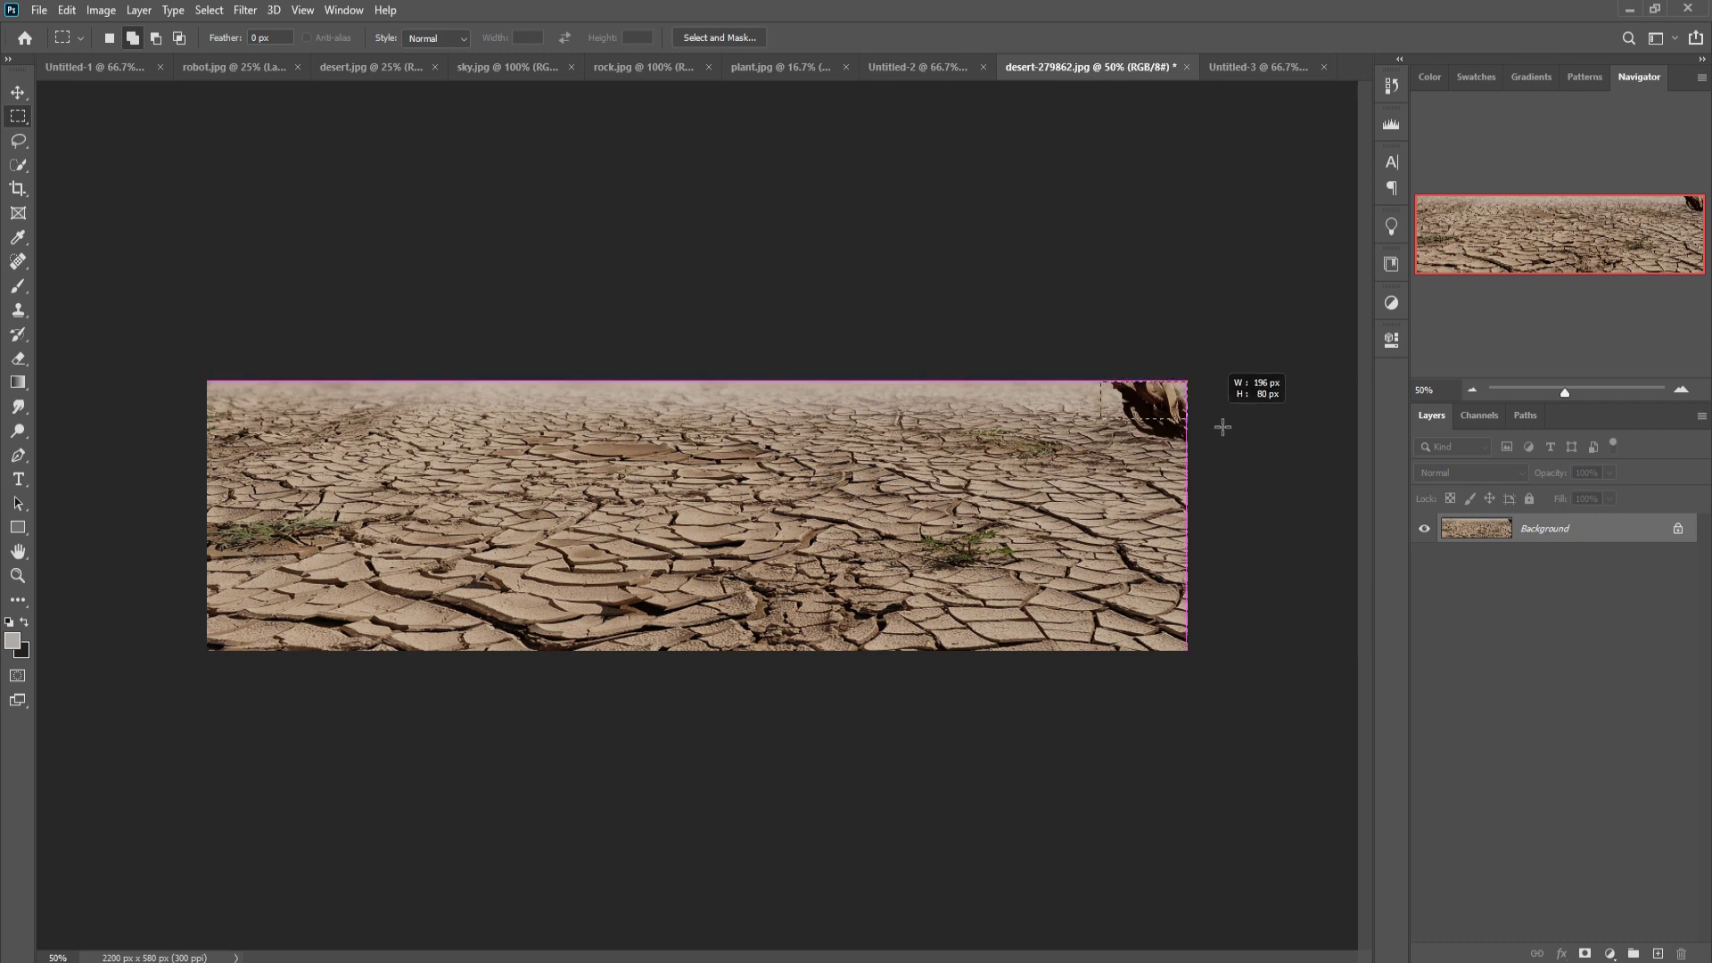
Remove the selected dark plant from the corner of the desert image with a Content-Aware fill, and deselect.
left_click(67, 10)
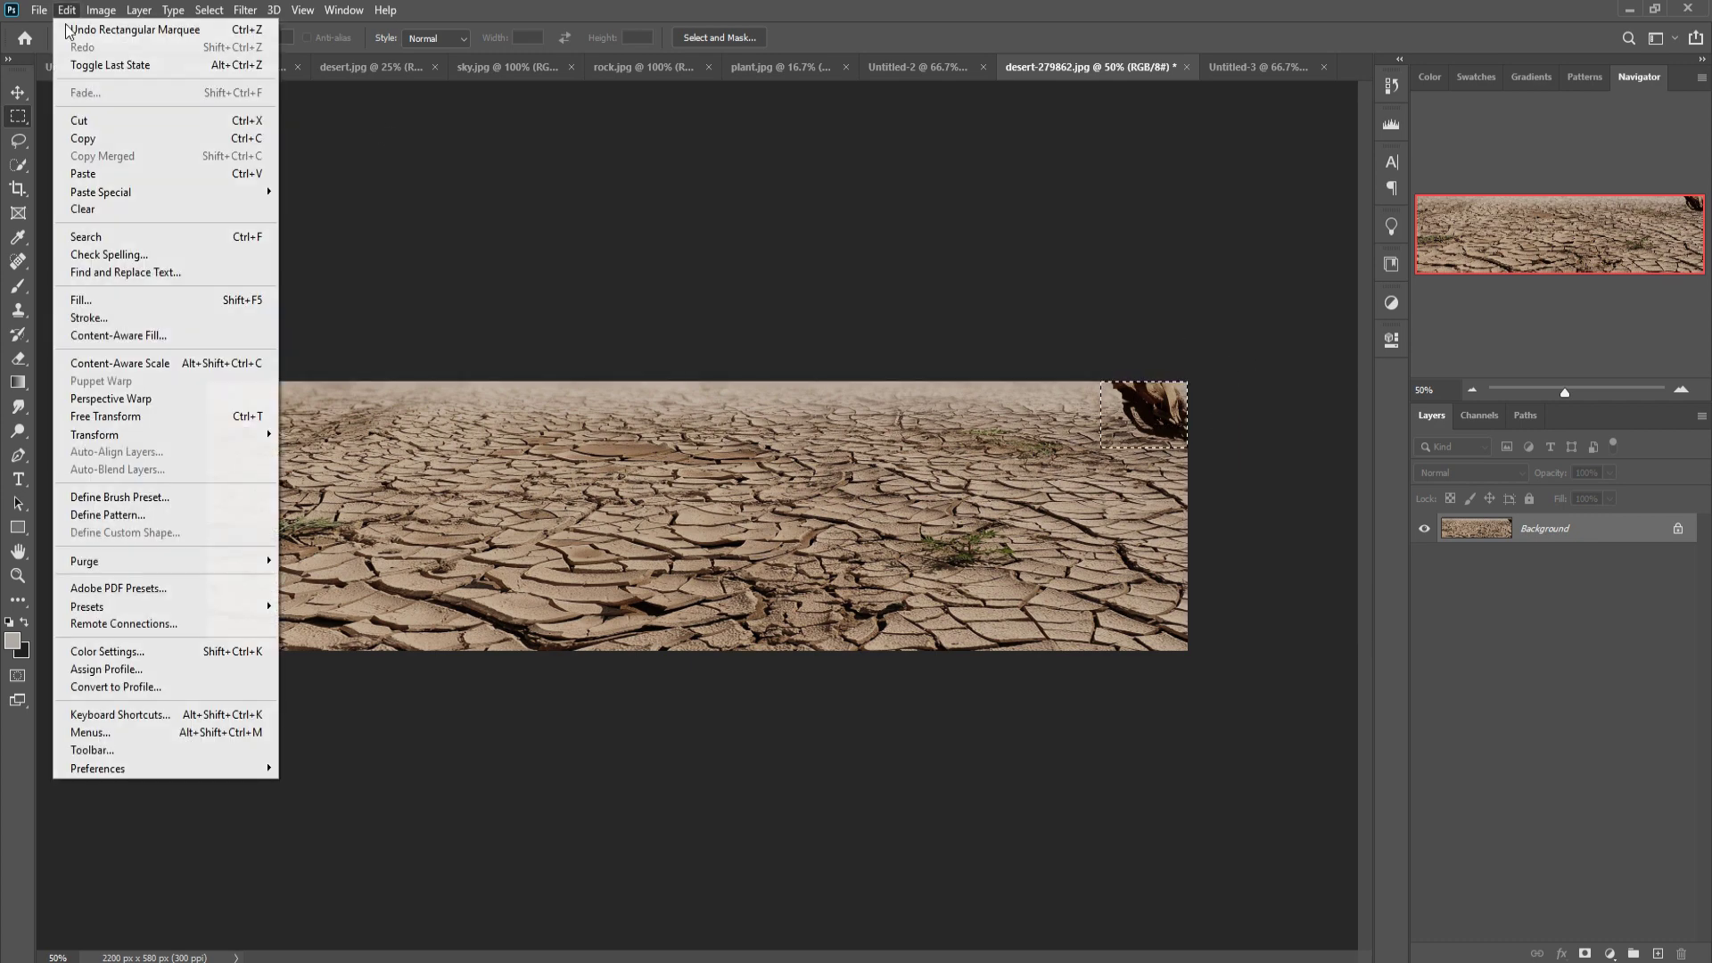
left_click(88, 300)
left_click(964, 261)
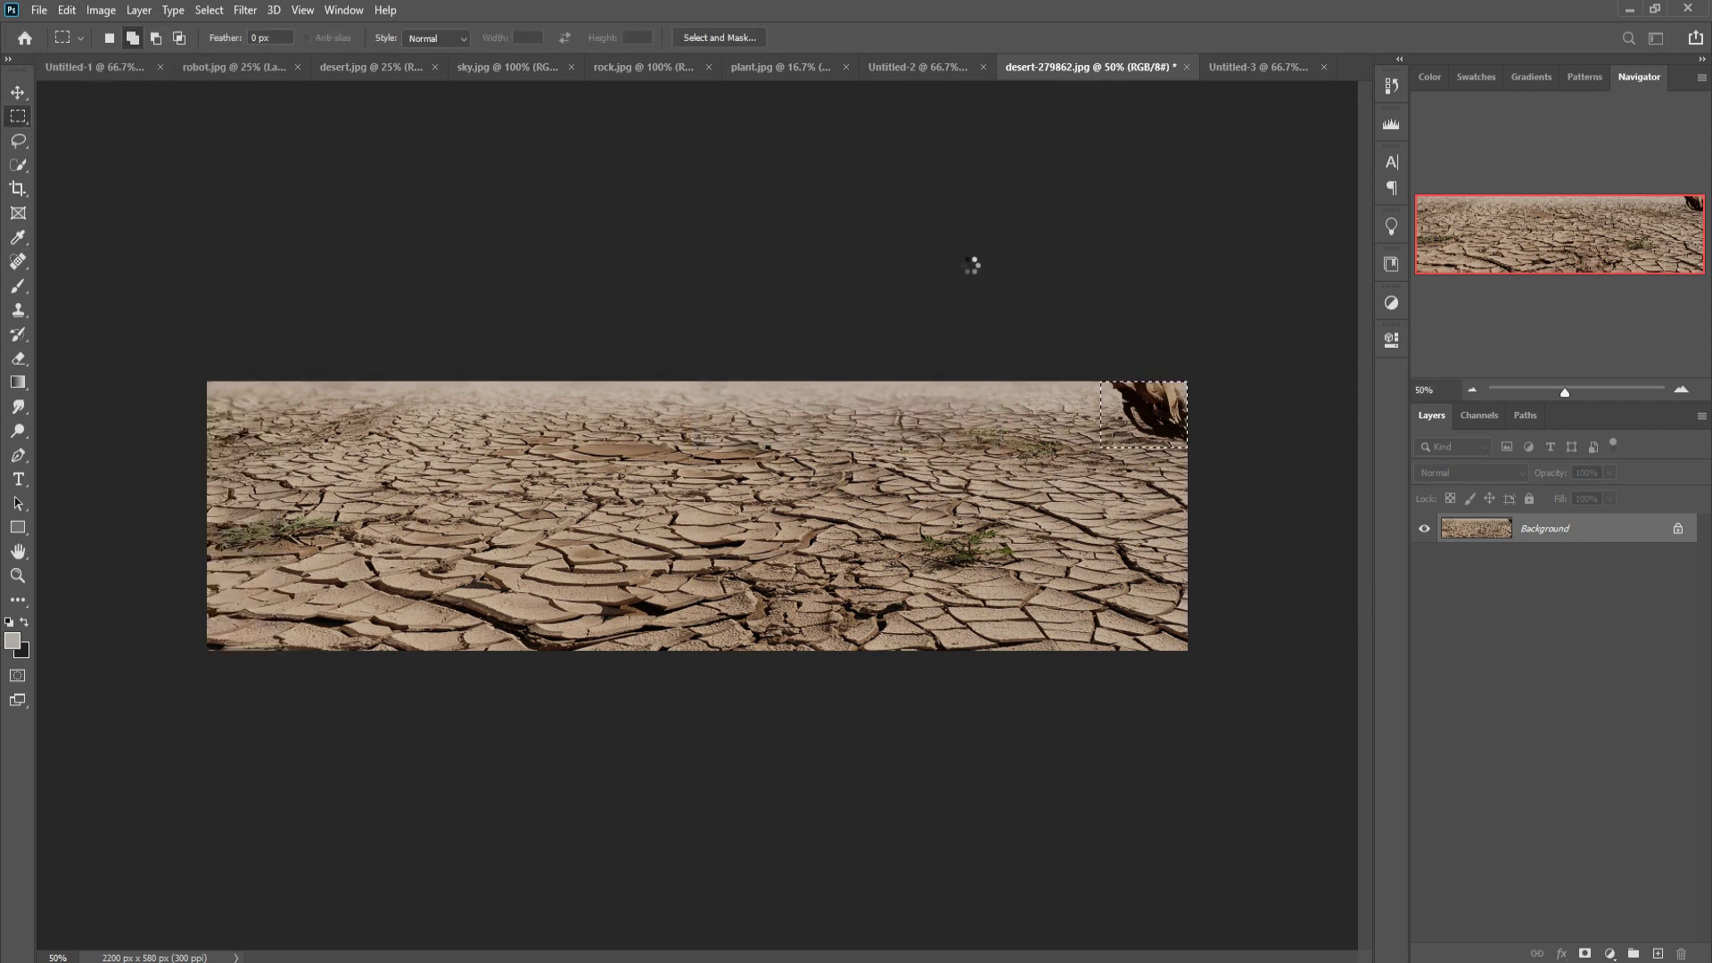
left_click(209, 10)
left_click(227, 47)
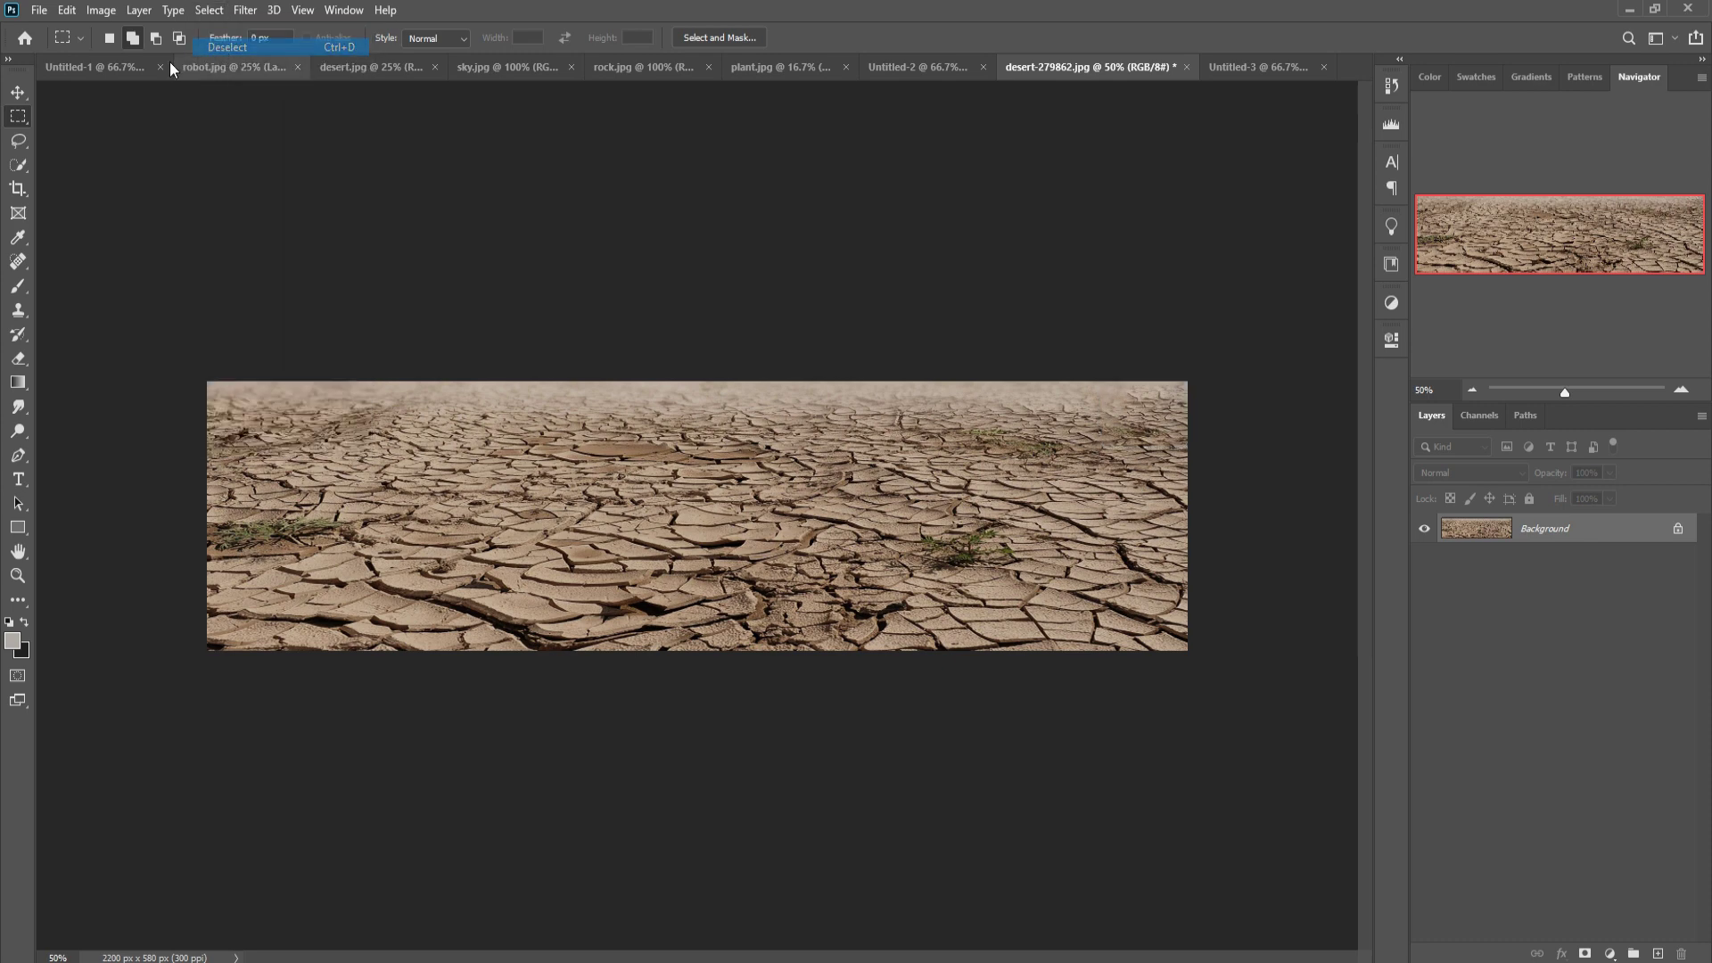
Float the desert-279862.jpg image in its own window and close the blank Untitled-2 document.
left_click(18, 91)
left_click_drag(1061, 67, 1068, 96)
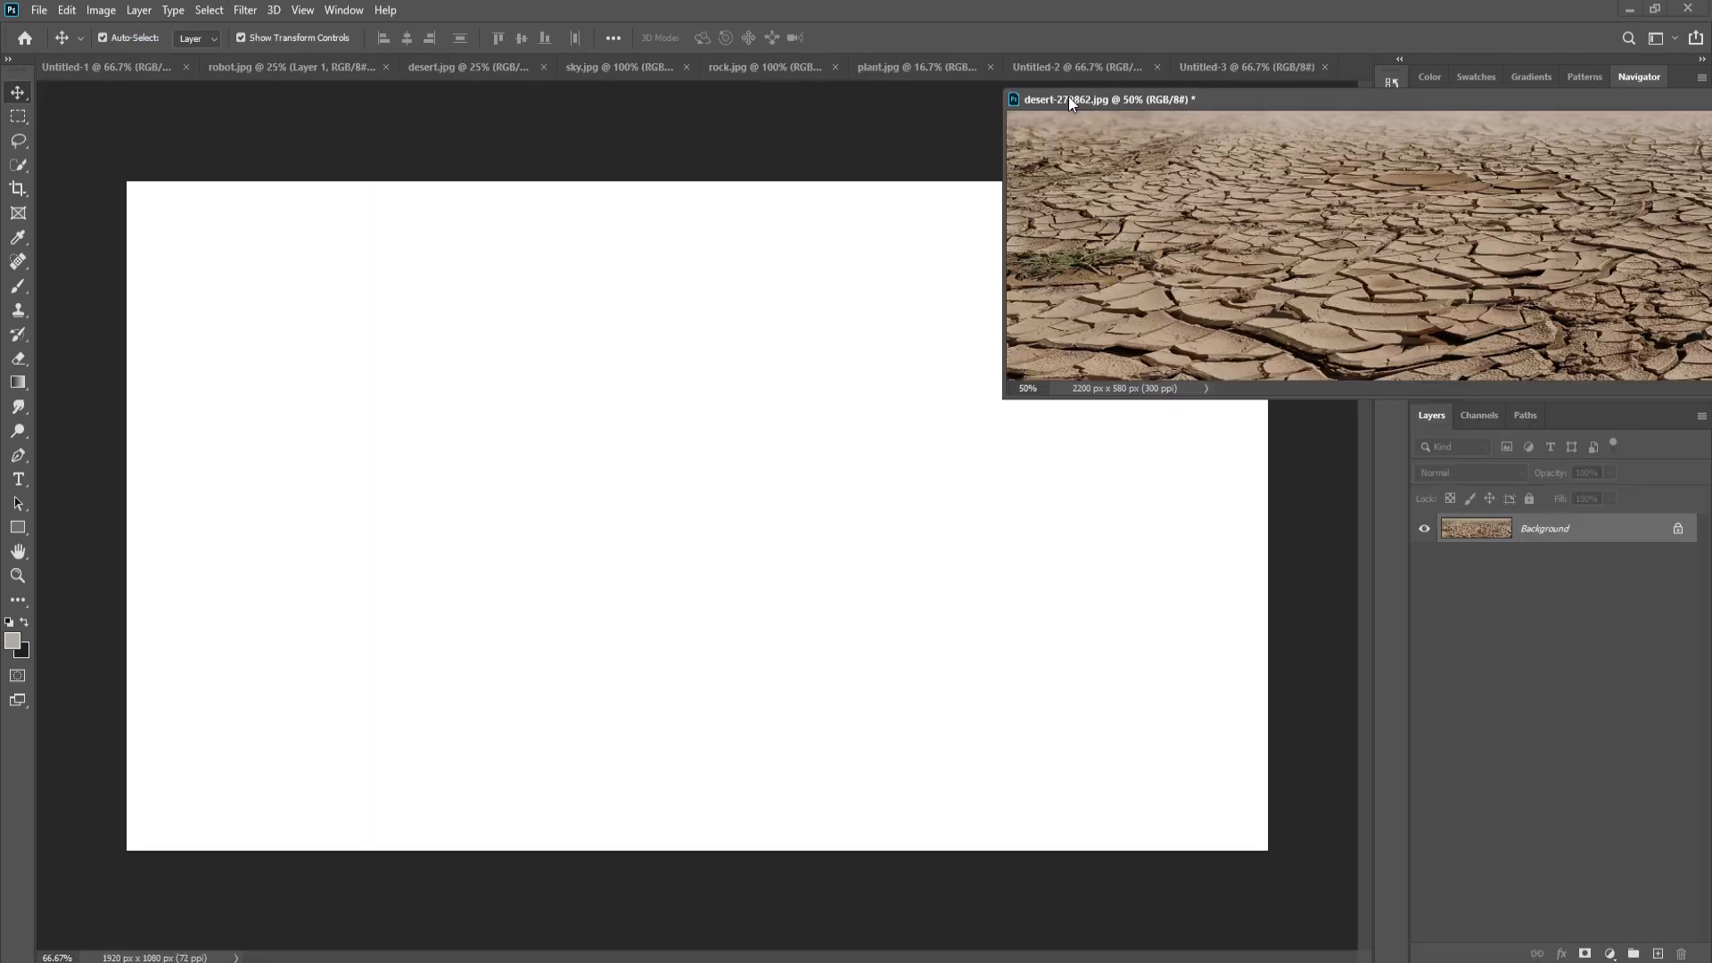
left_click(1123, 64)
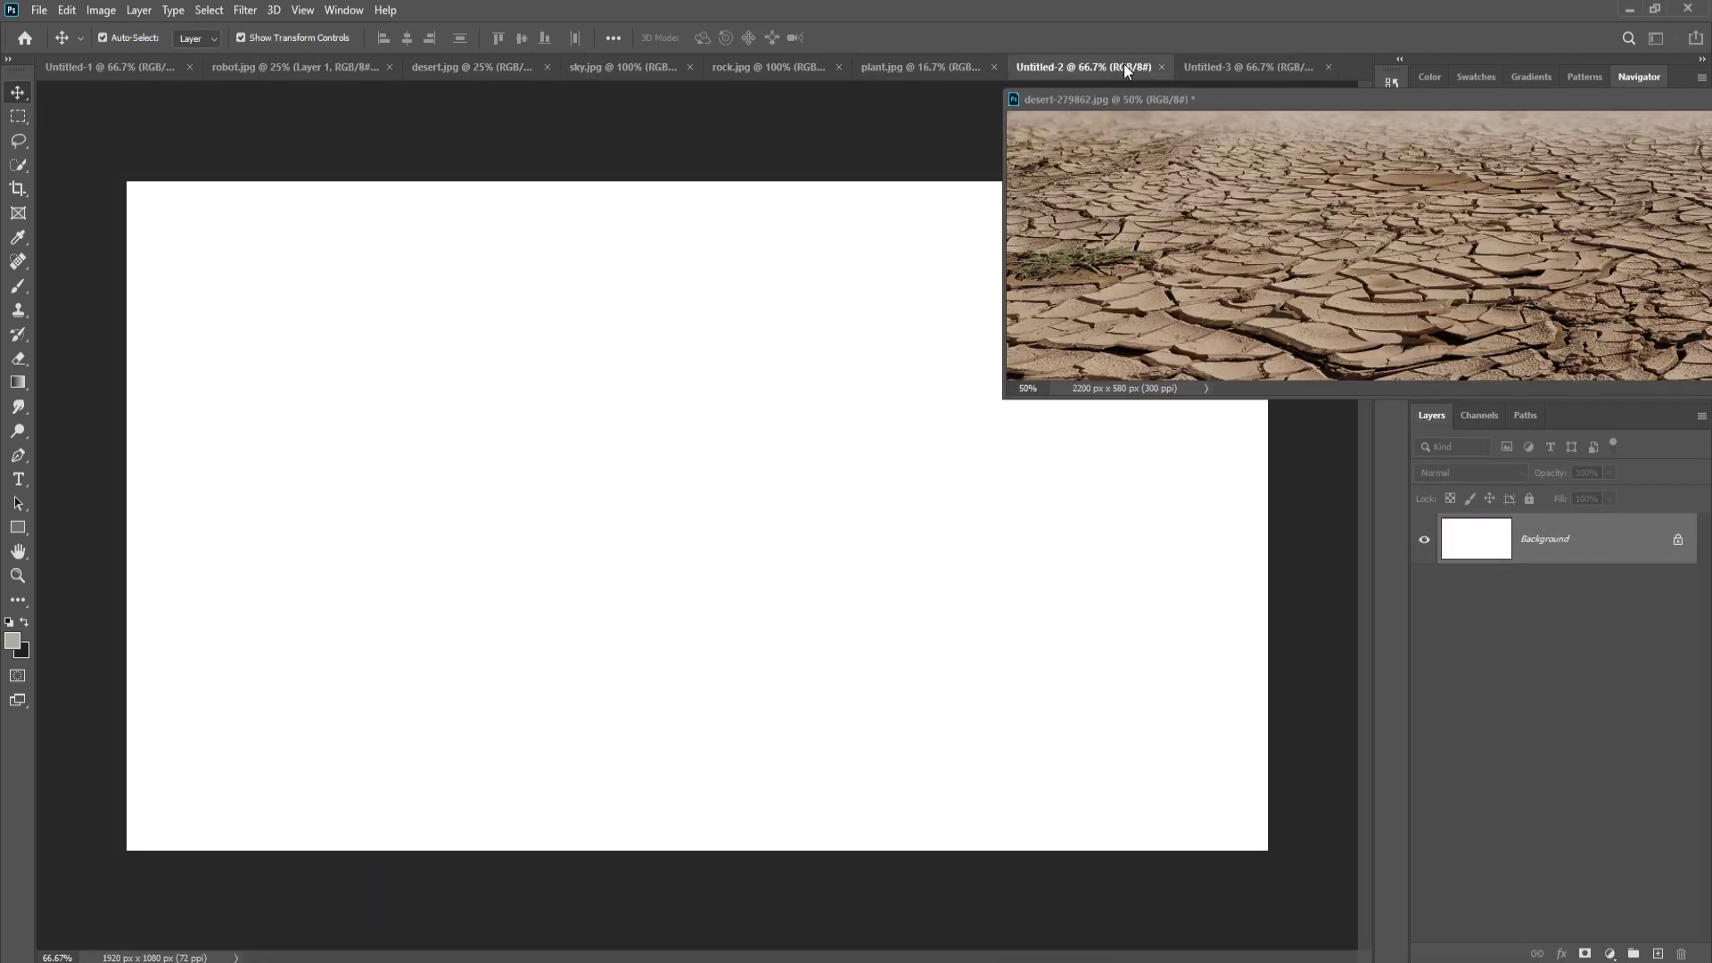
left_click(1162, 67)
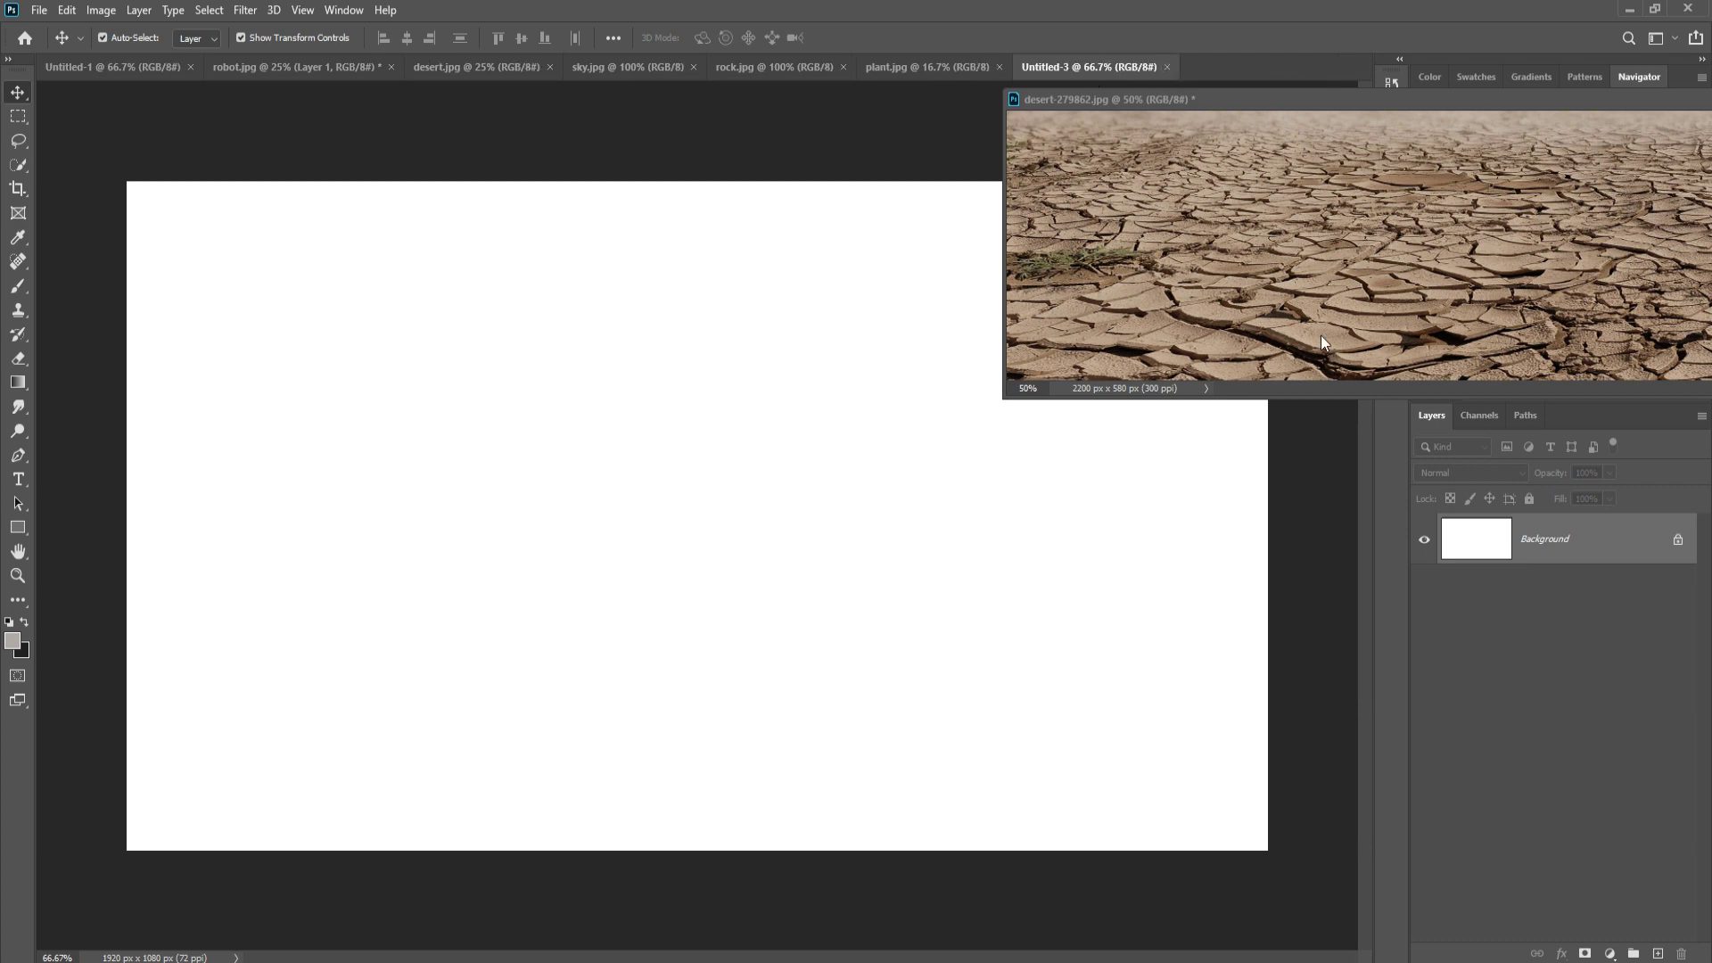
Copy the cracked desert image into Untitled-3 and close its source document.
left_click_drag(1322, 343, 864, 406)
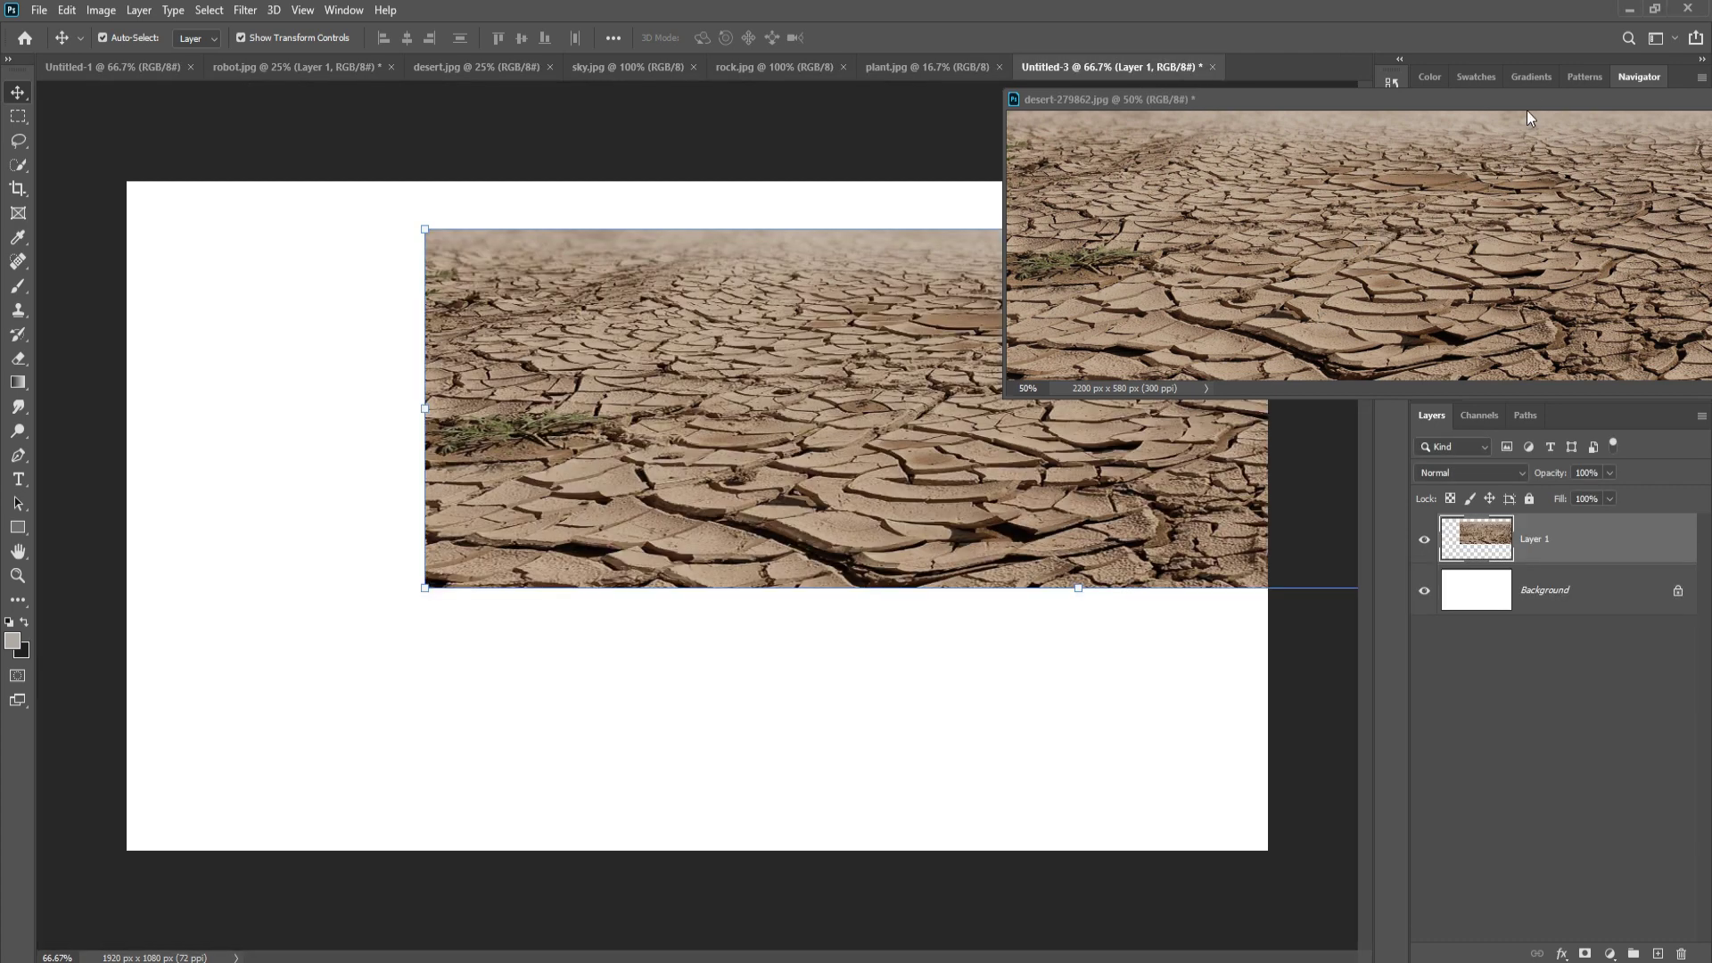
left_click_drag(1530, 100, 762, 371)
left_click(1159, 374)
Align the desert layer to the canvas's bottom edge at 66.64% height and stretch it to 87.27% width to span the canvas.
left_click_drag(1037, 340, 733, 601)
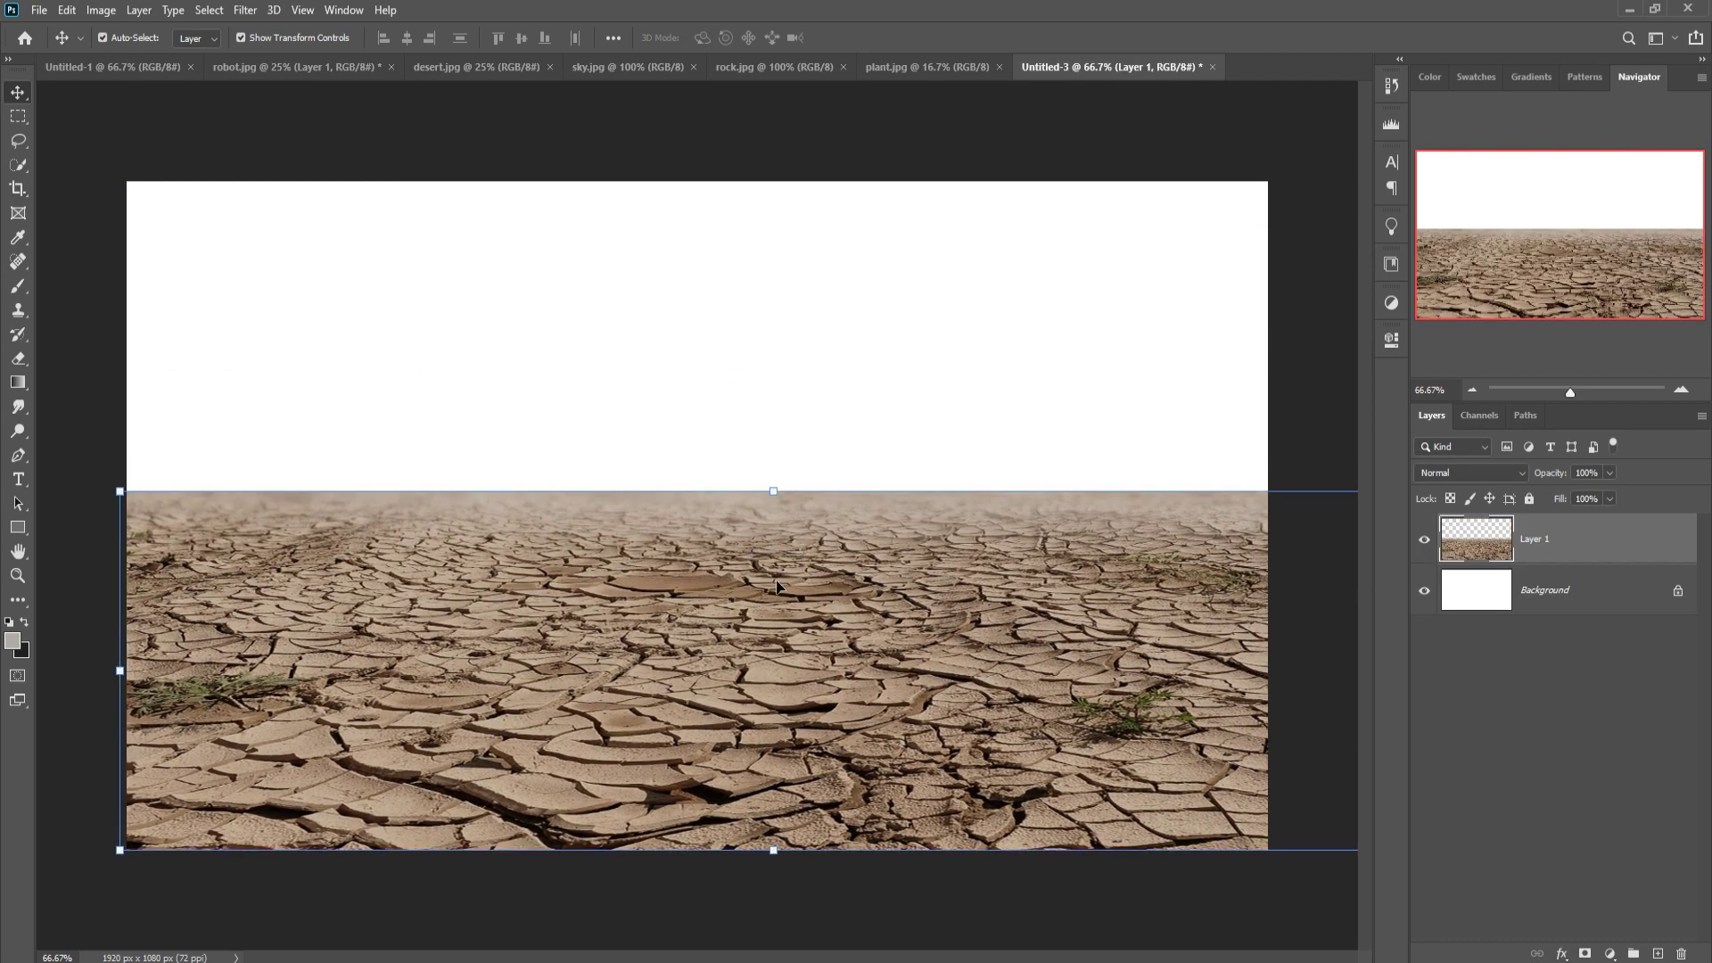
left_click_drag(777, 496, 777, 616)
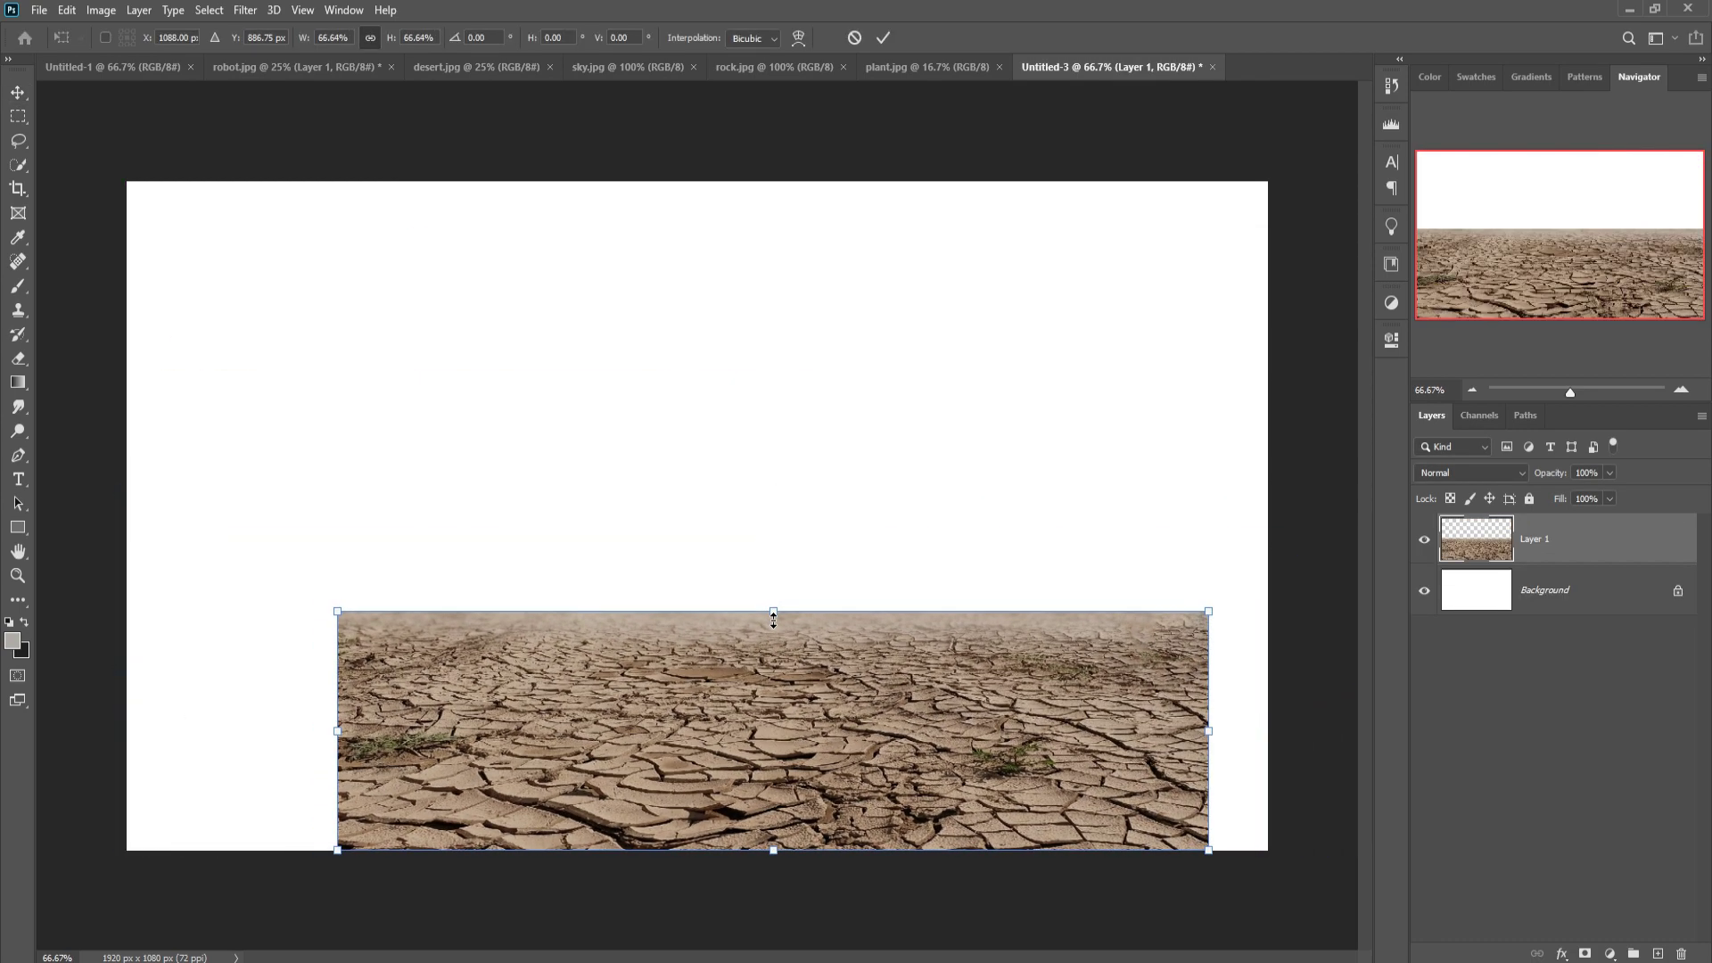
left_click_drag(815, 685, 603, 686)
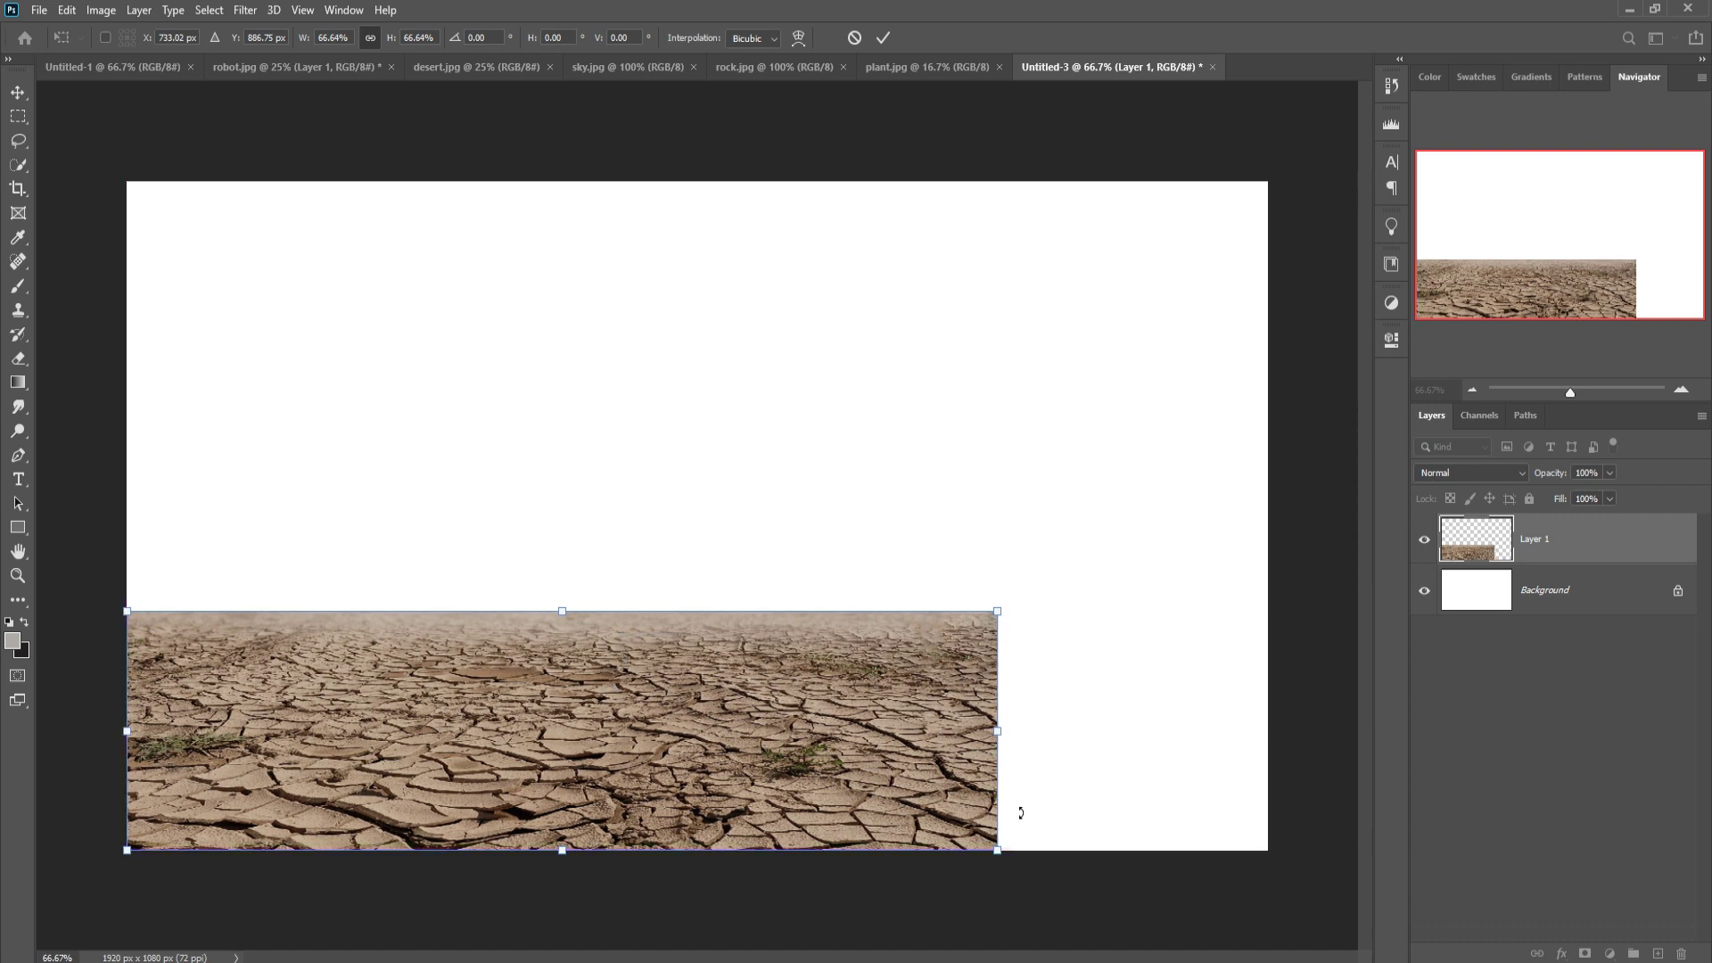
left_click_drag(1011, 745, 1248, 744)
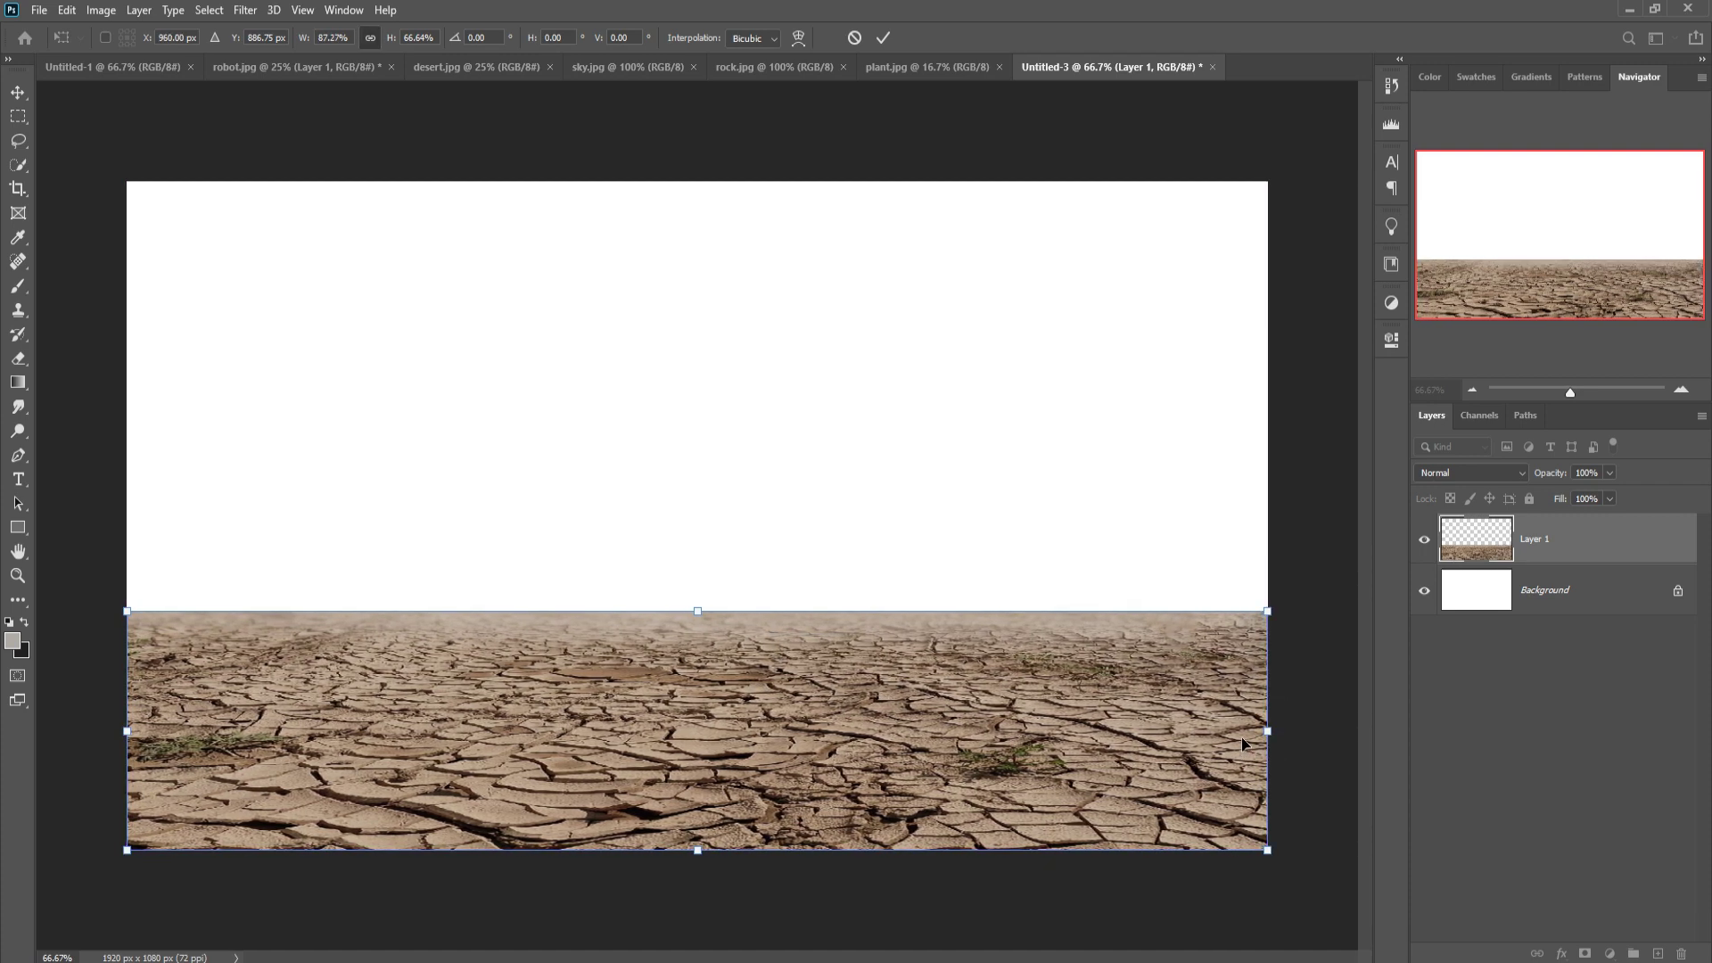
Distort the desert layer by spreading both lower corners outward beyond the canvas for stronger perspective, and apply the transform.
key("ctrl+minus")
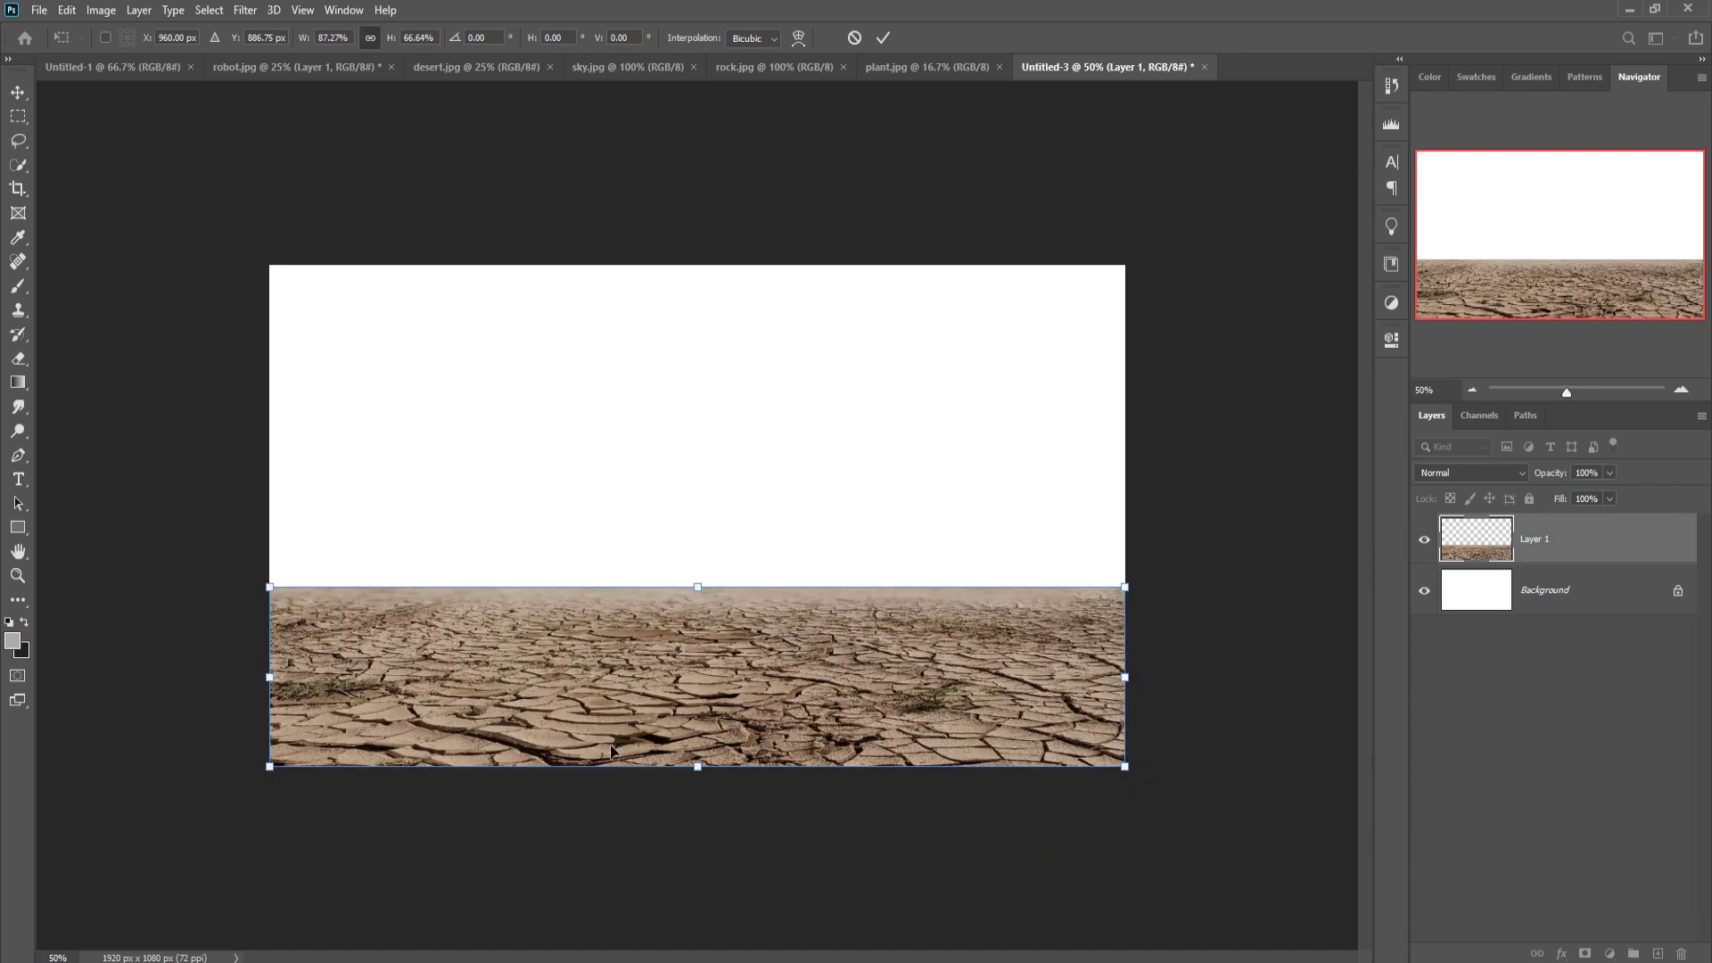
left_click_drag(270, 766, 135, 788)
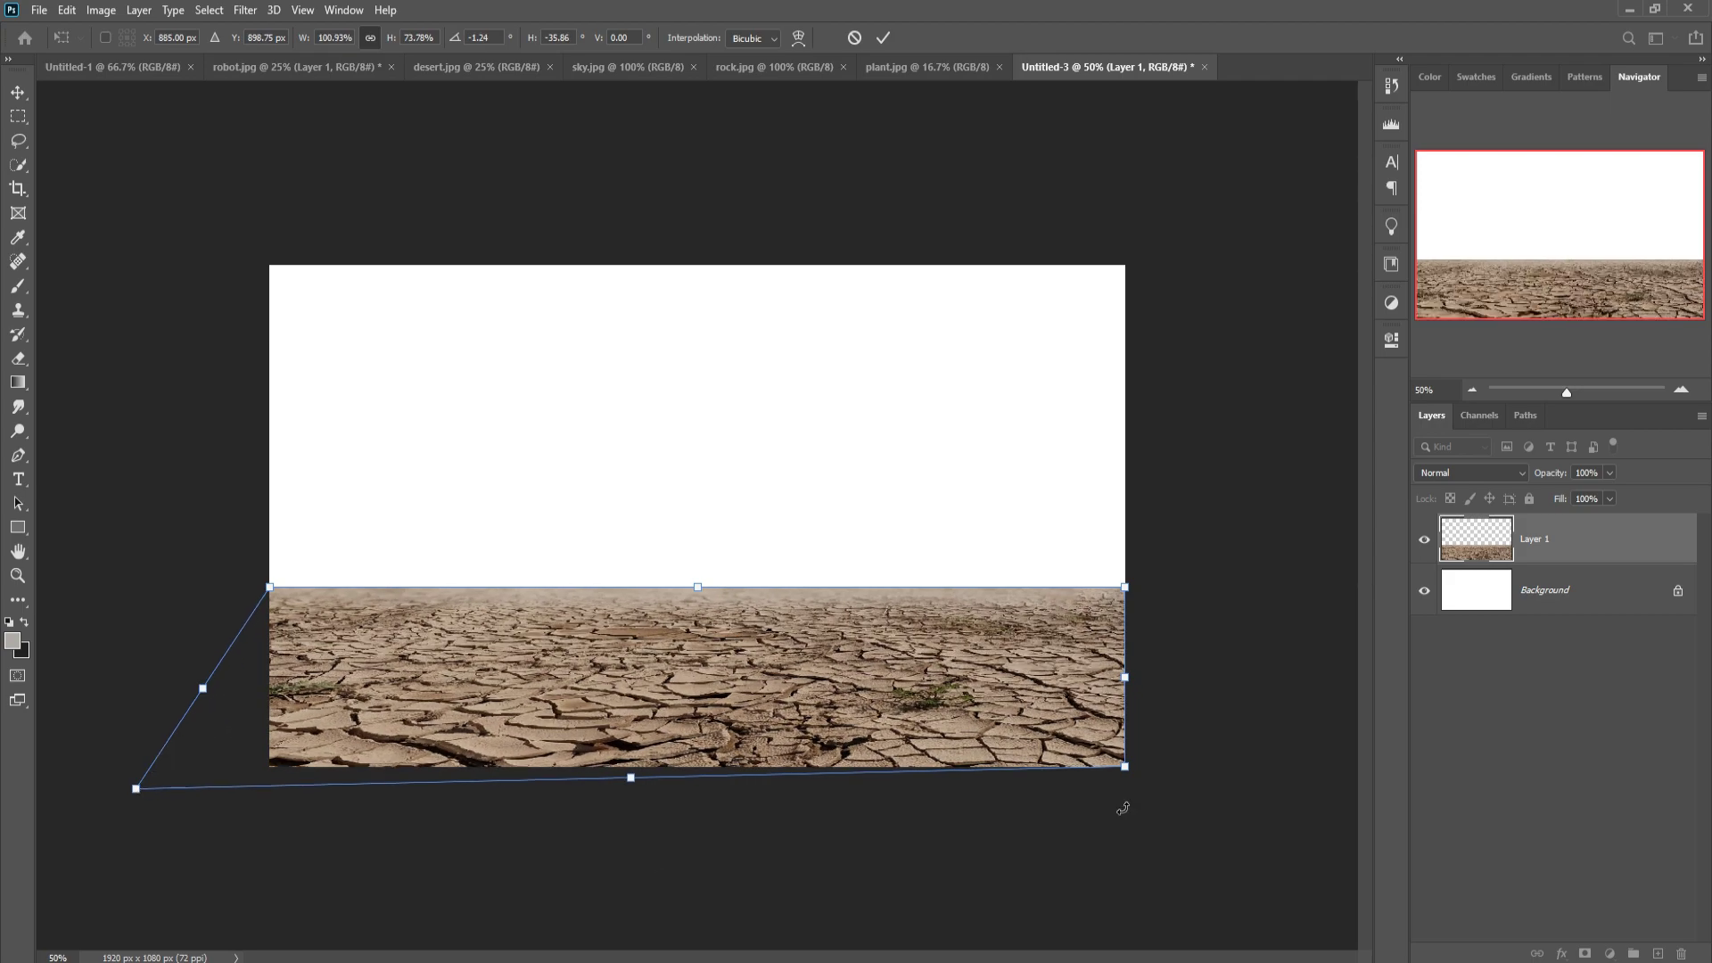
left_click_drag(1131, 771, 1257, 802)
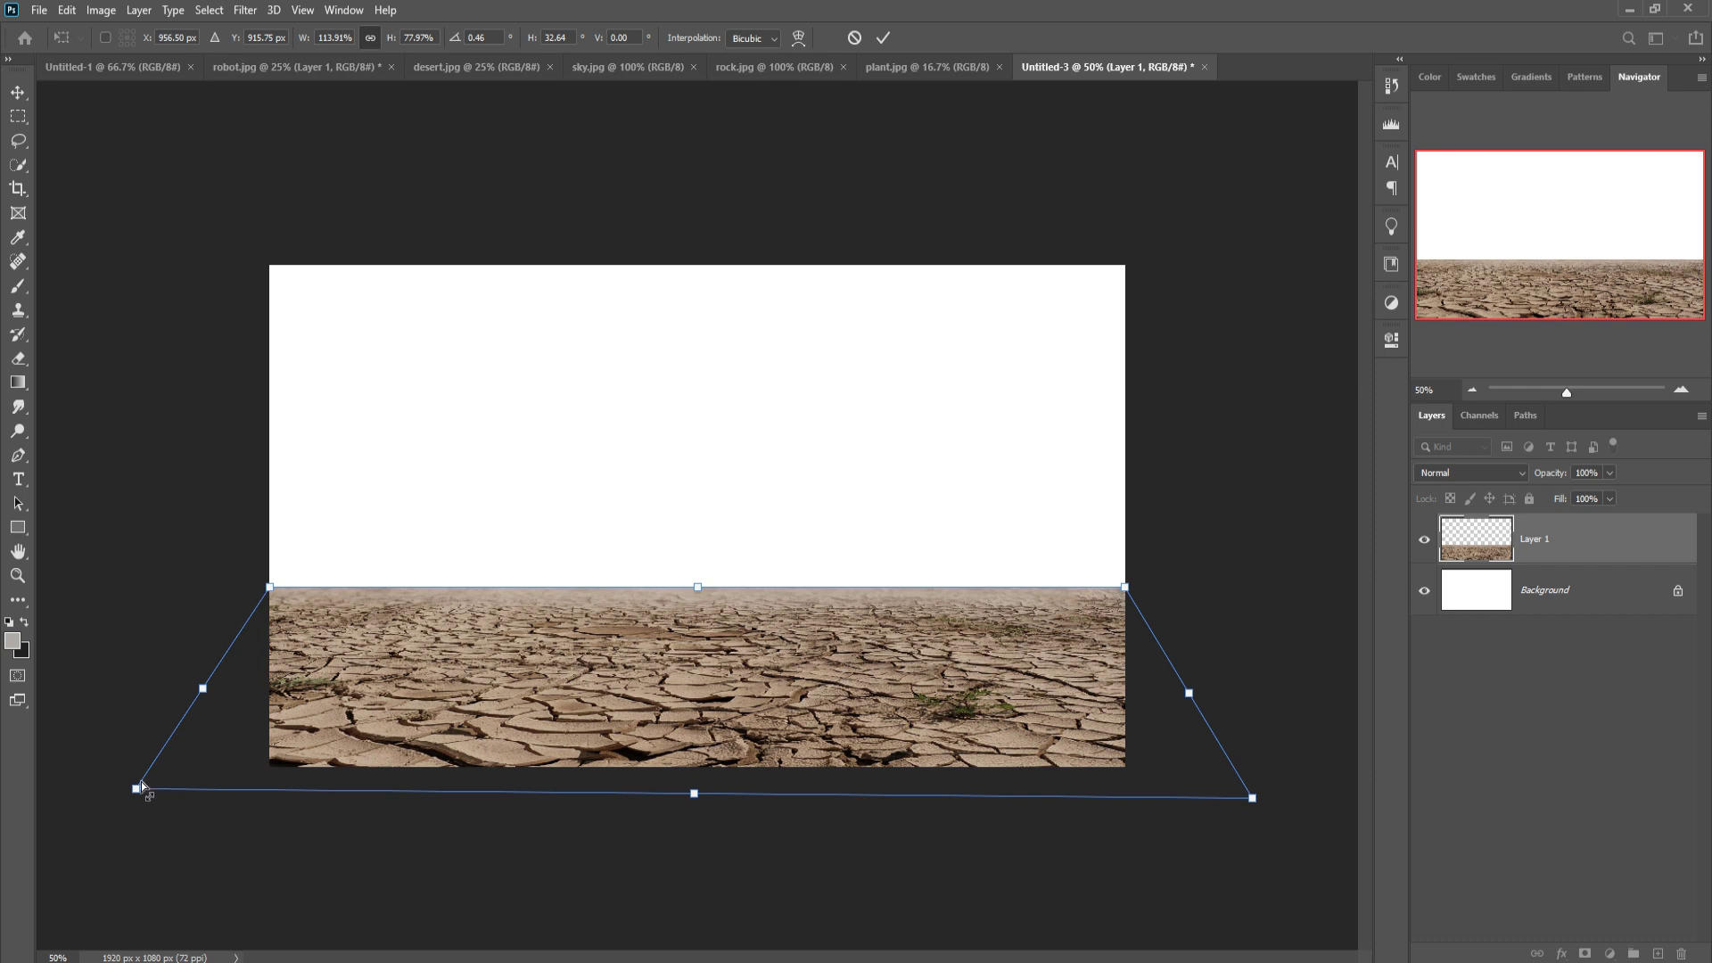
left_click_drag(132, 796, 127, 796)
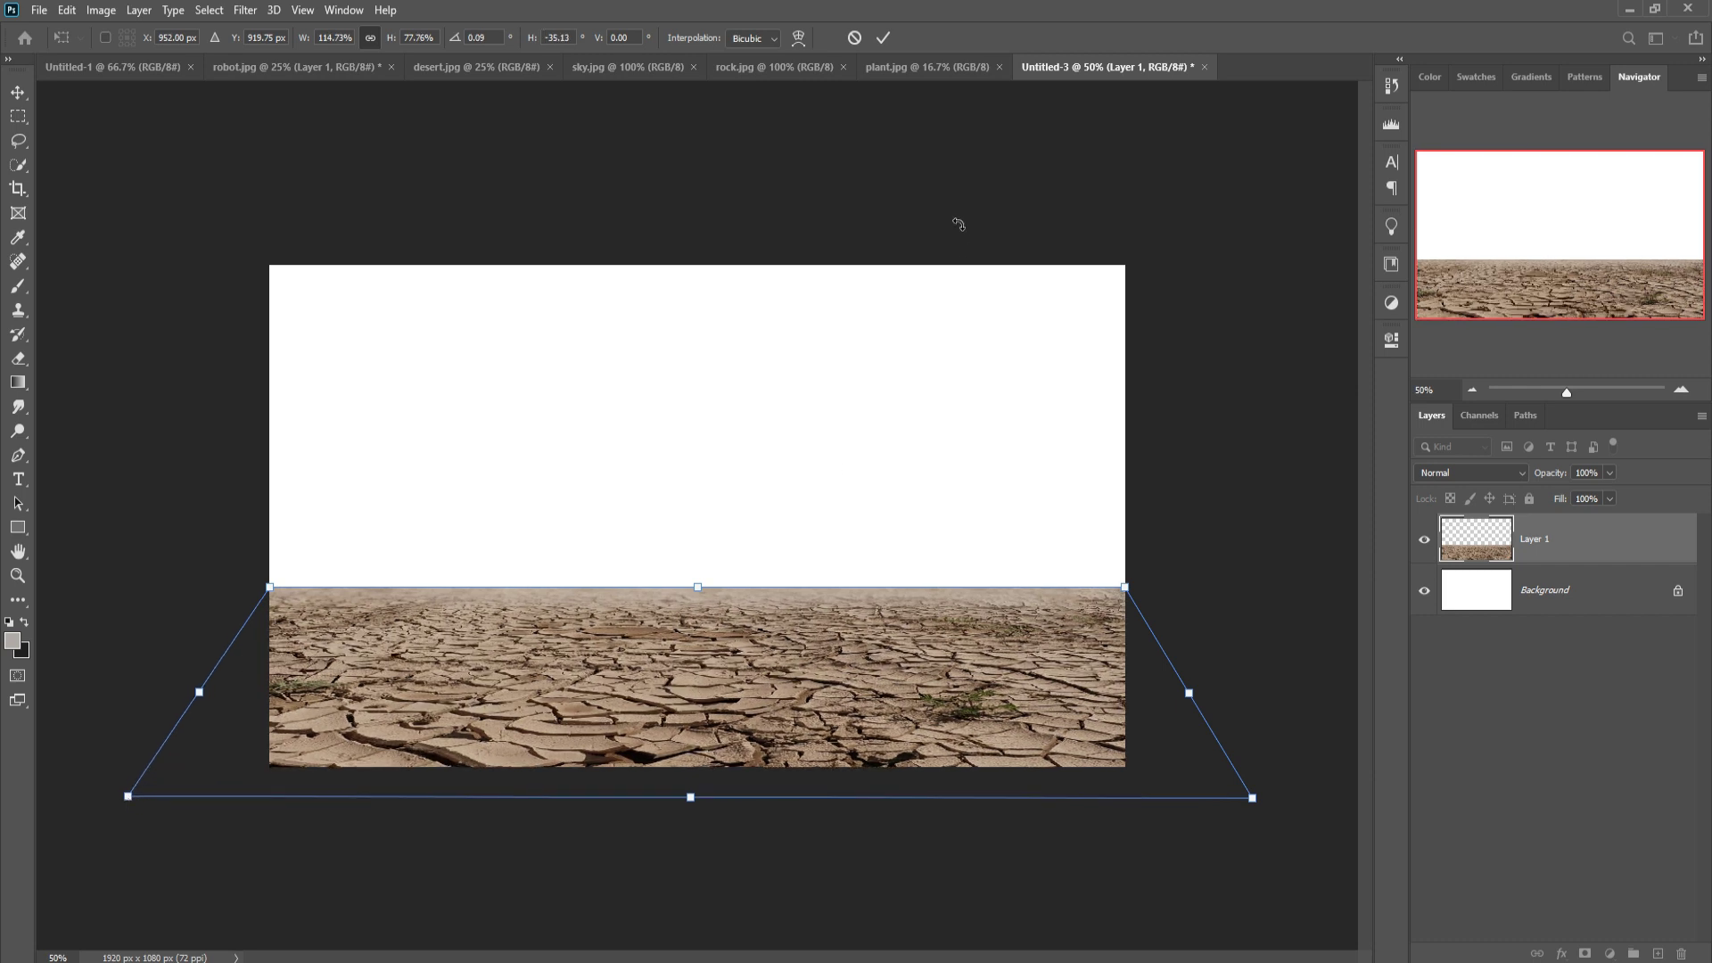
left_click(884, 38)
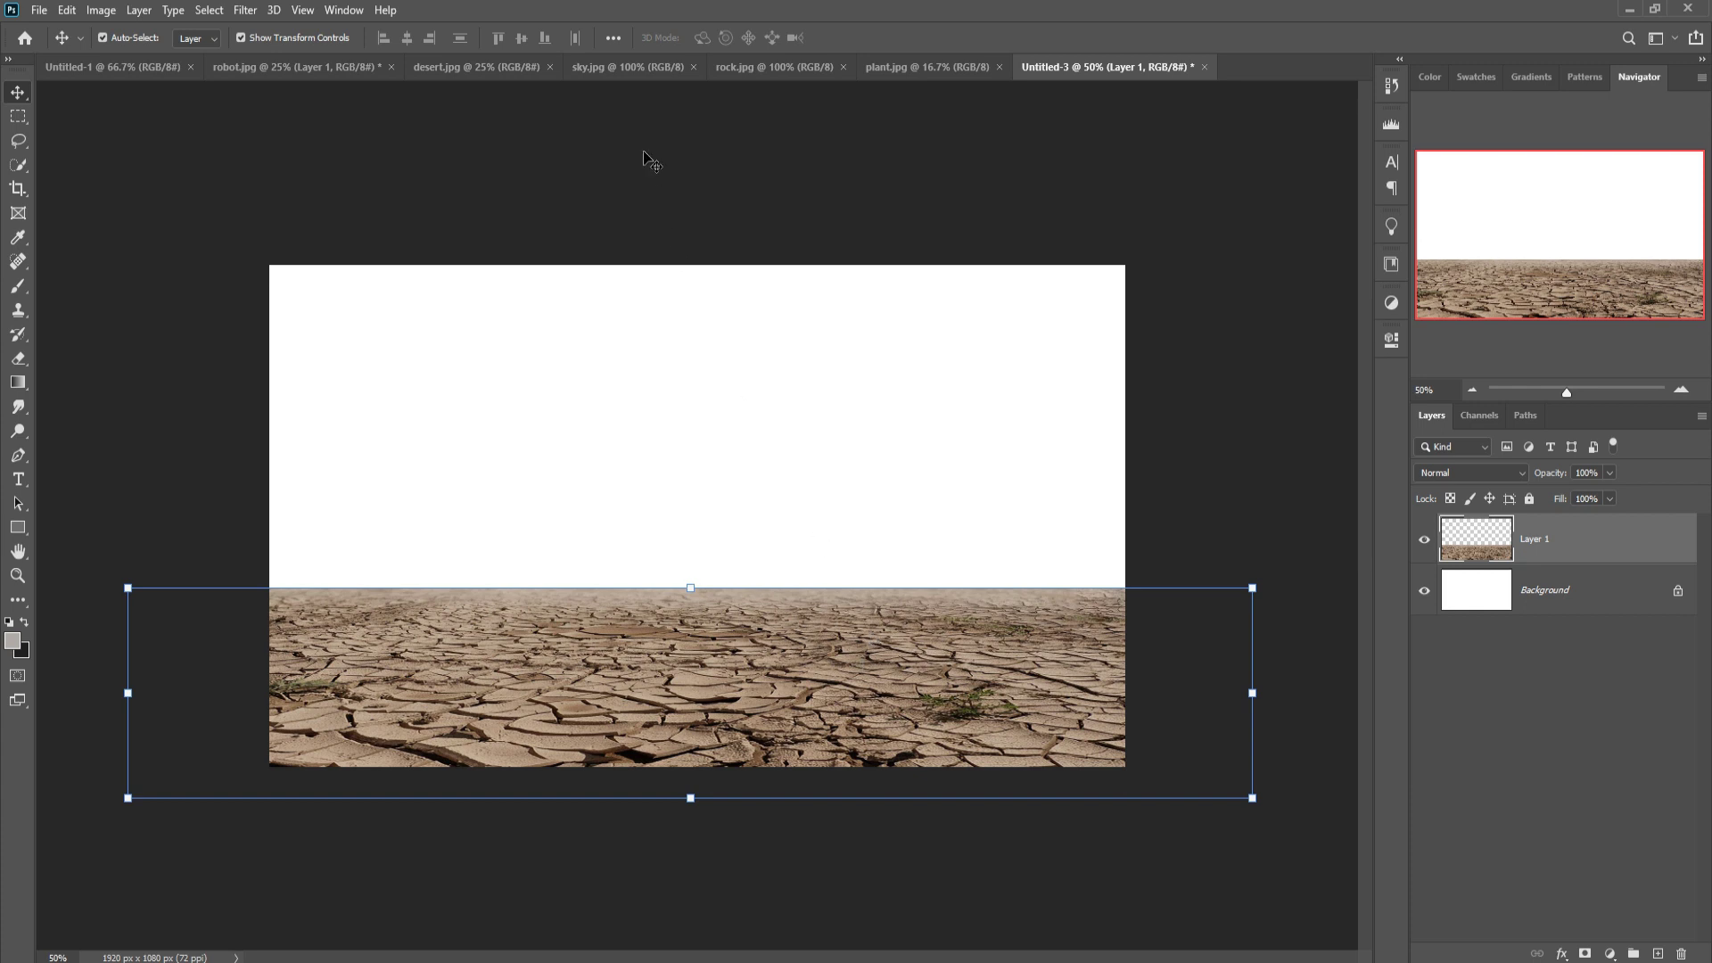
Crop sky.jpg to the cloudy area above the sea, about 768 x 347 px.
left_click(435, 62)
left_click(611, 77)
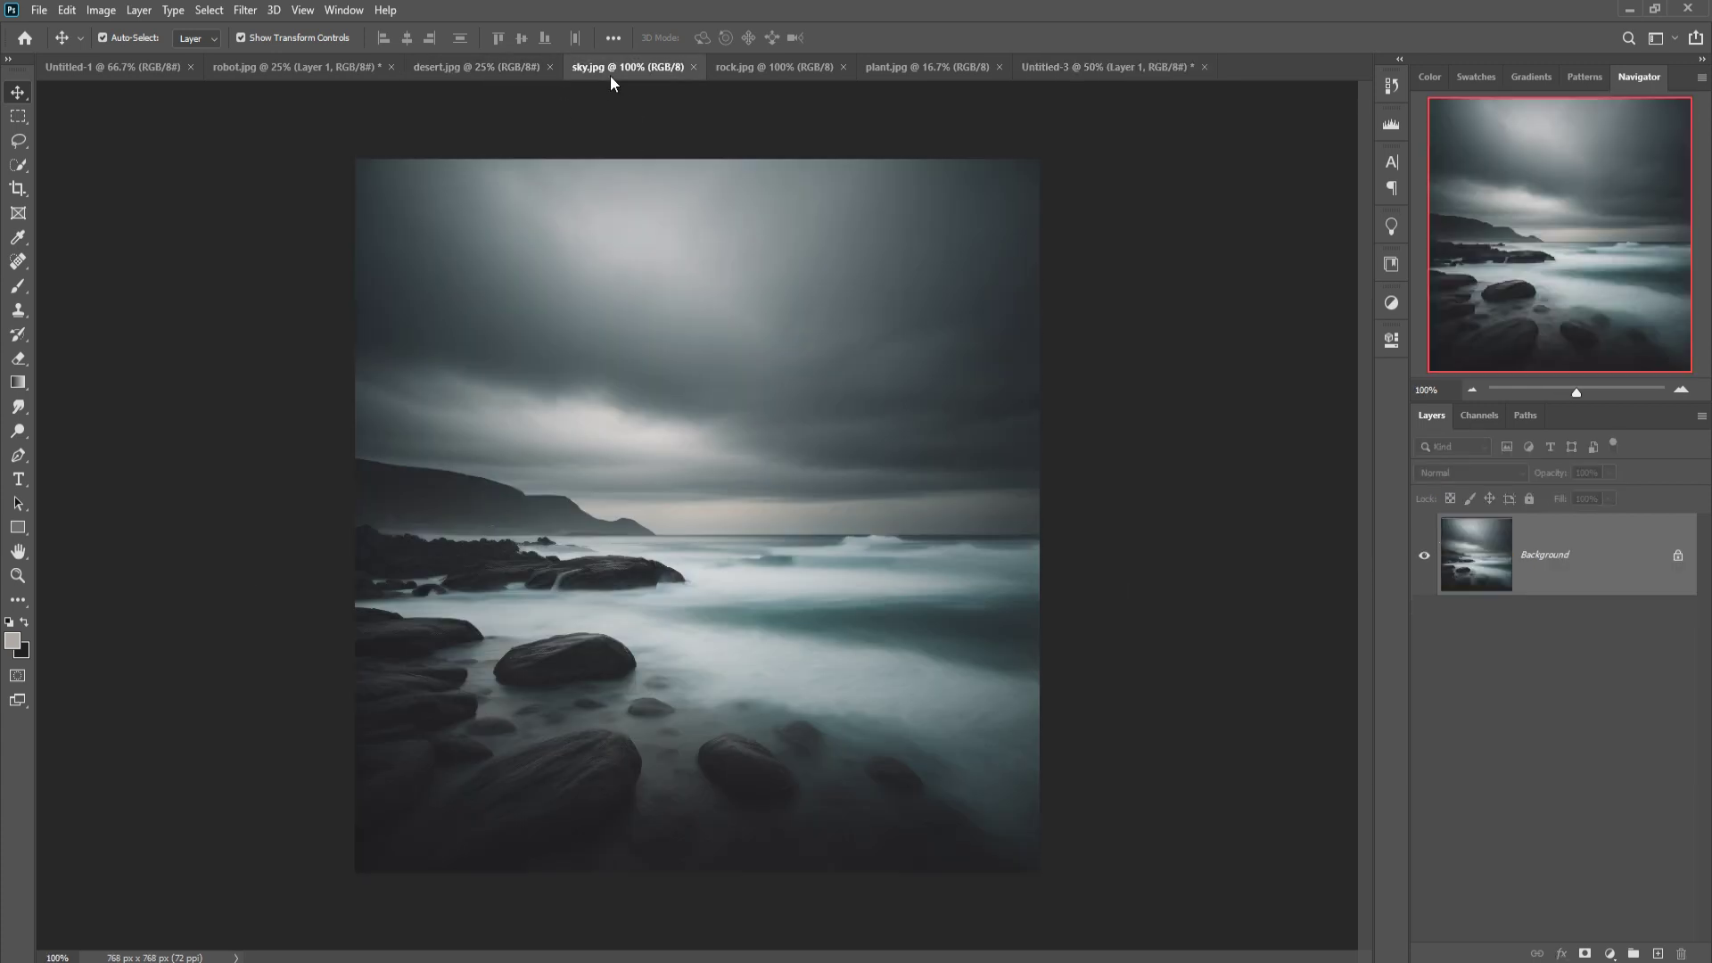
left_click(18, 117)
left_click_drag(344, 148, 1161, 490)
key("c")
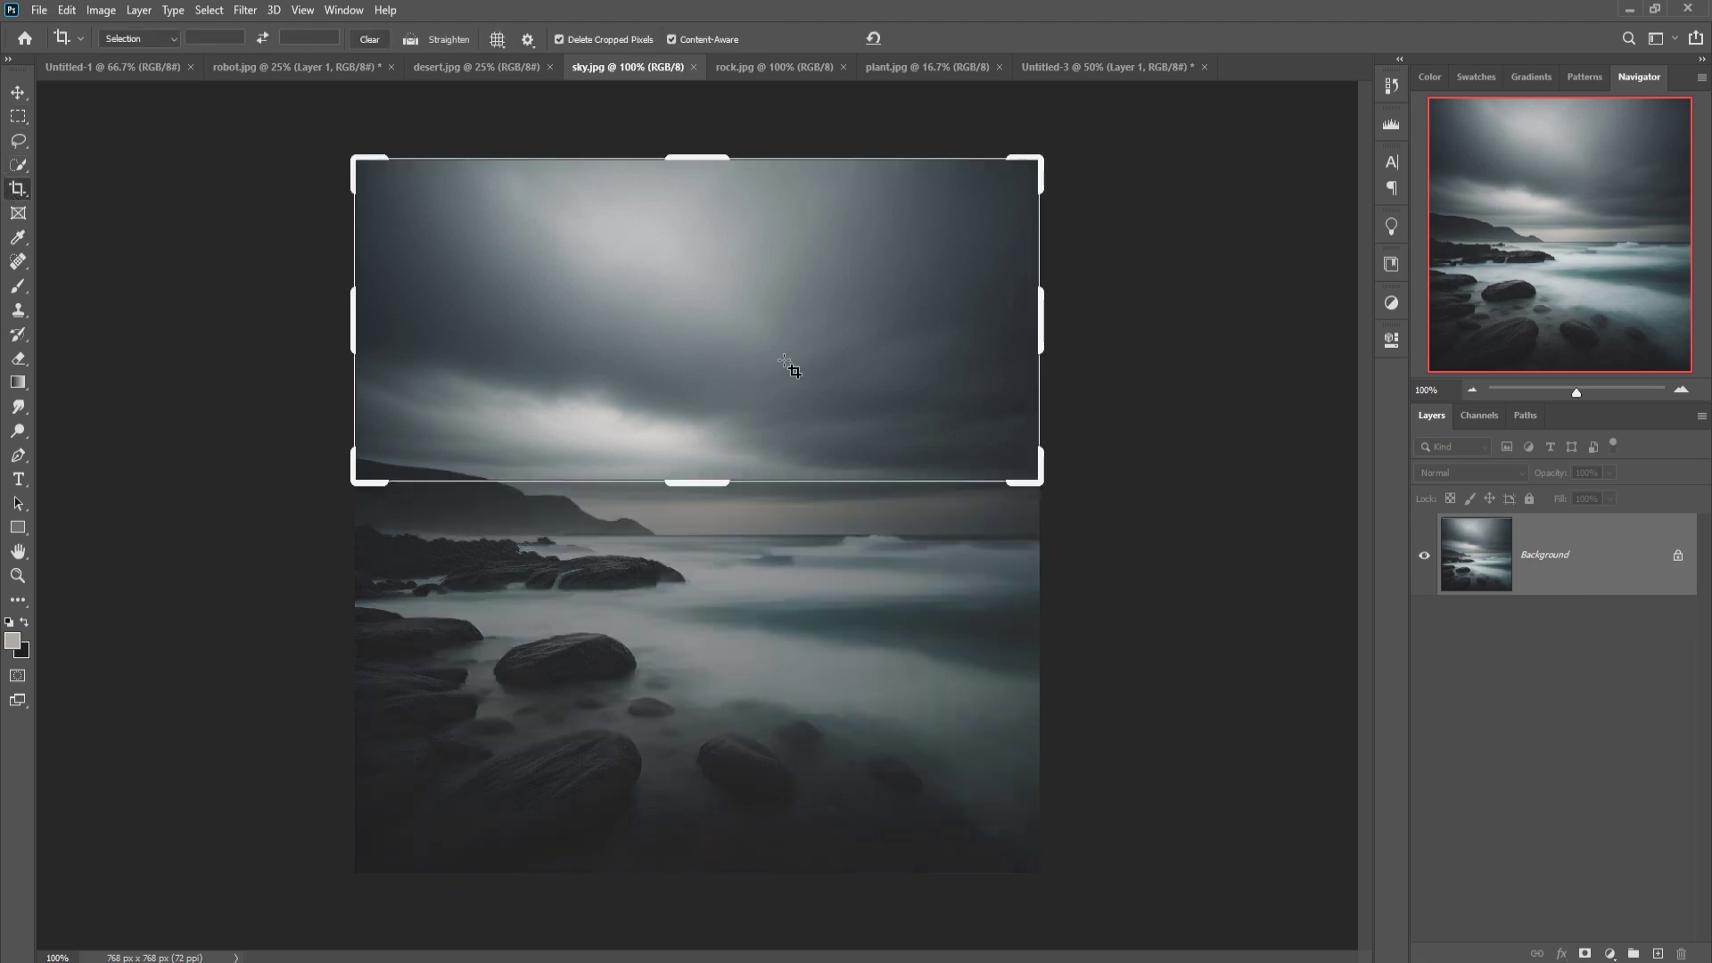
left_click(910, 38)
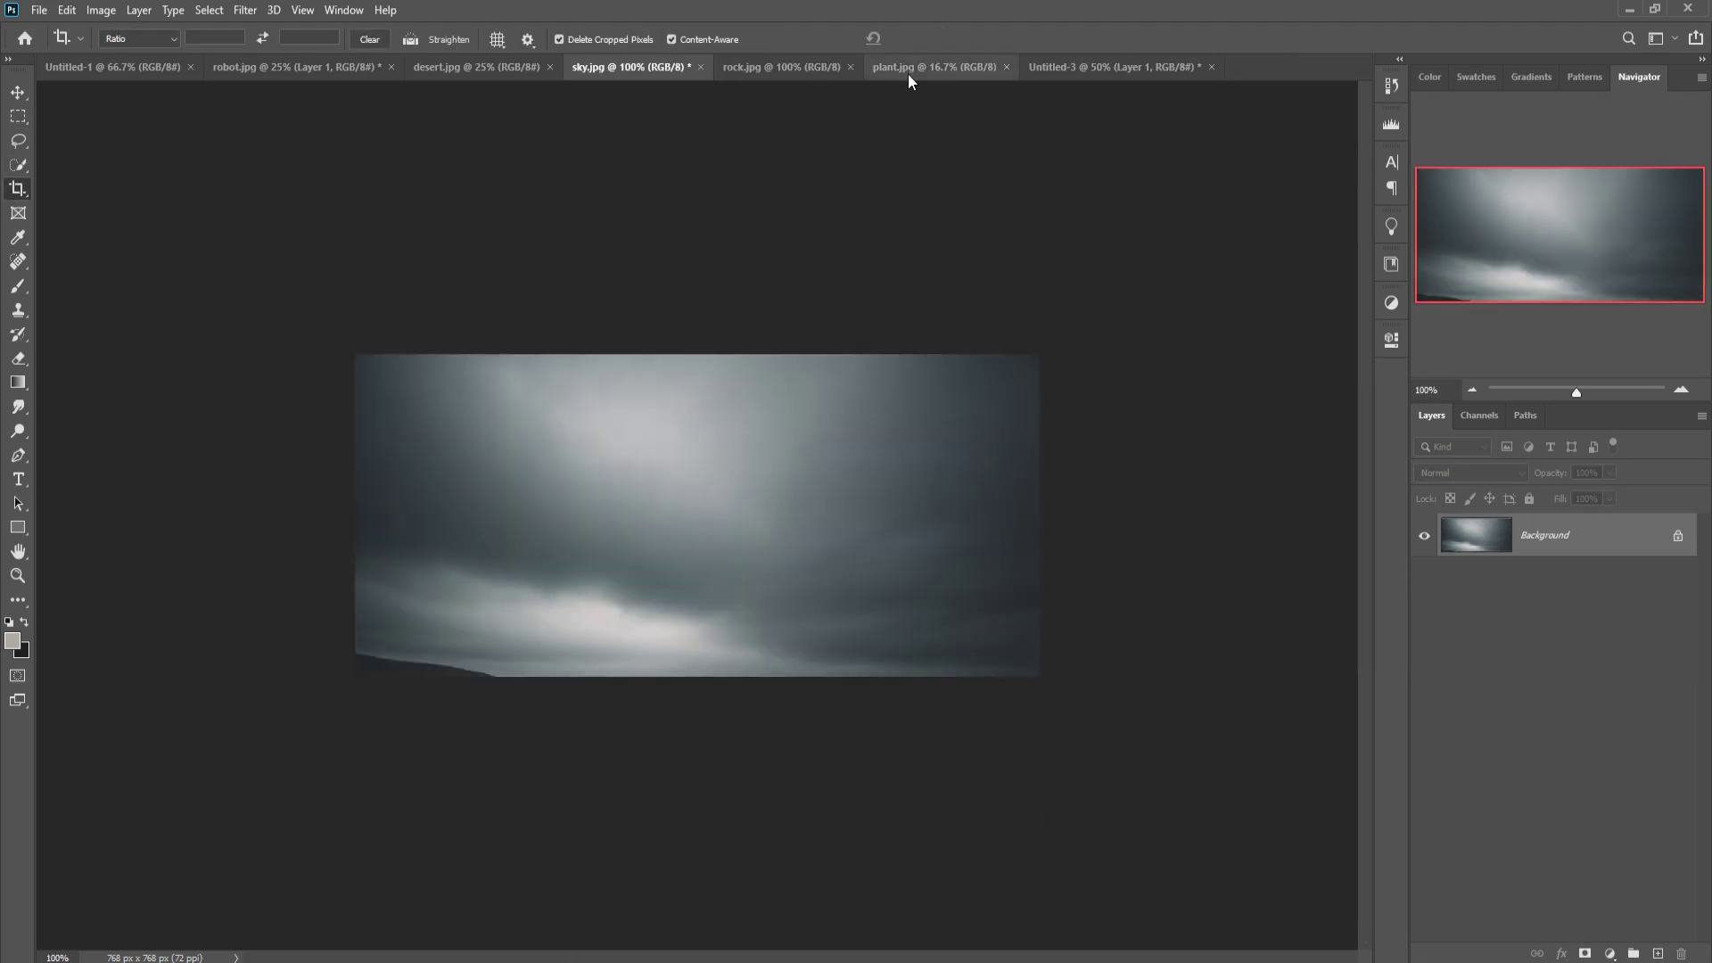
Remove the remaining dark hill in the sky image's lower-left corner with a Content-Aware fill, and deselect.
left_click(12, 120)
left_click_drag(356, 641, 521, 700)
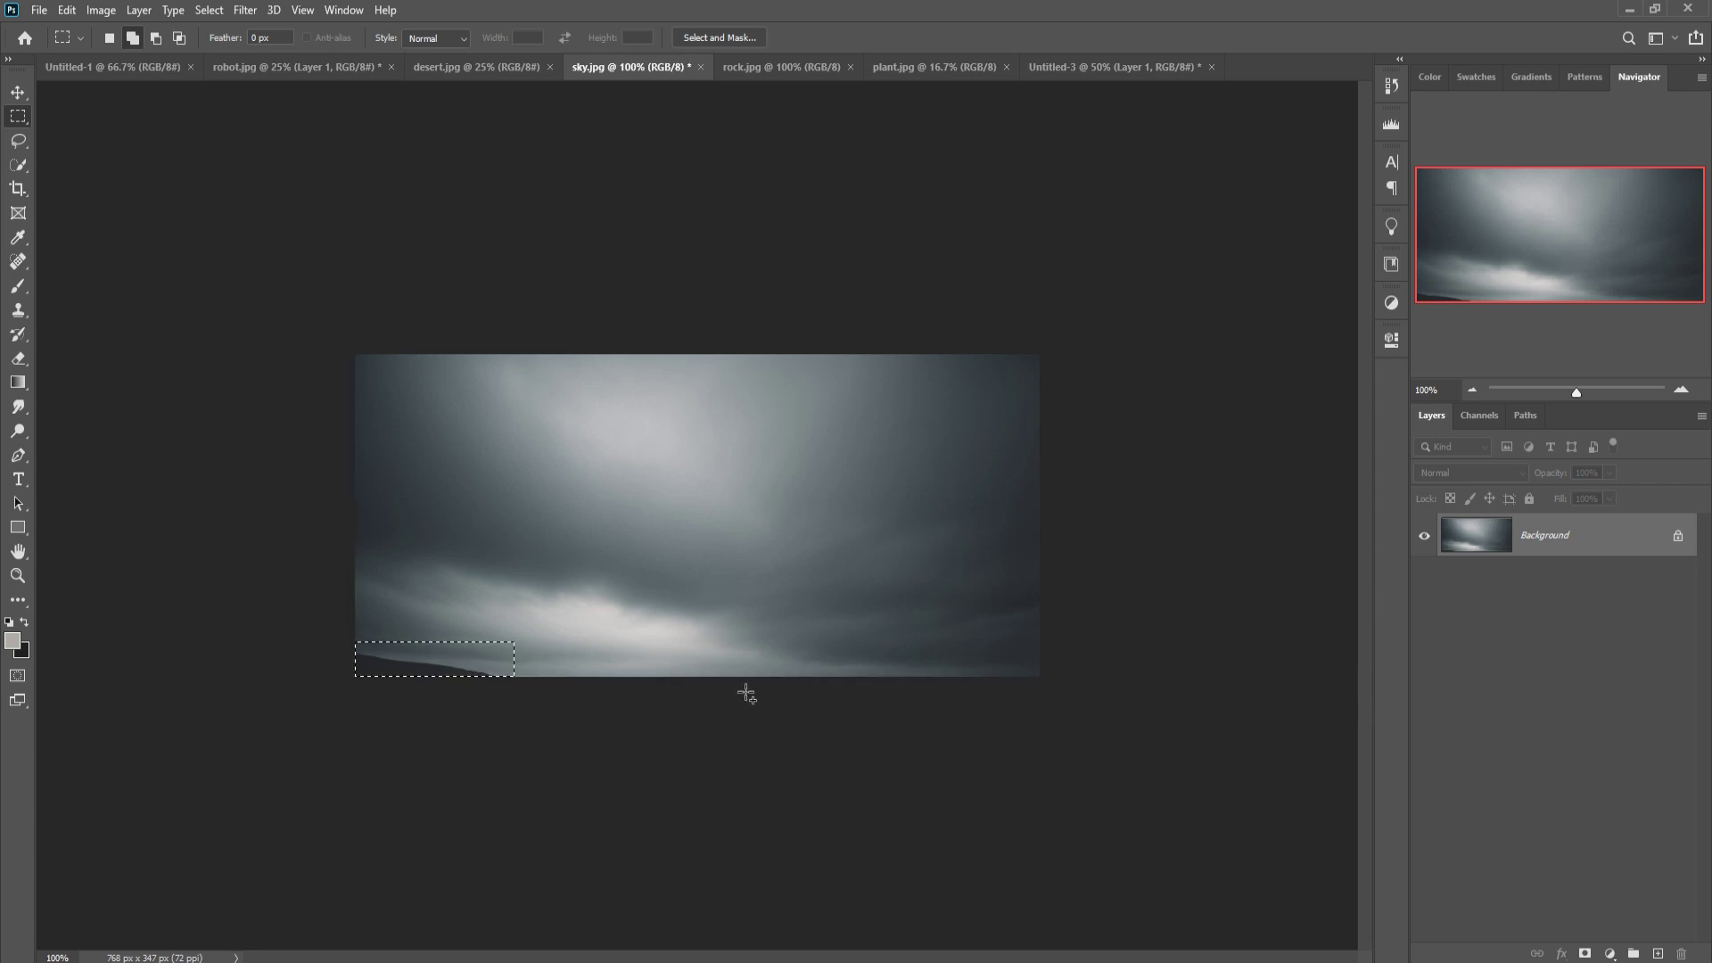
left_click(67, 10)
left_click(89, 303)
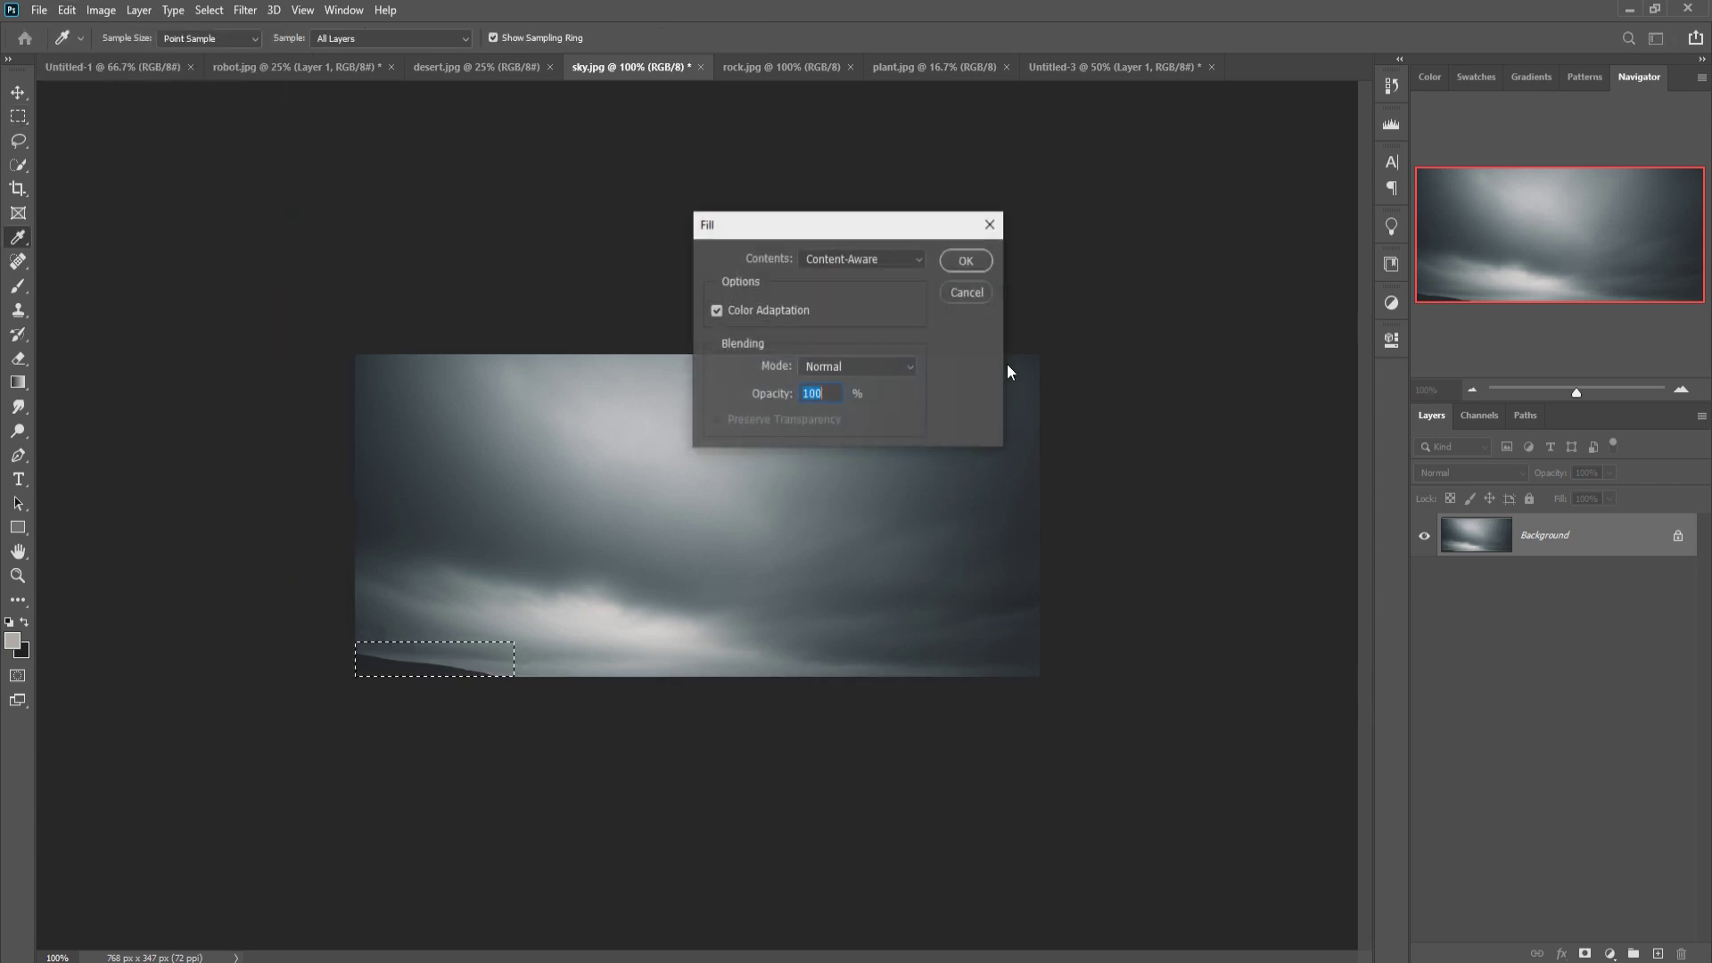
left_click(969, 262)
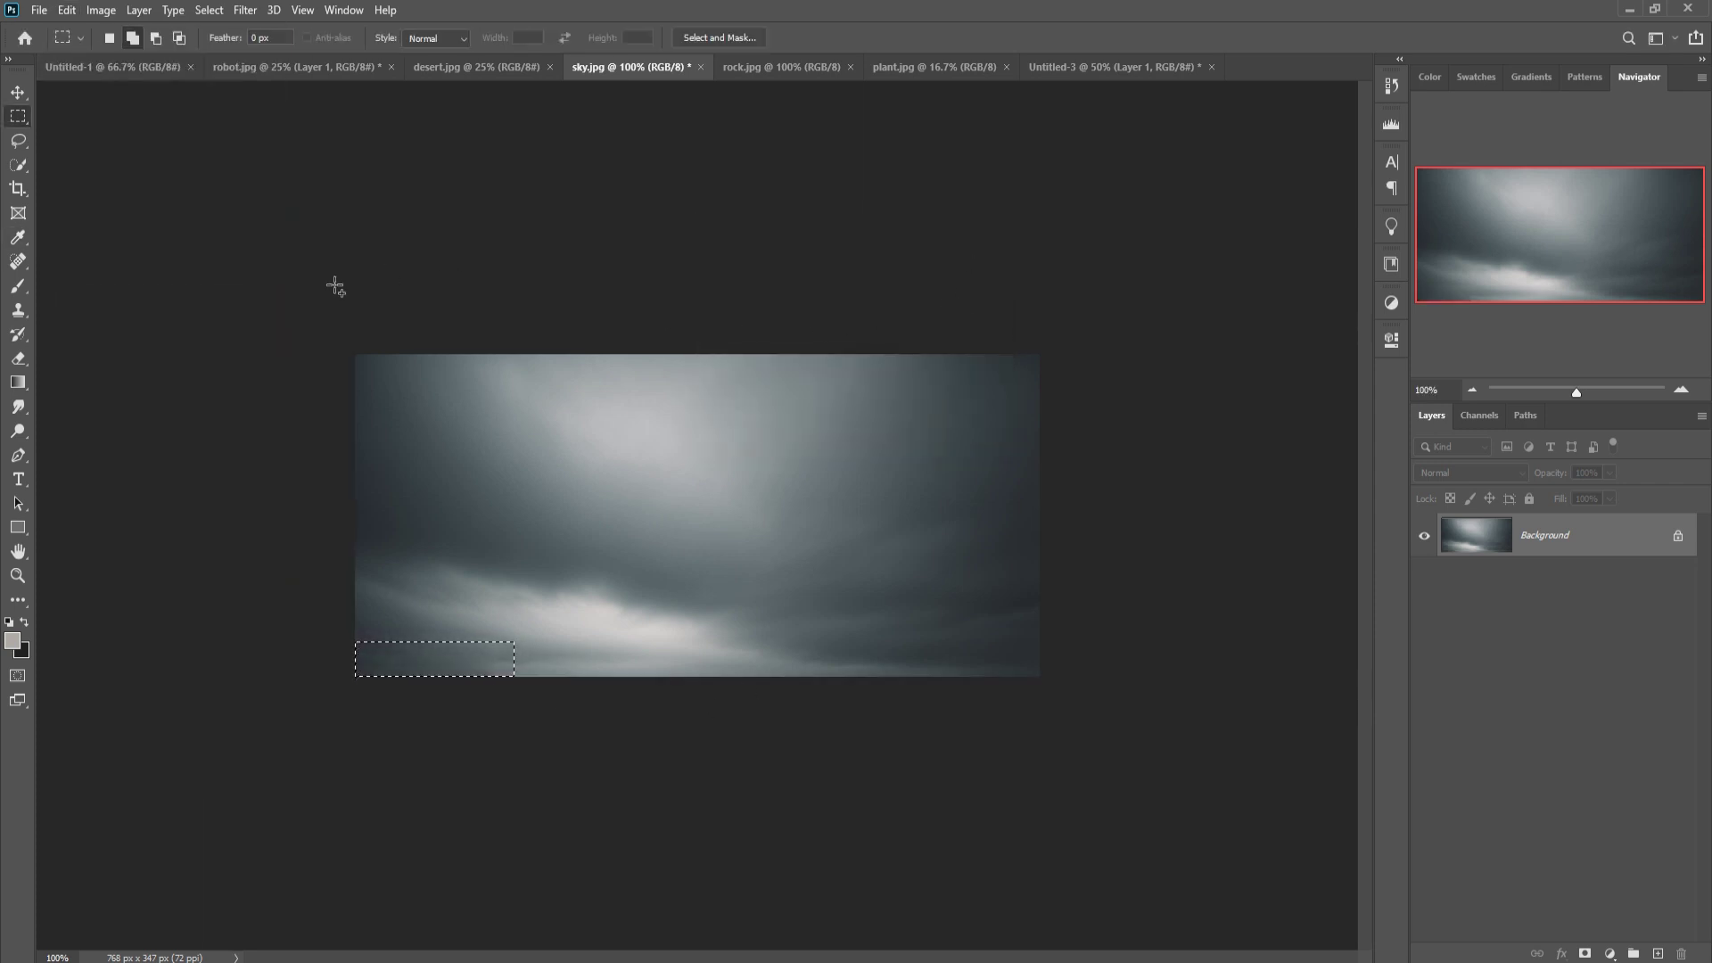
left_click(208, 10)
left_click(221, 49)
Copy the cropped sky image into Untitled-3 and close its source document.
left_click(16, 94)
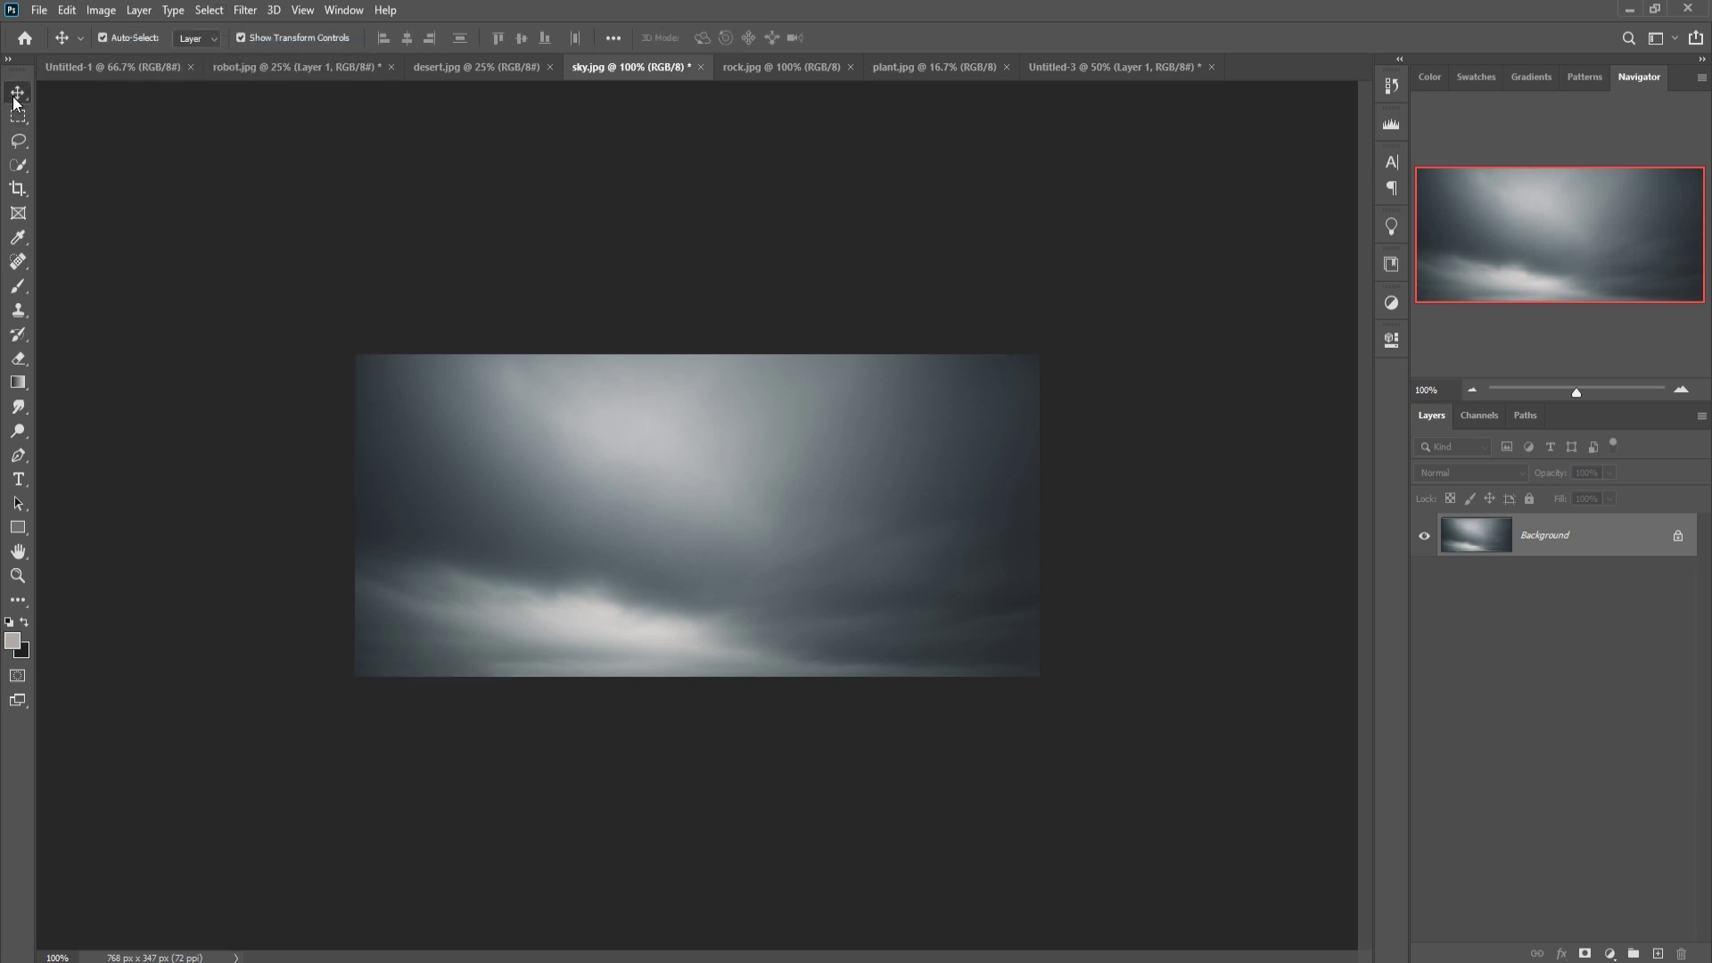
left_click_drag(624, 68, 960, 168)
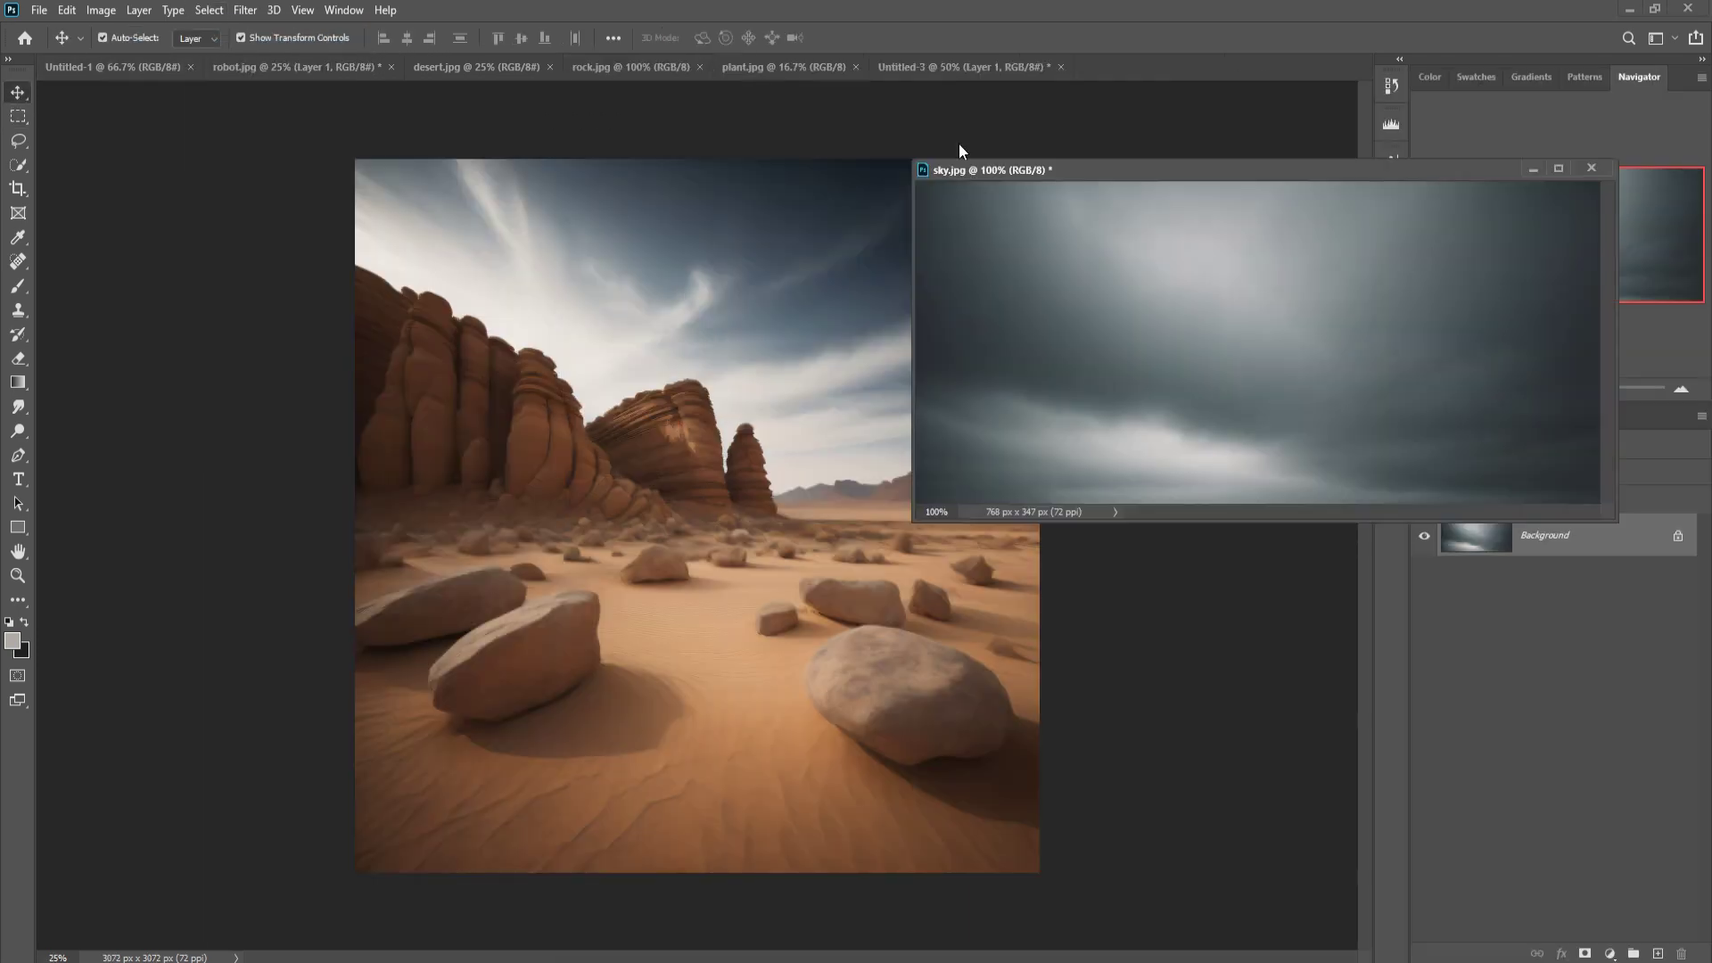
left_click(947, 68)
left_click_drag(1036, 369, 474, 312)
left_click(854, 384)
Fit the sky across the canvas at about 250.7% width behind the desert layer, with its lower edge just below the horizon.
left_click_drag(620, 437, 1136, 679)
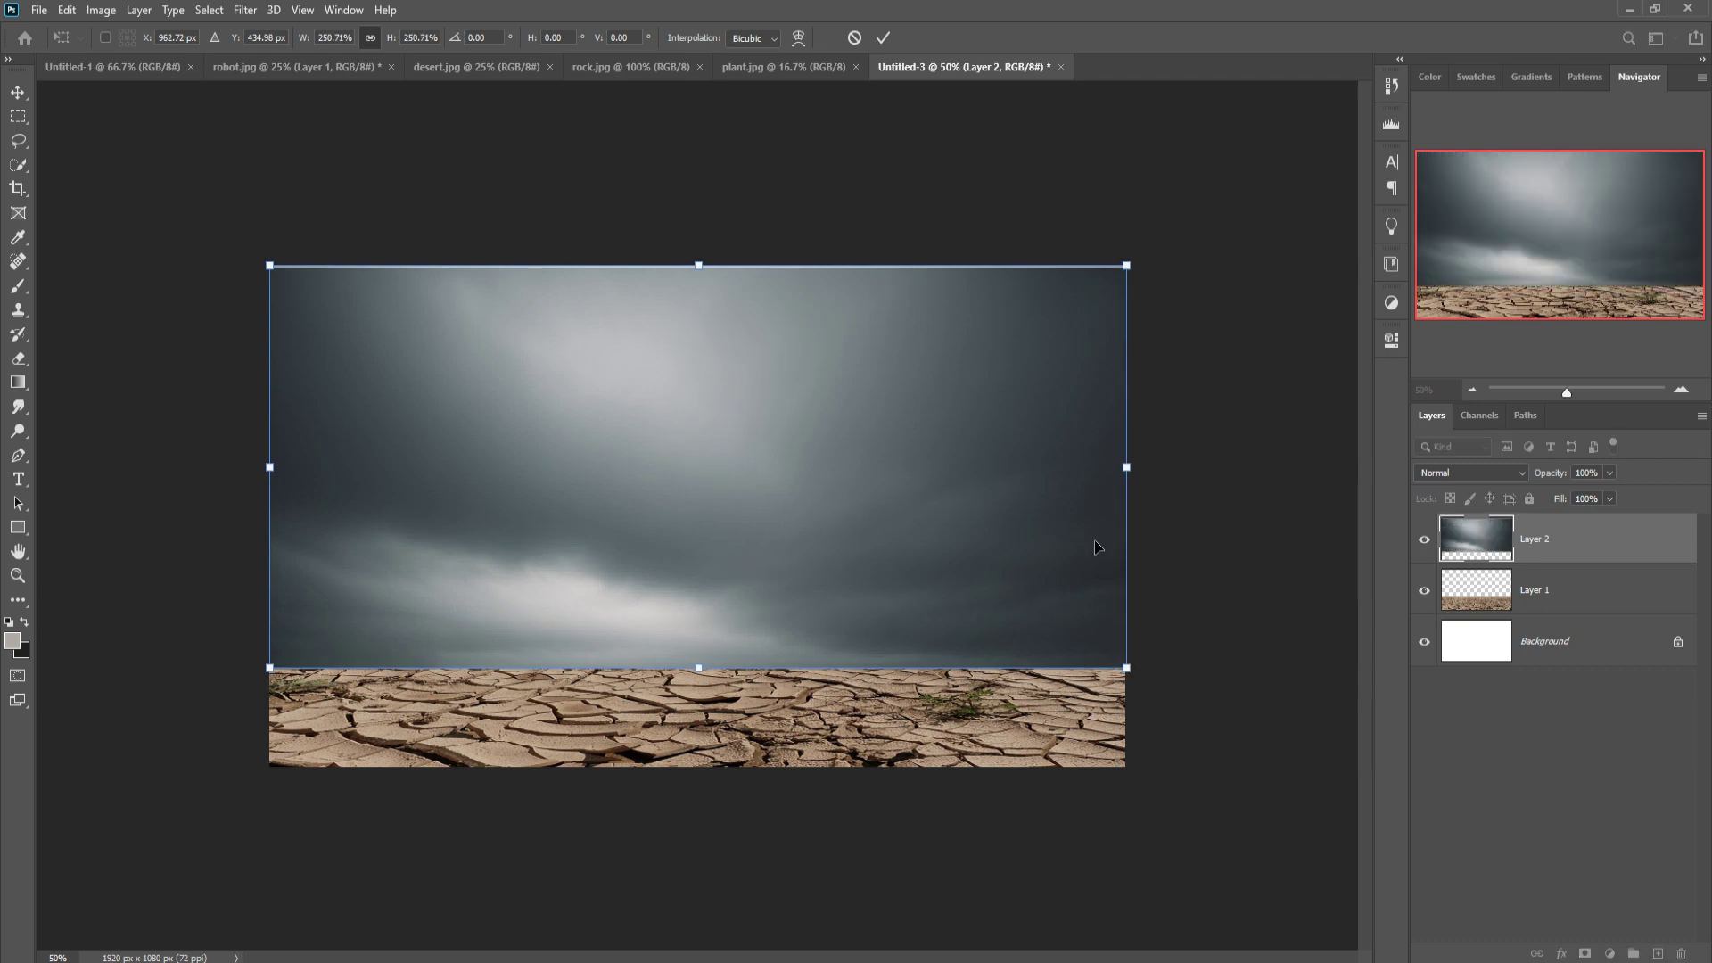
left_click(883, 39)
left_click_drag(1631, 553, 1629, 614)
left_click_drag(709, 678, 698, 622)
left_click(883, 39)
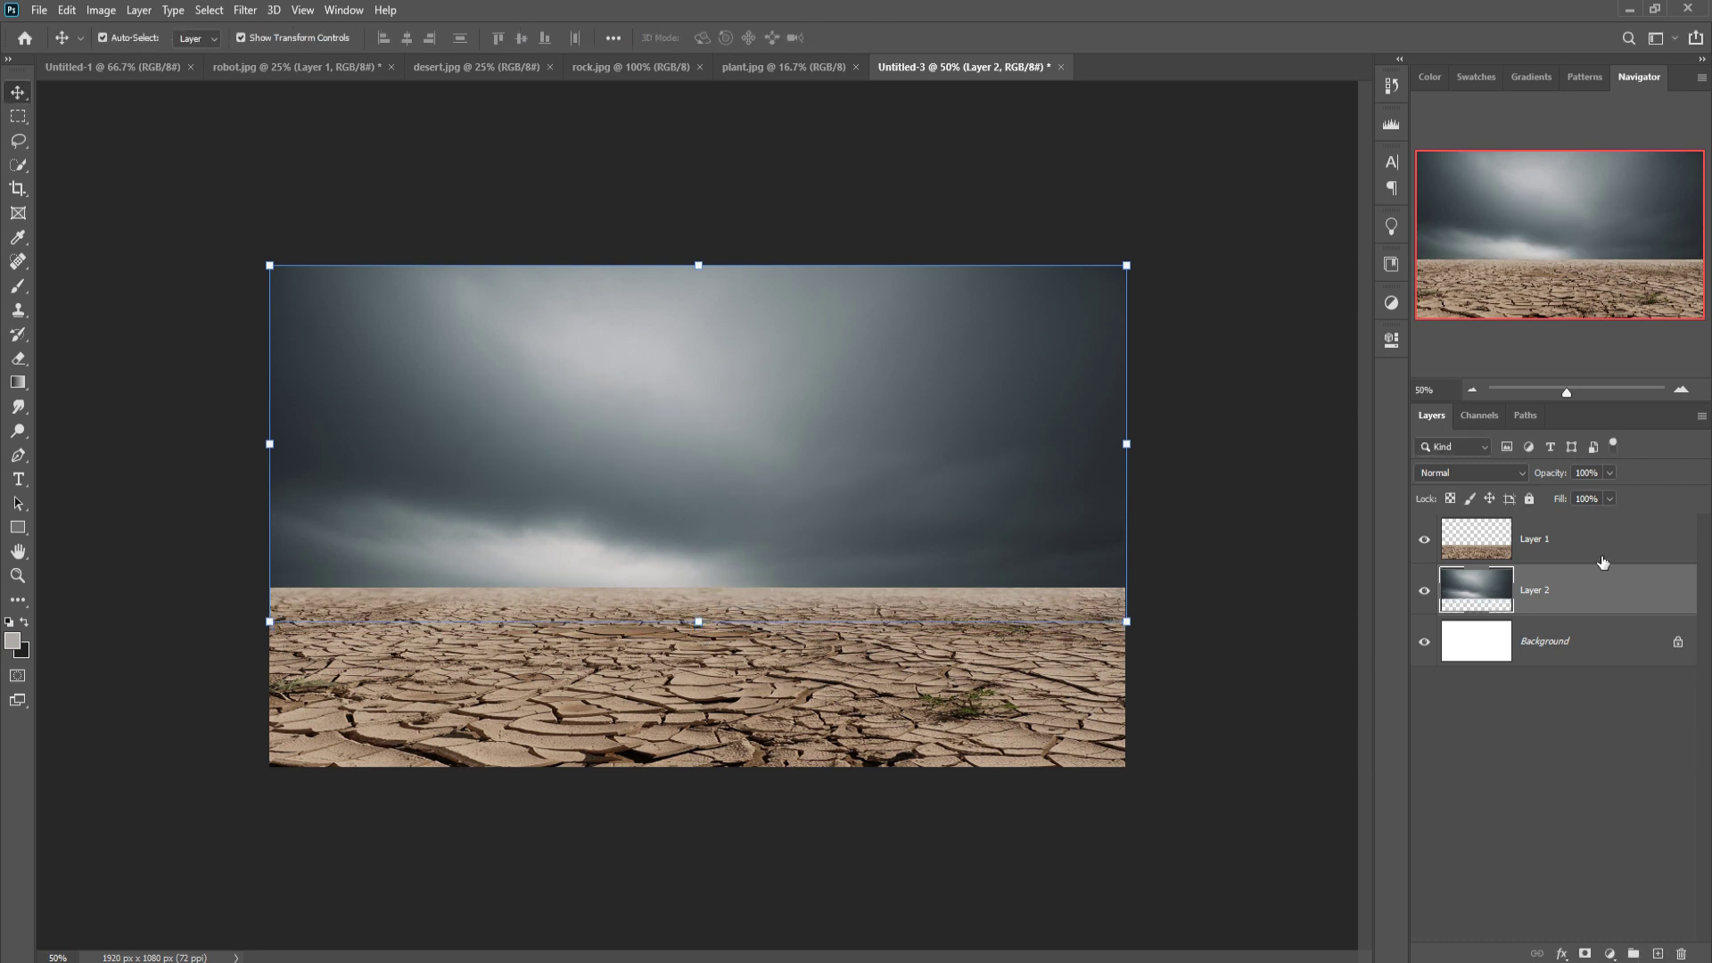
Clip a Hue/Saturation adjustment to the desert layer with hue +149, saturation -53 and lightness -24.
left_click(1609, 542)
left_click(1612, 954)
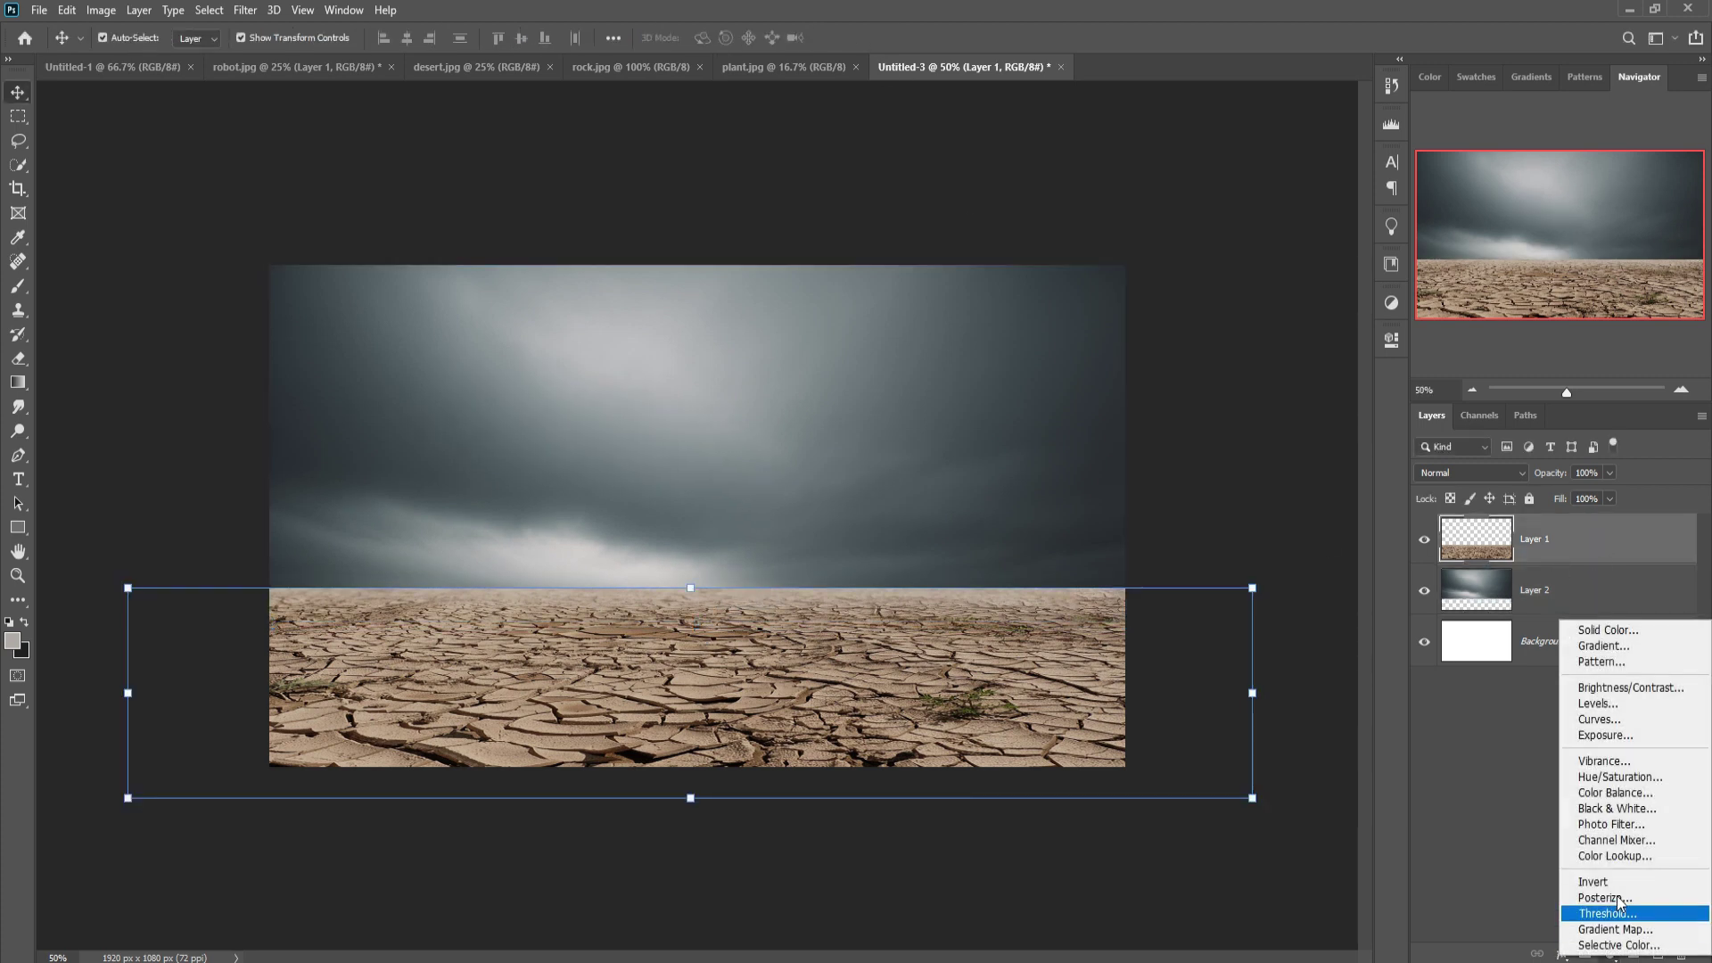
left_click(1605, 808)
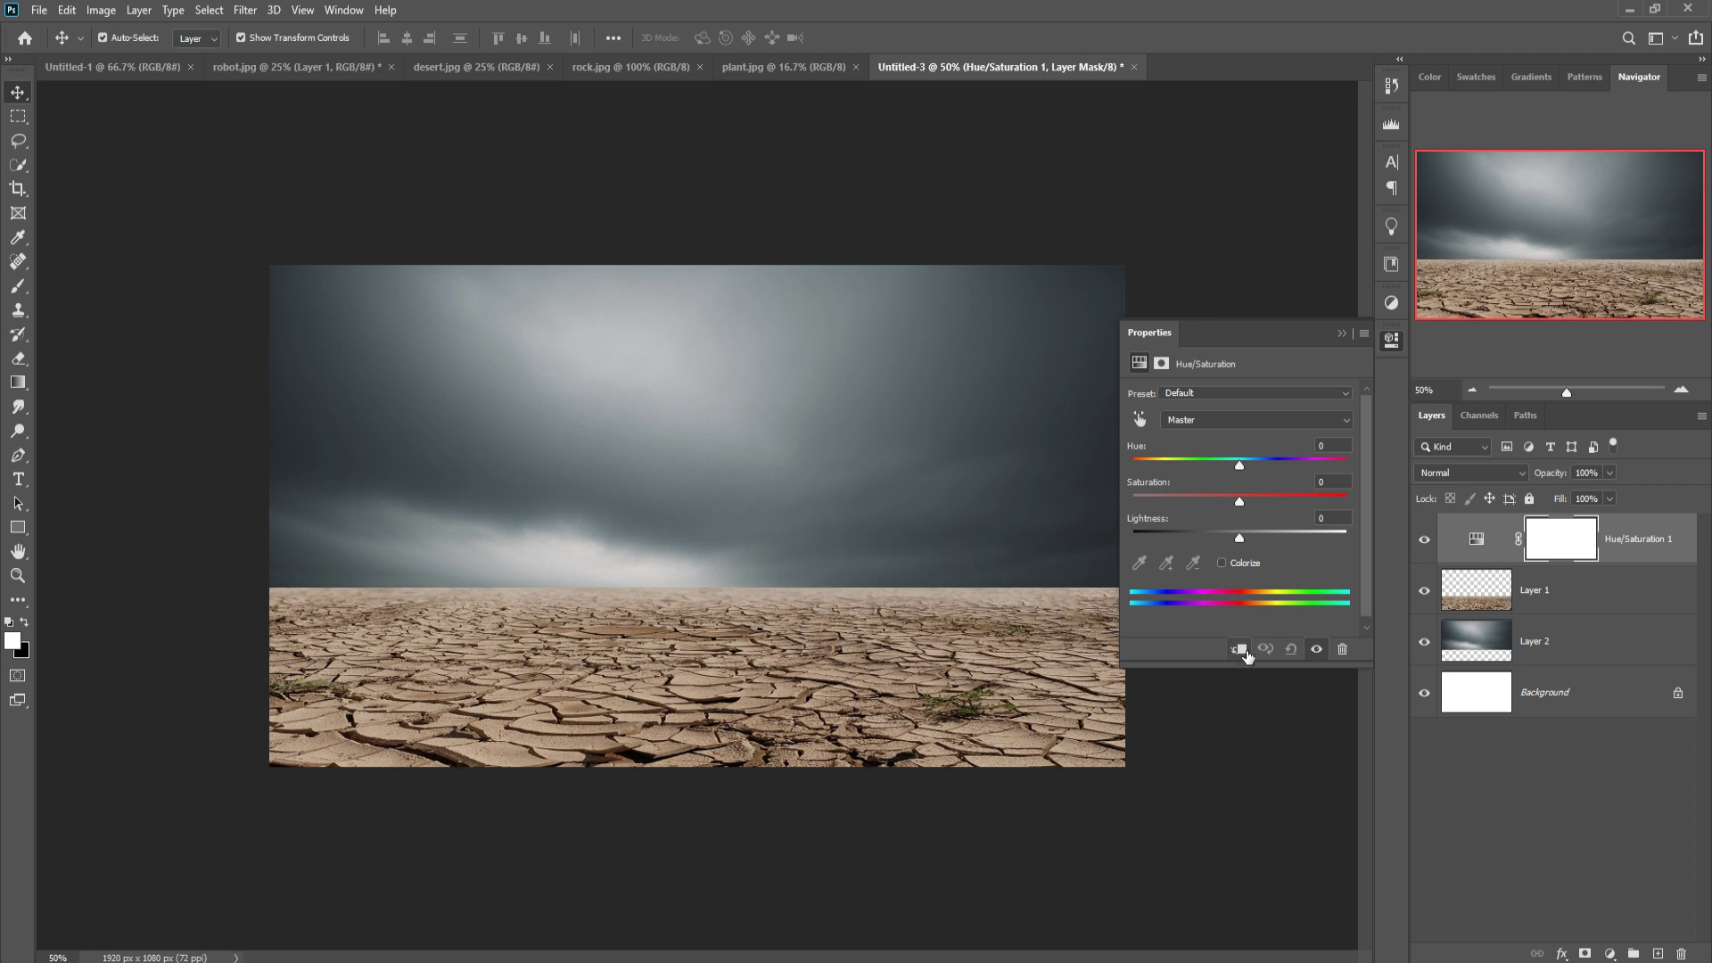
left_click(1241, 650)
left_click_drag(1238, 499, 1334, 462)
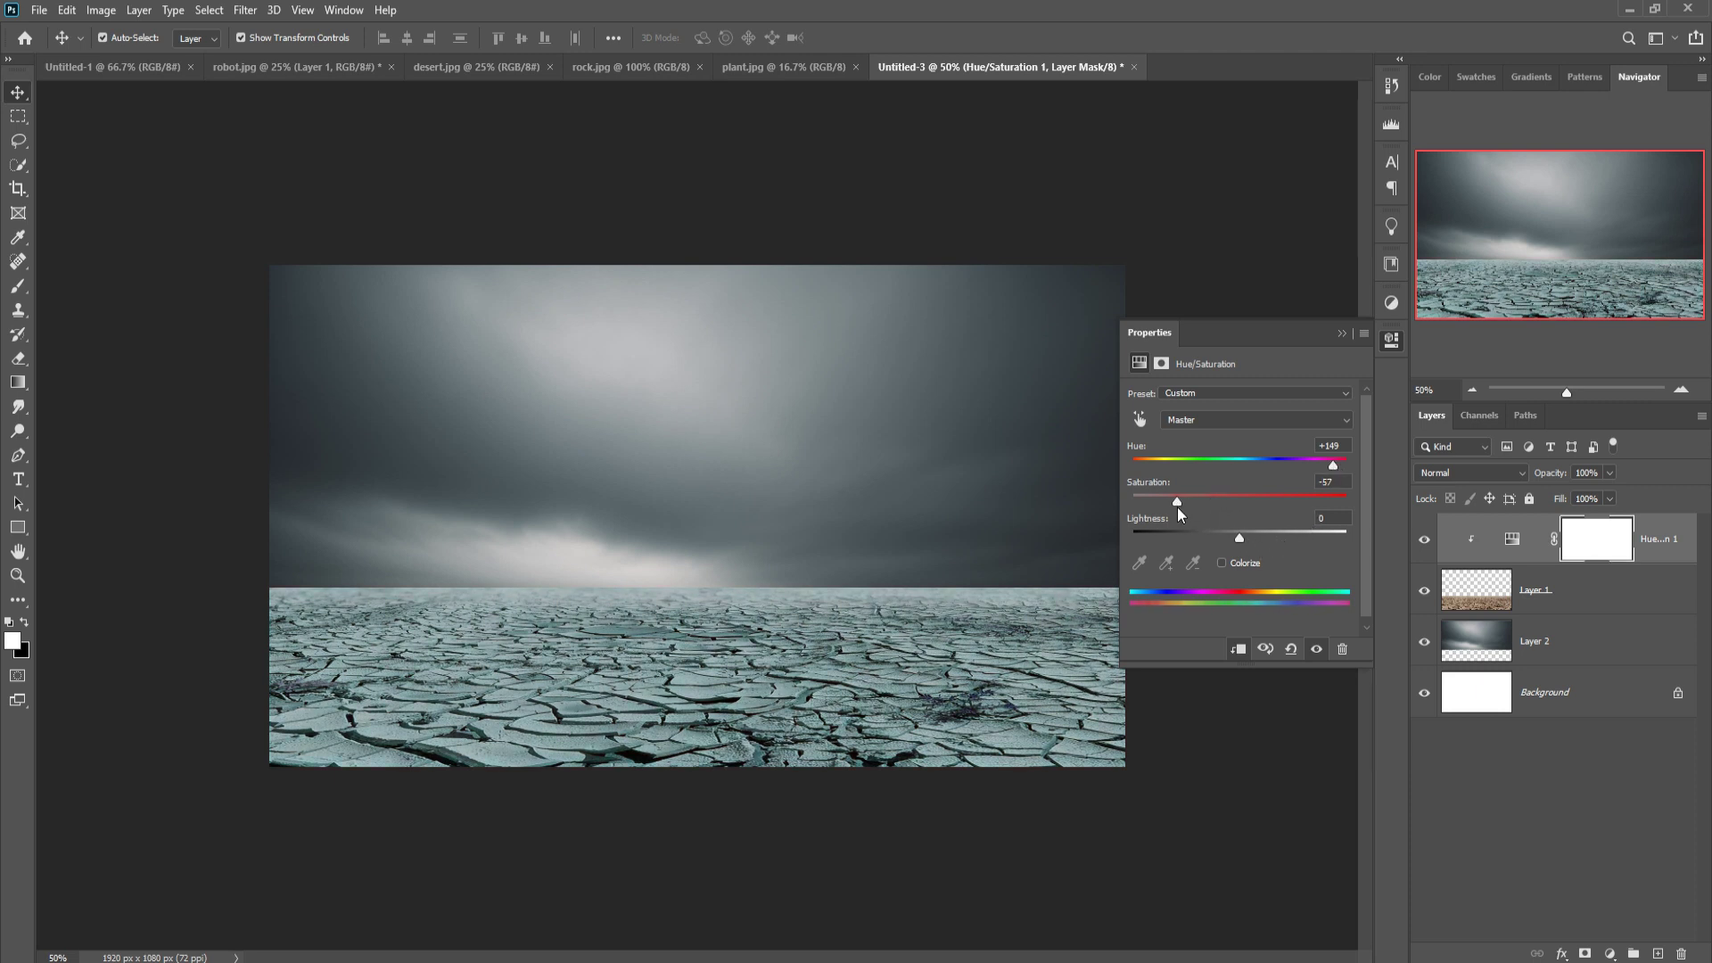
left_click_drag(1239, 536, 1219, 543)
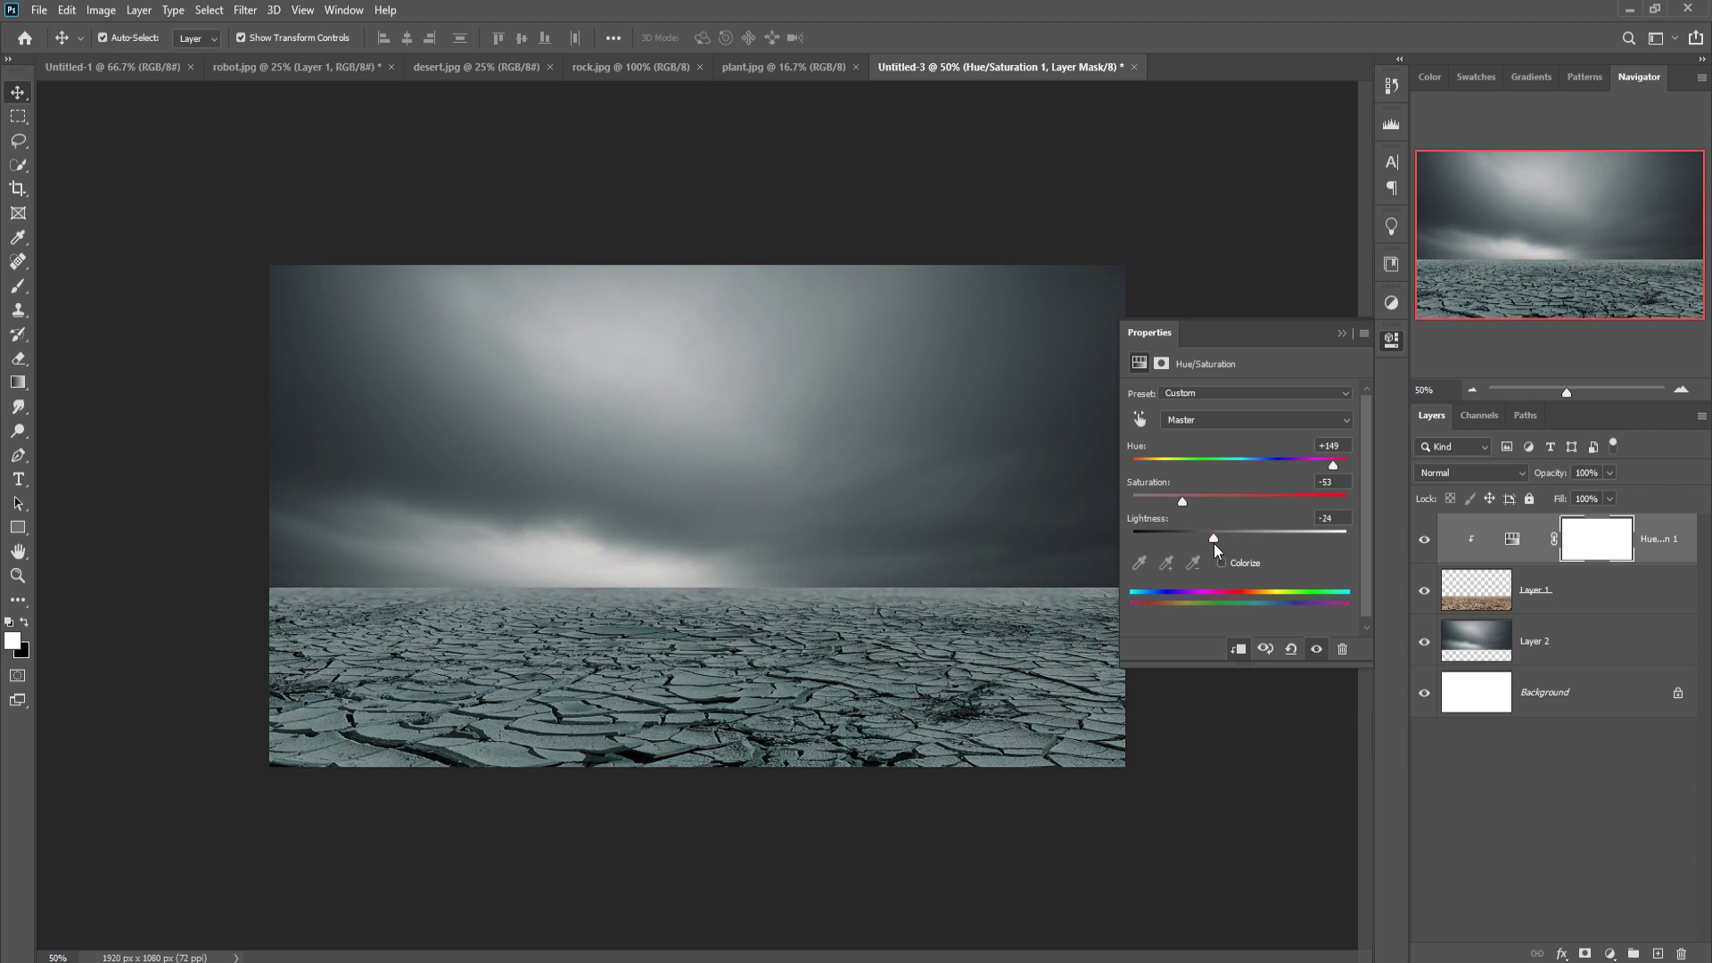
left_click(1340, 332)
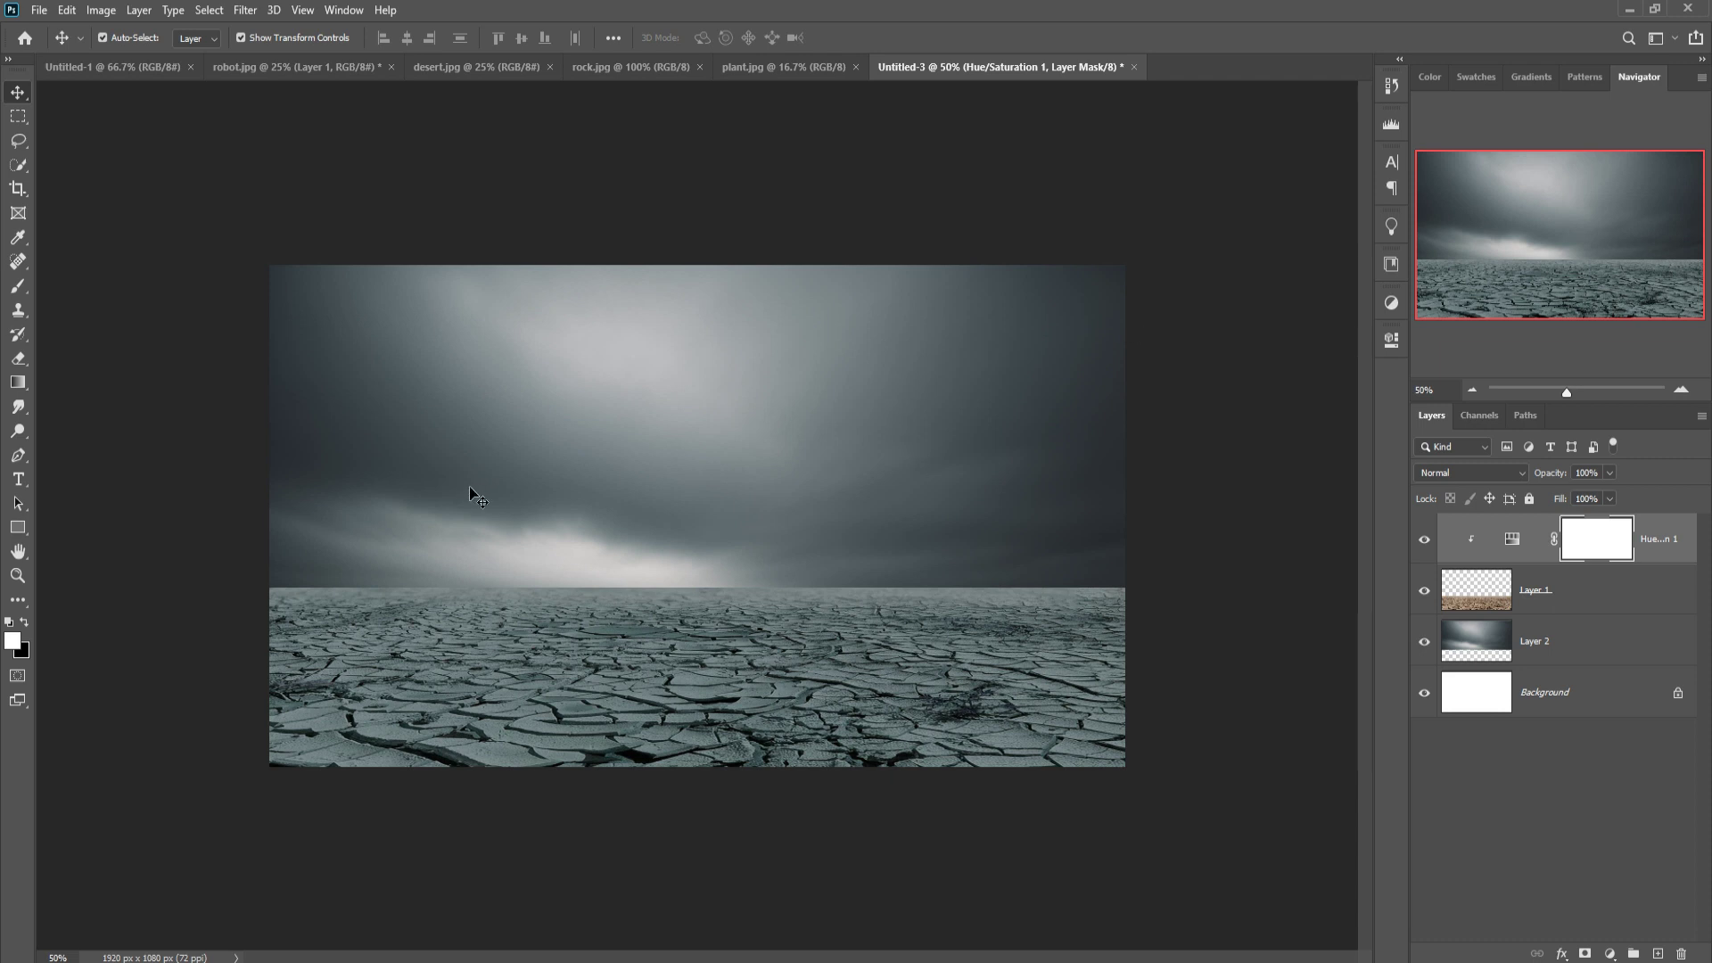
Add a layer mask to the desert layer and set up a black brush of size 80 at 100% opacity.
left_click(742, 622)
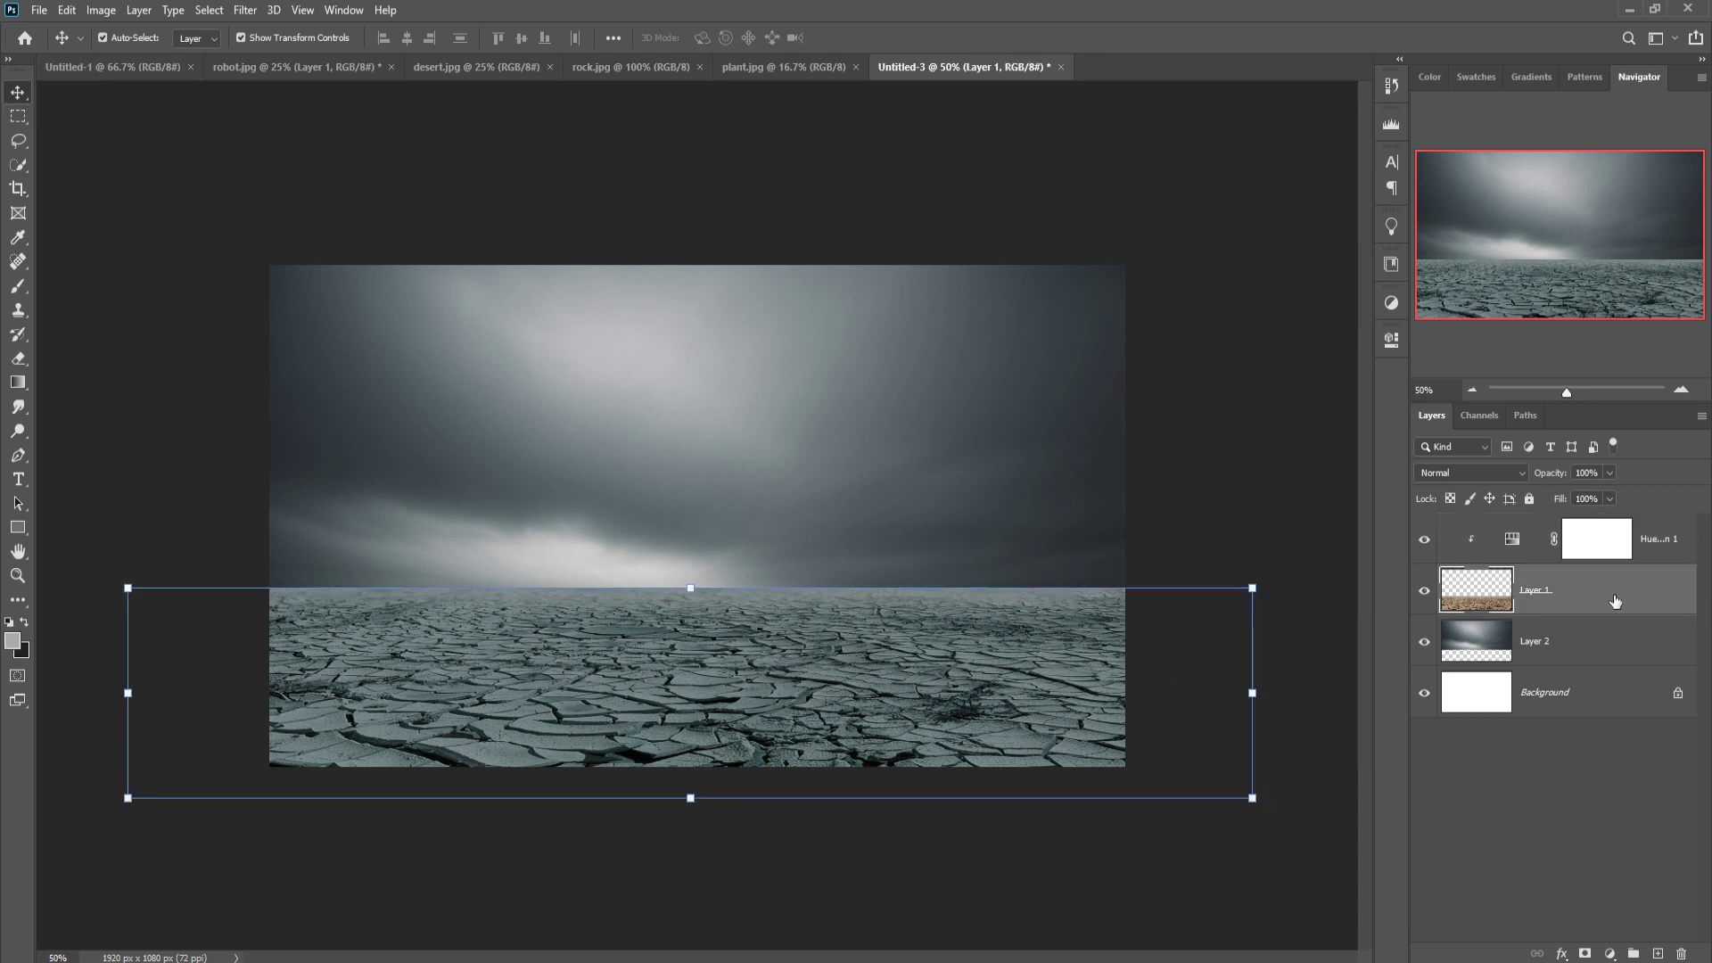
left_click(1585, 953)
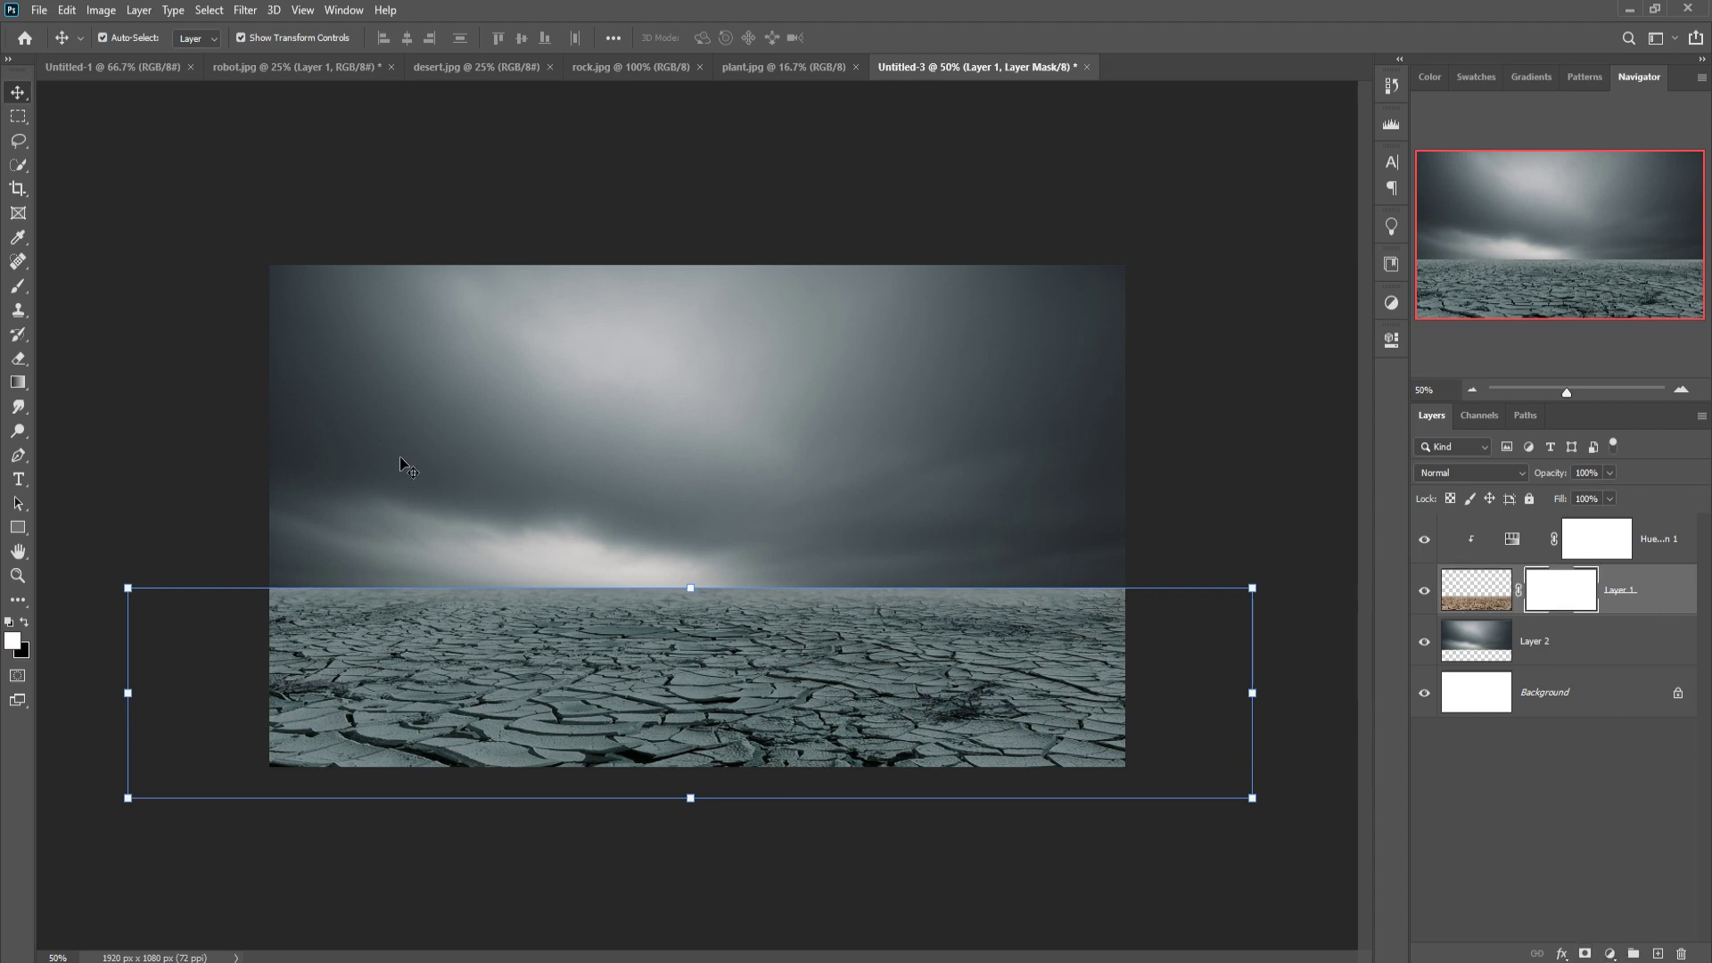
left_click(17, 287)
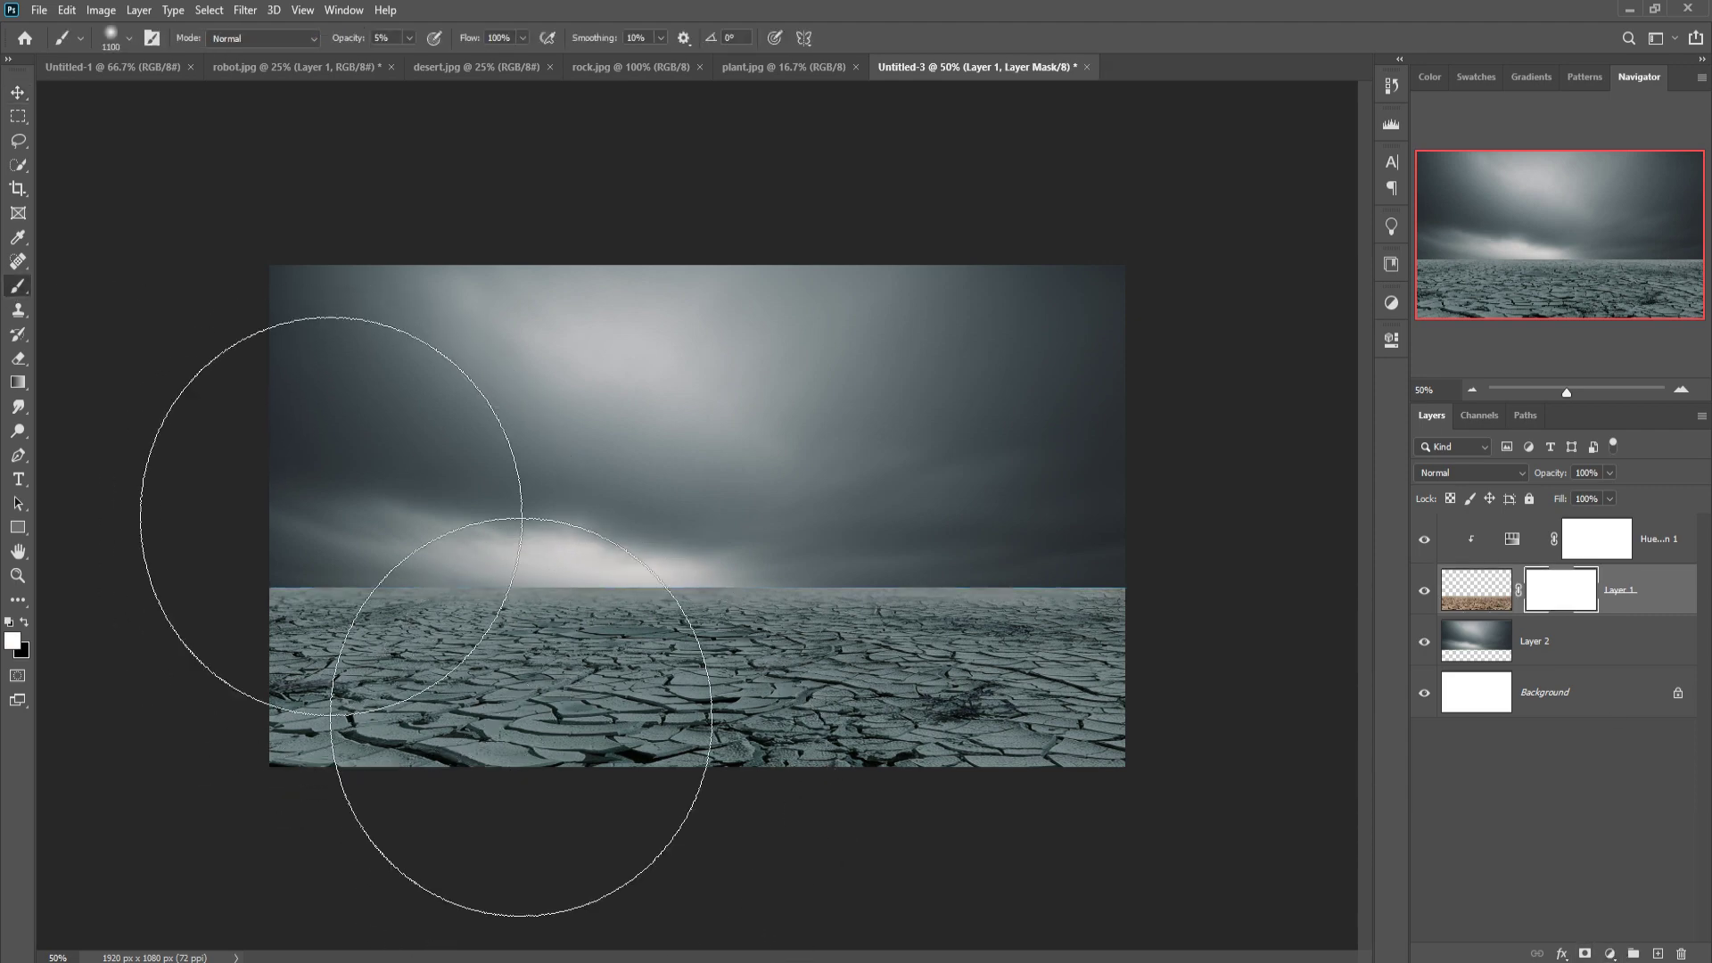
key("bracketleft")
key("bracketleft")
key("bracketleft")
key("bracketleft")
key("bracketleft")
key("bracketleft")
key("bracketleft")
key("bracketleft")
key("bracketleft")
key("bracketleft")
key("bracketleft")
key("bracketleft")
key("bracketleft")
key("bracketleft")
left_click(409, 39)
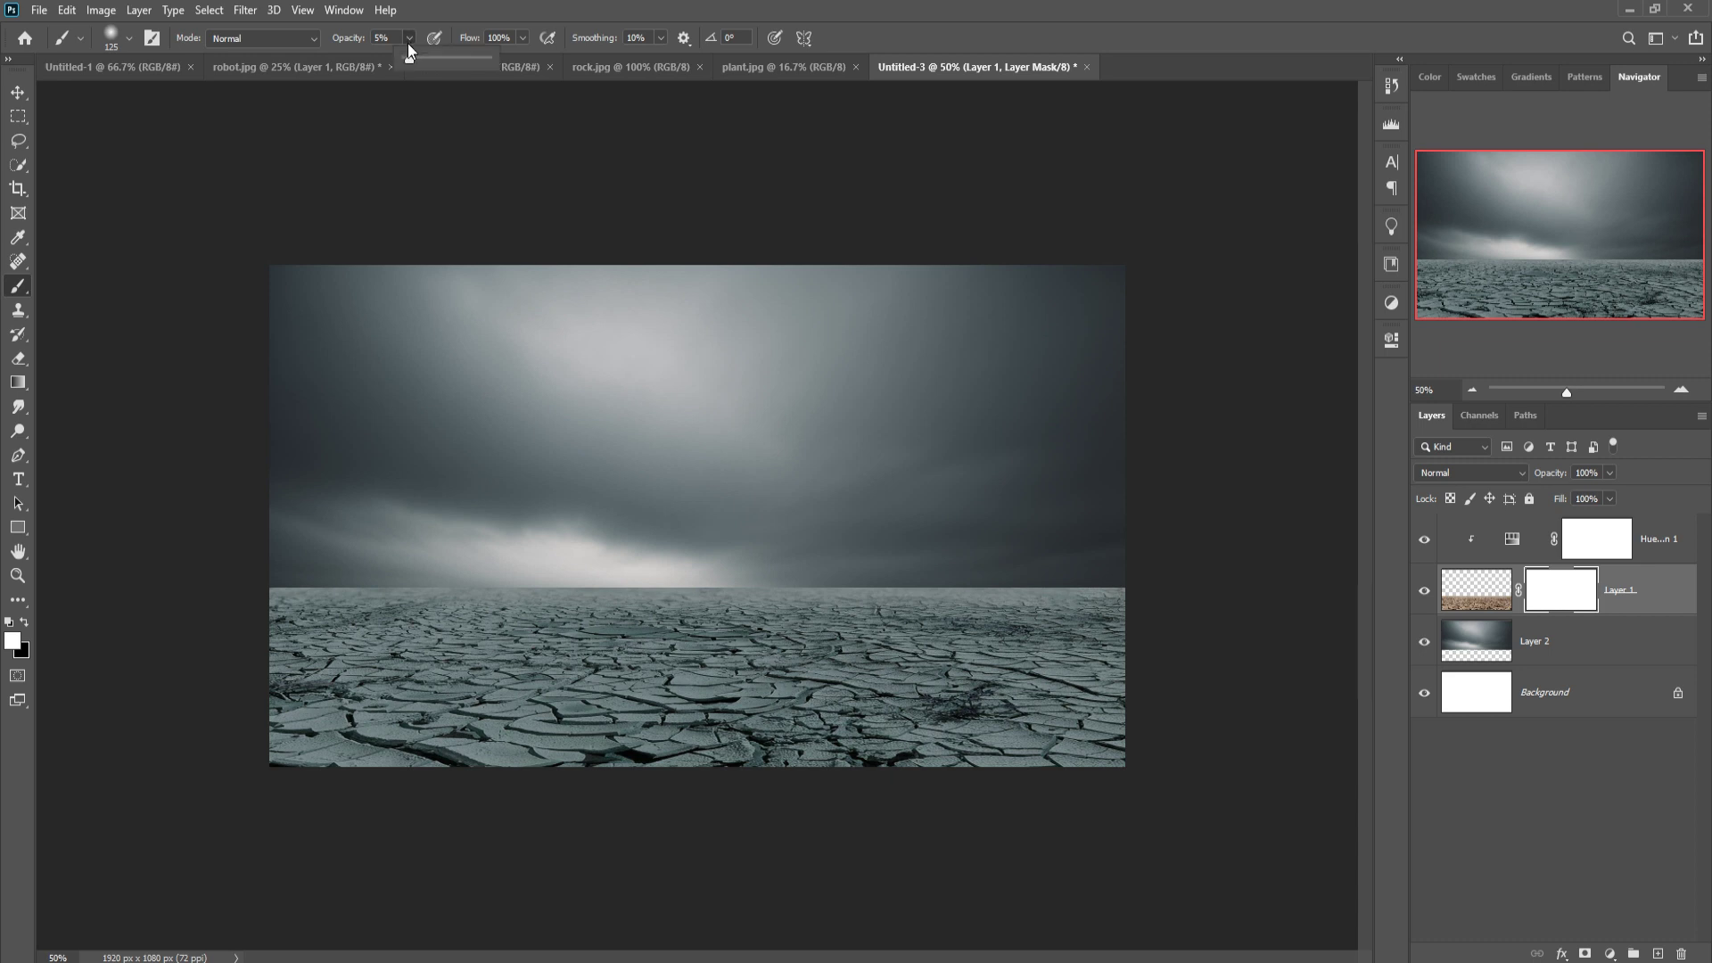
left_click_drag(408, 43, 591, 68)
left_click(228, 638)
key("bracketleft")
key("bracketleft")
key("bracketleft")
left_click(25, 622)
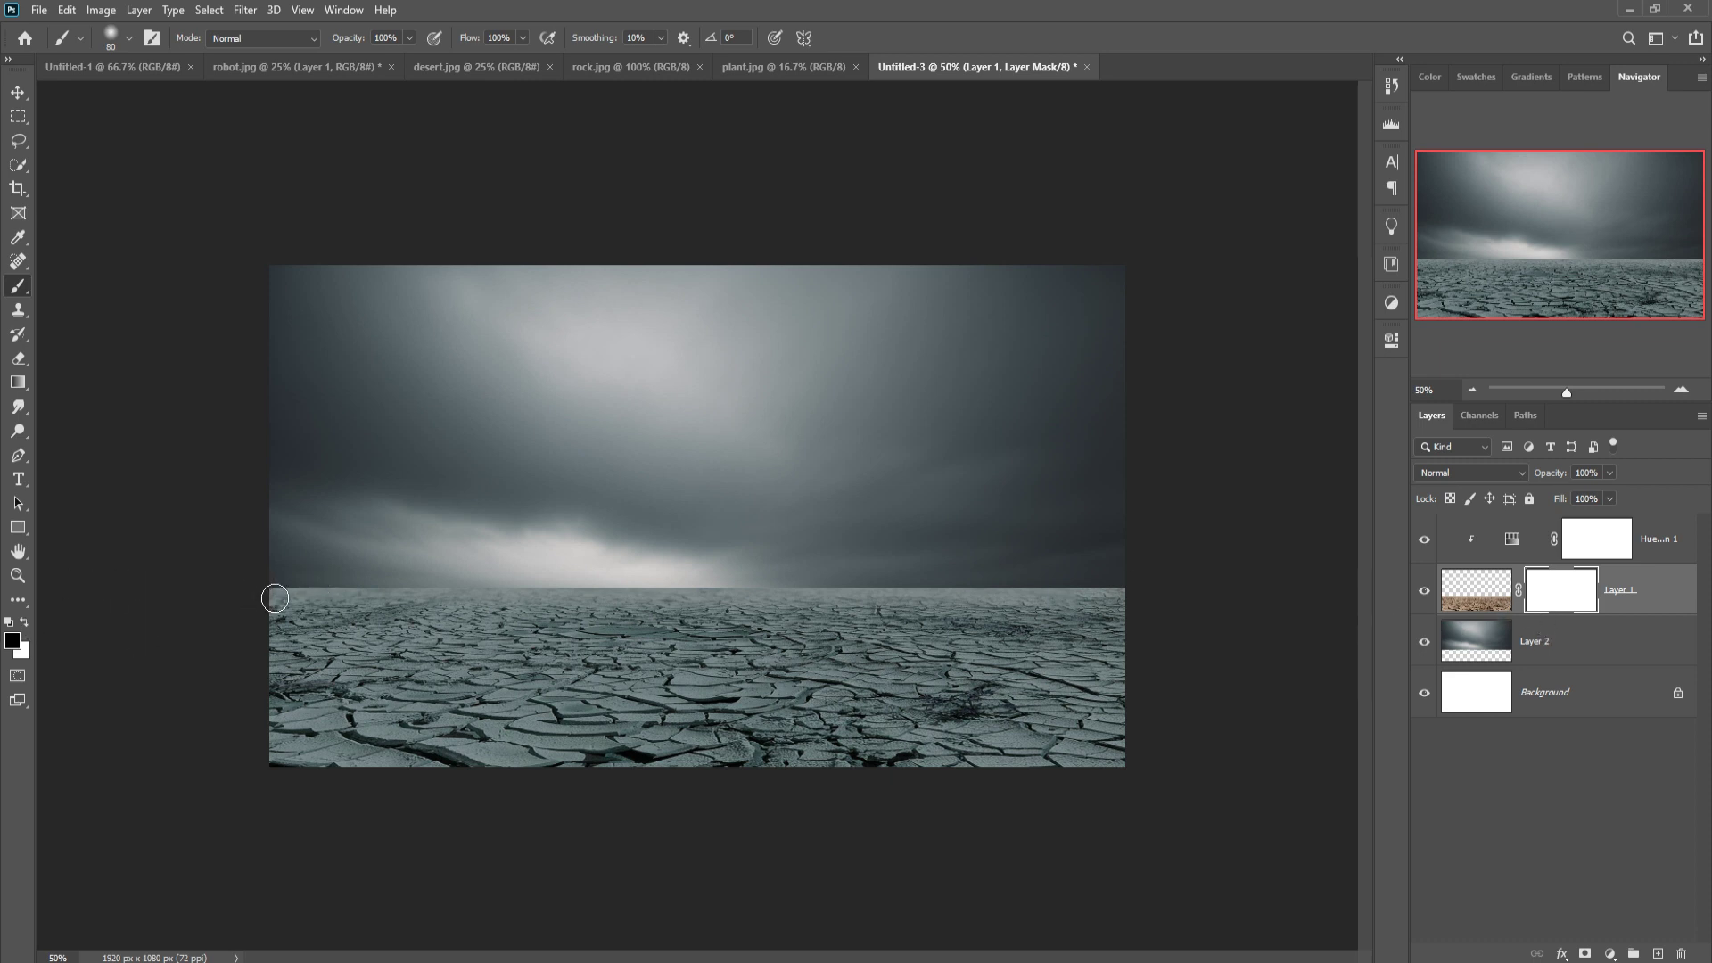
Try to soften the desert's horizon edge with one straight black stroke across its mask, and undo the stroke.
left_click(1147, 601, "shift")
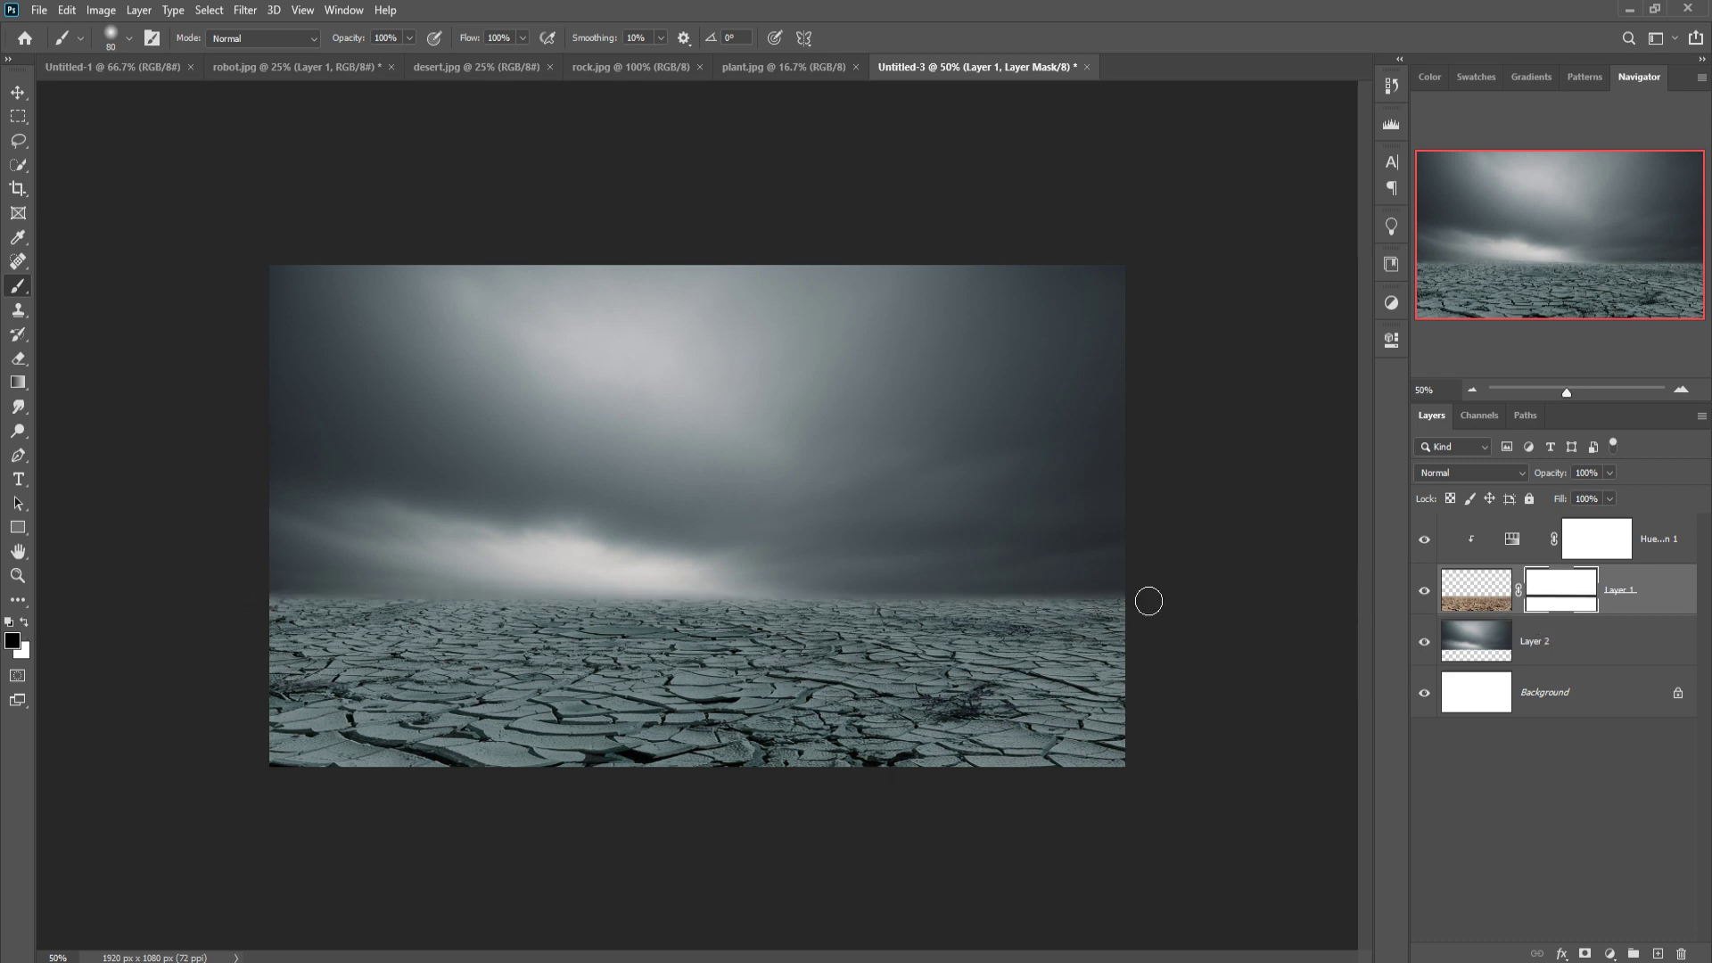
left_click(18, 92)
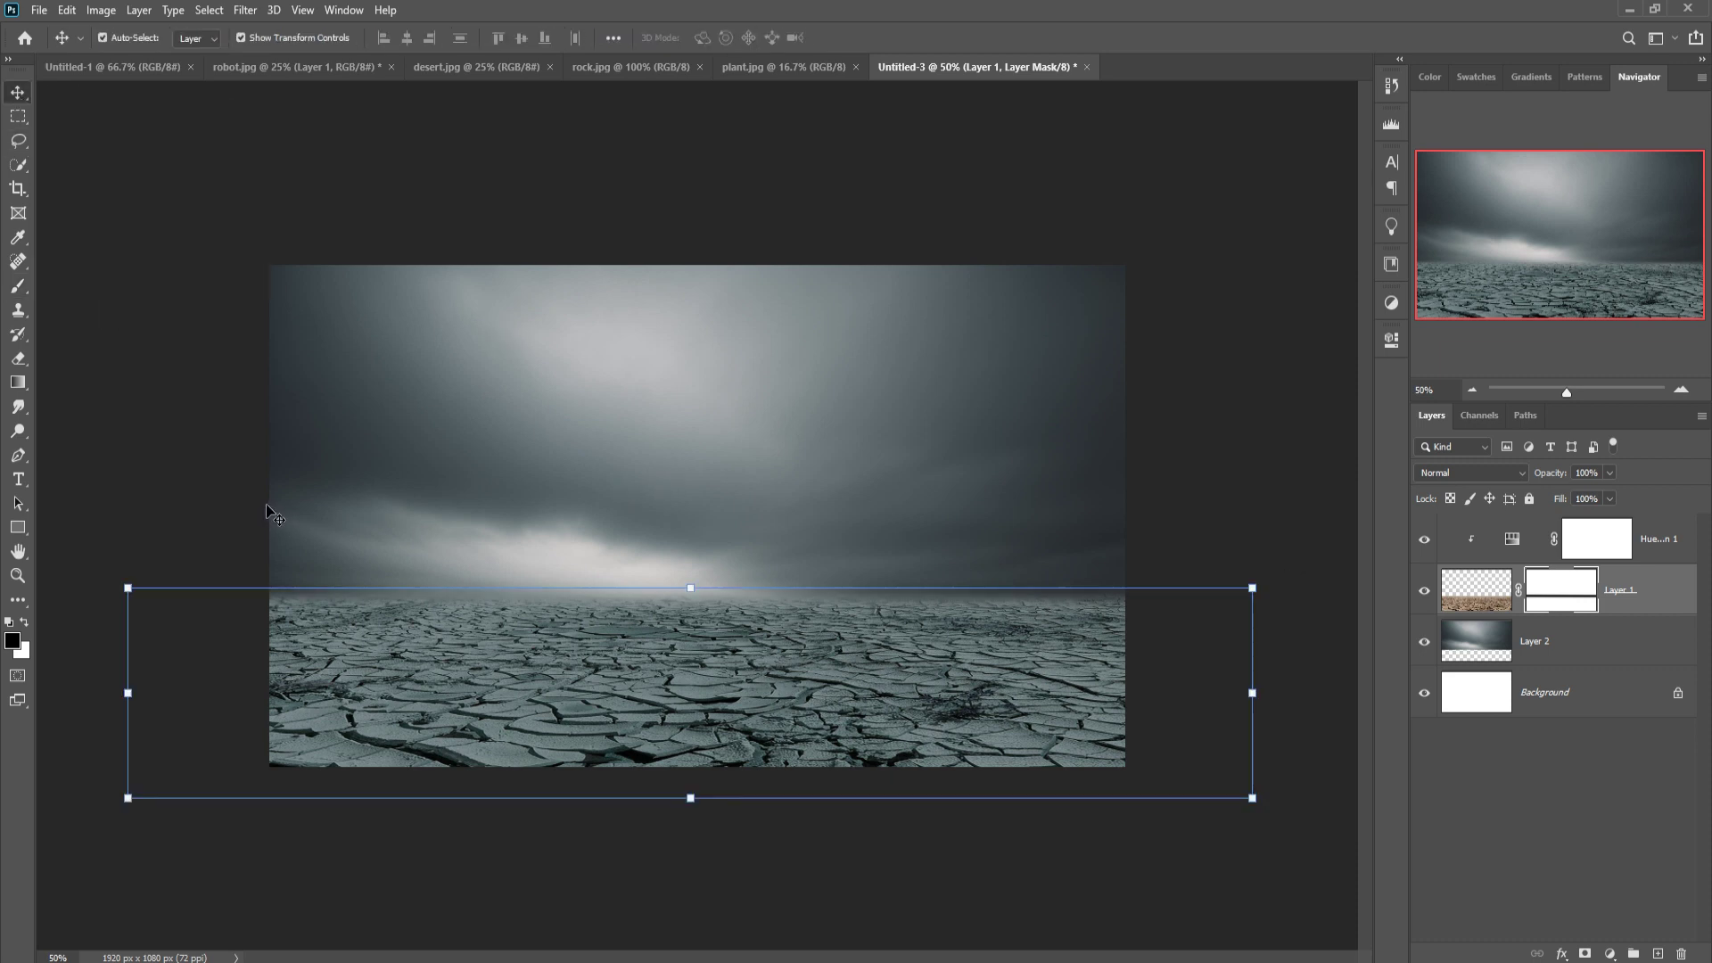
key("ctrl+z")
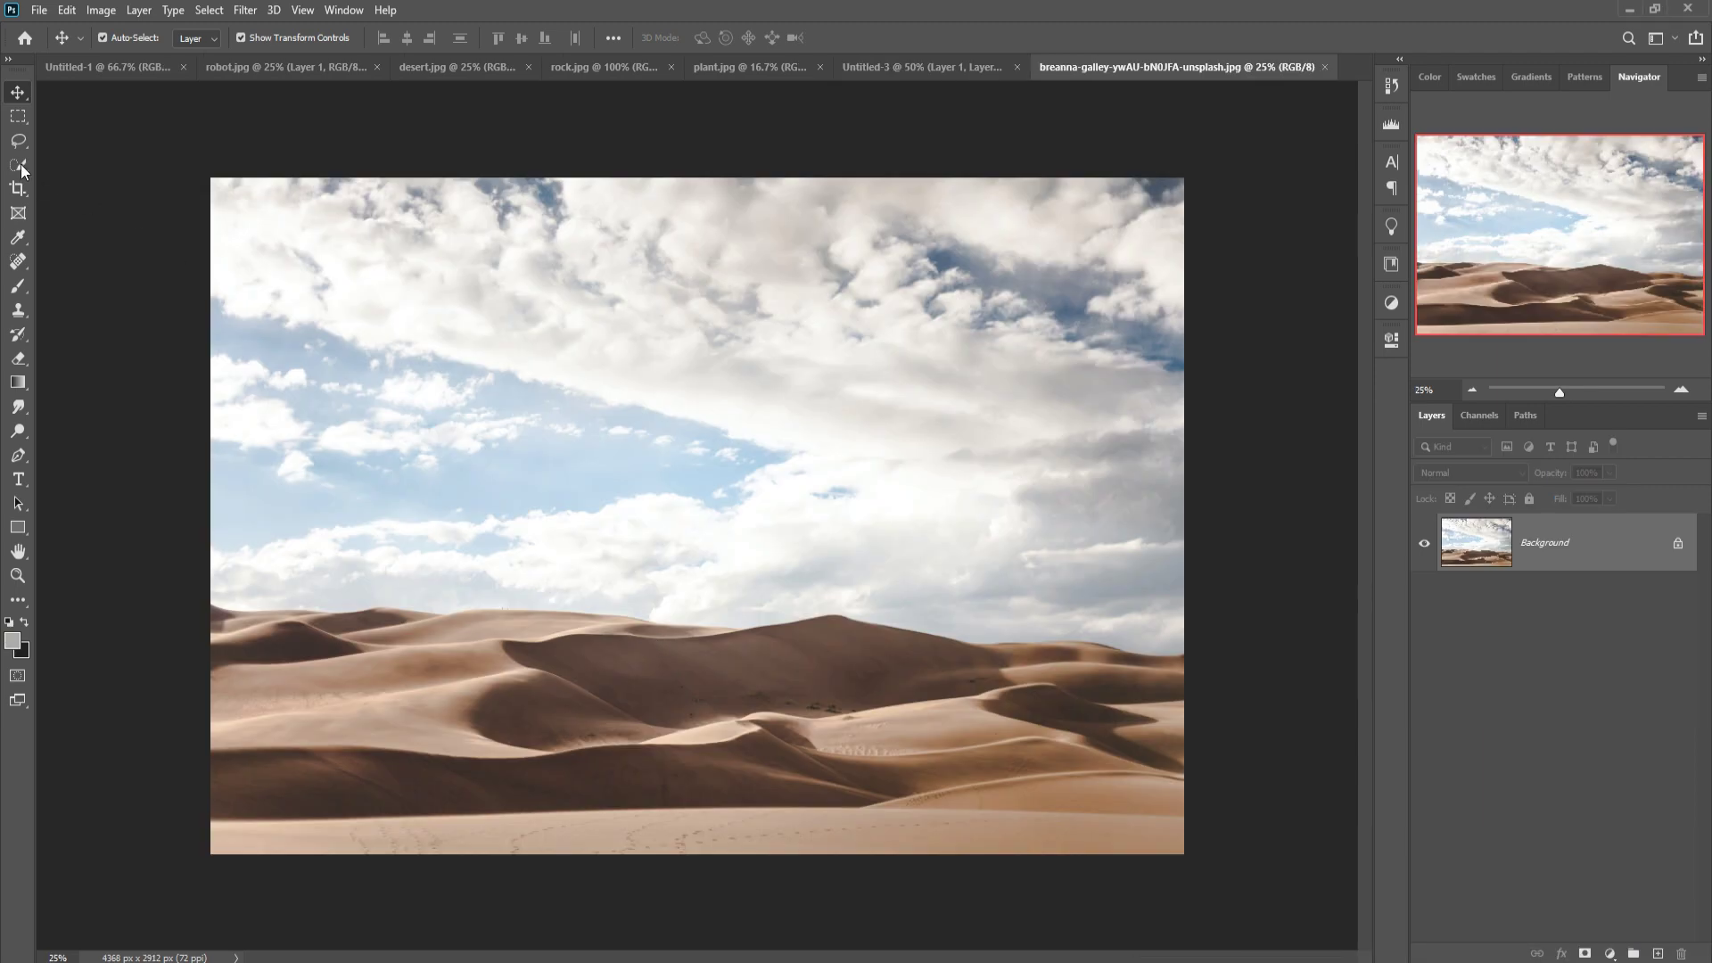
Select all the sand dunes below the sky in the dune photo with the Quick Selection tool.
left_click(19, 165)
left_click_drag(274, 639, 748, 649)
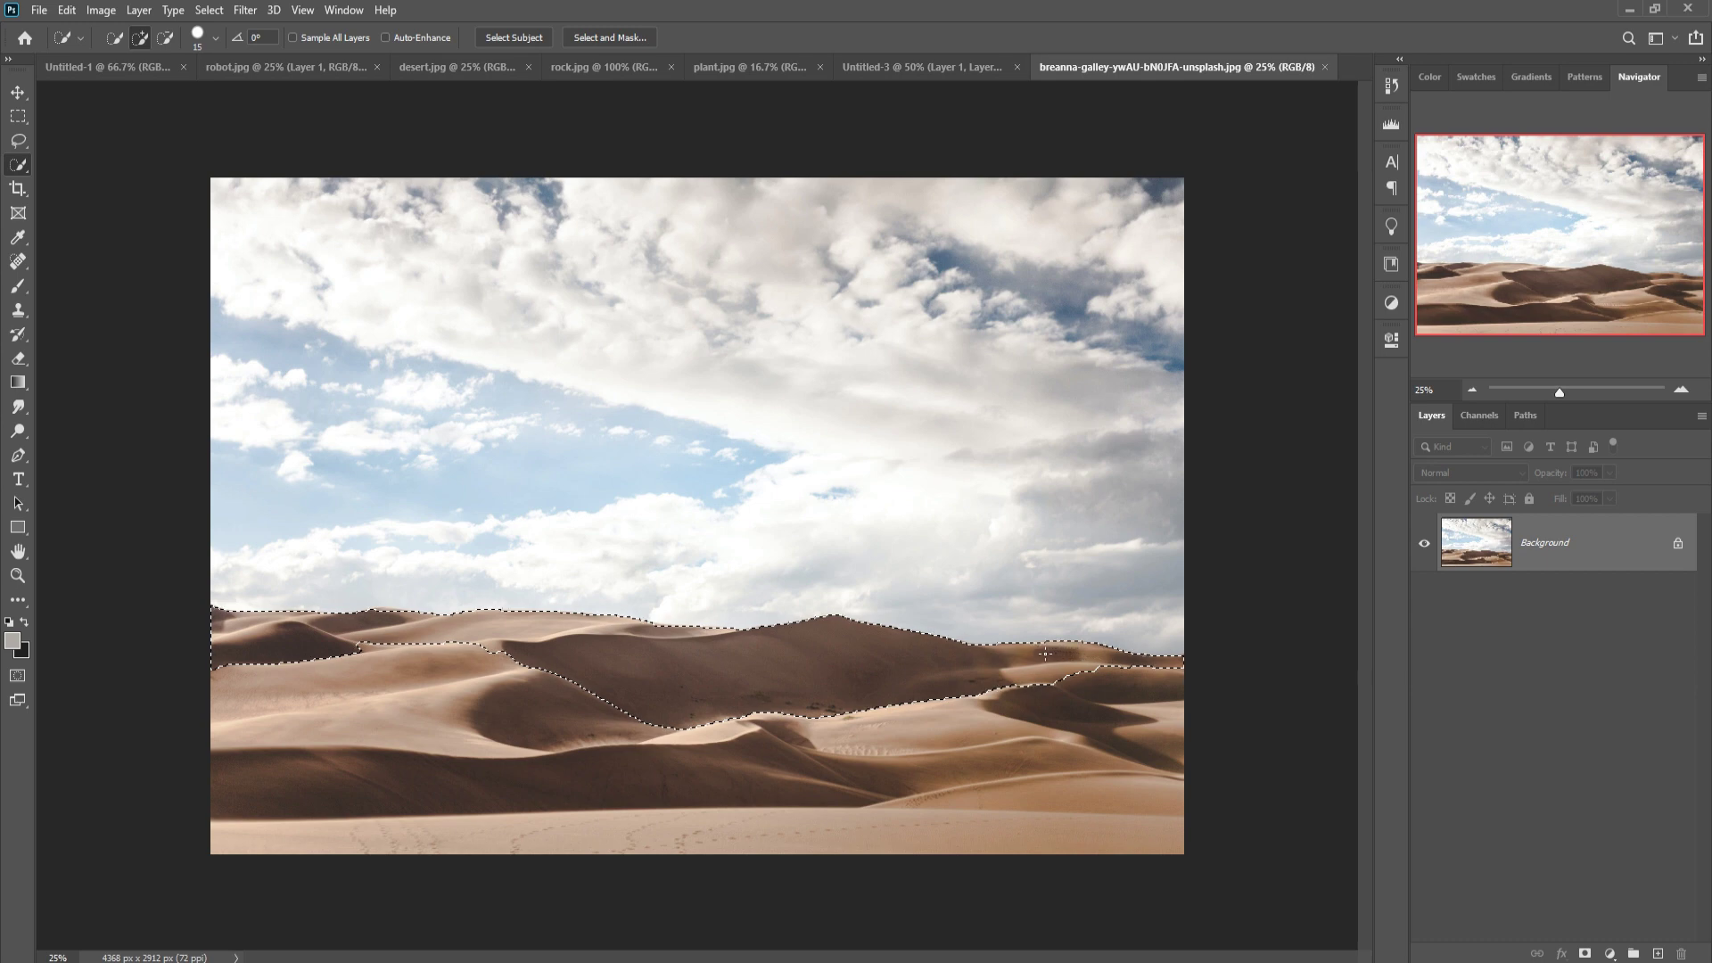
mouse_move(1045, 654)
left_mouse_down()
mouse_move(488, 765)
mouse_move(349, 768)
mouse_move(1213, 769)
mouse_move(1048, 850)
mouse_move(909, 865)
left_mouse_up()
Copy the selected dunes into Untitled-3 and close the dune photo.
left_click(17, 92)
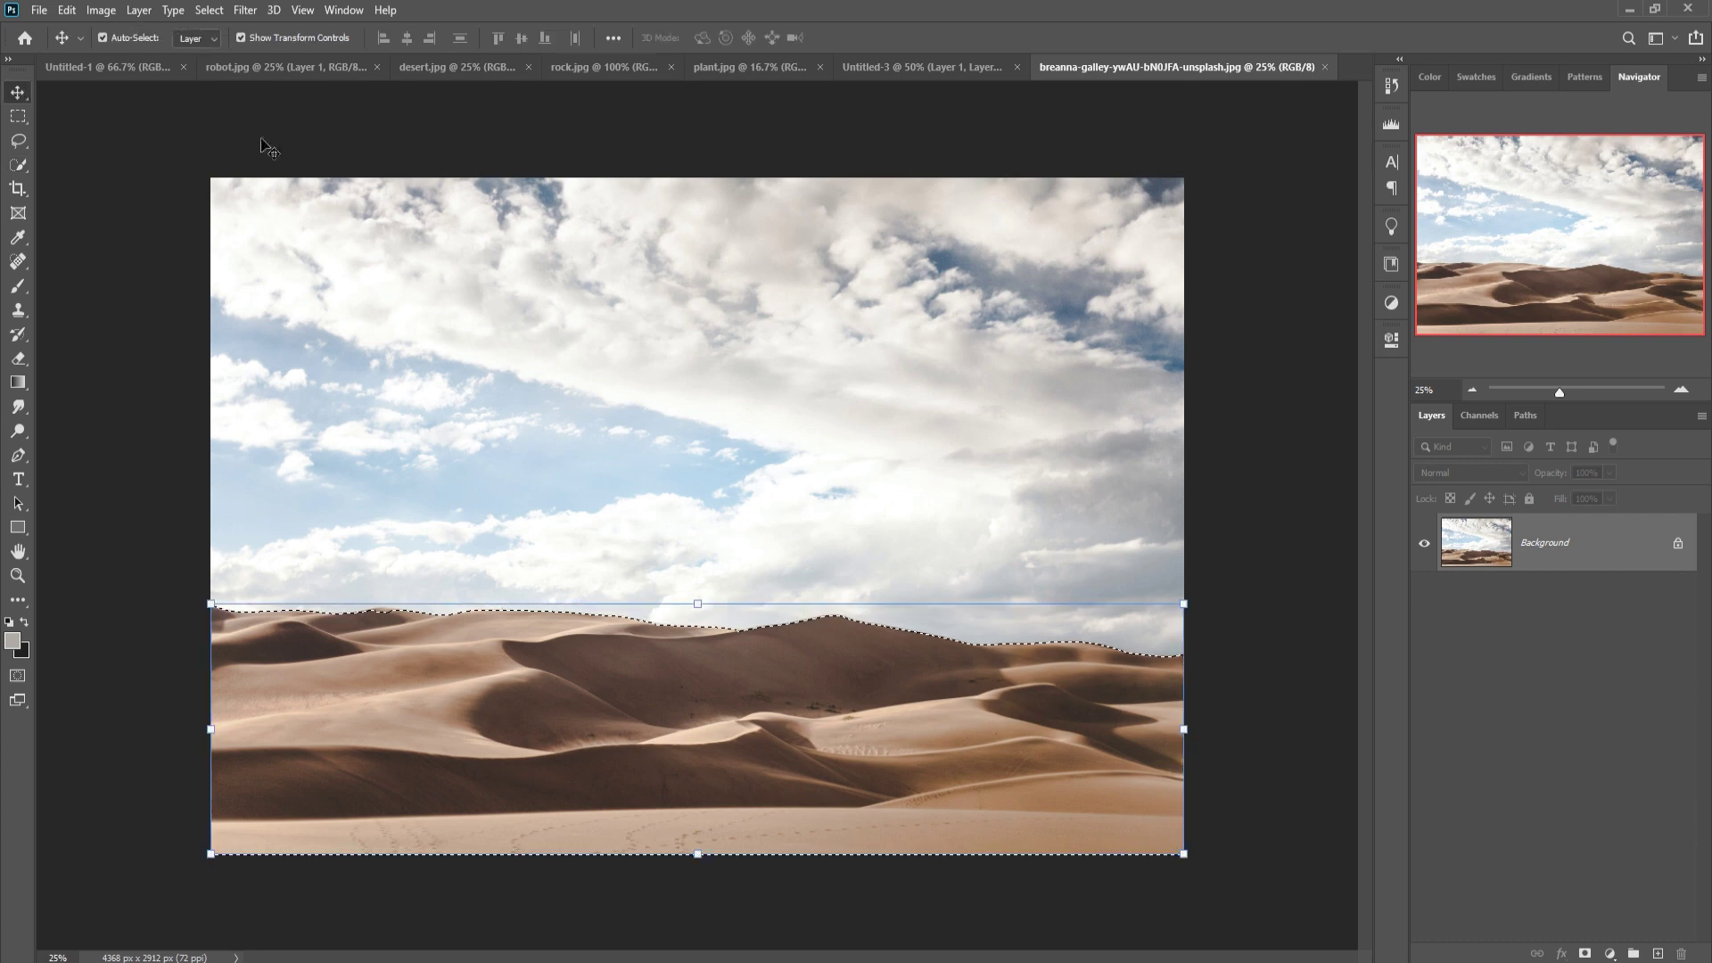
left_click_drag(1168, 69, 1172, 126)
left_click_drag(1402, 634, 795, 489)
left_click_drag(1588, 132, 1072, 485)
left_click(1006, 383)
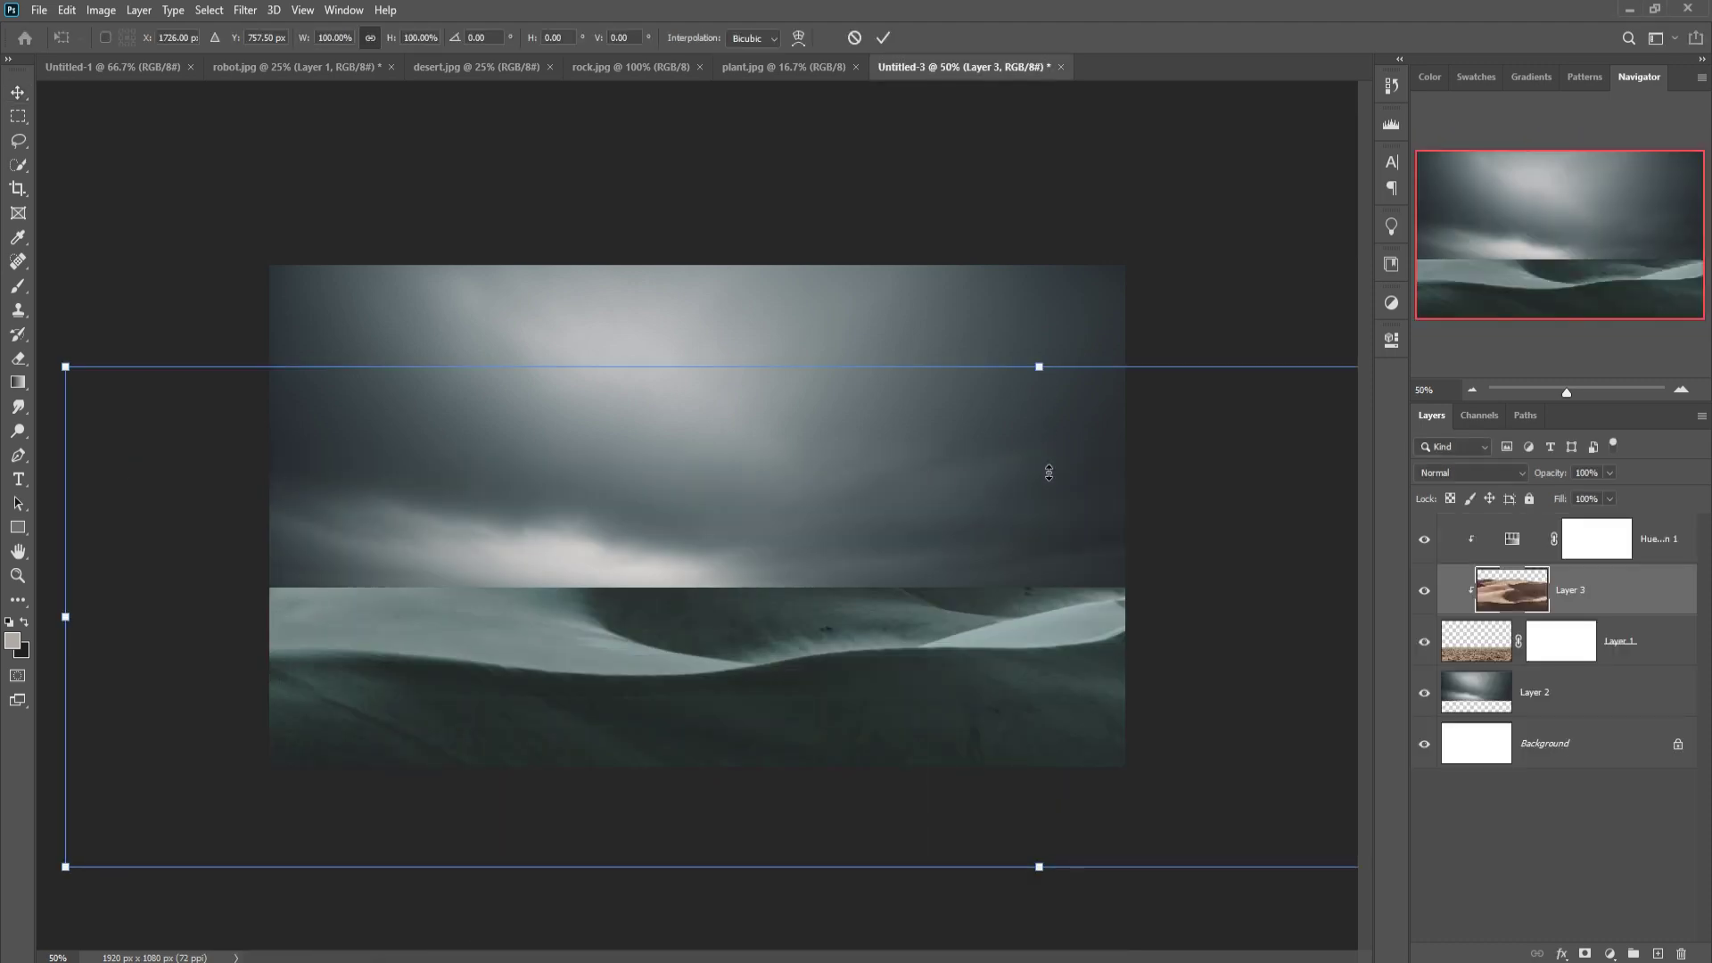
Scale the dunes down to span the canvas width at the horizon, and place their layer behind the desert layer.
left_click_drag(1039, 366, 533, 569)
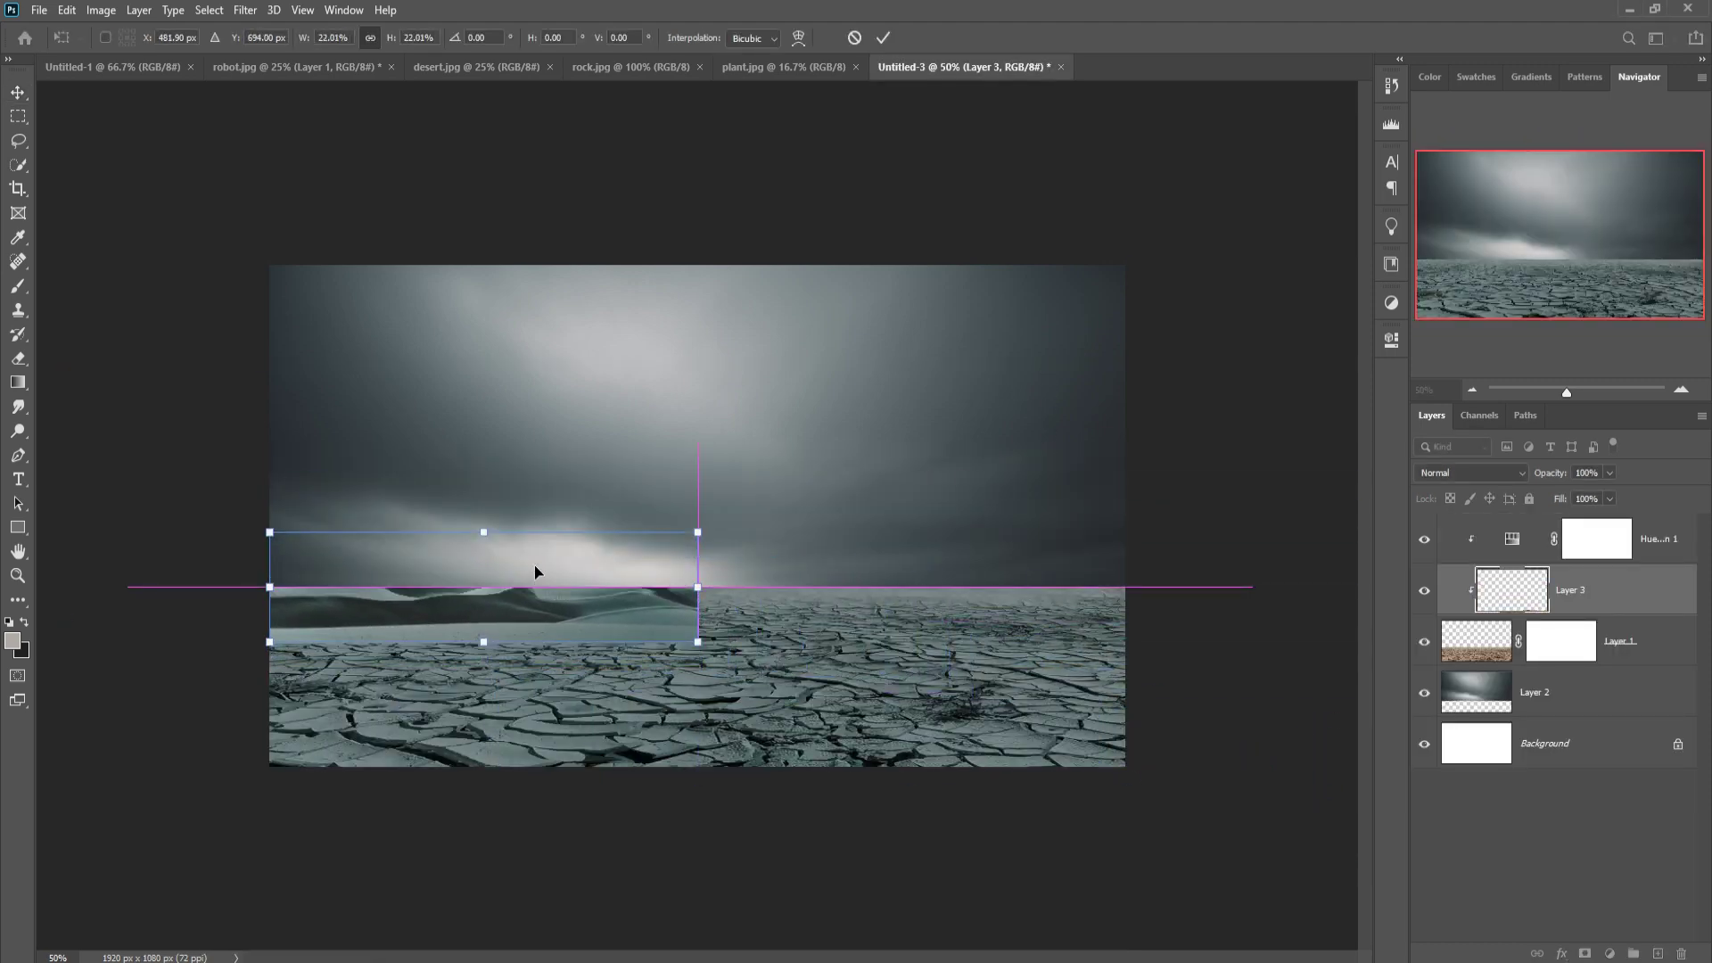
left_click_drag(702, 594, 1127, 588)
left_click(883, 37)
left_click_drag(1636, 604, 1637, 654)
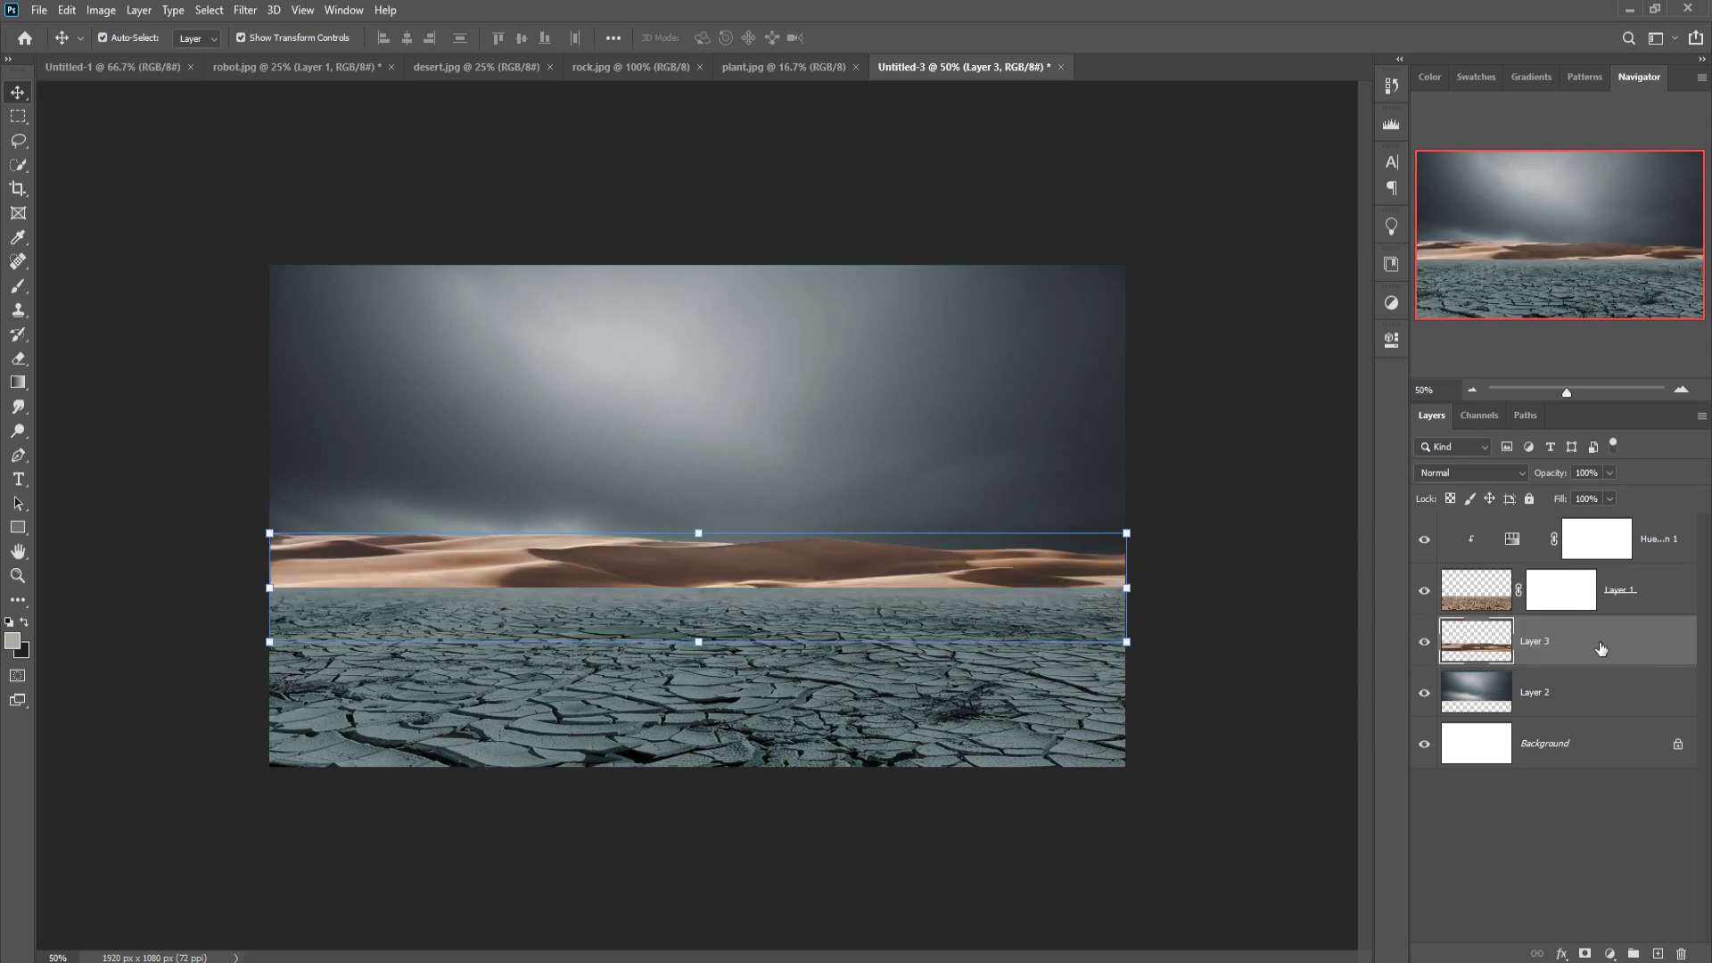
Duplicate the desert's Hue/Saturation adjustment, place the copy directly above the dunes layer and clip it to the dunes.
left_click(1664, 546)
right_click(1663, 544)
left_click(1472, 284)
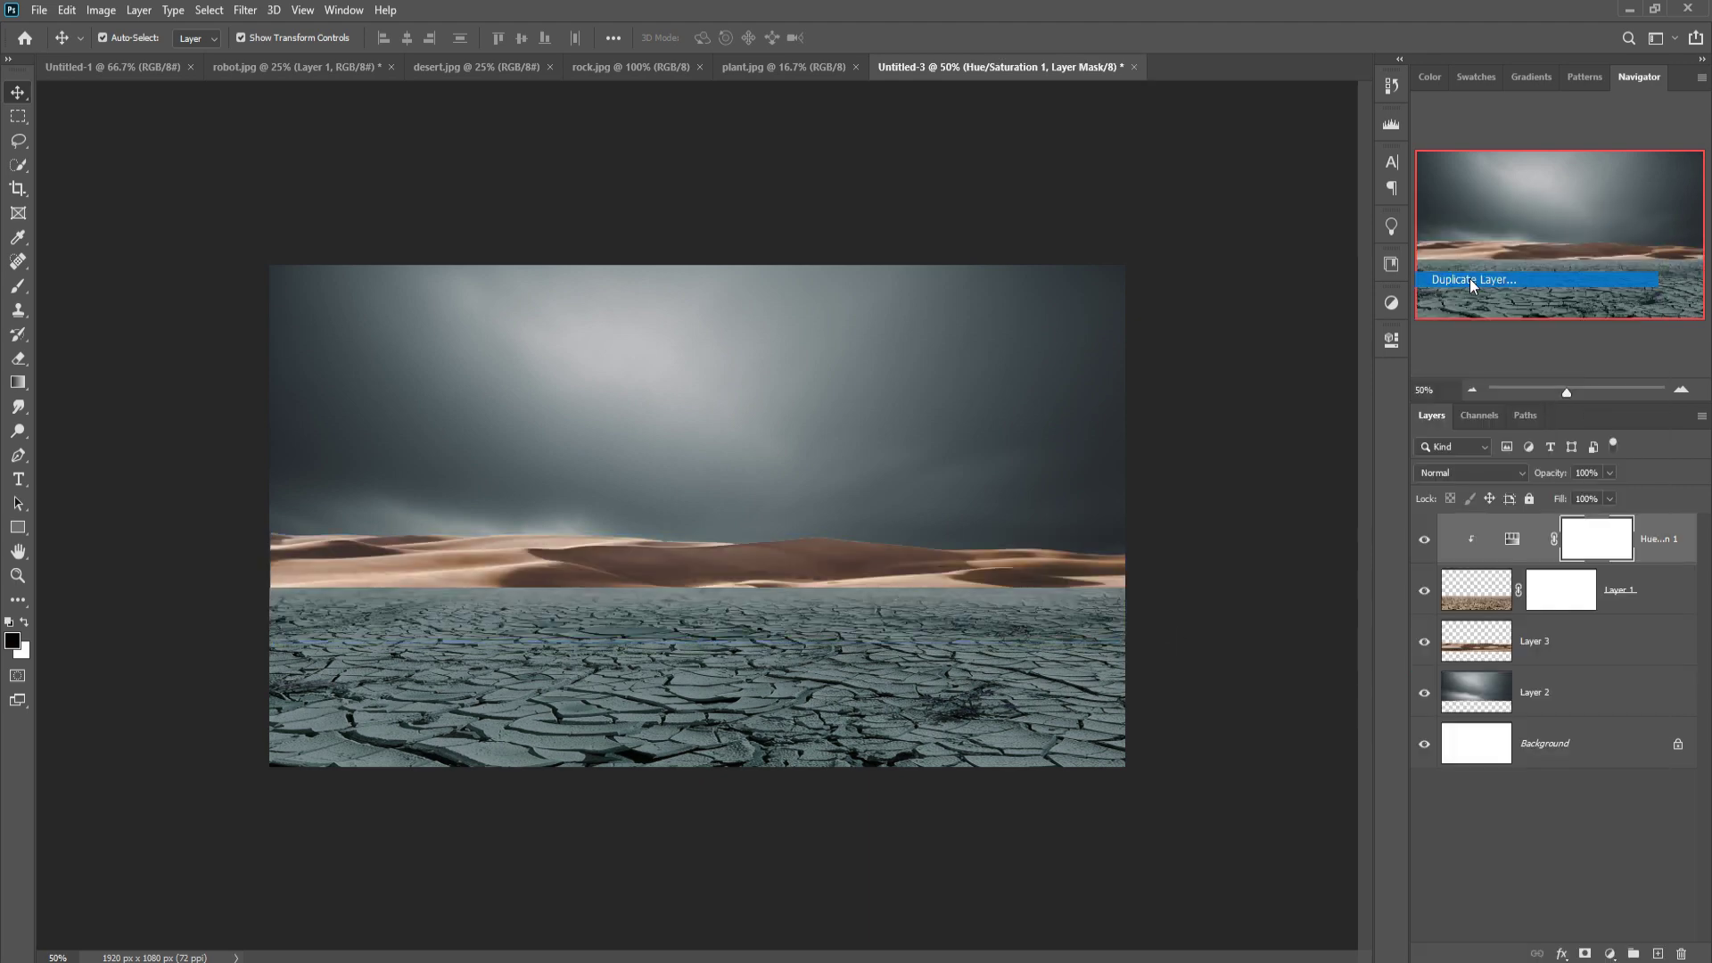
left_click(1001, 274)
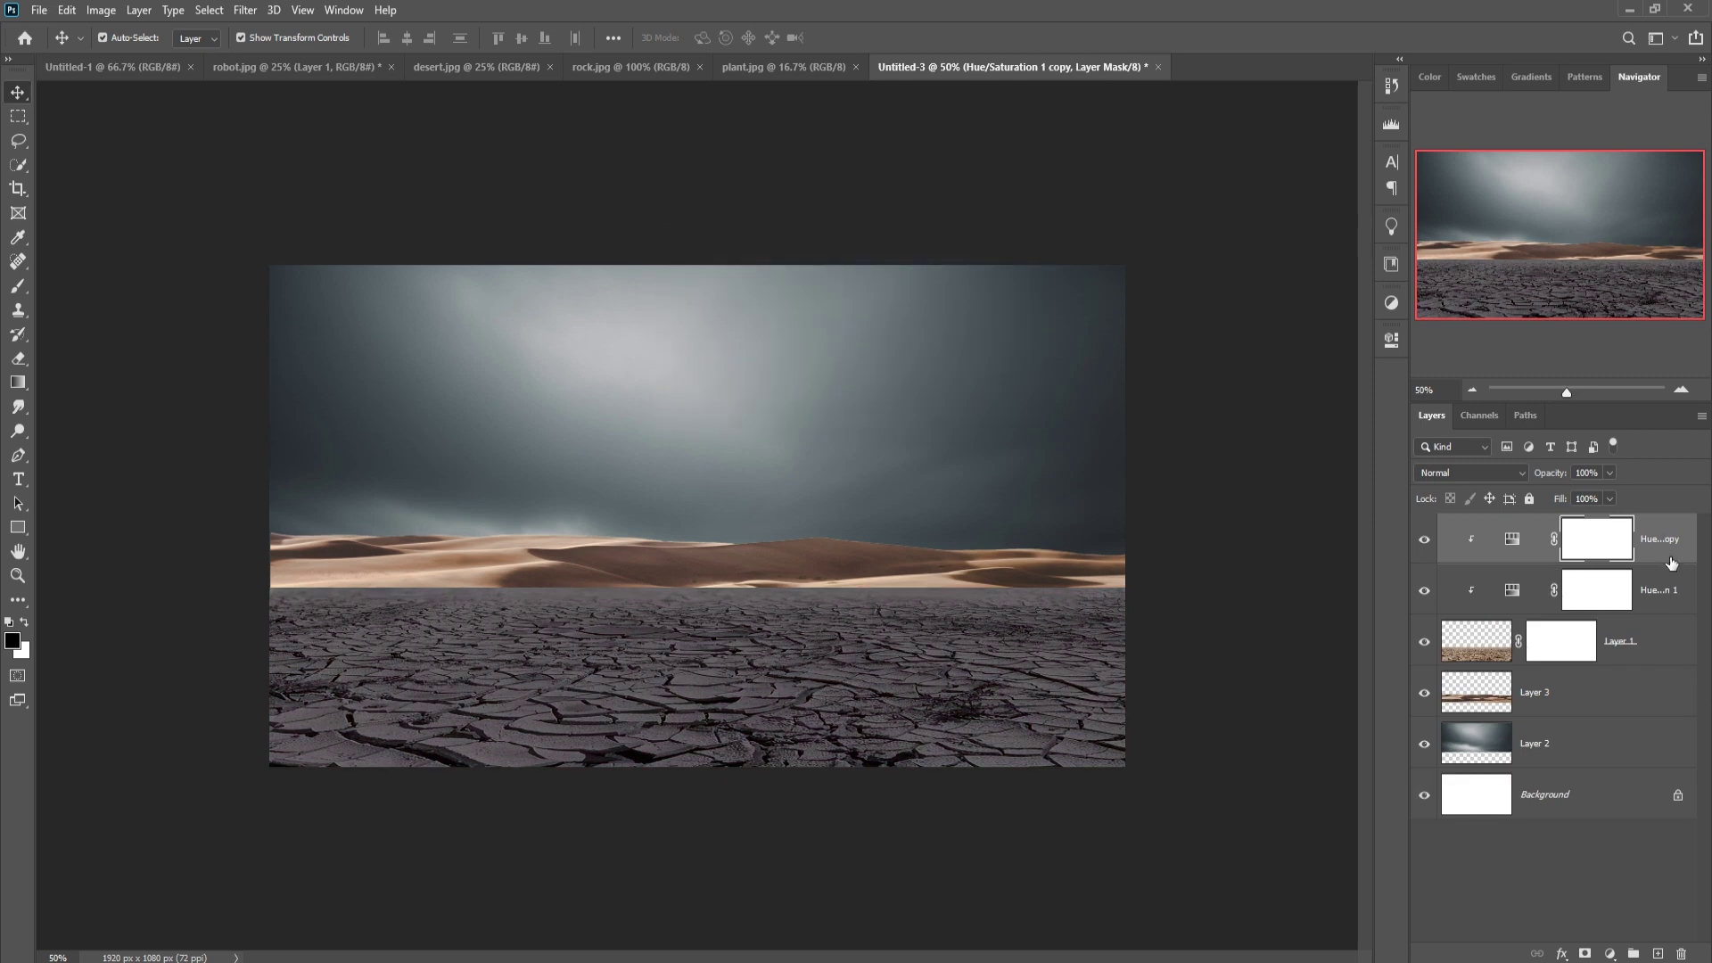
left_click_drag(1688, 544, 1685, 659)
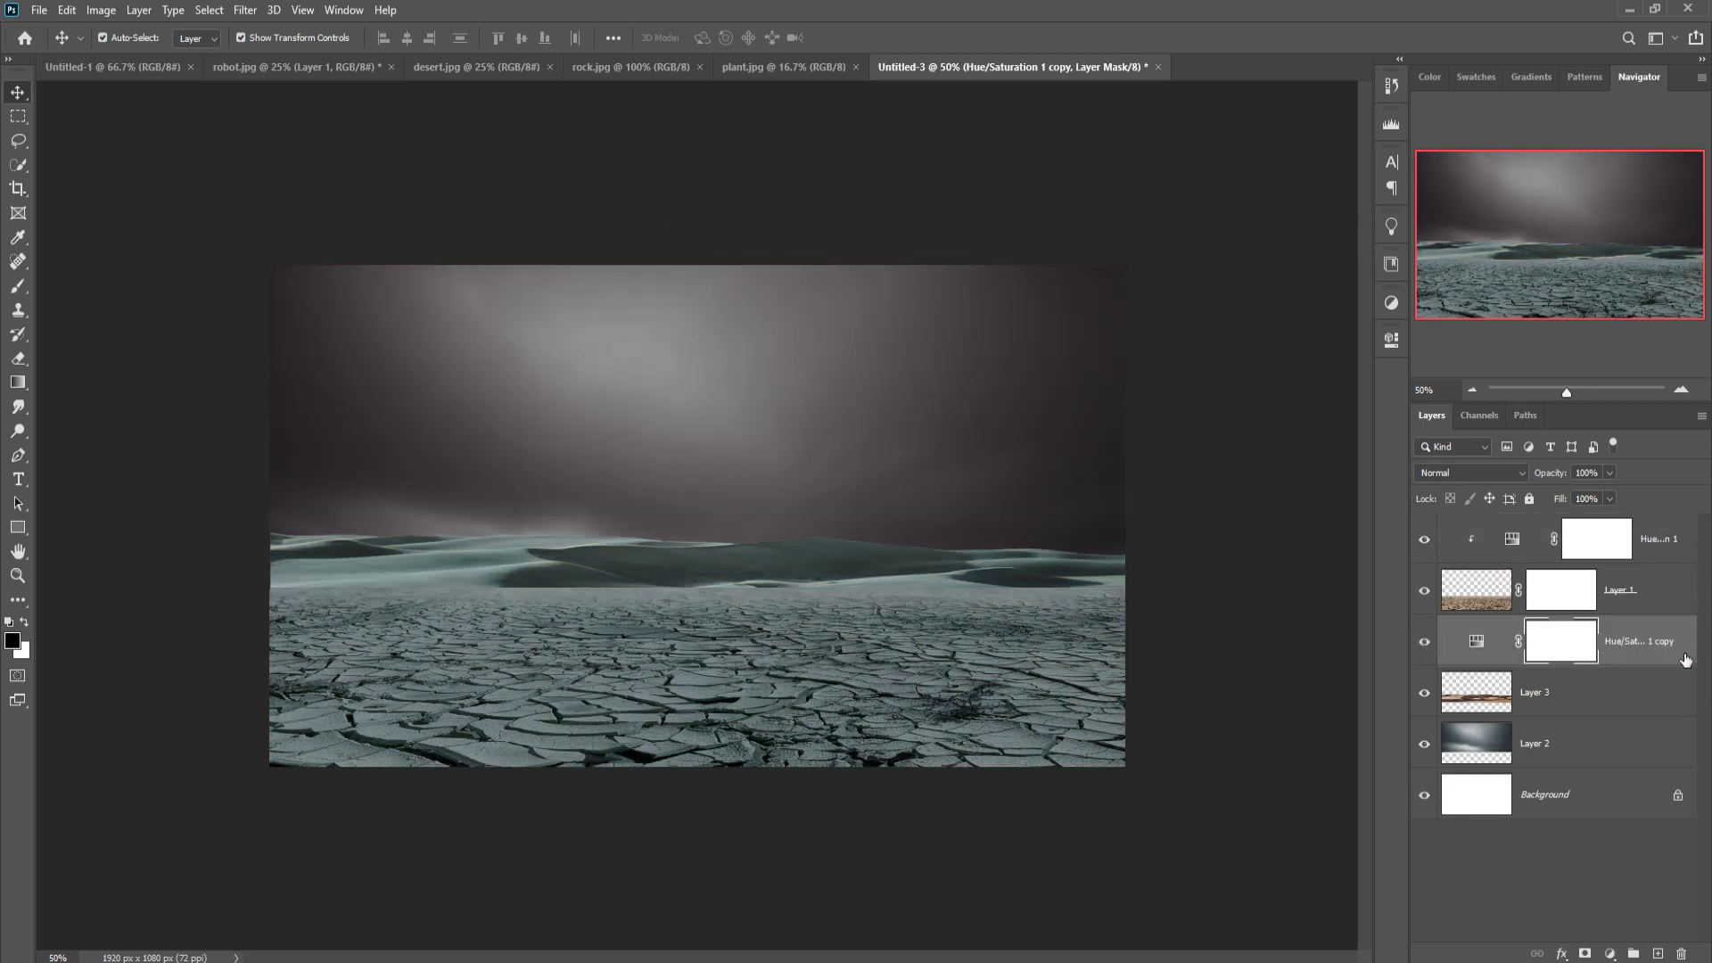
right_click(1655, 639)
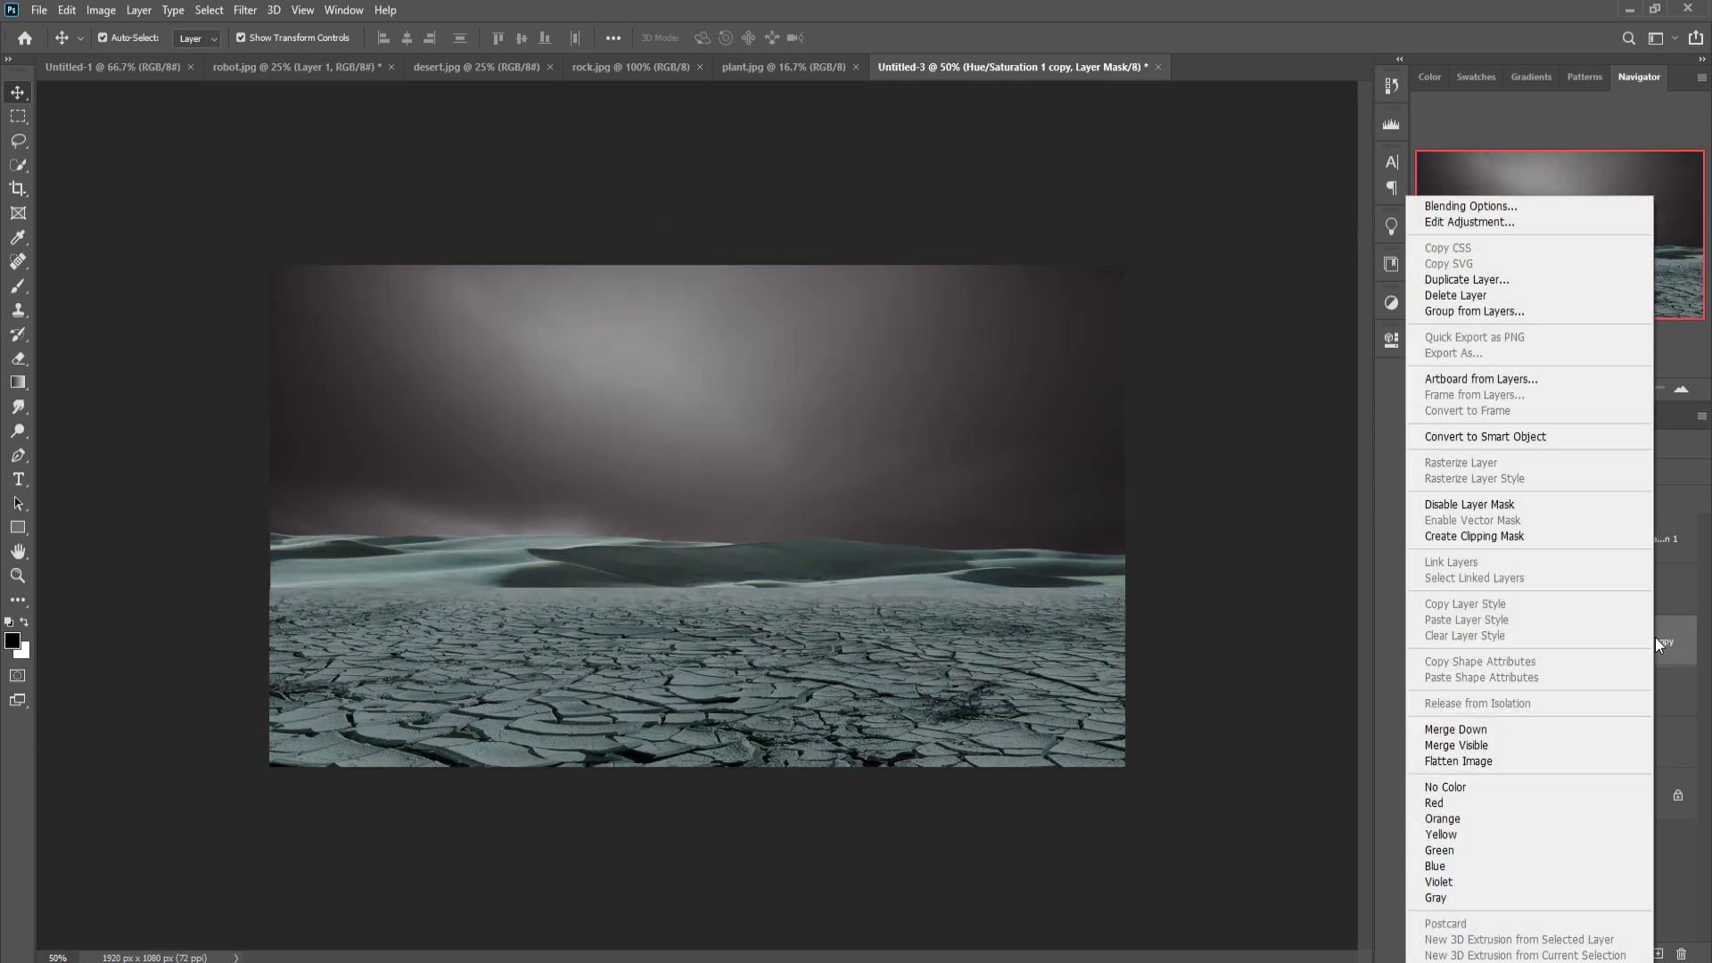
left_click(1526, 538)
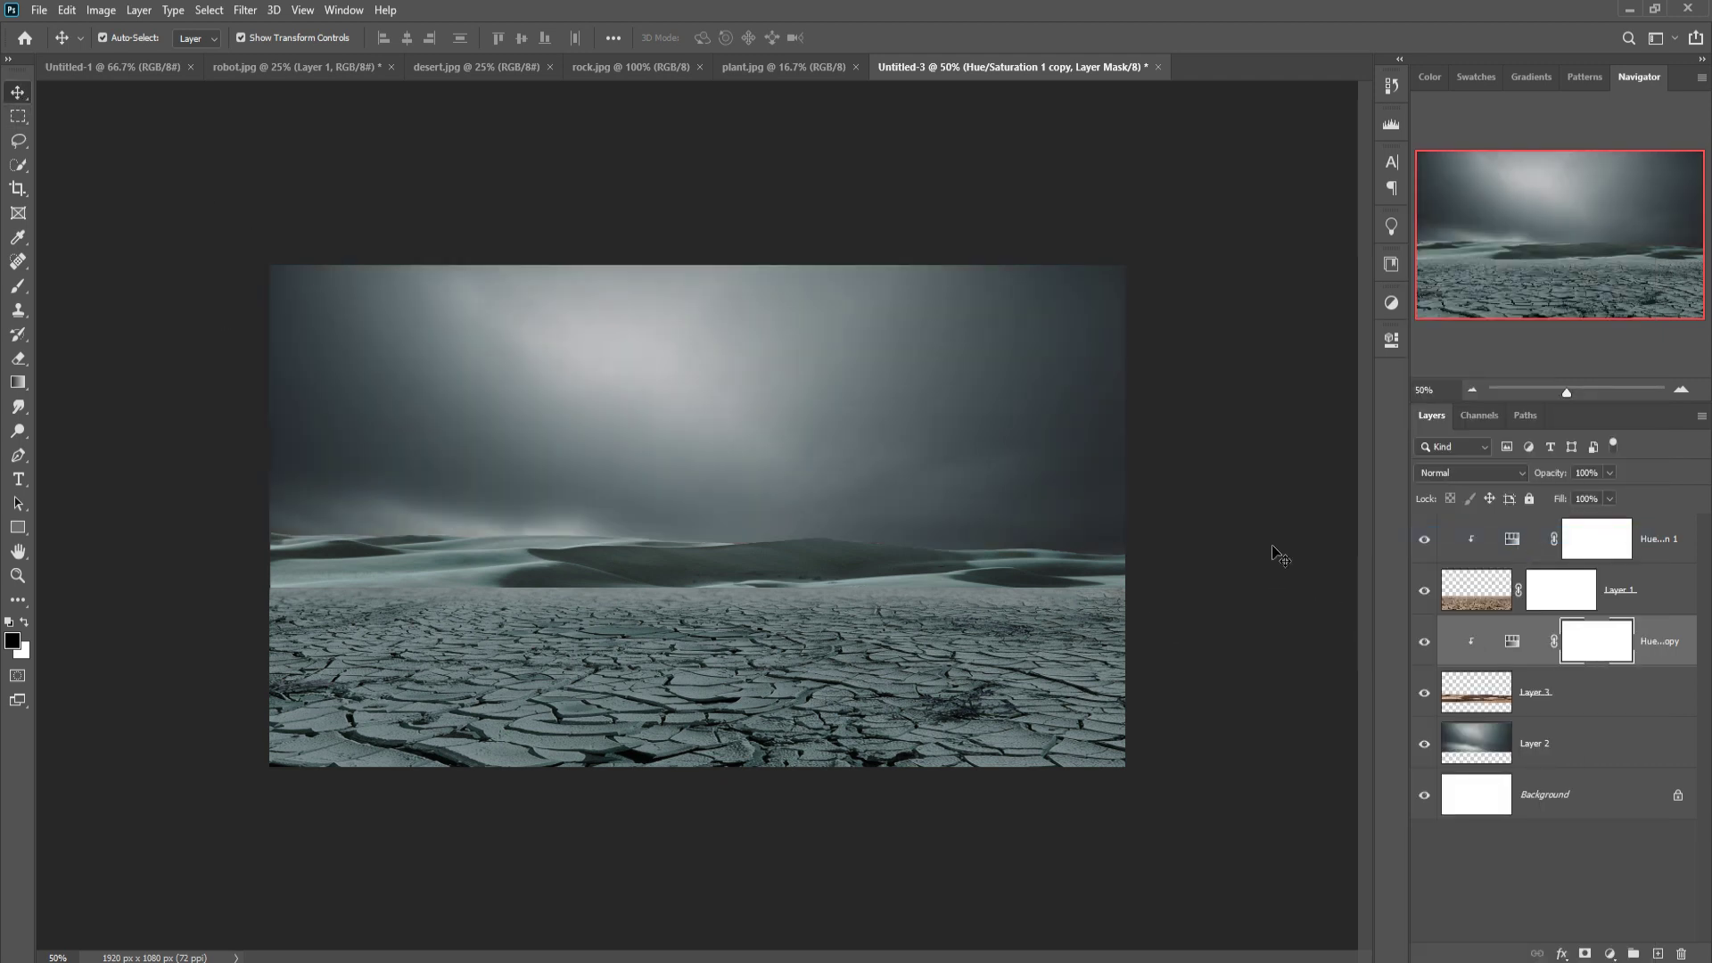
Blend the desert's far edge into the dunes by painting black along the horizon on the desert layer's mask.
left_click(1615, 696)
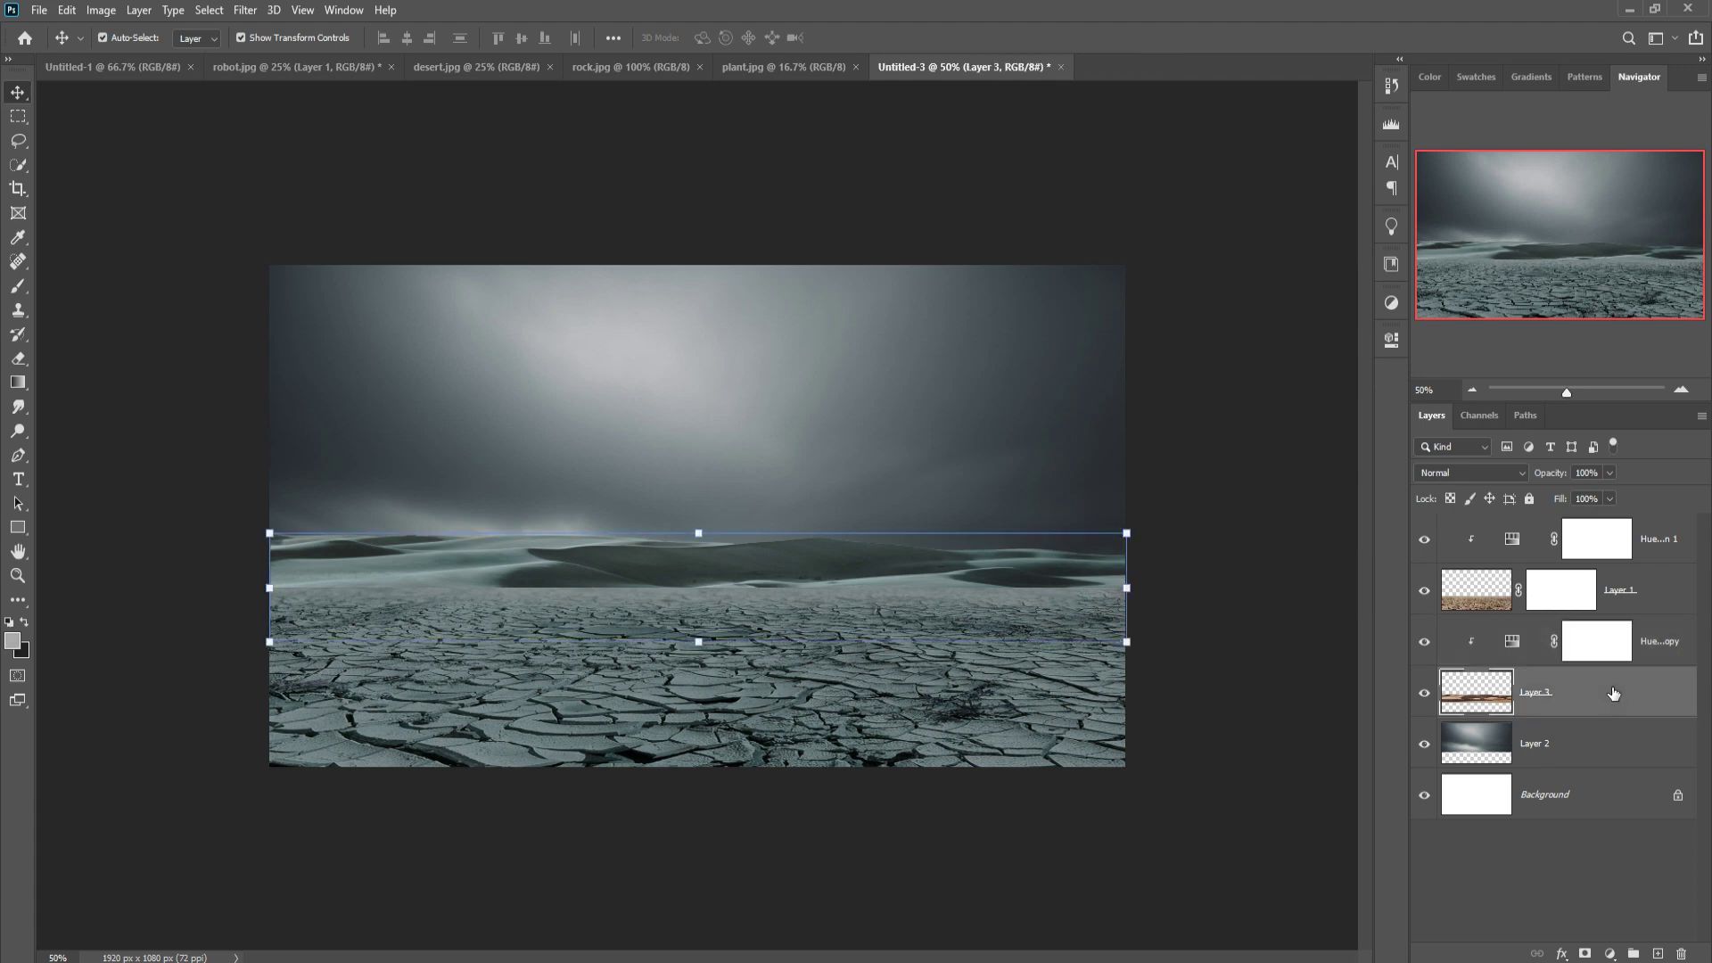
left_click(1621, 590)
left_click(18, 286)
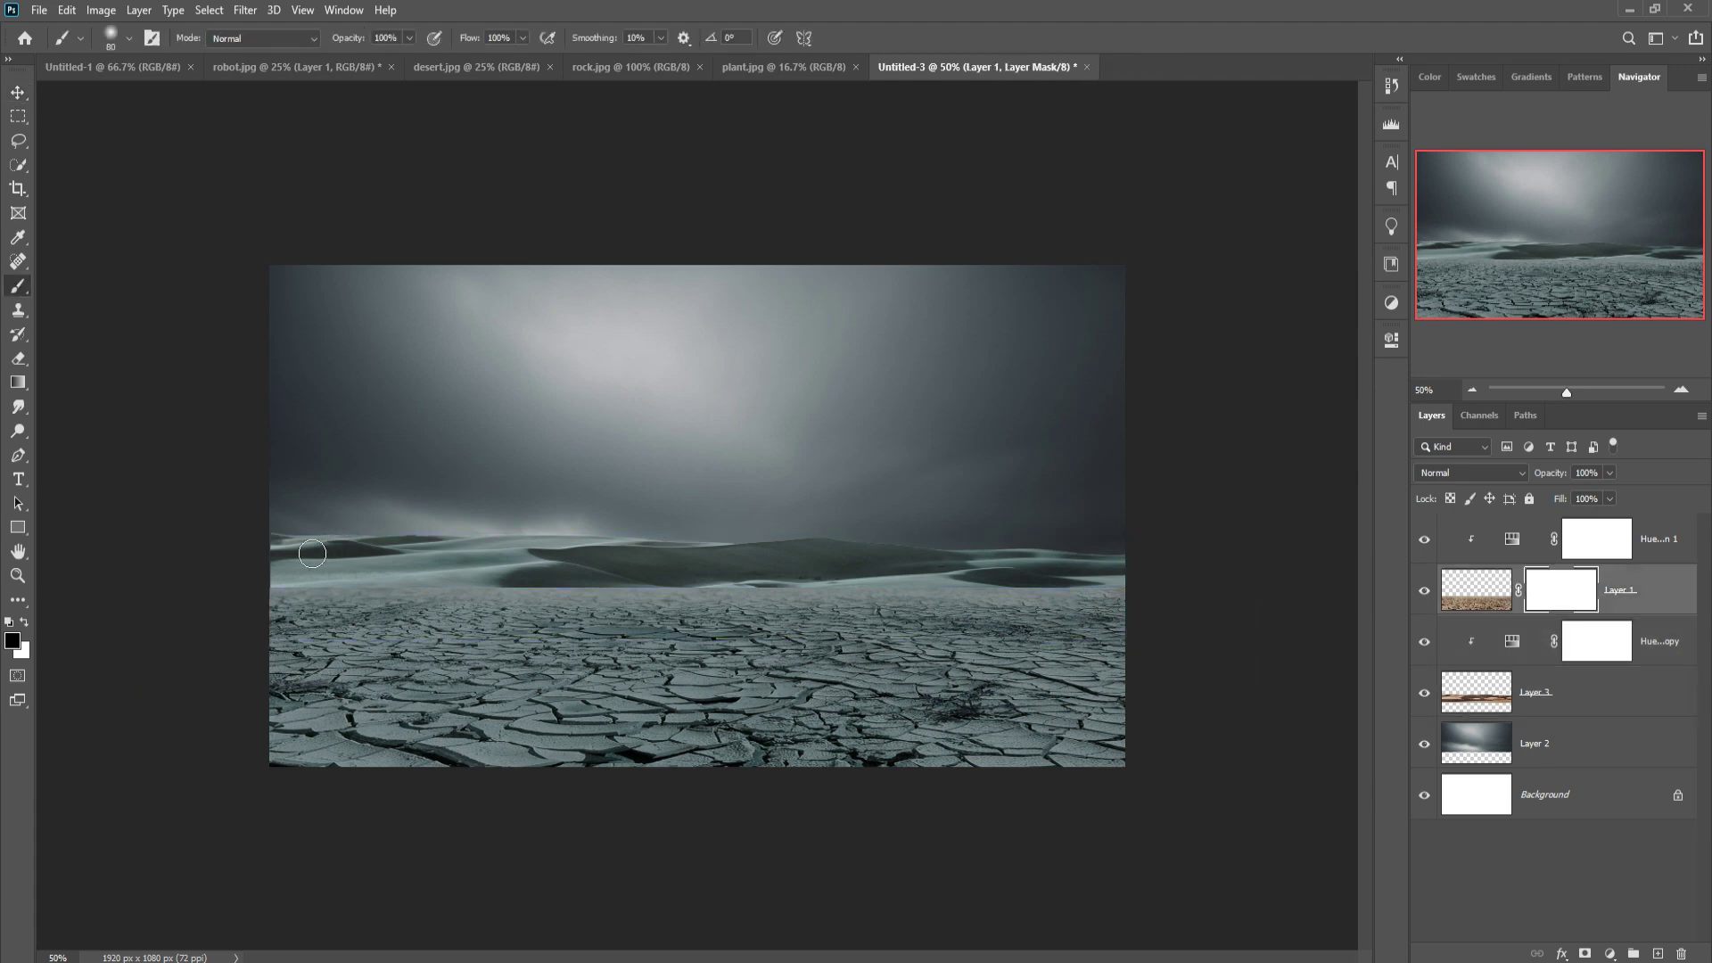
left_click_drag(513, 588, 682, 585)
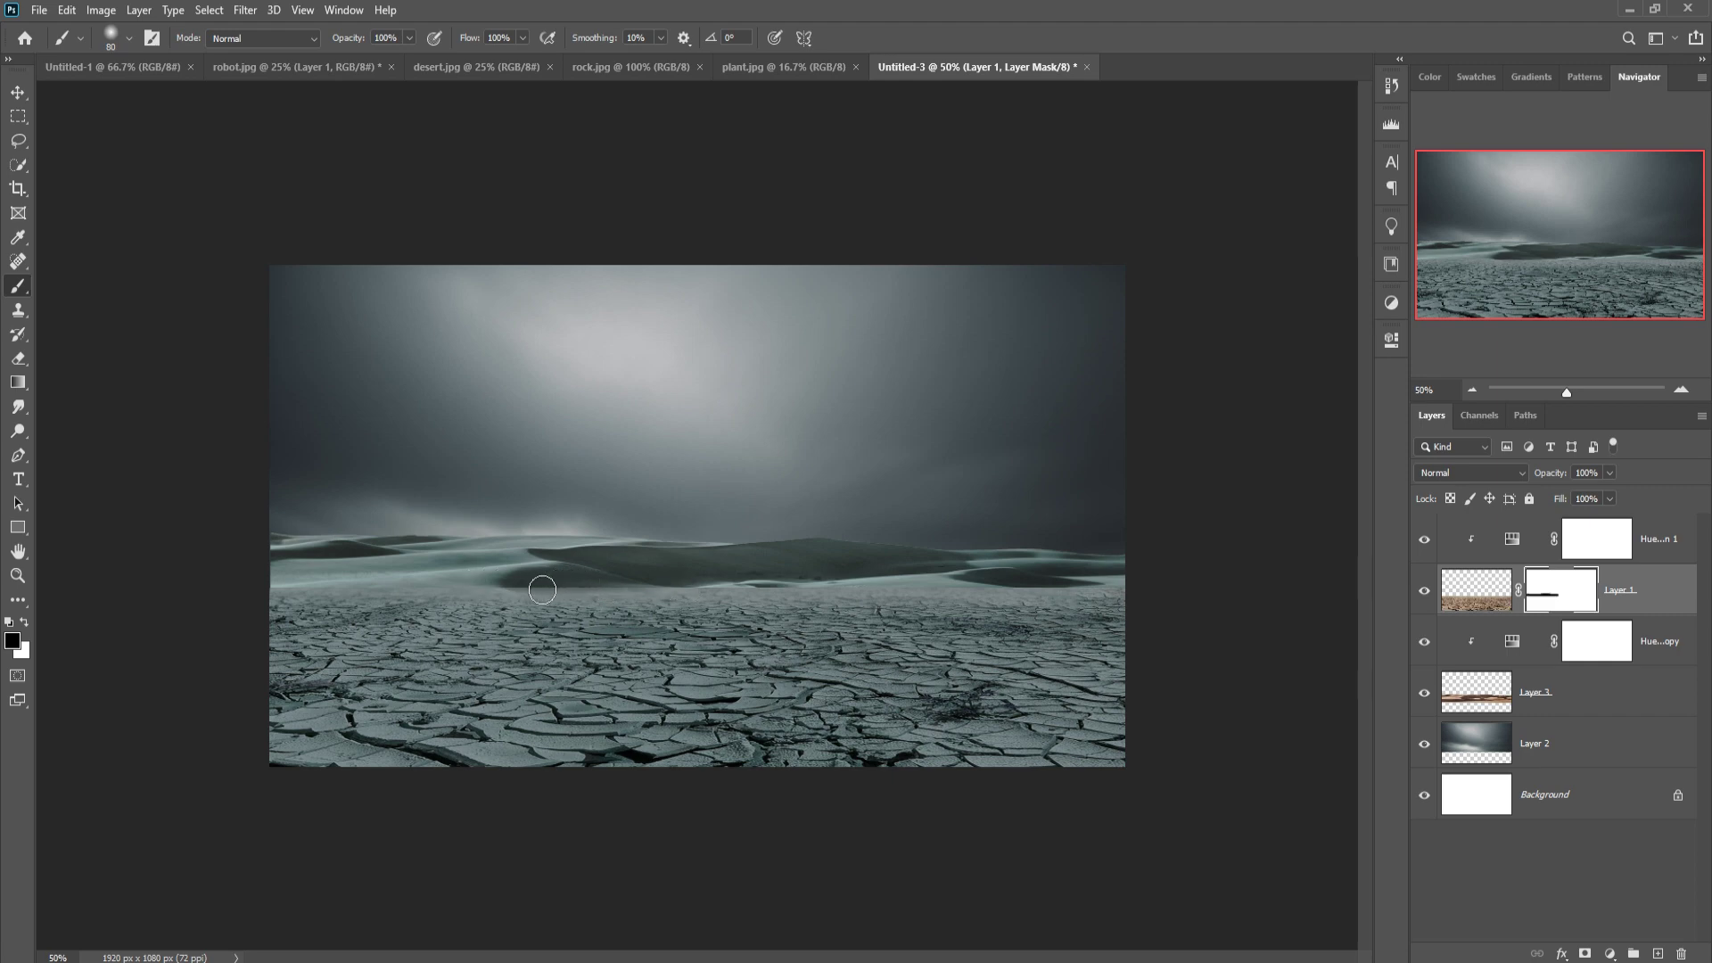
left_click_drag(542, 596, 826, 589)
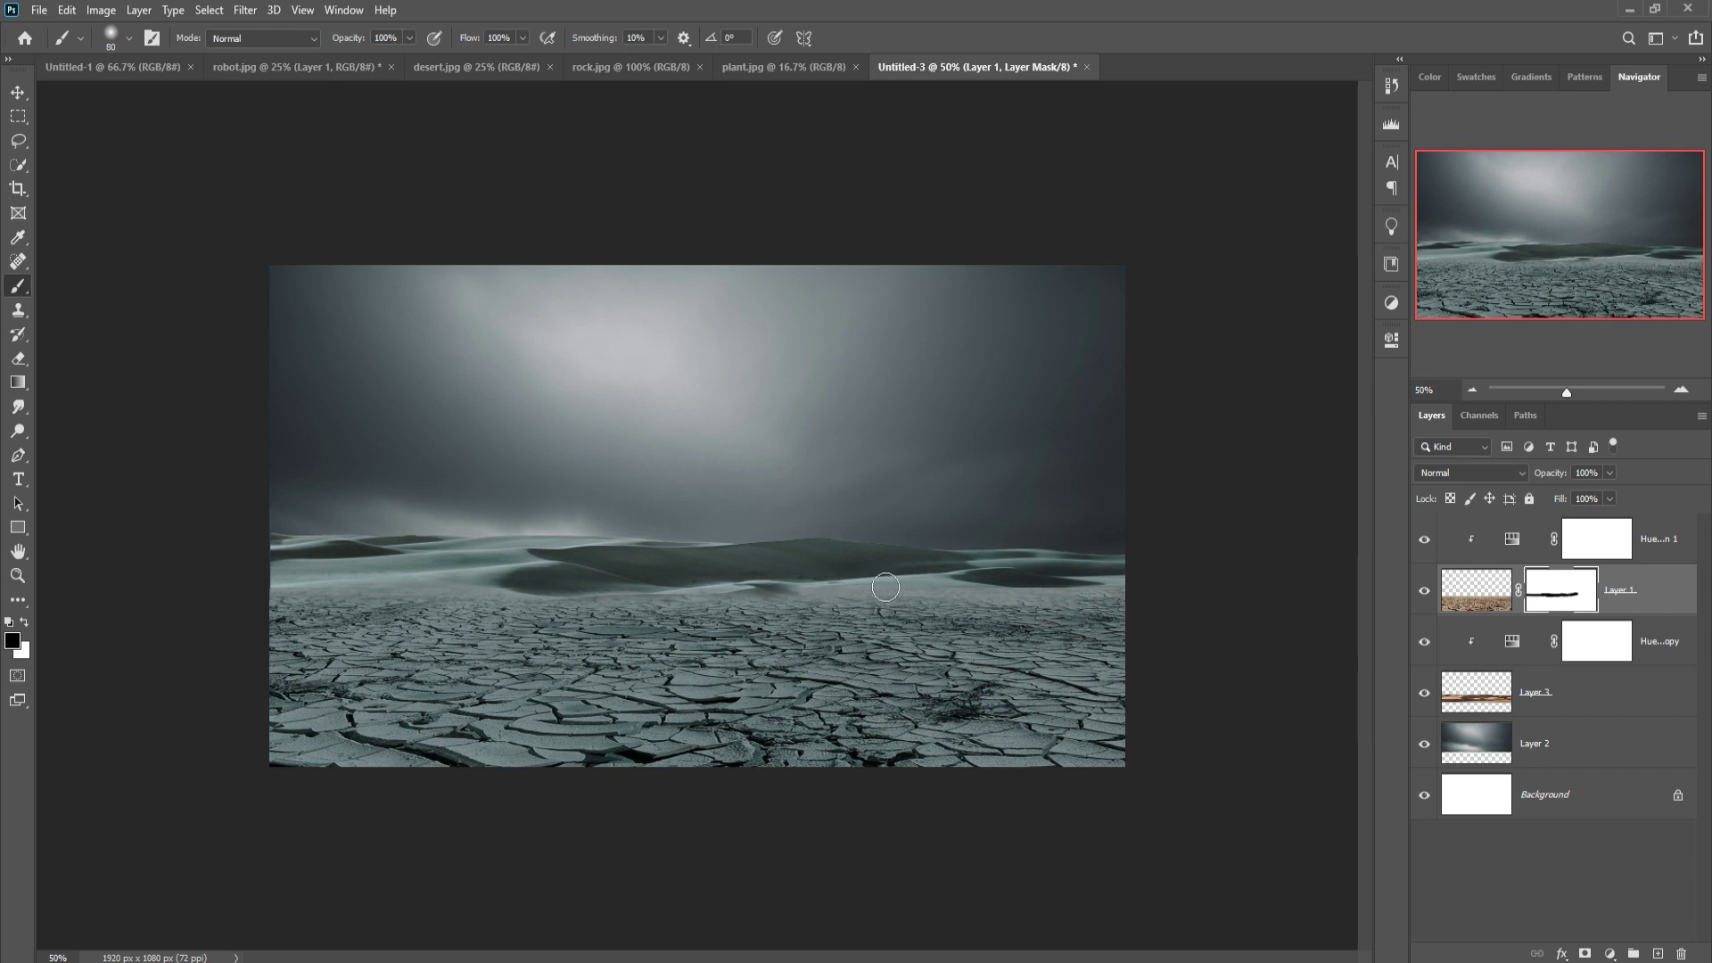
left_click_drag(976, 591, 1143, 580)
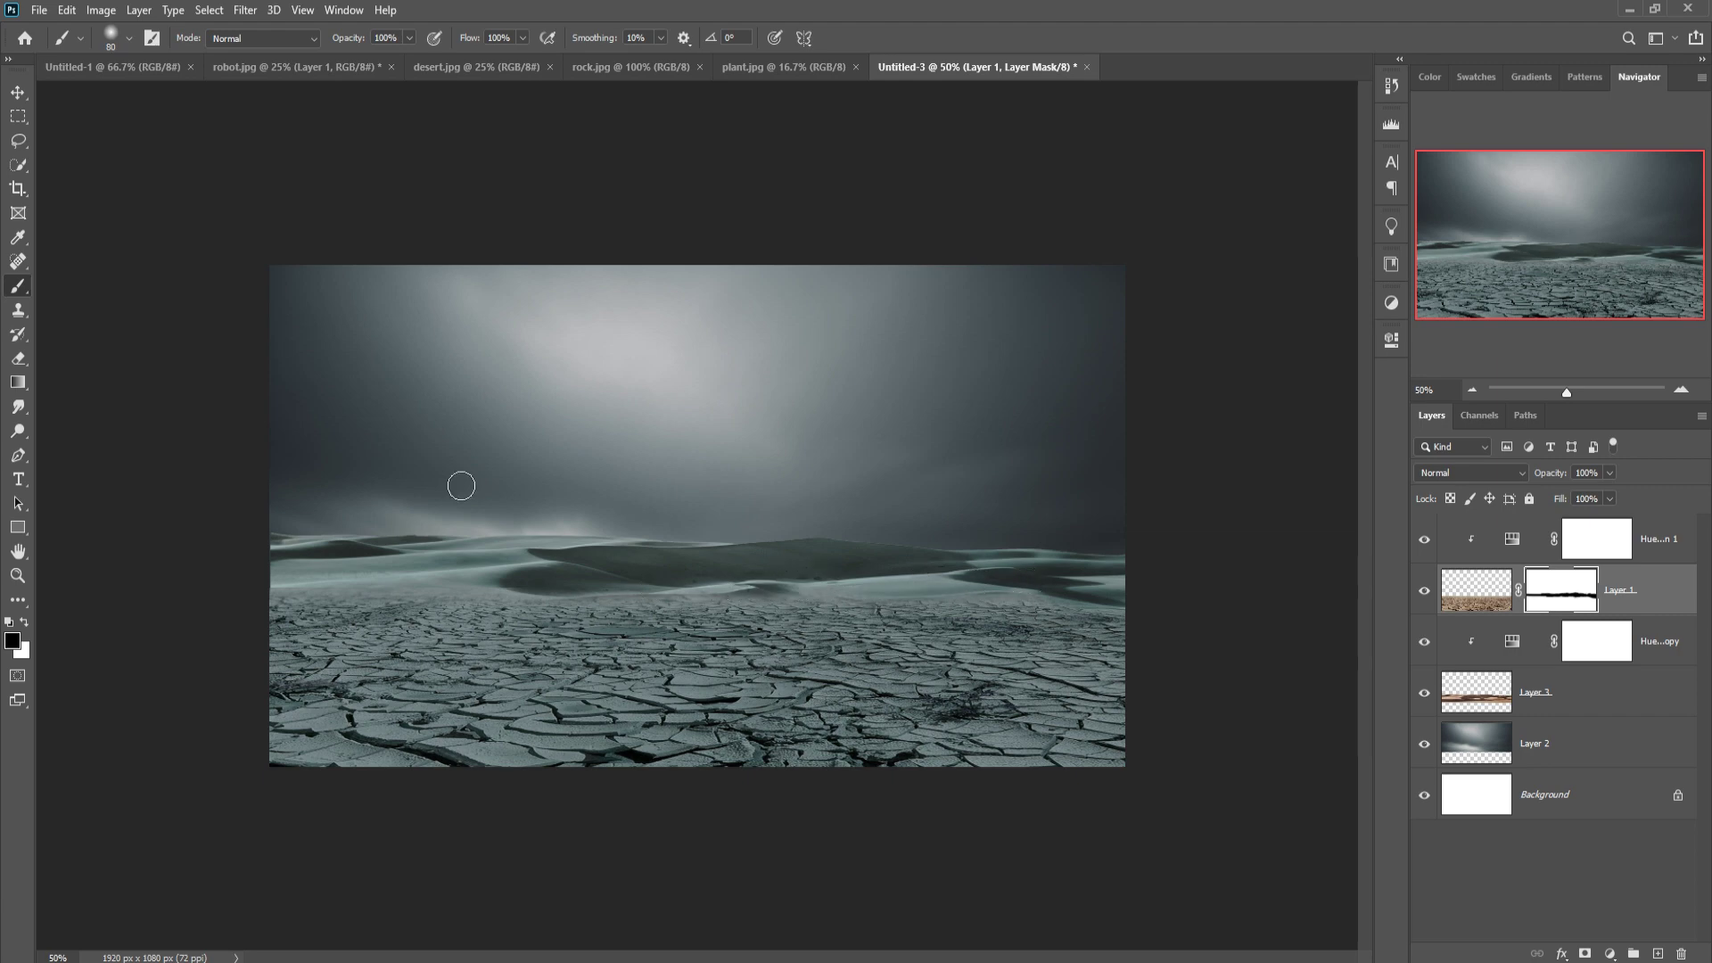
left_click(20, 95)
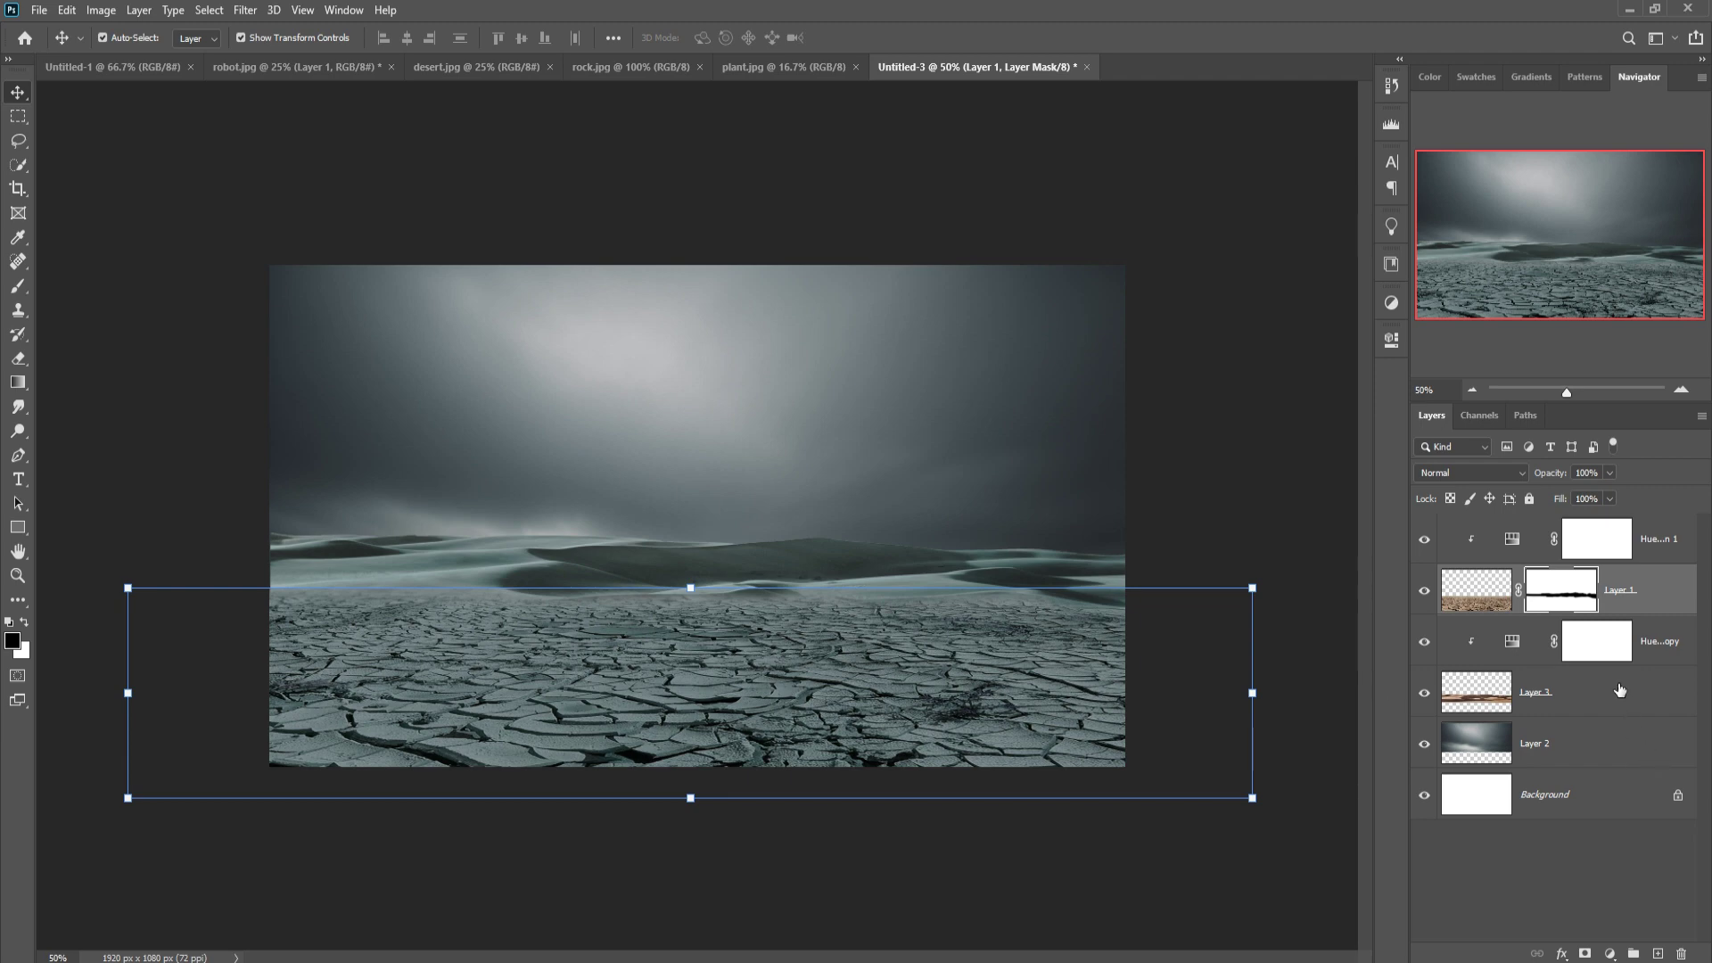
Merge the desert and dunes layers with their two Hue/Saturation adjustments into a single layer.
left_click(1645, 551, "shift")
left_click(1668, 548)
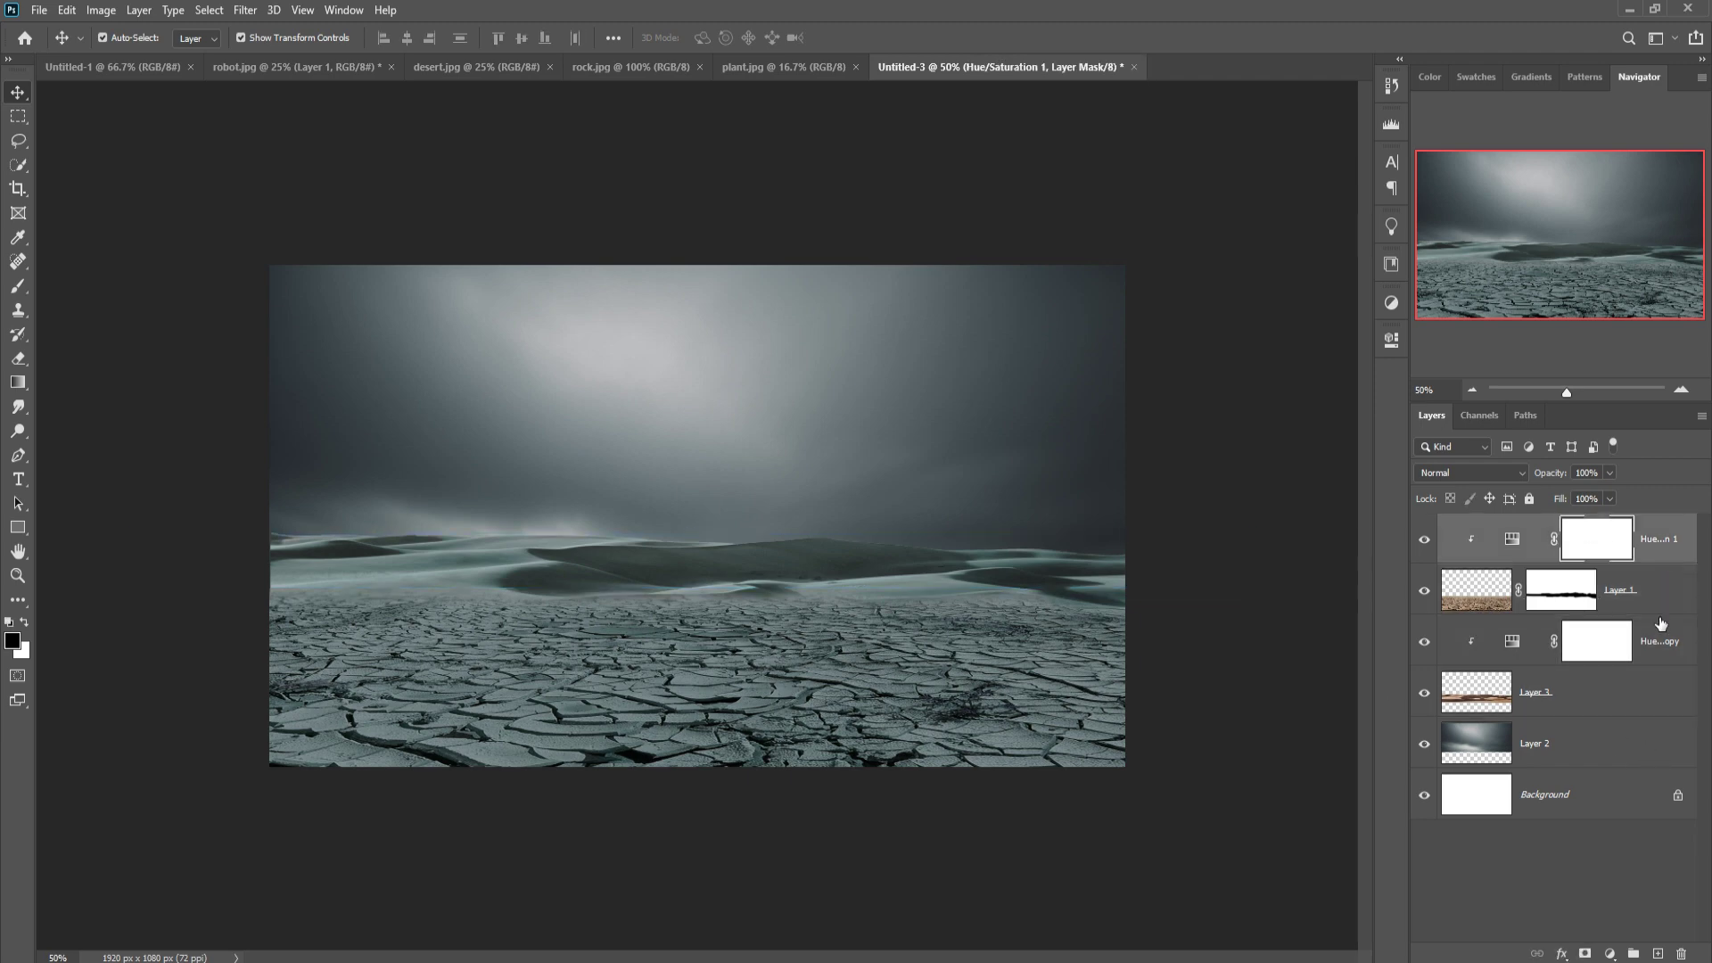
left_click(1639, 705, "shift")
right_click(1670, 546)
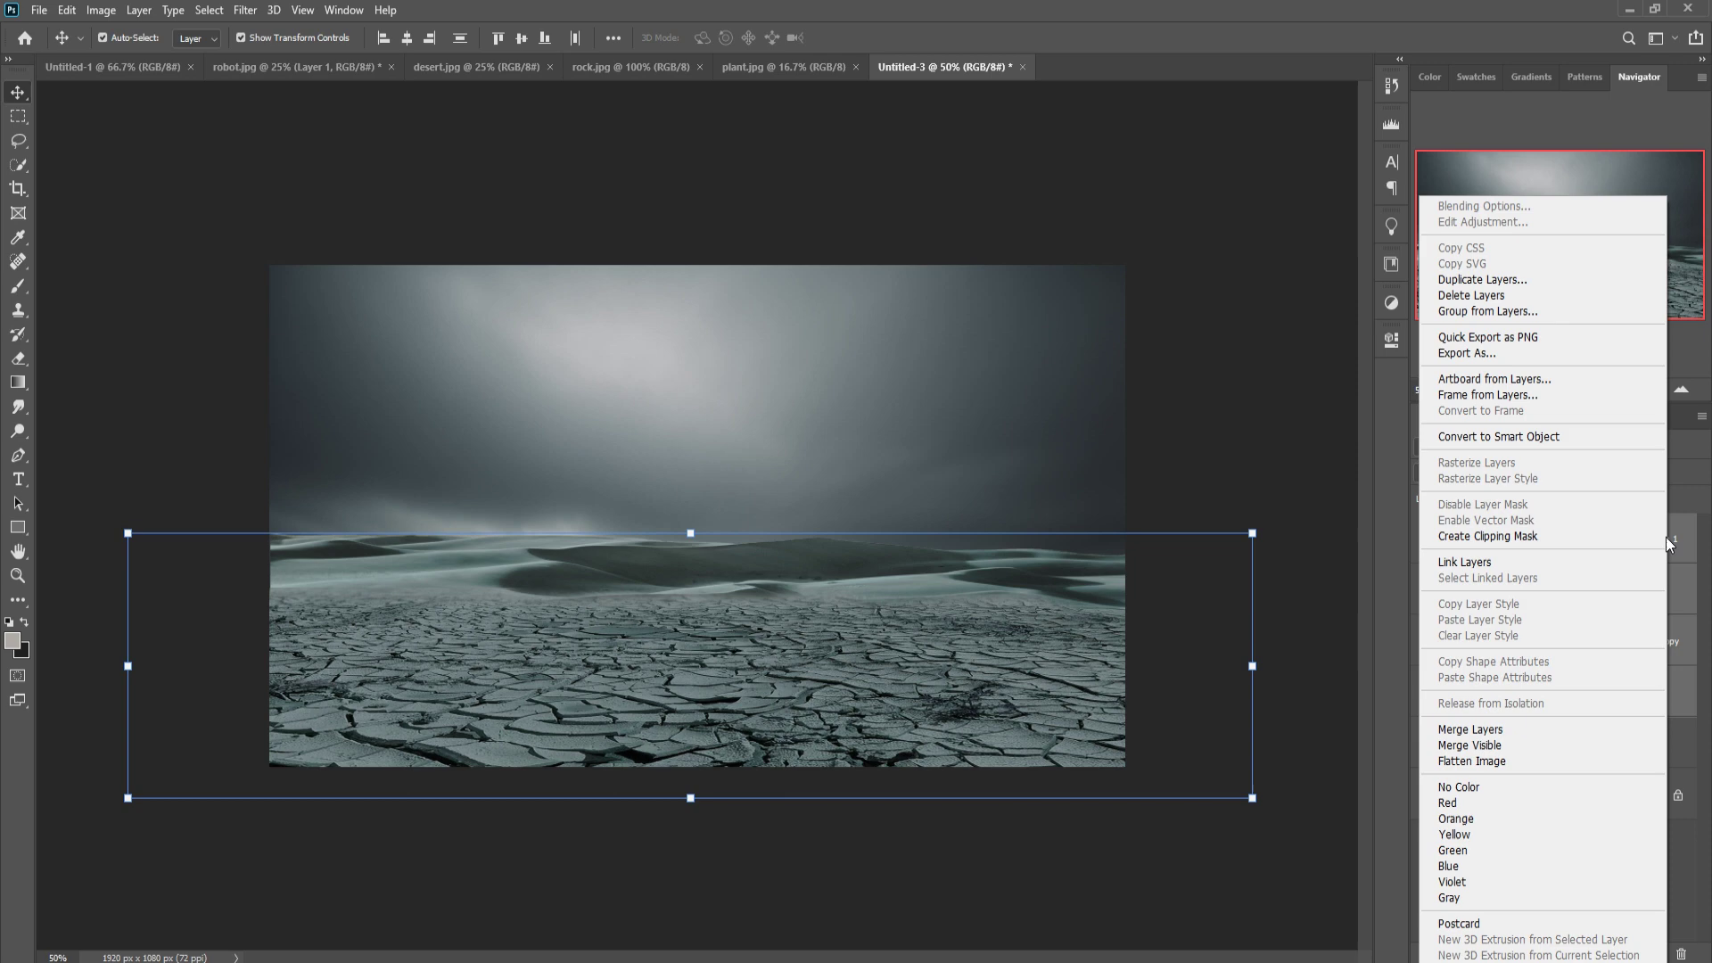
left_click(1505, 731)
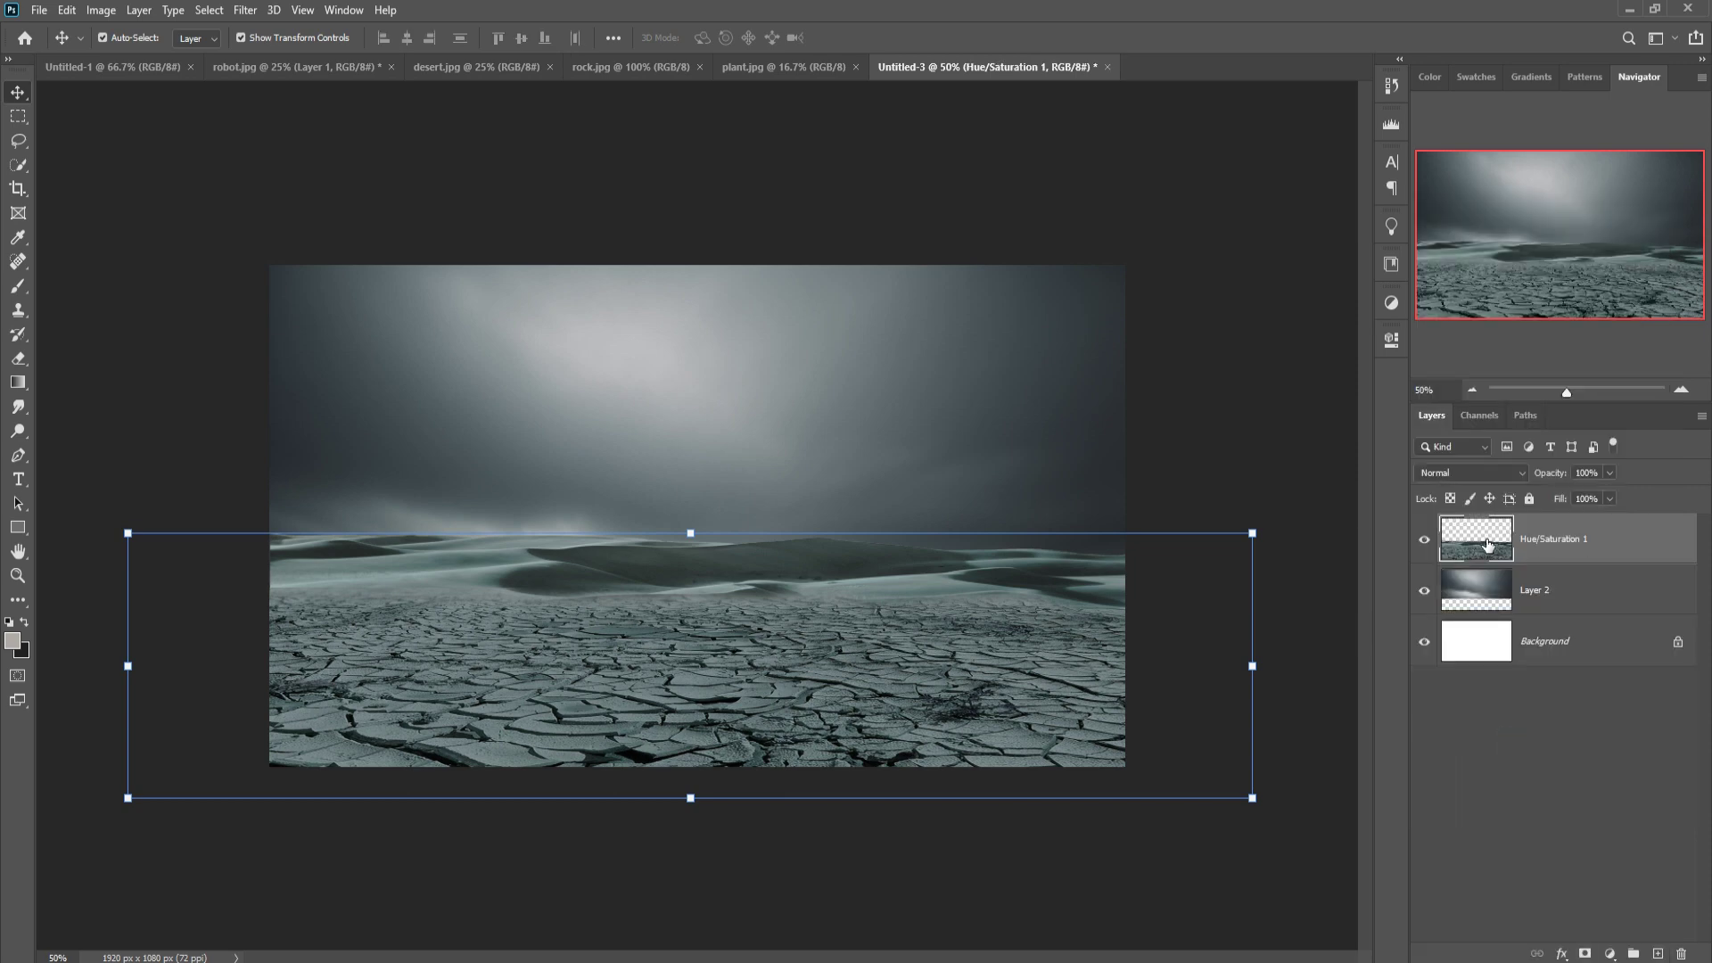
left_click(1430, 548)
left_click(1431, 548)
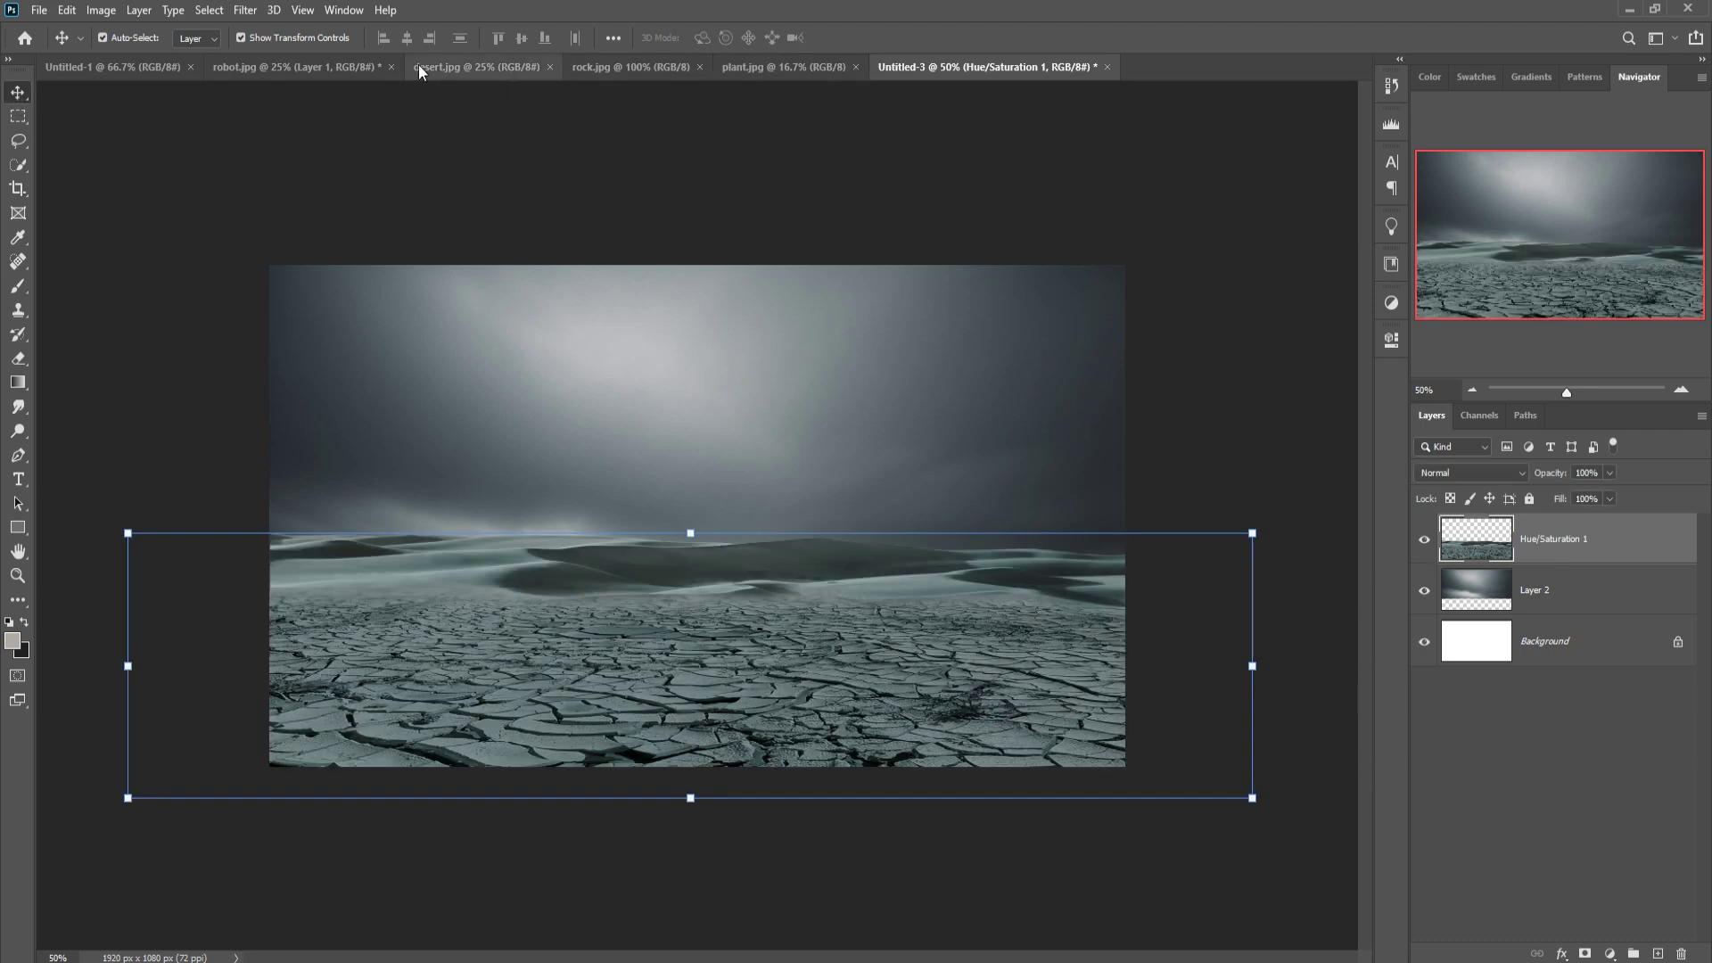
Copy the cut-out robot from robot.jpg into Untitled-3 and minimize the robot.jpg window.
left_click(281, 69)
left_click_drag(289, 67, 1044, 170)
left_click_drag(1298, 366, 892, 401)
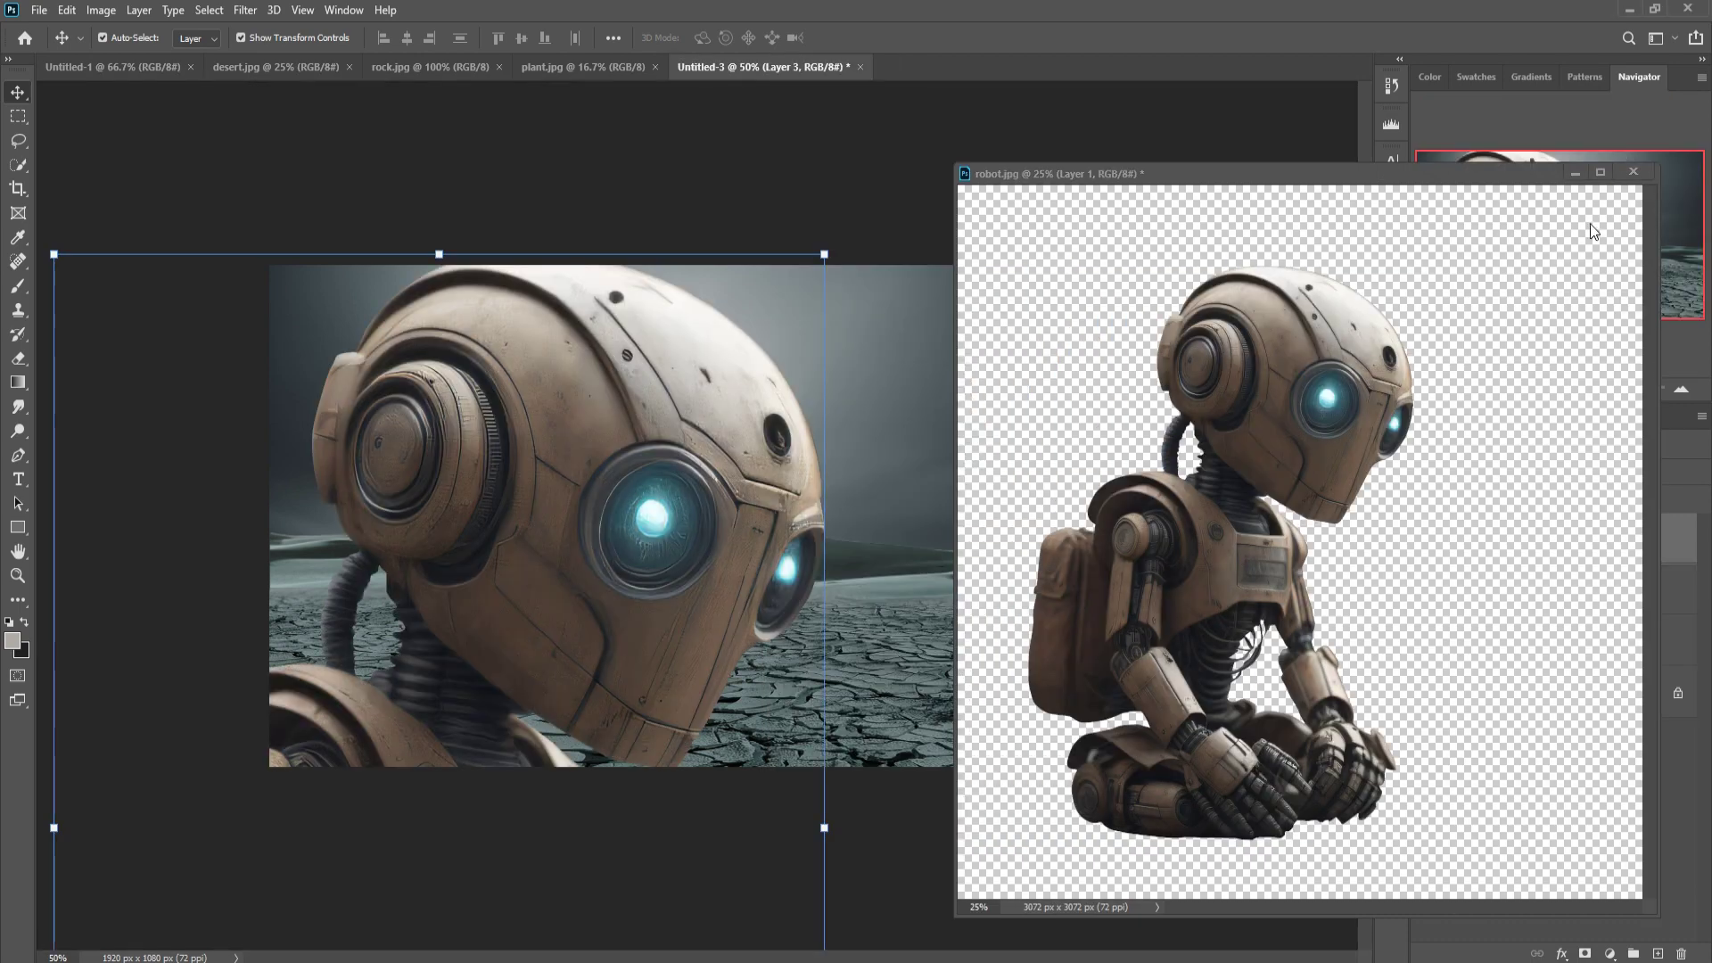
left_click(1575, 175)
Scale the robot to about 33.69% and seat it on the cracked ground slightly left of the canvas centre.
left_click_drag(452, 259, 600, 299)
left_click_drag(627, 354, 589, 403)
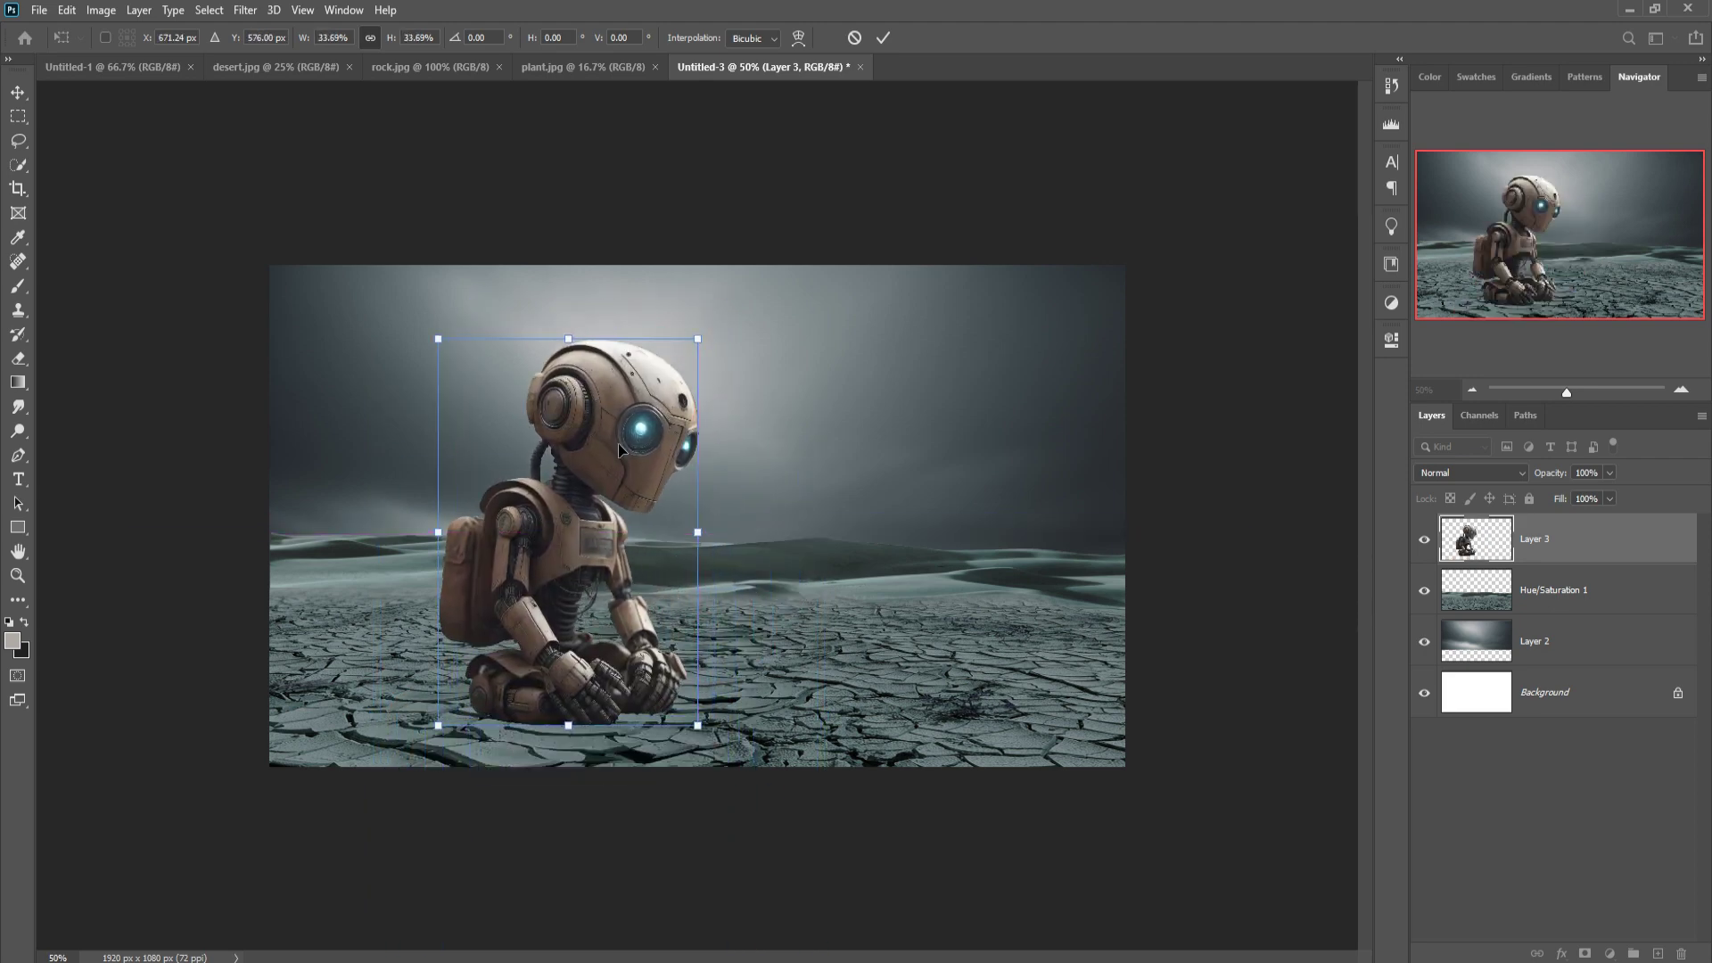
left_click_drag(550, 541, 537, 541)
left_click(883, 38)
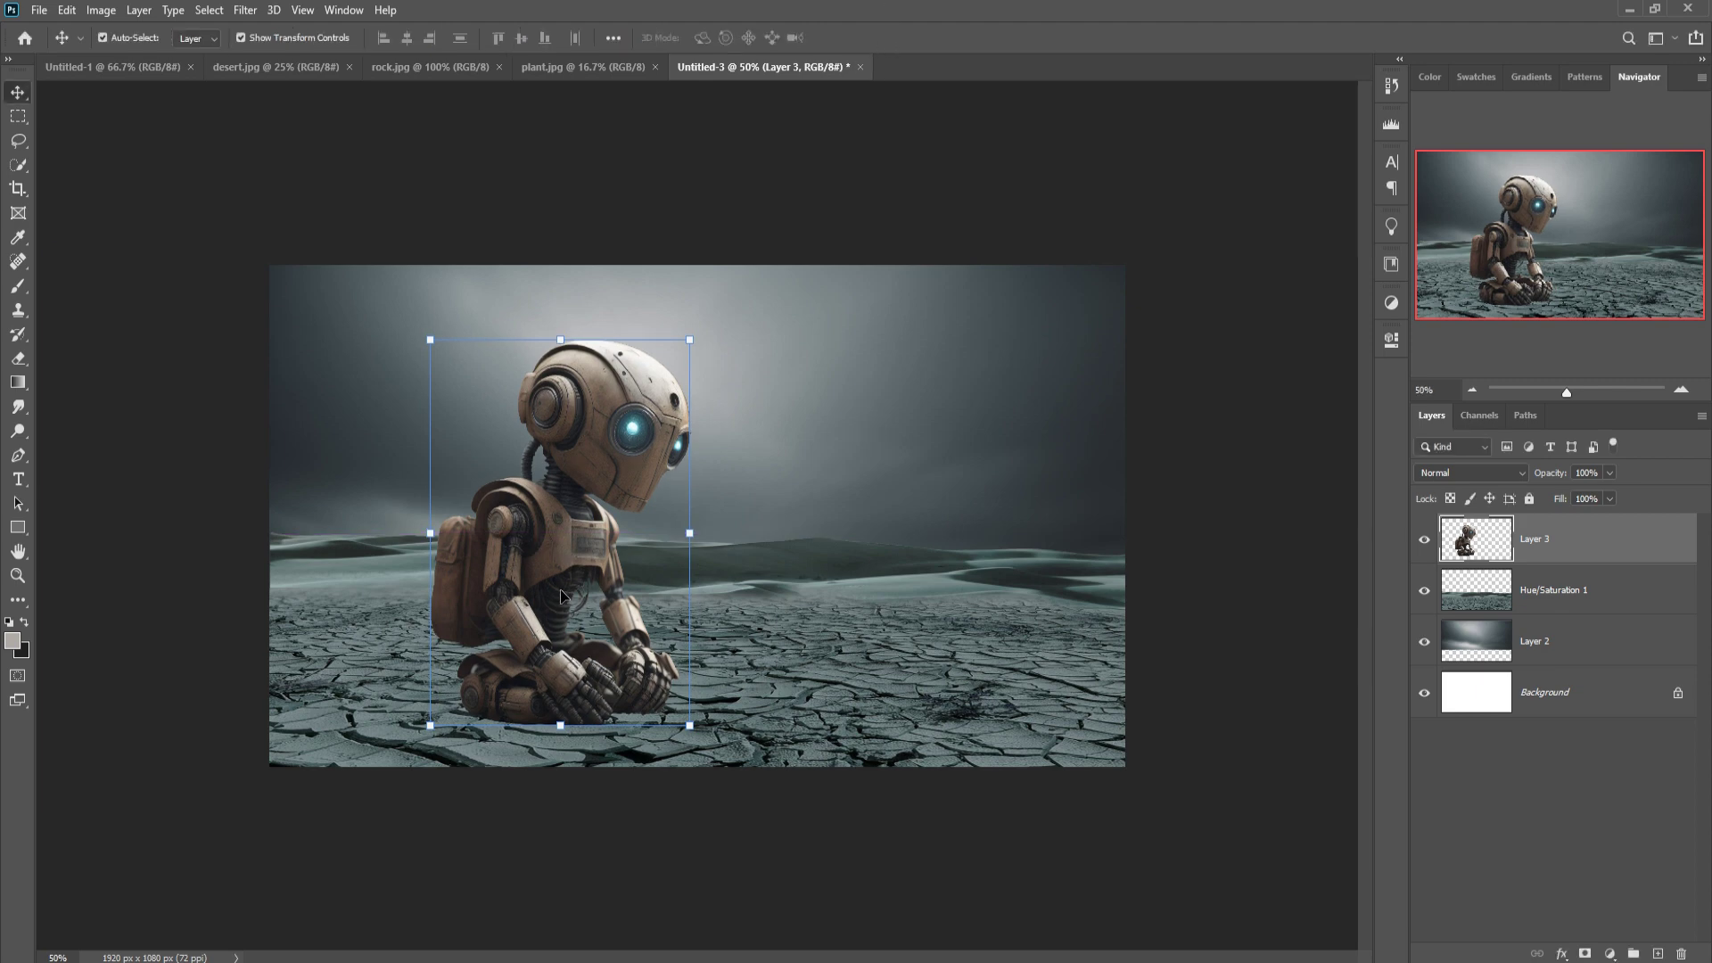
Darken the merged ground layer with a clipped Curves adjustment that pulls the RGB midtones down, and select the robot layer.
left_click(1594, 605)
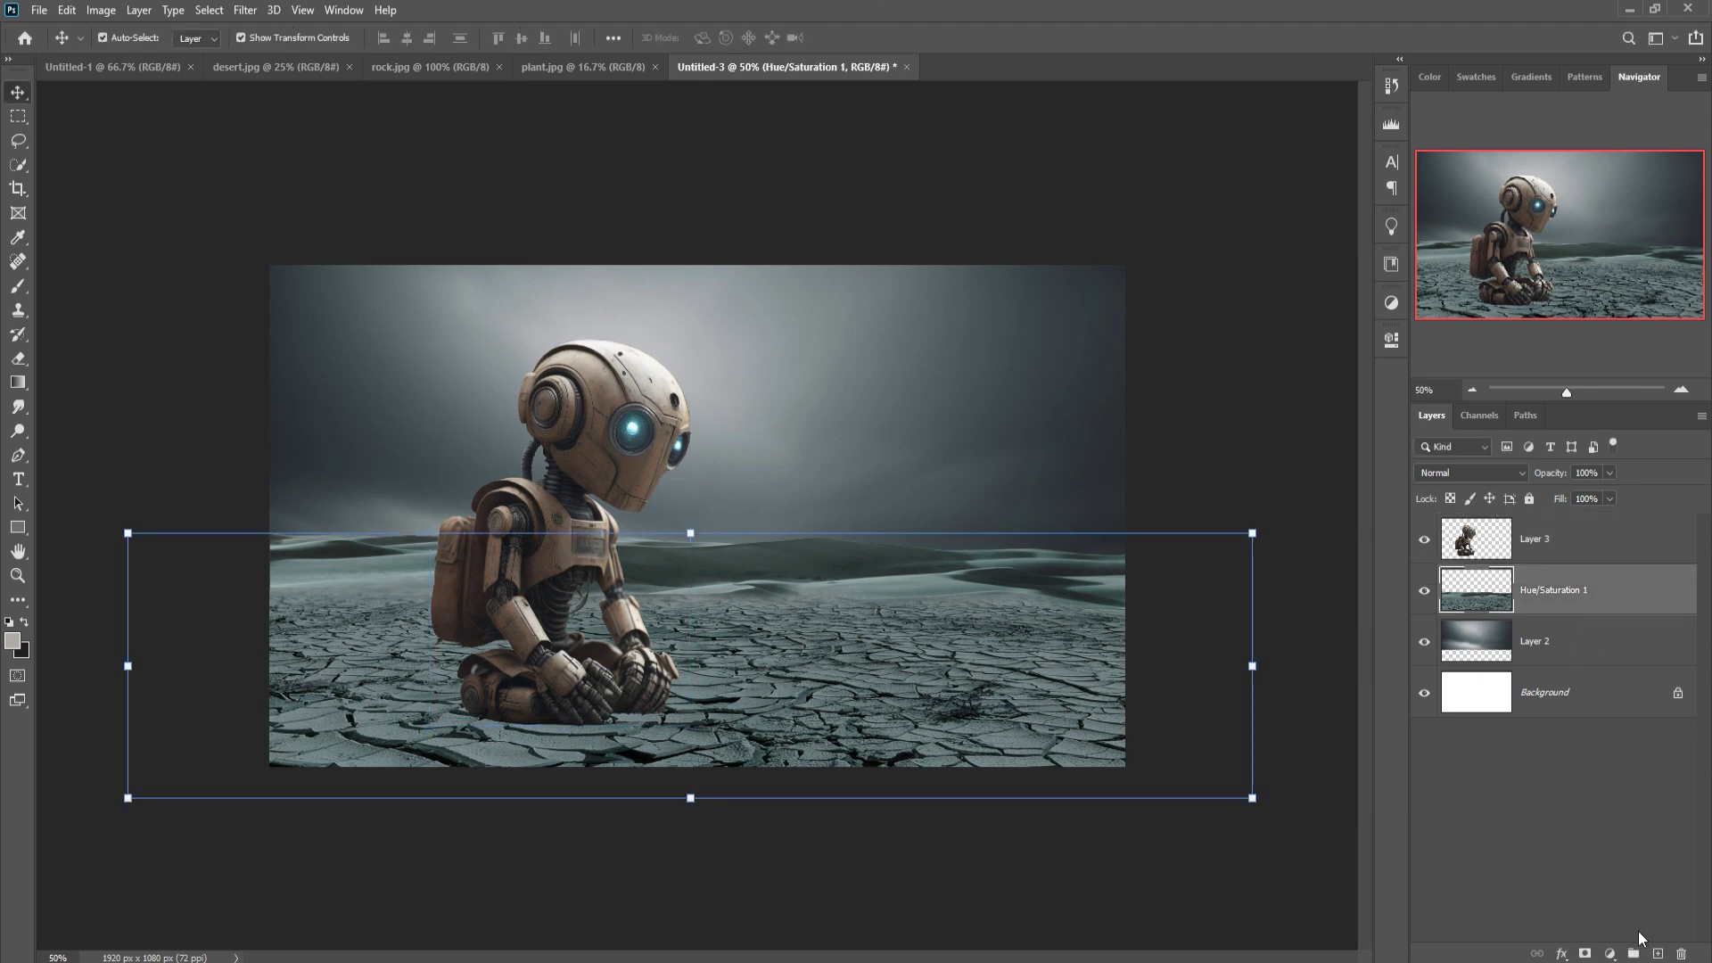
left_click(1610, 953)
left_click(1624, 719)
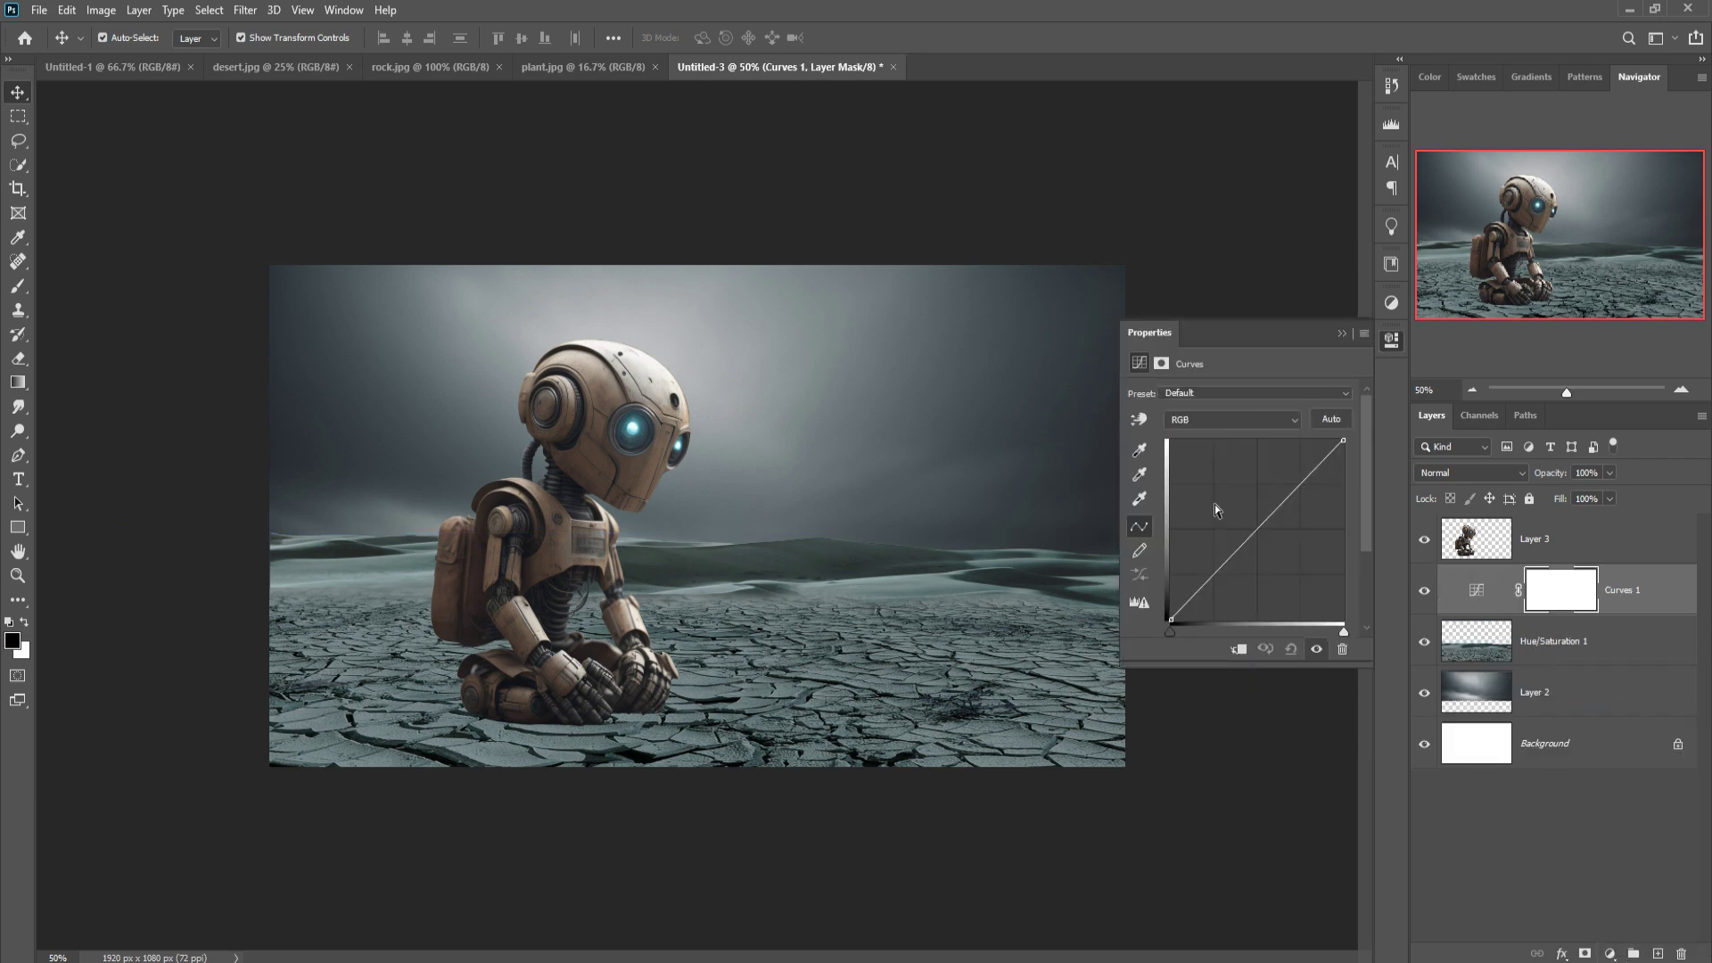
left_click(1239, 649)
left_click_drag(1267, 536, 1289, 546)
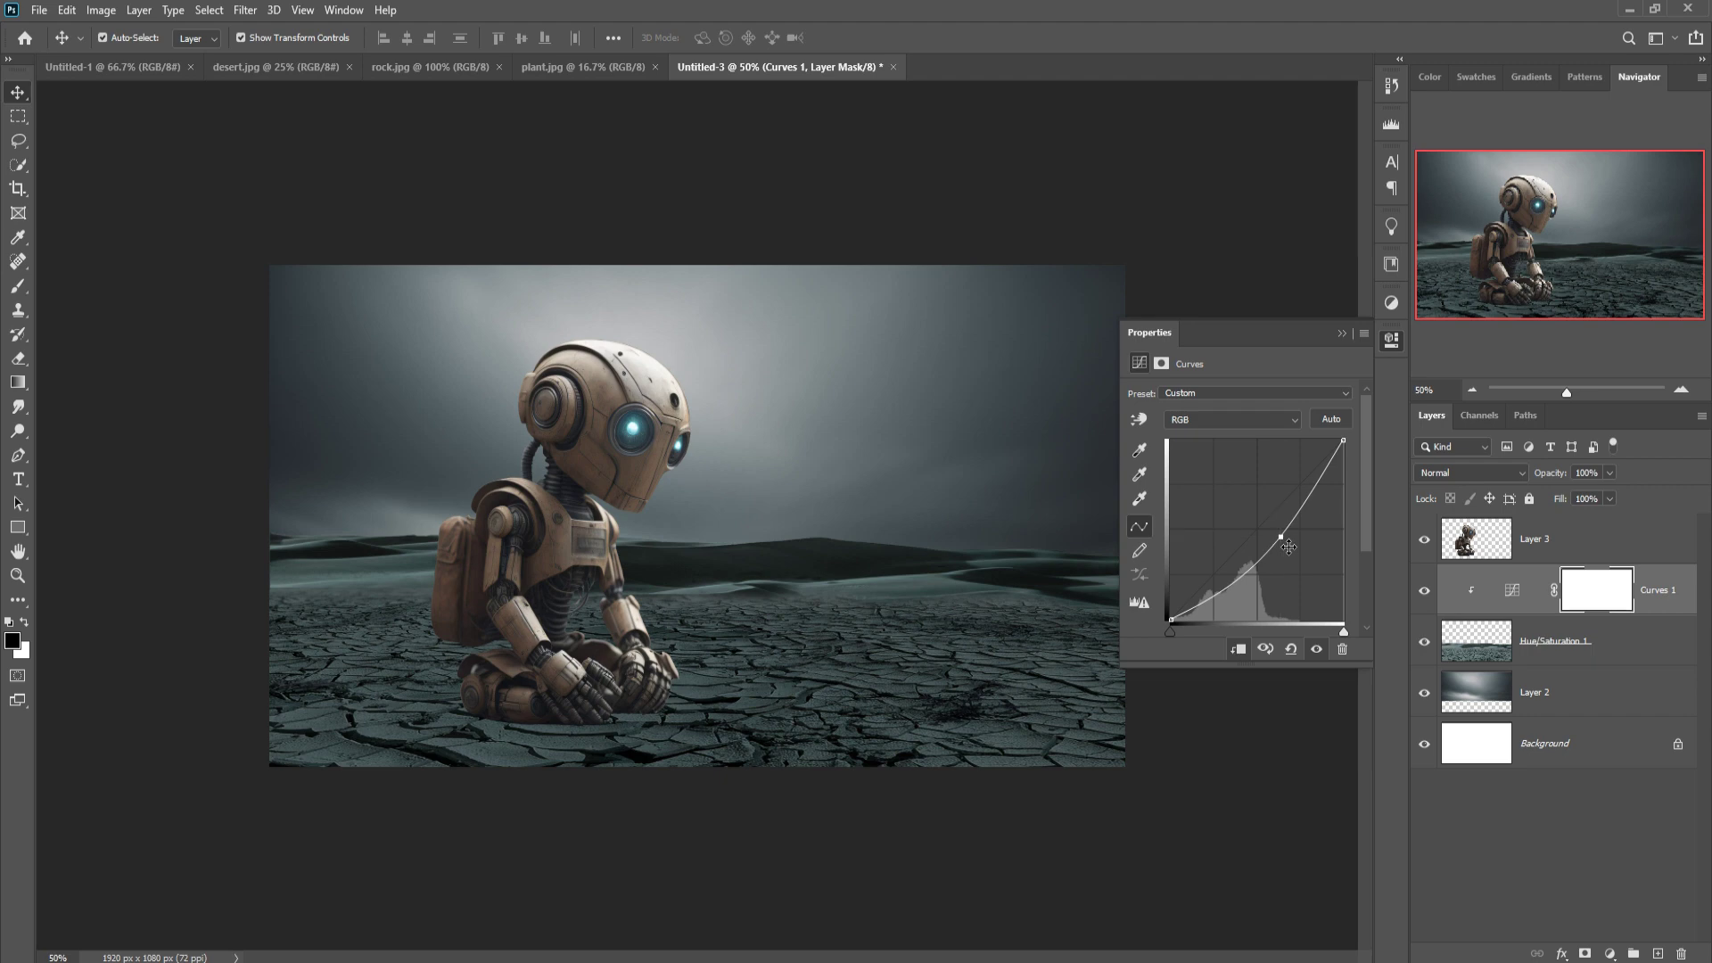
left_click(1346, 335)
left_click(611, 415)
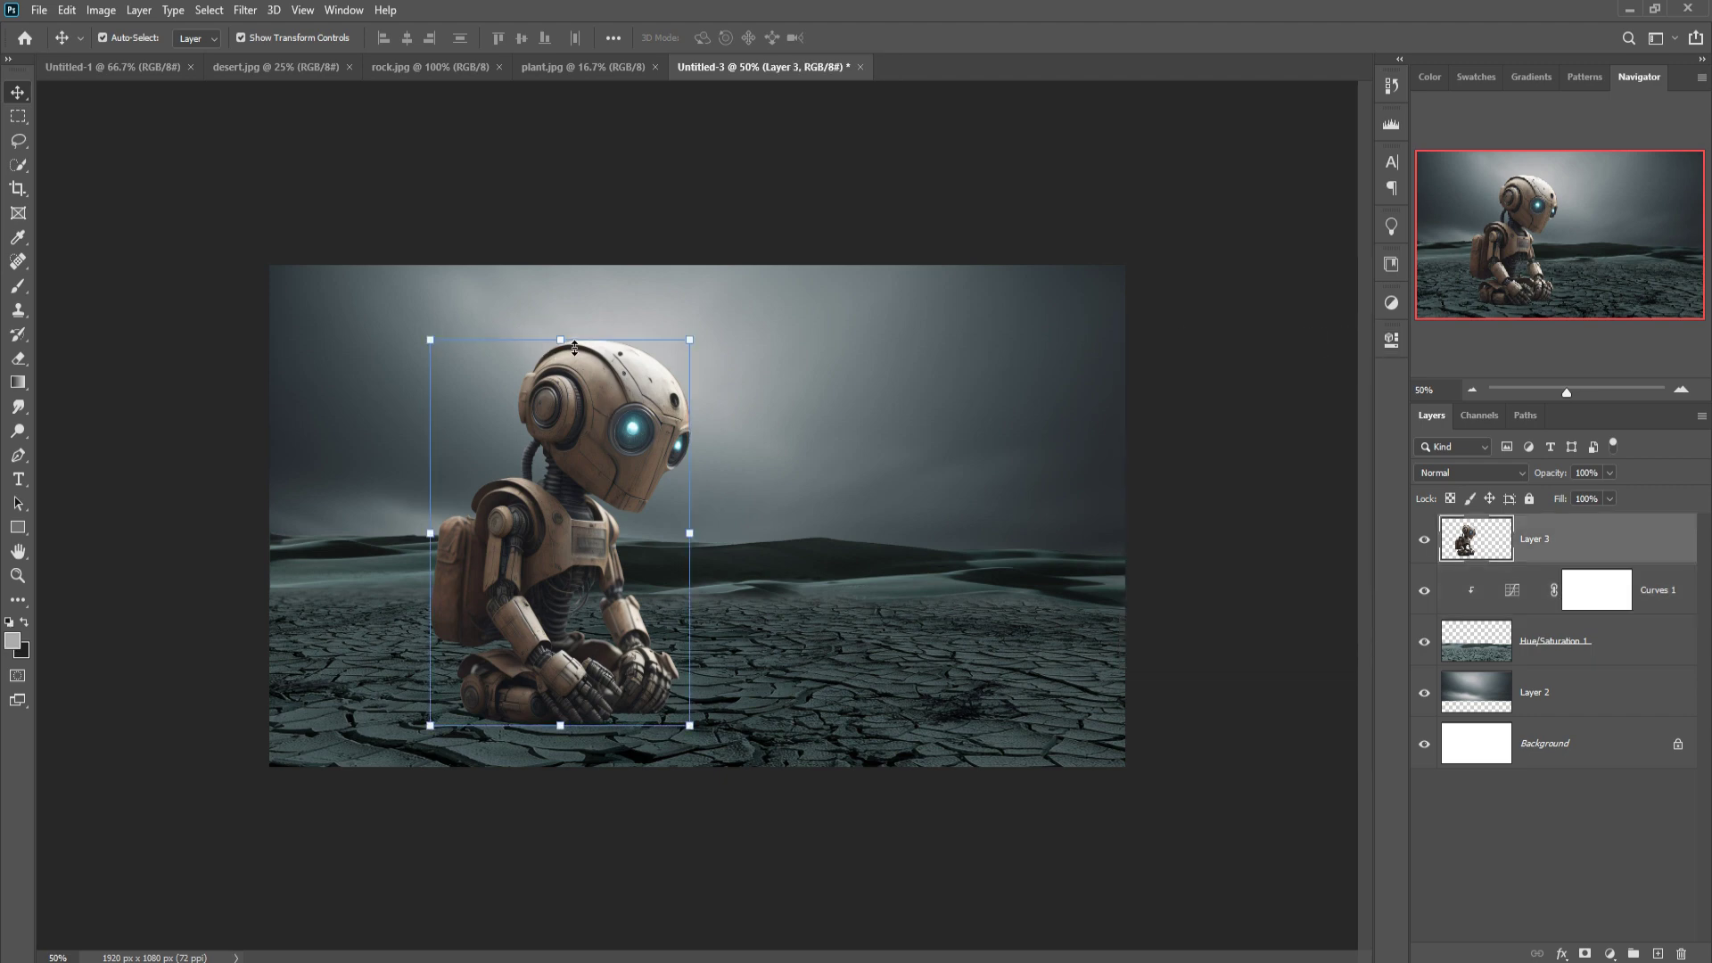
Scale the robot down to 96.15% of its size, keeping its base on the cracked ground.
left_click_drag(575, 348, 563, 360)
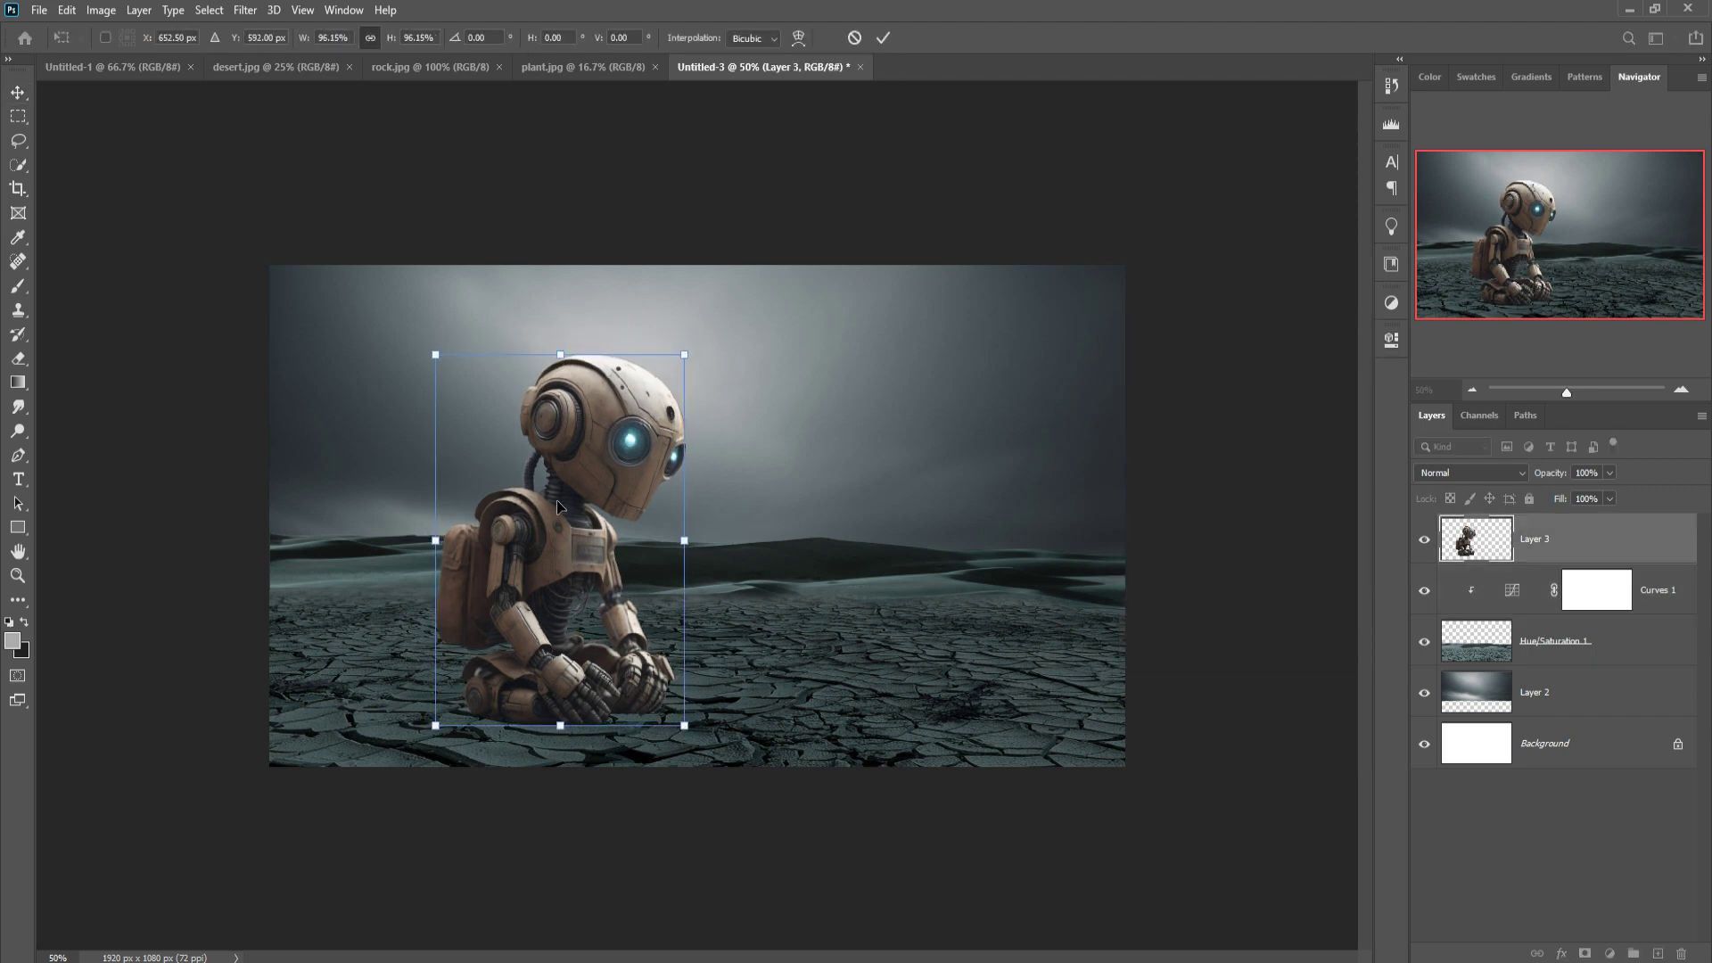
left_click(881, 38)
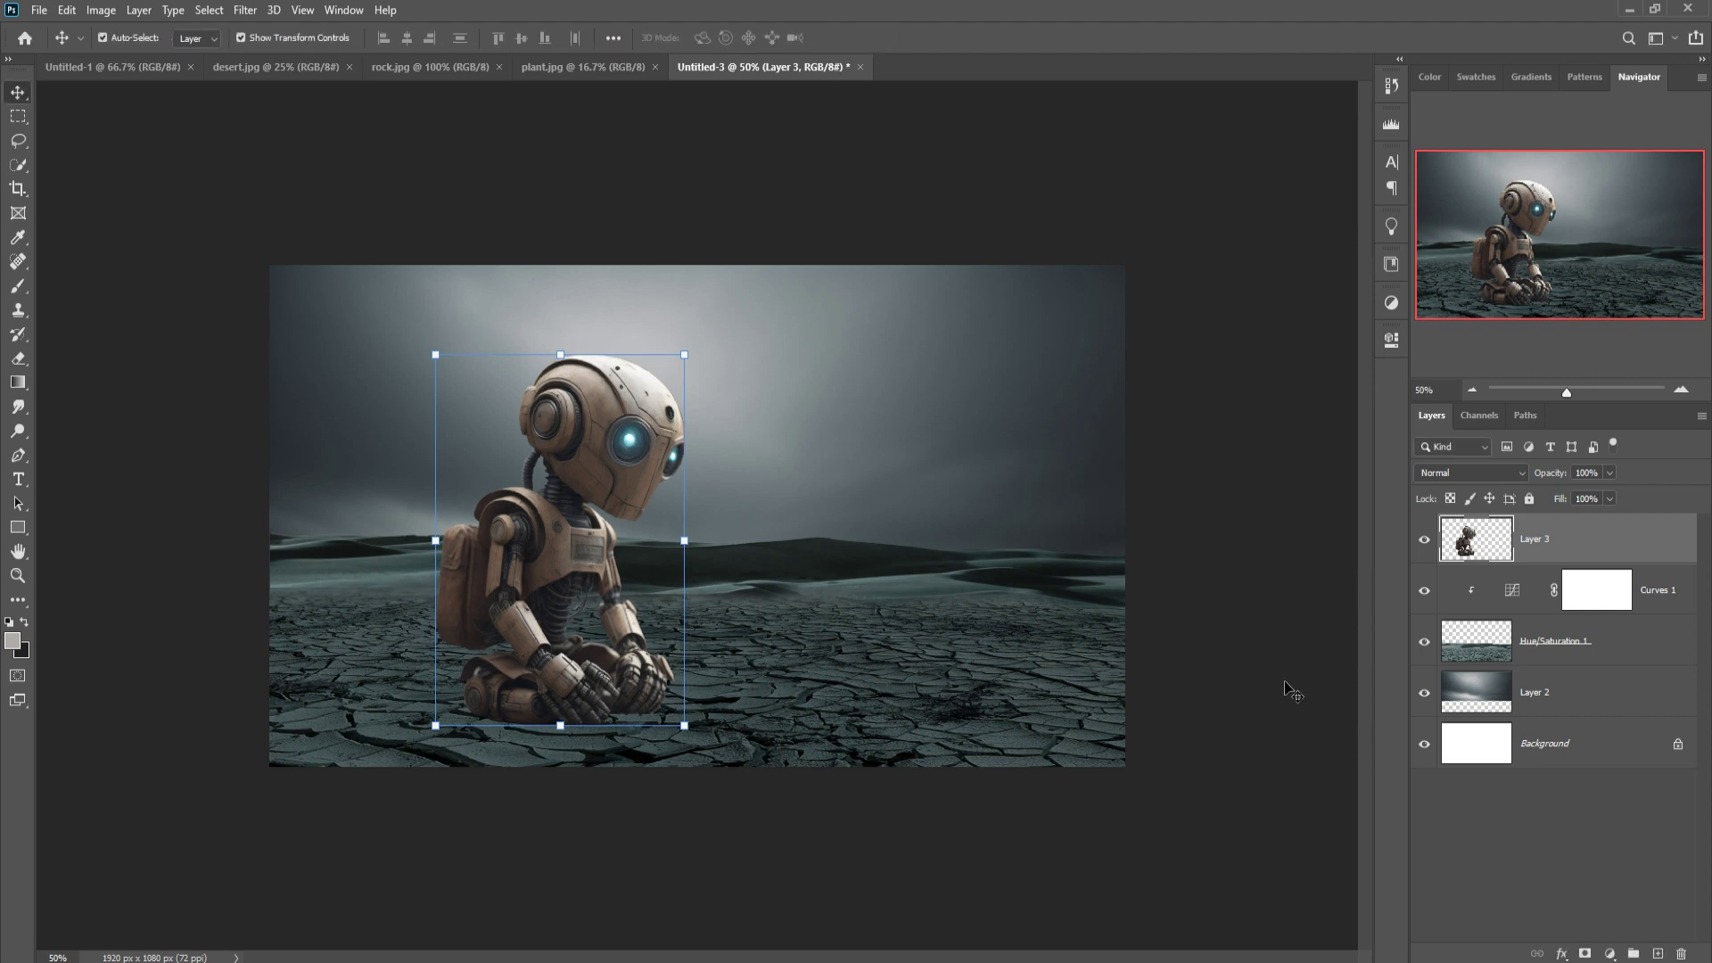
Lasso the pale leftover patch above the robot's rear knee, remove it and clear the selection.
left_click(18, 140)
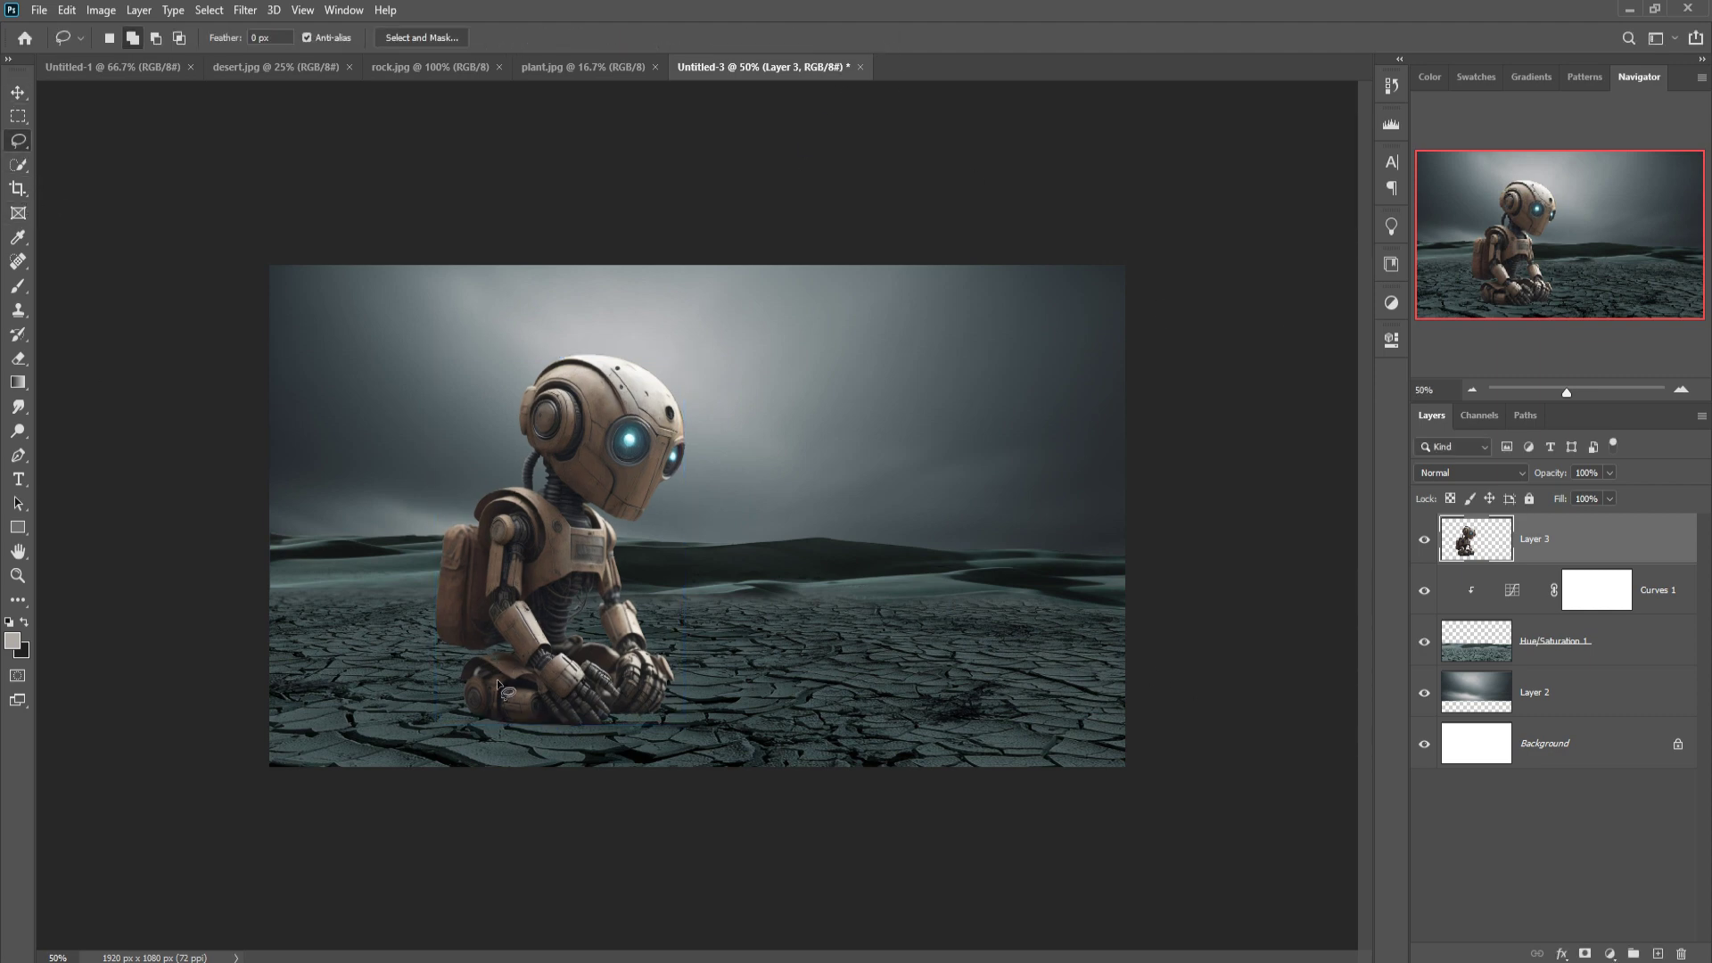
scroll(504, 677, "up", 1)
scroll(504, 678, "up", 3)
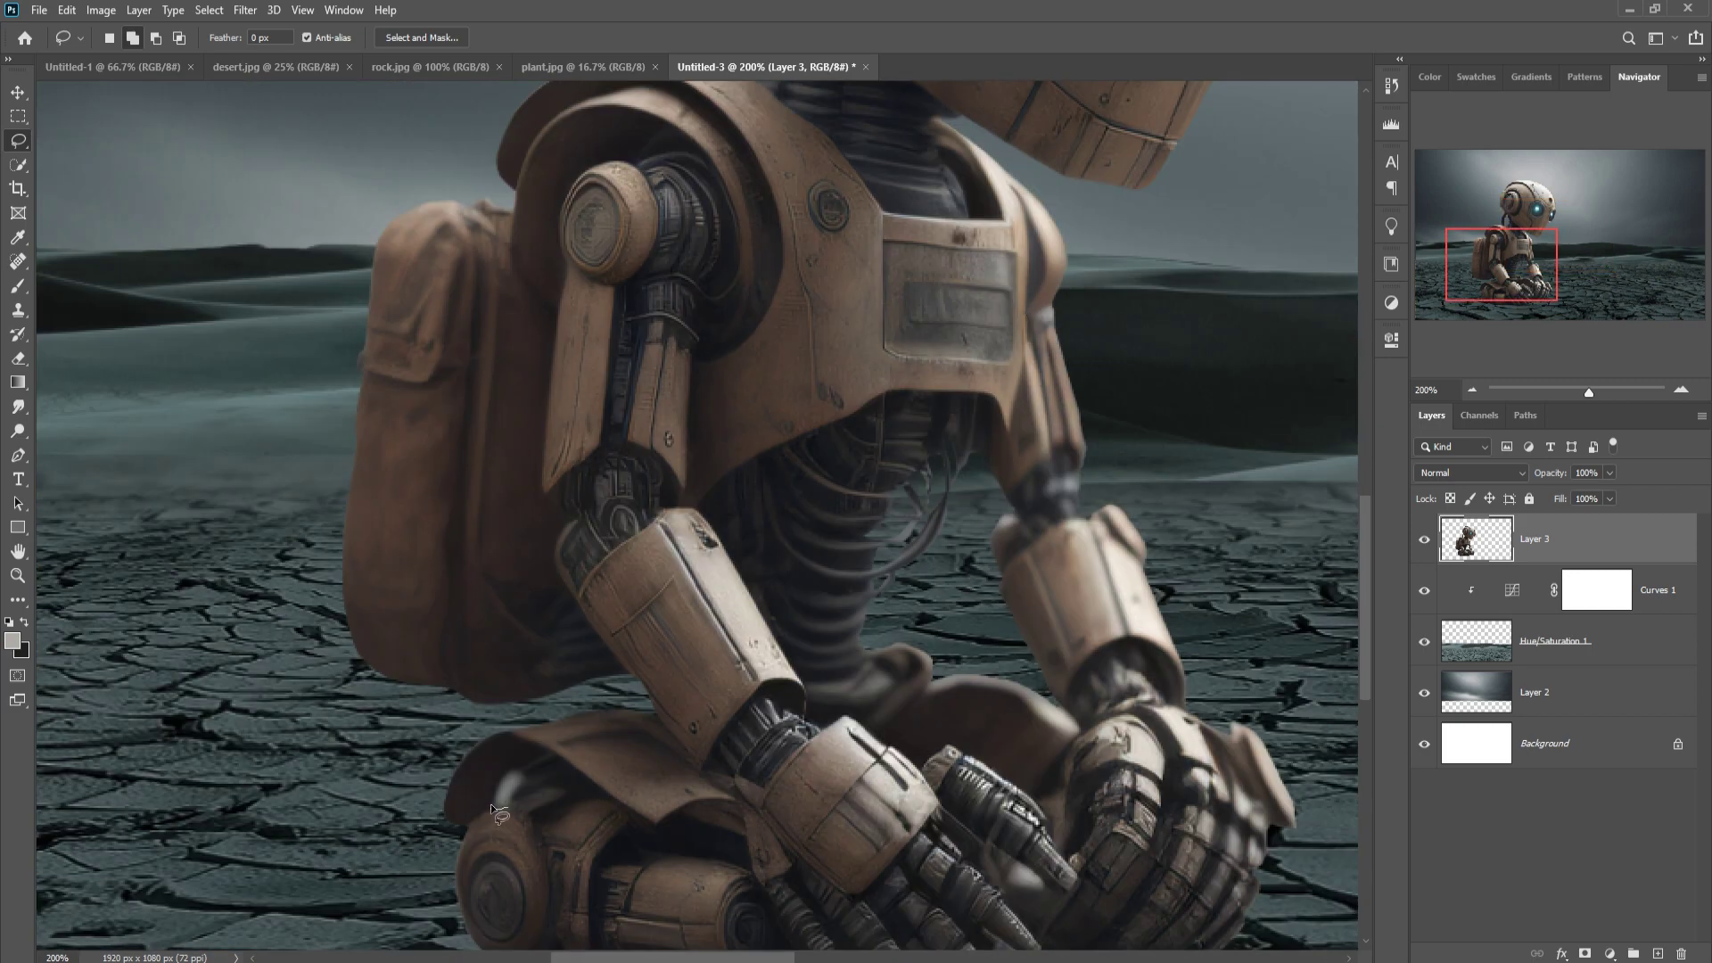
mouse_move(517, 764)
left_mouse_down()
mouse_move(527, 778)
mouse_move(501, 808)
left_mouse_up()
left_click(209, 10)
left_click(216, 50)
key("v")
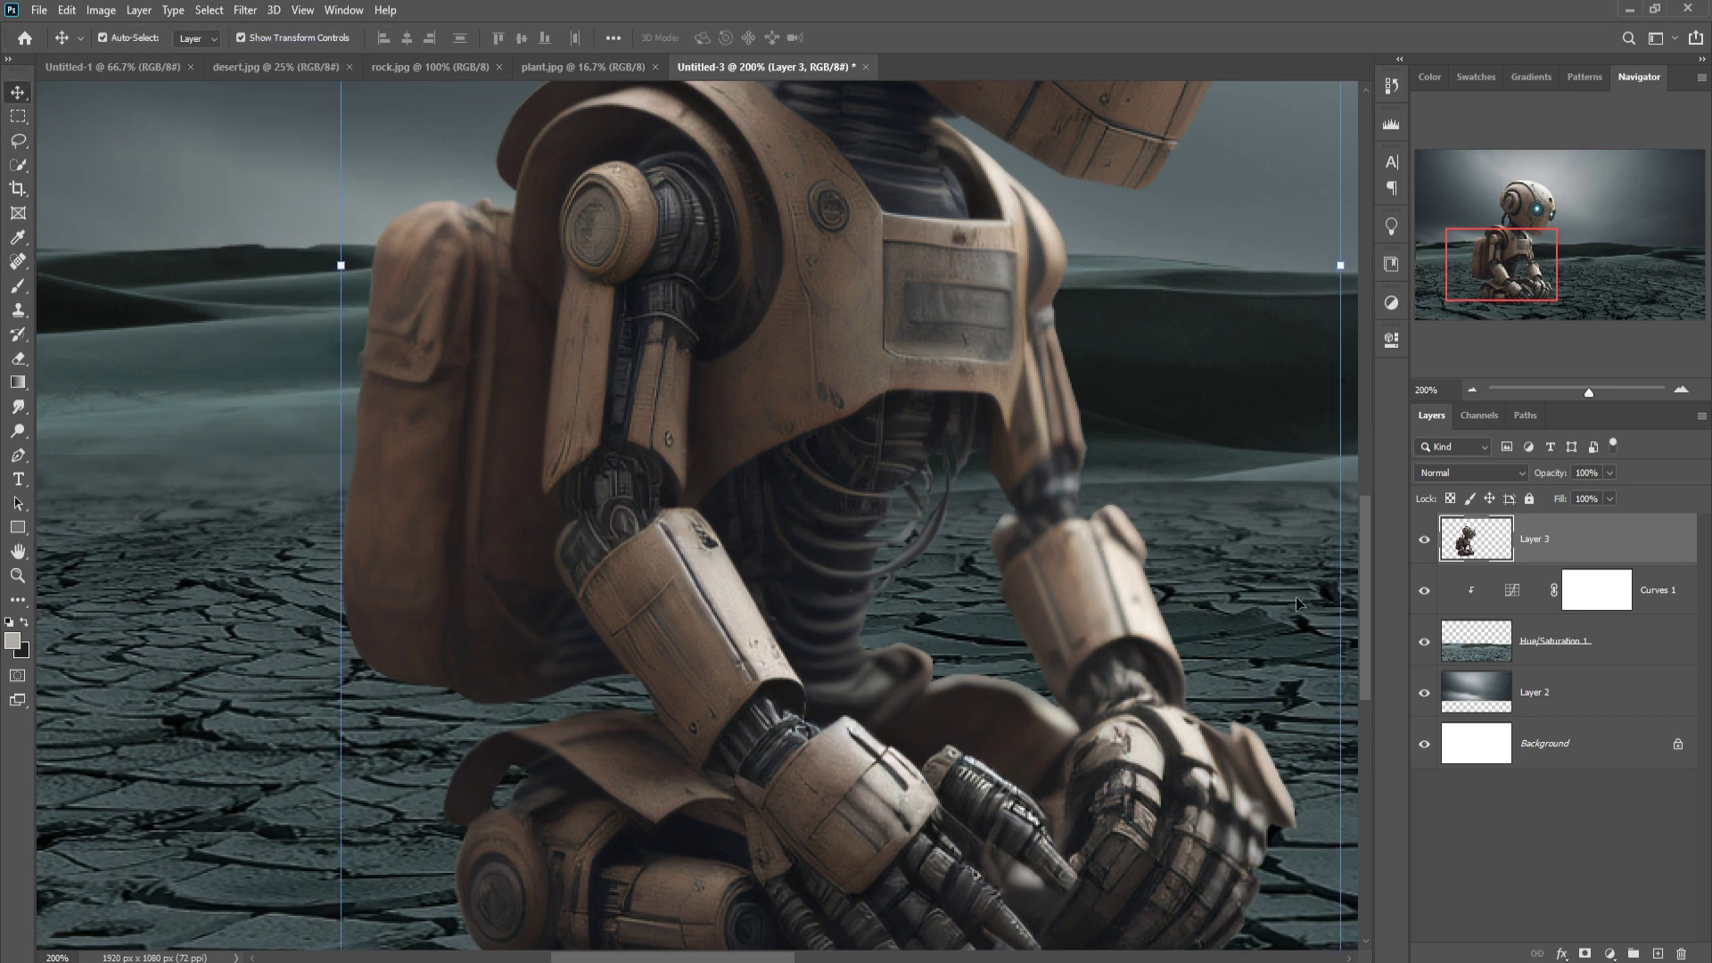
key("ctrl+minus")
key("ctrl+minus")
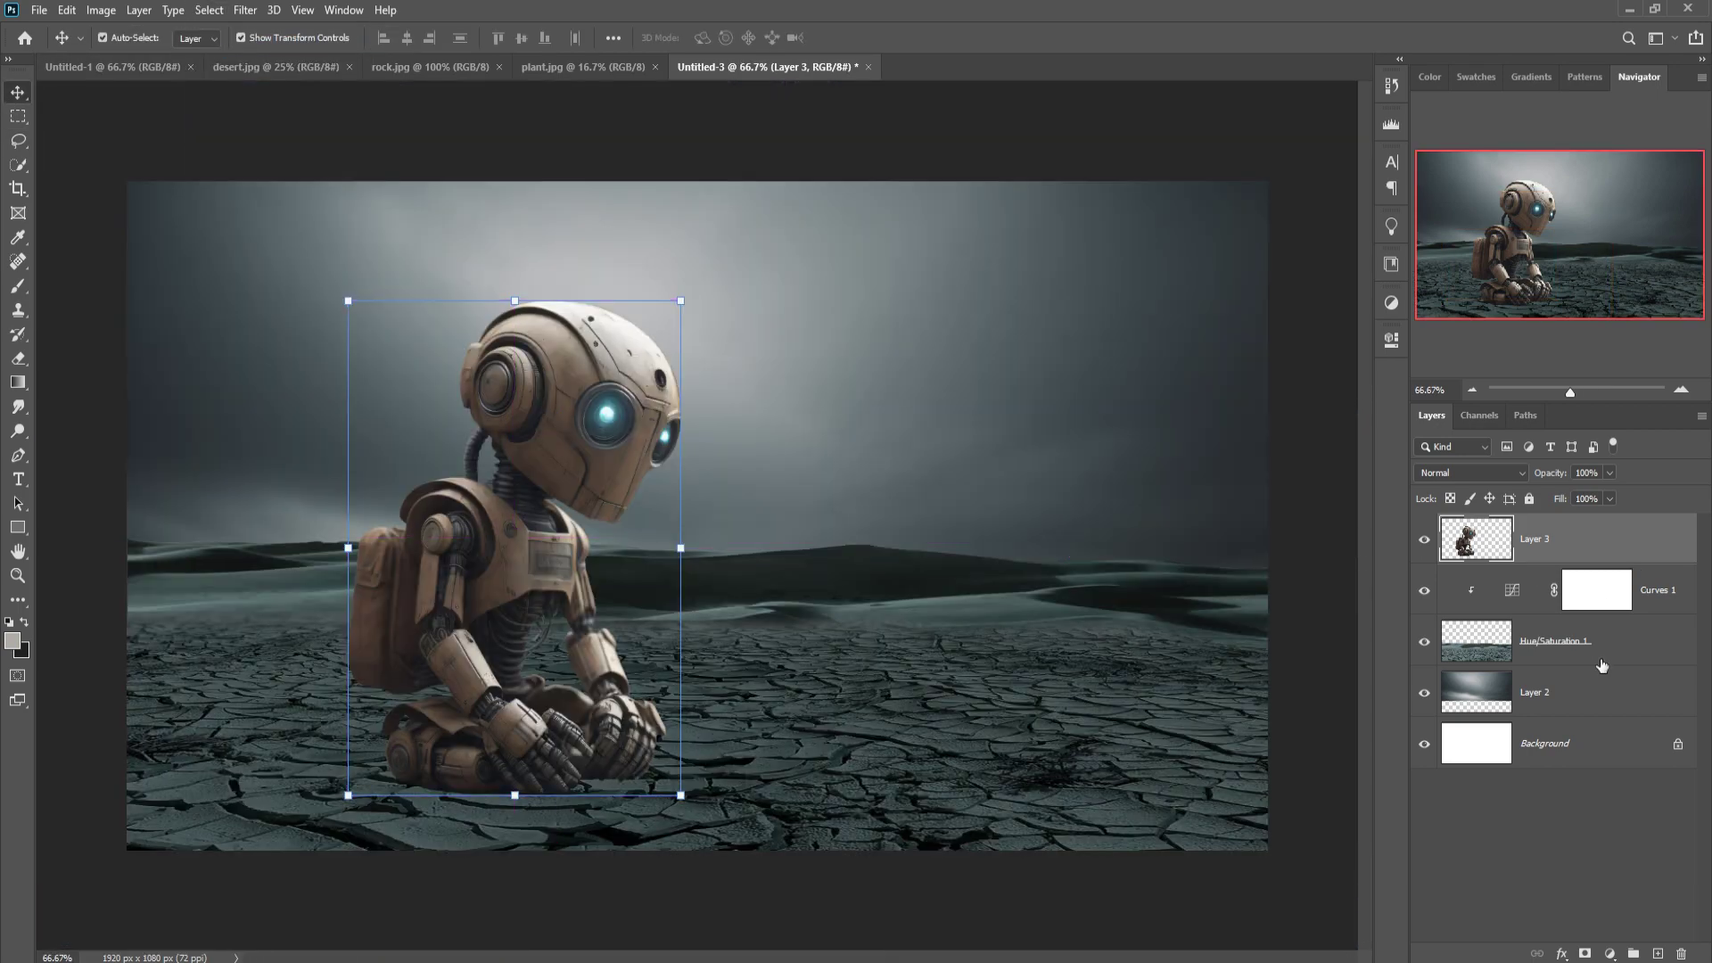
Switch to plant.jpg and isolate its Blue channel by hiding the Green and Red channels.
left_click(531, 68)
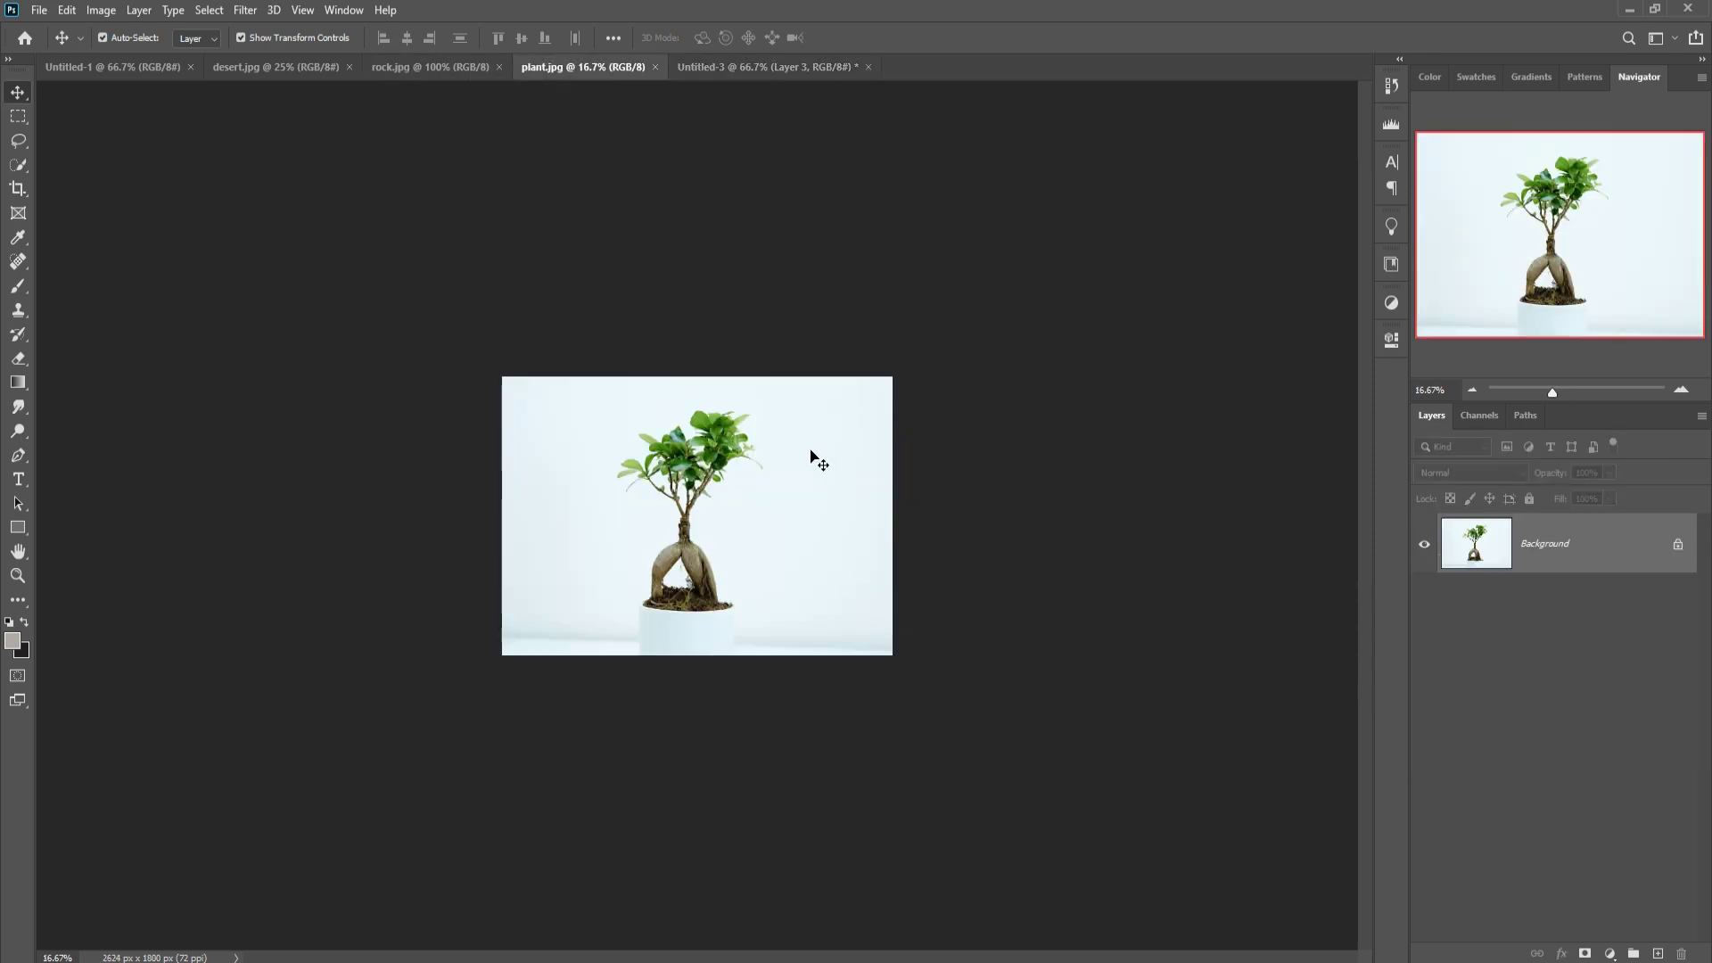
left_click(1482, 419)
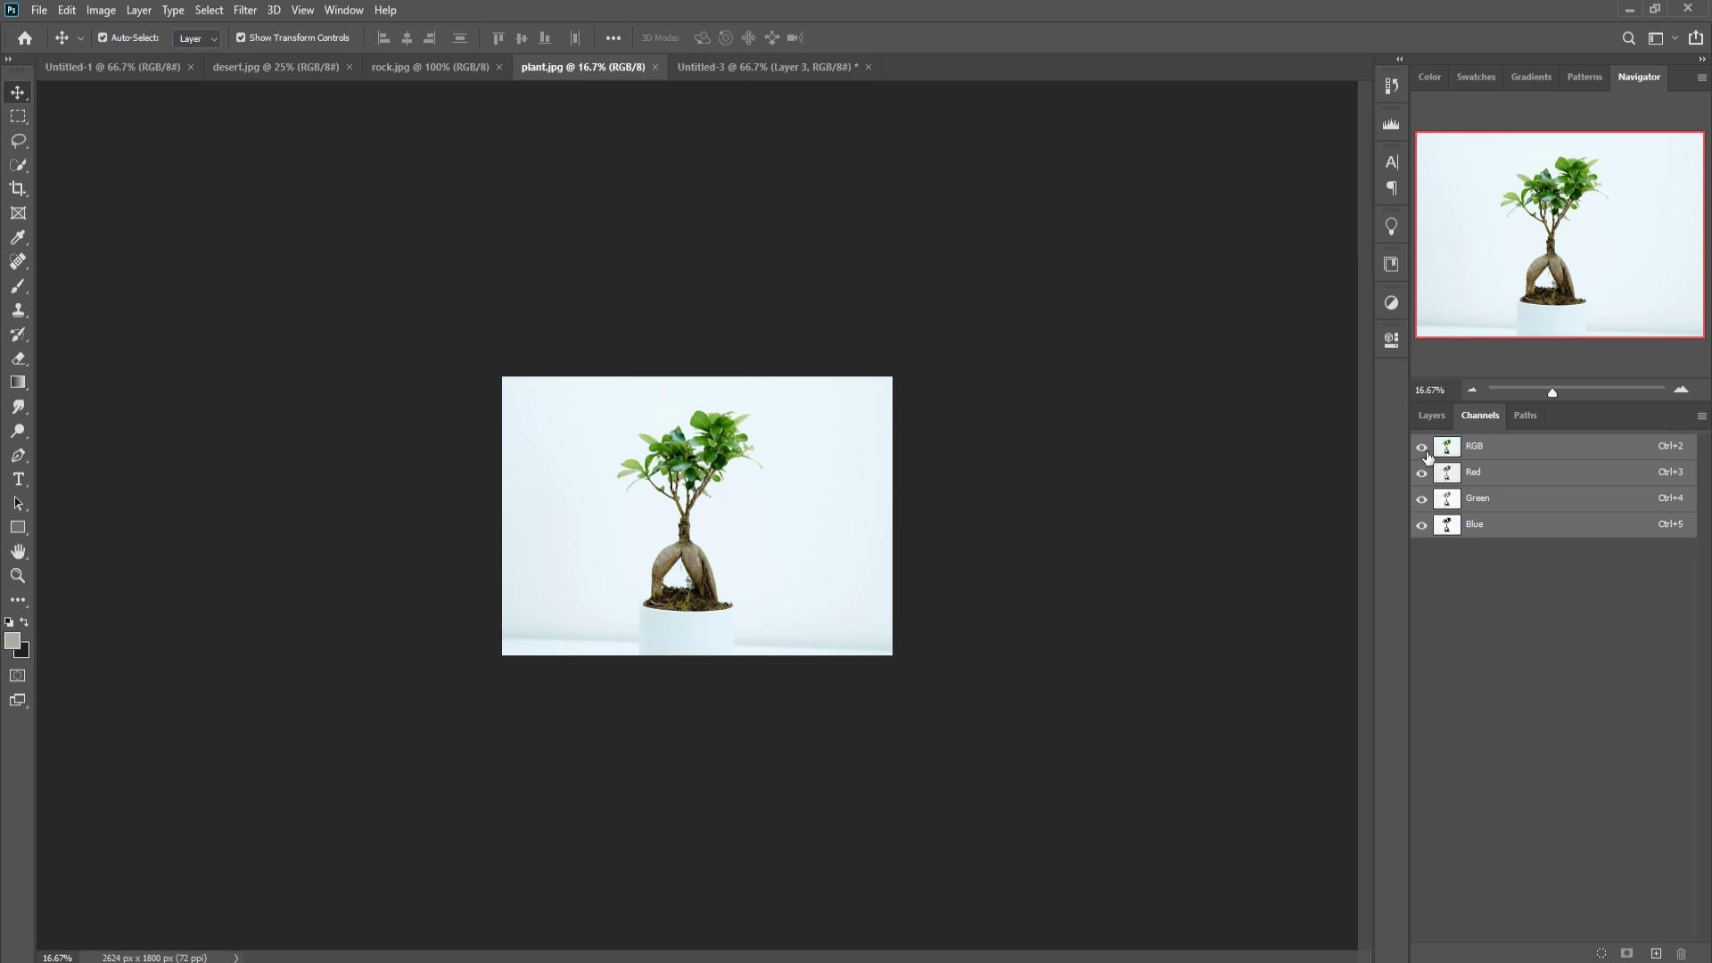
left_click(1422, 499)
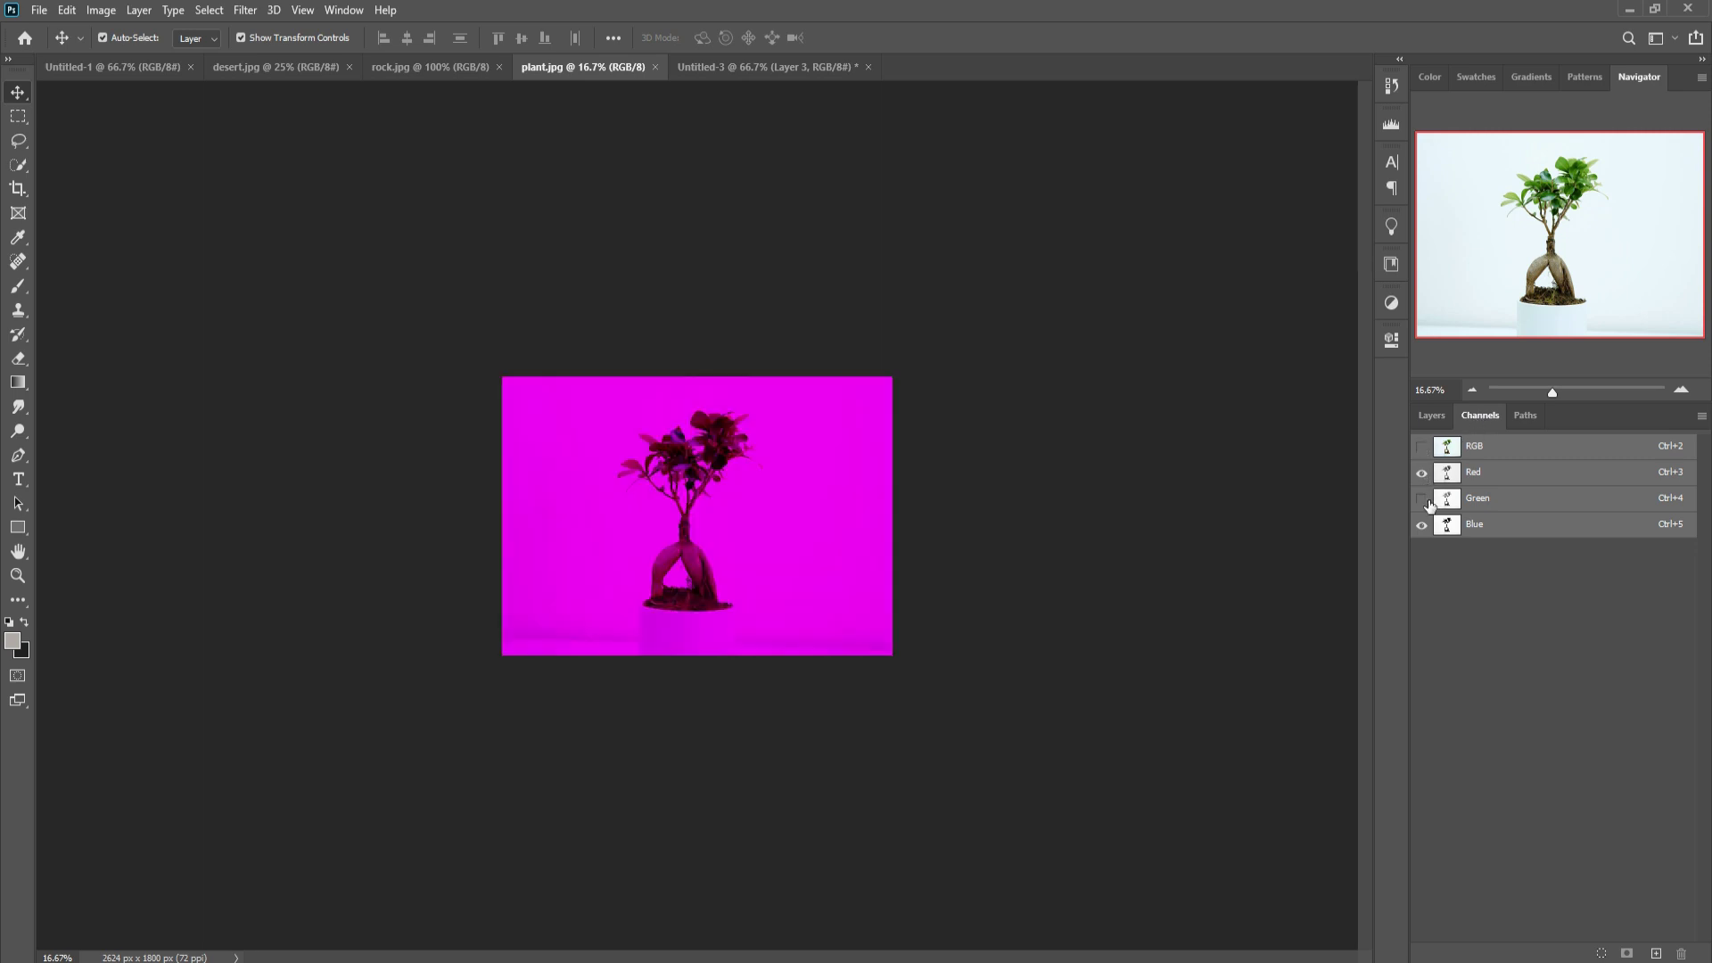
left_click(1449, 530)
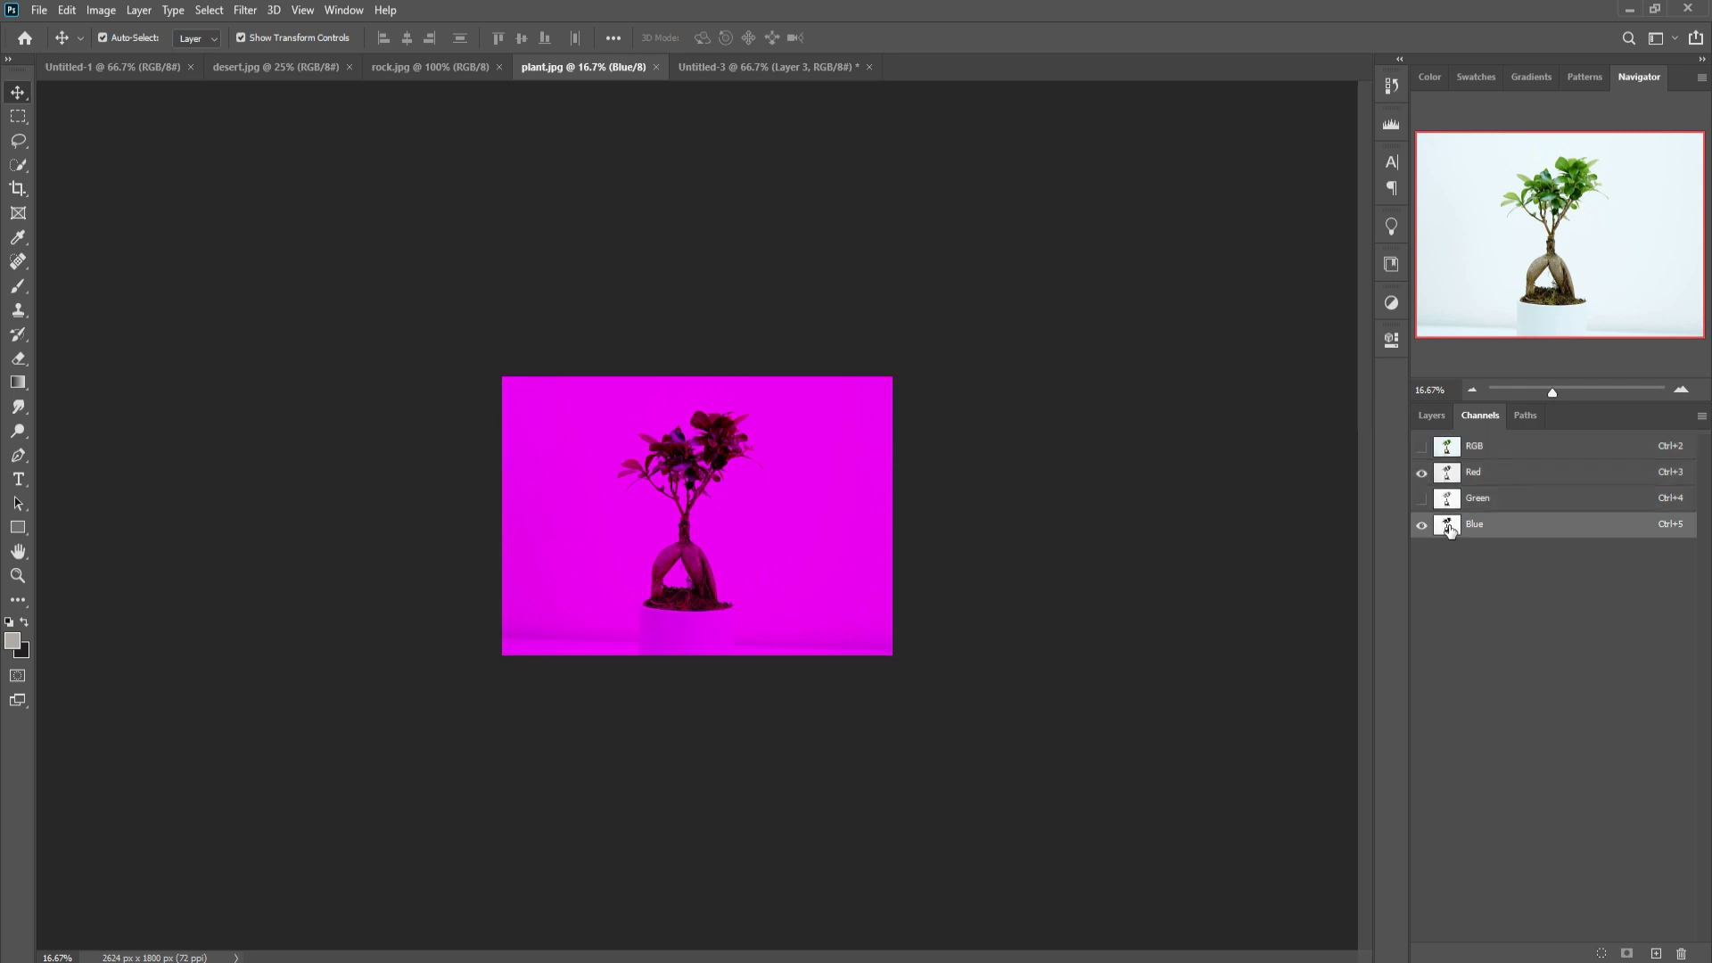
left_click(1422, 473)
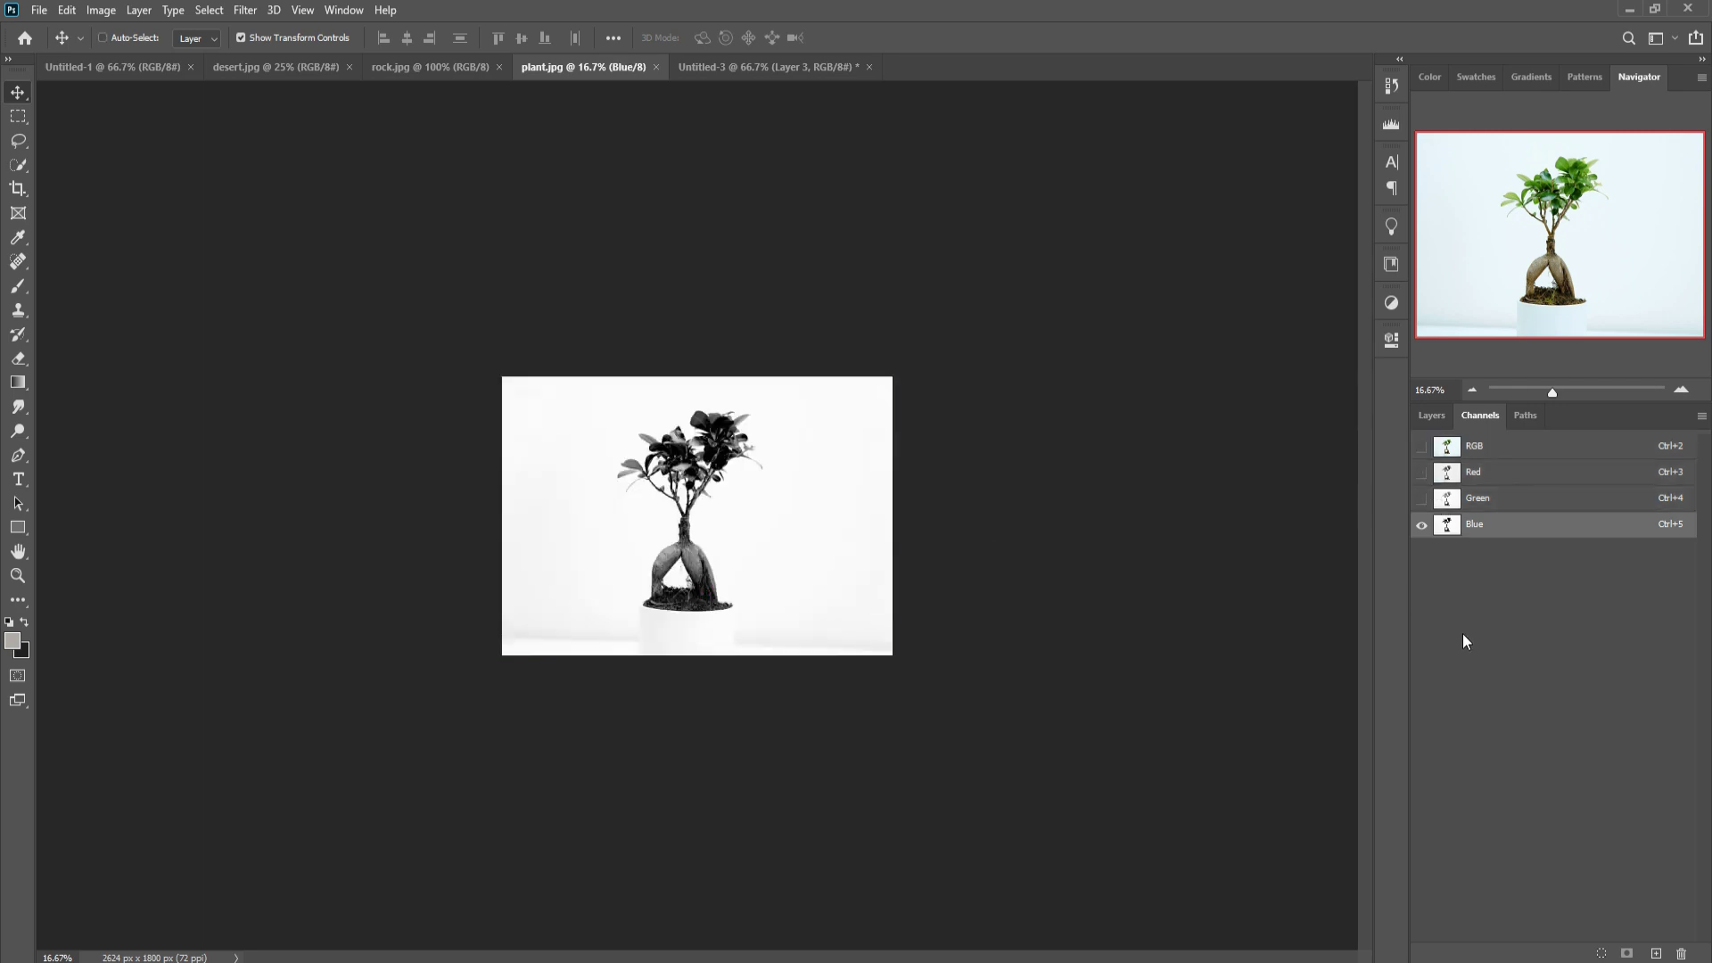
Darken the plant in the Blue channel with a Levels adjustment that sets the midtone input to 0.63.
key("ctrl+l")
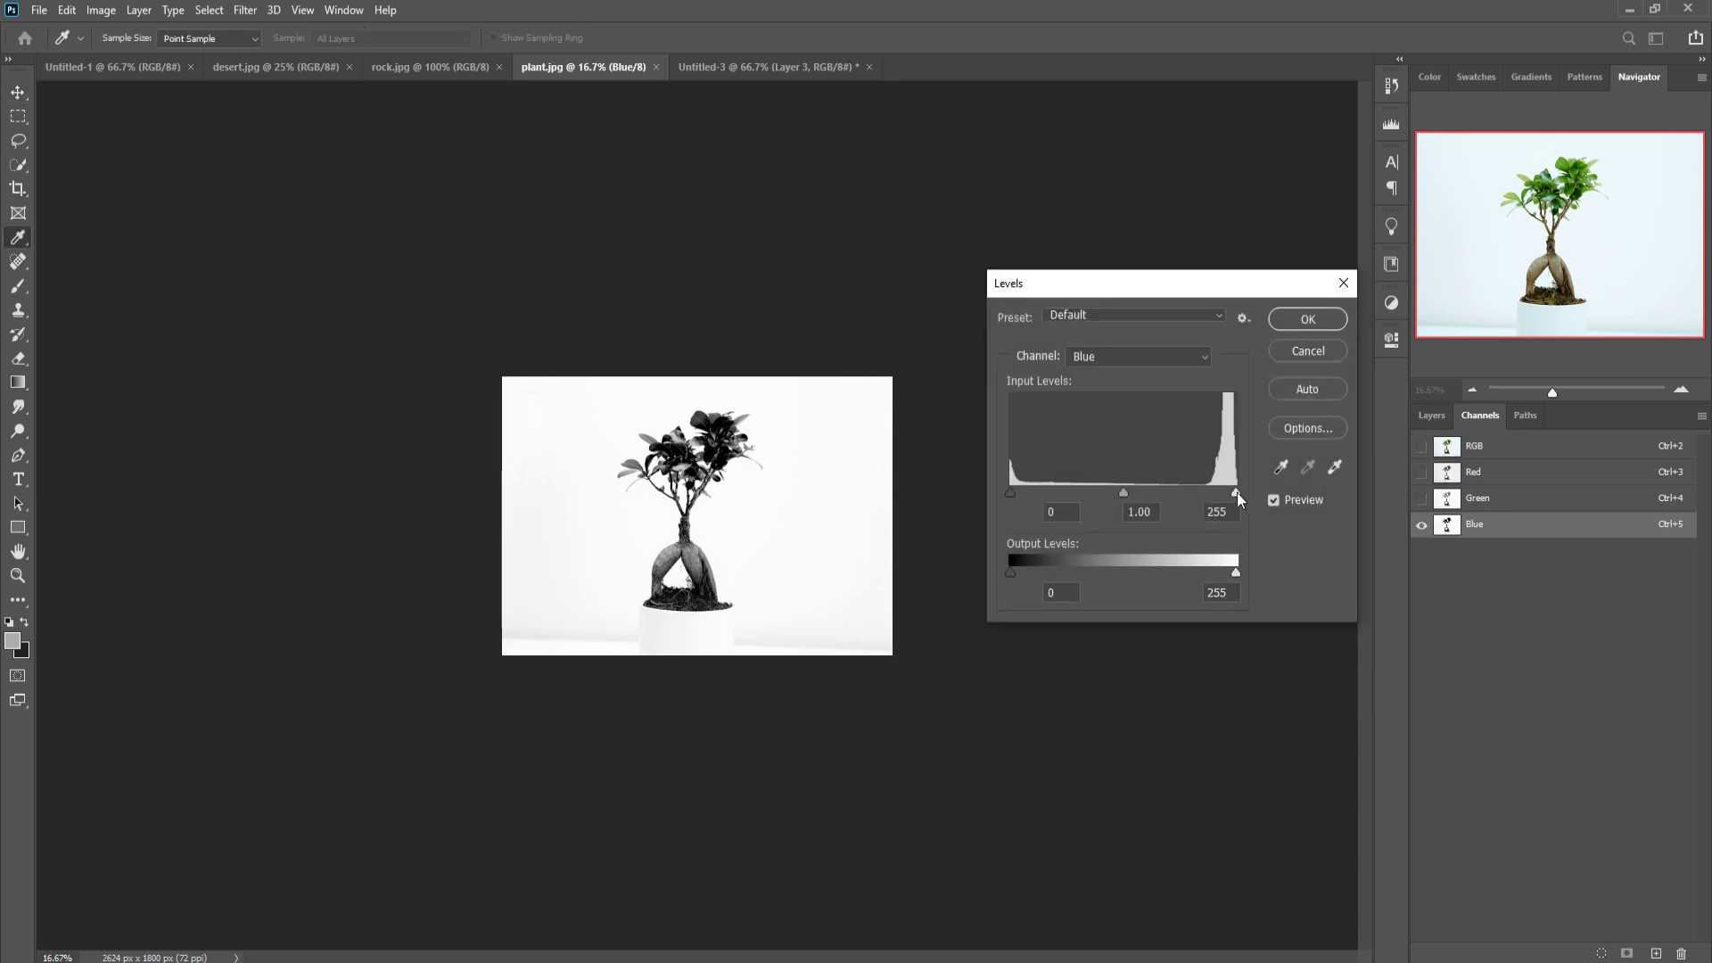
mouse_move(1238, 492)
left_mouse_down()
mouse_move(1219, 500)
mouse_move(1260, 500)
left_mouse_up()
mouse_move(1124, 492)
left_mouse_down()
mouse_move(1097, 494)
mouse_move(1147, 490)
left_mouse_up()
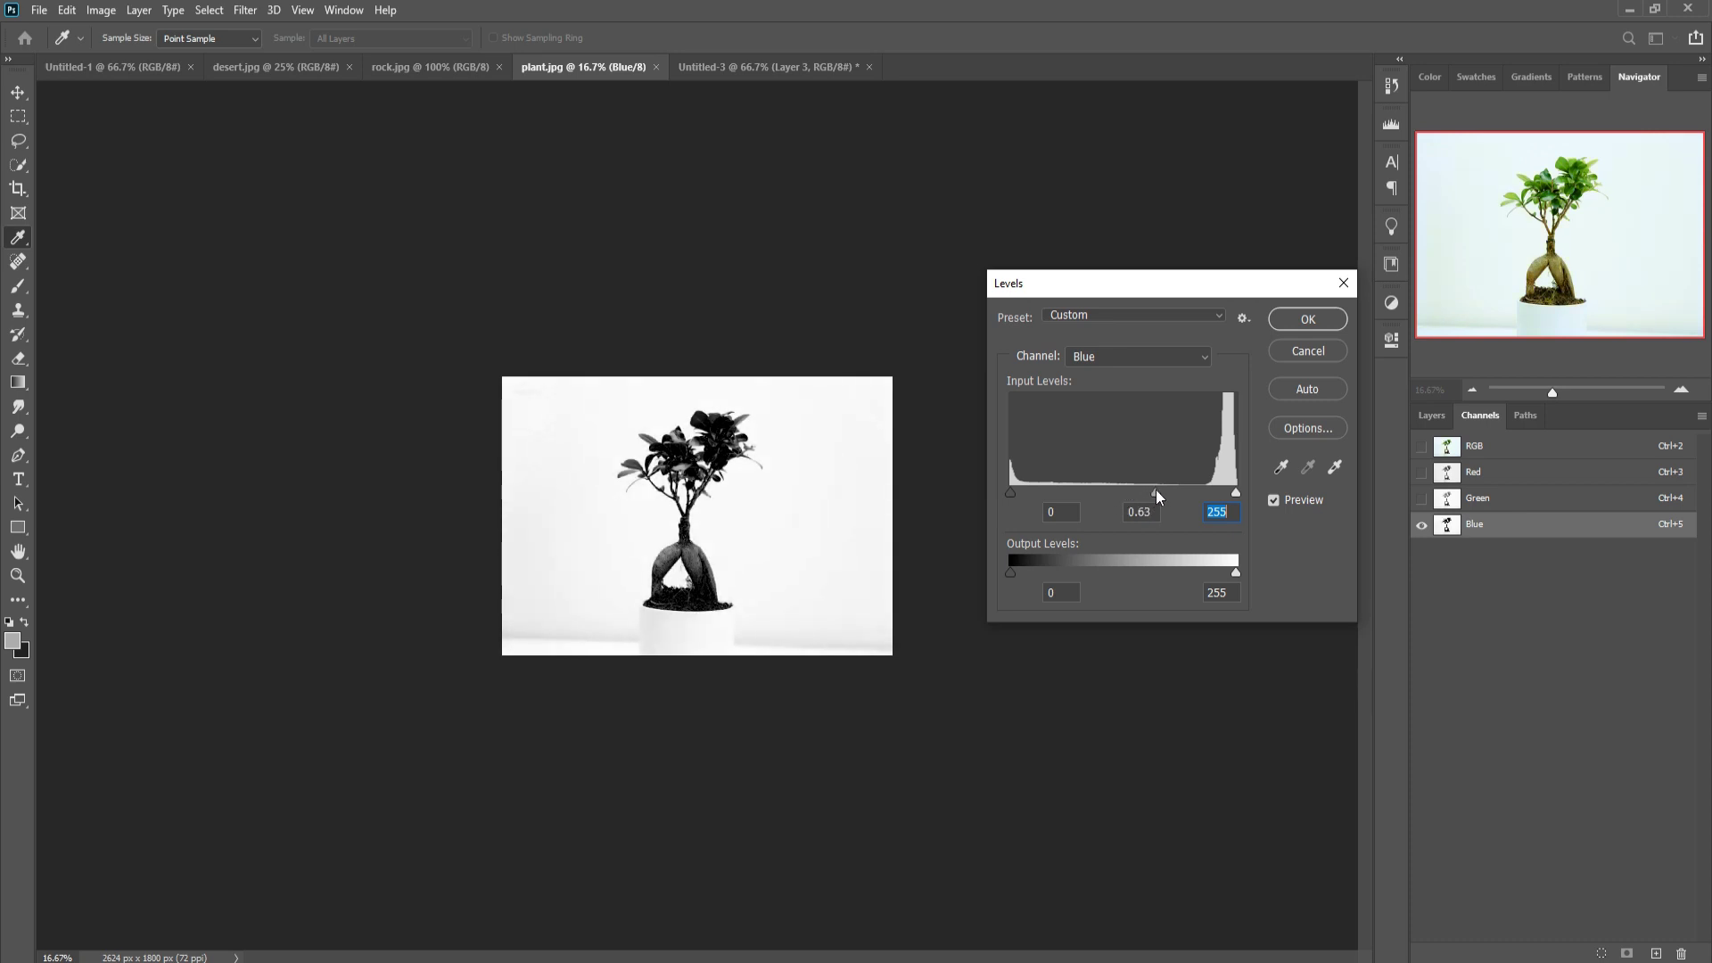
left_click(1284, 319)
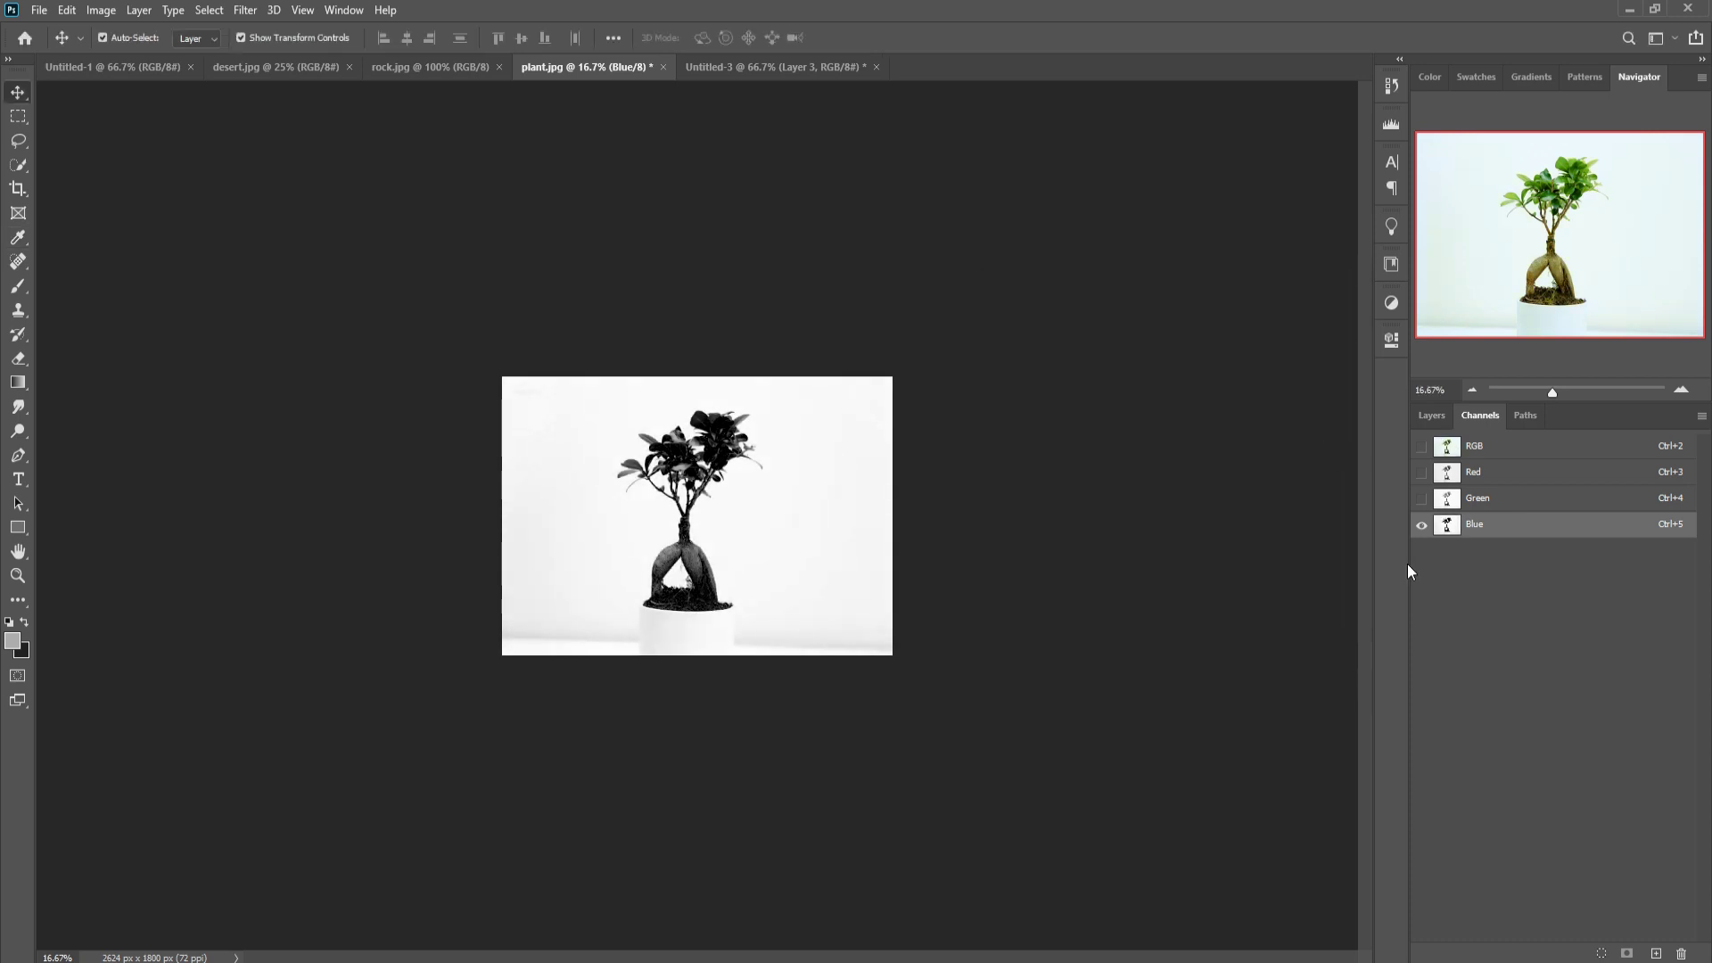
Load the Blue channel as a selection and restore the visibility of all the RGB channels.
left_click(1502, 535, "ctrl")
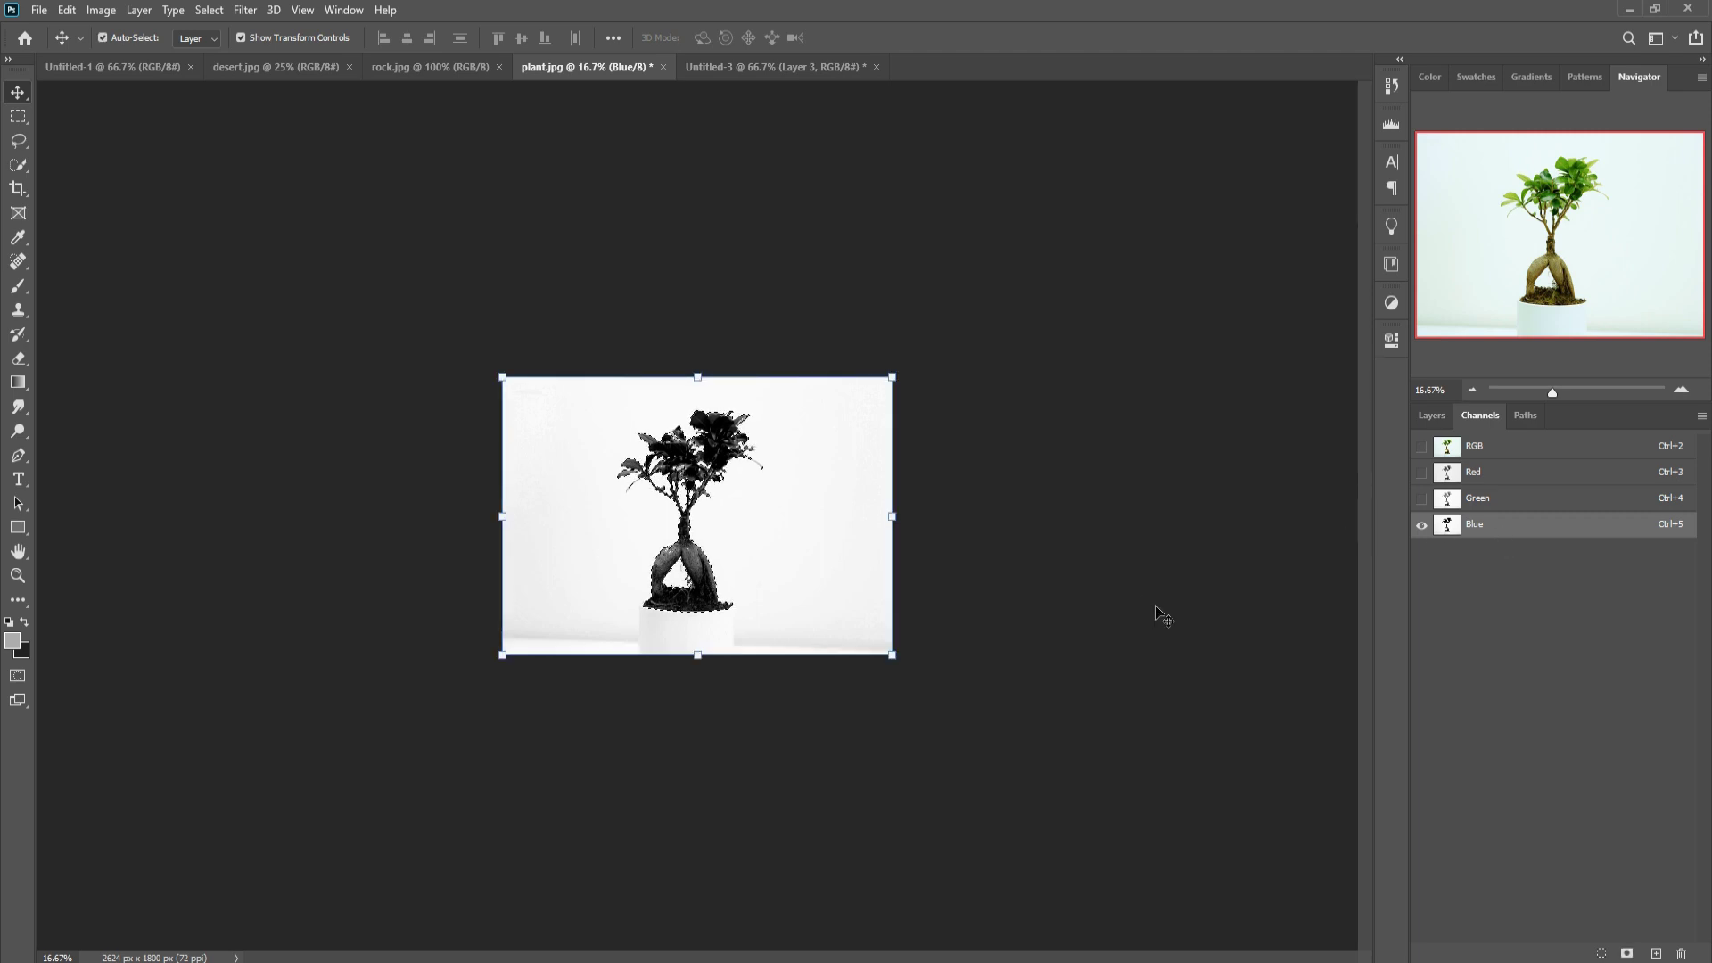
left_click(1431, 416)
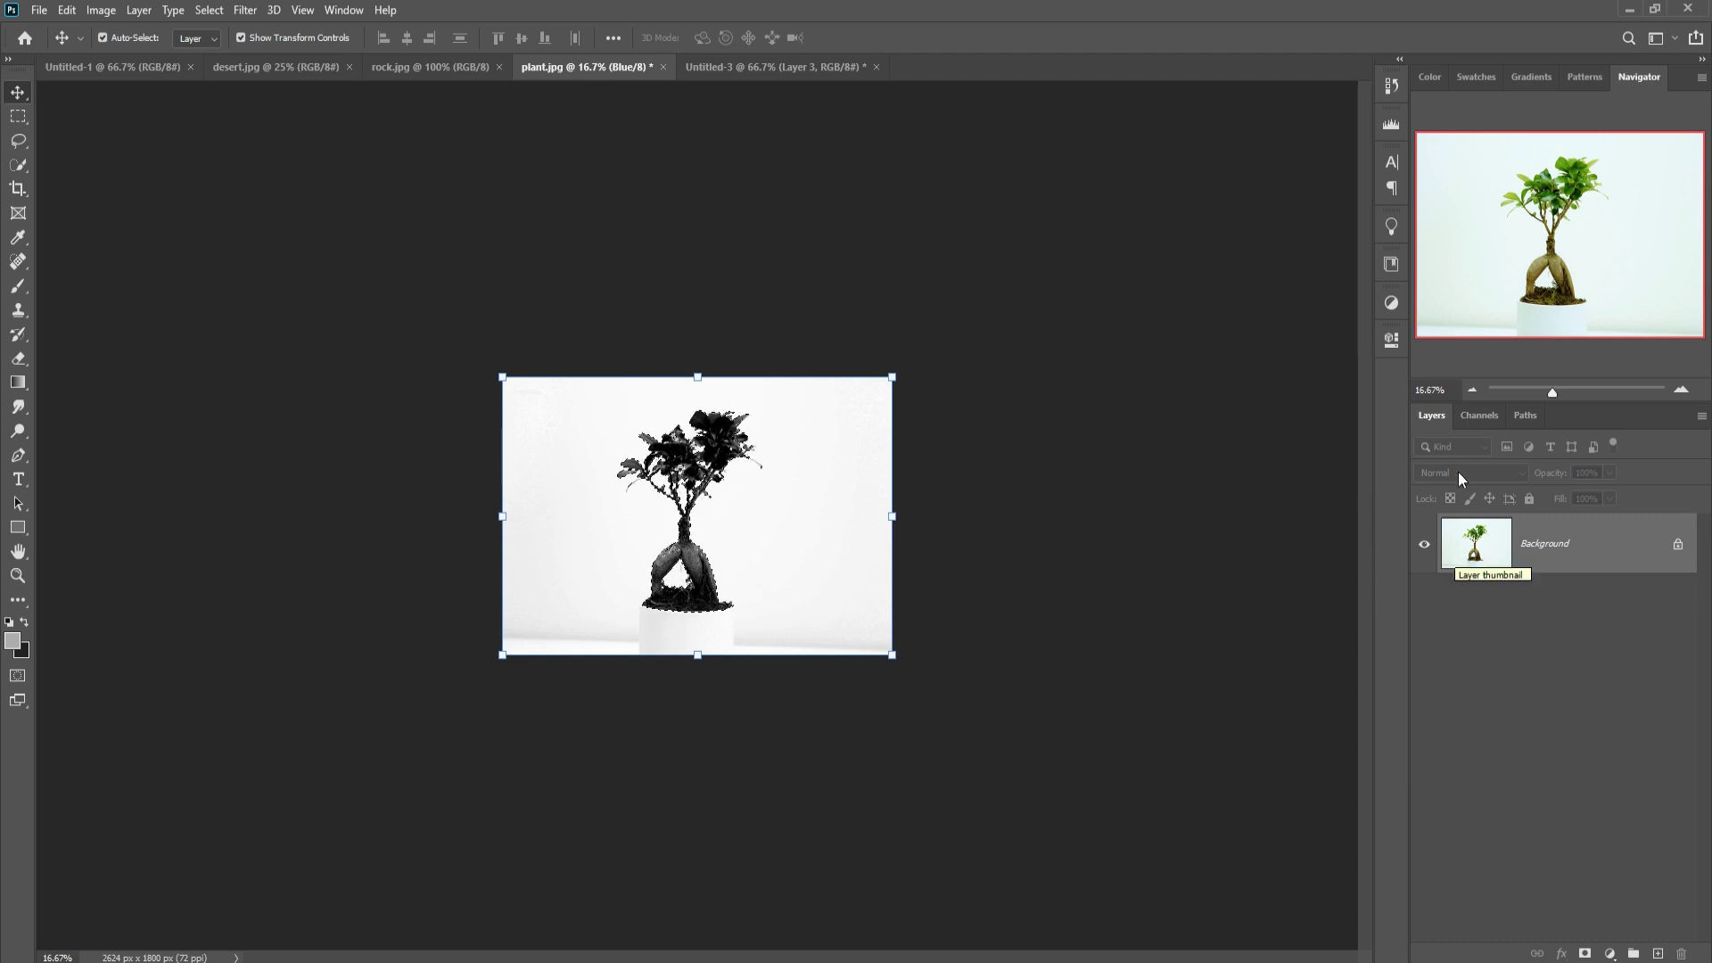
left_click(1478, 416)
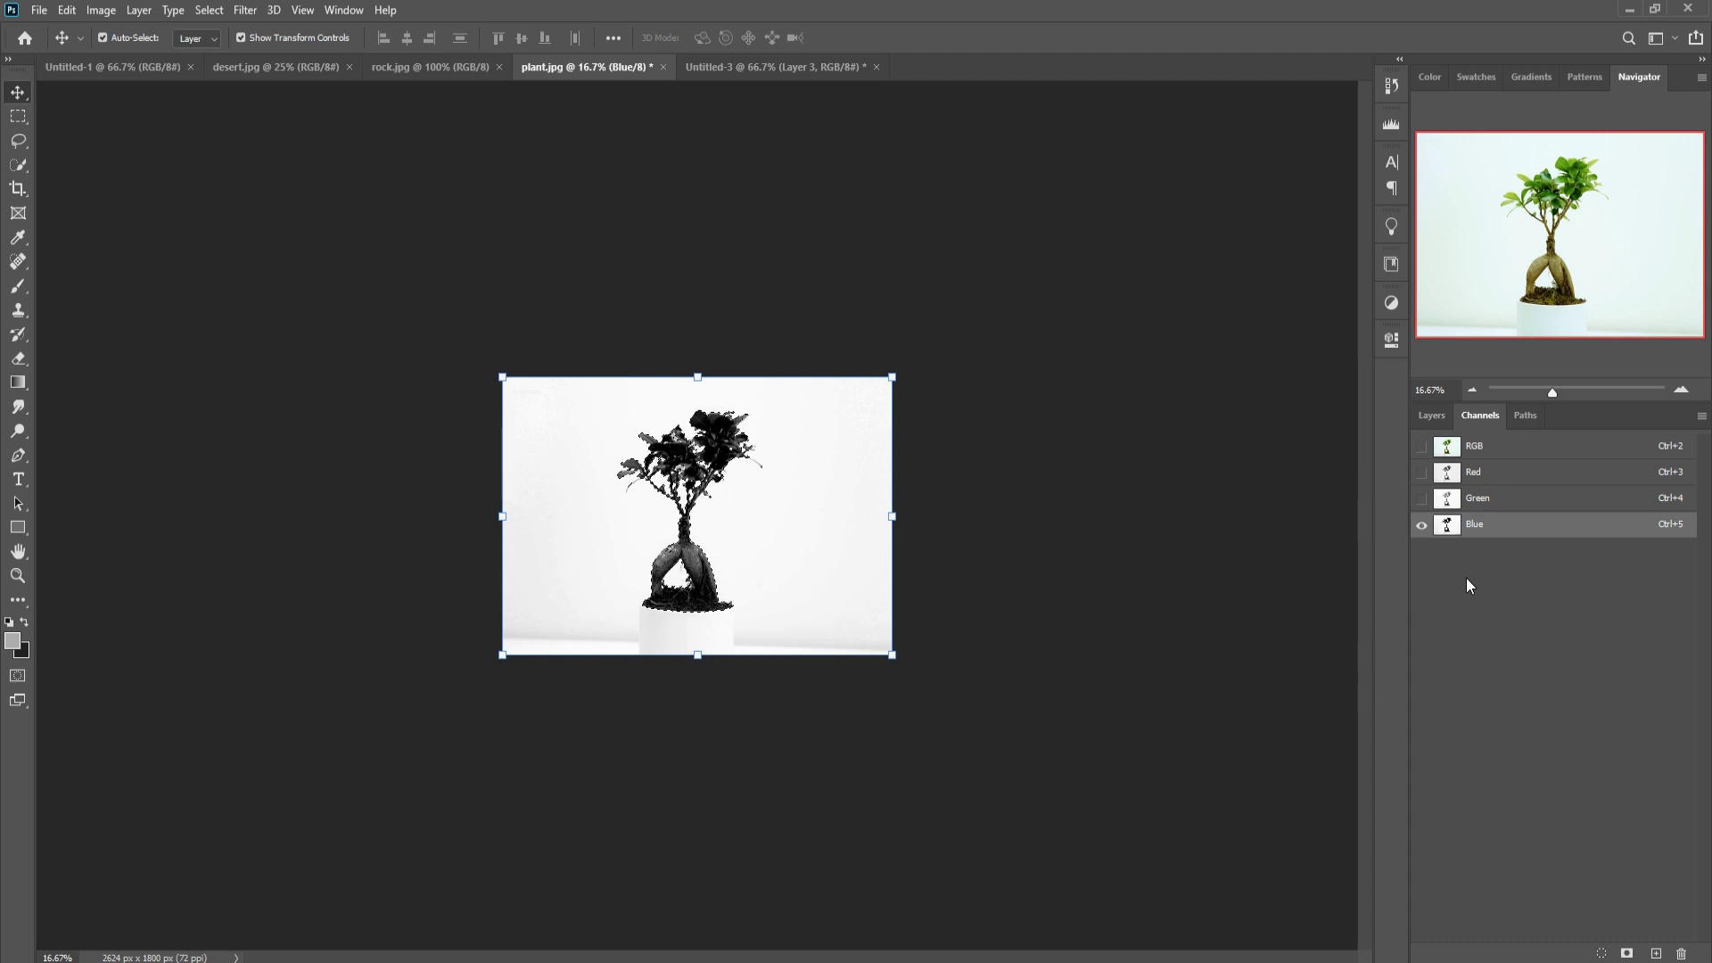
left_click(1432, 417)
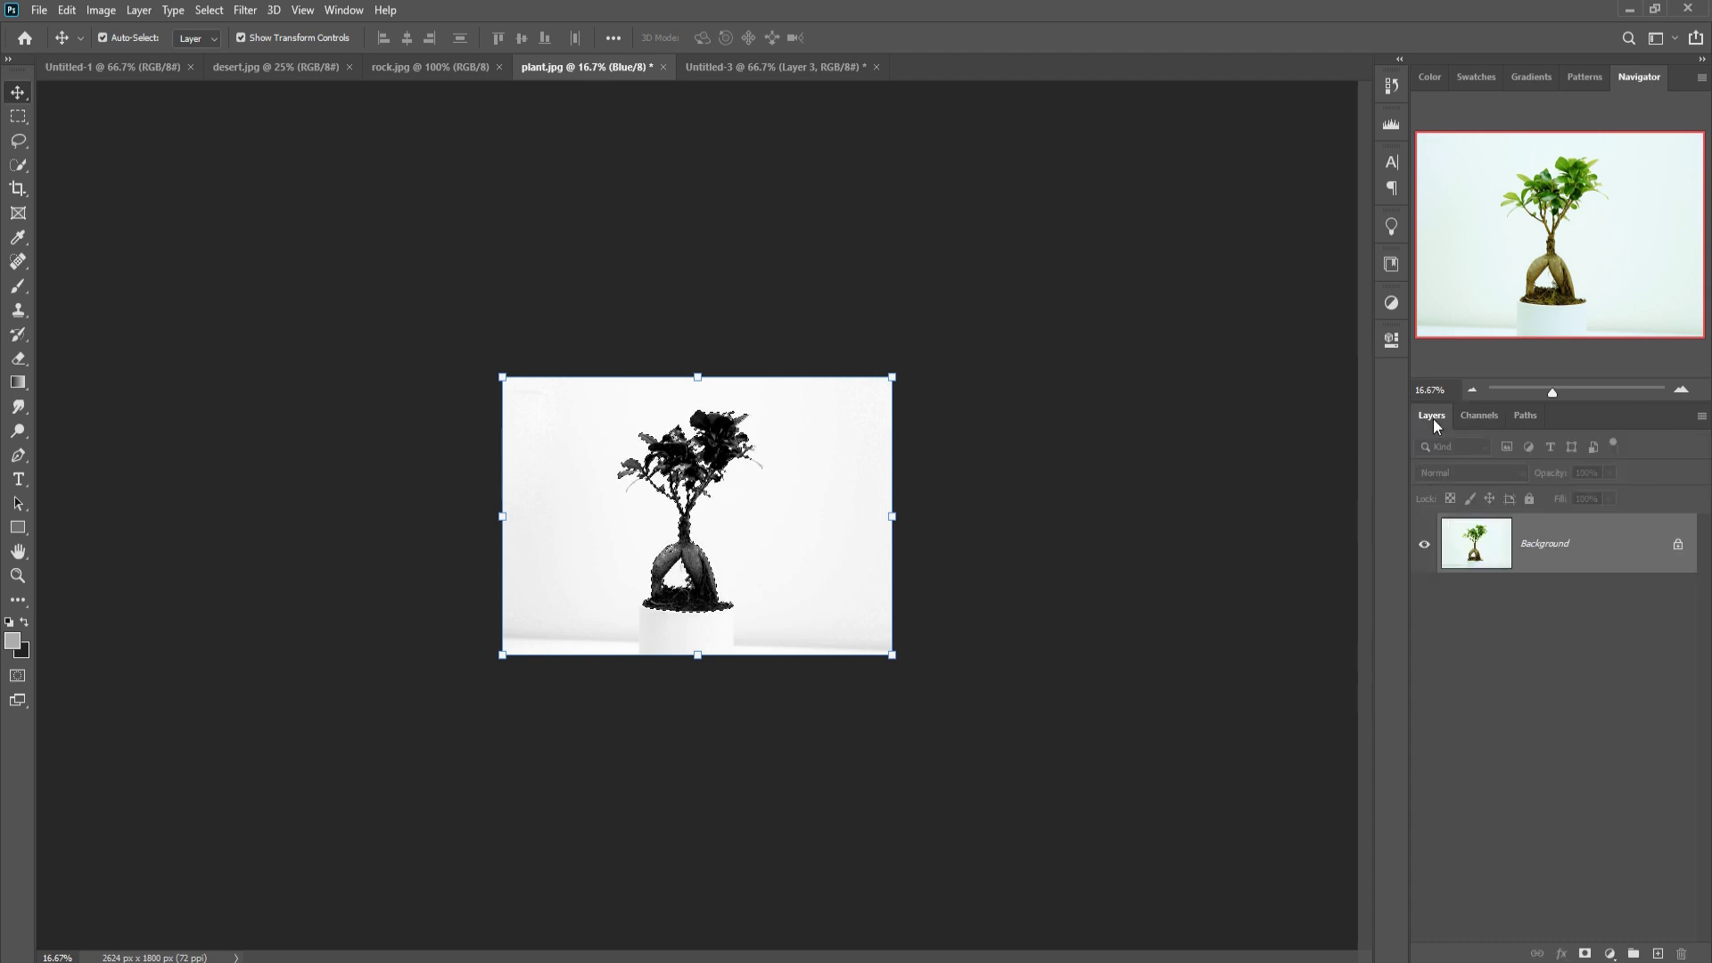
left_click(1479, 415)
left_click(1423, 447)
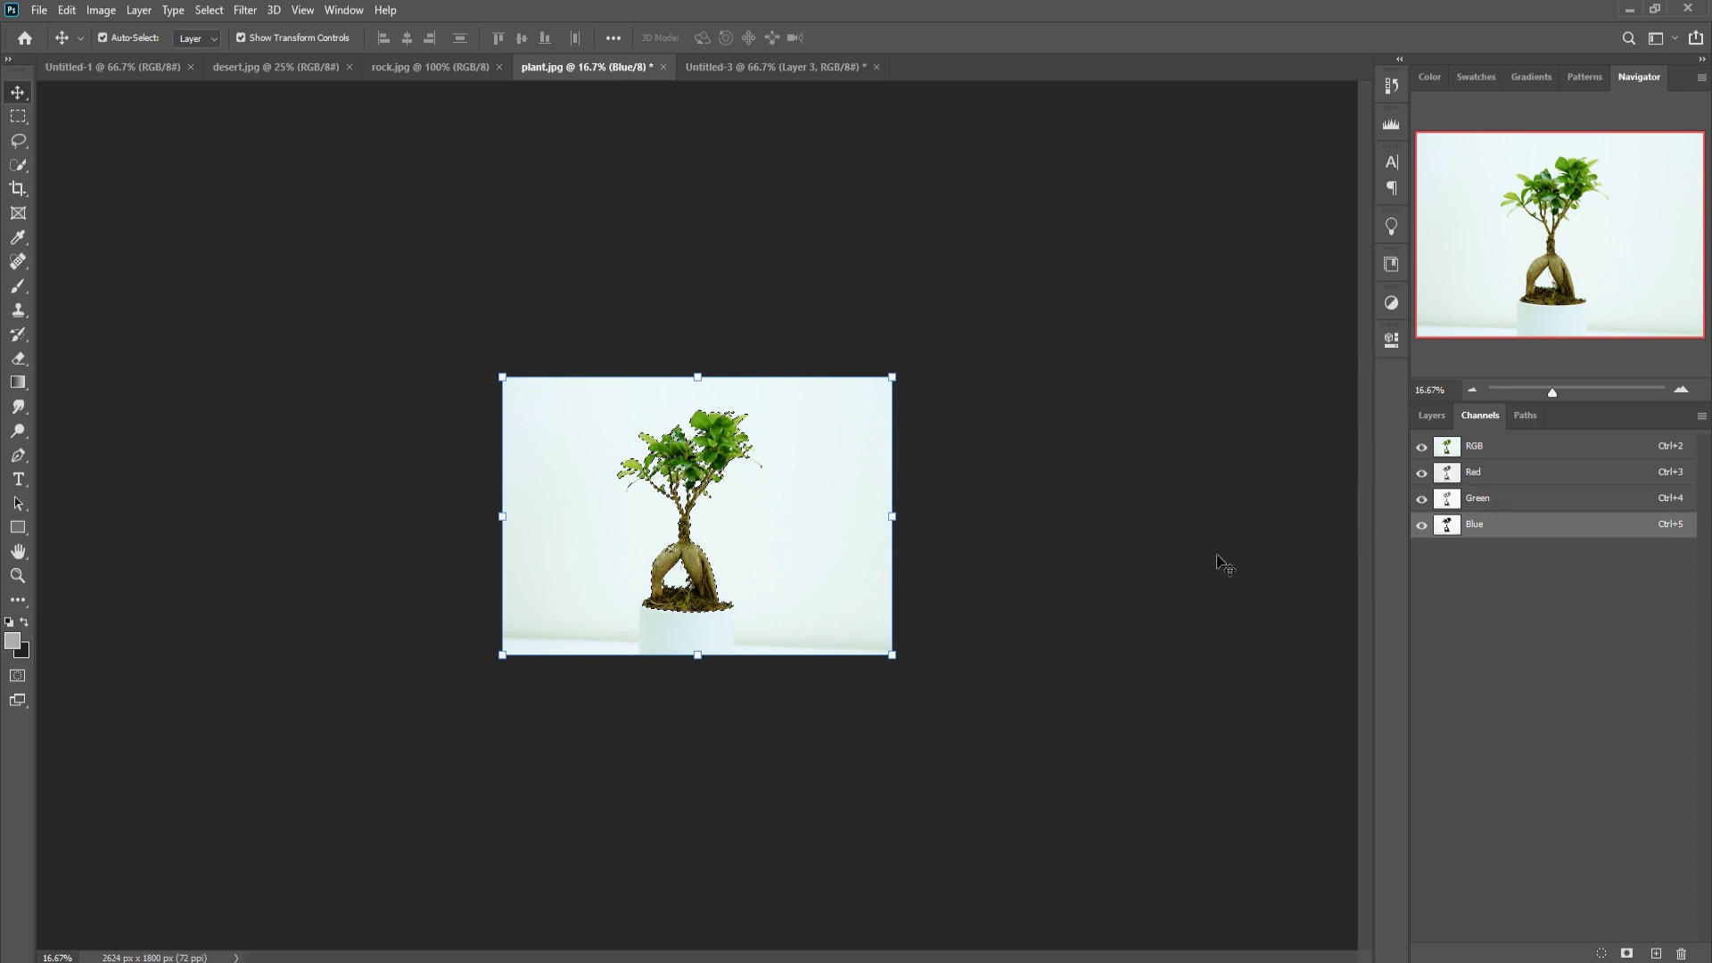
Convert the locked Background of plant.jpg into a regular layer and try copying the selected area to a new layer.
left_click(1430, 416)
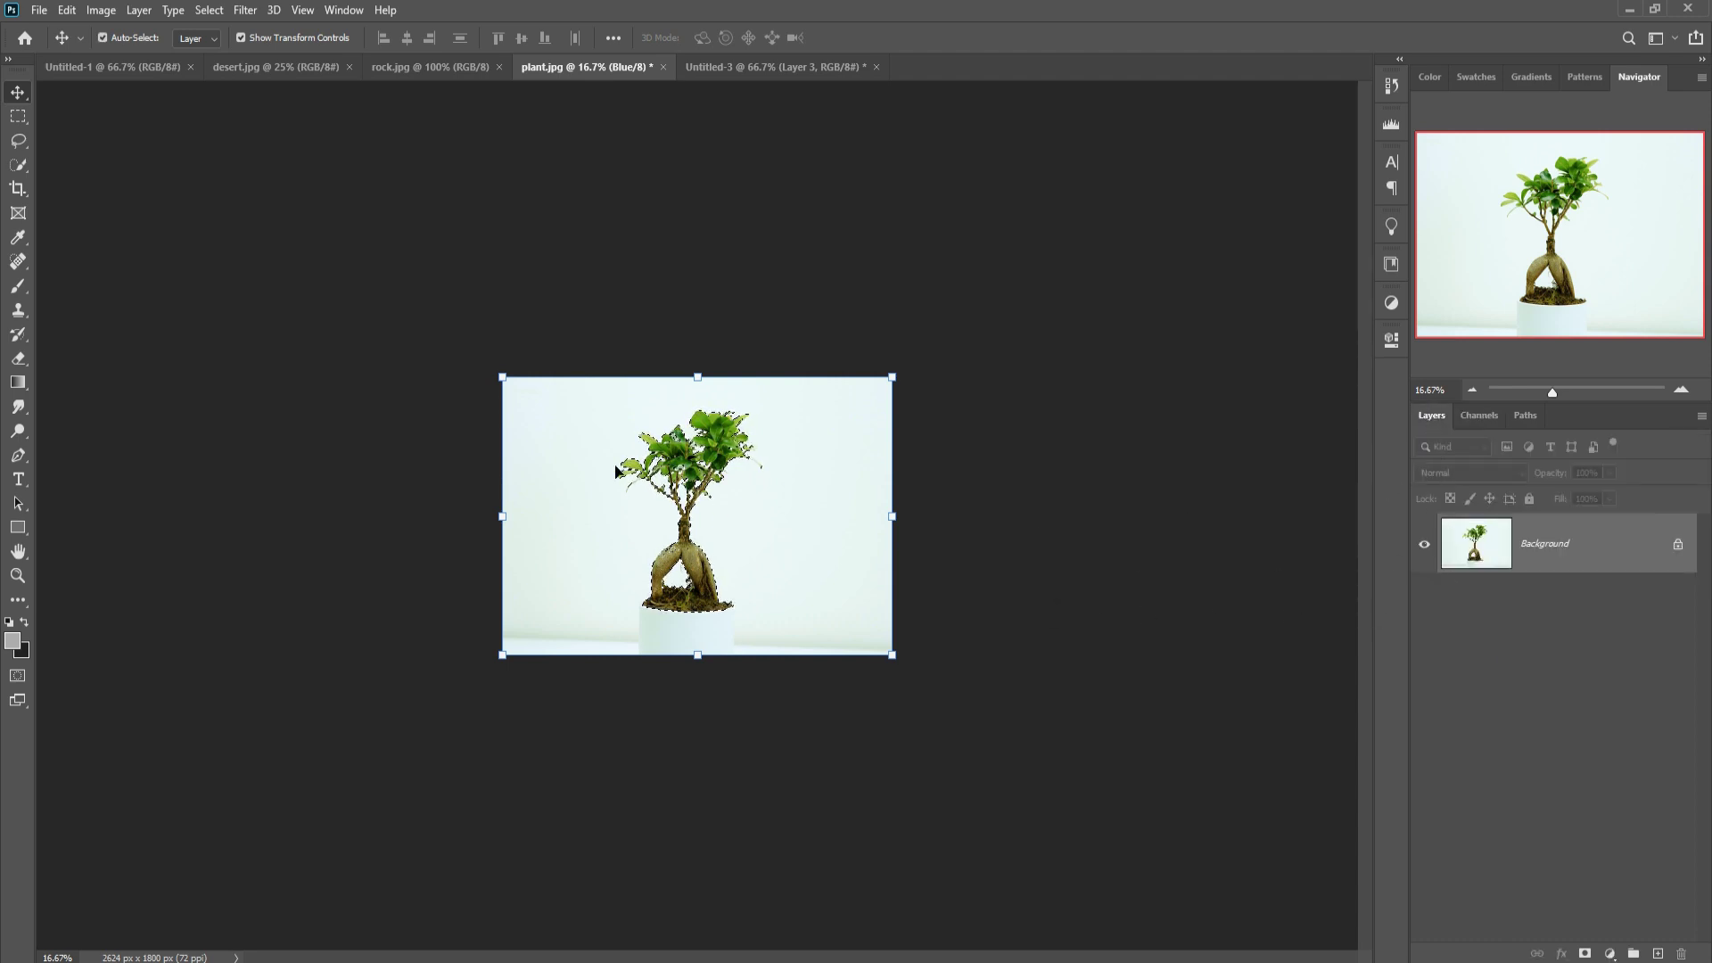
left_click(103, 37)
left_click(1633, 560)
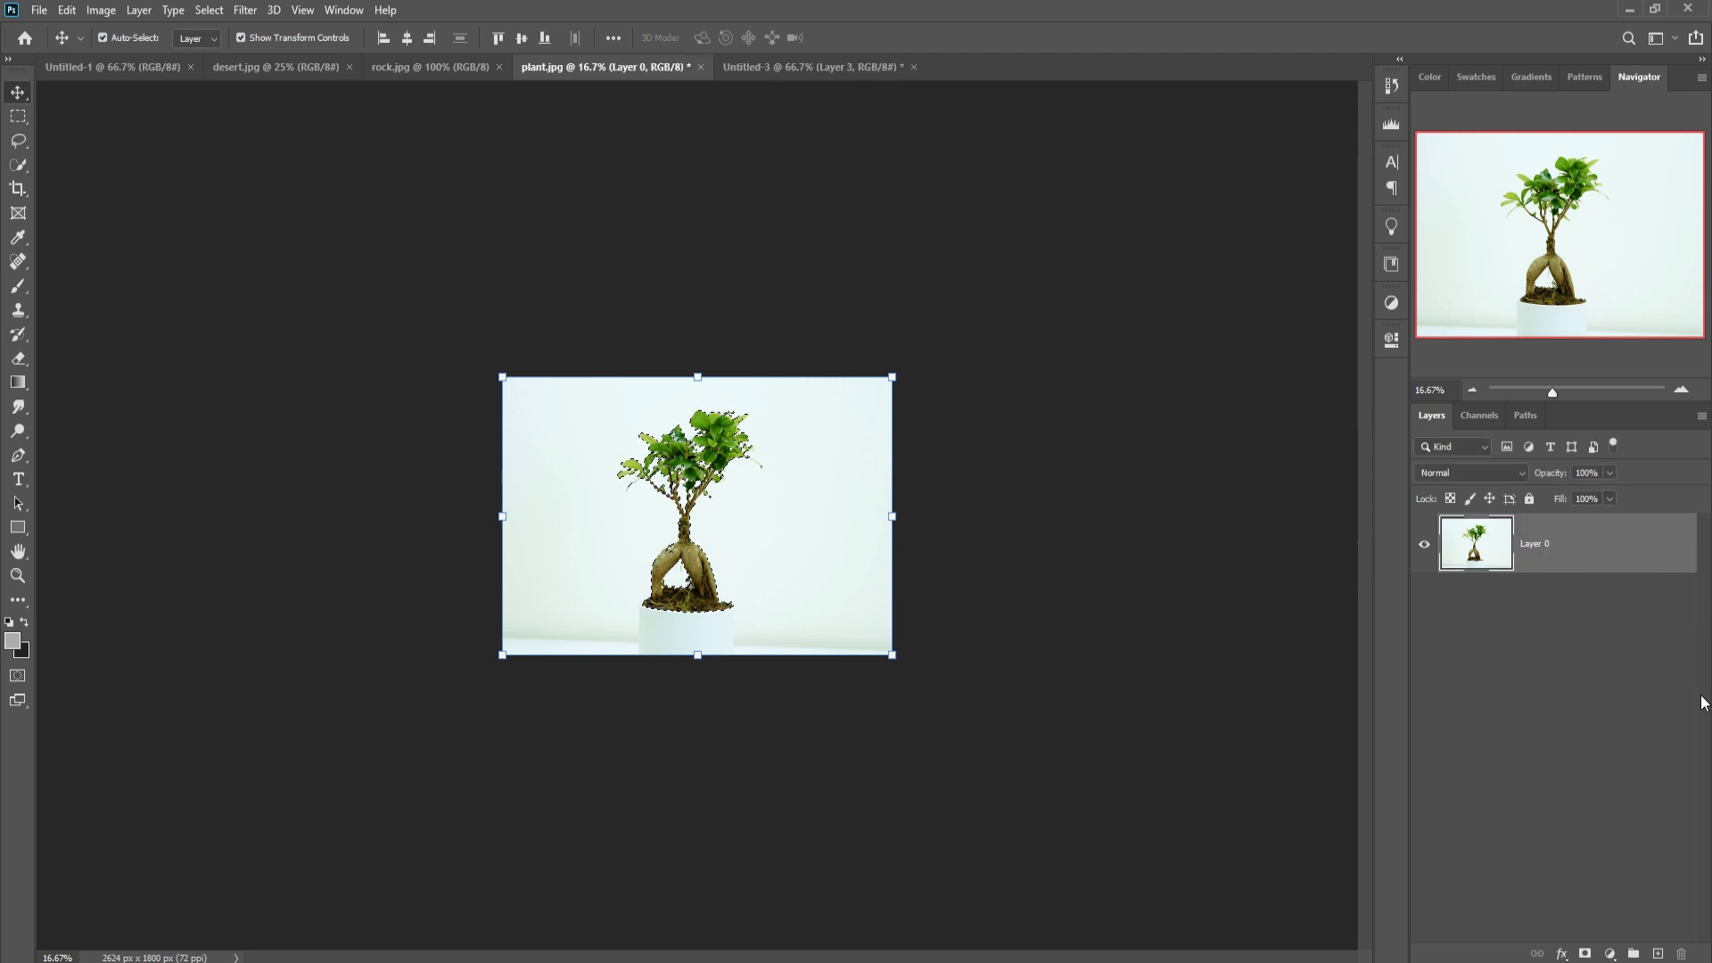
key("ctrl+j")
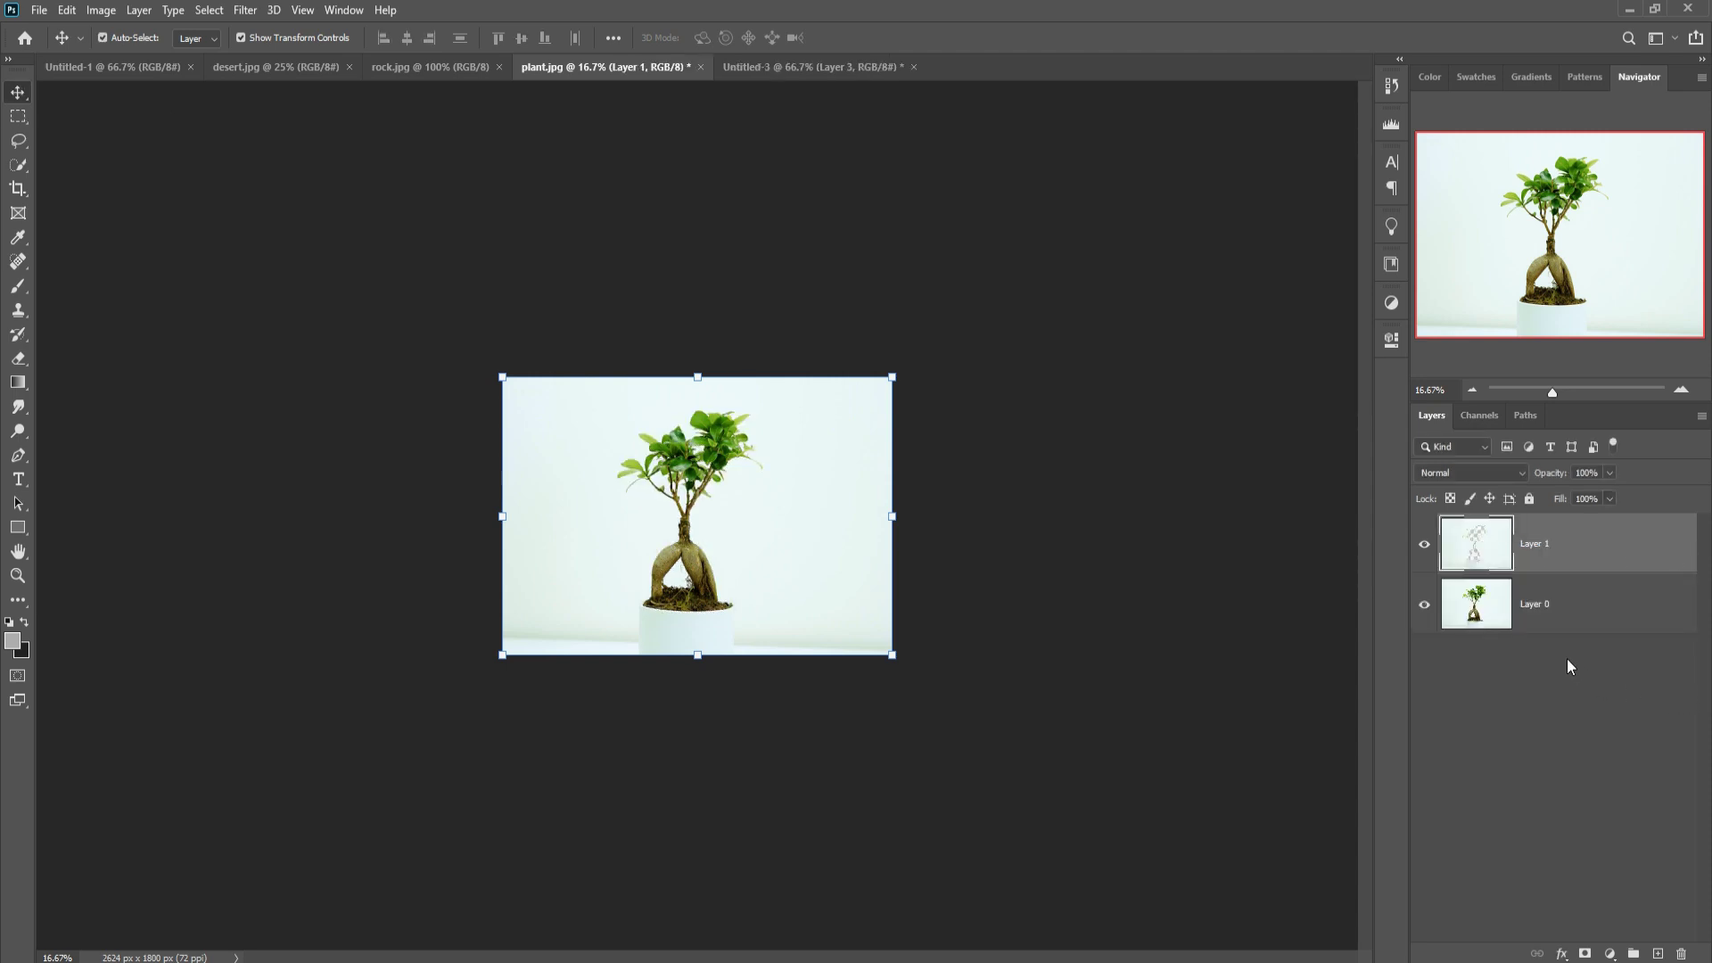
key("ctrl+z")
Invert the selection, copy the plant onto its own layer and hide Layer 0.
left_click(212, 11)
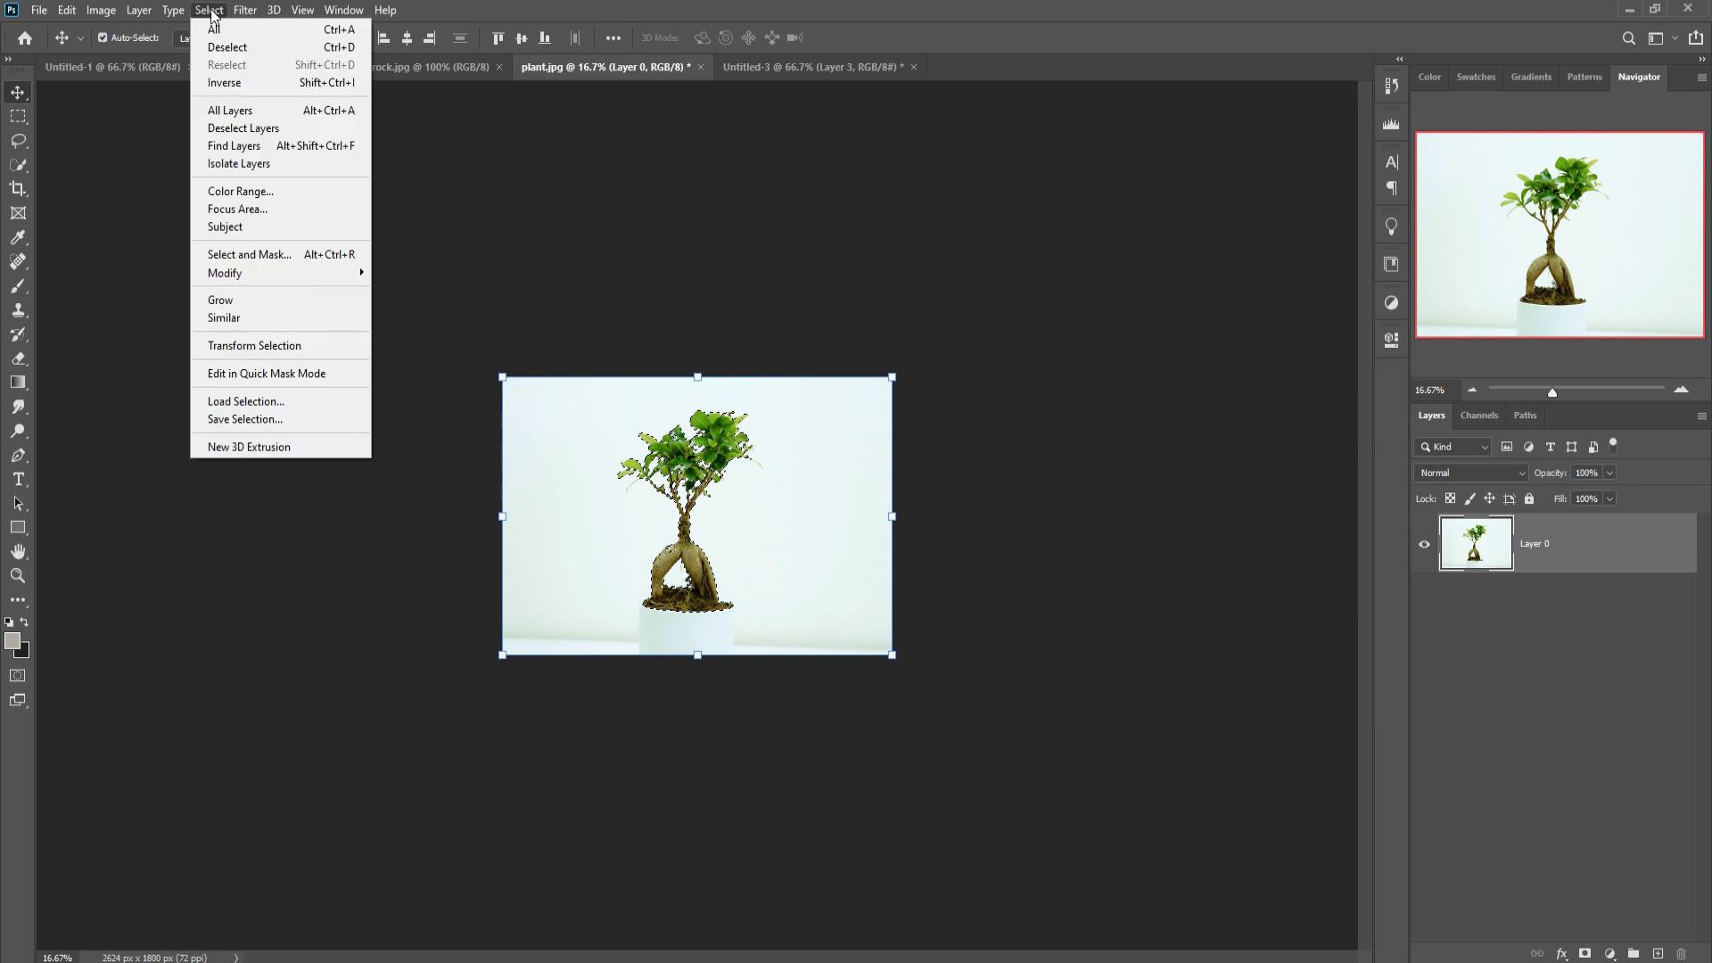
left_click(237, 109)
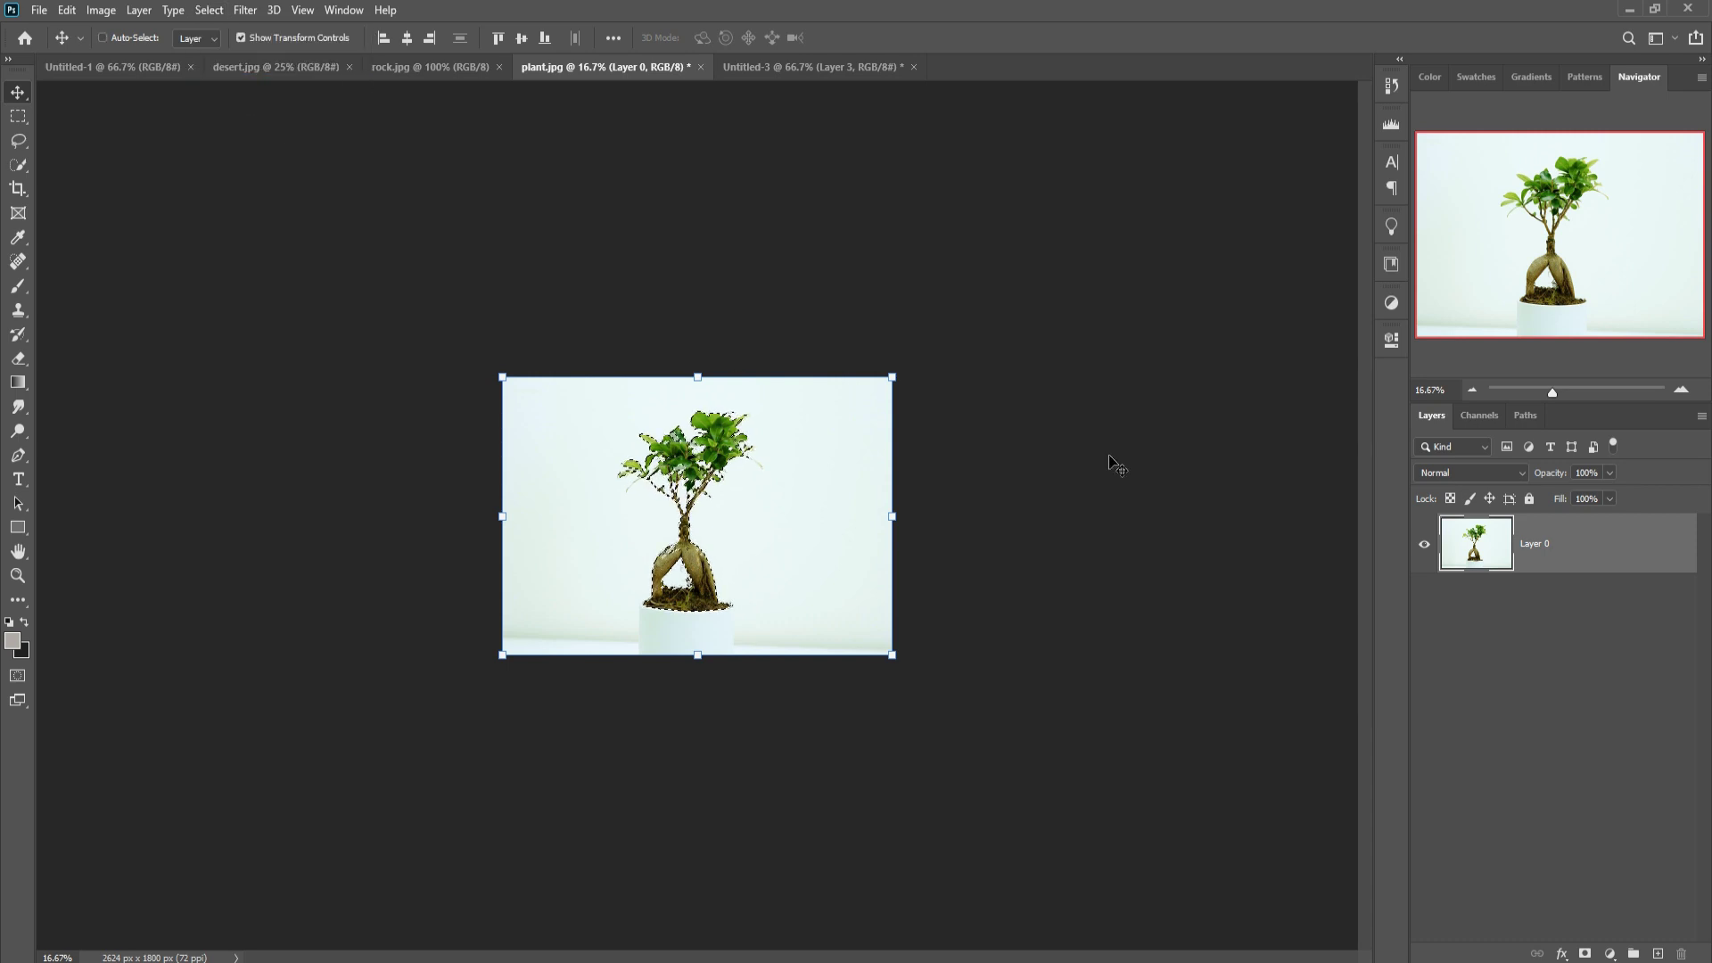
key("ctrl+j")
left_click(1424, 604)
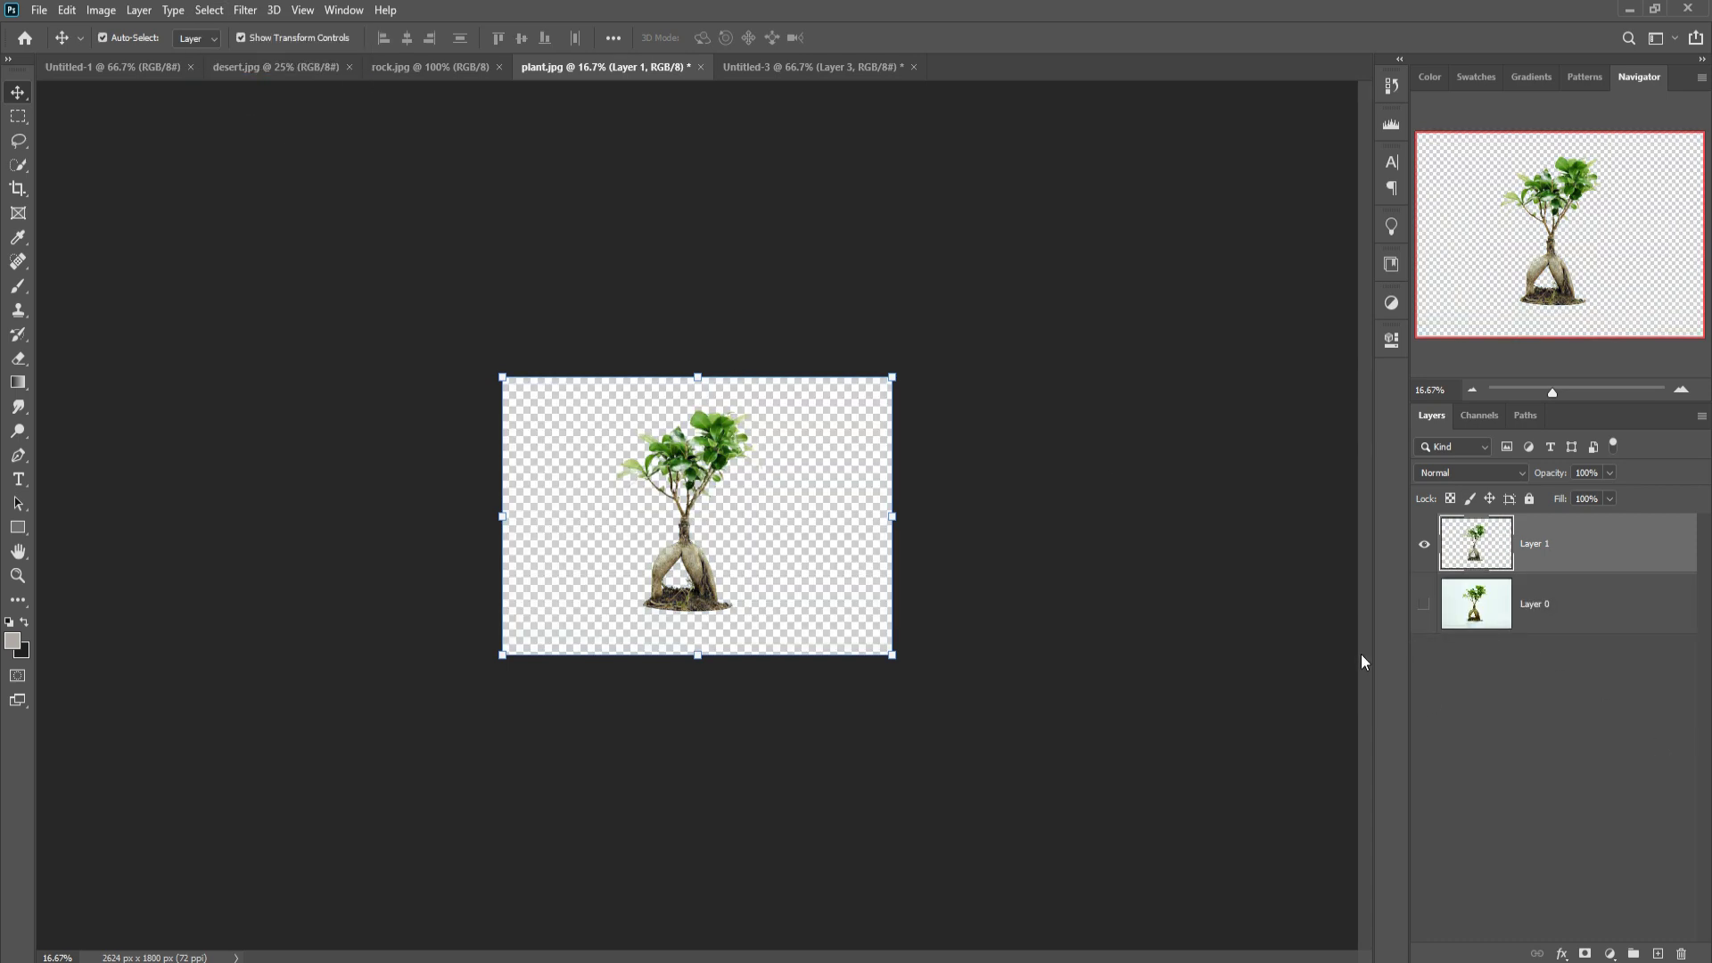
Copy the cut-out plant into Untitled-3, minimize the plant.jpg window and scale the plant down.
left_click_drag(592, 71, 1108, 230)
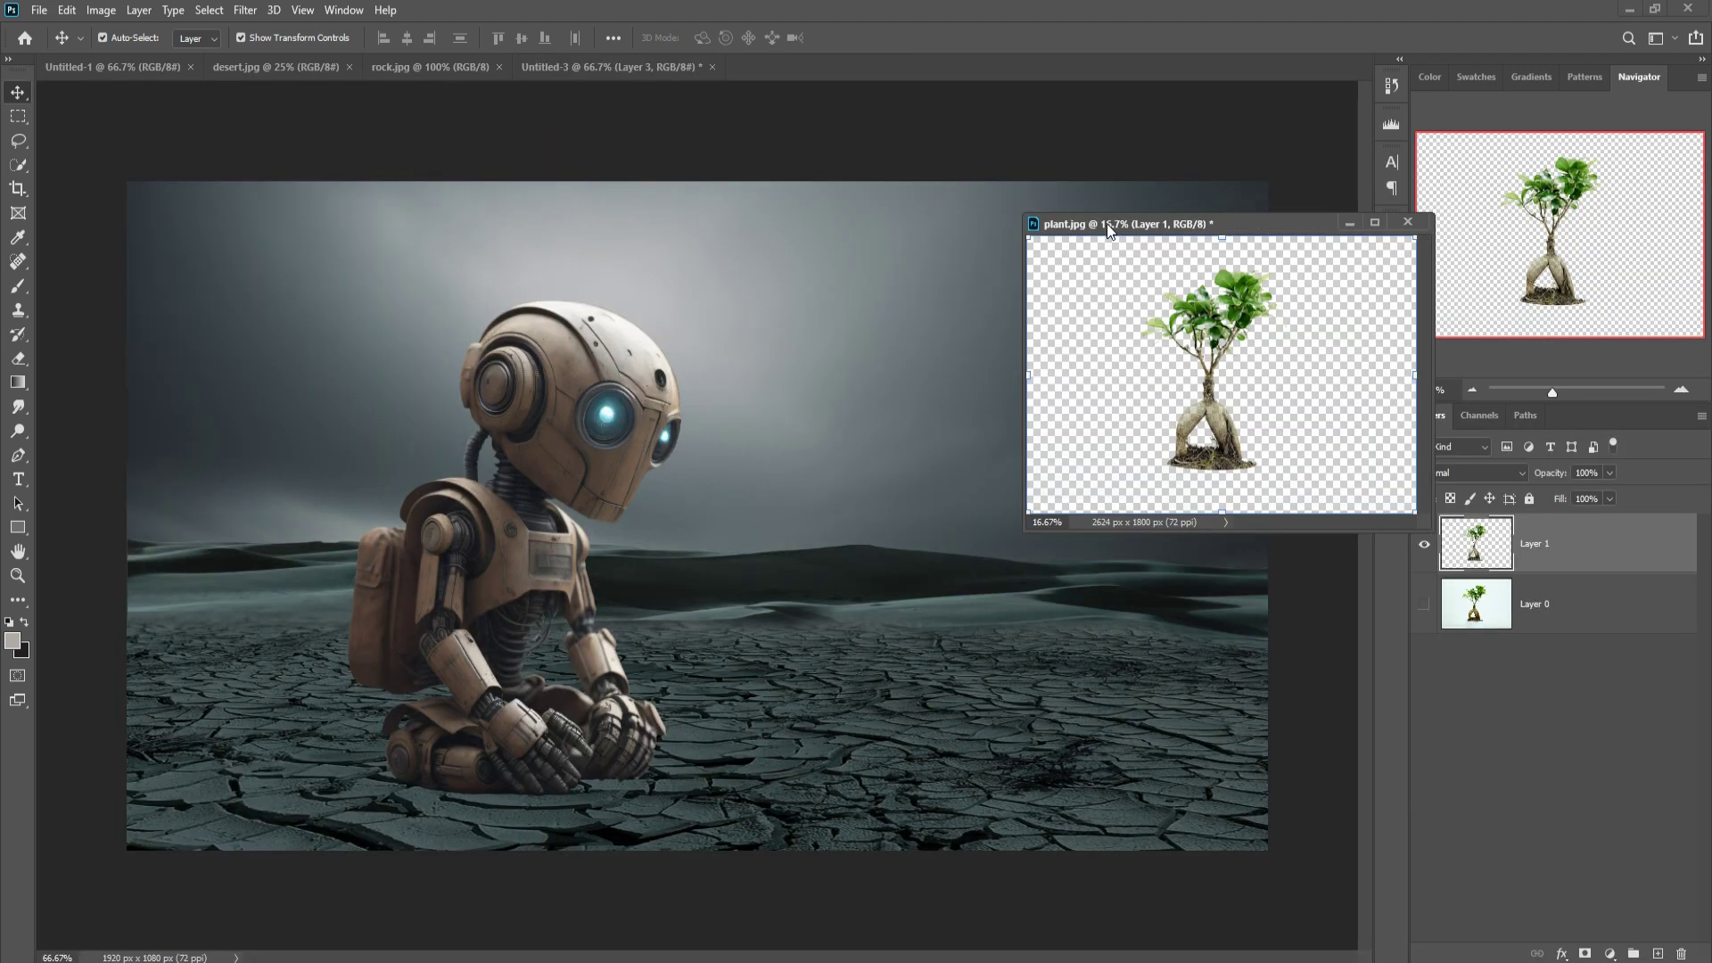
left_click_drag(1202, 426, 827, 604)
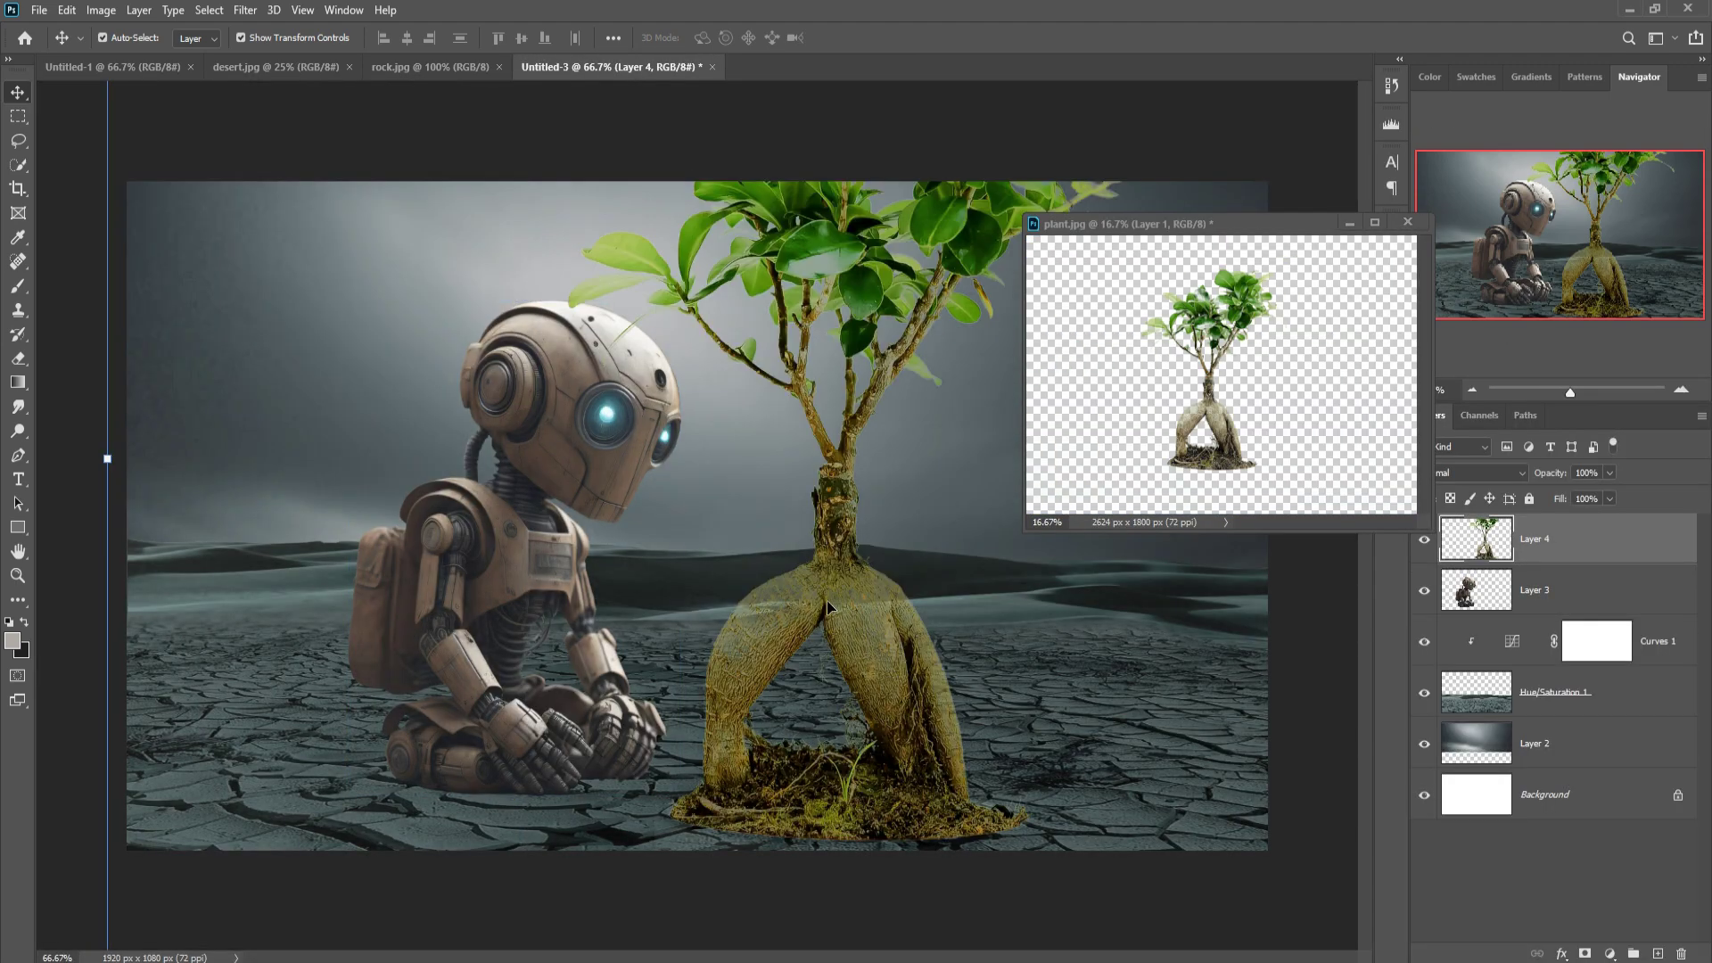
left_click(1350, 222)
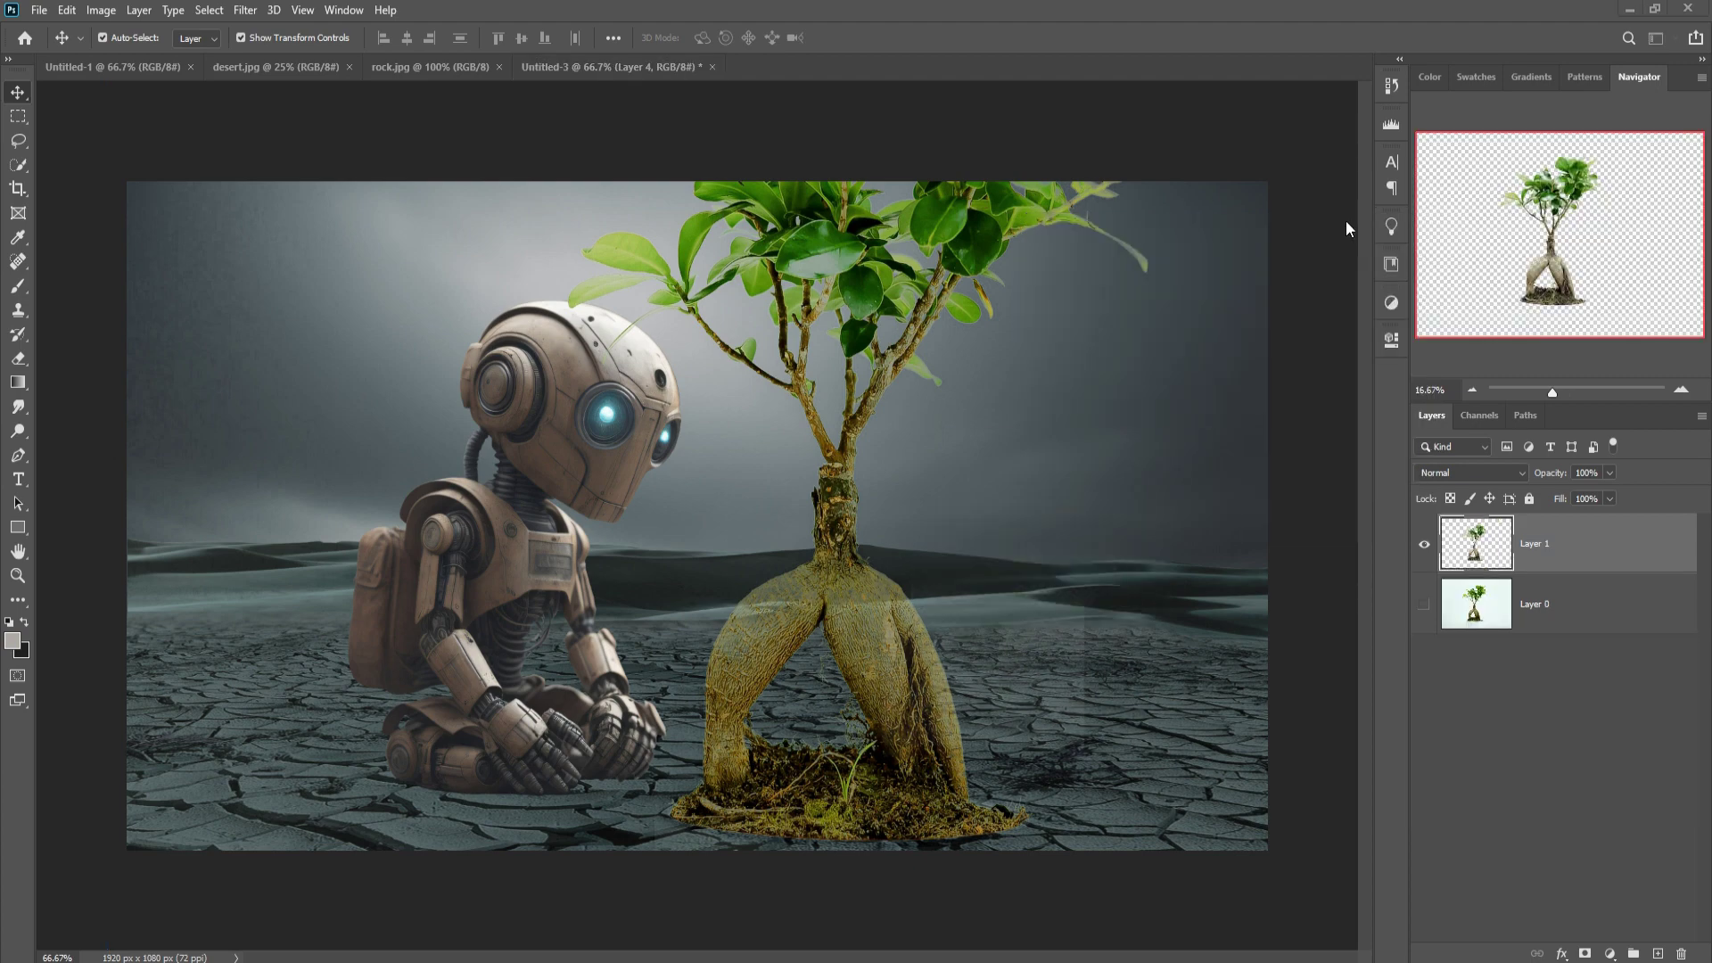
left_click_drag(108, 461, 858, 459)
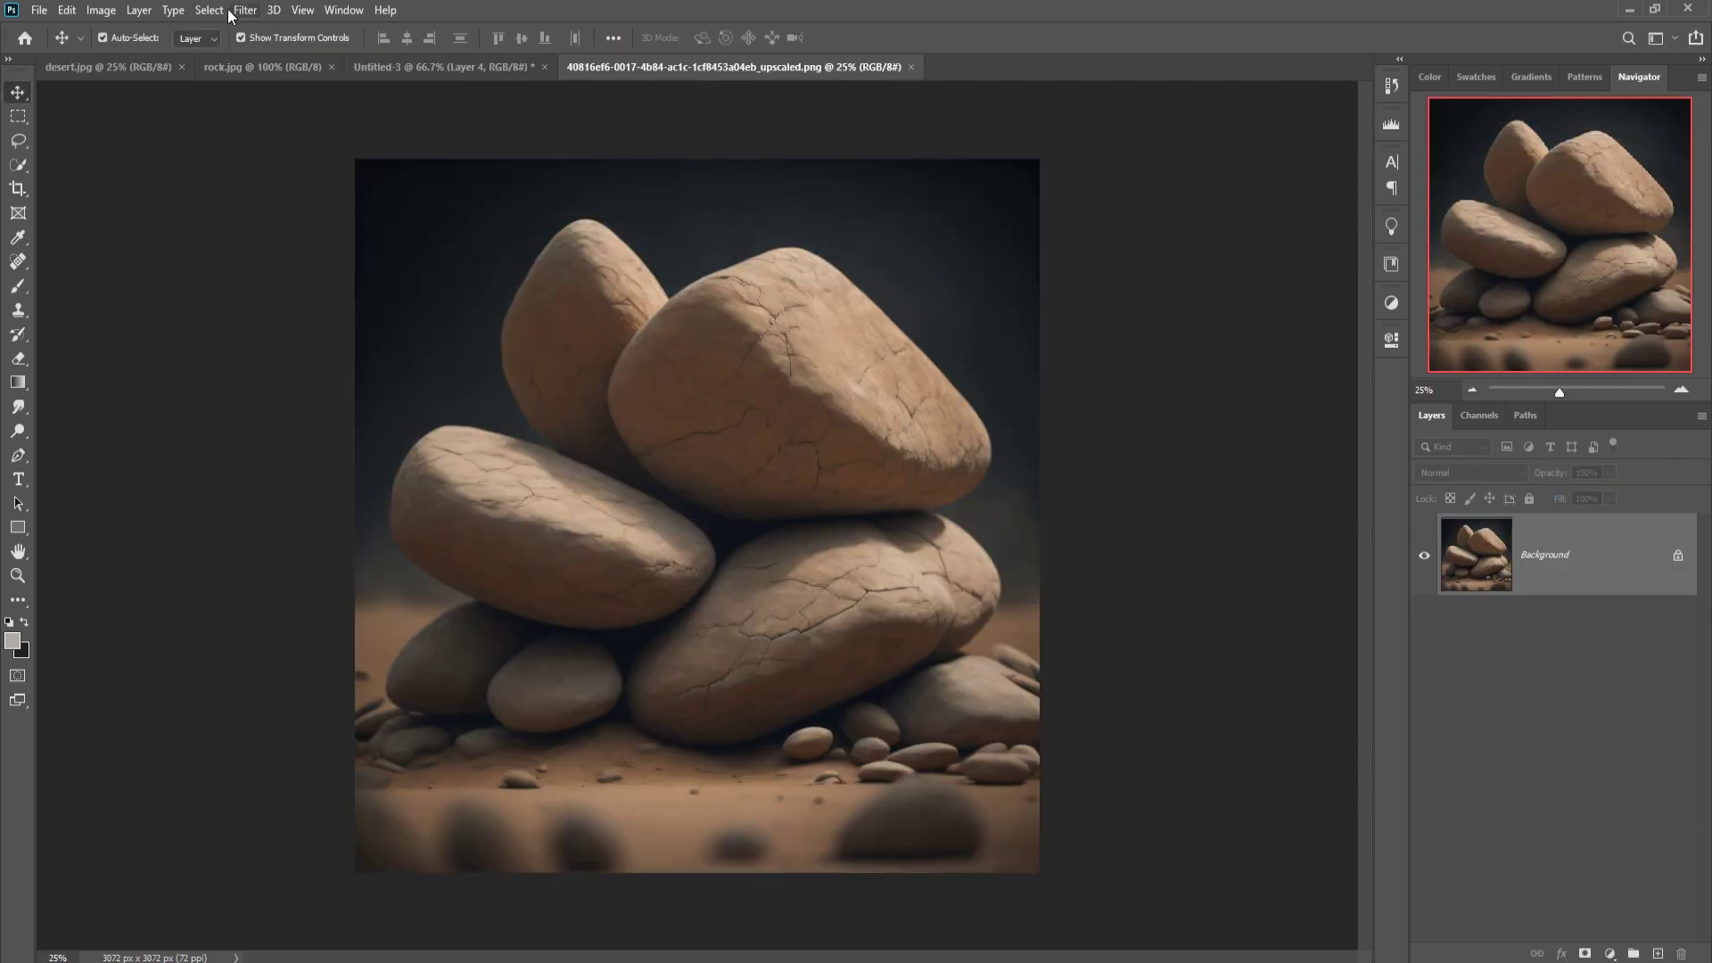
Select the stacked rocks in the upscaled rock image with the Quick Selection tool.
left_click(210, 11)
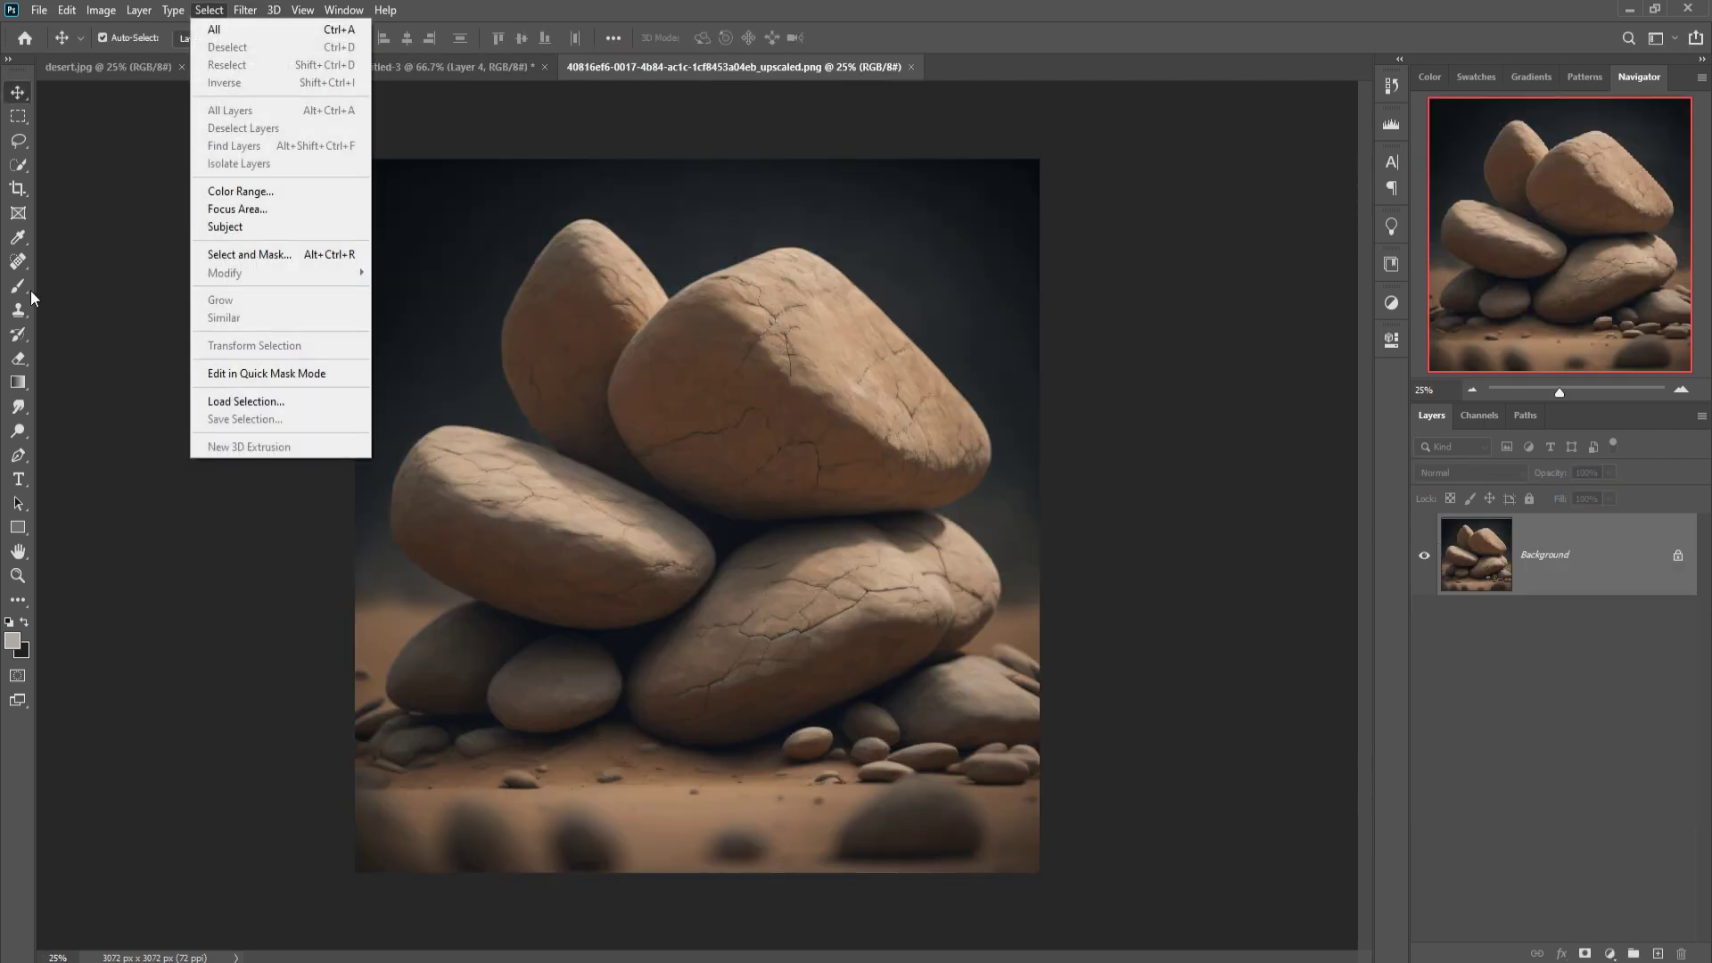
left_click(17, 167)
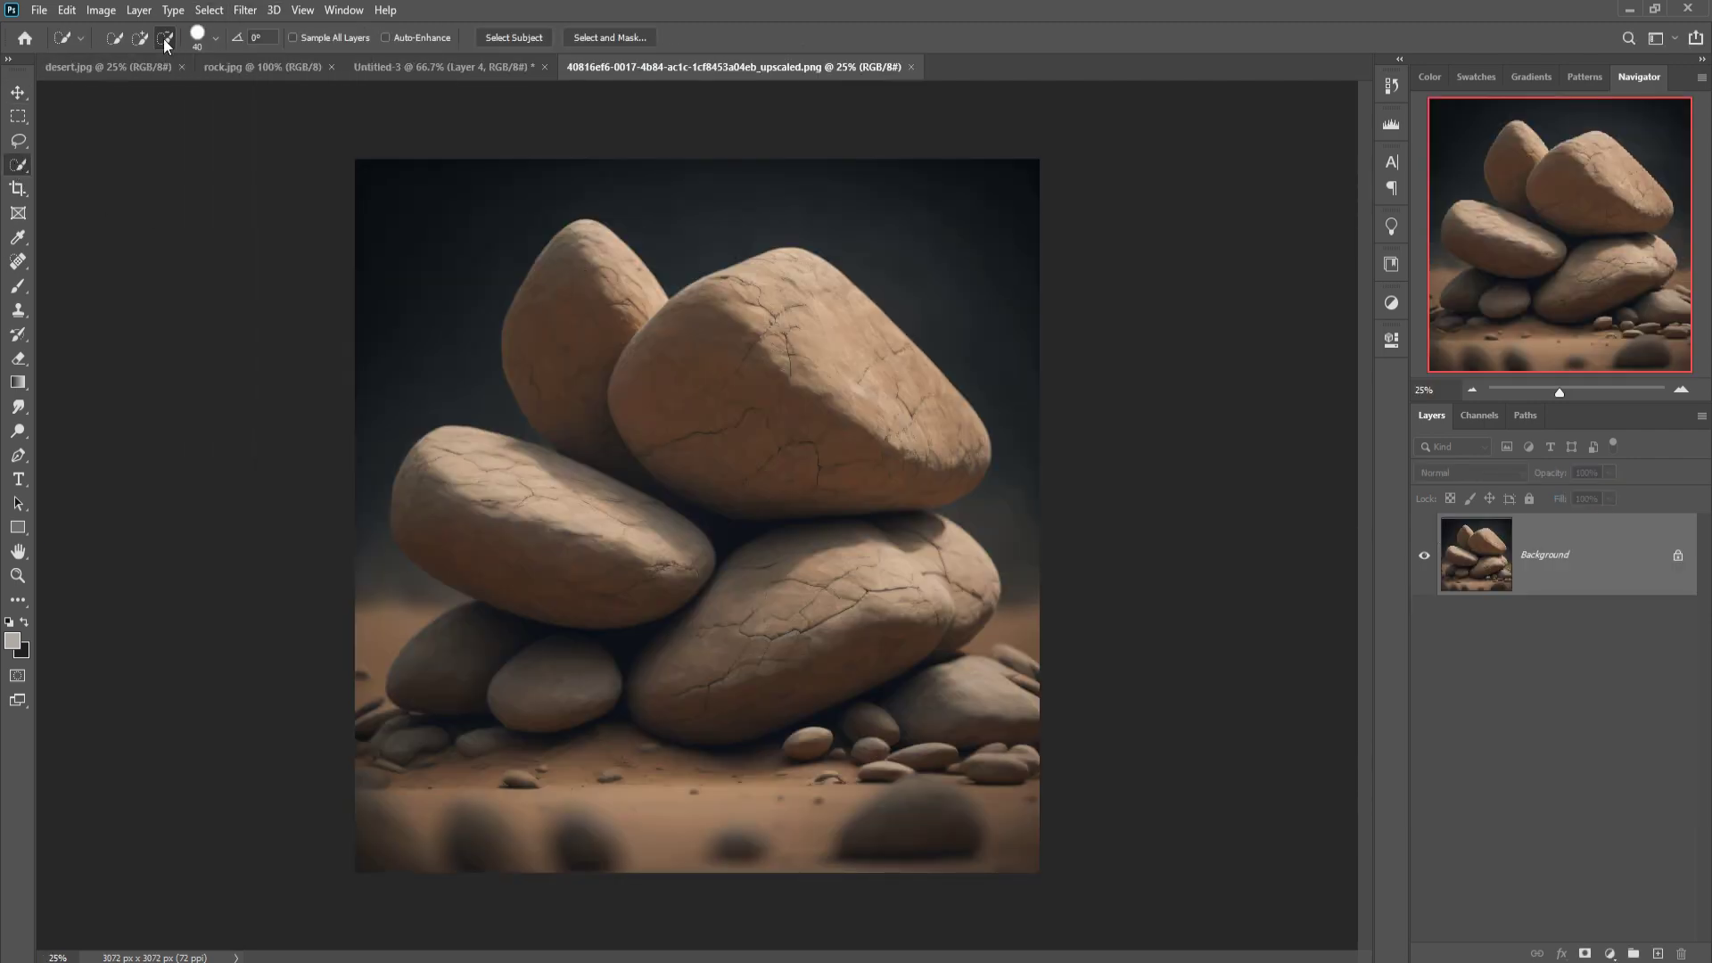
left_click(114, 42)
mouse_move(584, 253)
left_mouse_down()
mouse_move(567, 403)
mouse_move(581, 522)
mouse_move(632, 397)
mouse_move(777, 335)
mouse_move(800, 276)
mouse_move(892, 363)
left_mouse_up()
mouse_move(927, 526)
left_mouse_down()
mouse_move(970, 597)
mouse_move(953, 629)
mouse_move(832, 703)
mouse_move(586, 687)
mouse_move(555, 669)
left_mouse_up()
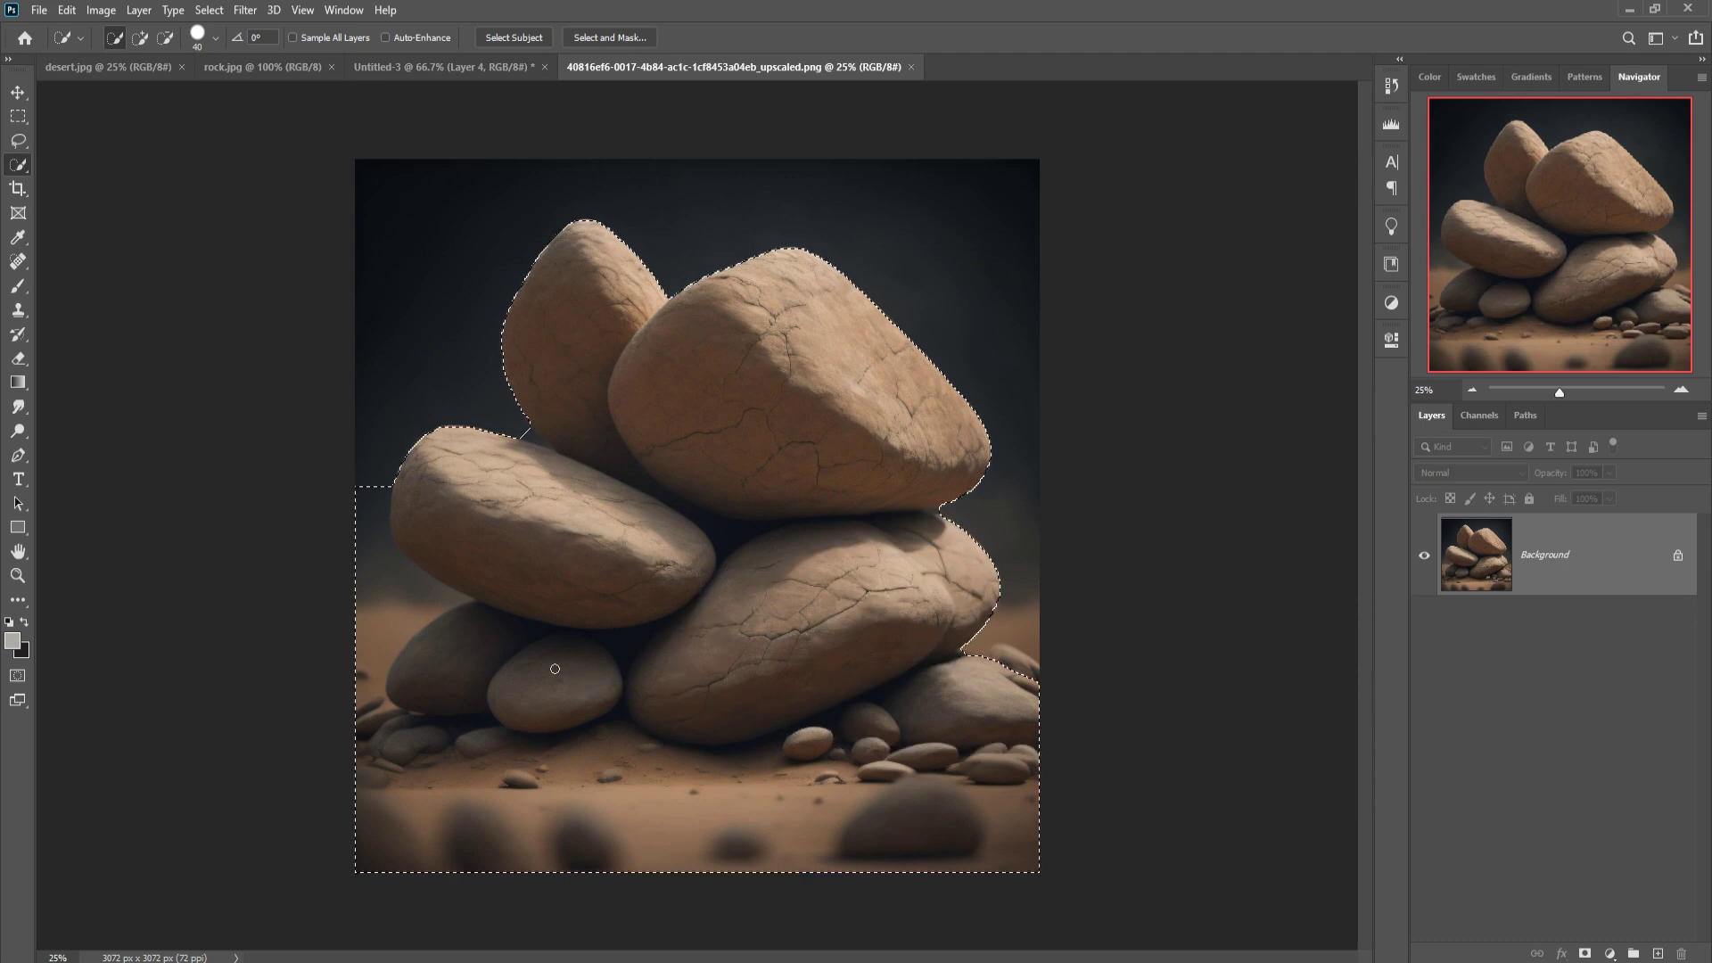
Subtract the background beside the left-hand rocks from the selection, leaving the rock edges outlined.
left_click(165, 38)
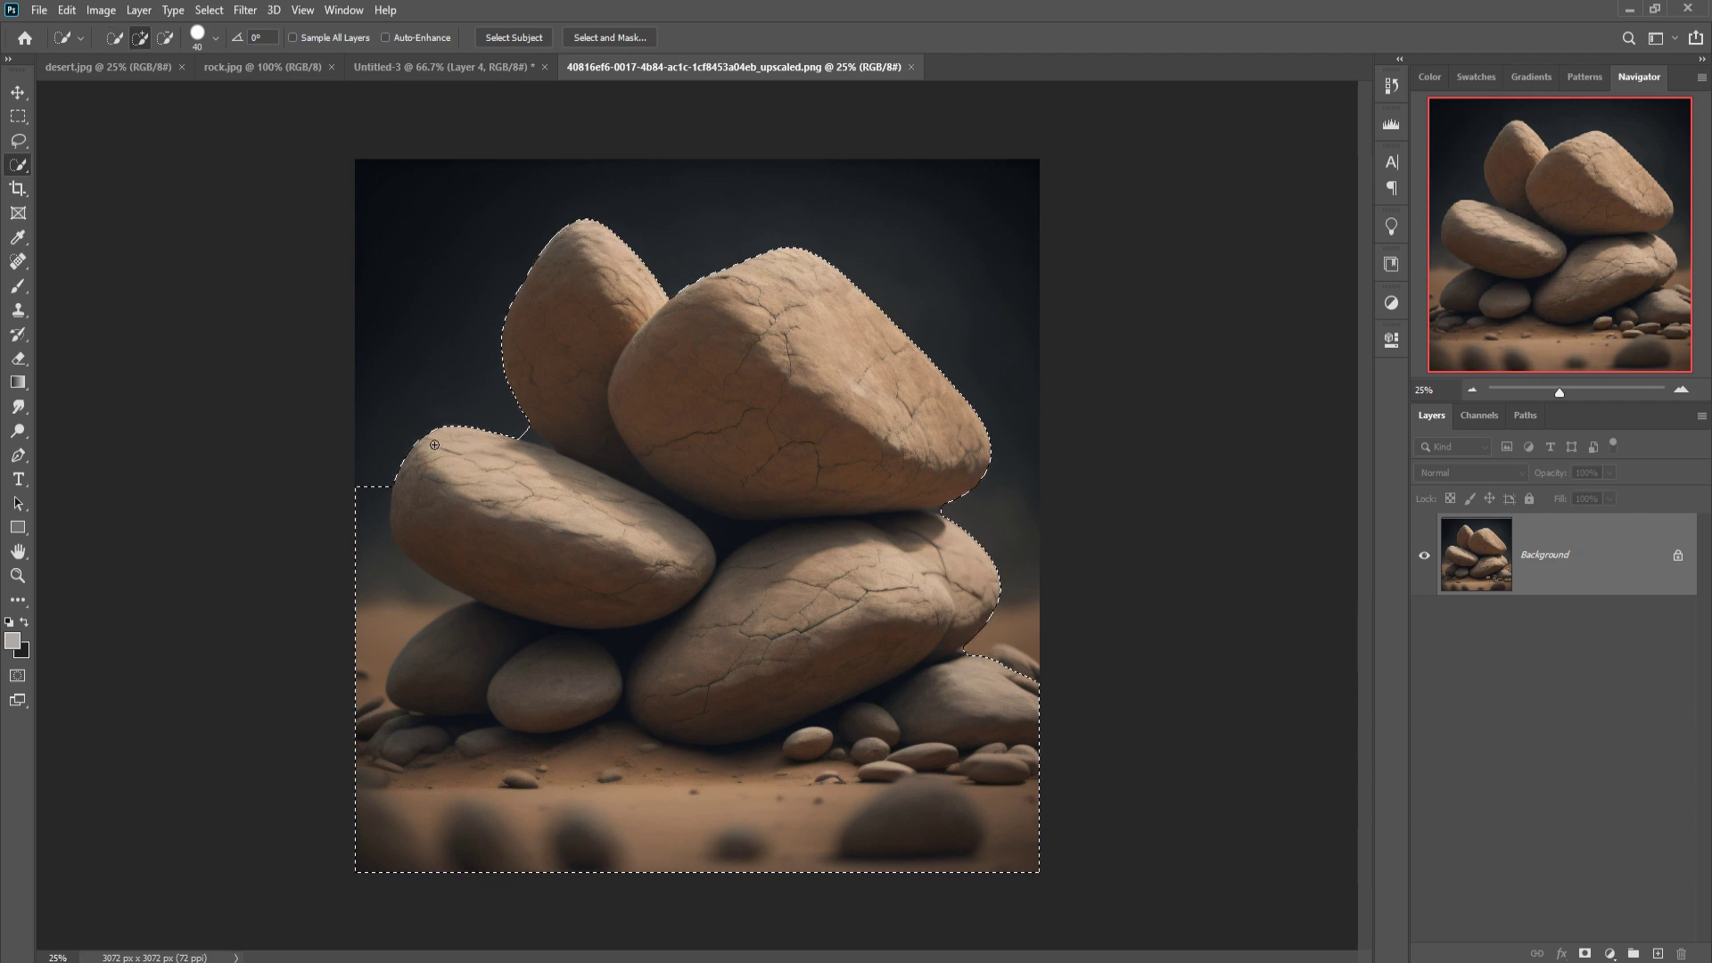
mouse_move(386, 470)
left_mouse_down()
mouse_move(382, 597)
mouse_move(470, 612)
left_mouse_up()
left_click(141, 40)
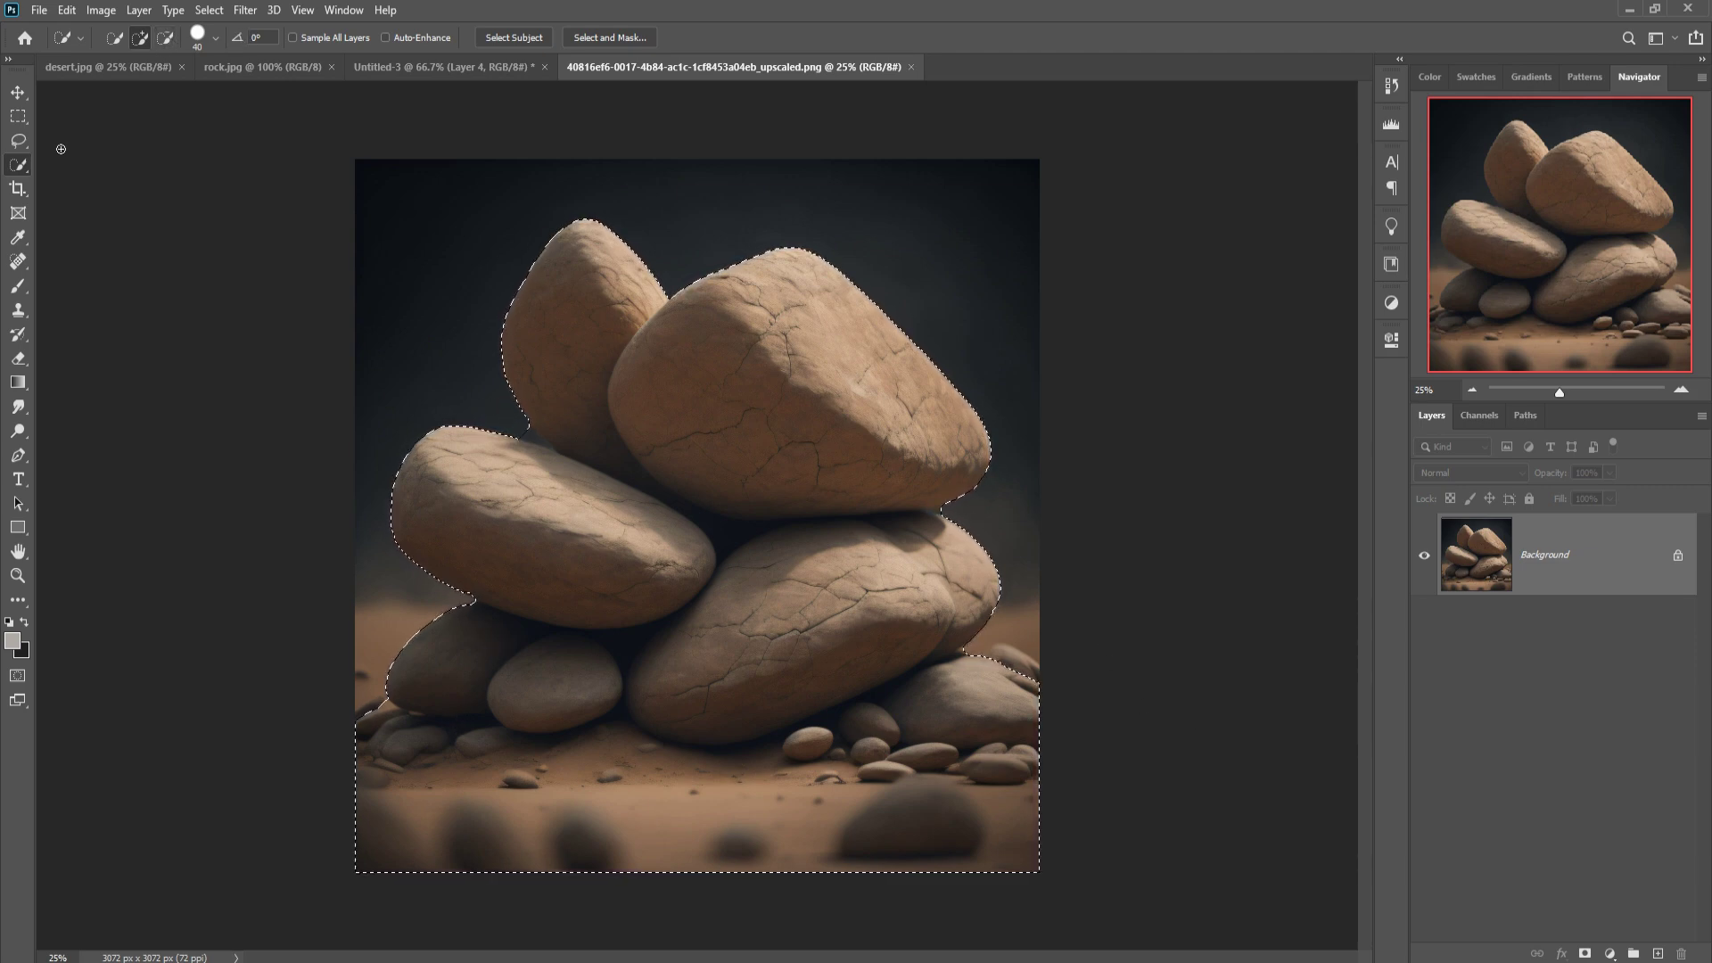
Subtract the leftover background gaps beside the upper-left rock and beside the lower-right rocks from the selection with the Lasso tool.
left_click(19, 147)
left_click(156, 37)
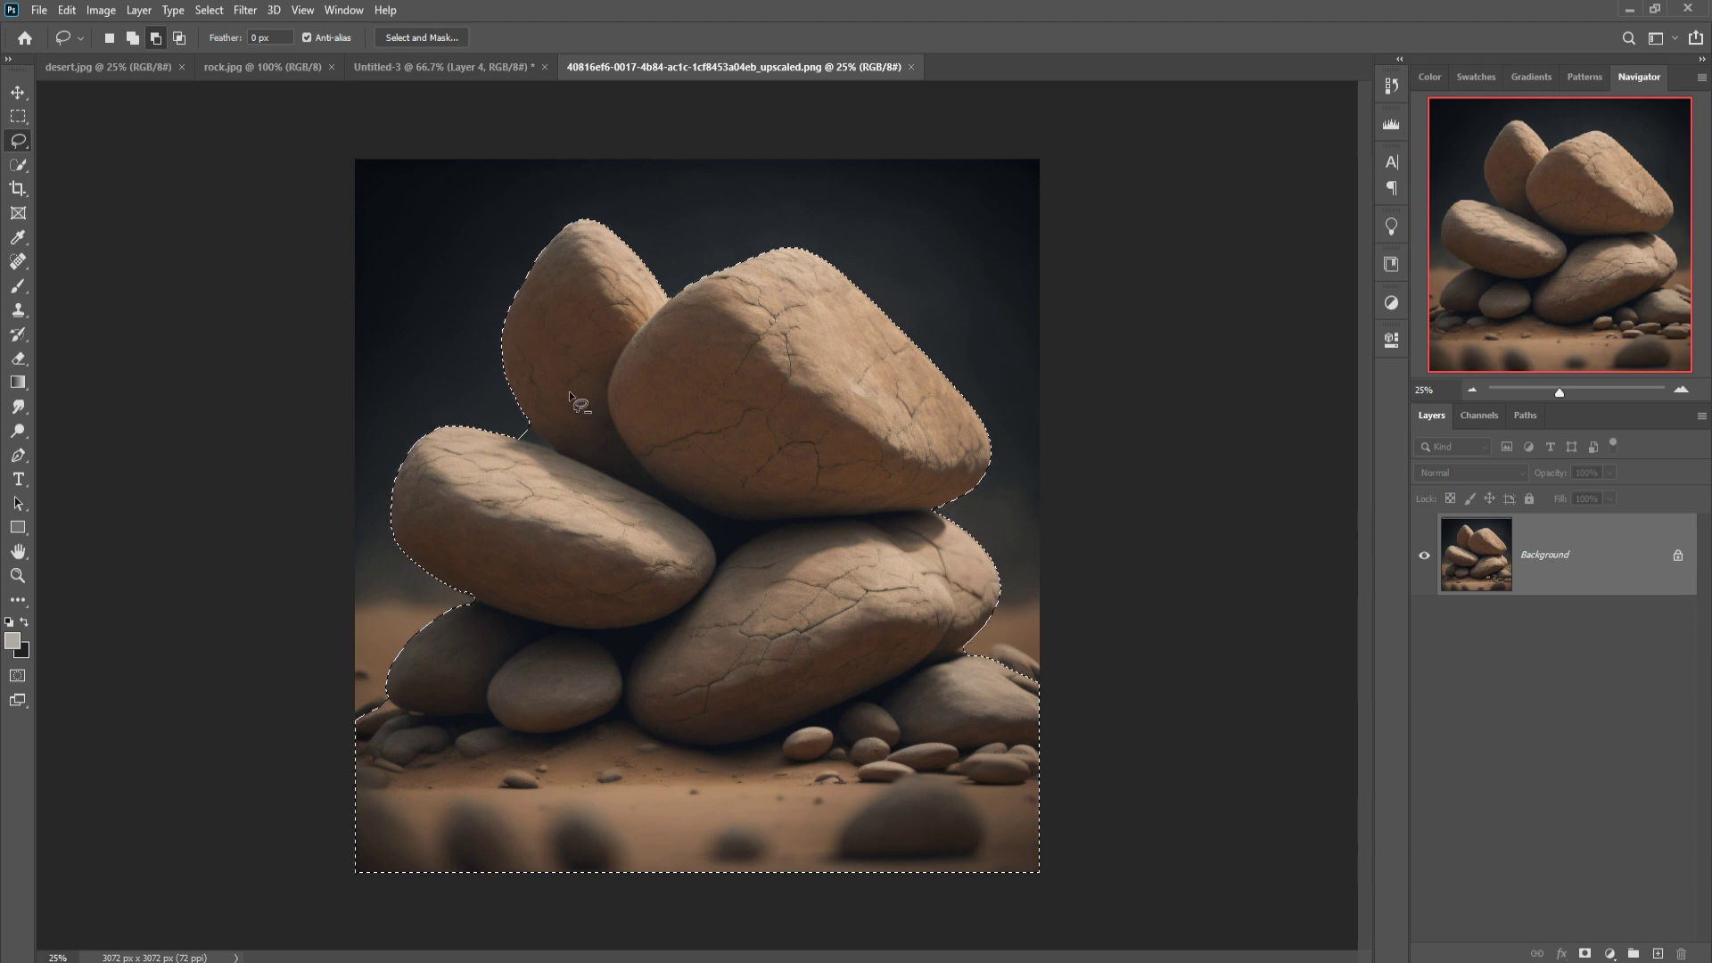
mouse_move(518, 408)
left_mouse_down()
mouse_move(565, 450)
mouse_move(522, 436)
left_mouse_up()
left_click_drag(981, 656, 983, 653)
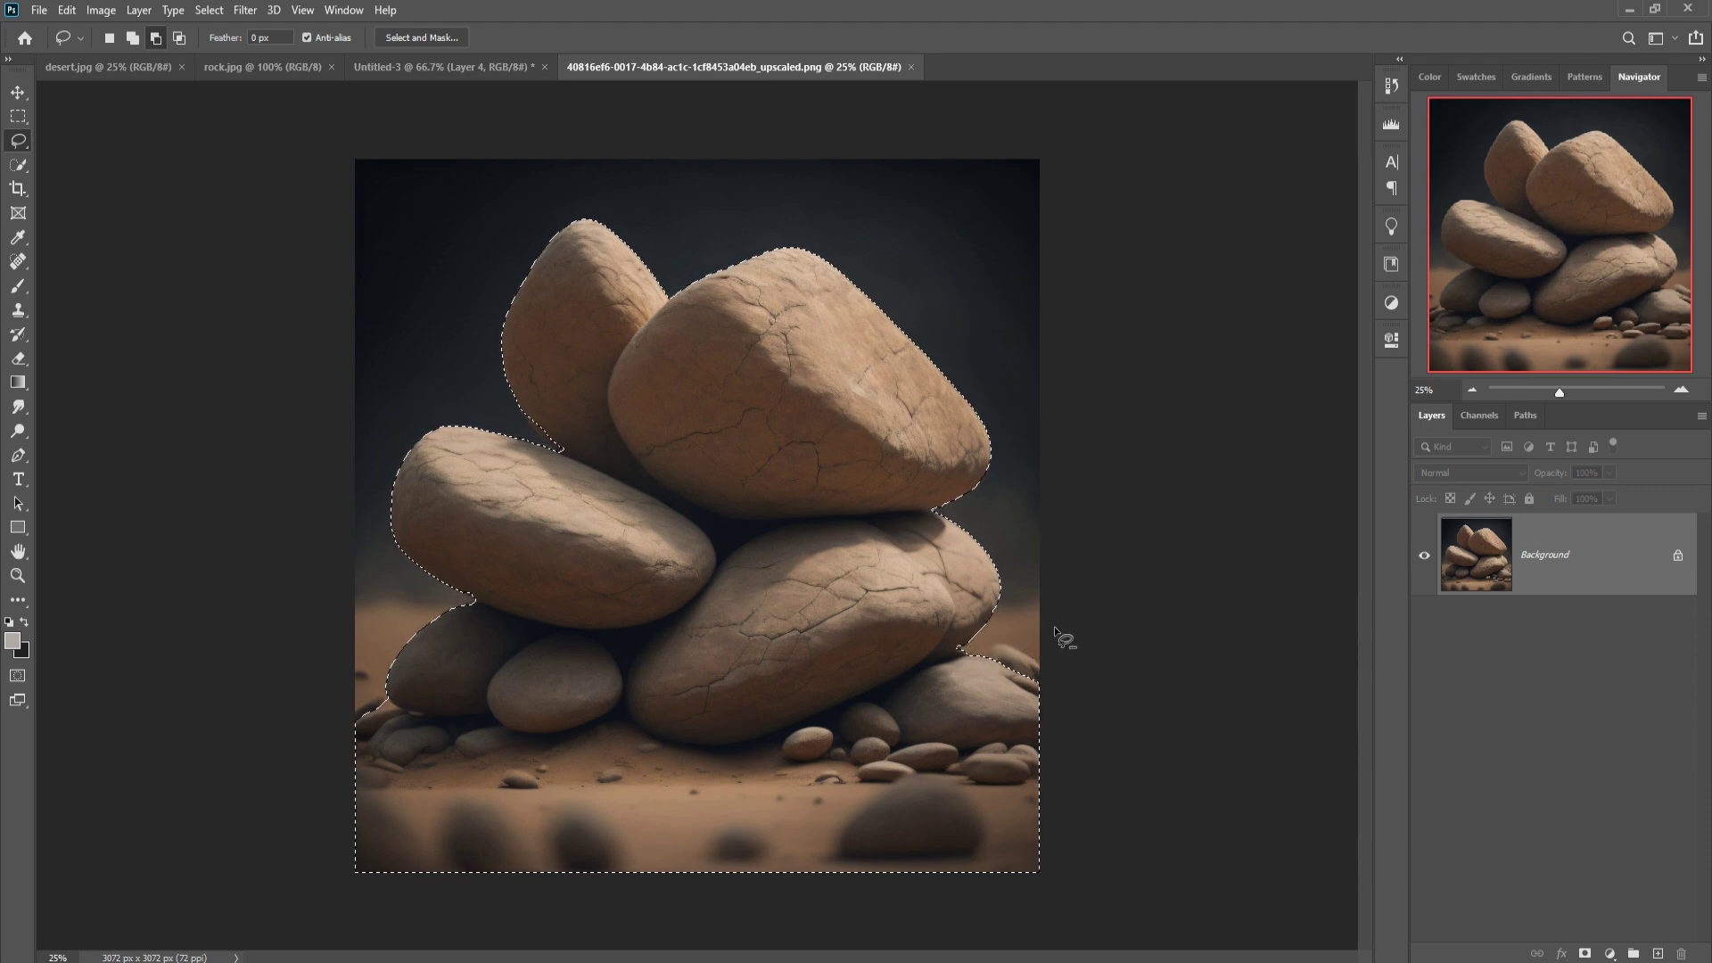
Float the rock image window, copy the selected rocks into Untitled-3 and minimize the rock window.
left_click(18, 92)
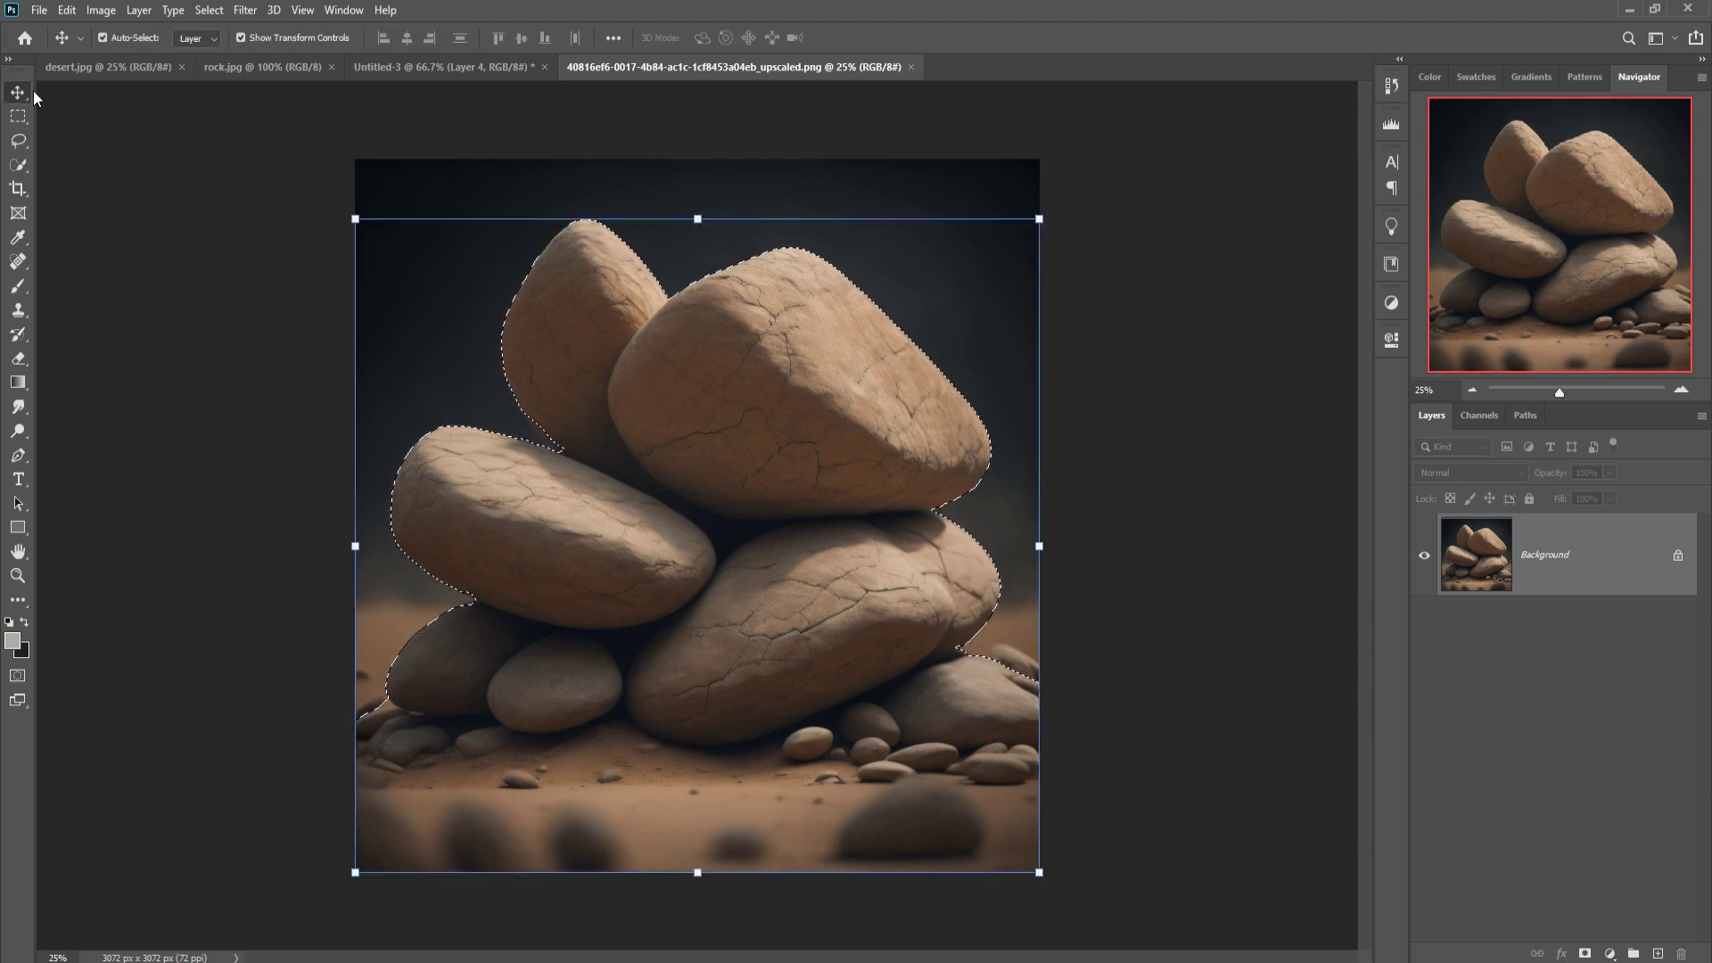
left_click_drag(667, 66, 667, 100)
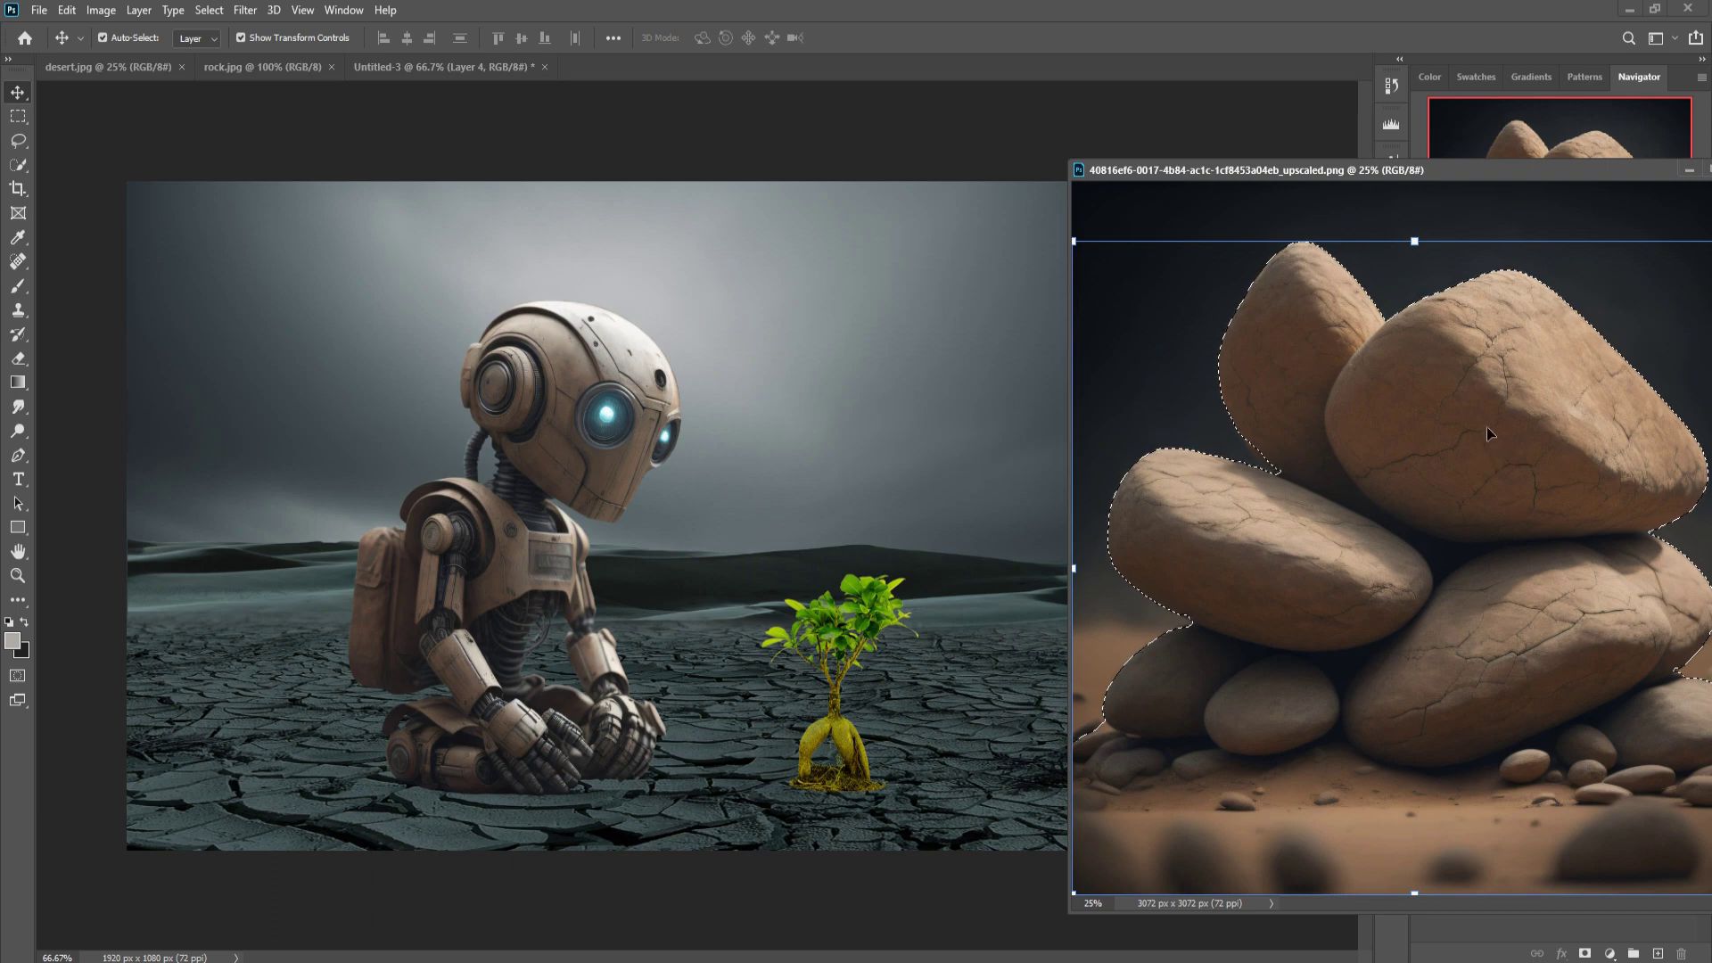
left_click_drag(1486, 426, 1013, 476)
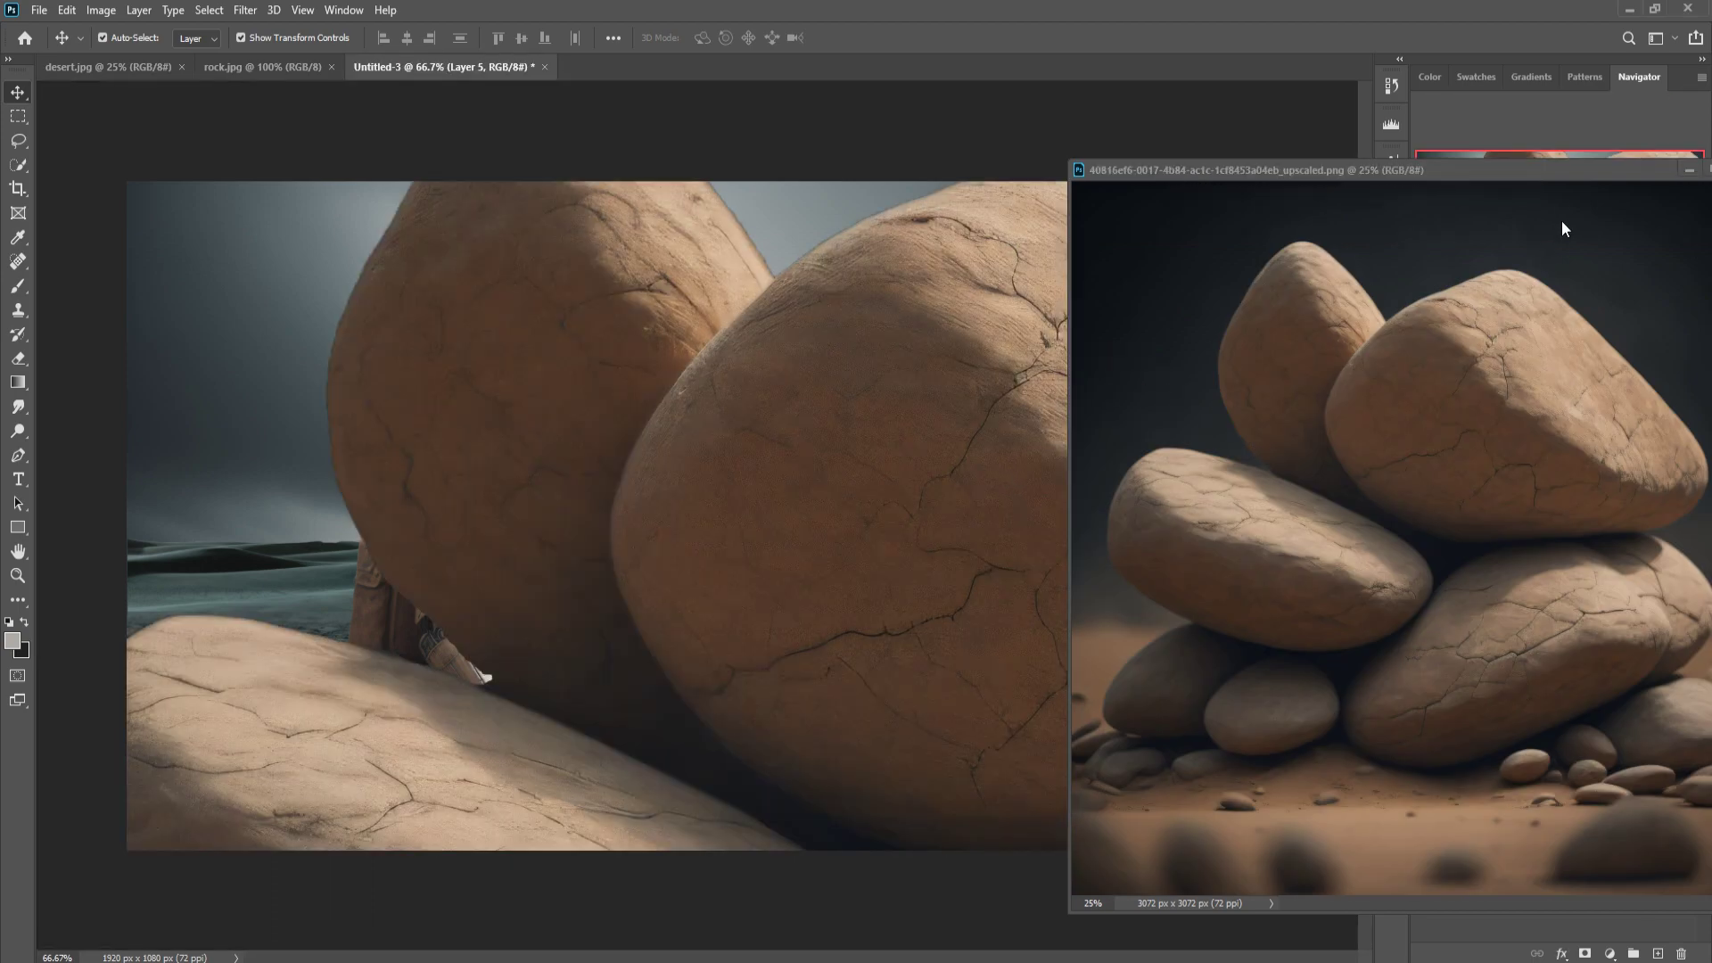
left_click_drag(1552, 173, 1041, 641)
Scale the rocks layer down to about 8.12% and place it over the base of the plant.
left_click(998, 459)
left_click_drag(1142, 945, 996, 471)
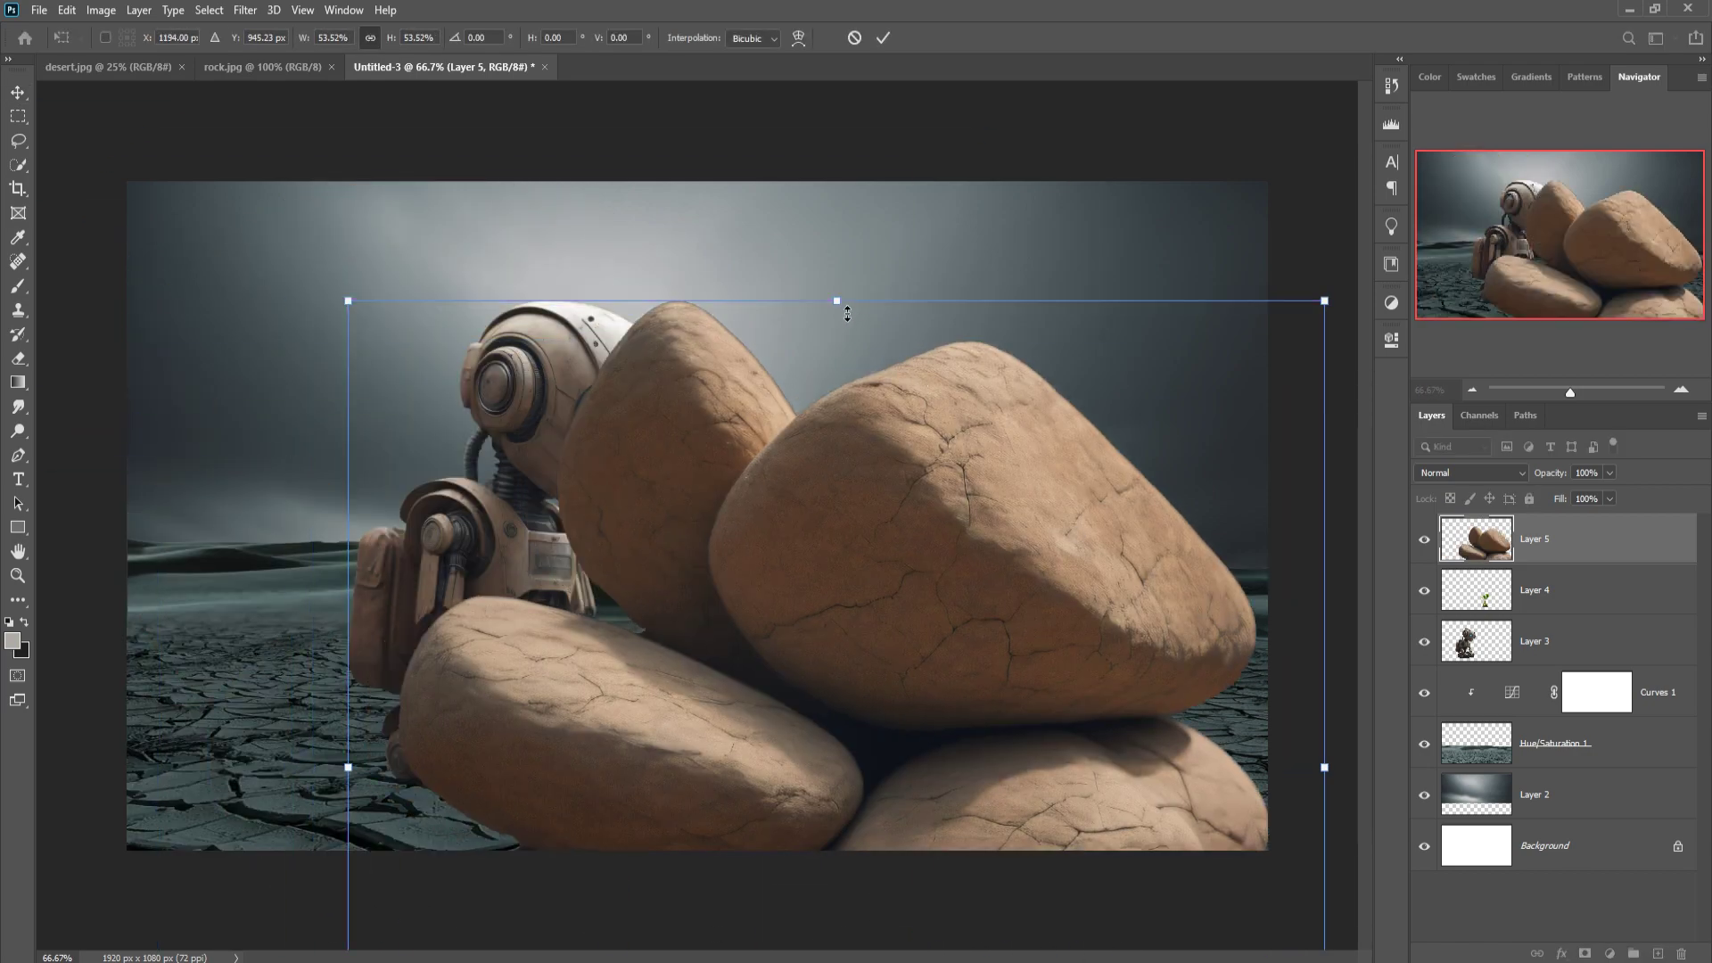
left_click_drag(836, 302, 901, 490)
left_click_drag(920, 558, 856, 757)
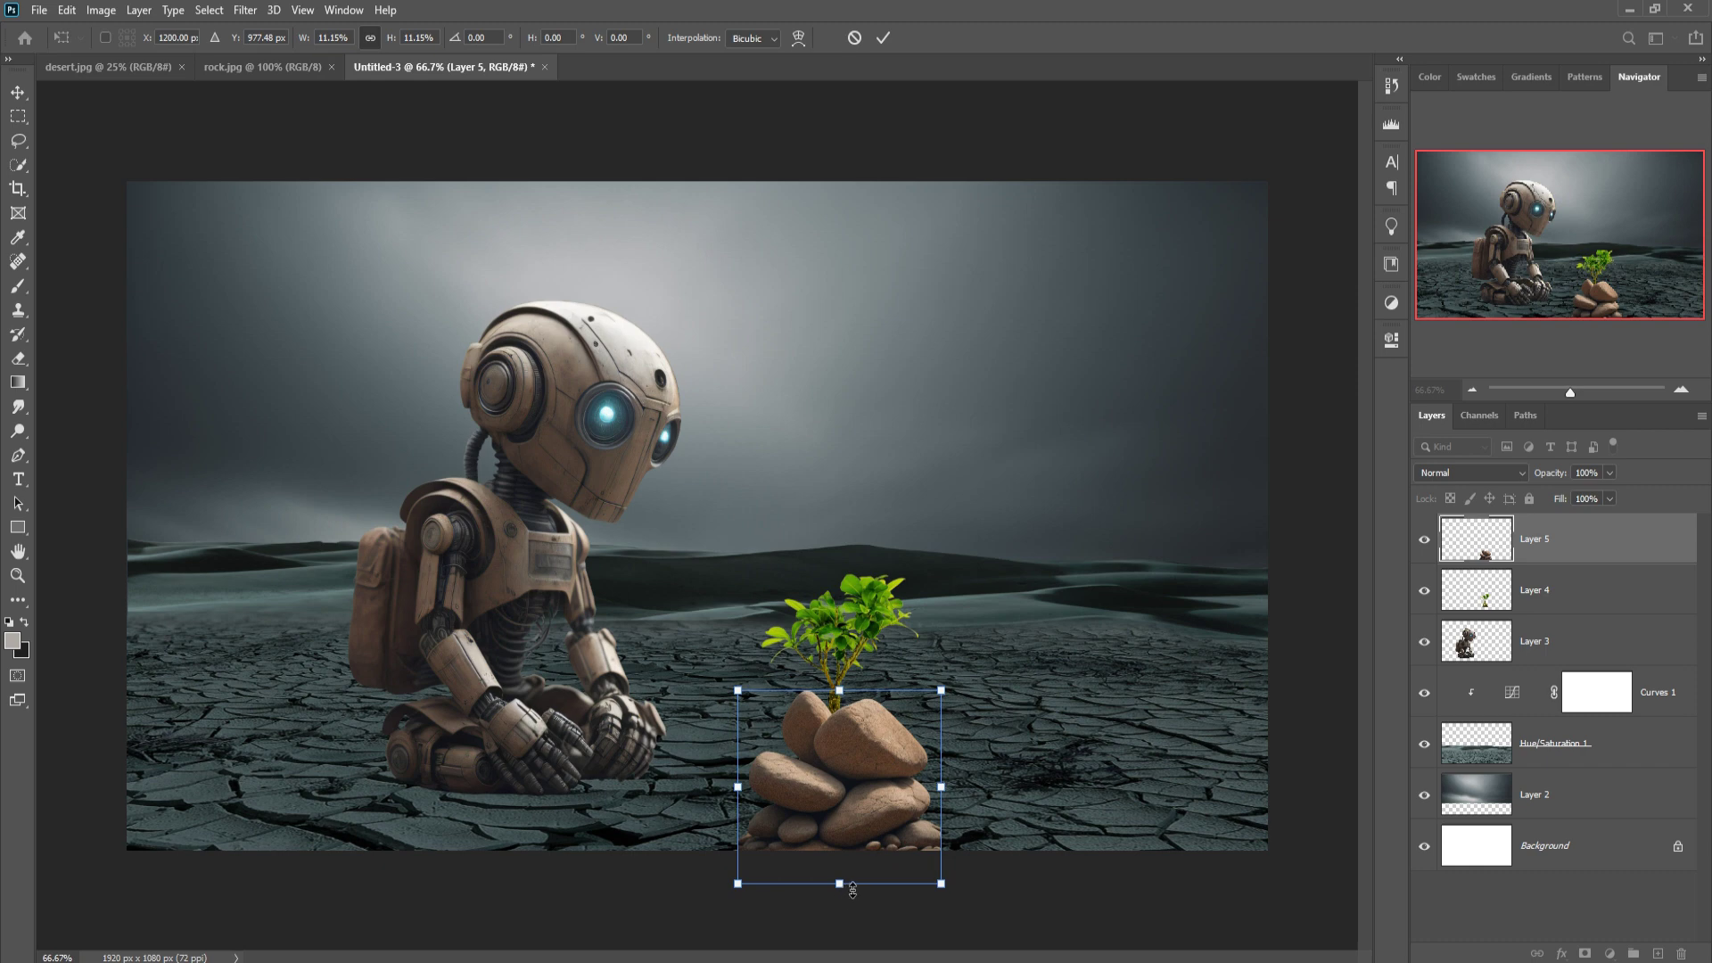
left_click_drag(852, 889, 853, 761)
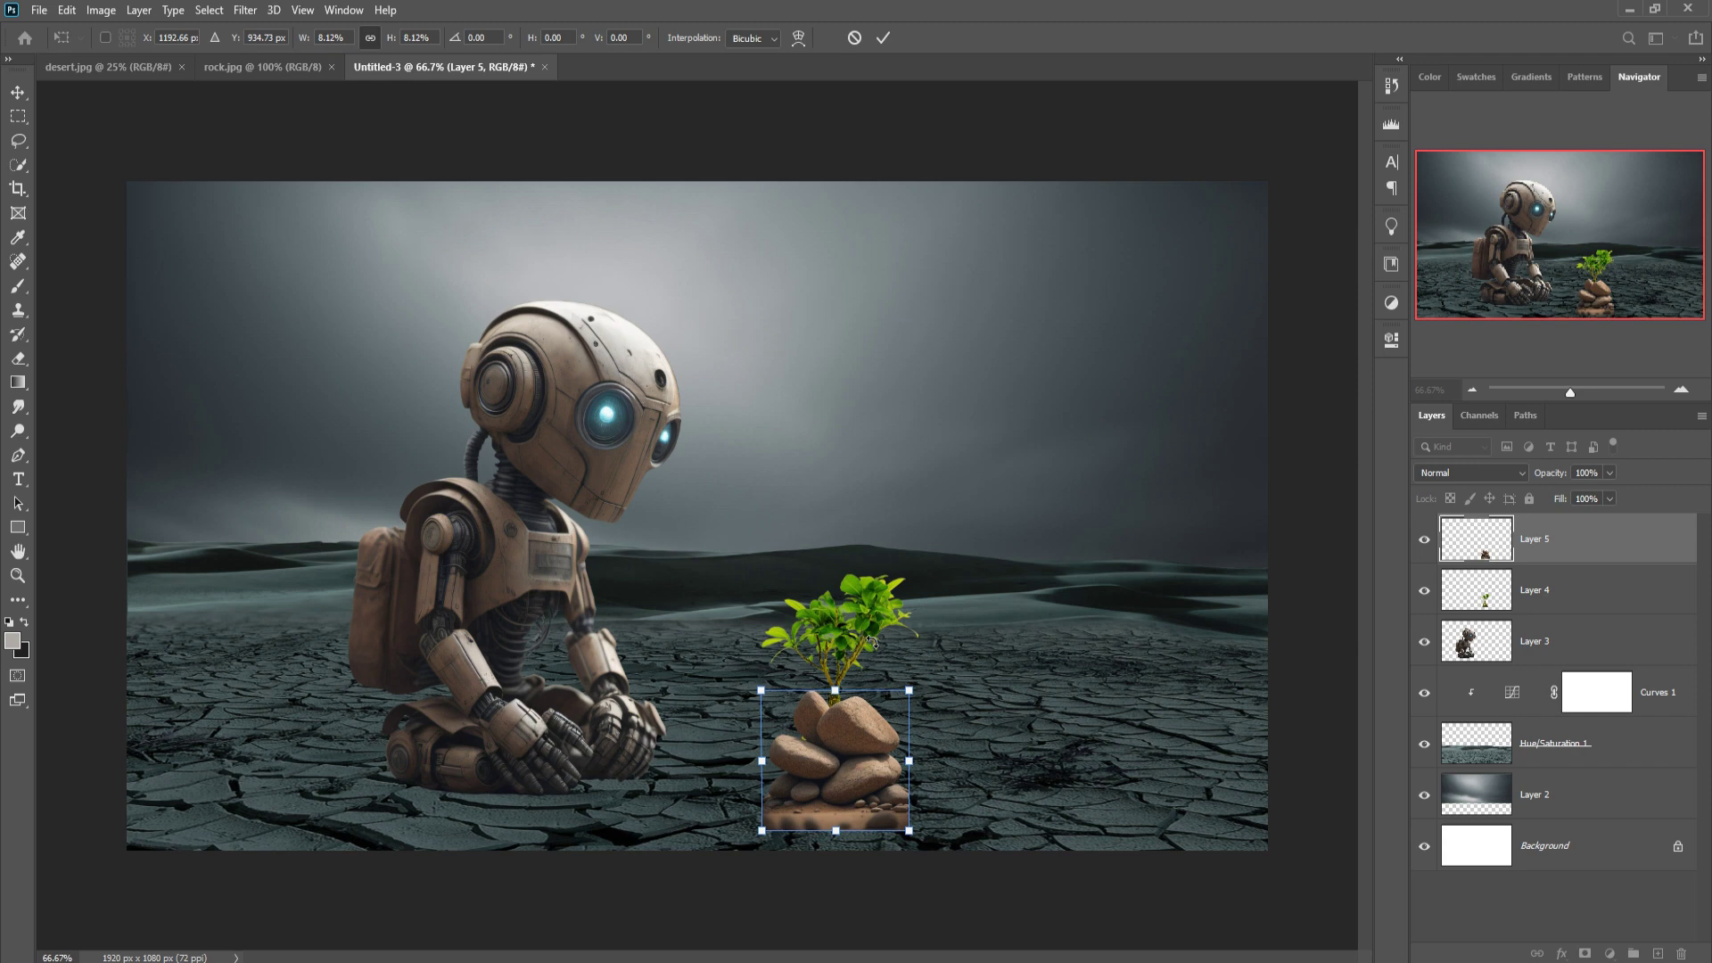
left_click(883, 37)
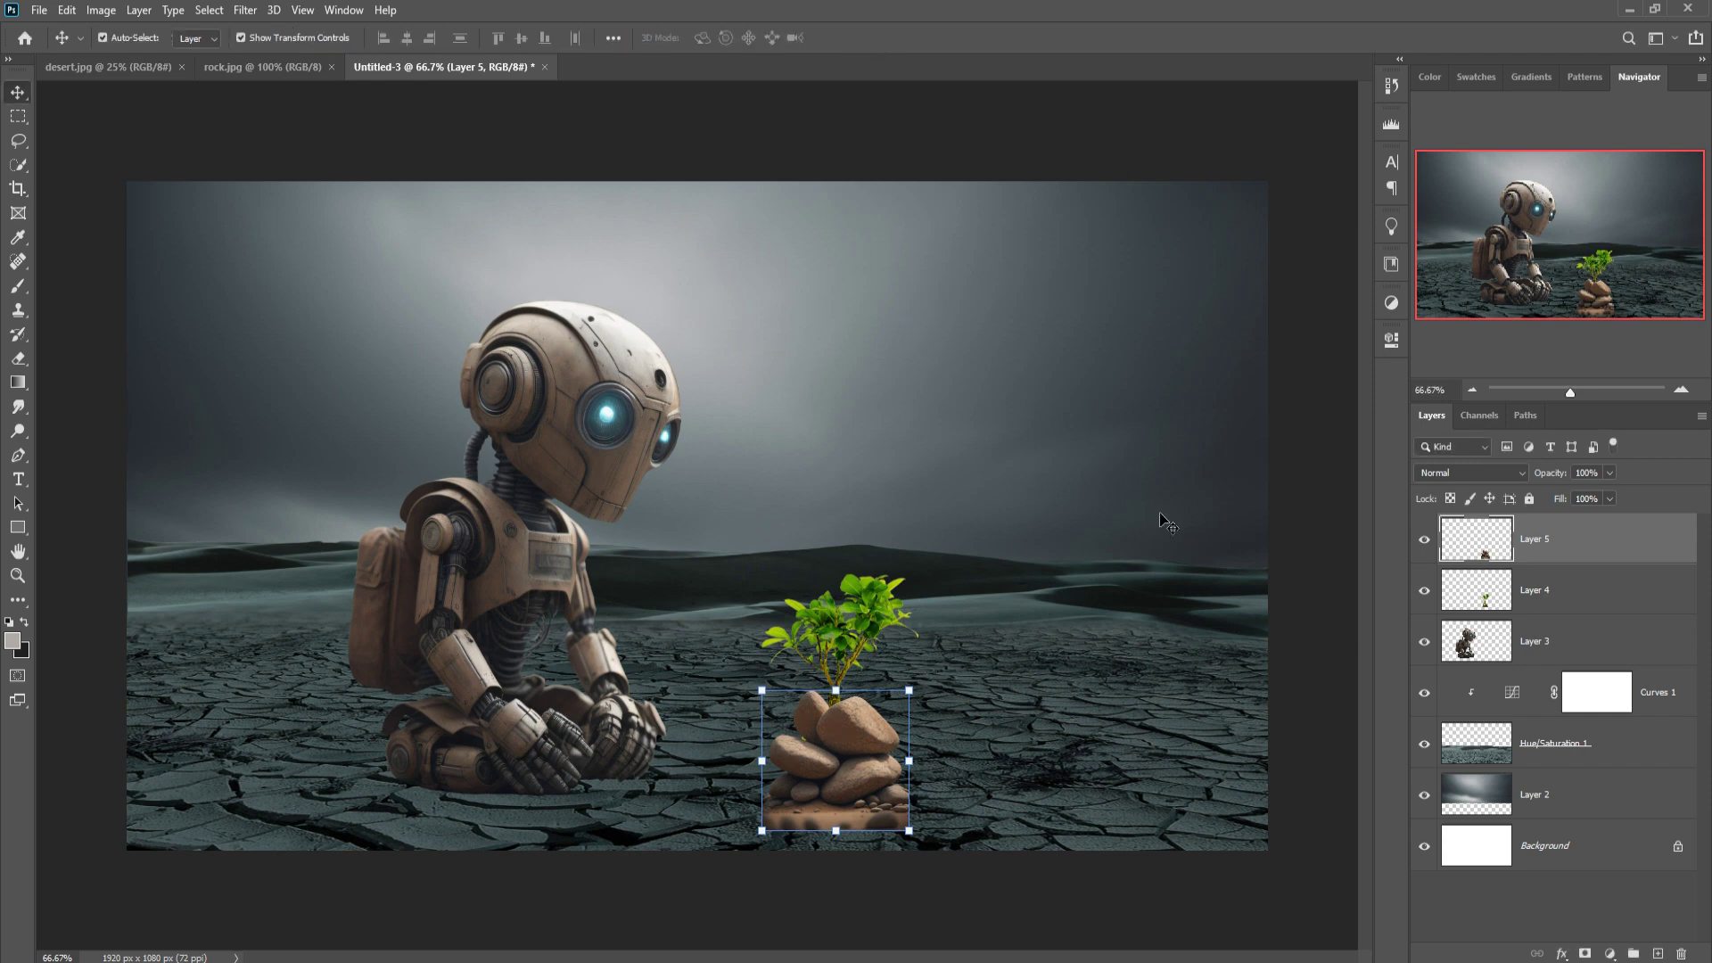
Add a layer mask to Layer 5 and fade the sandy base of the rocks with a black brush at 29% opacity.
left_click(1585, 953)
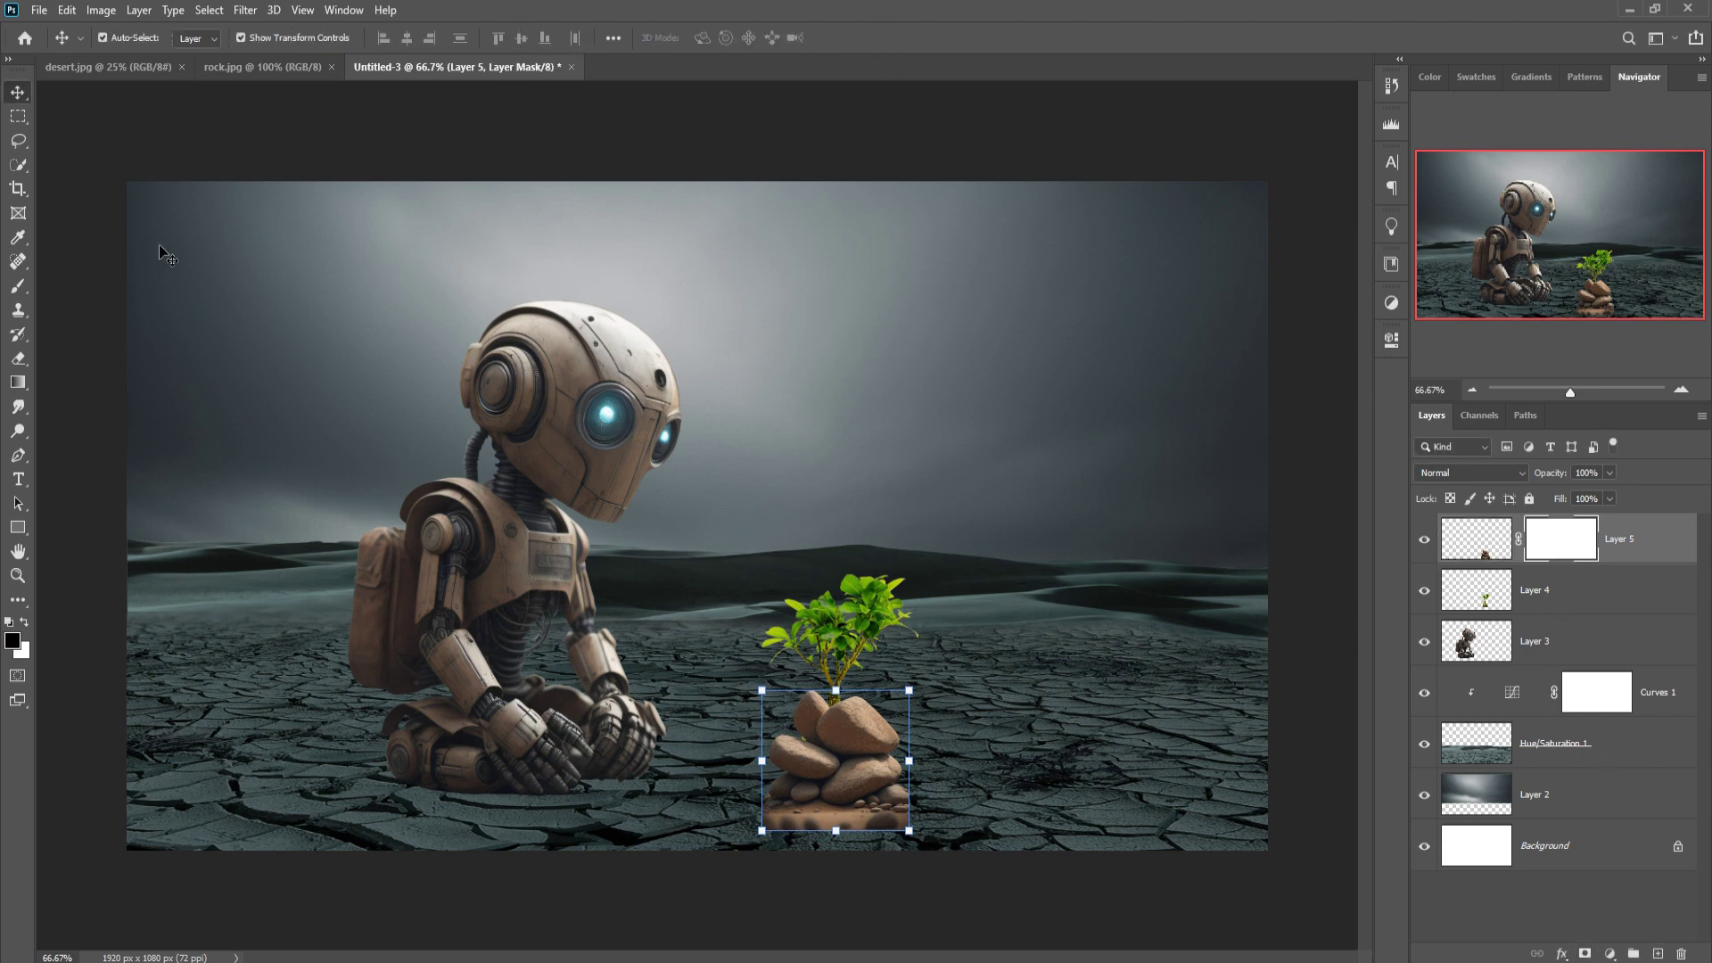
left_click(18, 286)
left_click(784, 854)
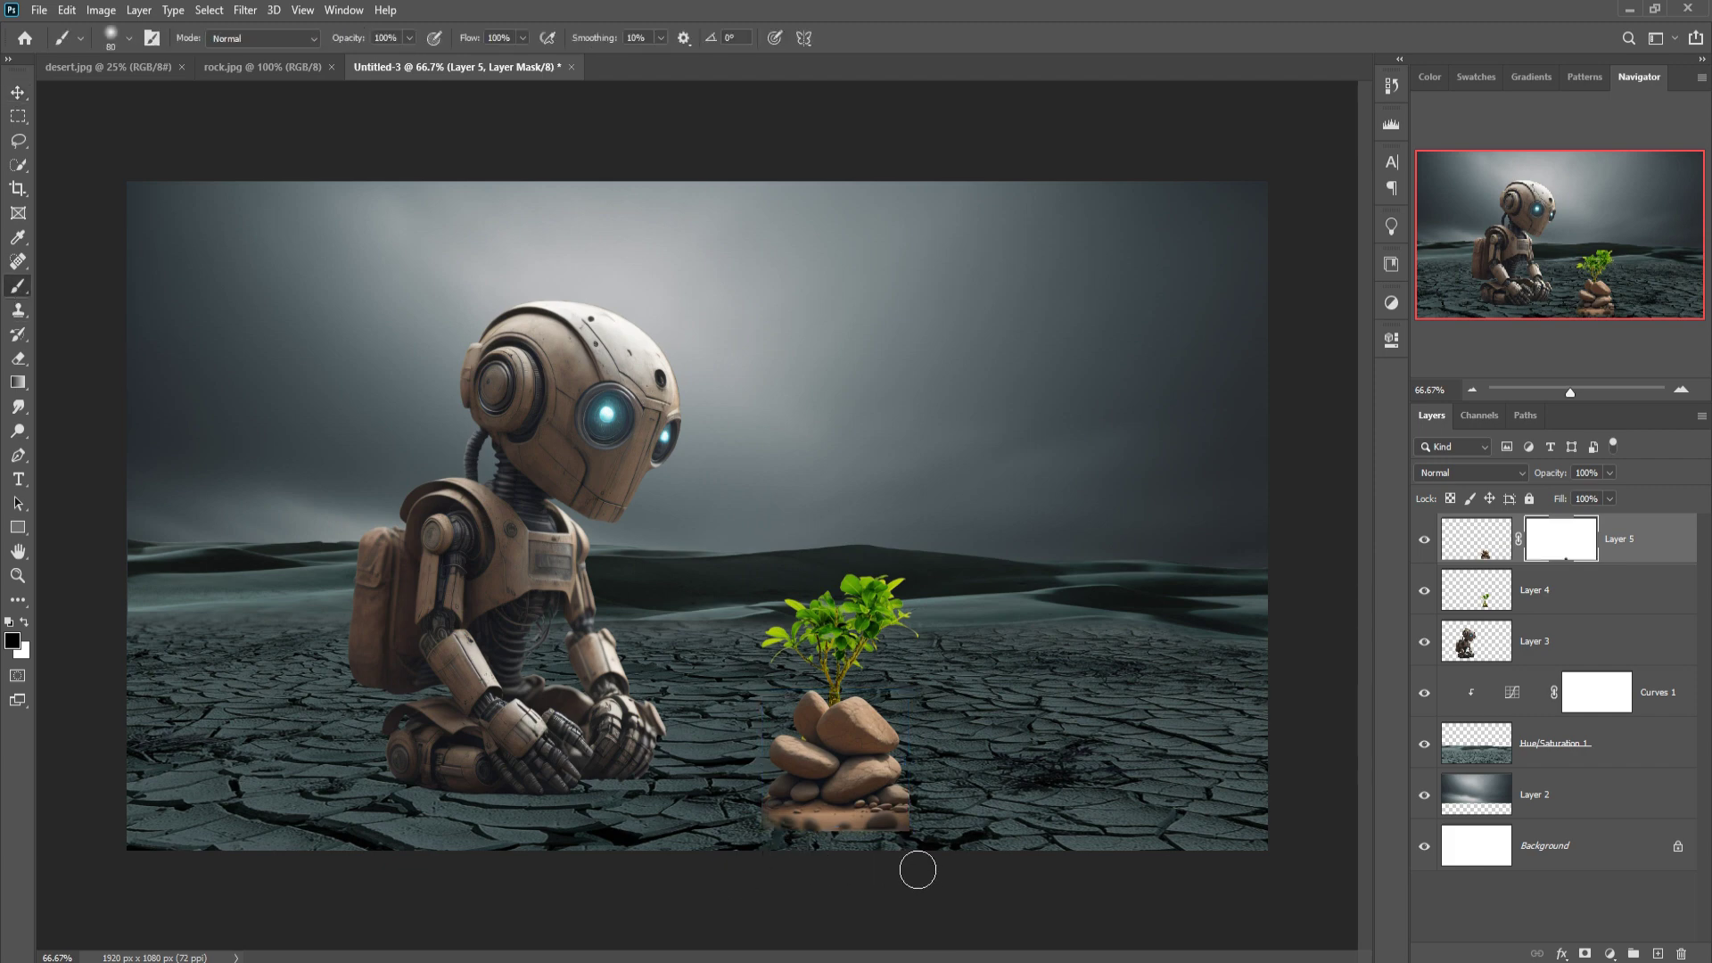
left_click(410, 37)
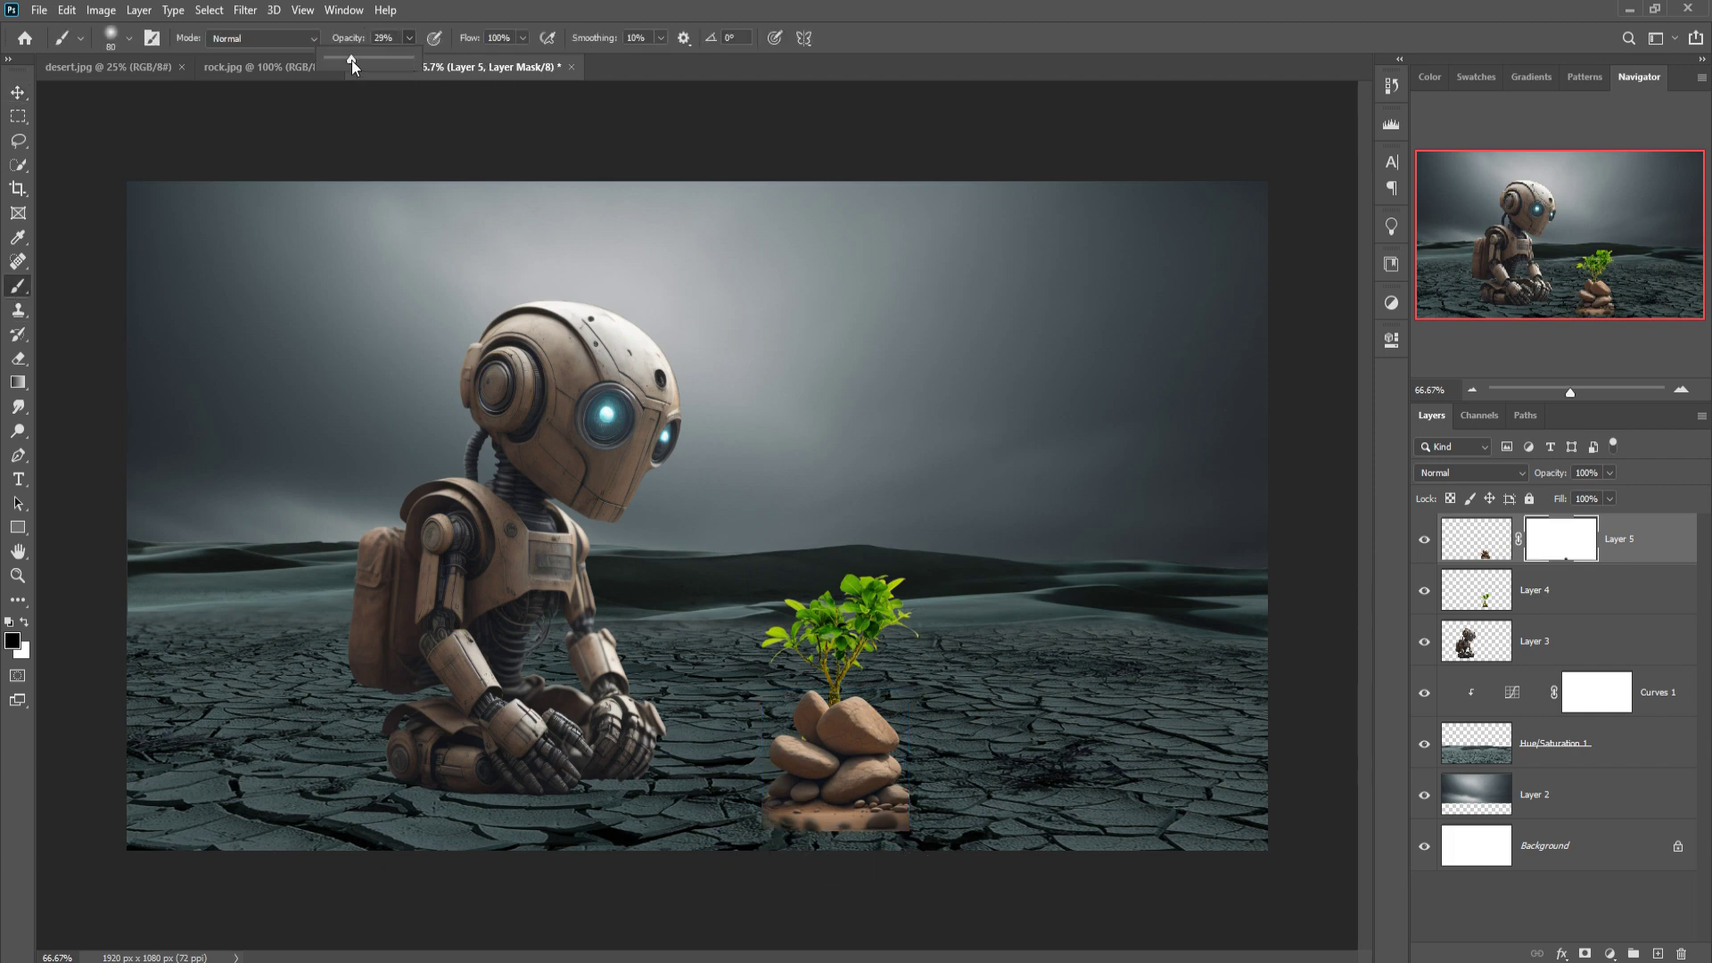
left_click(816, 838)
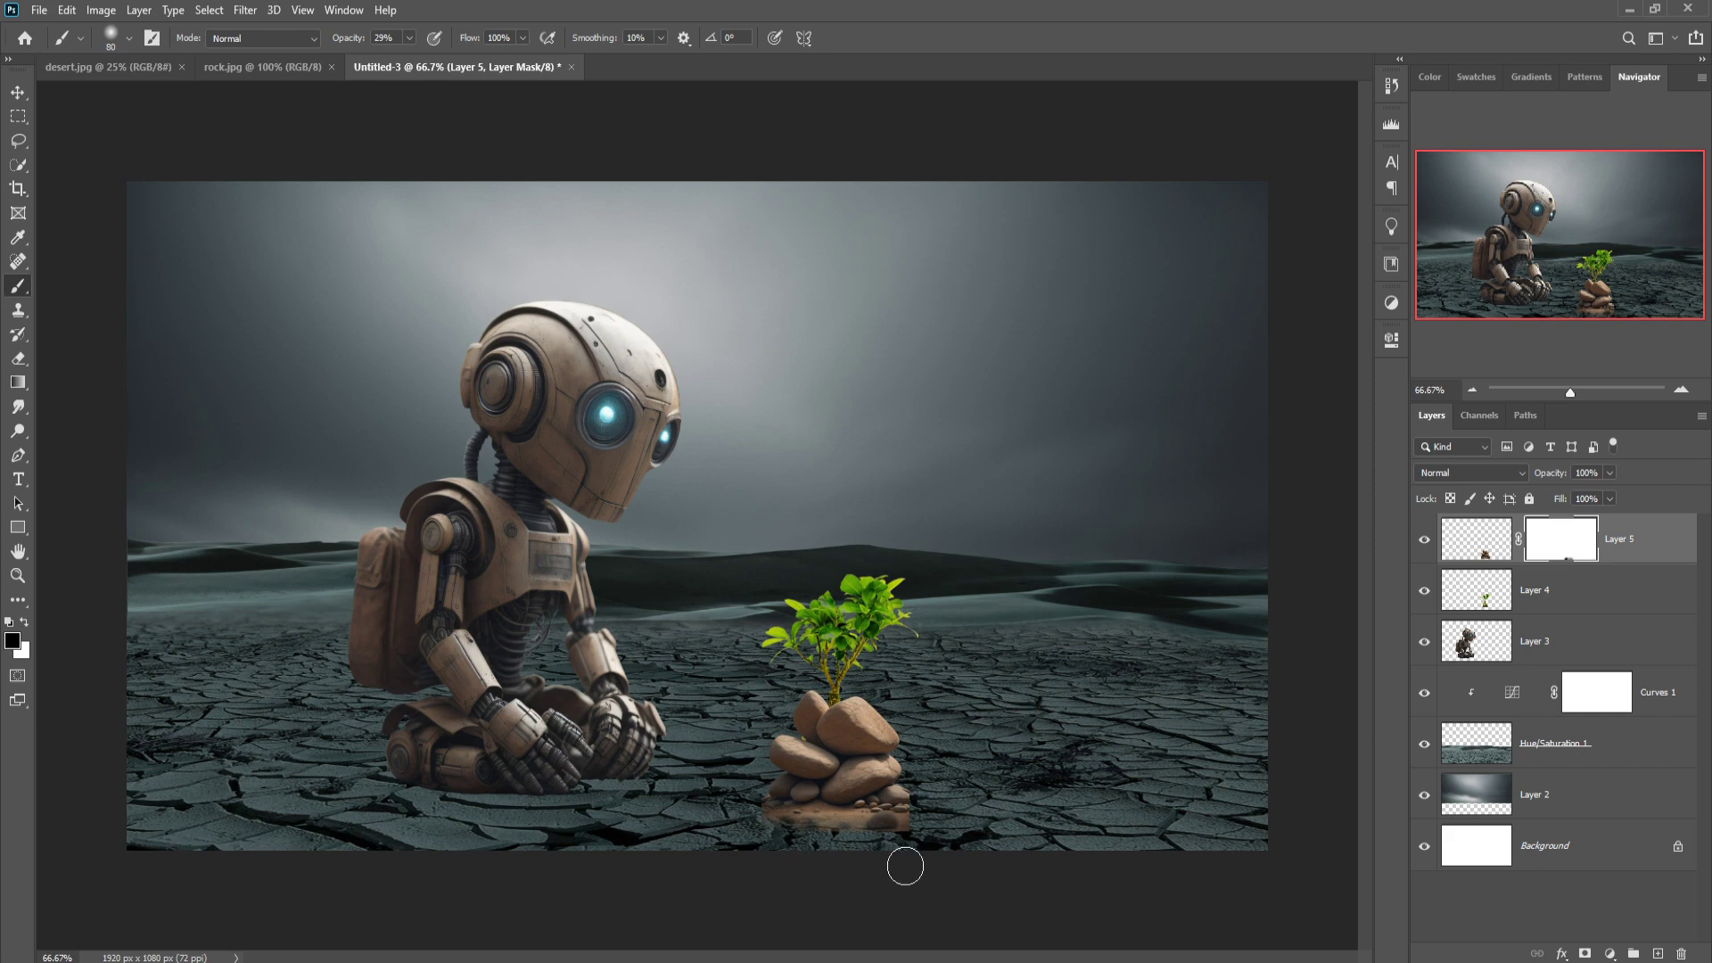
mouse_move(905, 865)
left_mouse_down()
mouse_move(909, 841)
mouse_move(944, 848)
mouse_move(925, 841)
mouse_move(933, 821)
mouse_move(875, 856)
mouse_move(874, 822)
mouse_move(864, 845)
mouse_move(793, 870)
mouse_move(794, 848)
mouse_move(833, 833)
mouse_move(802, 856)
mouse_move(875, 875)
mouse_move(773, 854)
mouse_move(891, 833)
mouse_move(955, 852)
left_mouse_up()
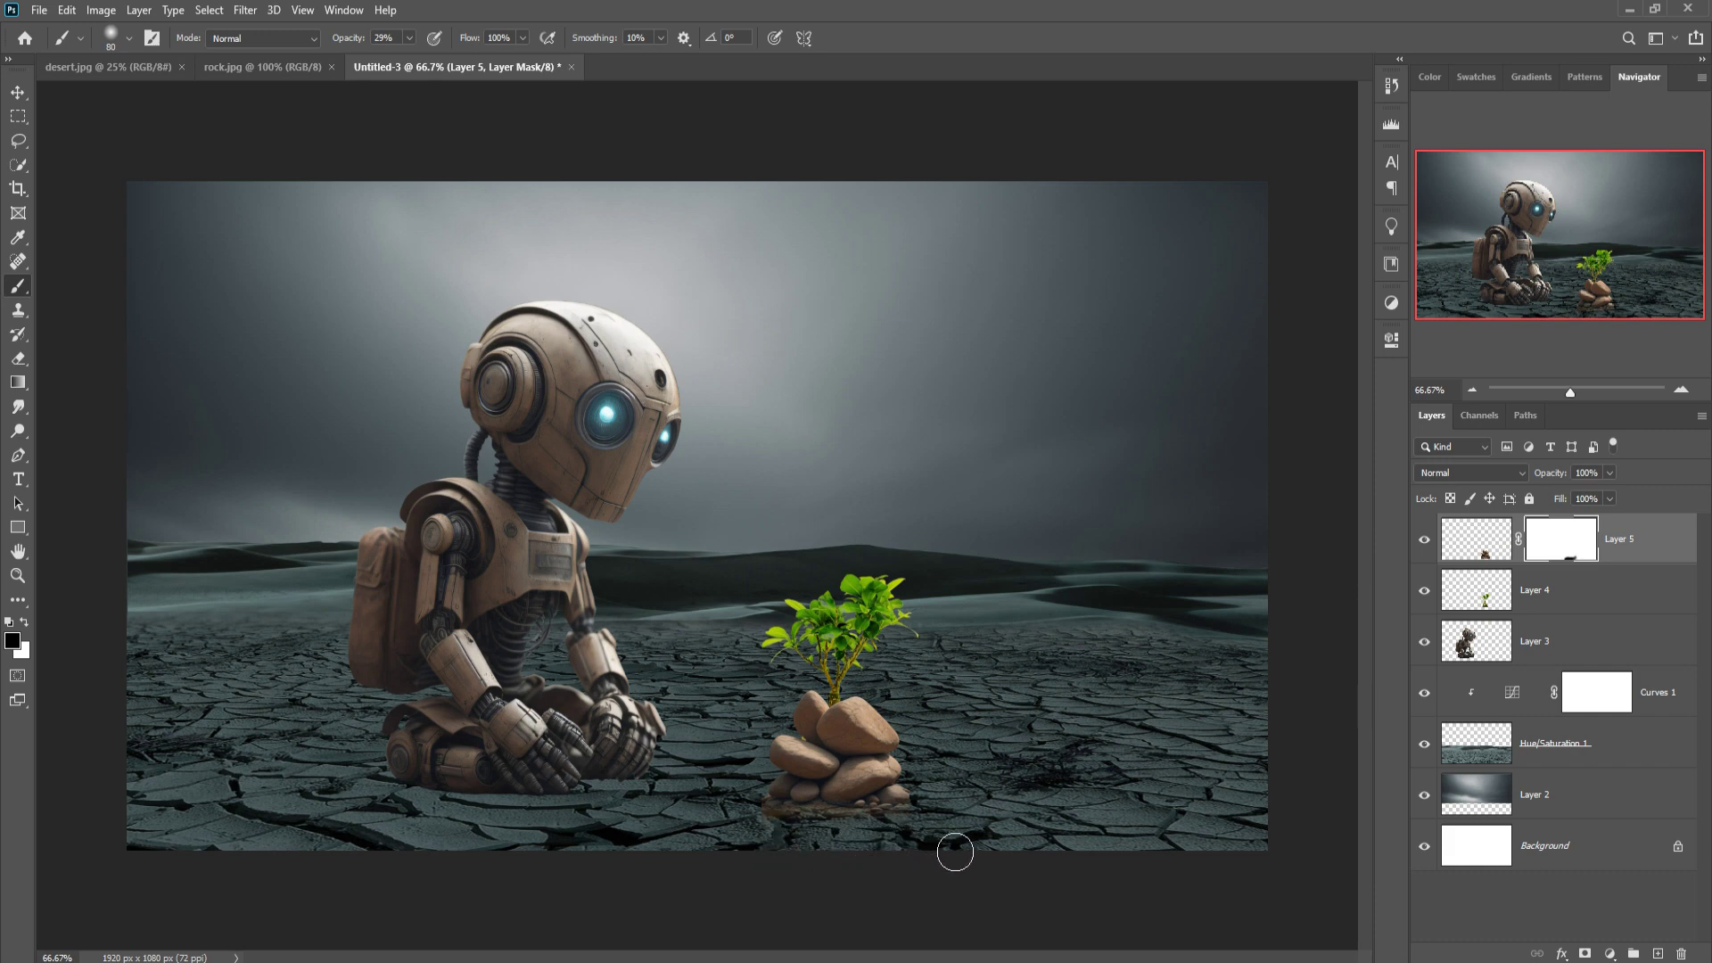
Add a layer mask to Layer 4 and paint out the plant's roots that stick out around the rocks.
left_click(1594, 585)
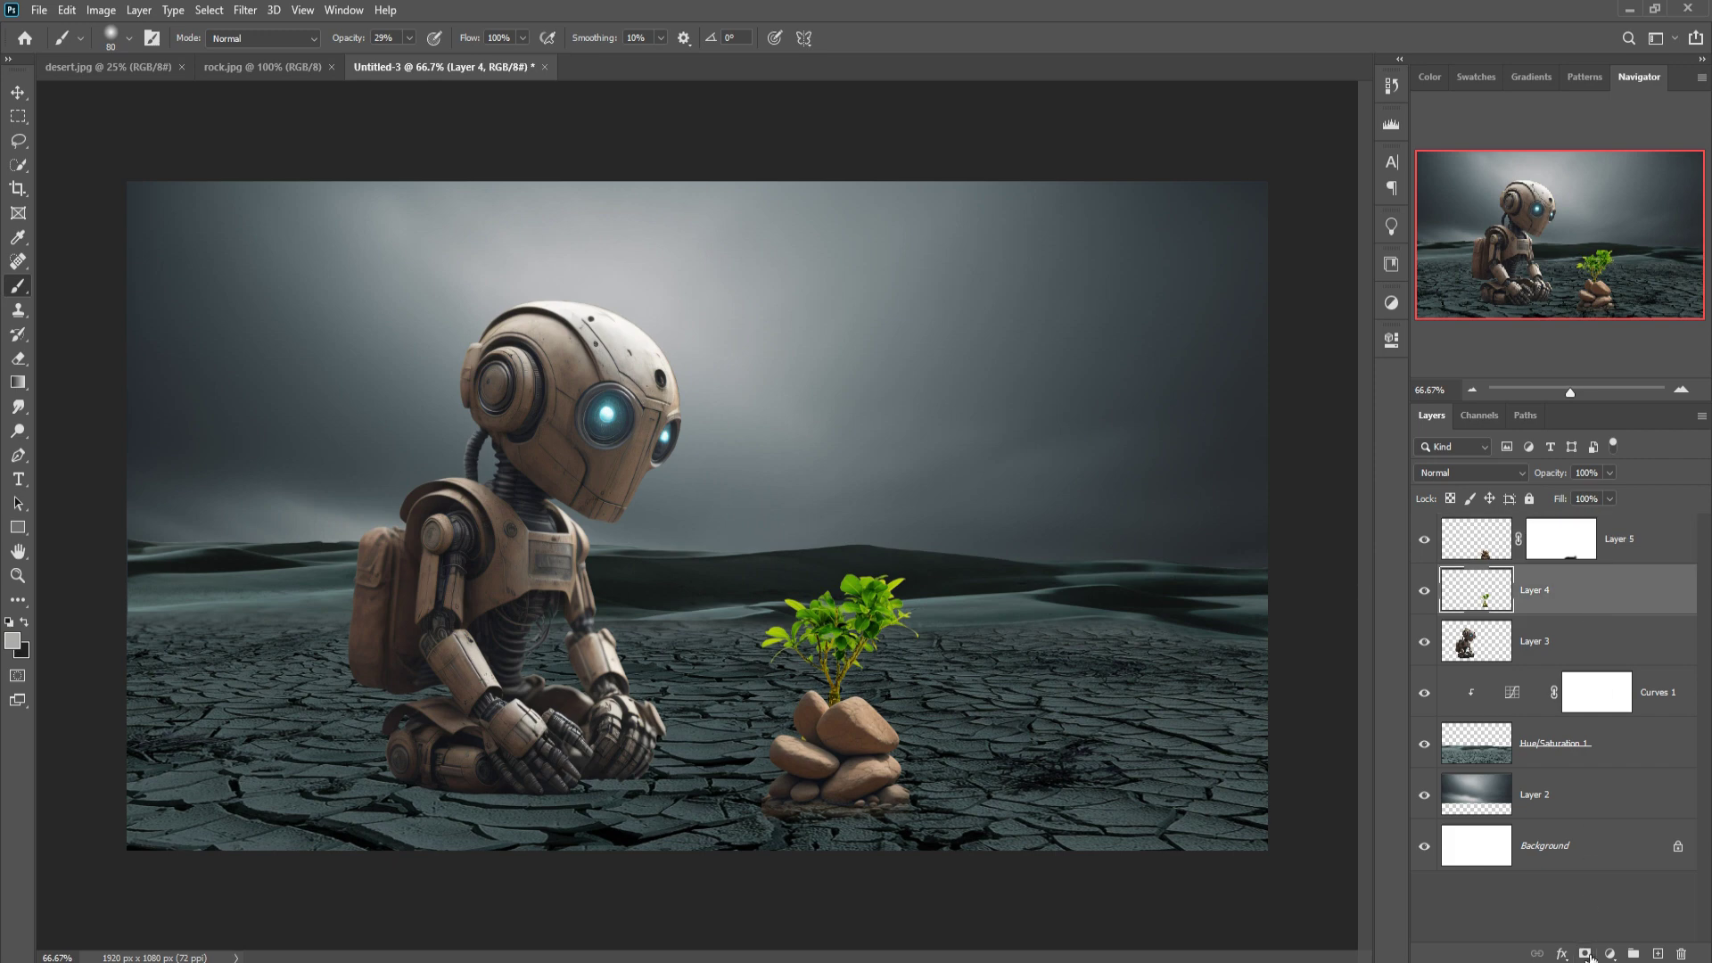
left_click(1584, 953)
left_click(821, 759)
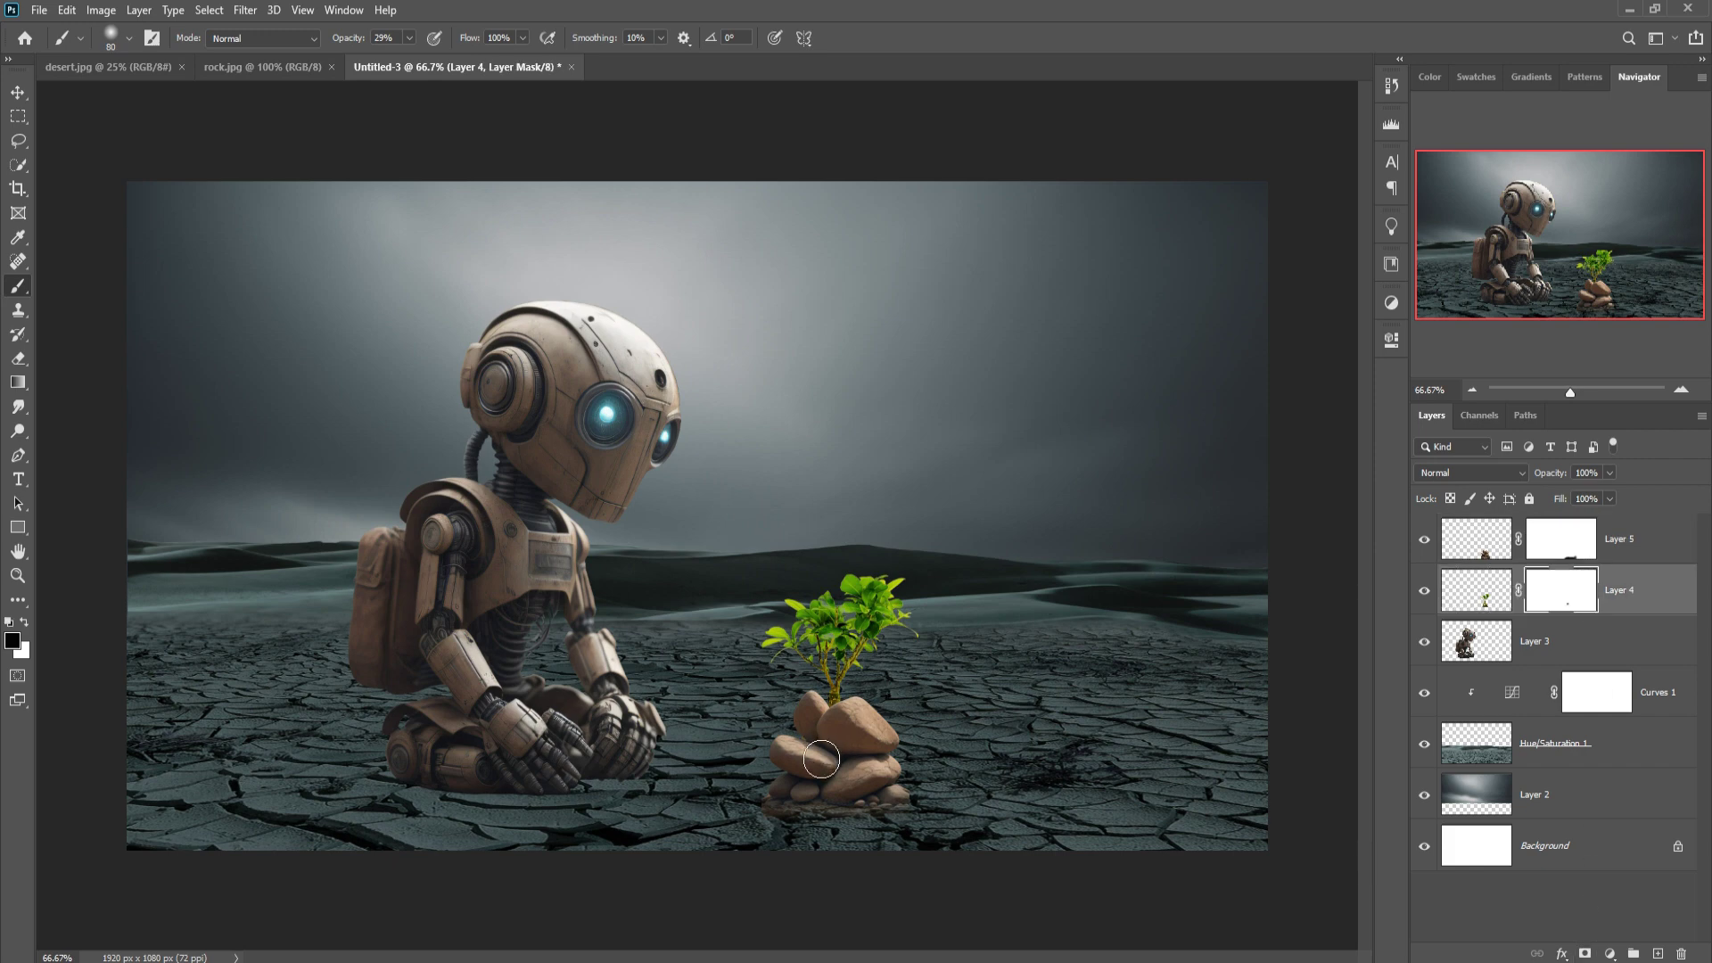
left_click_drag(821, 759, 1100, 759)
Nudge the masked plant up slightly so more of its stem rises above the rocks.
left_click(18, 92)
key("Up")
key("Up")
key("Up")
key("Up")
key("Up")
key("Up")
key("Up")
key("Up")
key("Up")
key("Up")
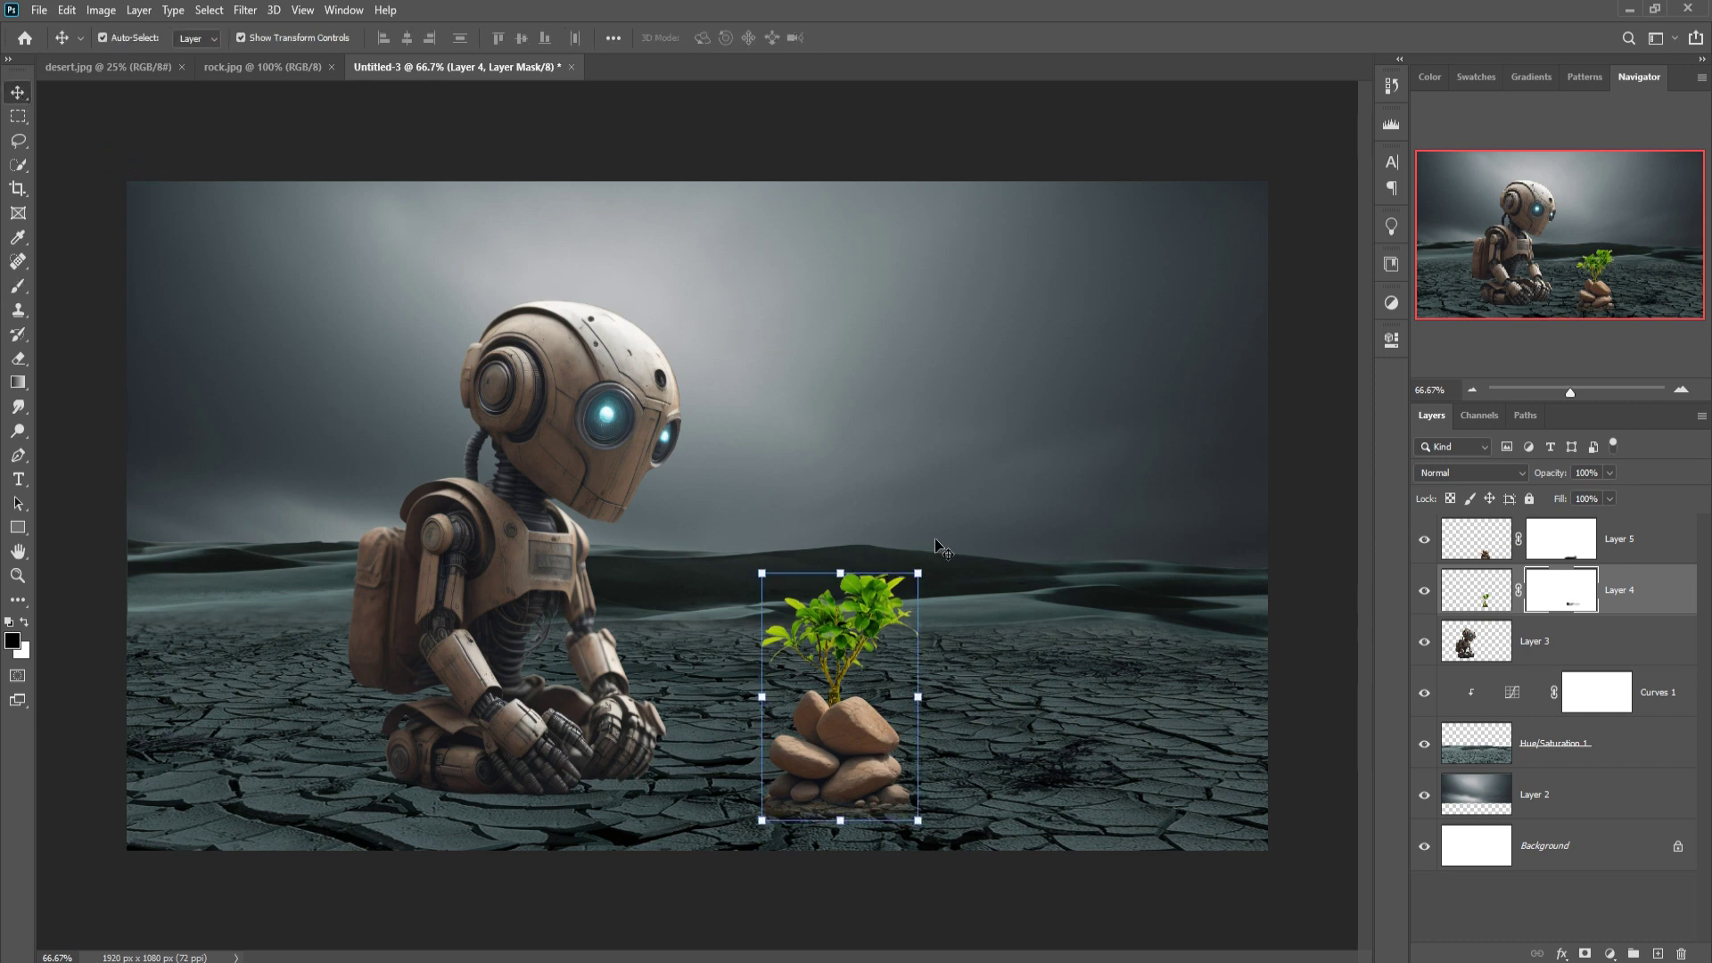
key("Up")
key("Up")
key("Up")
key("Up")
key("Up")
key("Up")
key("Up")
key("Up")
key("Up")
key("Up")
key("Up")
key("Up")
key("Up")
key("Up")
key("Up")
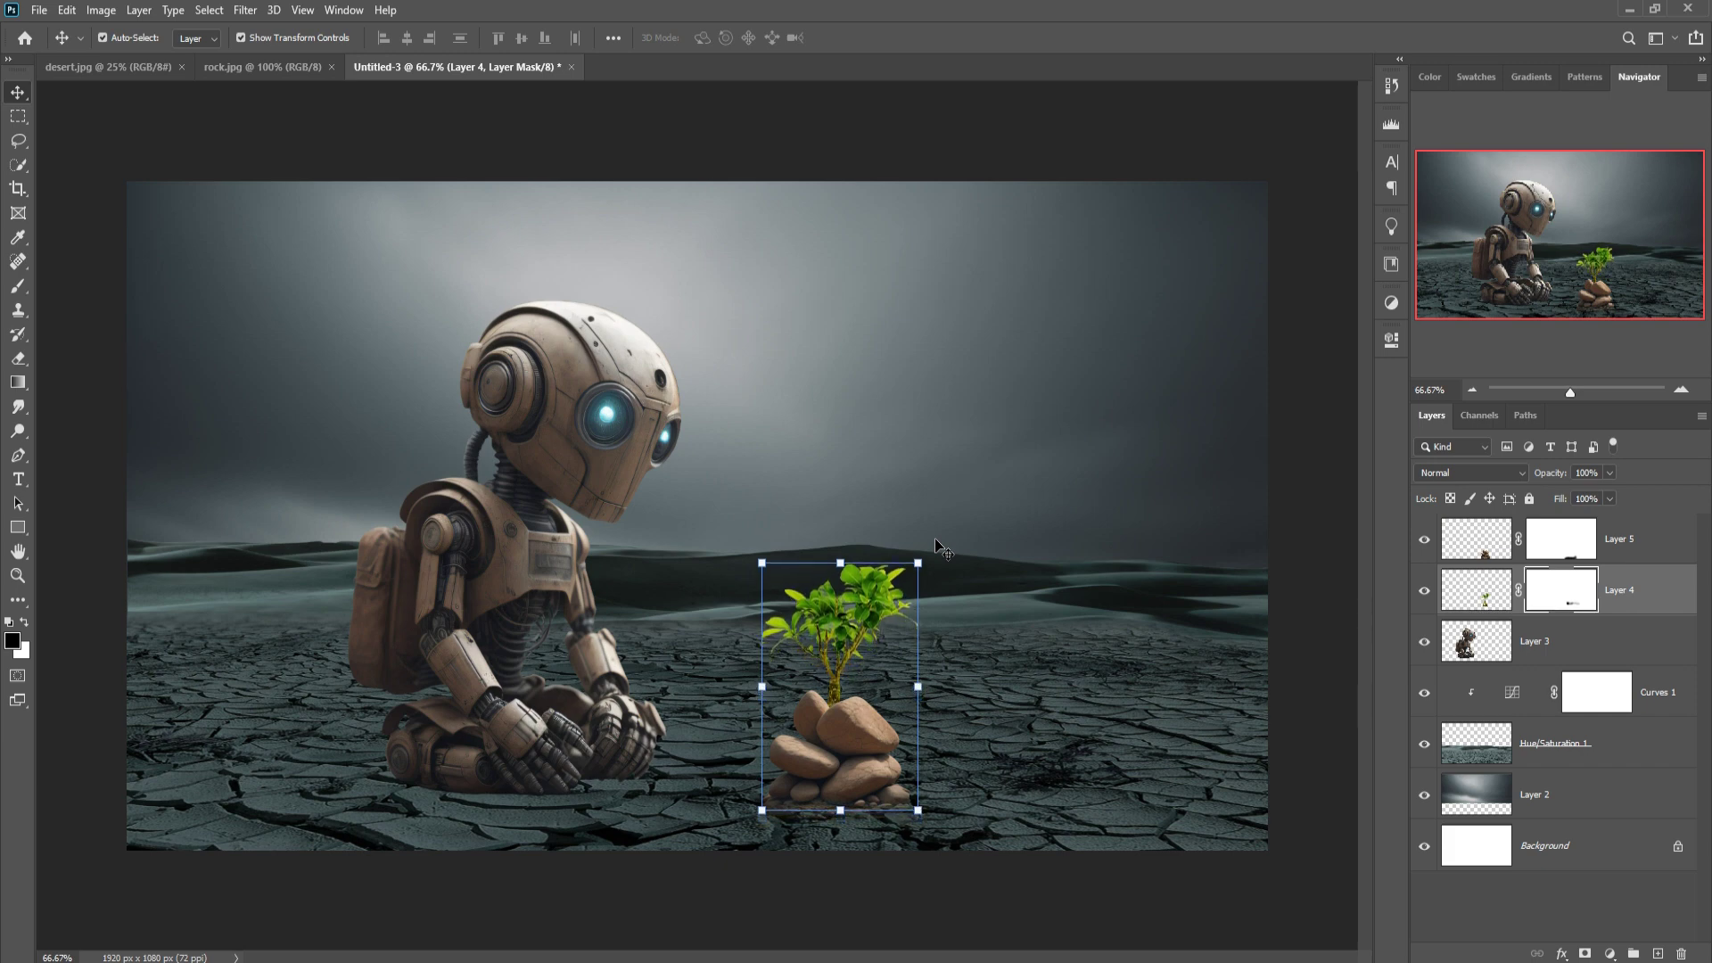
key("Up")
key("Up")
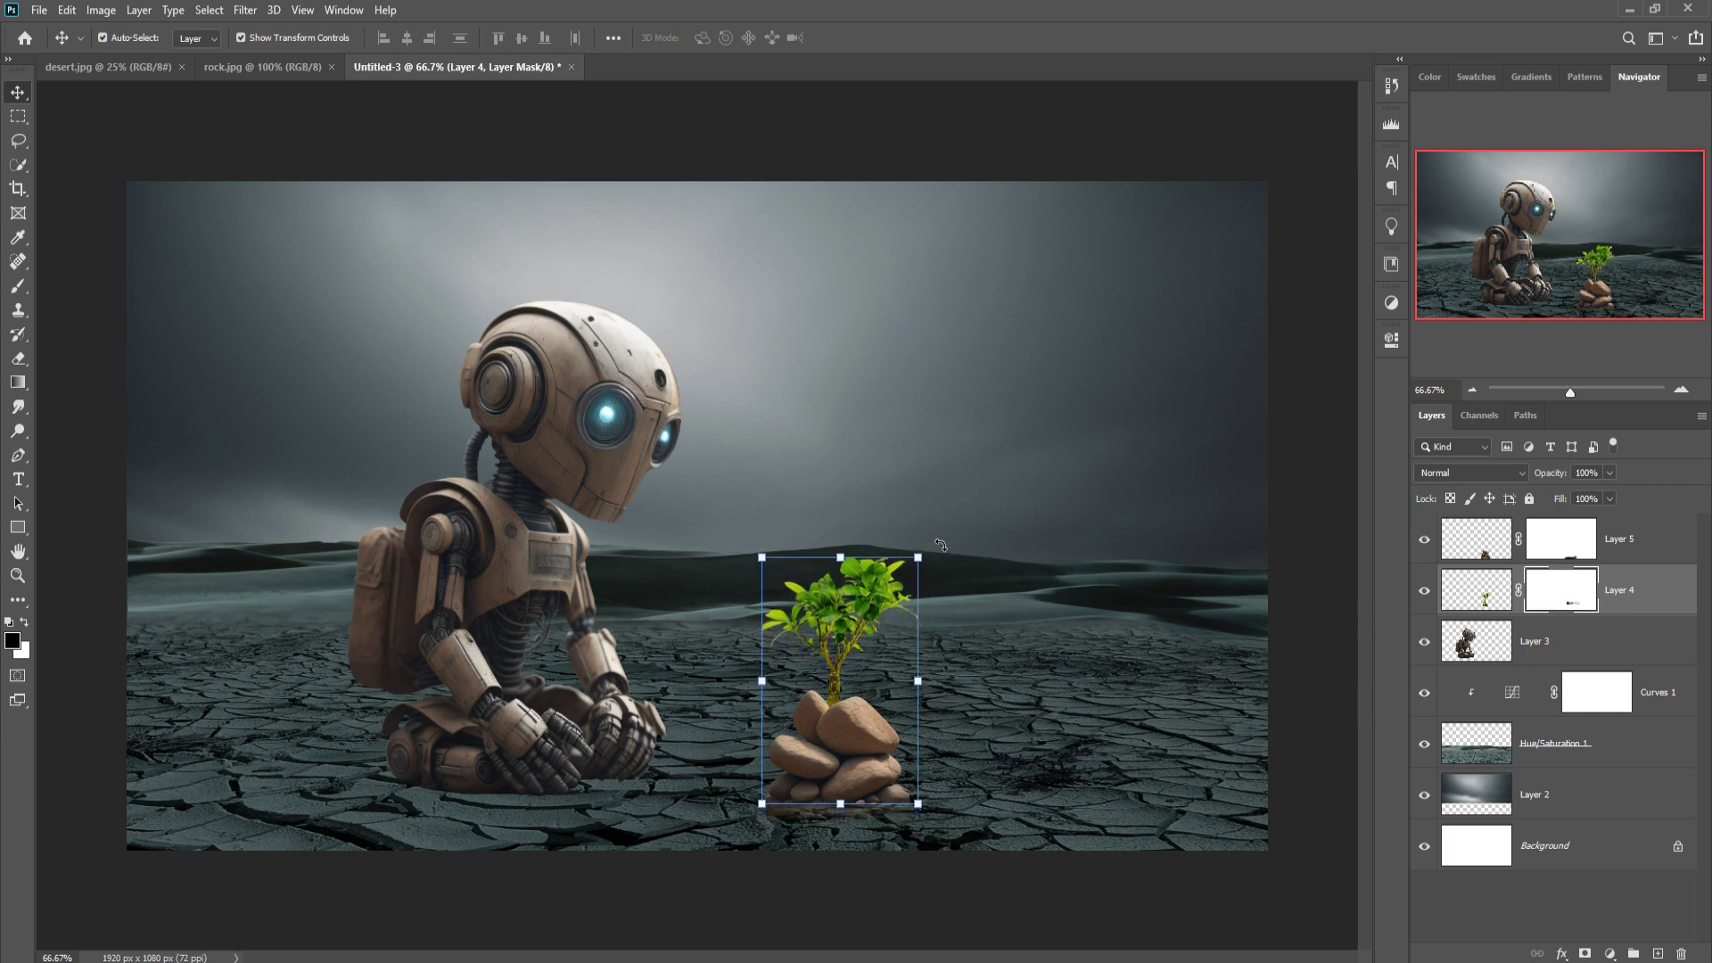
key("Up")
key("Up")
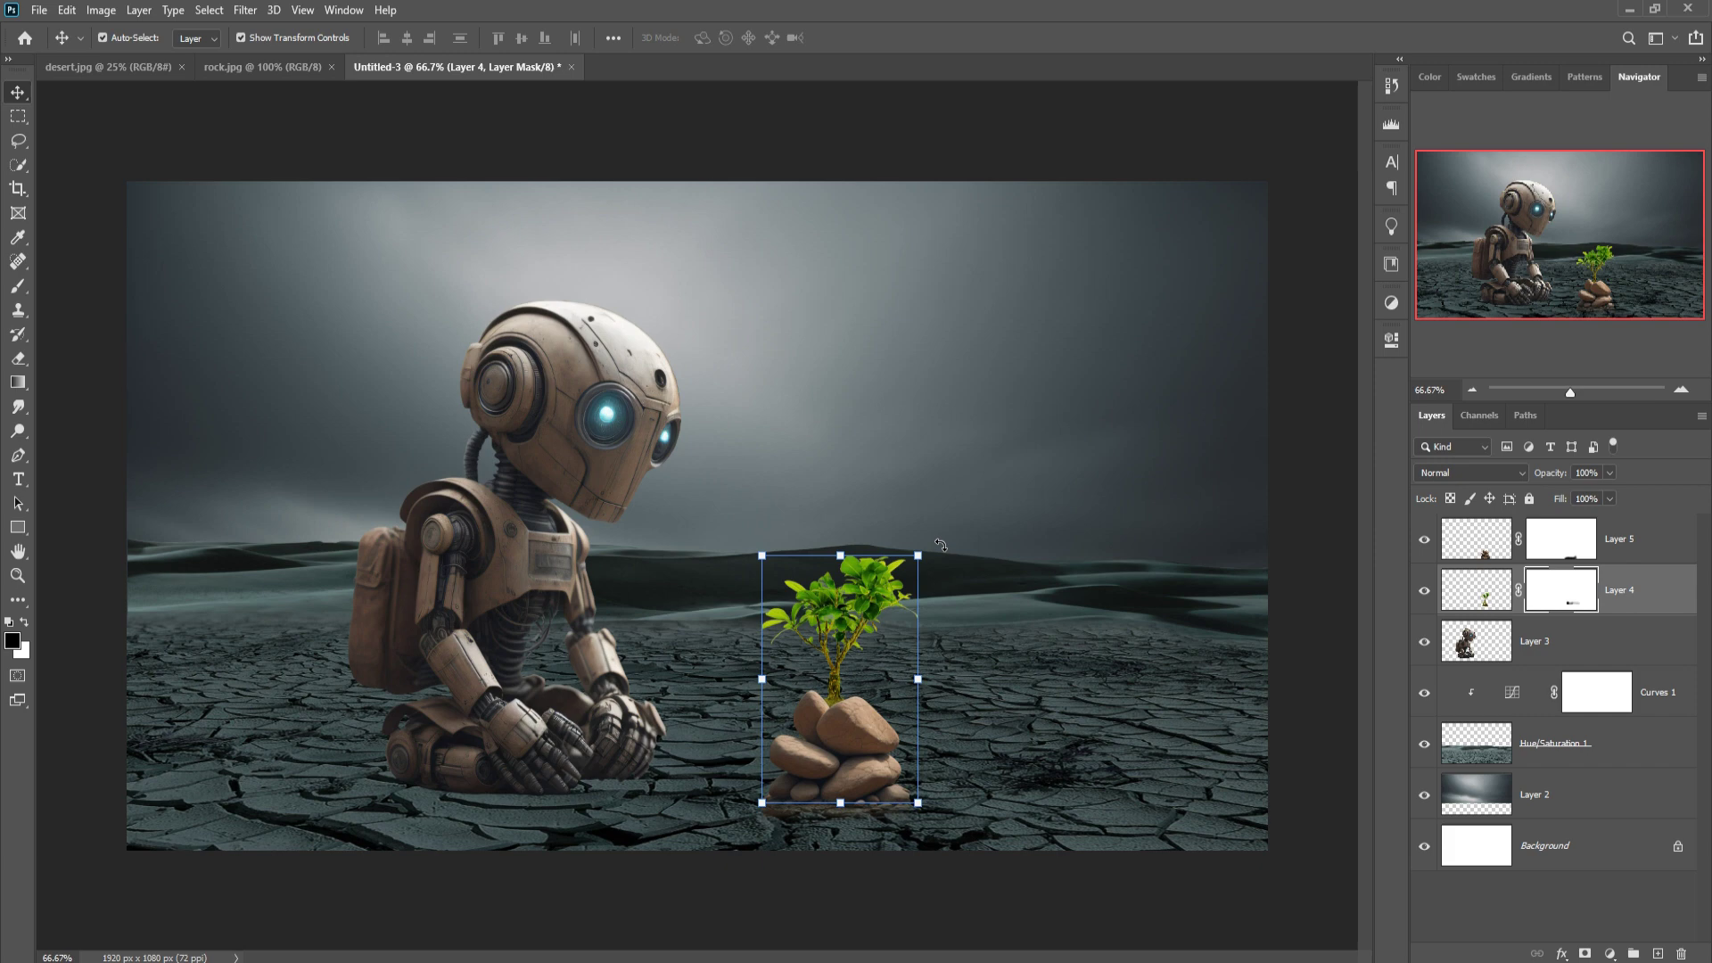
Add a Curves adjustment clipped to the plant layer and pull the RGB midtones down to darken the plant.
left_click(1664, 591)
left_click(1610, 953)
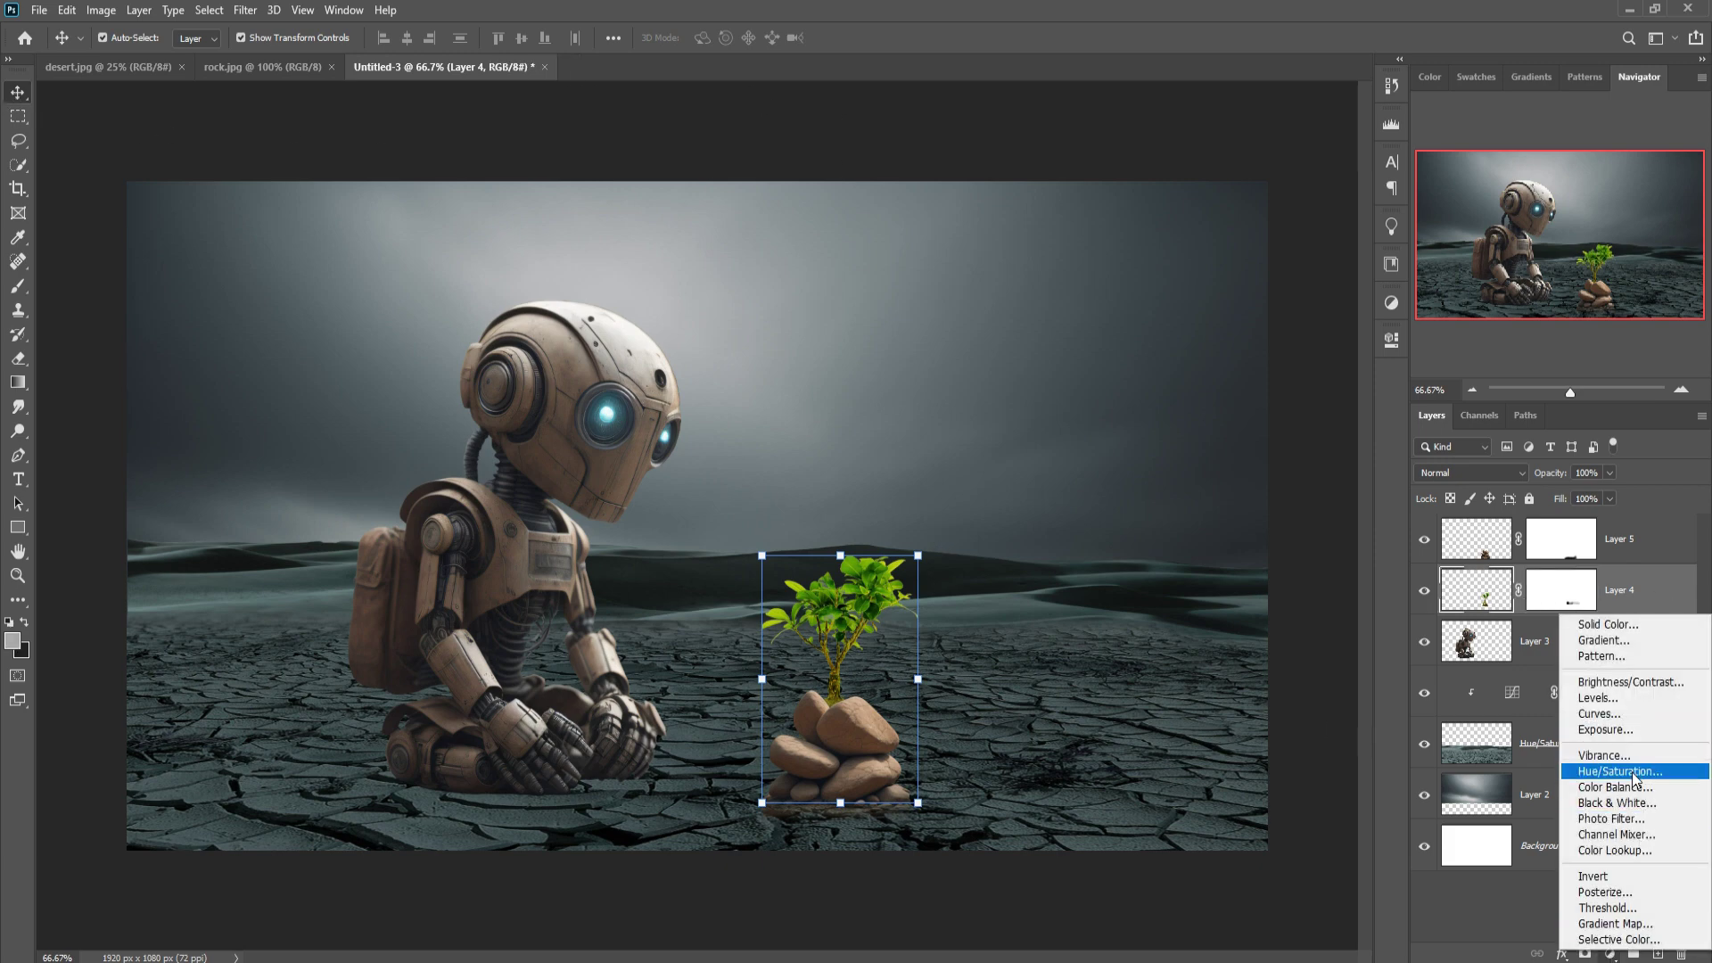
left_click(1618, 713)
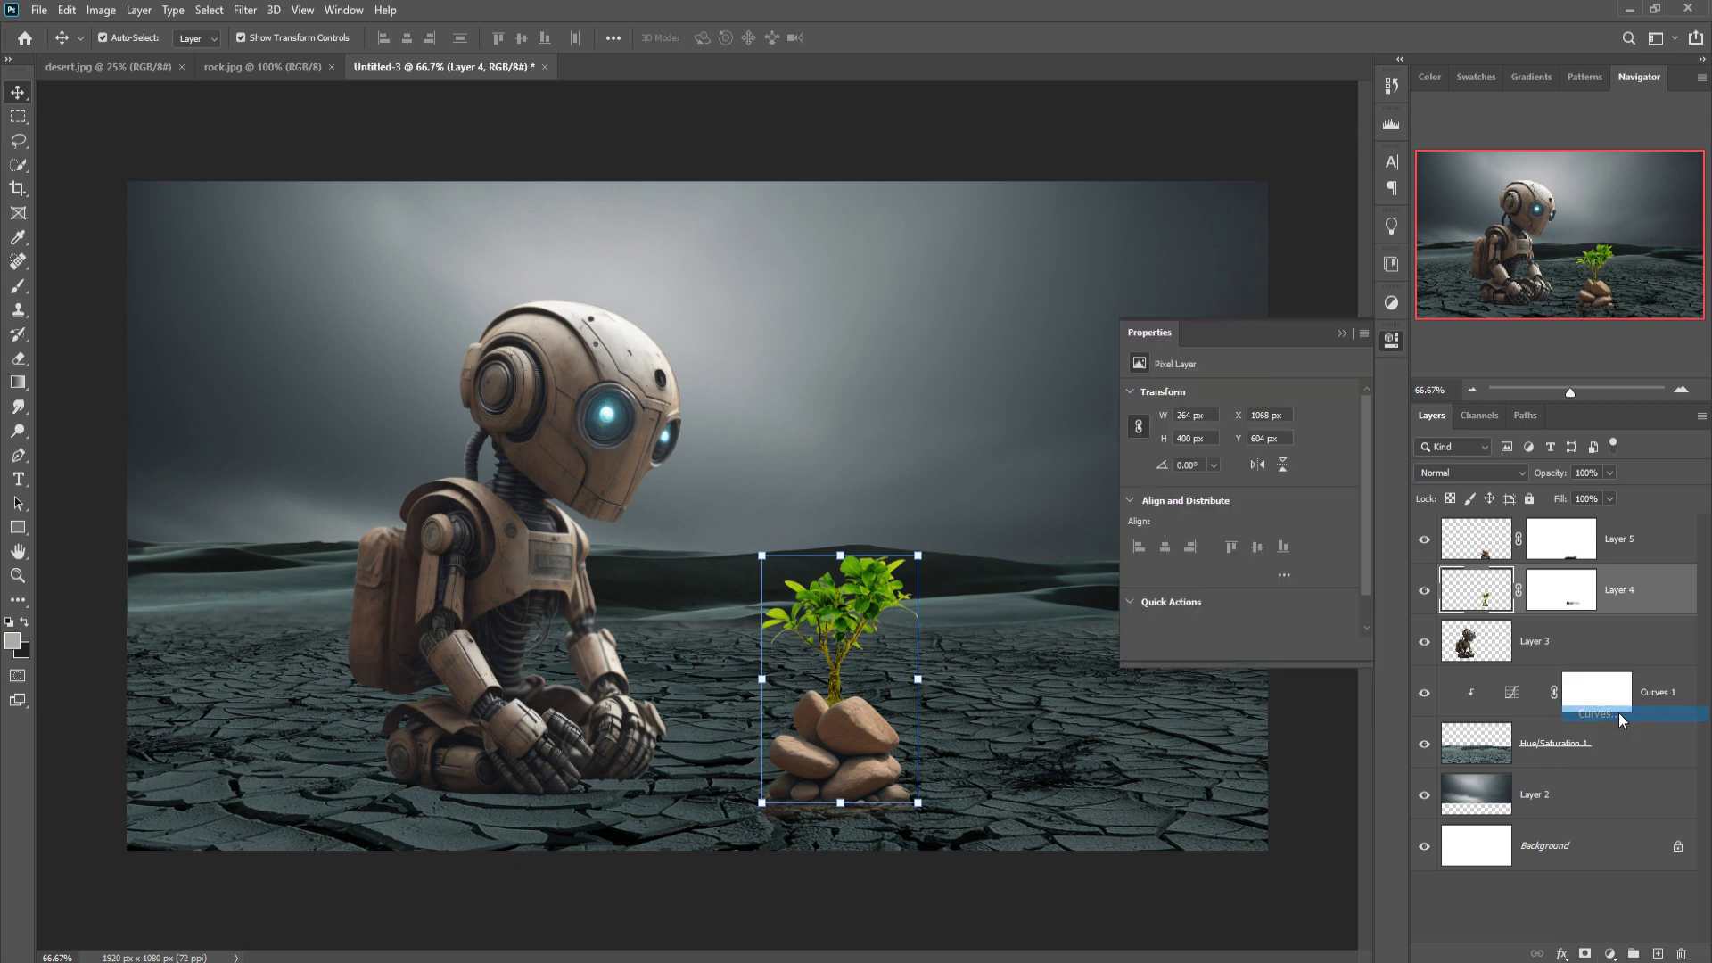
left_click(1249, 657)
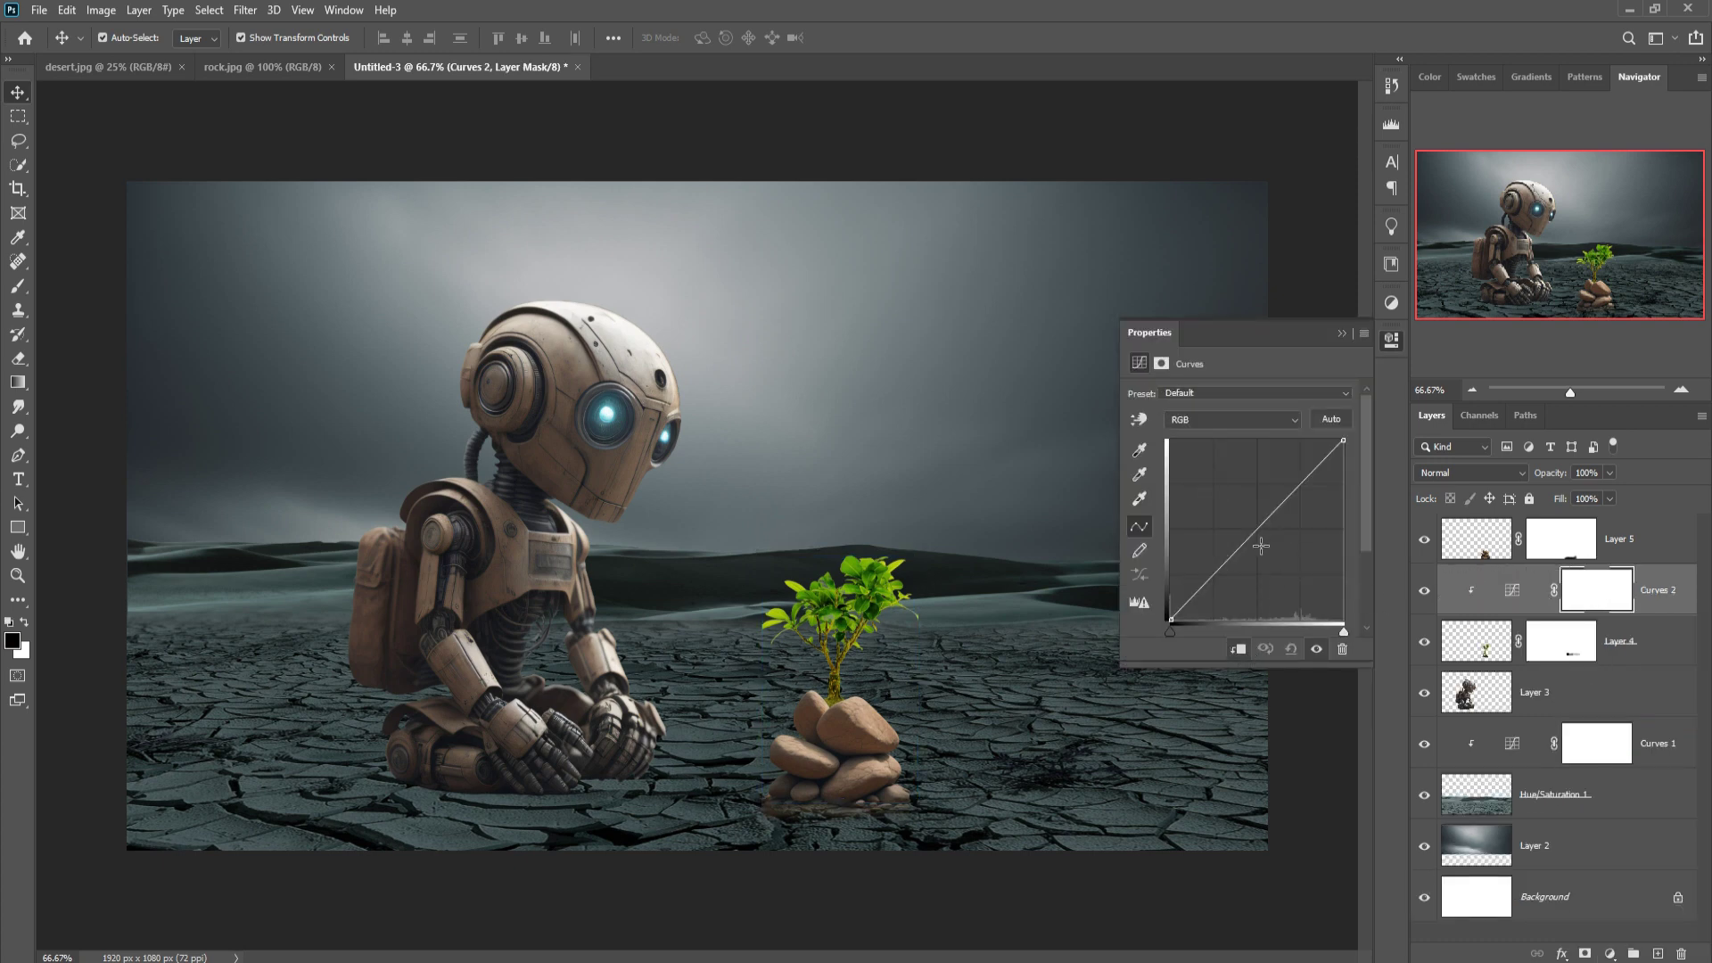
left_click_drag(1260, 546, 1283, 556)
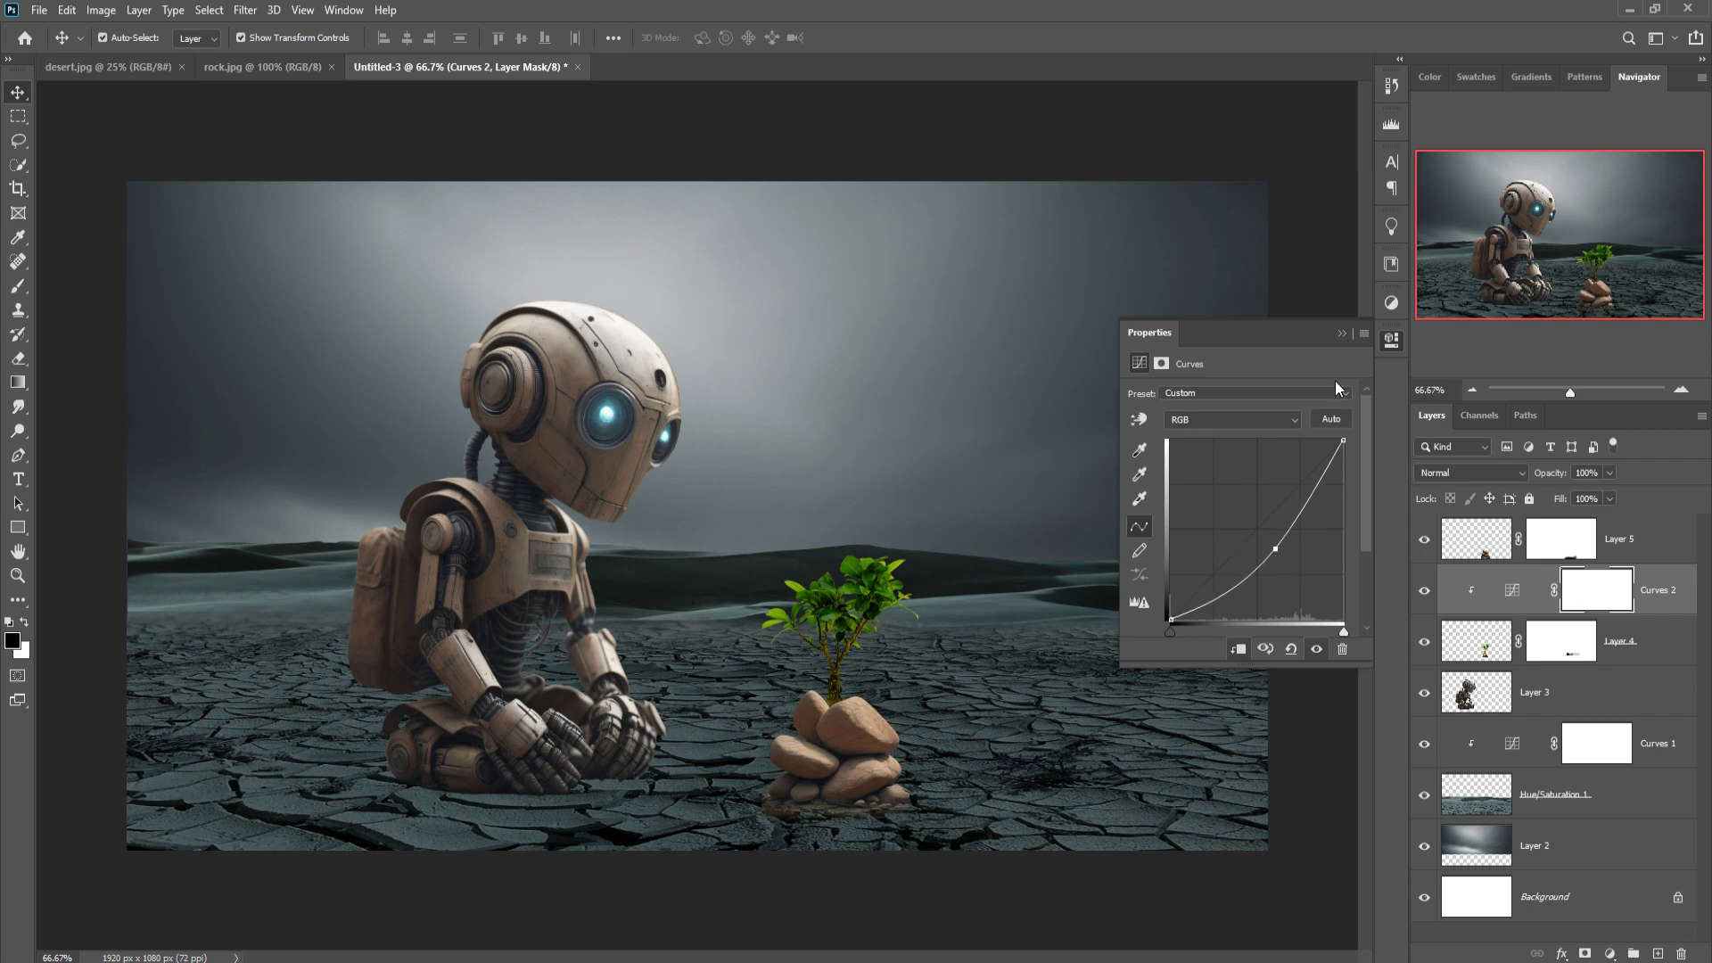
left_click(1341, 335)
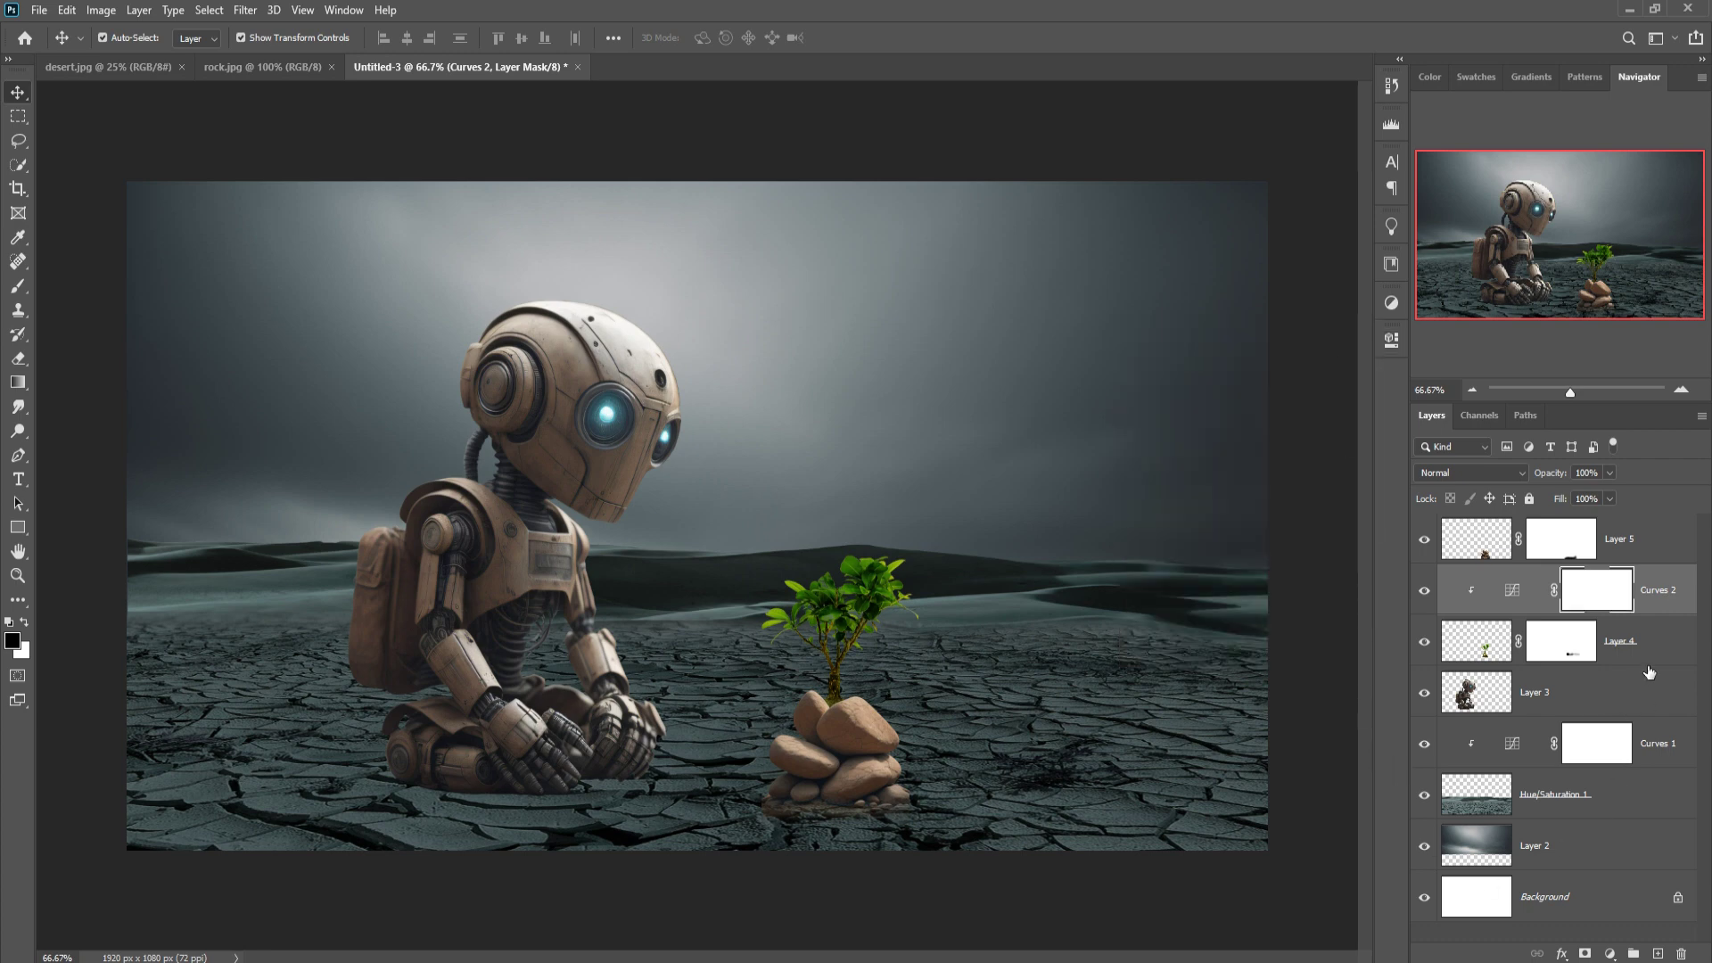
Shade the plant's stem with dark grey 2f3030 at 29% brush opacity on a new layer clipped to Layer 4, beneath Curves 2.
left_click(1660, 952)
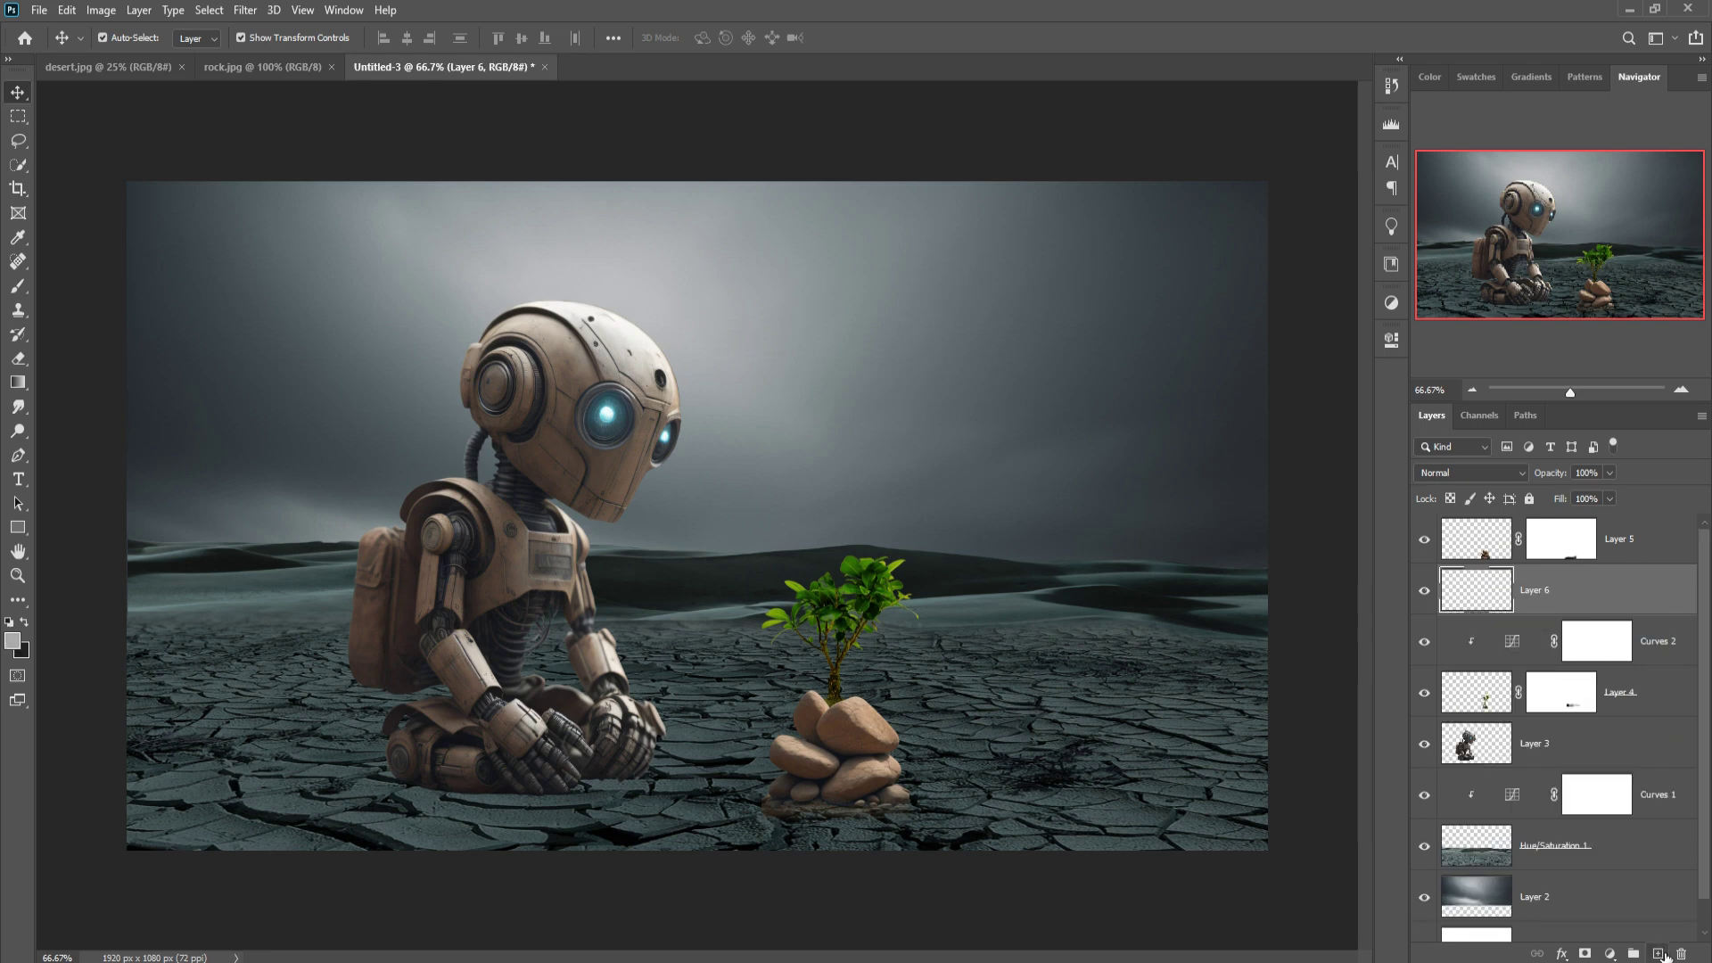
left_click_drag(1613, 614, 1647, 676)
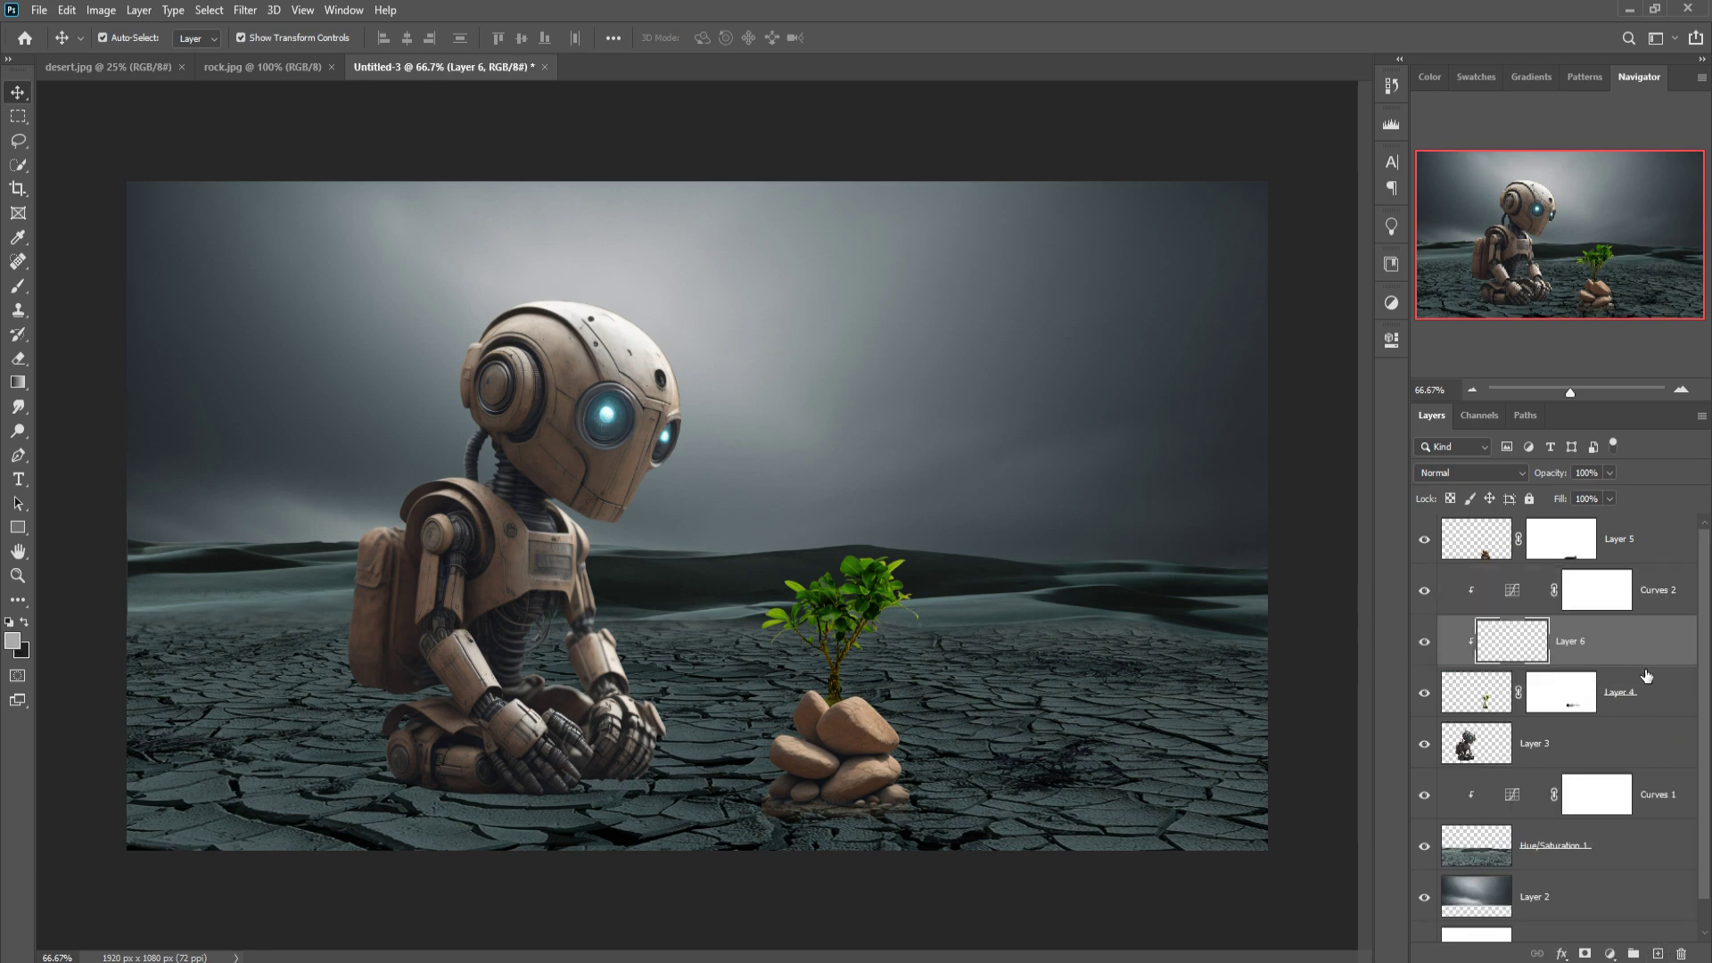
left_click(15, 646)
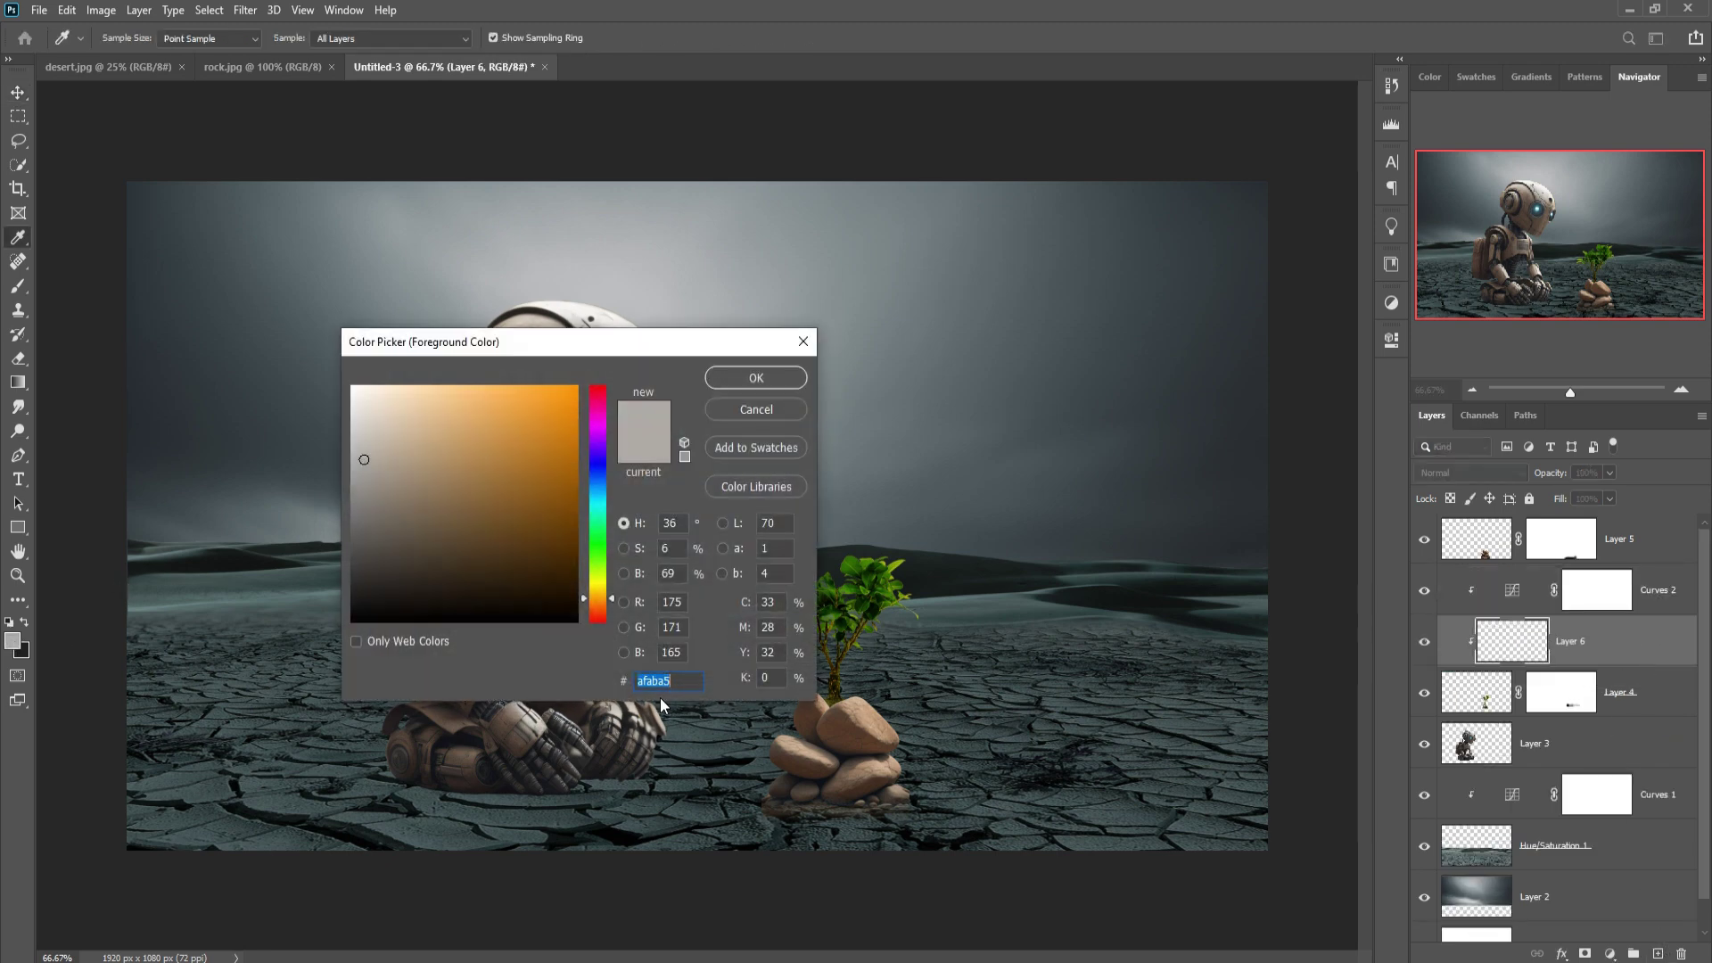
left_click(559, 775)
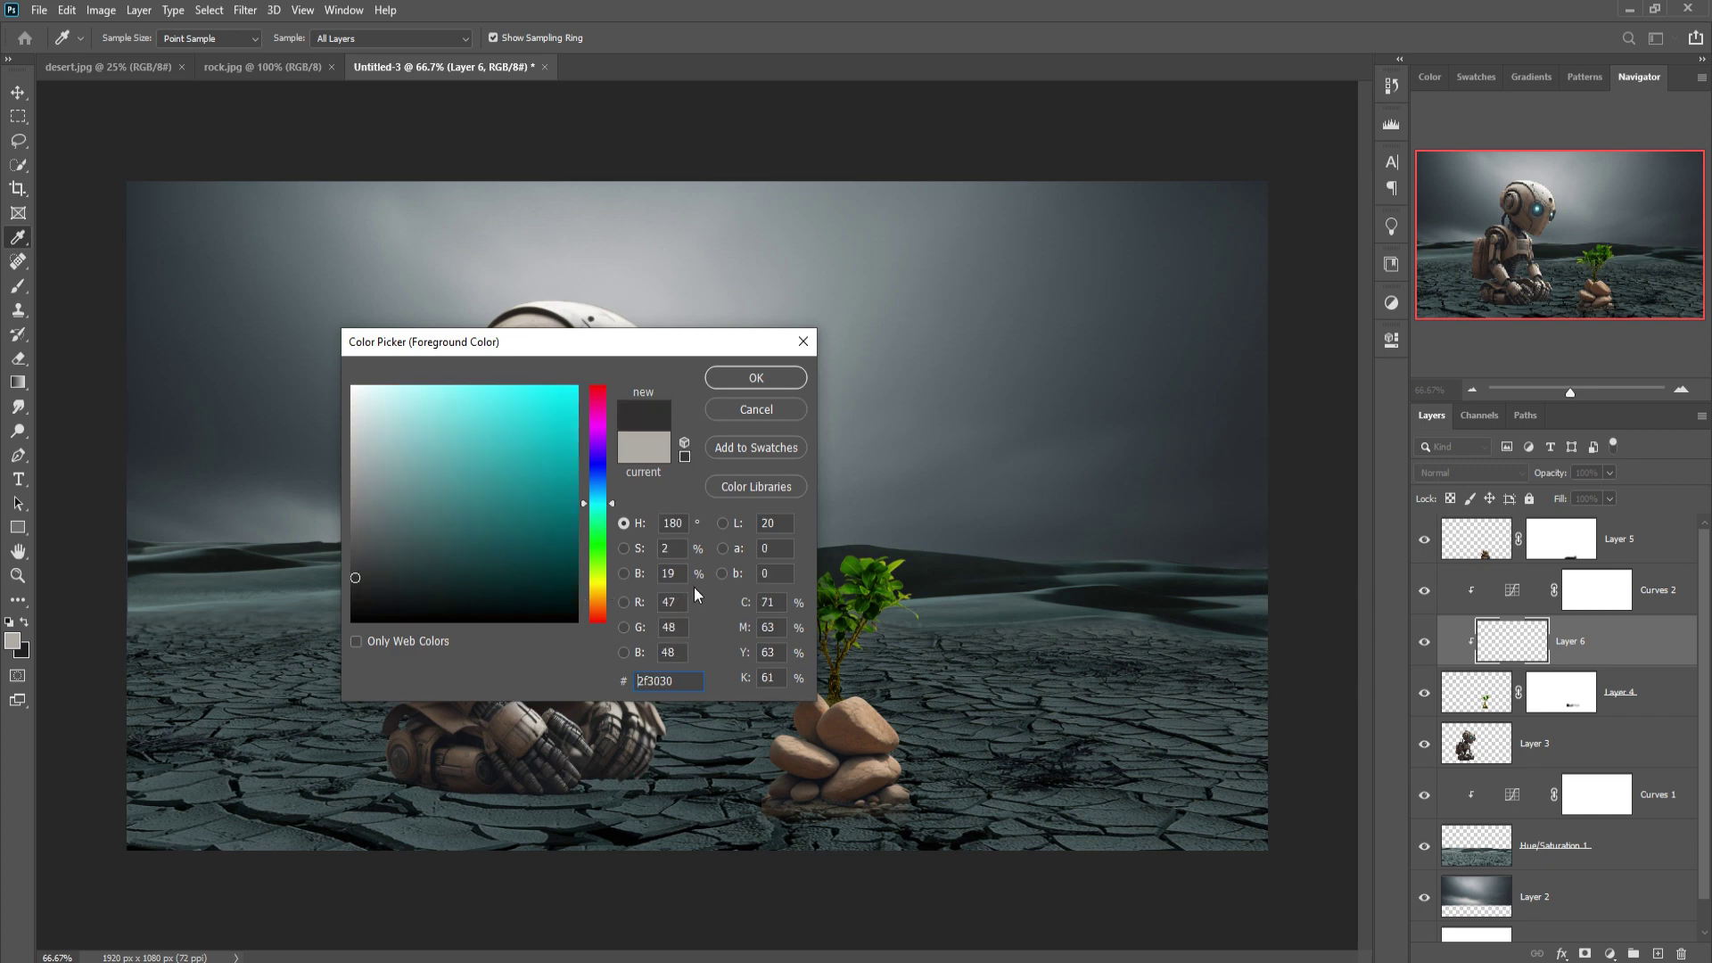
left_click(755, 379)
left_click(17, 286)
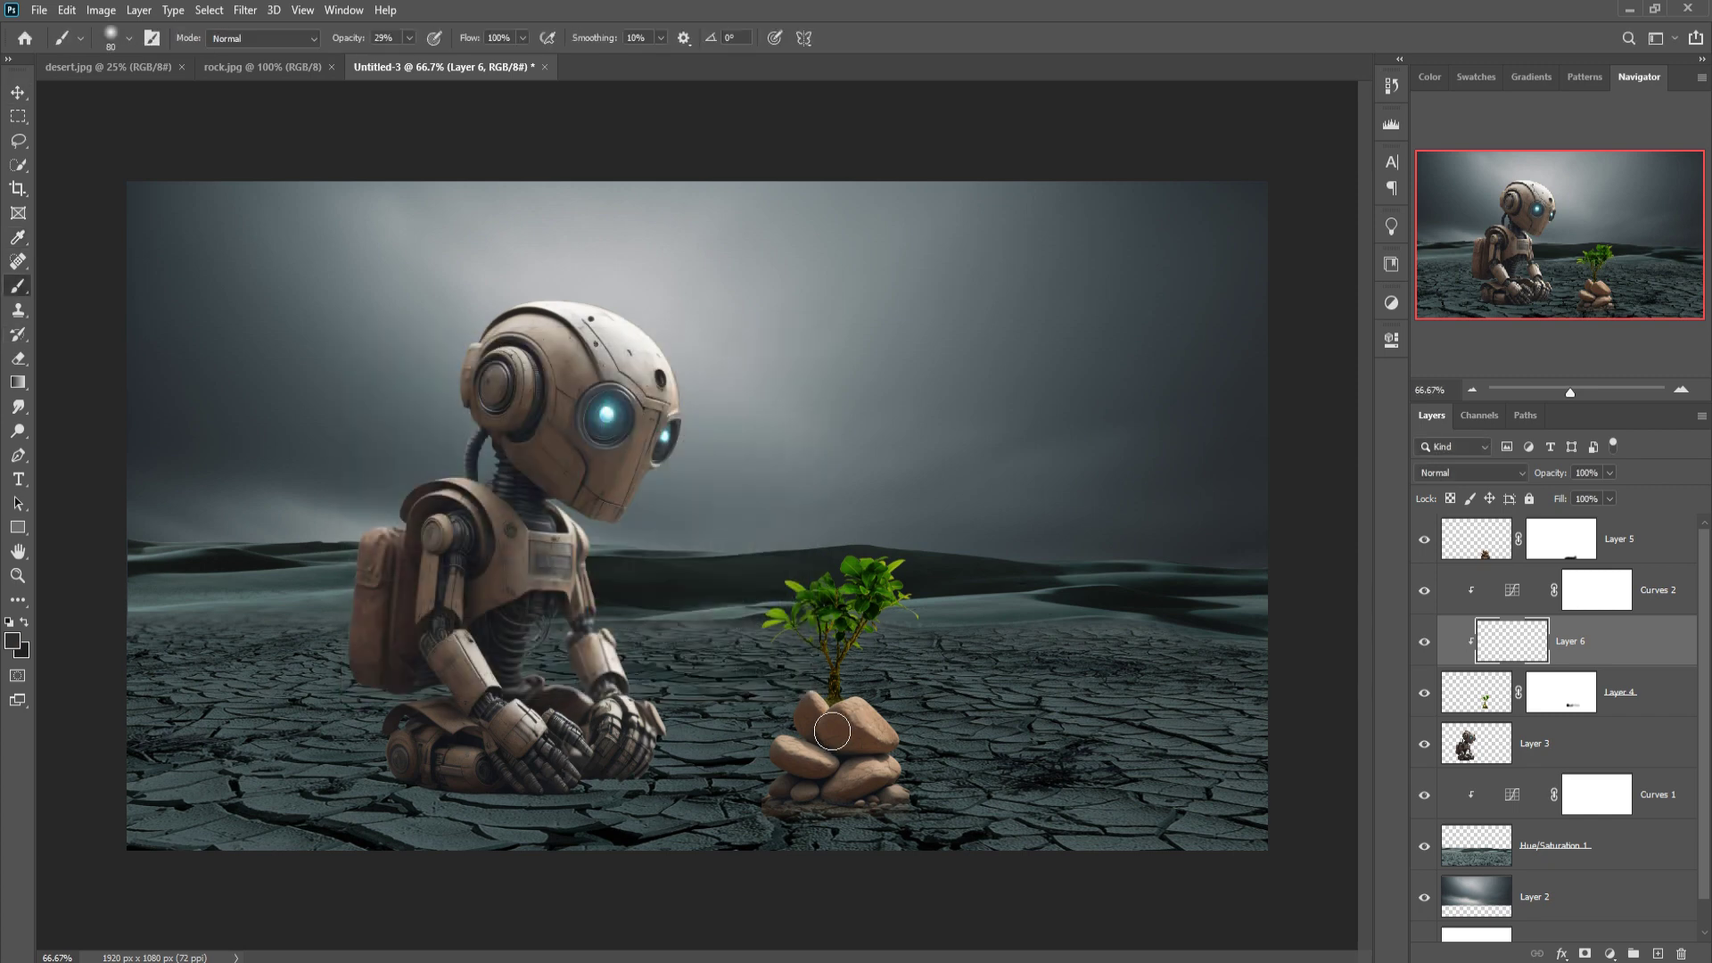
mouse_move(877, 698)
left_mouse_down()
mouse_move(867, 740)
mouse_move(839, 683)
left_mouse_up()
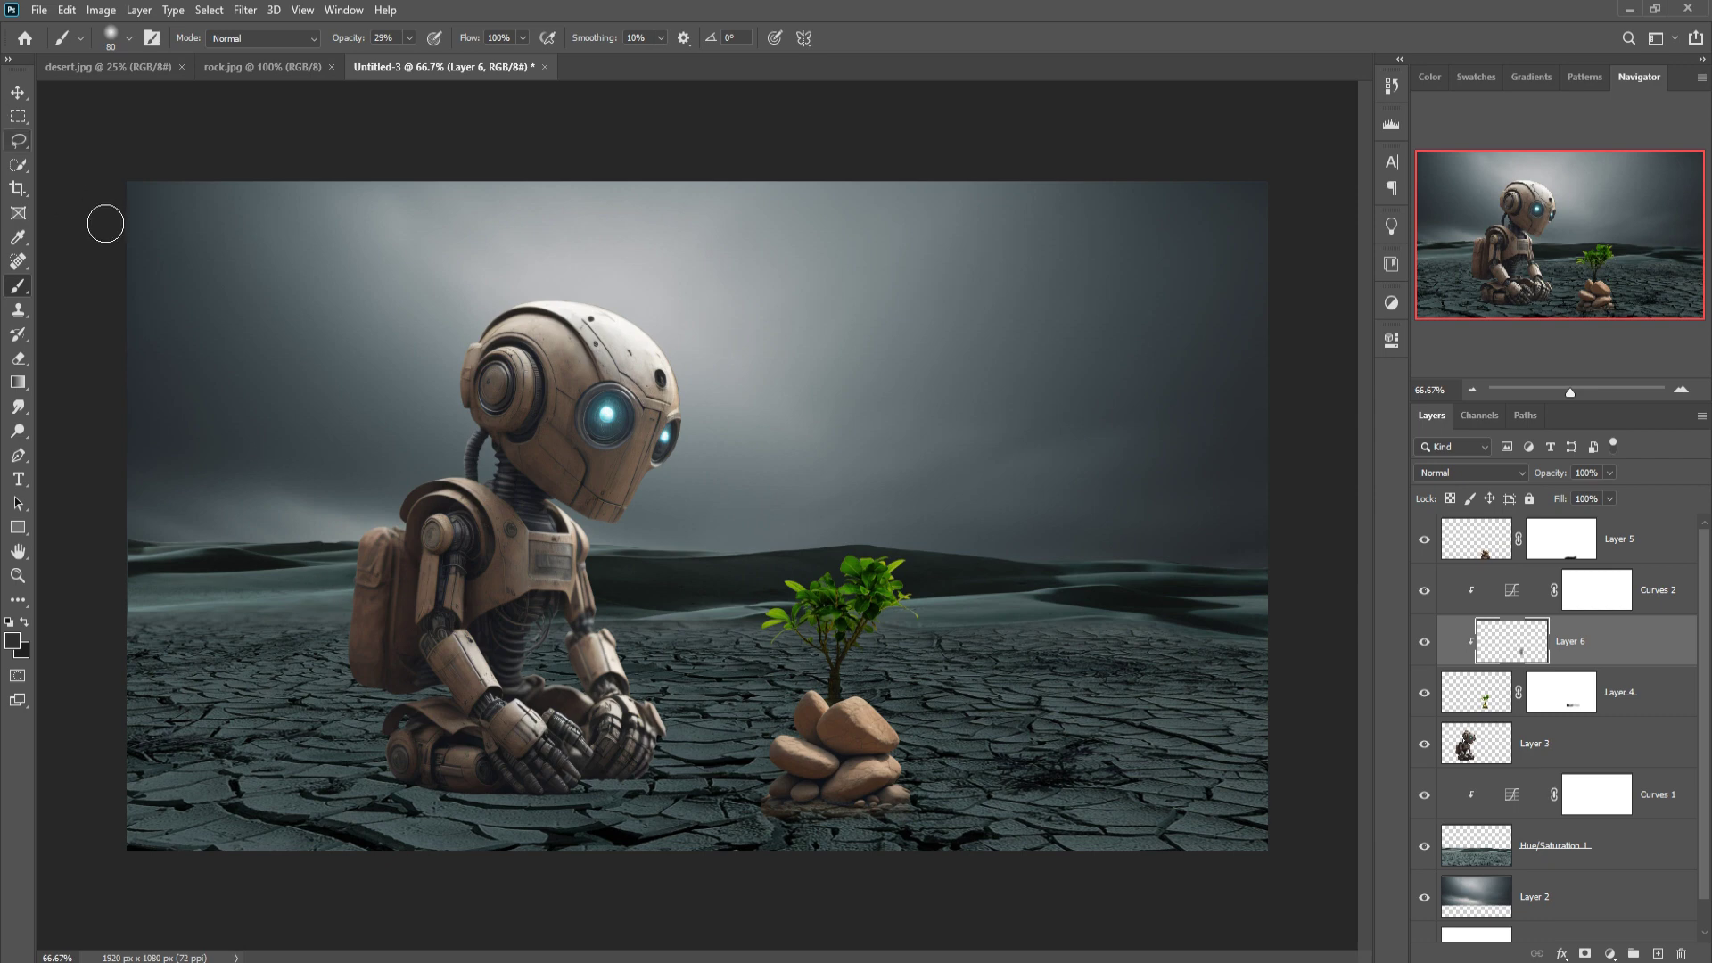
Add a Hue/Saturation adjustment clipped to the rocks layer and set its saturation to -16 and lightness to -27.
left_click(17, 92)
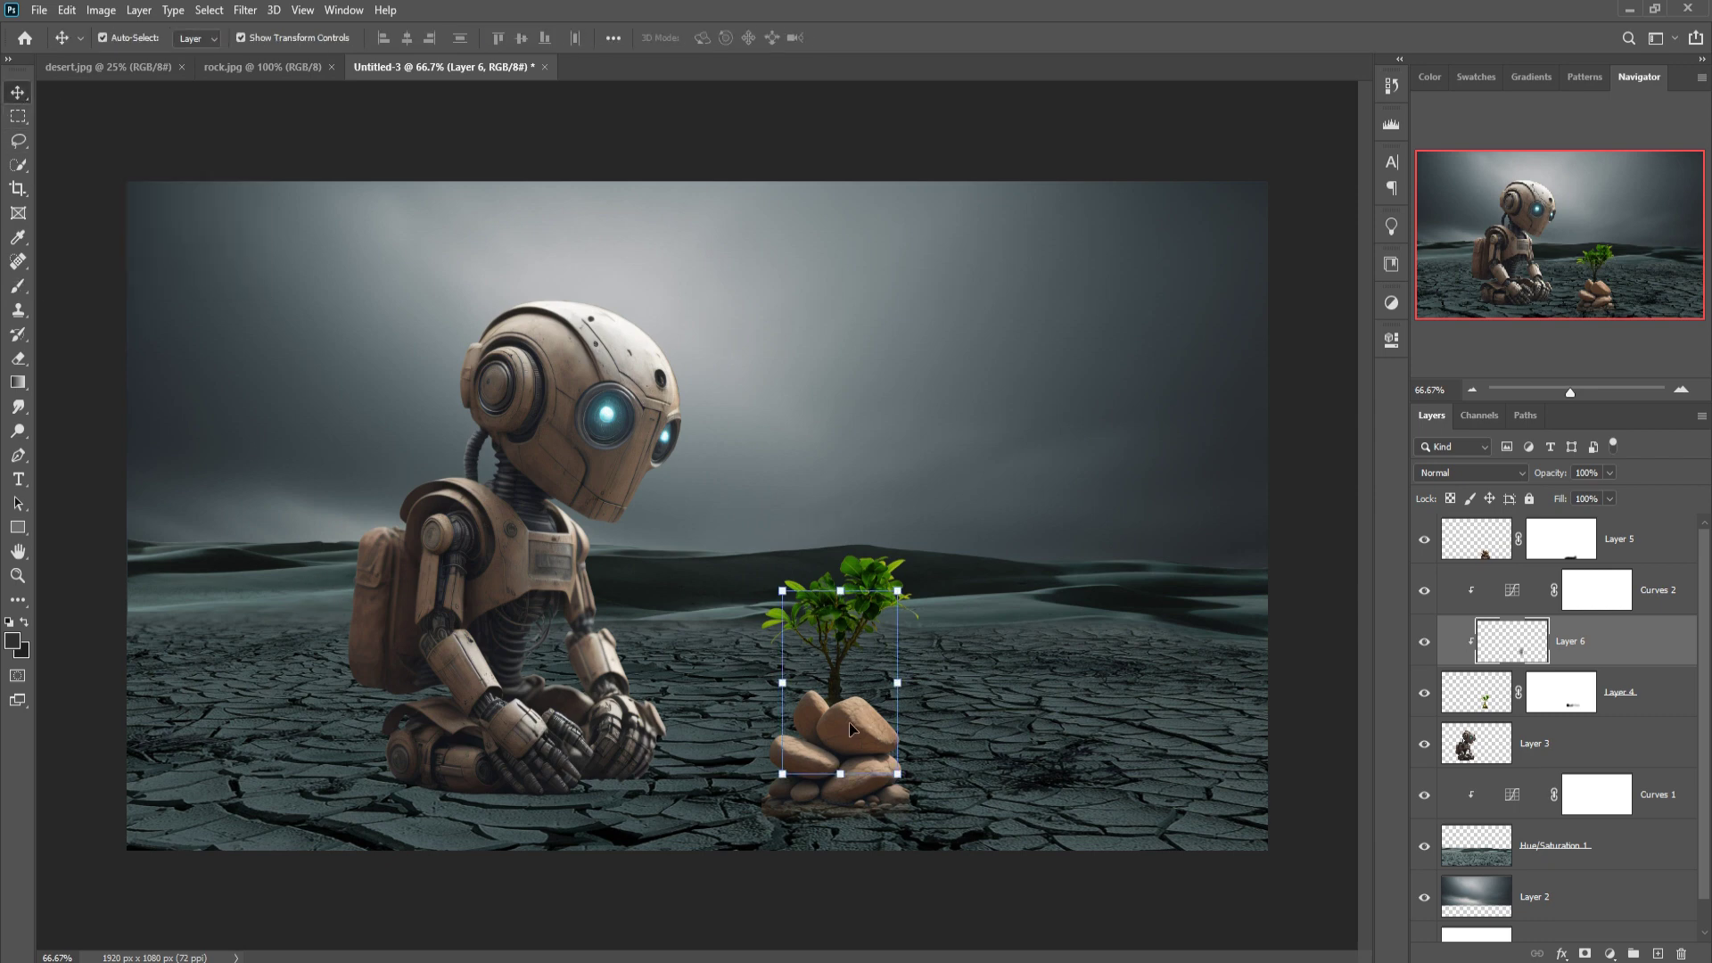
left_click(853, 729)
left_click(1611, 952)
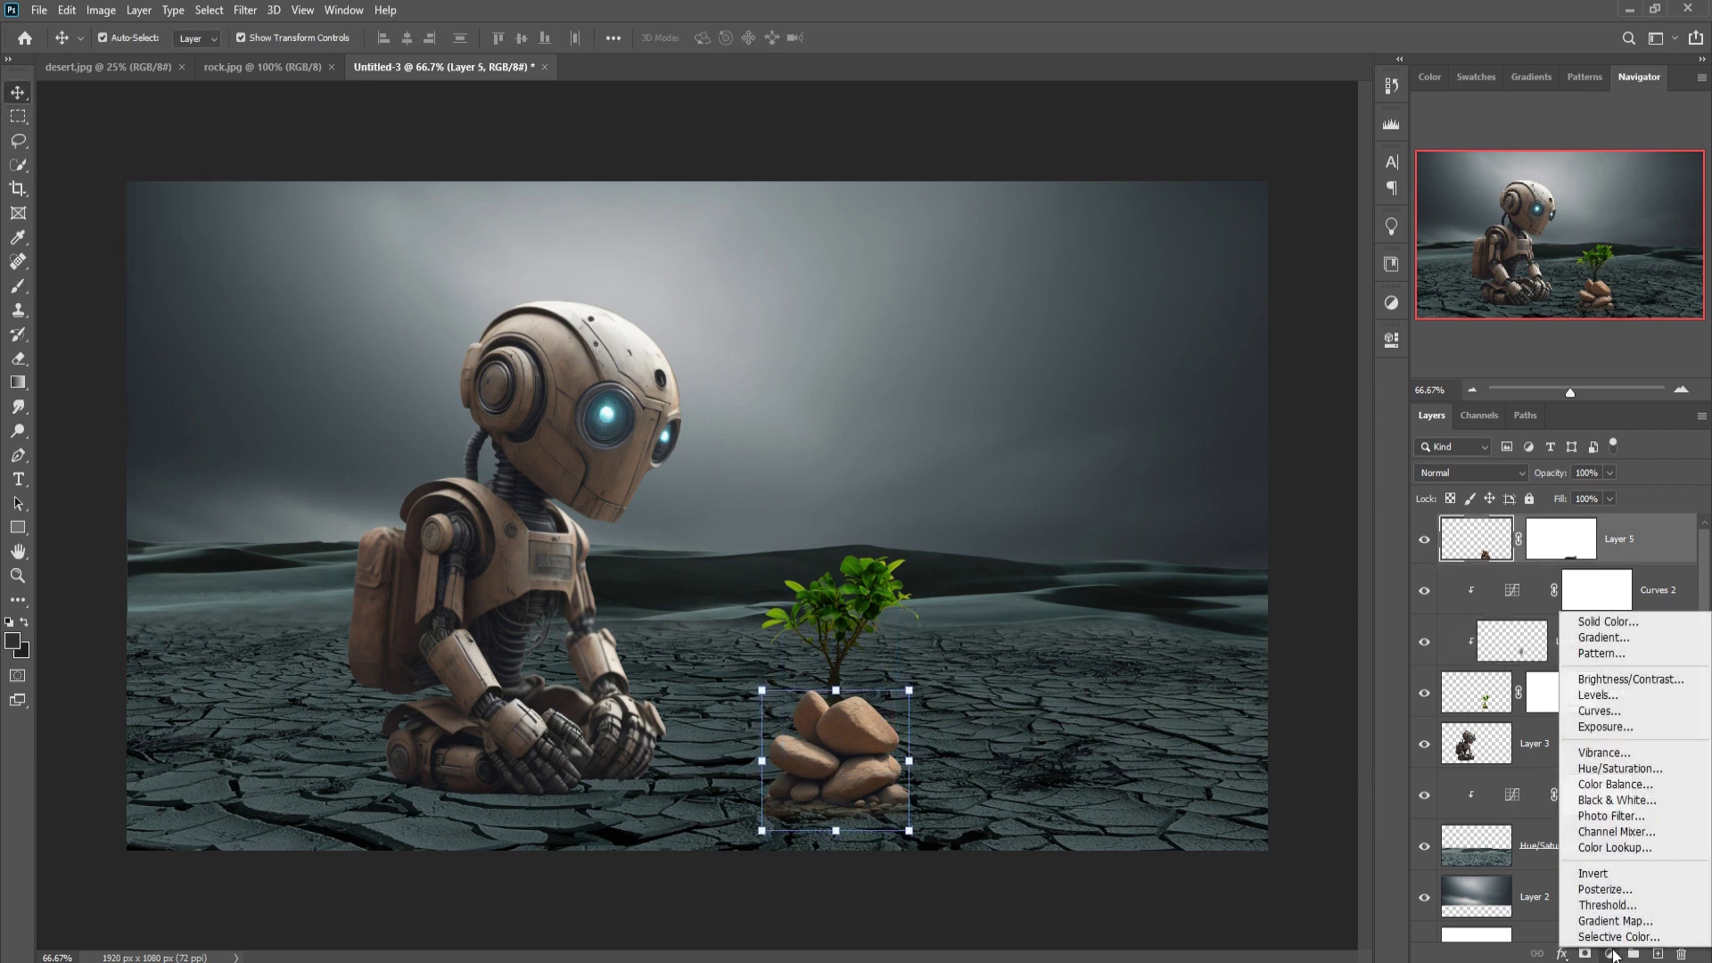
left_click(1614, 784)
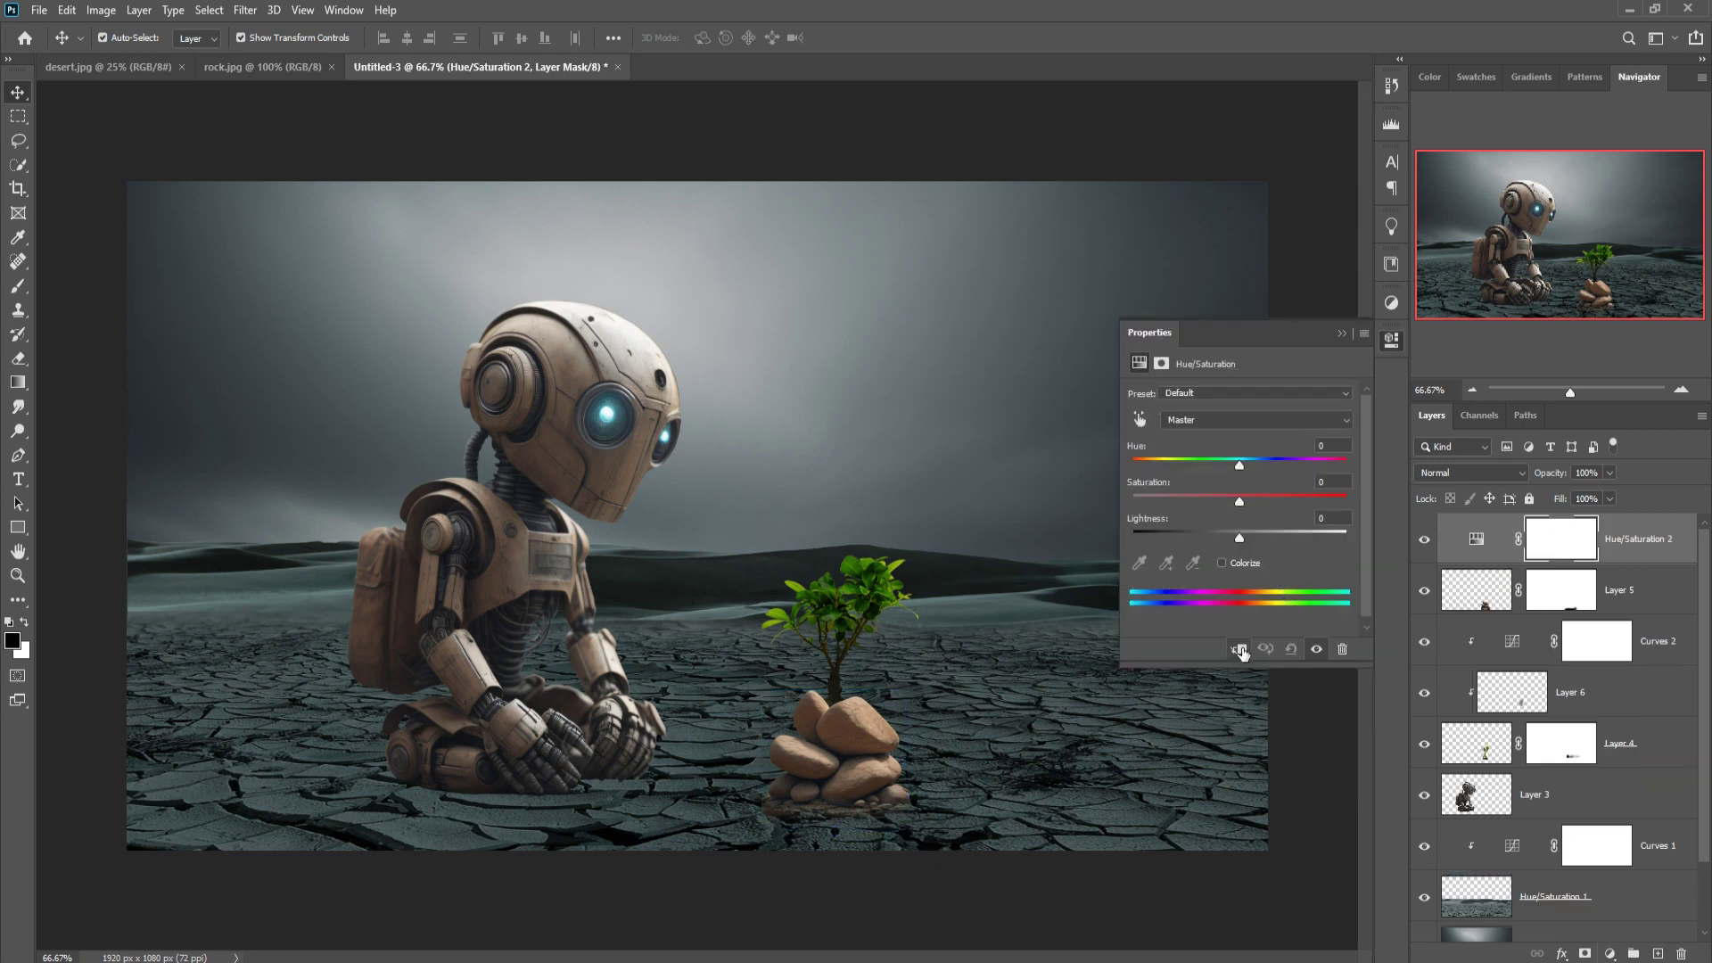
left_click(1240, 651)
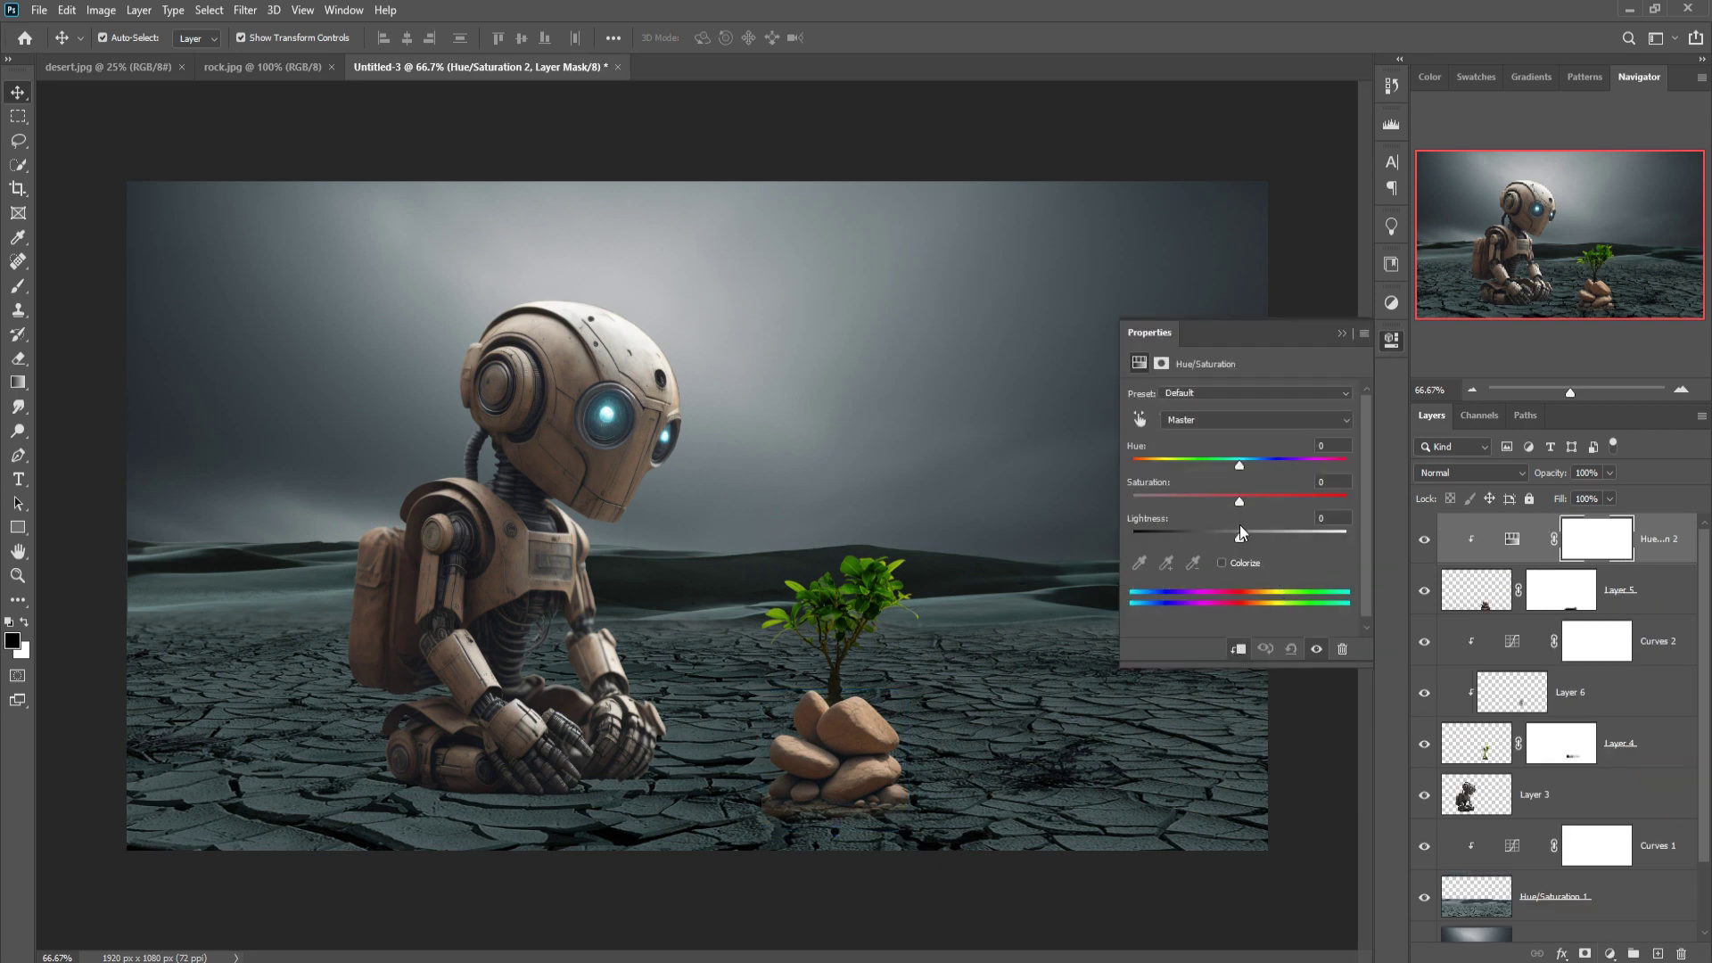
left_click_drag(1239, 538, 1211, 539)
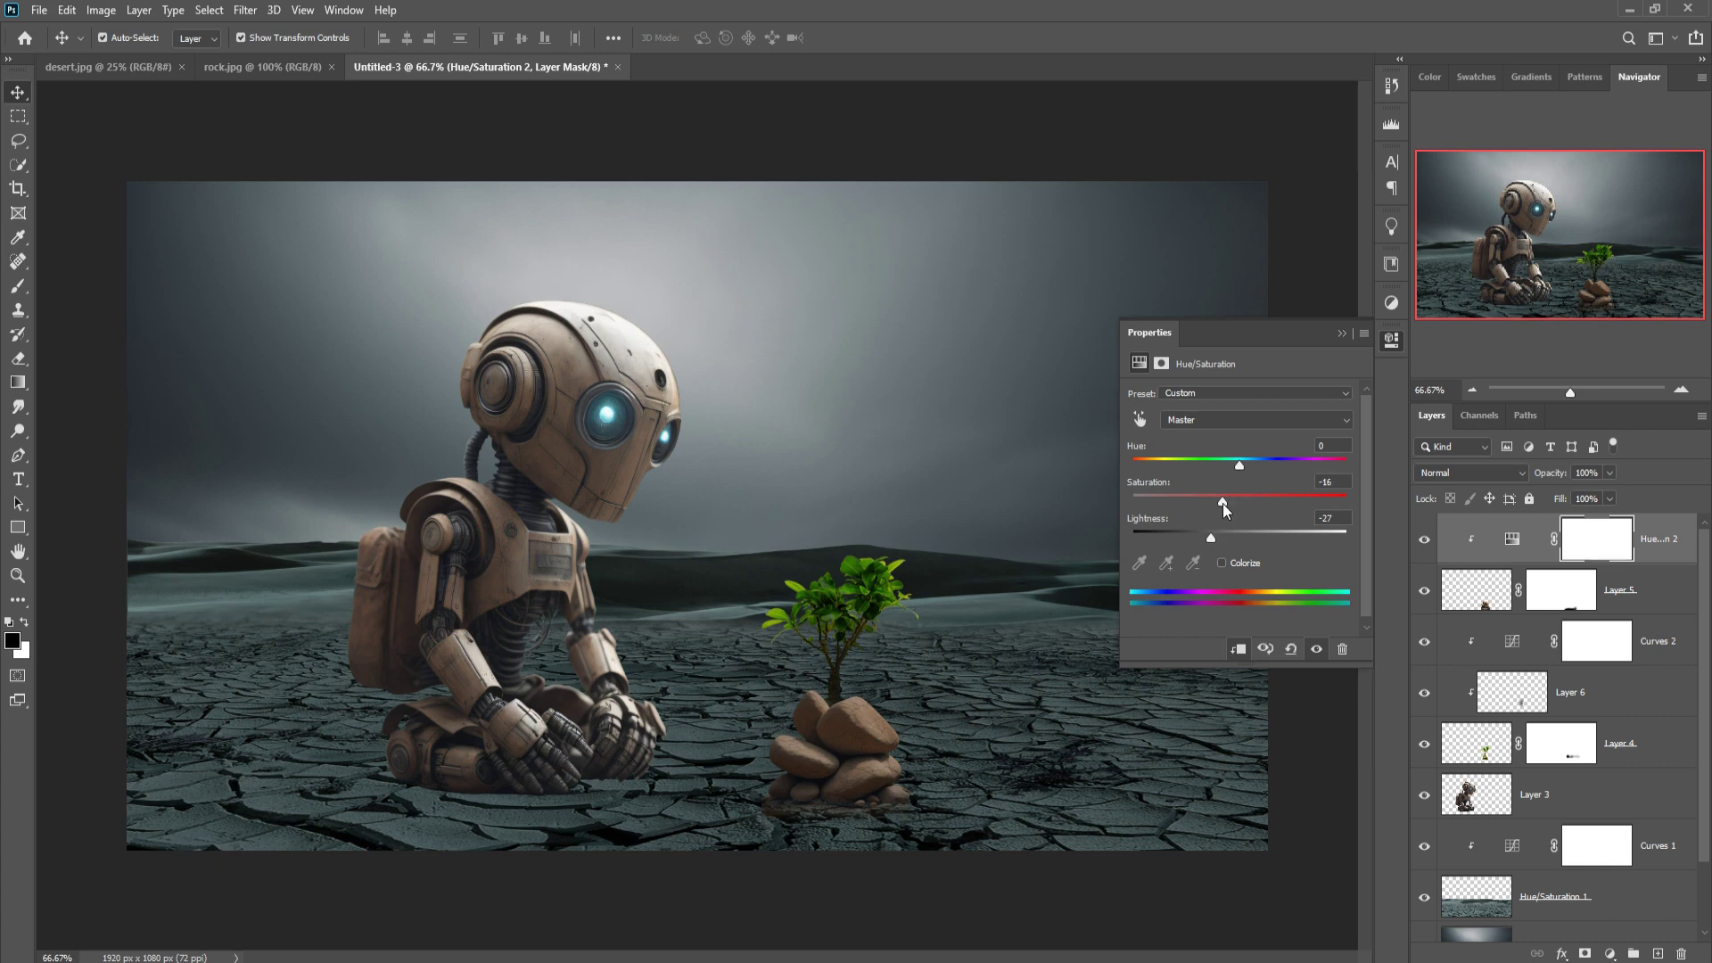
Shift the rocks' hue towards blue-grey, close to +174, and lower their saturation further.
left_click_drag(1239, 465, 1344, 461)
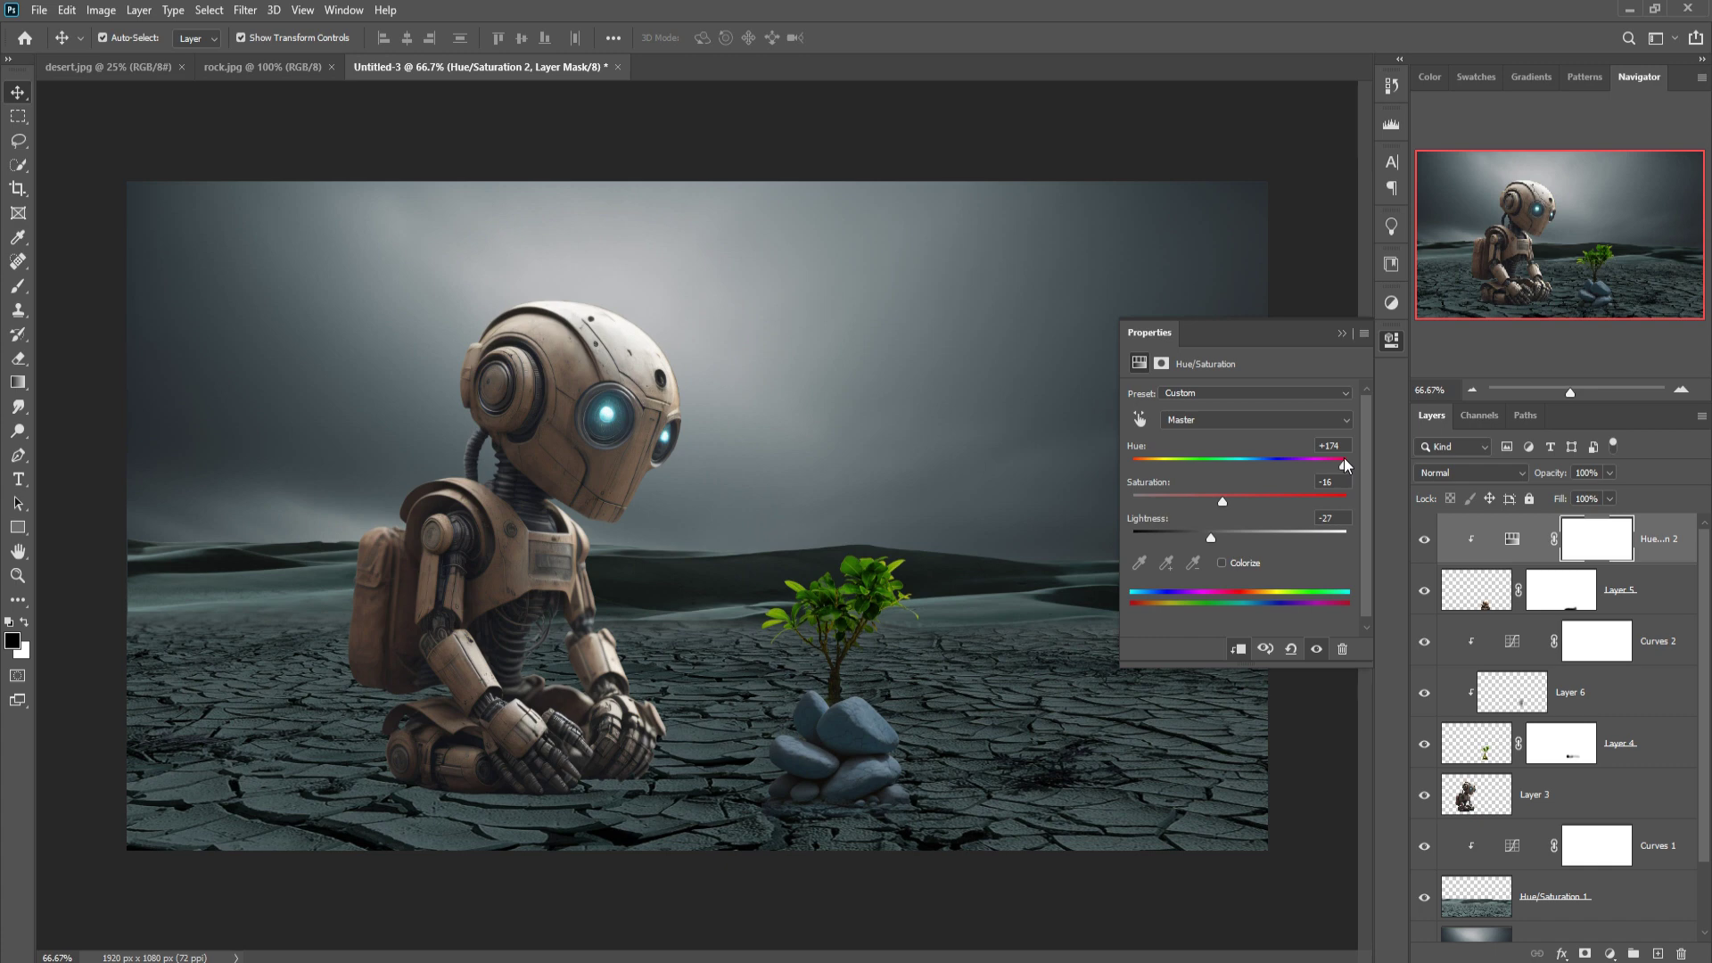
left_click_drag(1204, 501, 1201, 503)
left_click_drag(1343, 463, 1340, 464)
left_click(1341, 334)
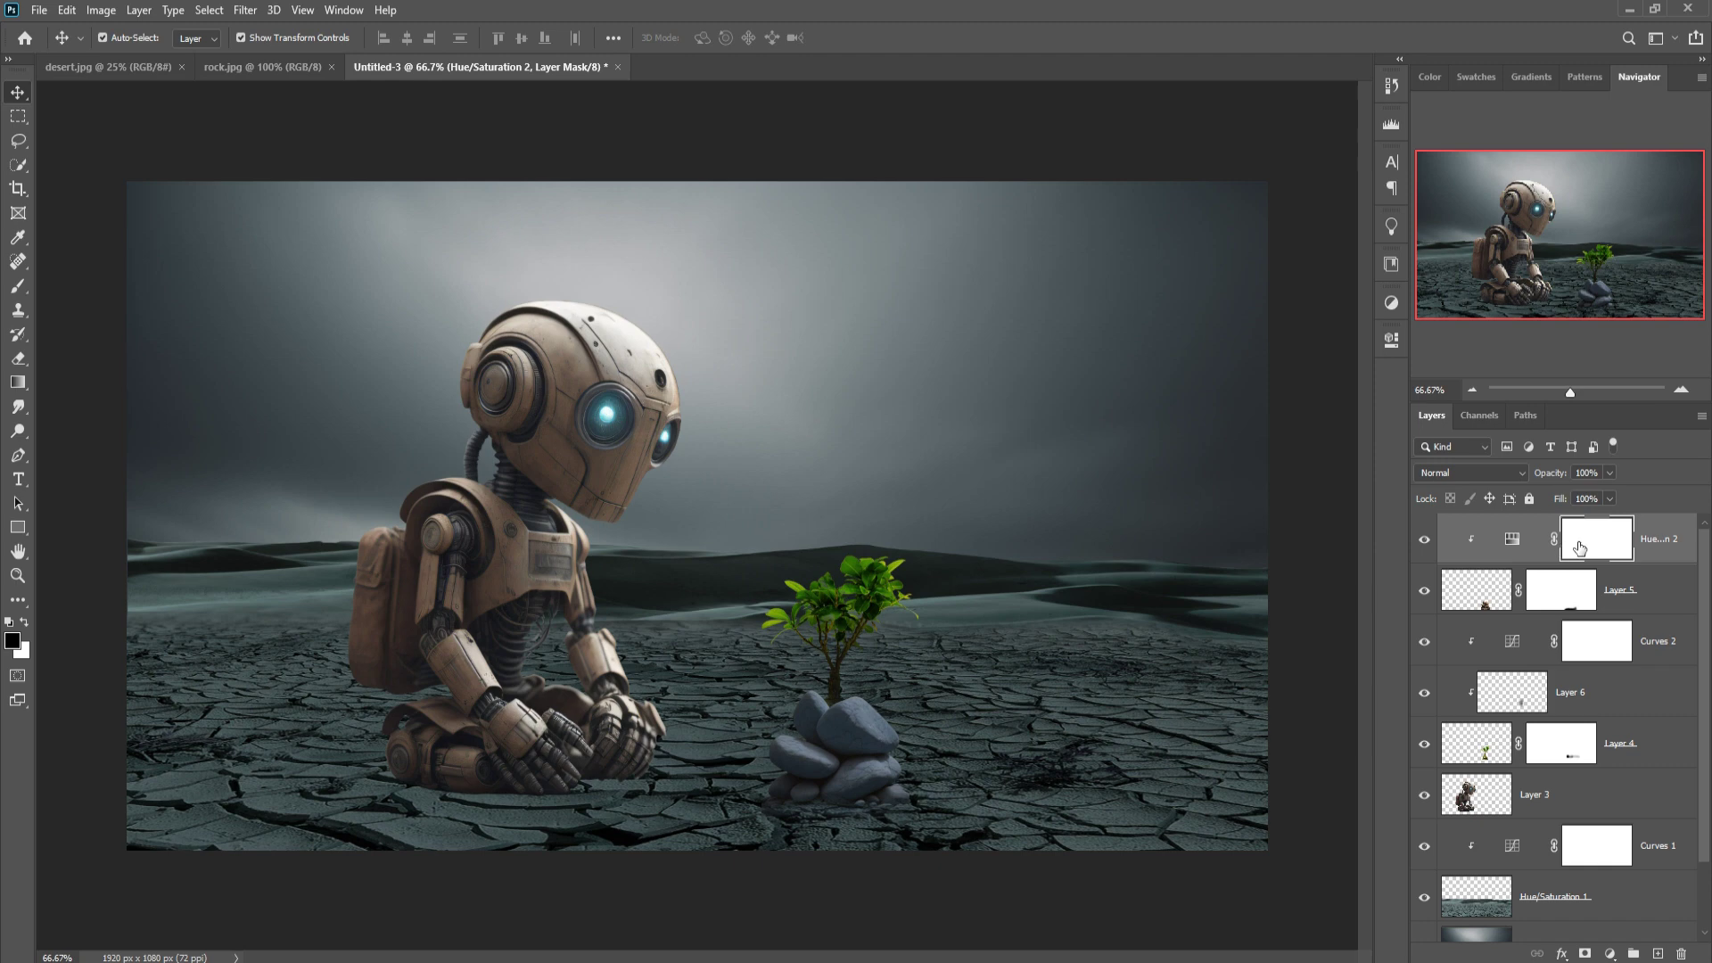
Paint black on the Hue/Saturation 2 mask over the rocks at 29% and 15% brush opacity to bring back some natural colour.
left_click(18, 285)
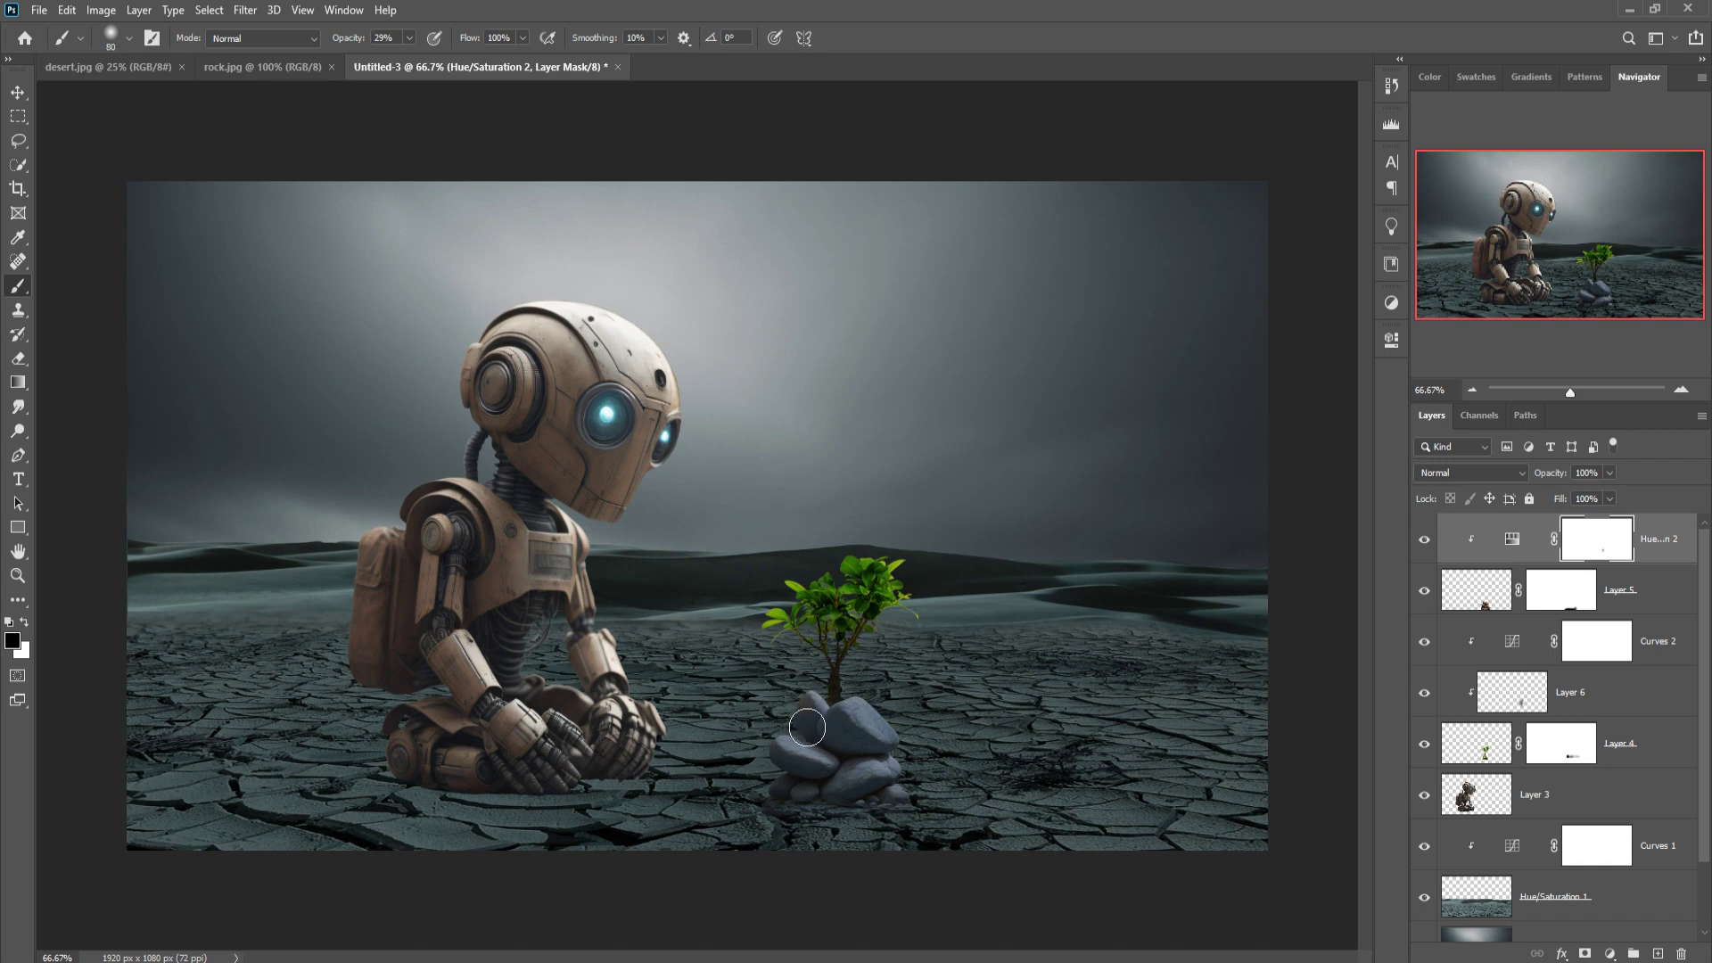
mouse_move(807, 728)
left_mouse_down()
mouse_move(907, 736)
mouse_move(907, 719)
mouse_move(937, 757)
mouse_move(922, 733)
mouse_move(864, 722)
mouse_move(900, 765)
mouse_move(879, 763)
mouse_move(912, 740)
left_mouse_up()
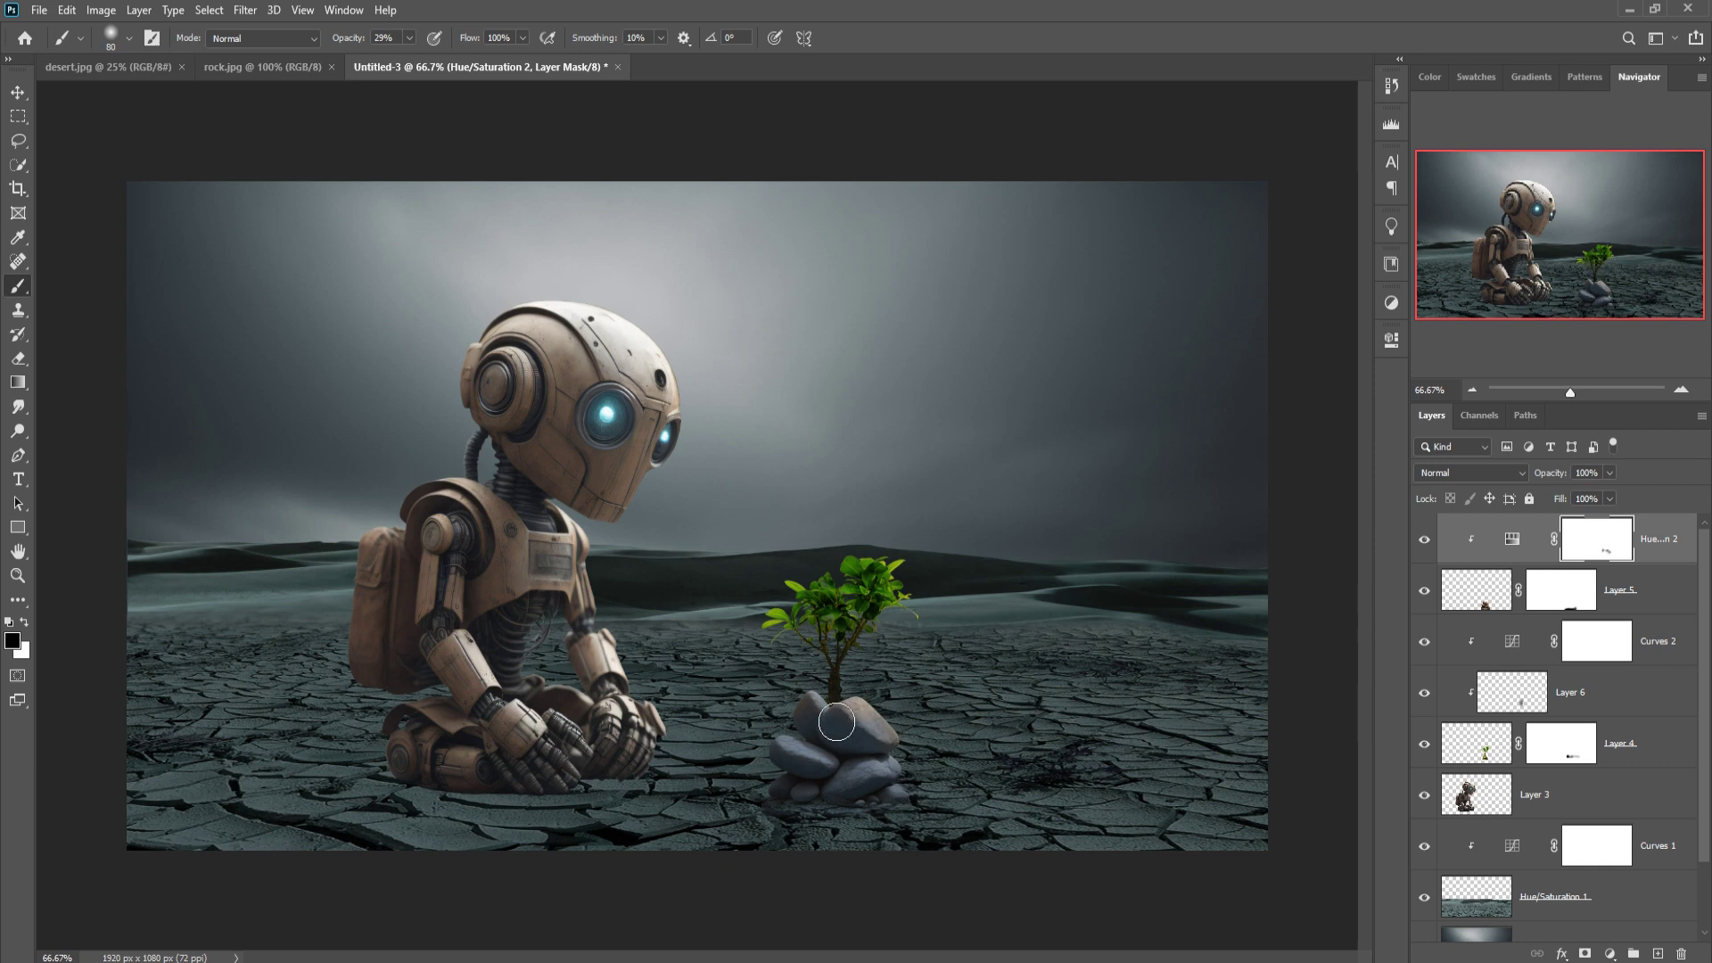
mouse_move(847, 718)
left_mouse_down()
mouse_move(798, 746)
mouse_move(781, 805)
mouse_move(915, 818)
mouse_move(928, 790)
mouse_move(847, 790)
mouse_move(816, 764)
mouse_move(847, 782)
left_mouse_up()
left_click(408, 39)
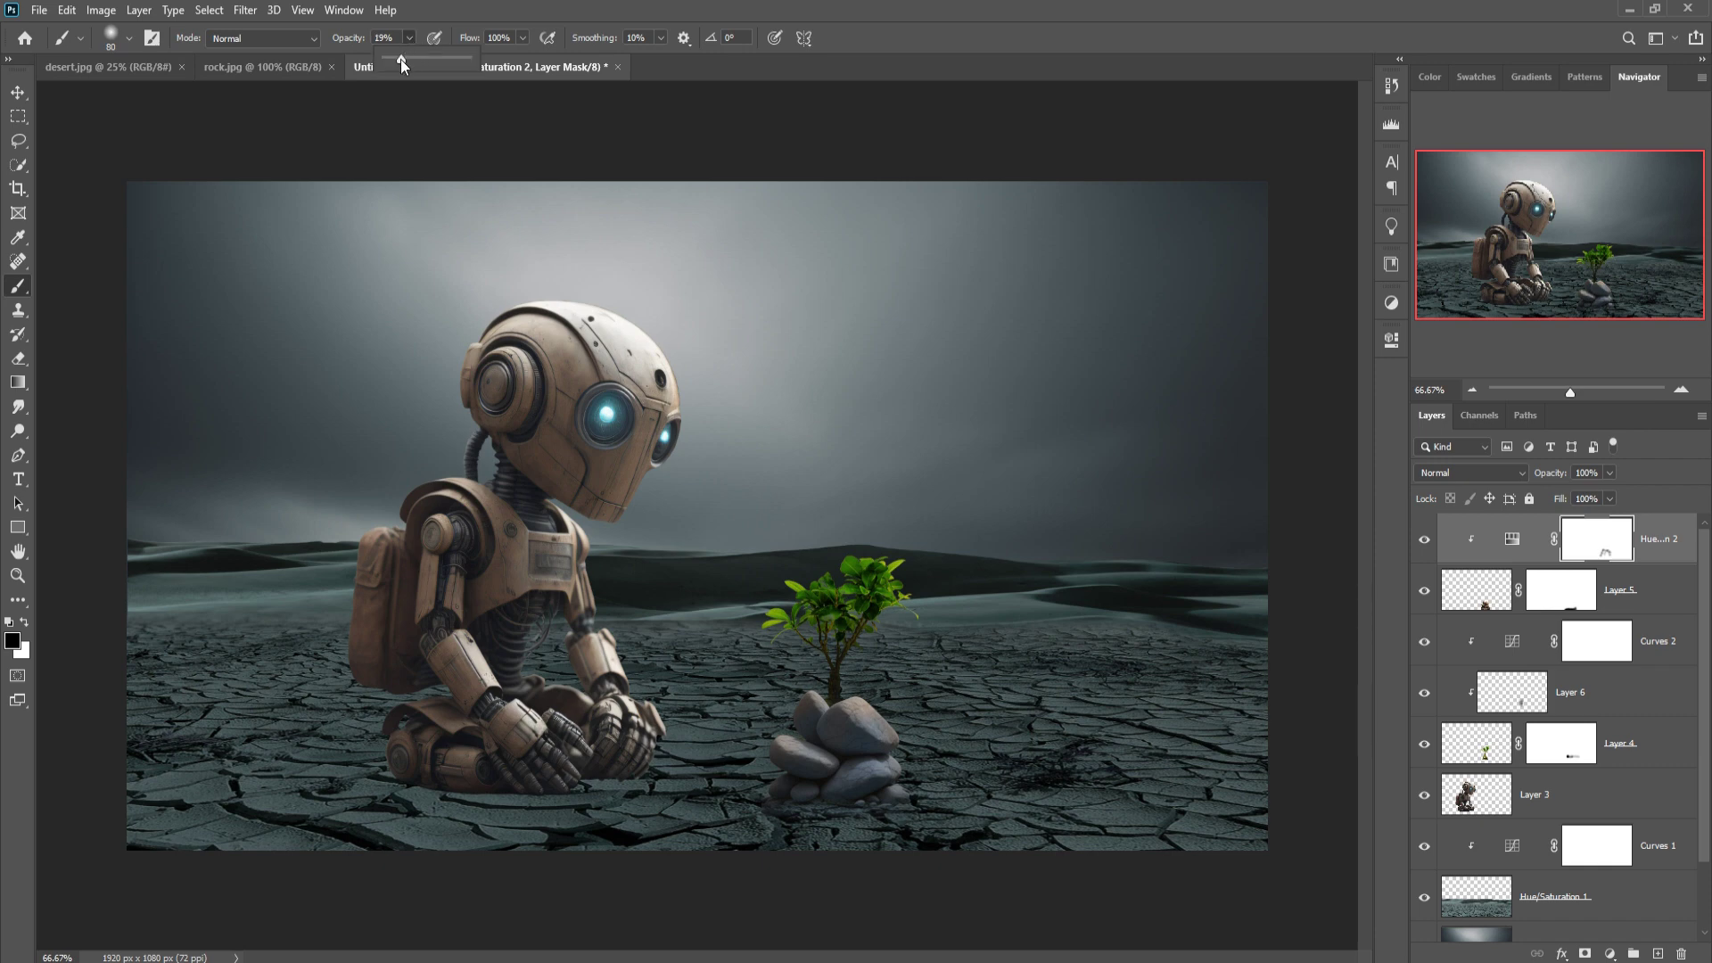
left_click(869, 749)
Create a new layer above Curves 2 and set the brush to 175 px at 100% opacity.
left_click(18, 92)
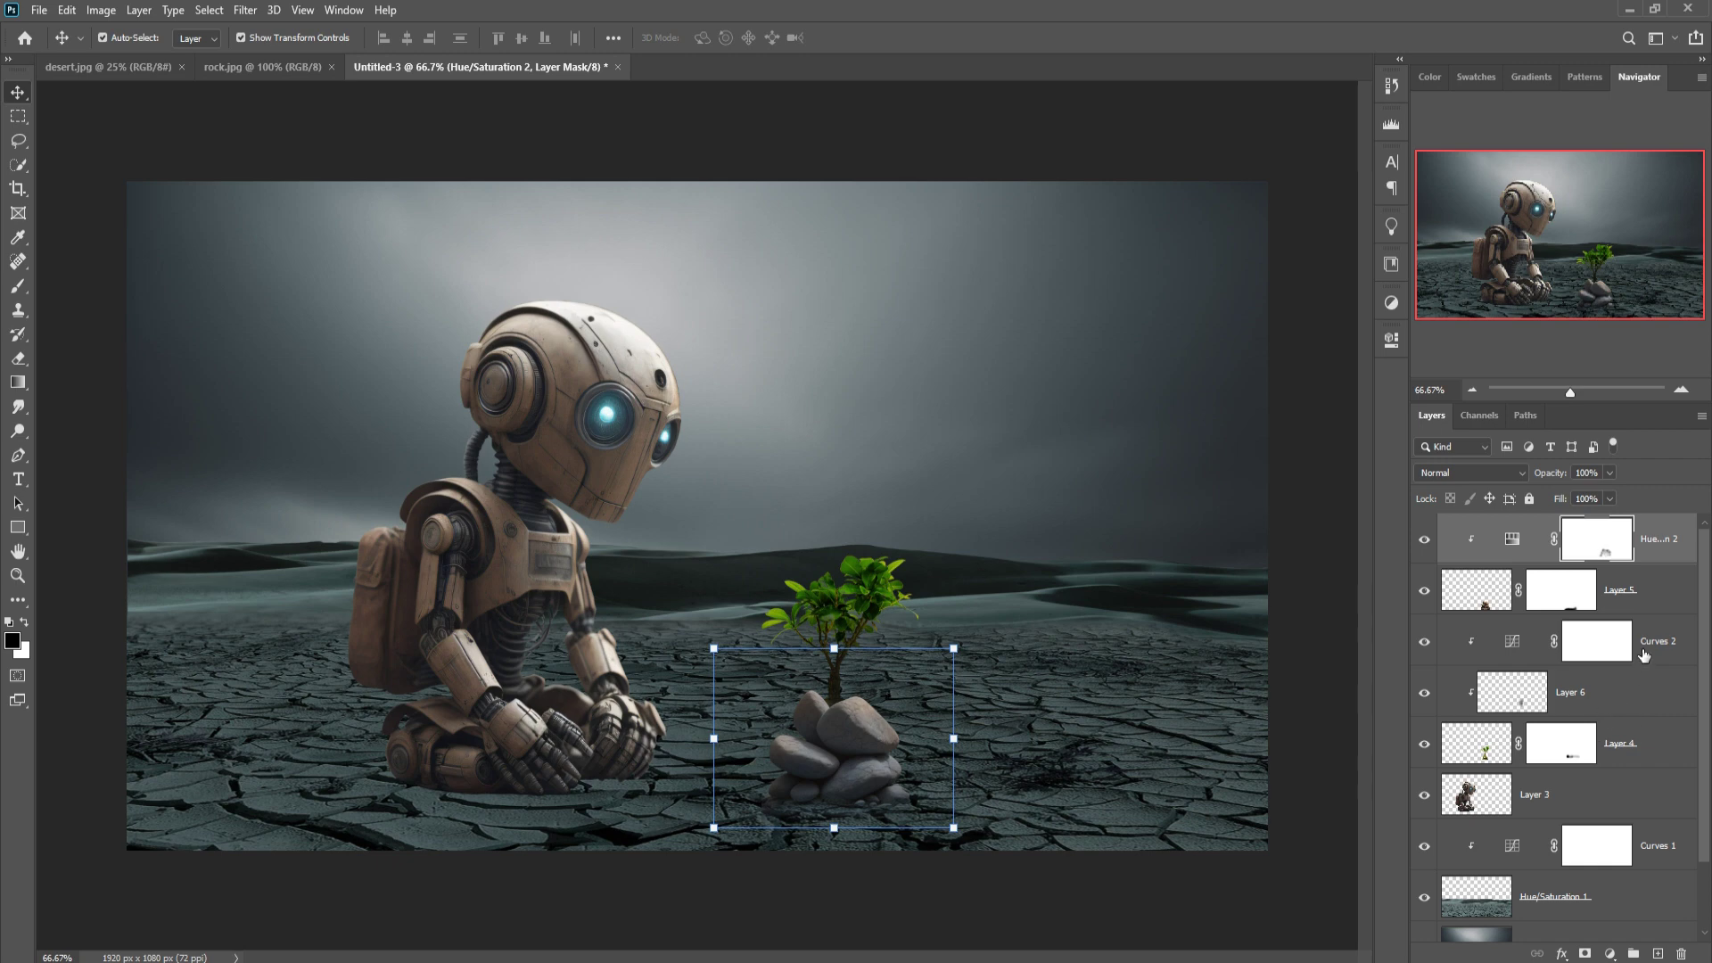
left_click(1663, 635)
left_click(1659, 953)
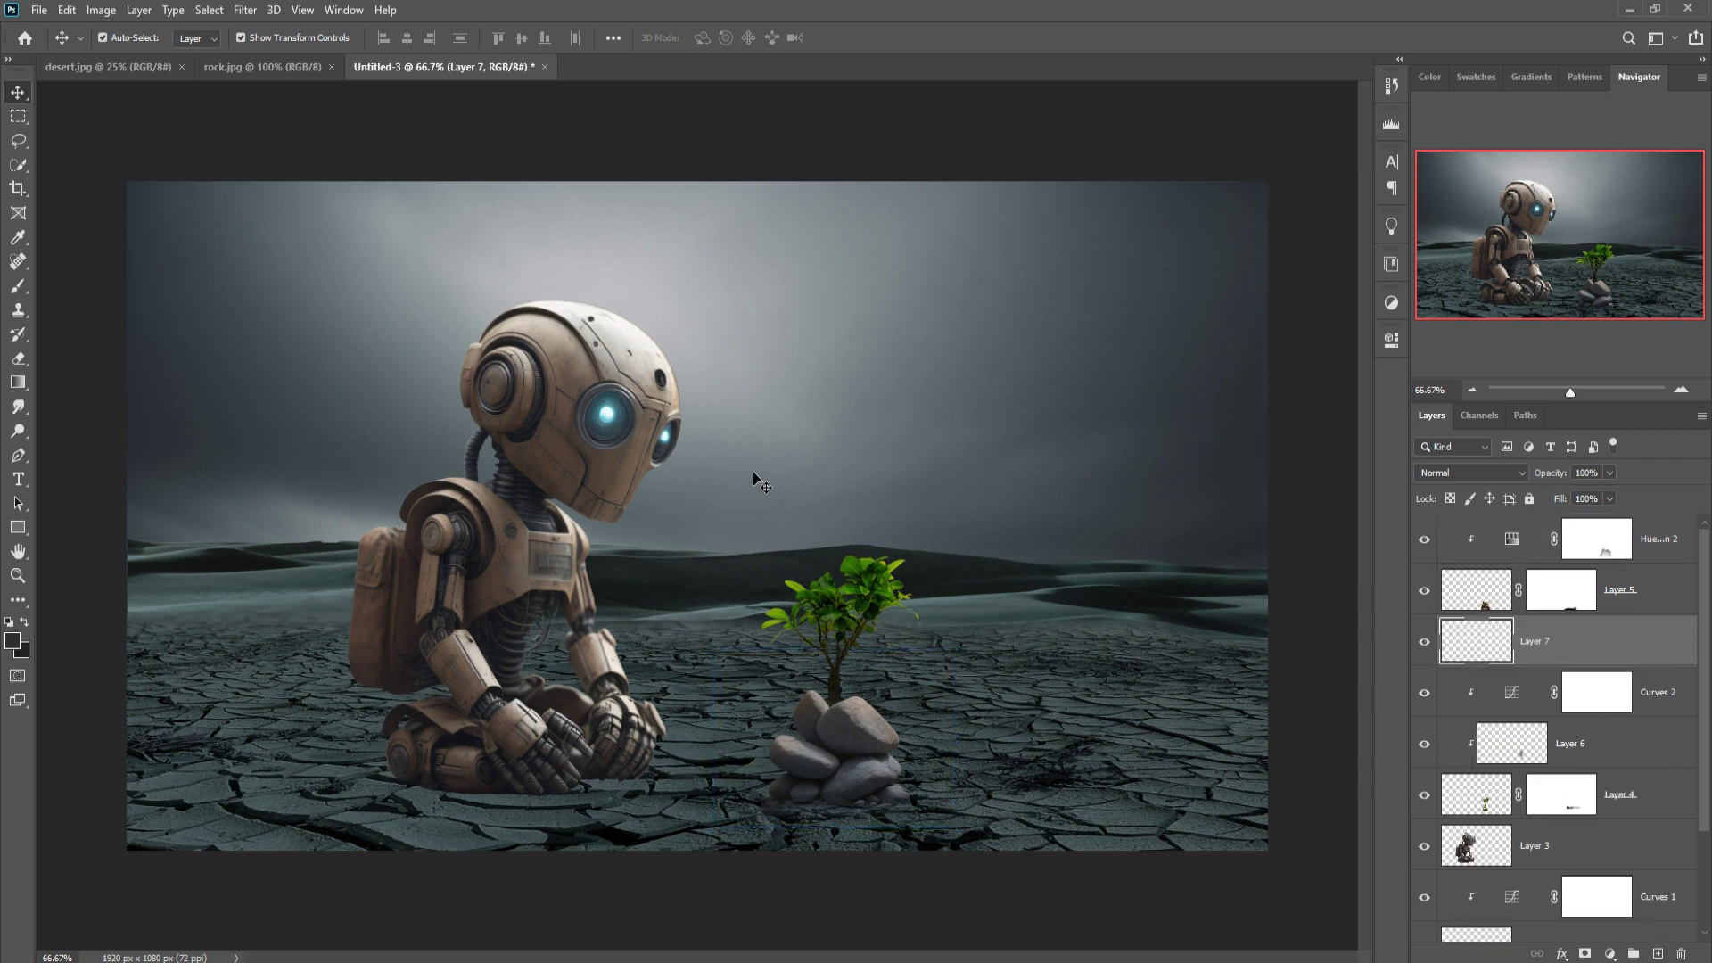
left_click(17, 286)
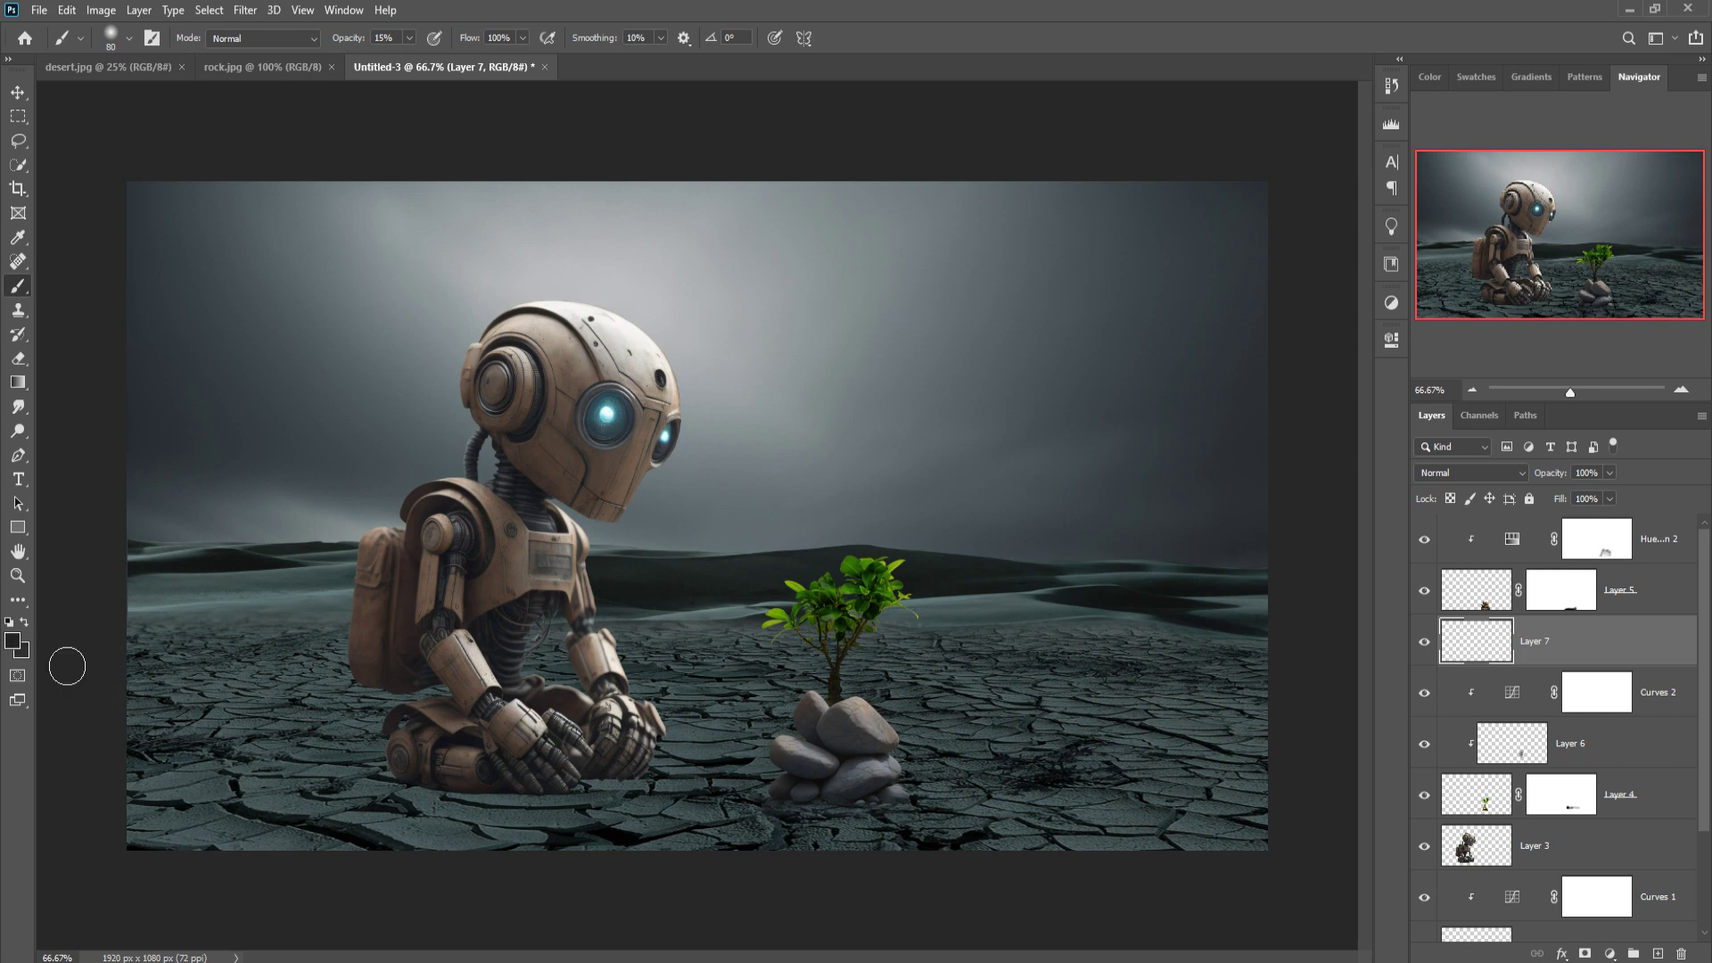
key("bracketright")
key("bracketright")
key("bracketright")
key("bracketright")
key("bracketright")
left_click(410, 40)
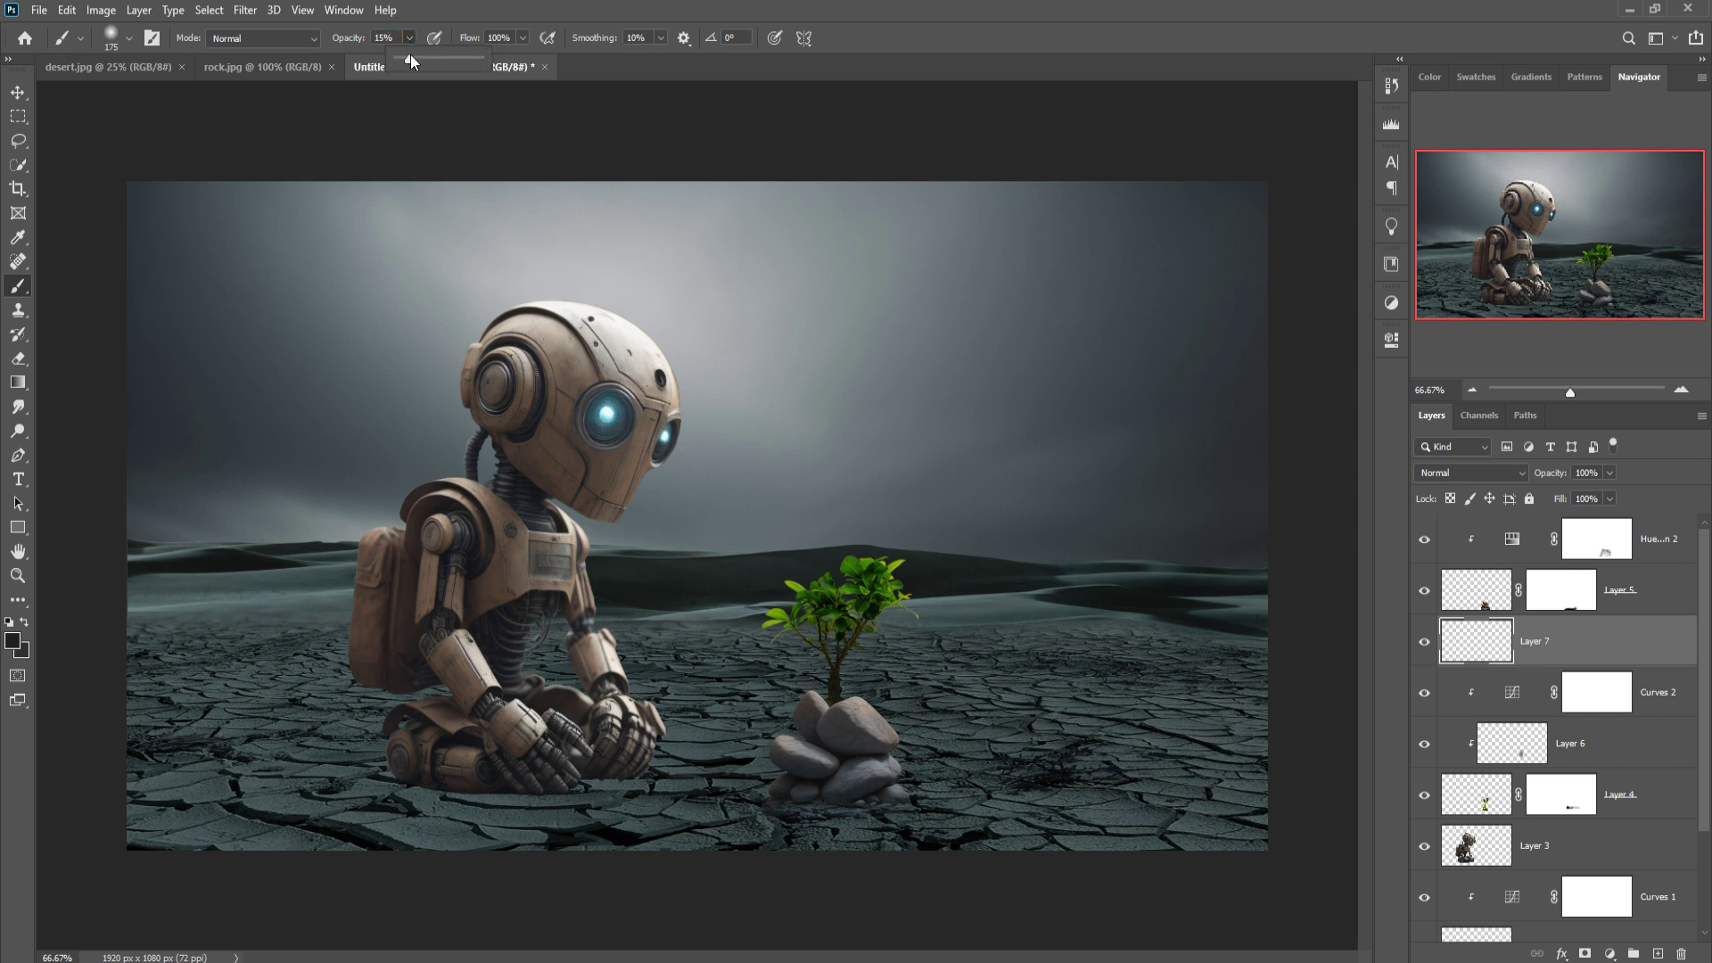
left_click(952, 745)
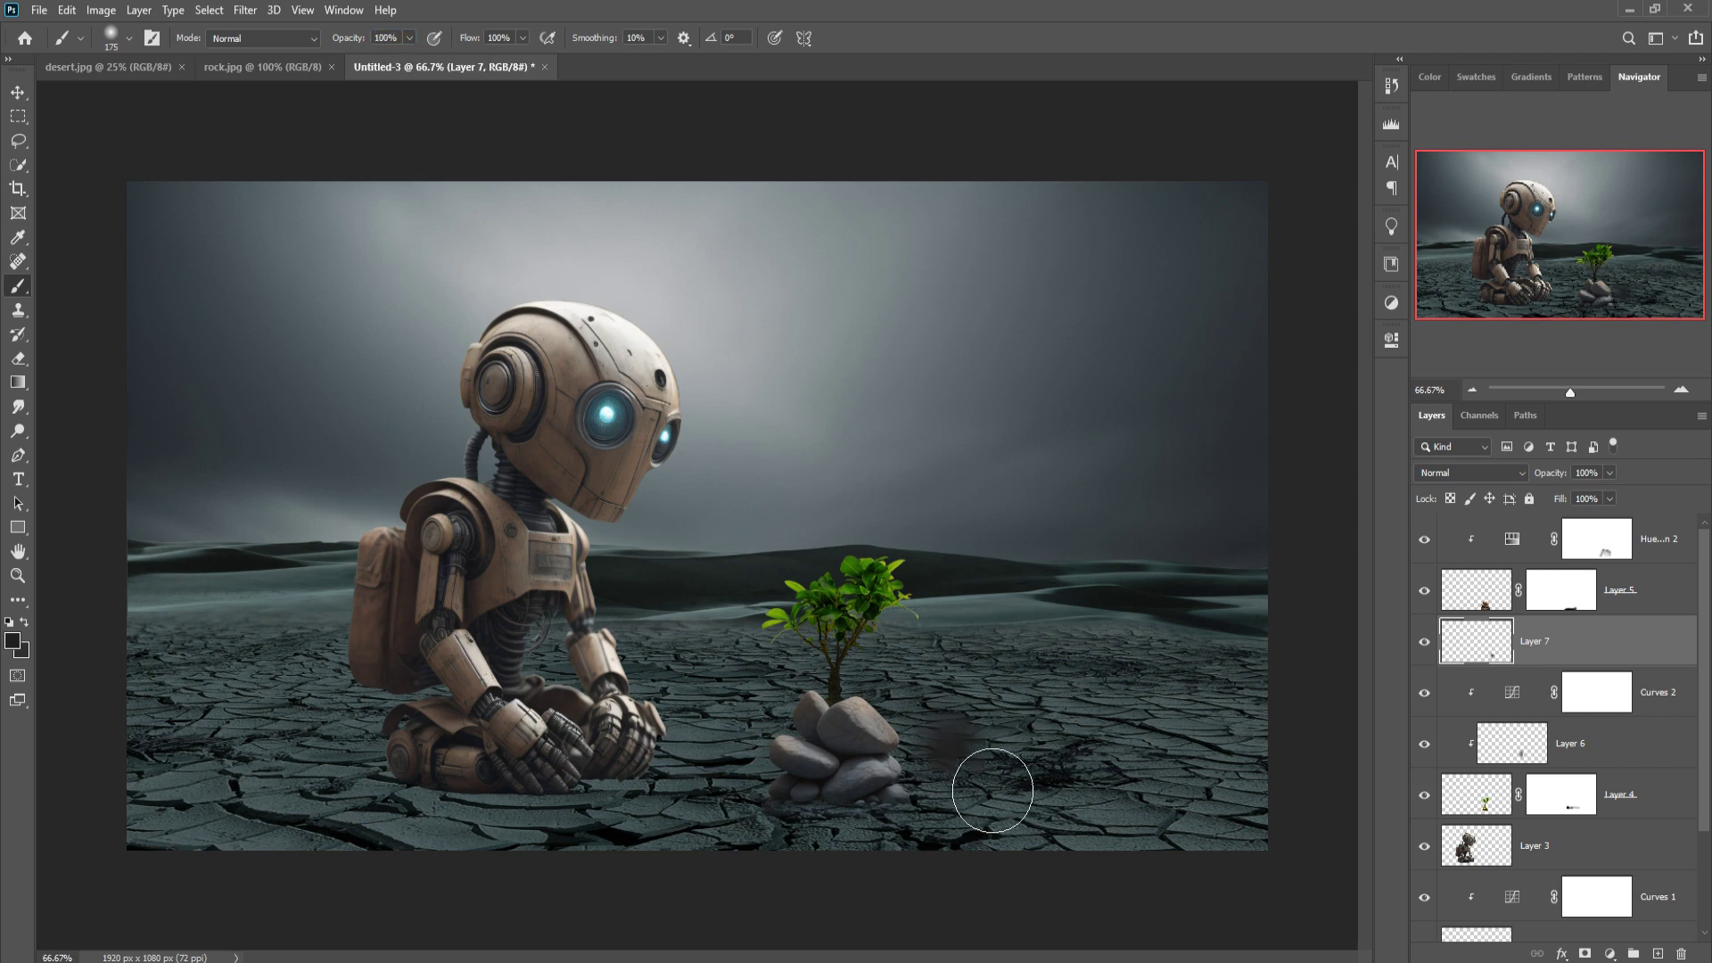
left_click(18, 92)
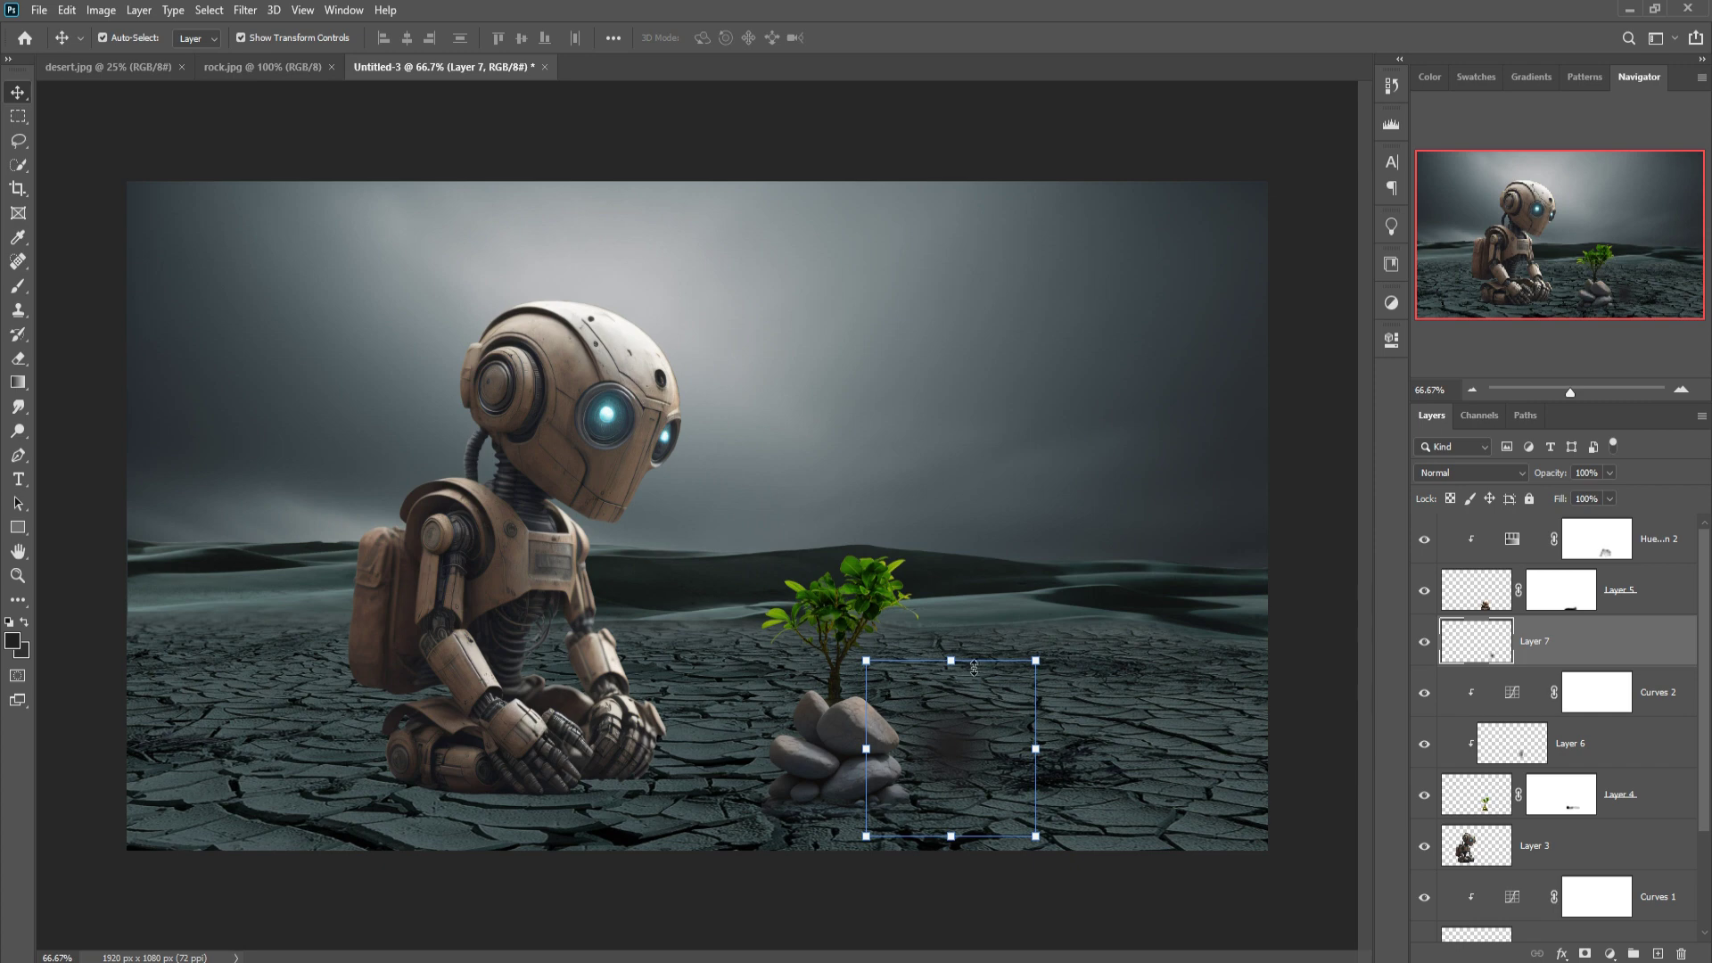
left_click_drag(974, 669, 974, 762)
left_click_drag(866, 799, 639, 818)
left_click_drag(1036, 799, 1111, 799)
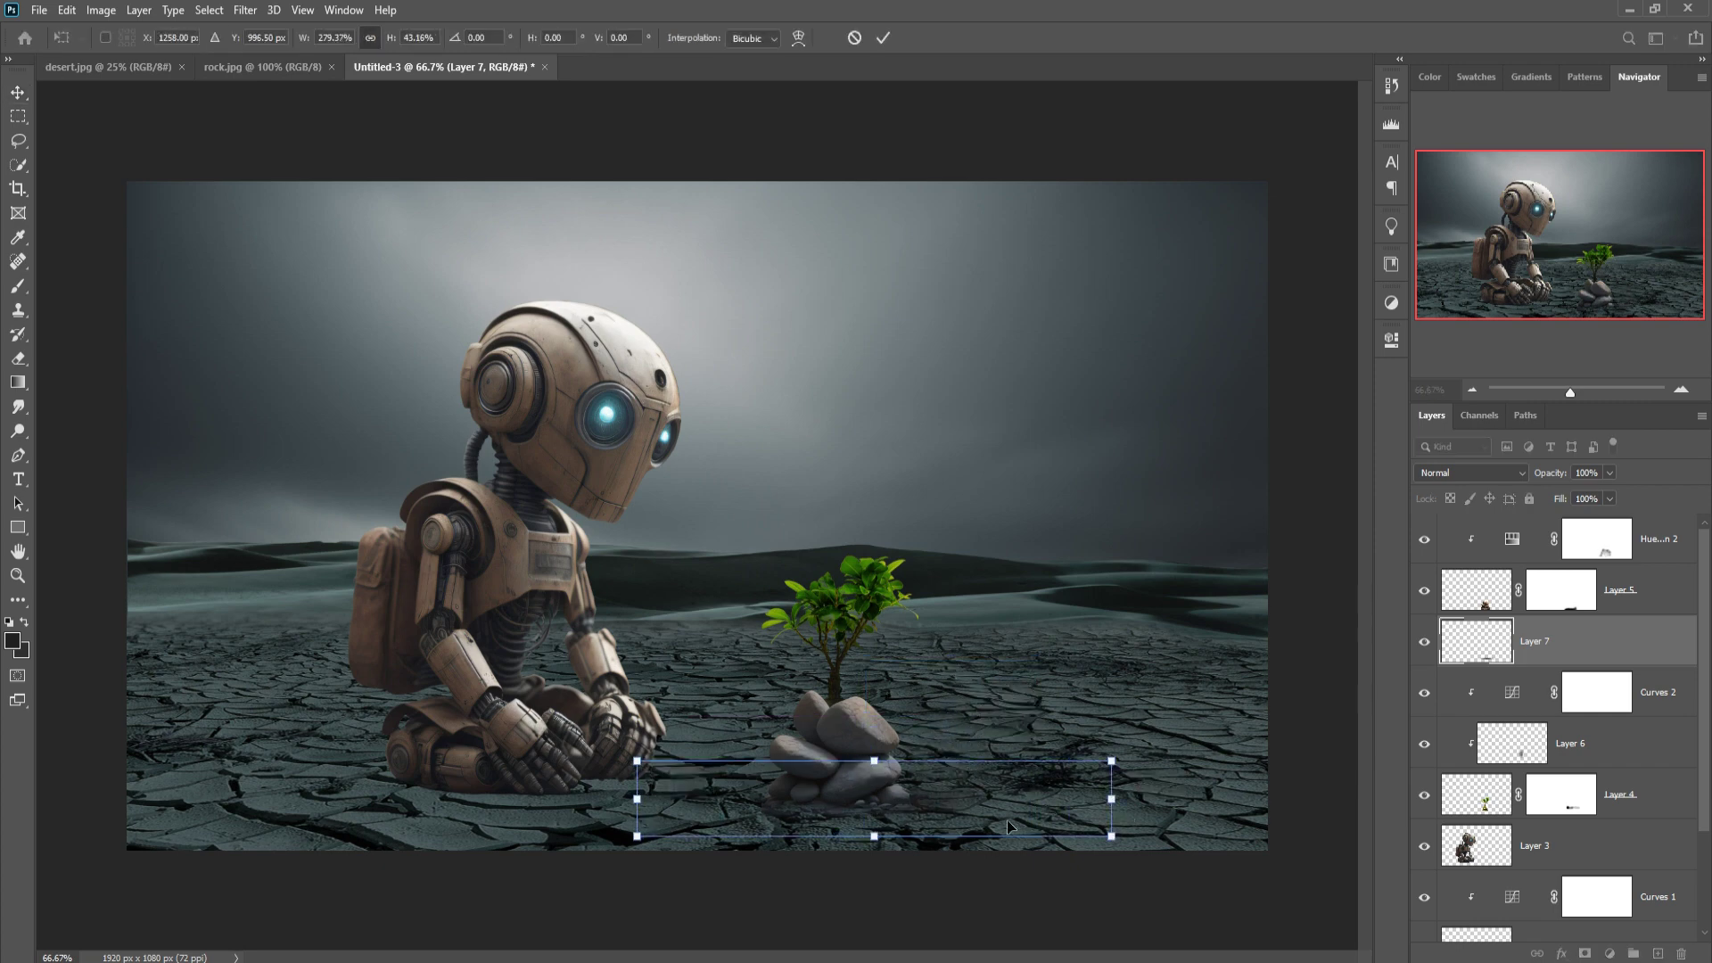
left_click_drag(939, 801, 906, 813)
left_click(884, 39)
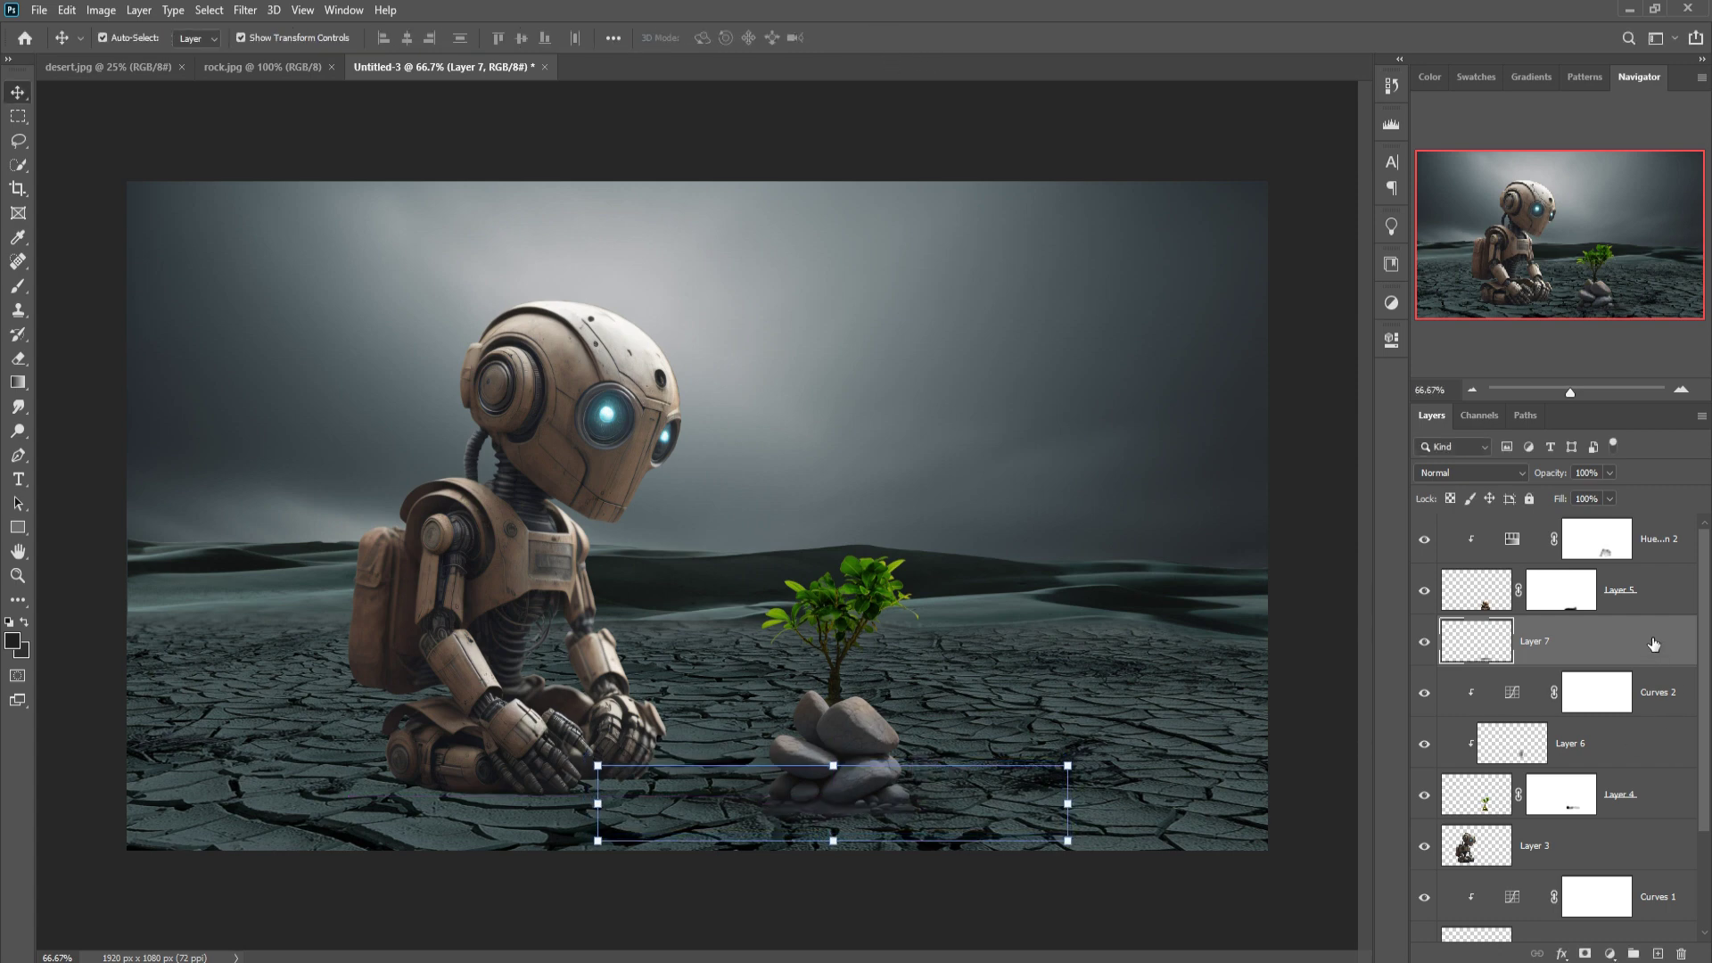
key("Delete")
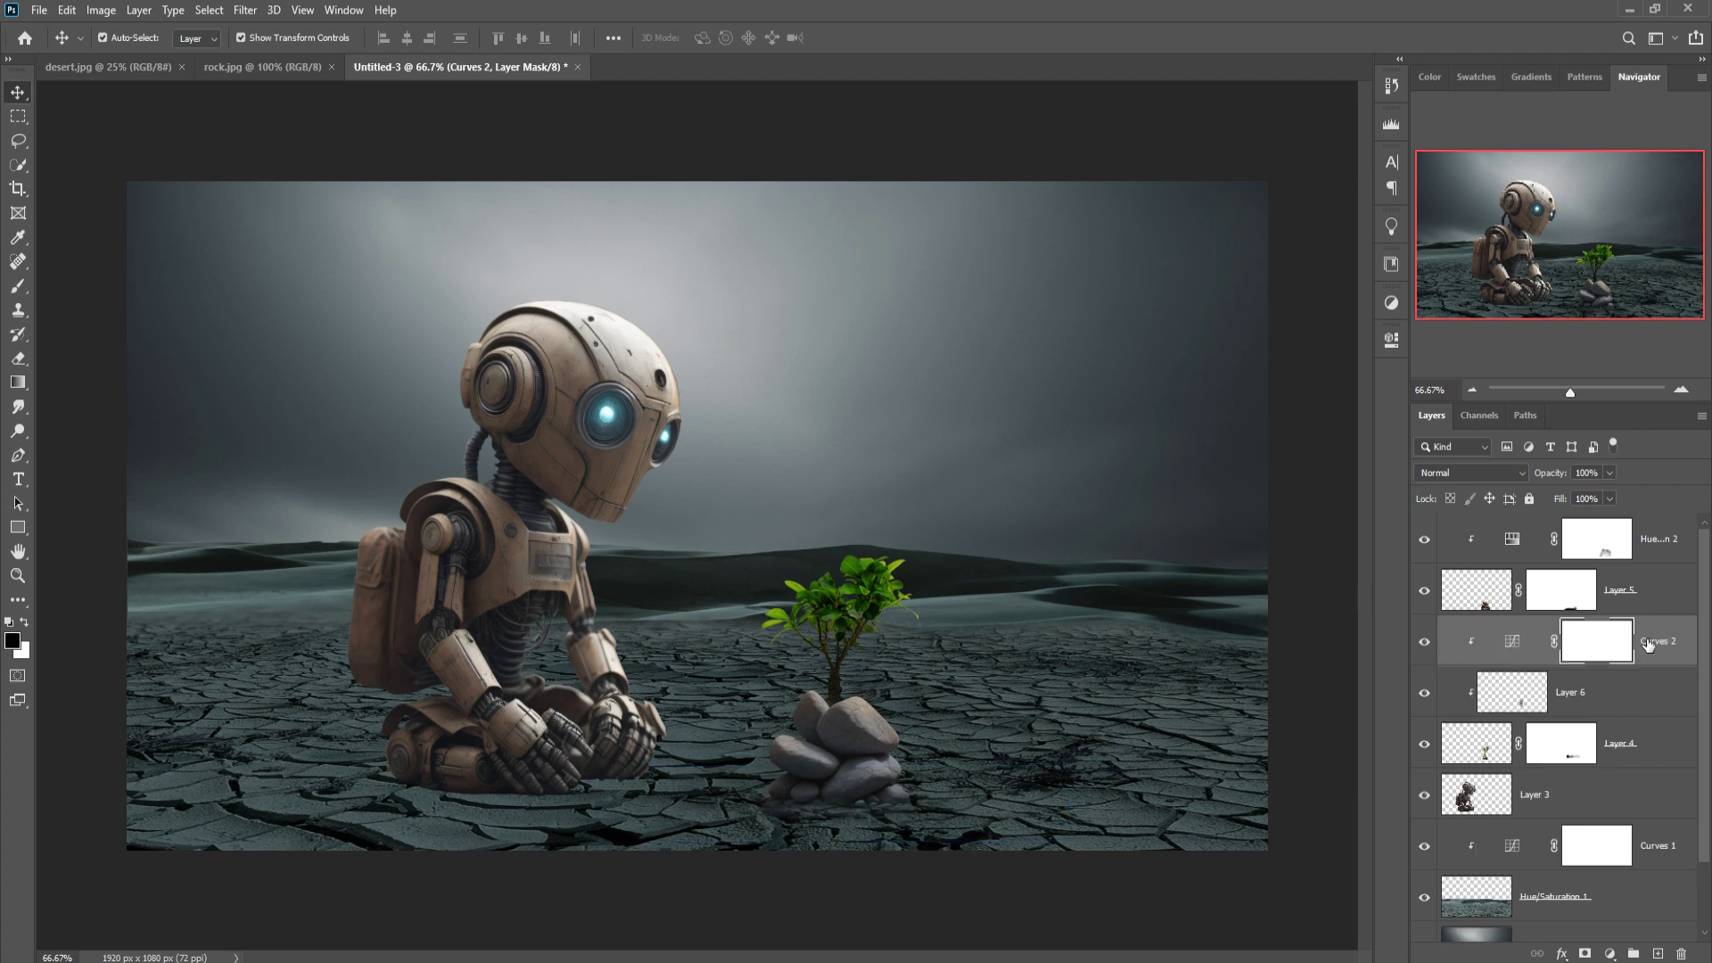
Paint a soft spot in black 000000 on the ground beside the rocks on a new layer above Curves 2.
left_click(1660, 953)
left_click(18, 285)
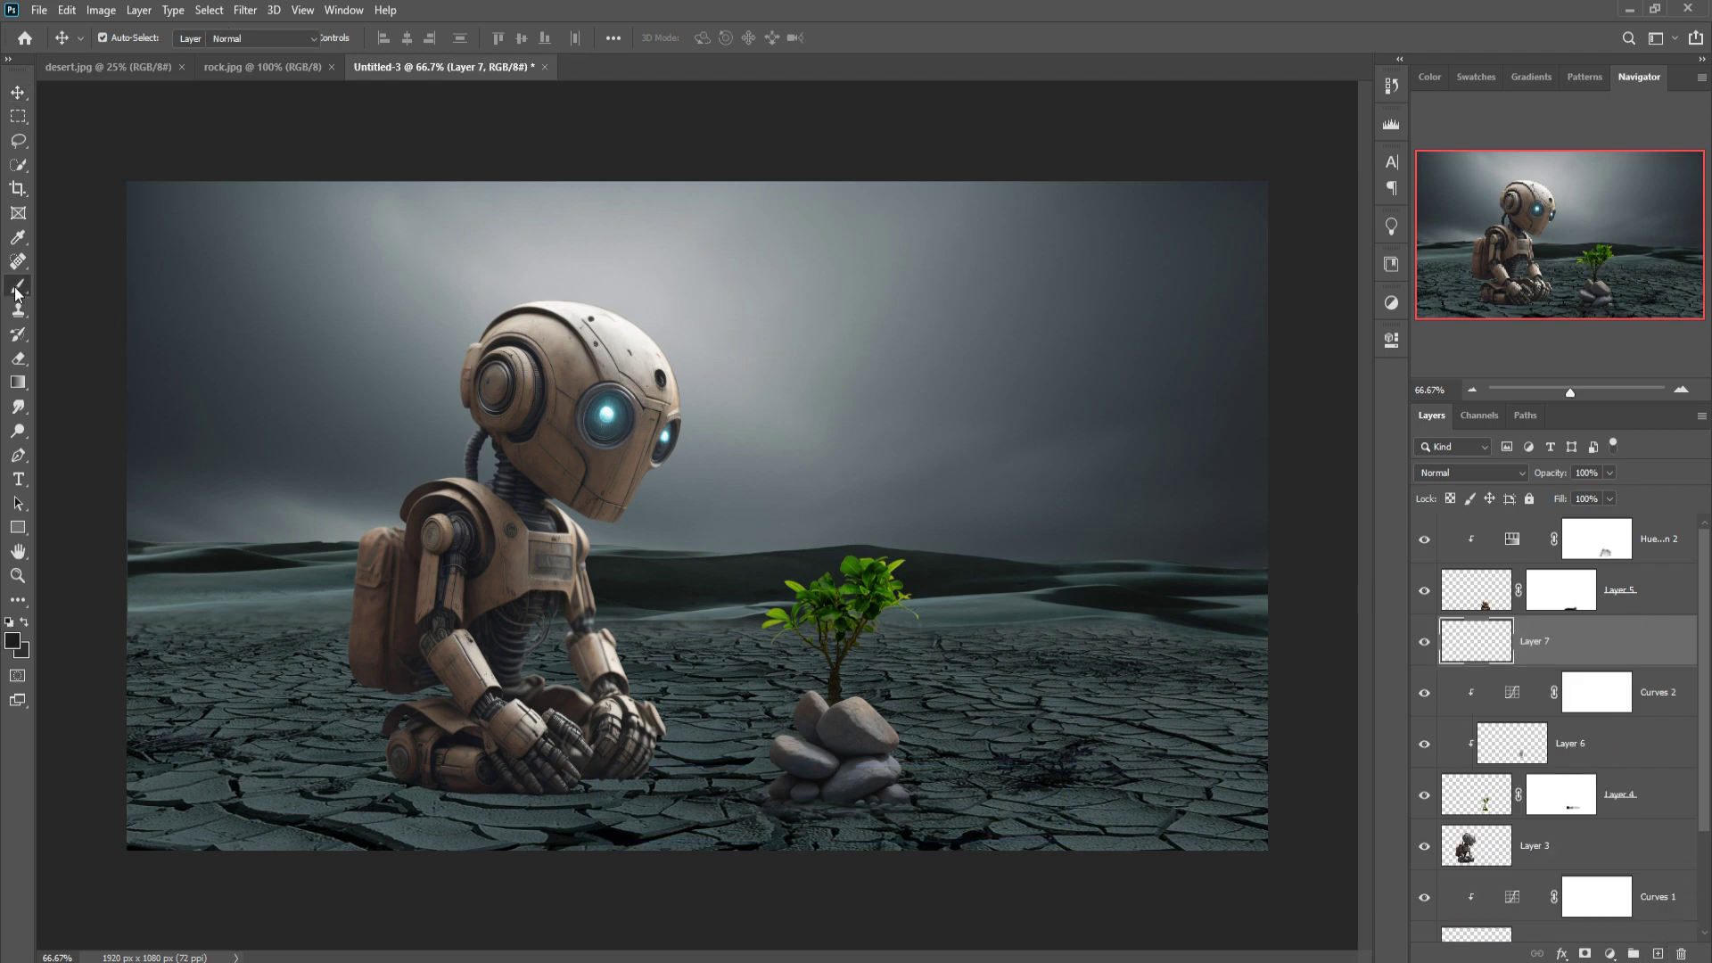
left_click(14, 639)
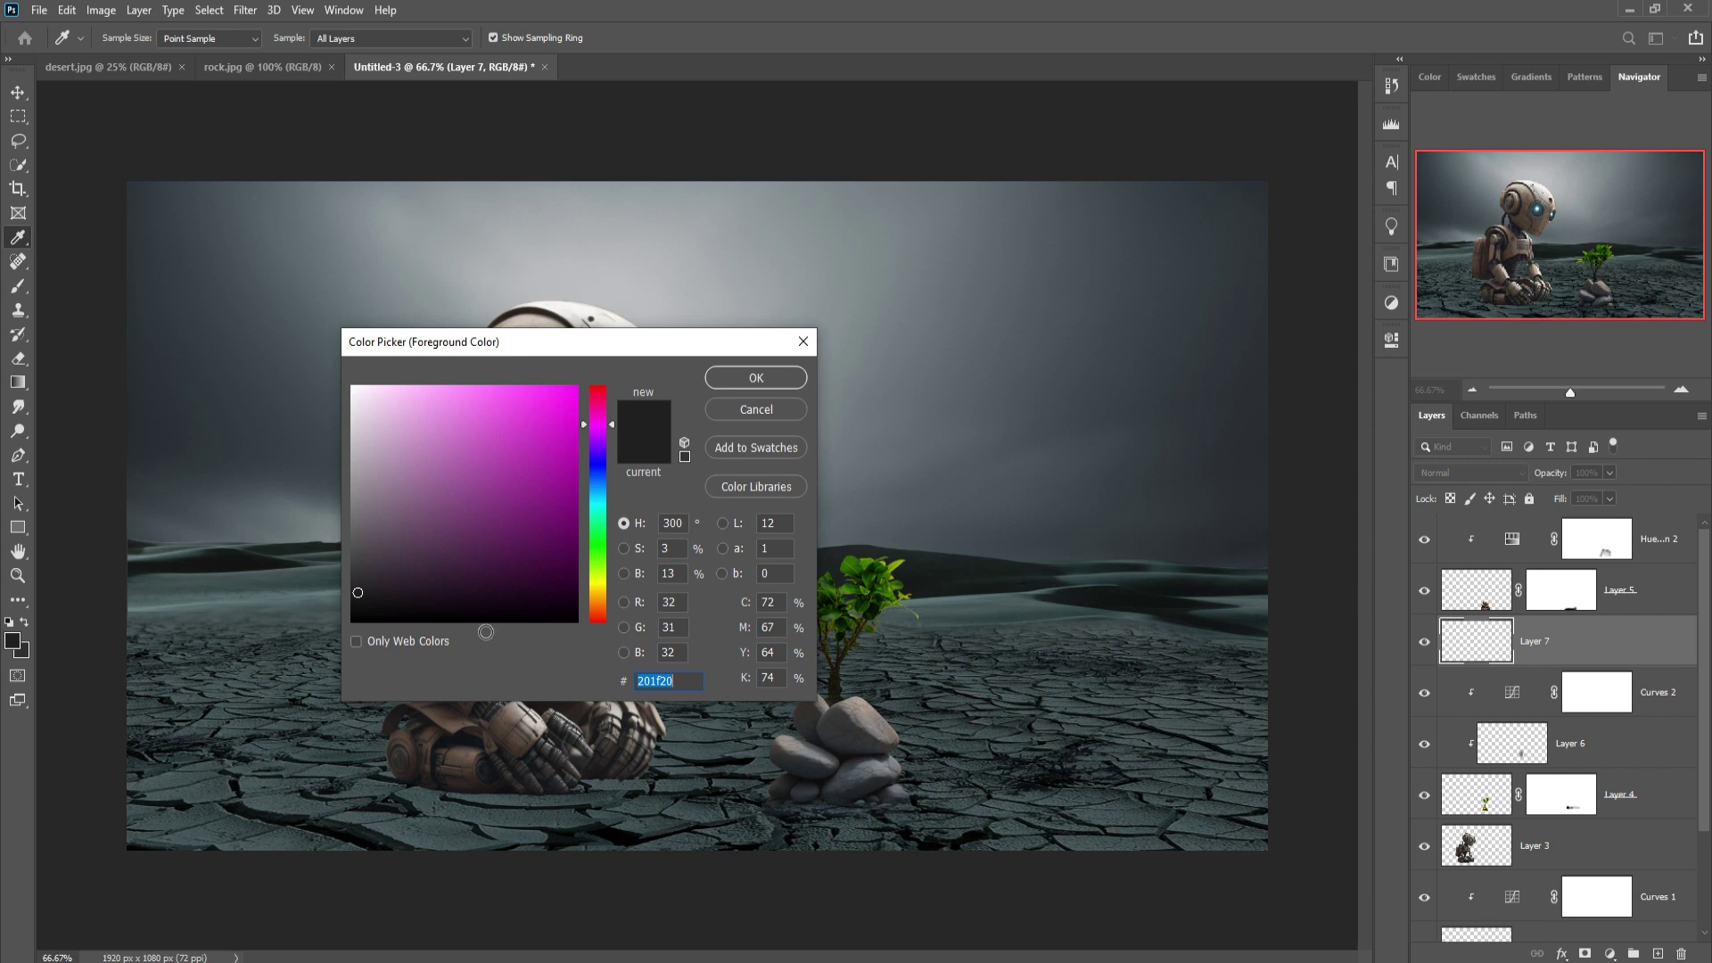
type("000000")
left_click(756, 378)
left_click_drag(1007, 713, 1054, 769)
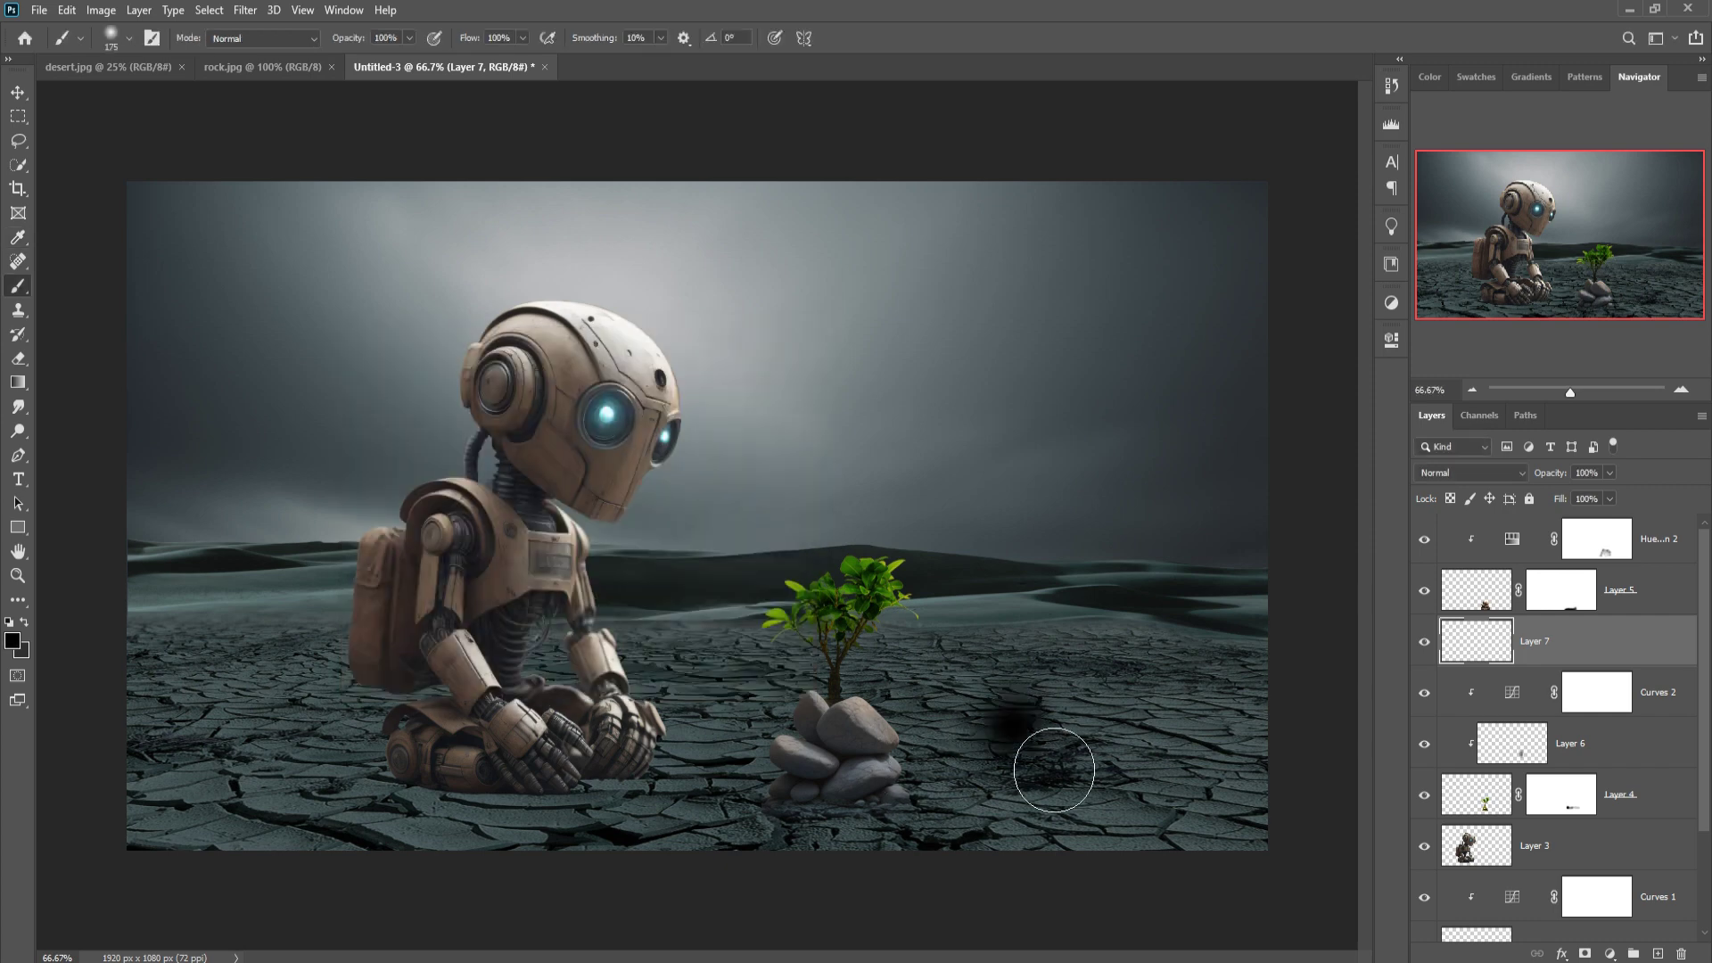
Stretch the black spot to about 272% width, flatten it to about 36% height, and place it as a shadow beneath the rocks.
left_click(17, 98)
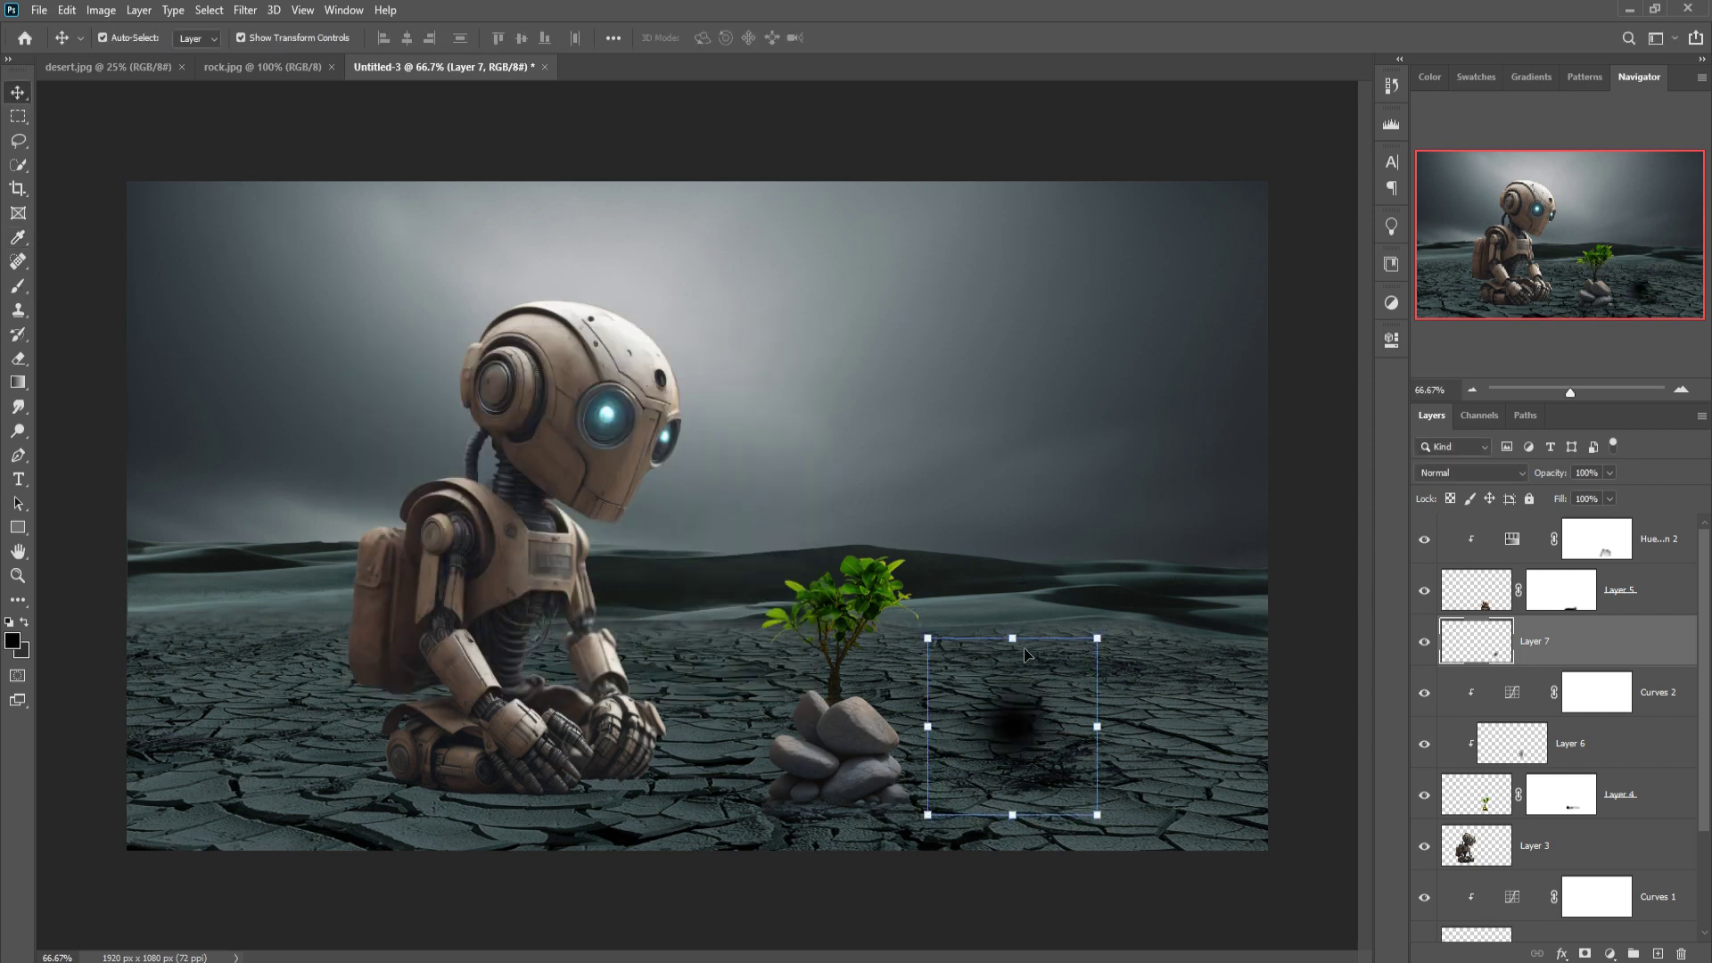
left_click_drag(1022, 647, 1023, 747)
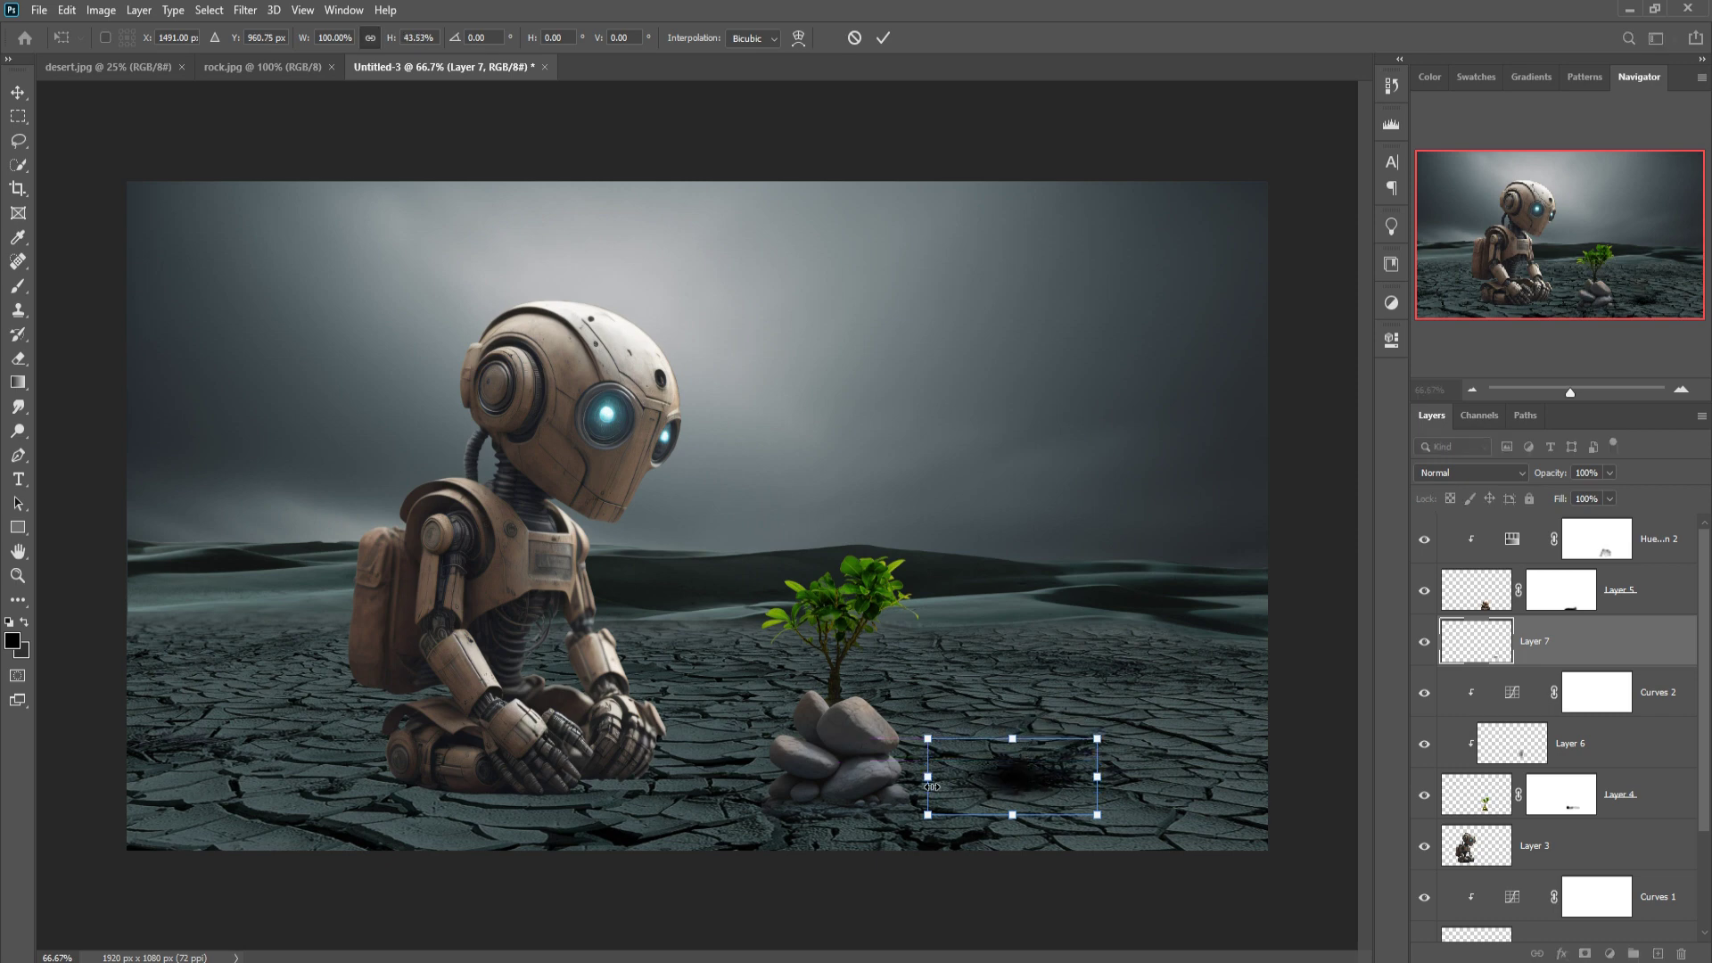
left_click_drag(931, 785, 714, 777)
left_click_drag(1103, 787, 1182, 788)
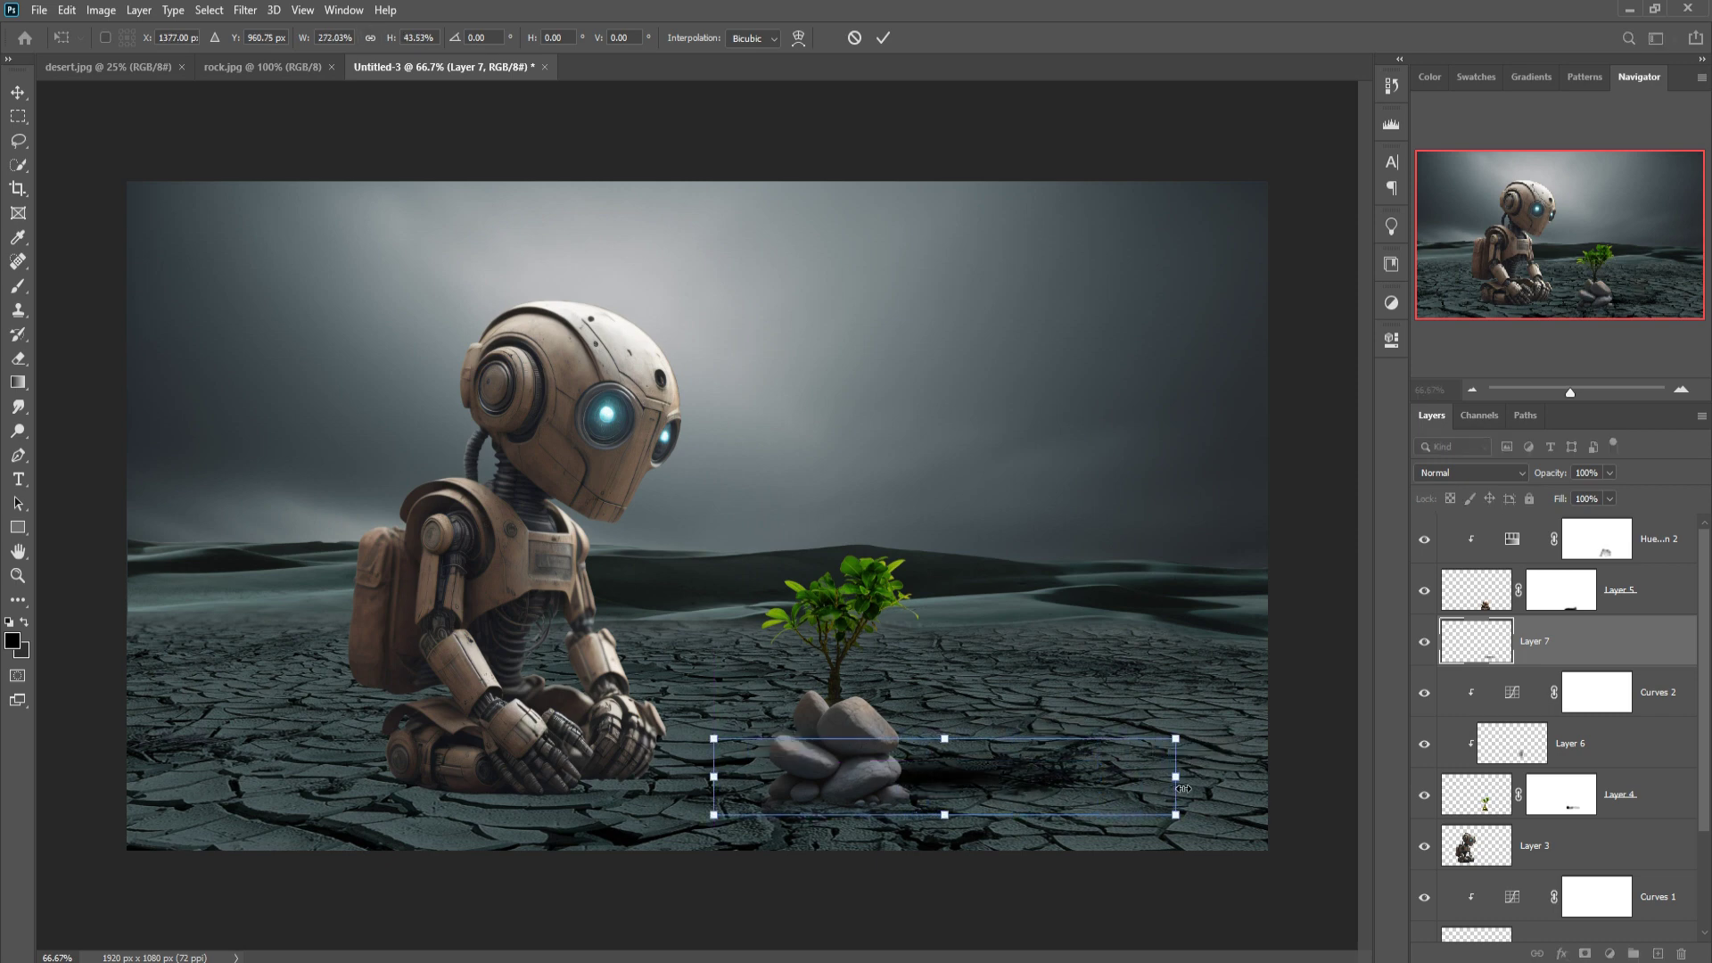
left_click_drag(945, 739, 865, 803)
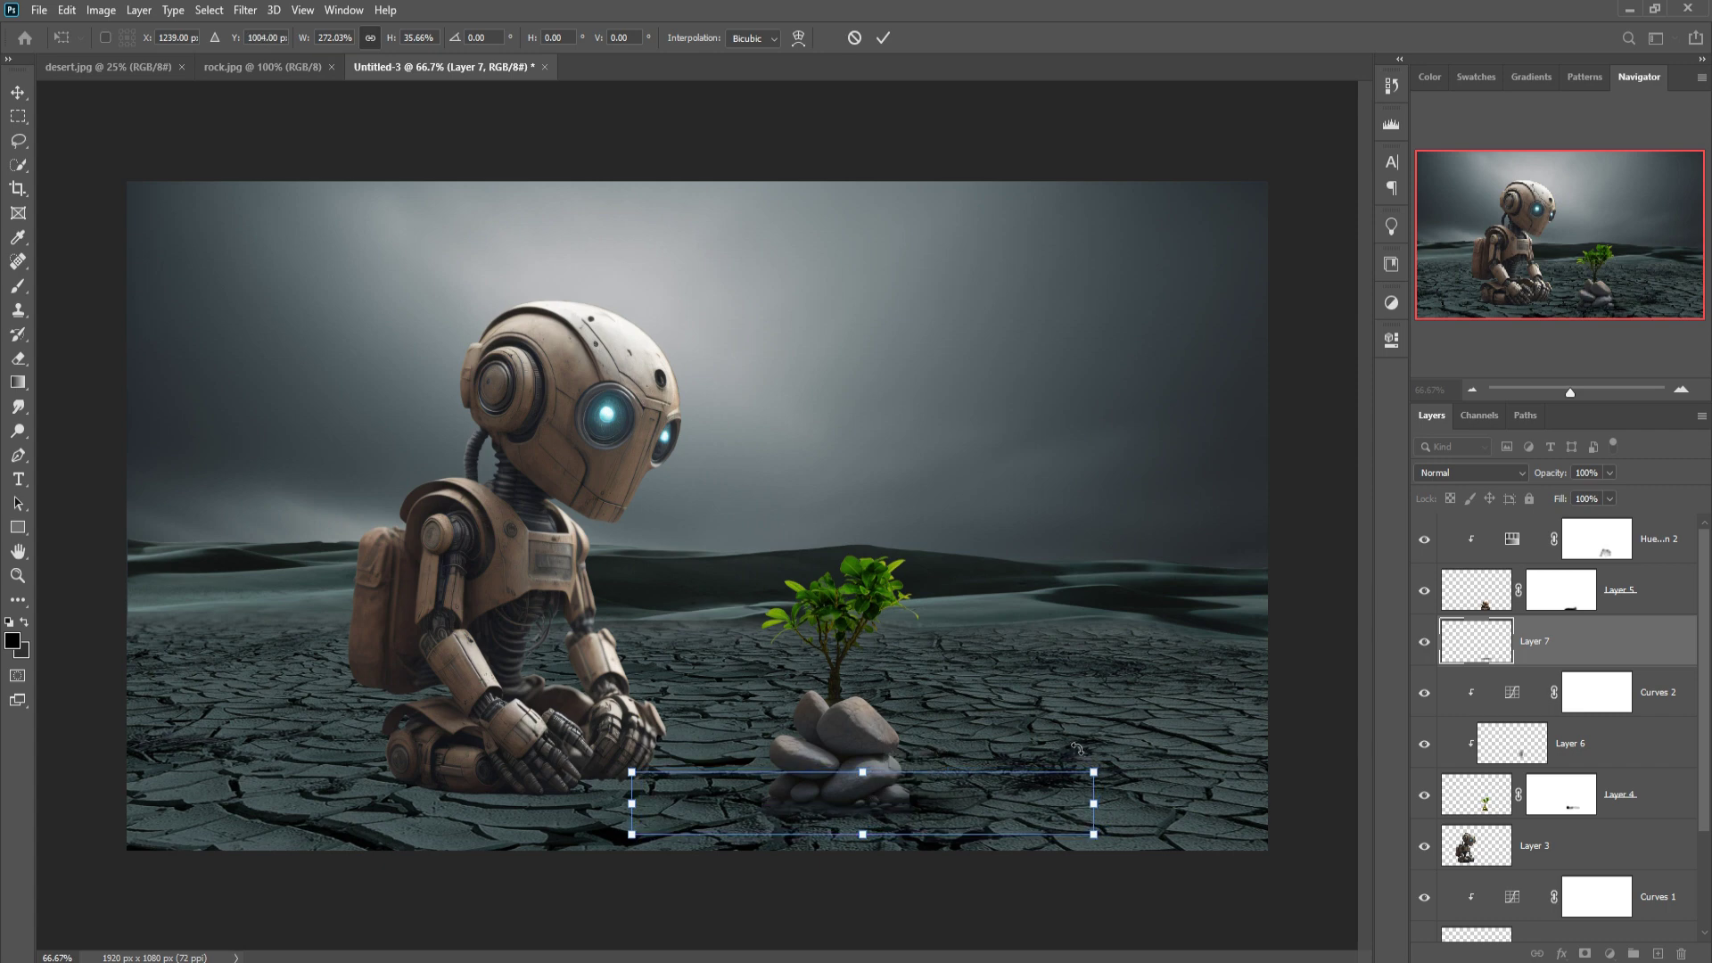
key("Down")
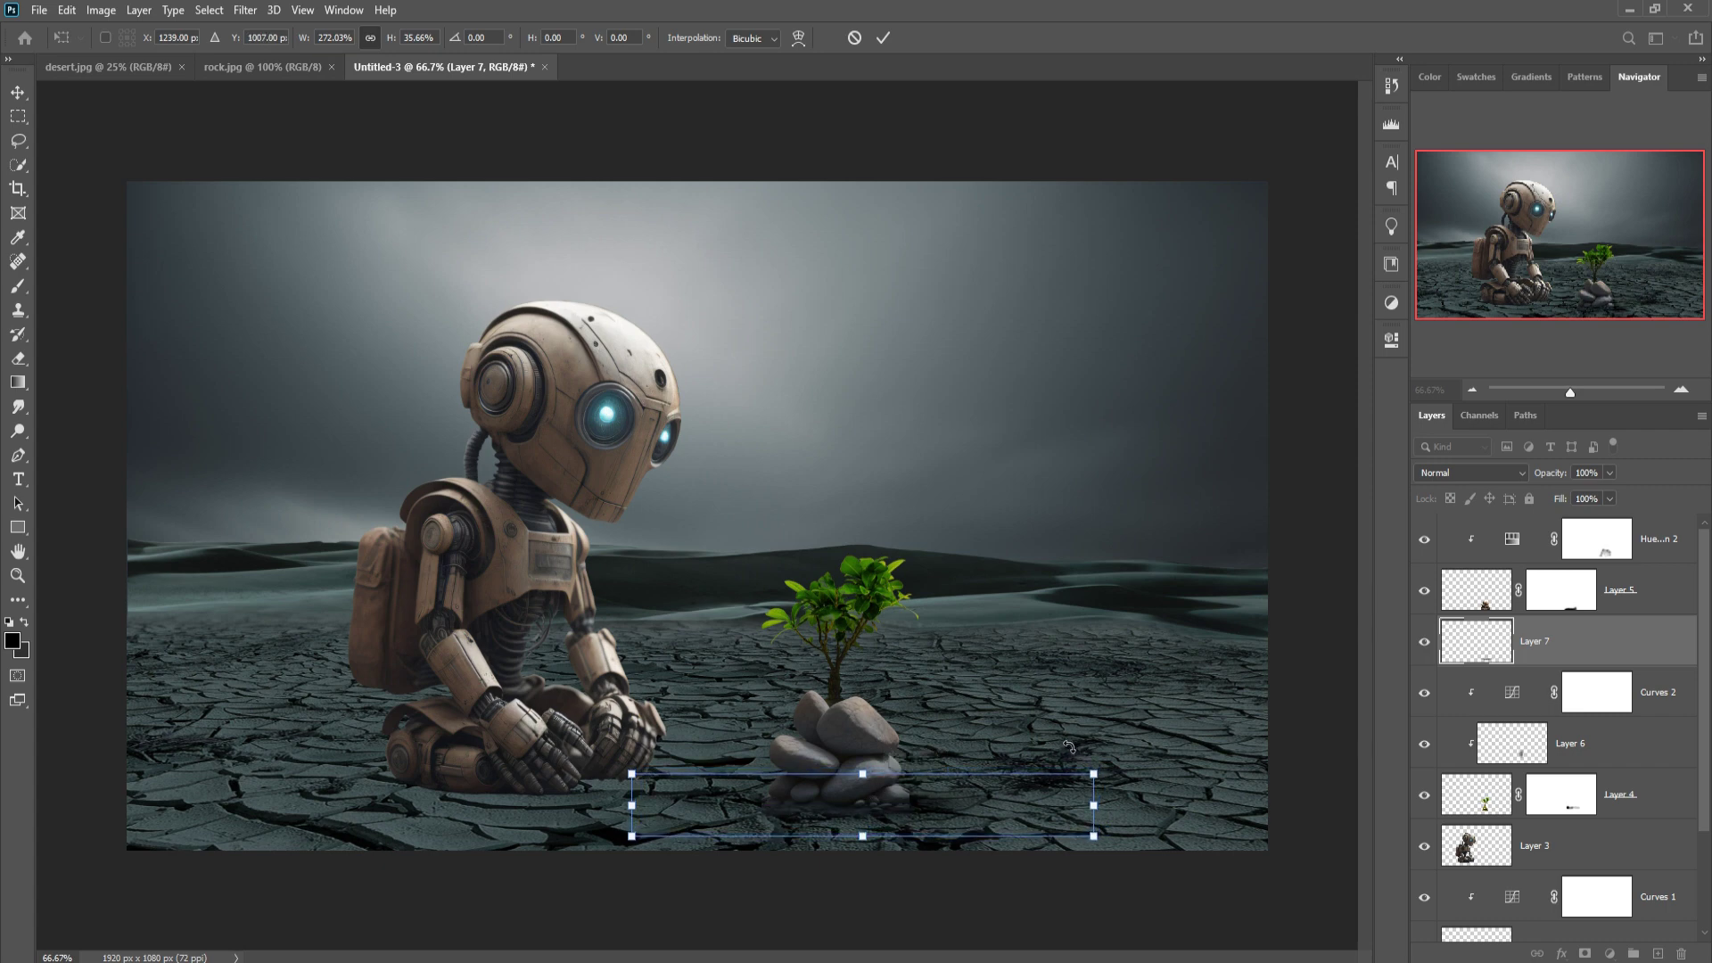
key("Down")
key("Down")
key("Down")
key("Down")
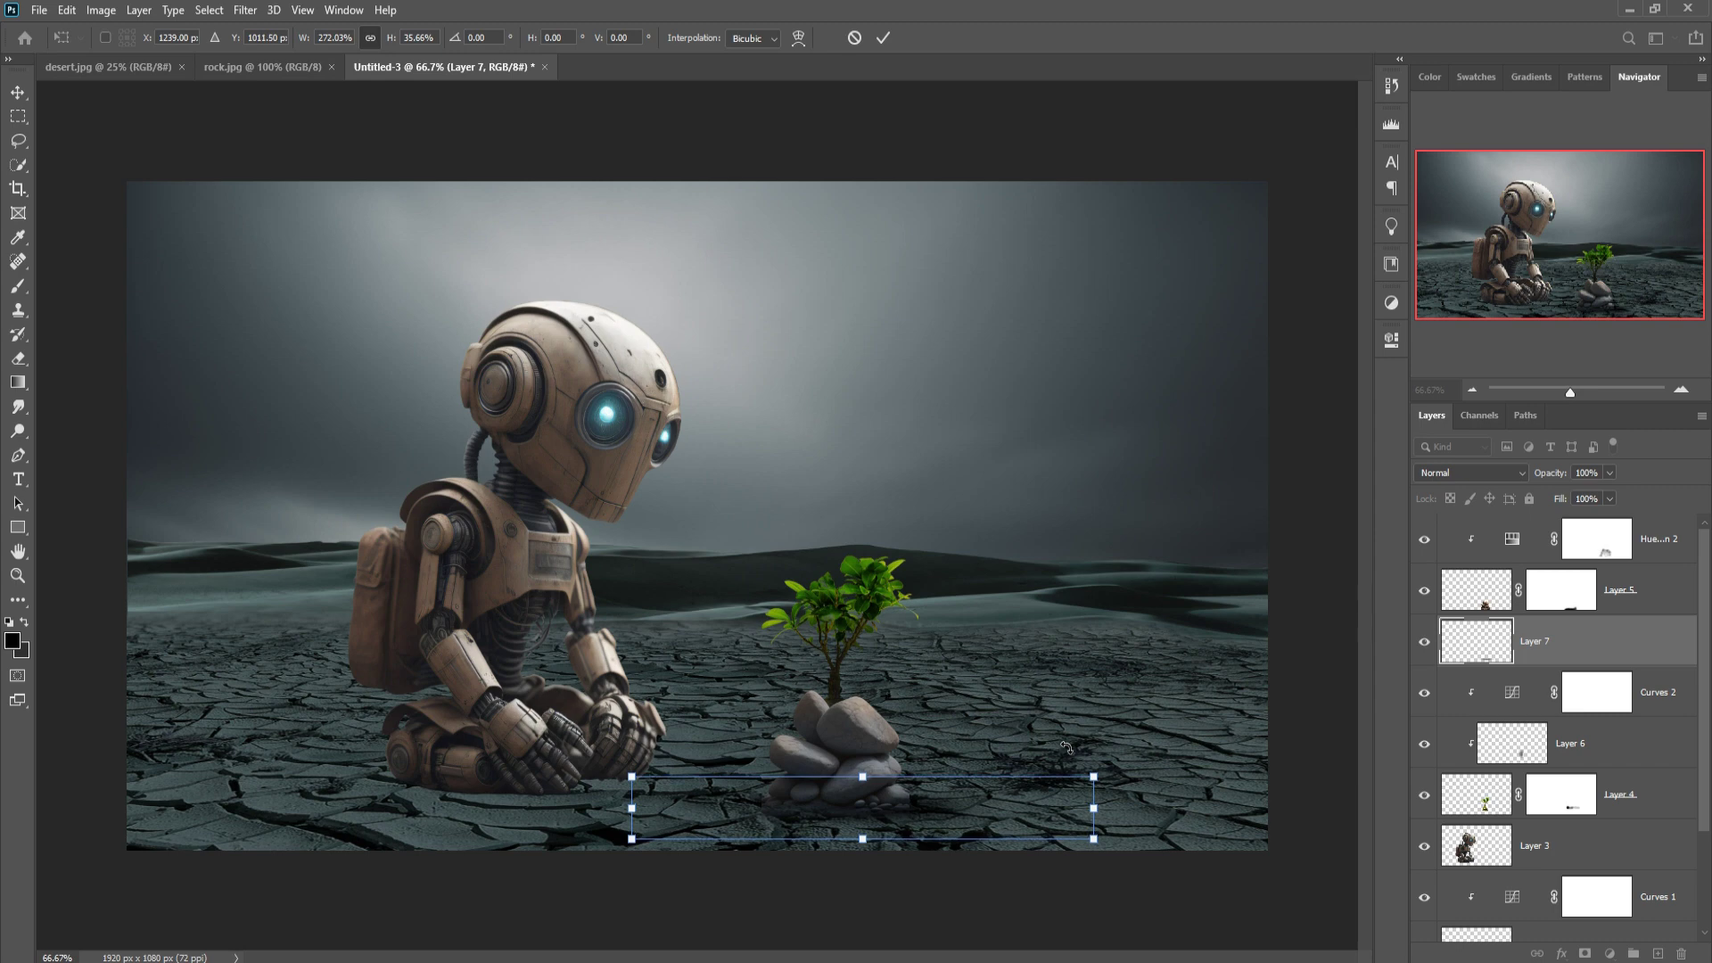
left_click(883, 37)
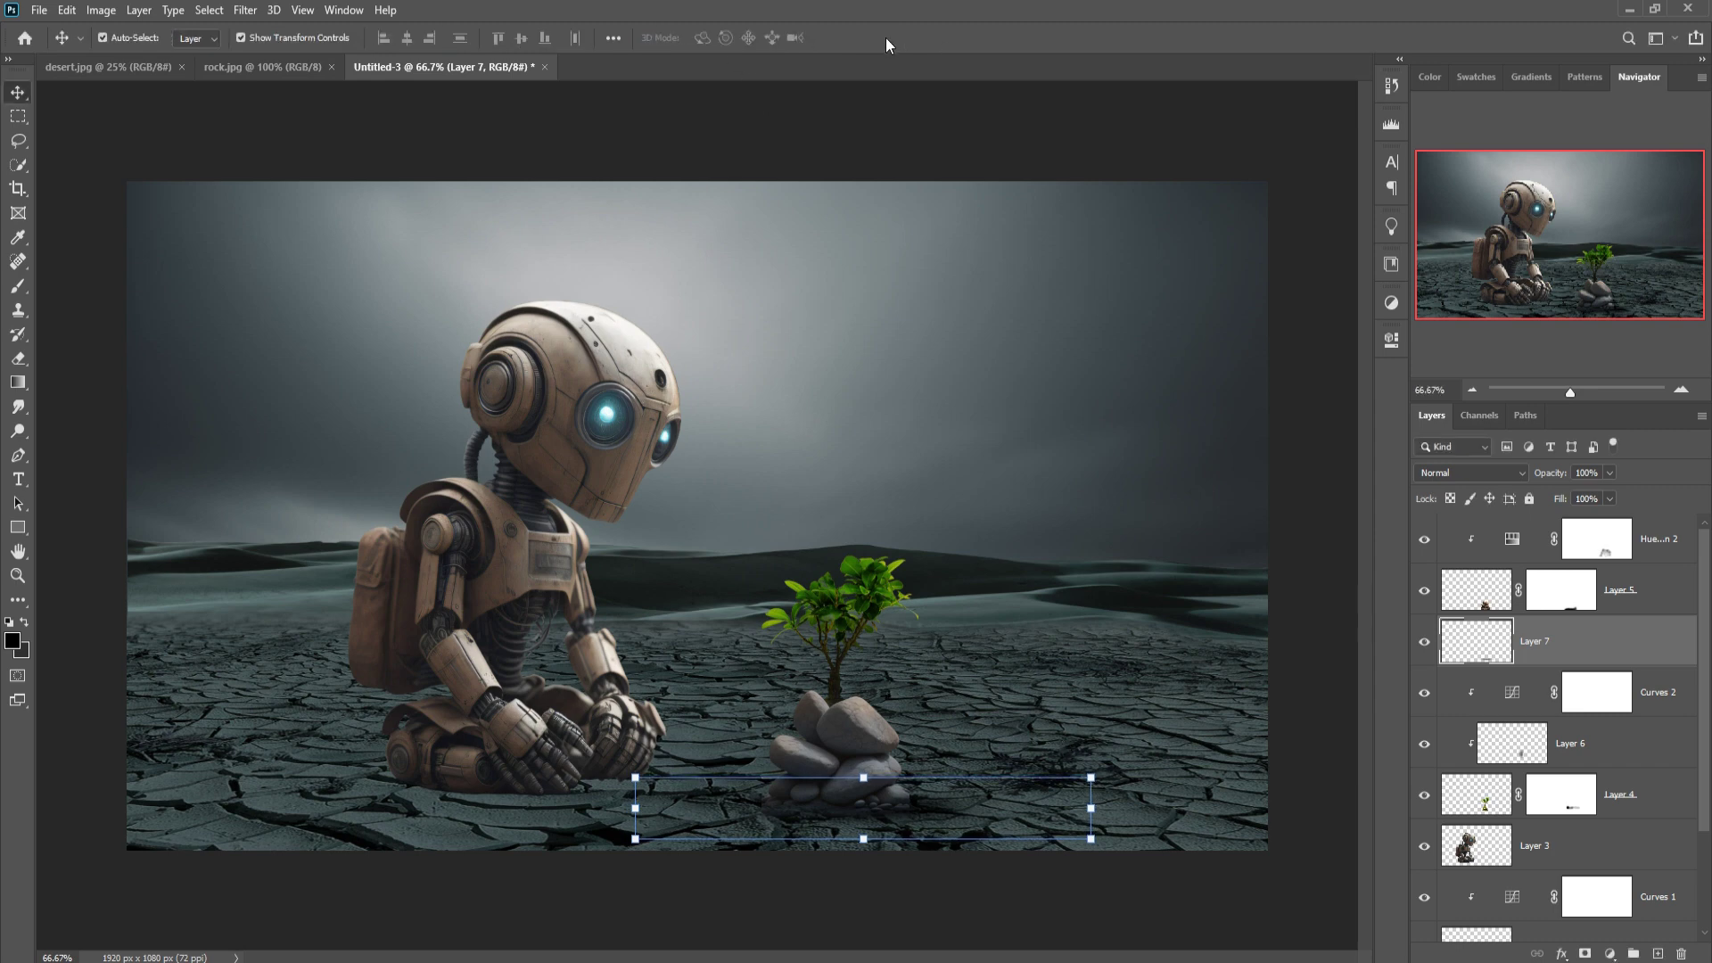
Widen the rock shadow to about 179% on both sides and shift it up slightly against the rocks' base.
left_click_drag(1095, 816, 1256, 808)
left_click_drag(649, 817, 450, 812)
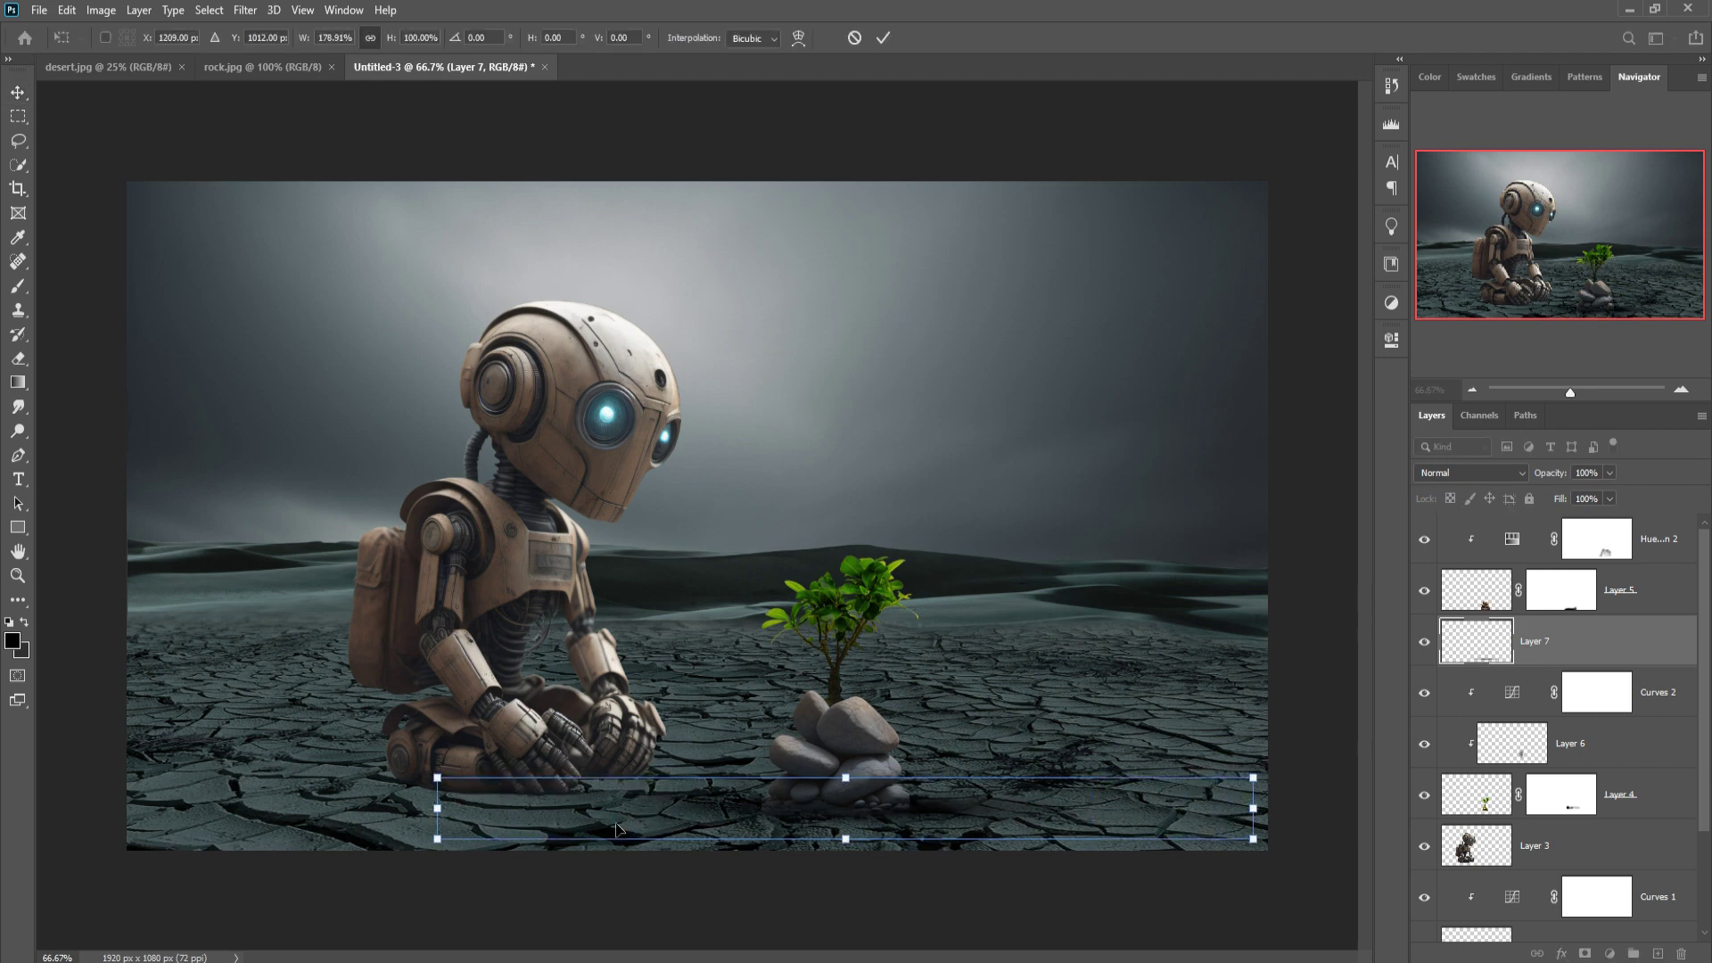
left_click_drag(915, 810, 917, 808)
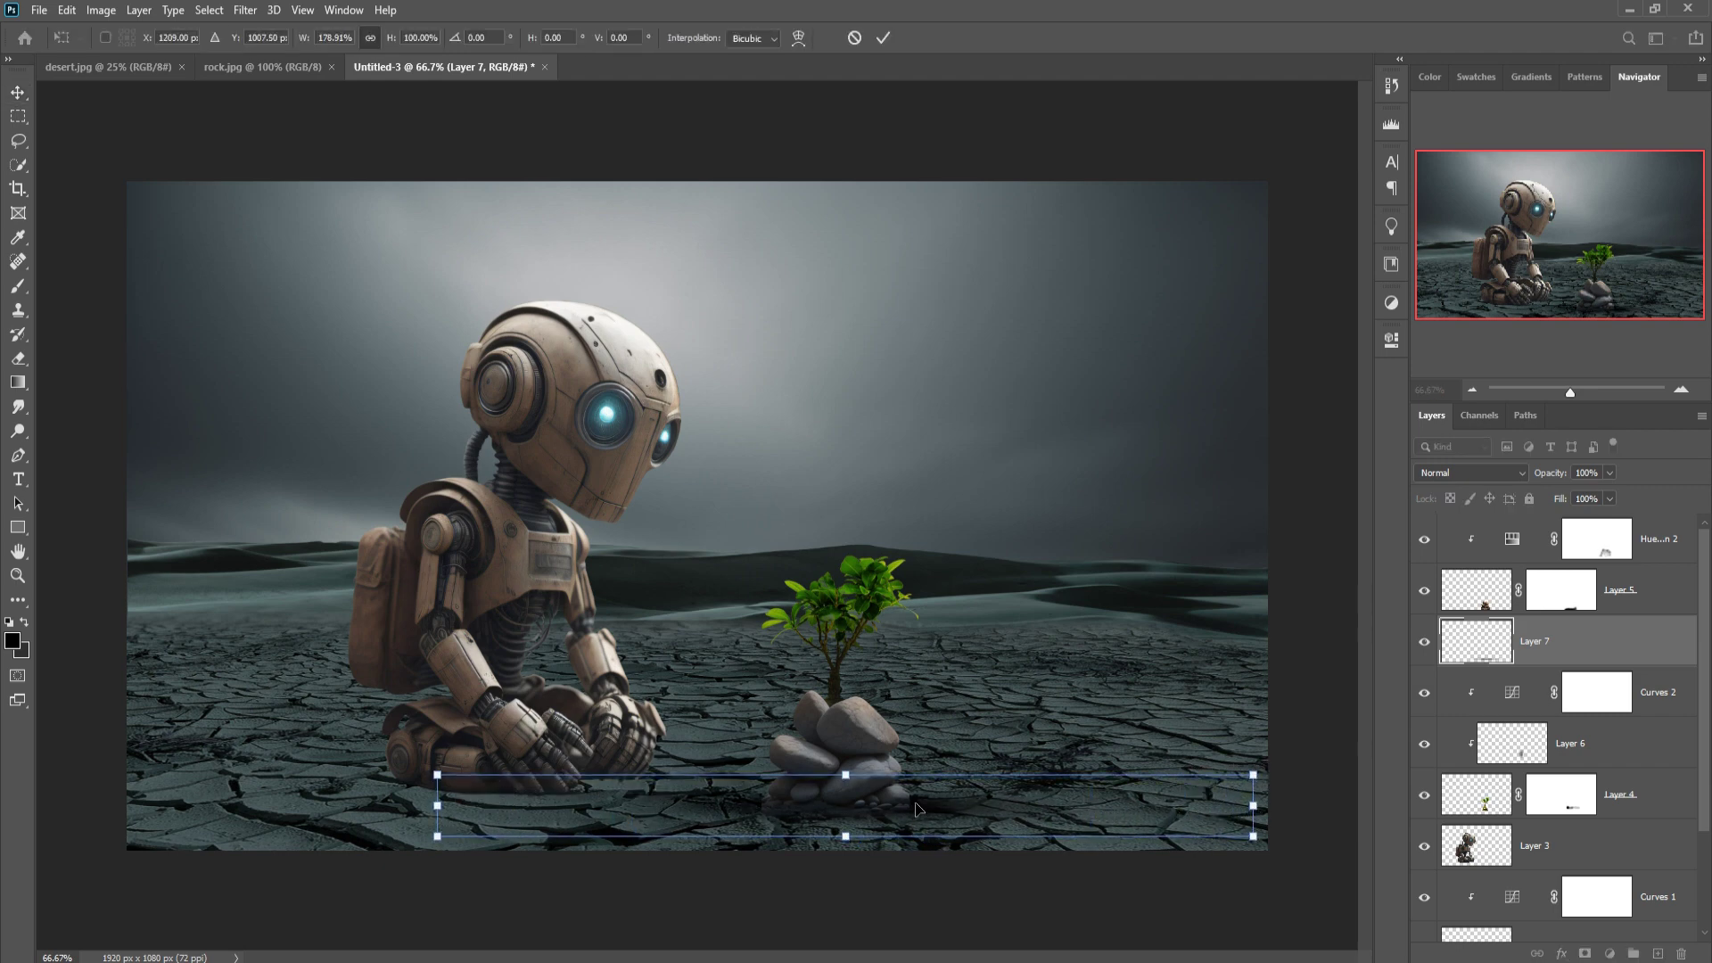
left_click(883, 37)
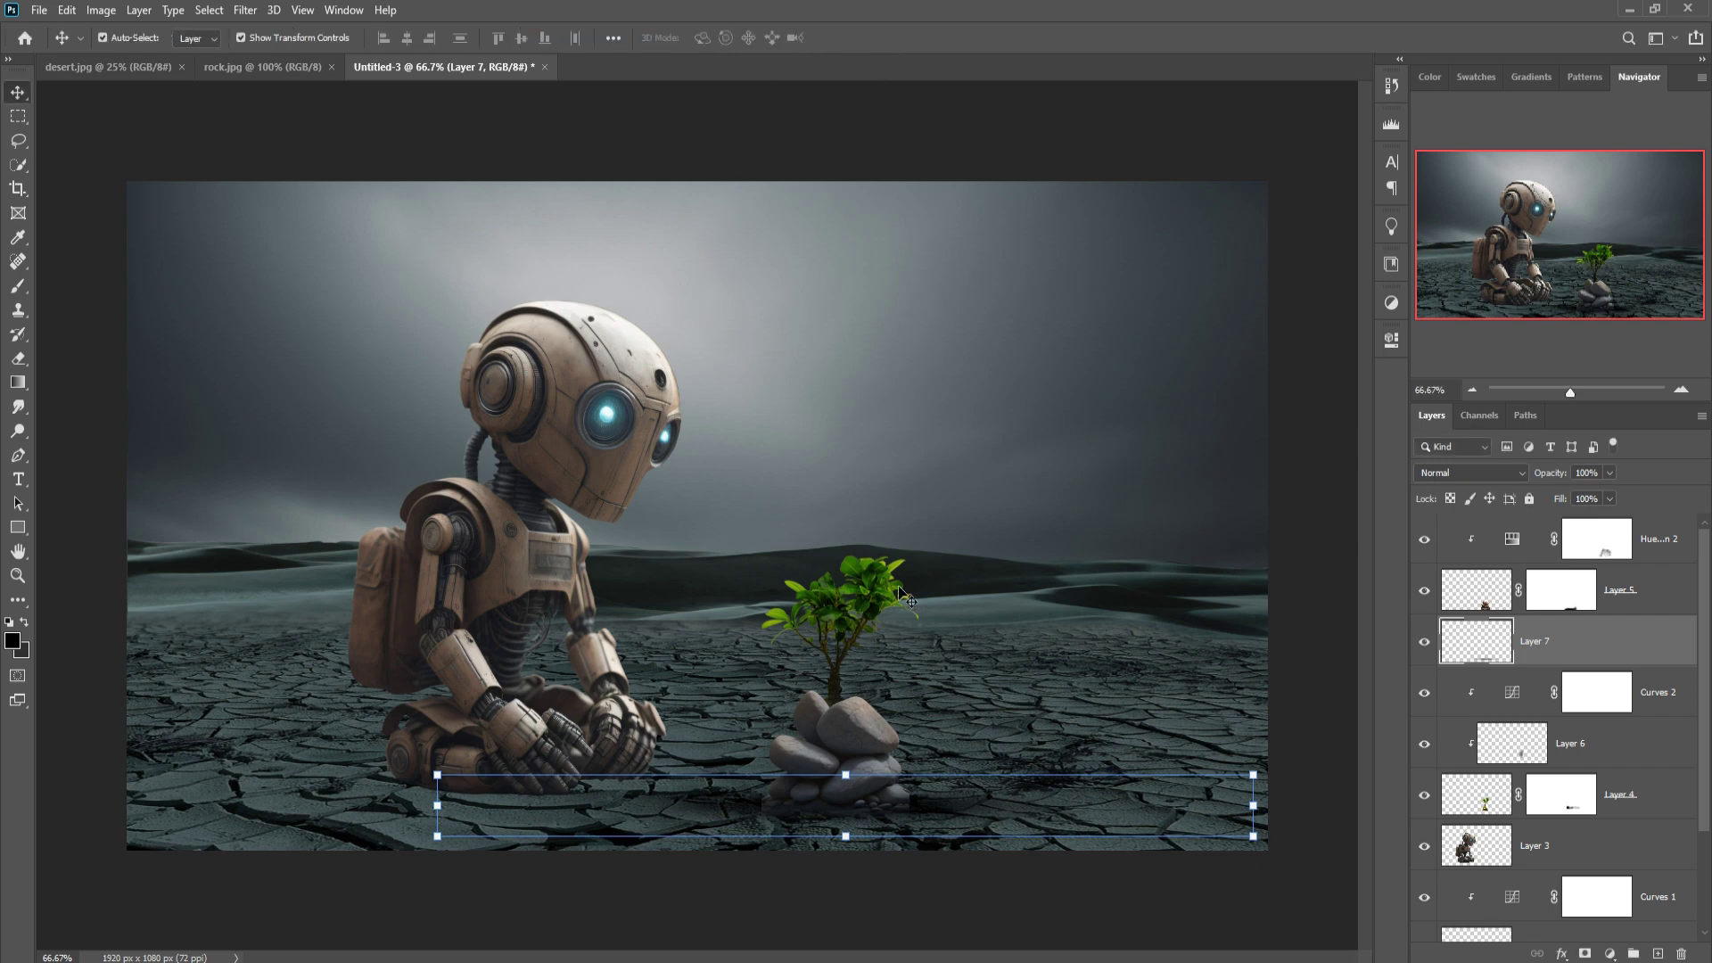
left_click(886, 362)
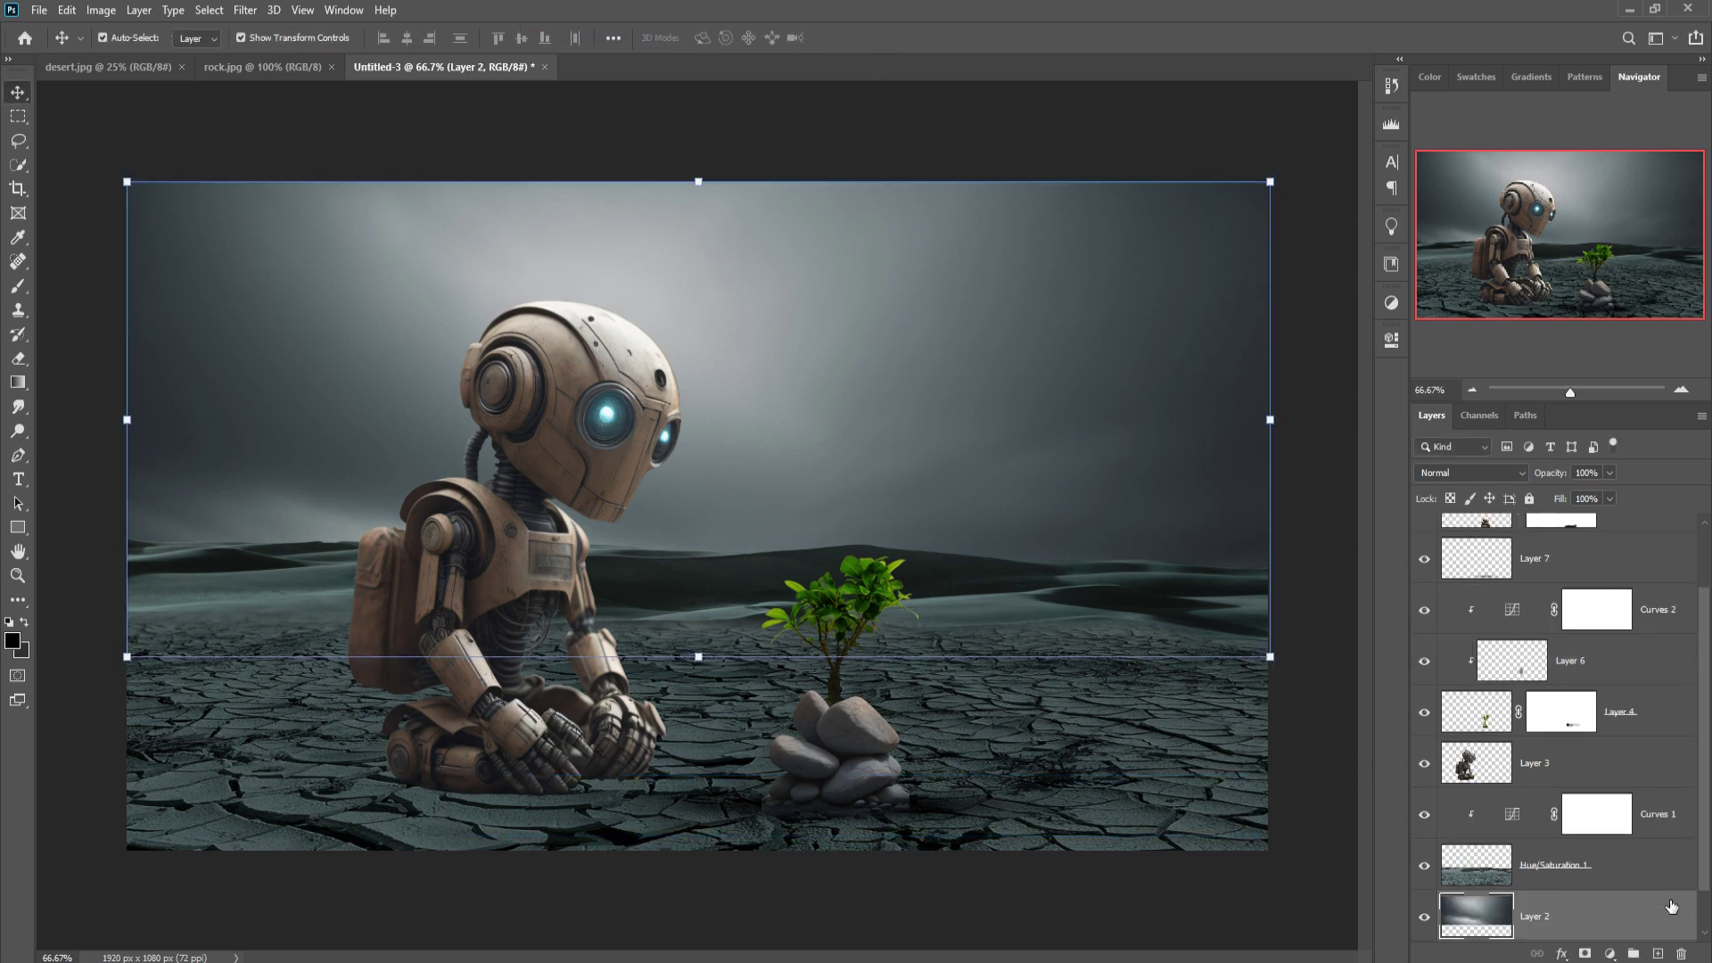
left_click(1658, 953)
left_click(18, 285)
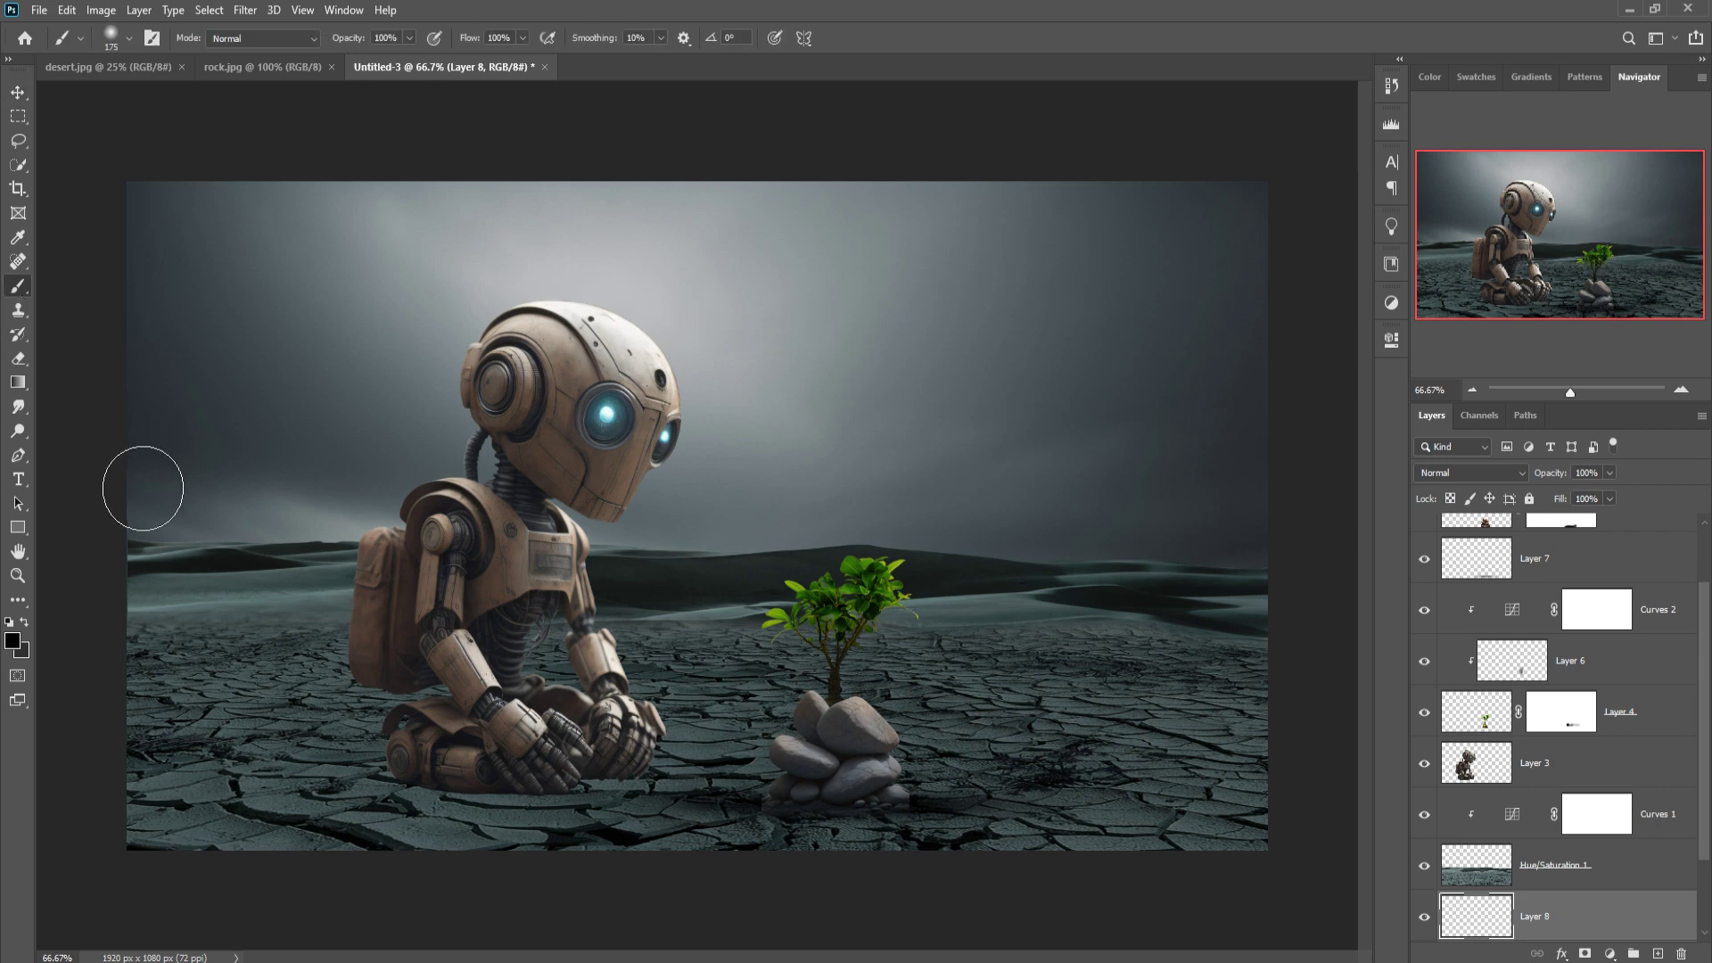
left_click(12, 641)
left_click(182, 346)
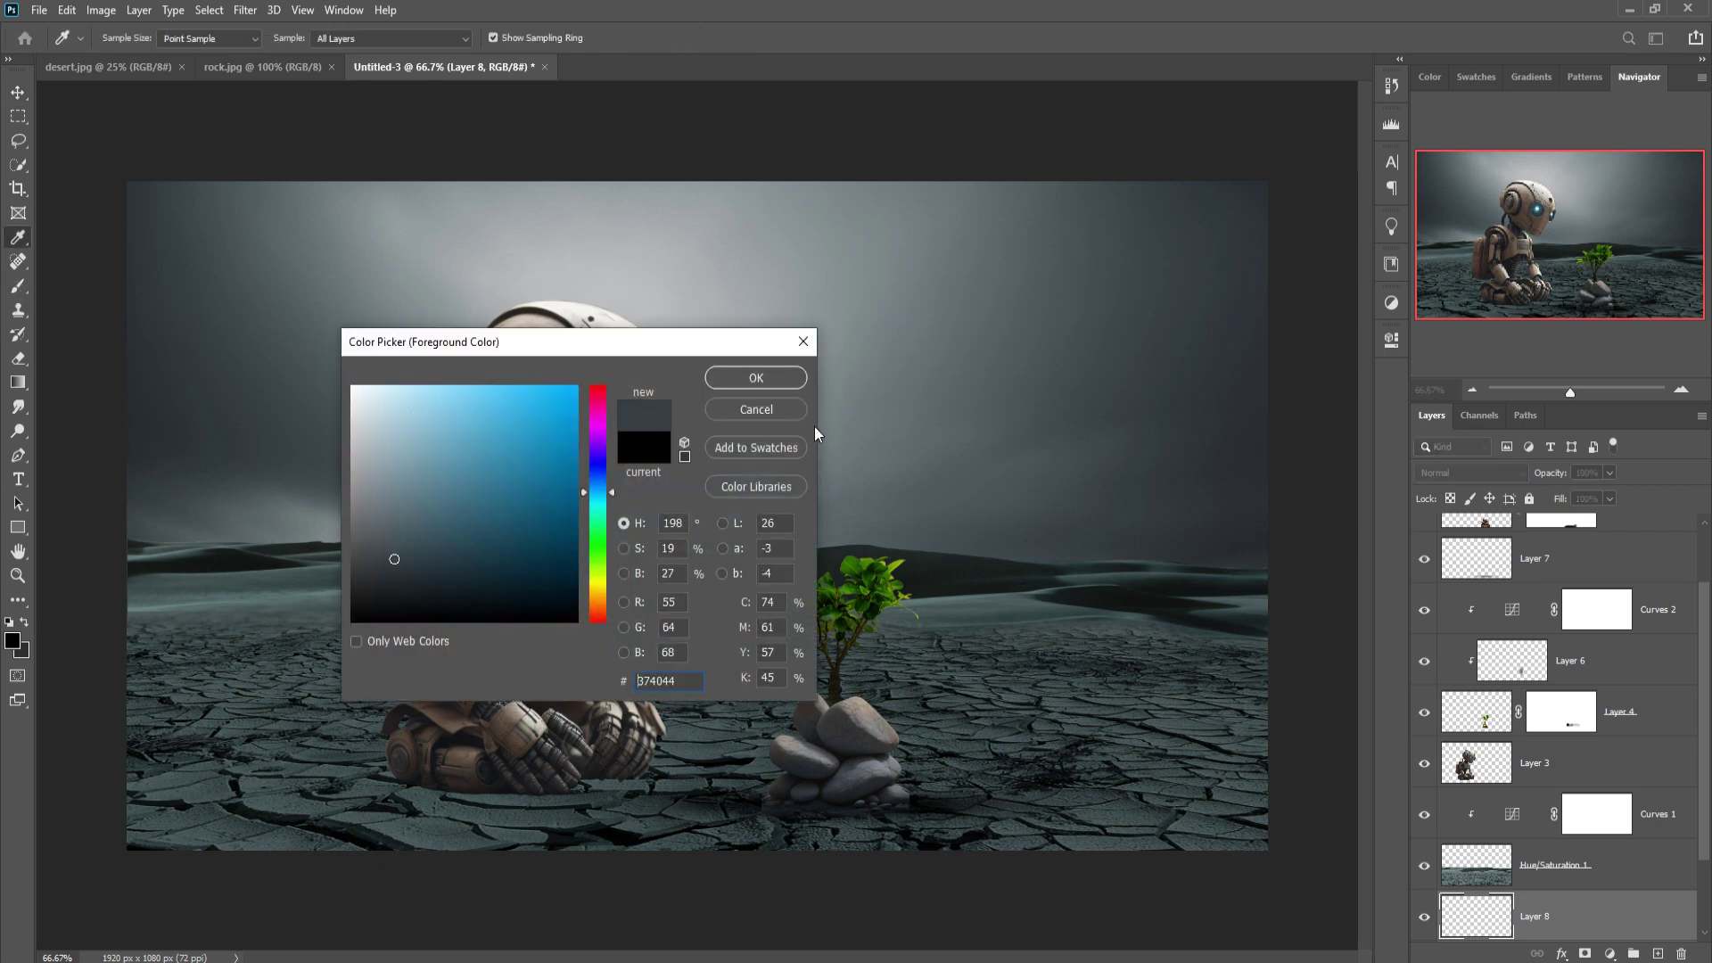
left_click(756, 378)
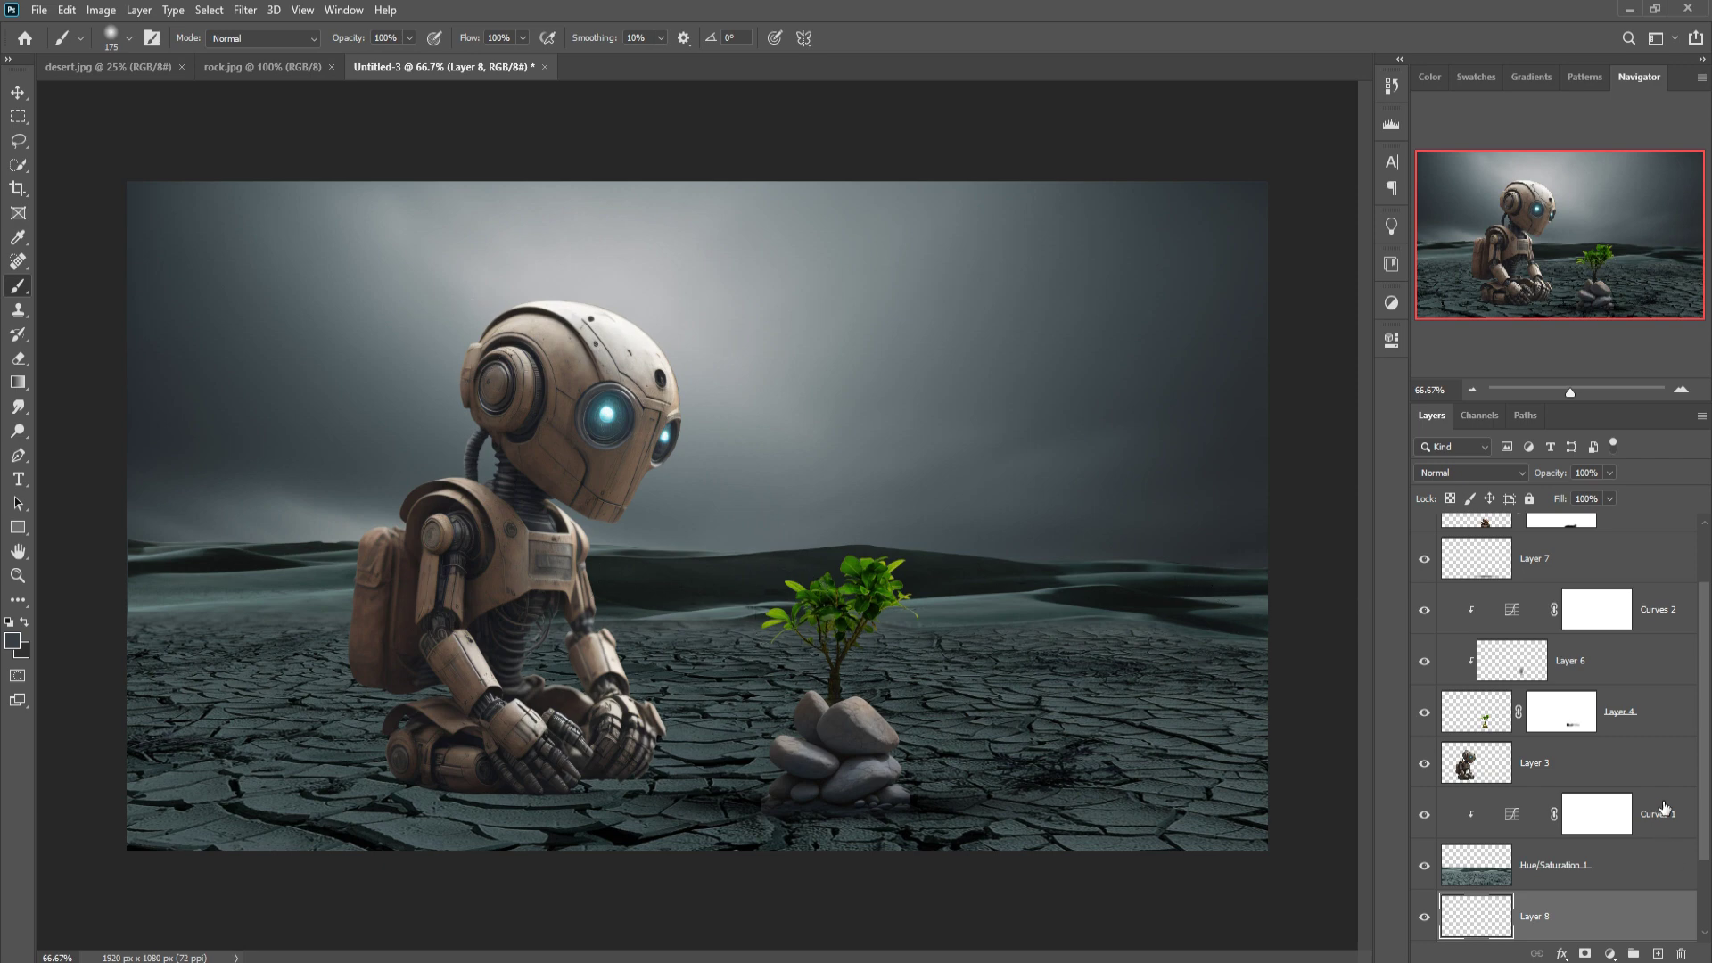
scroll(1664, 805, "up", 1)
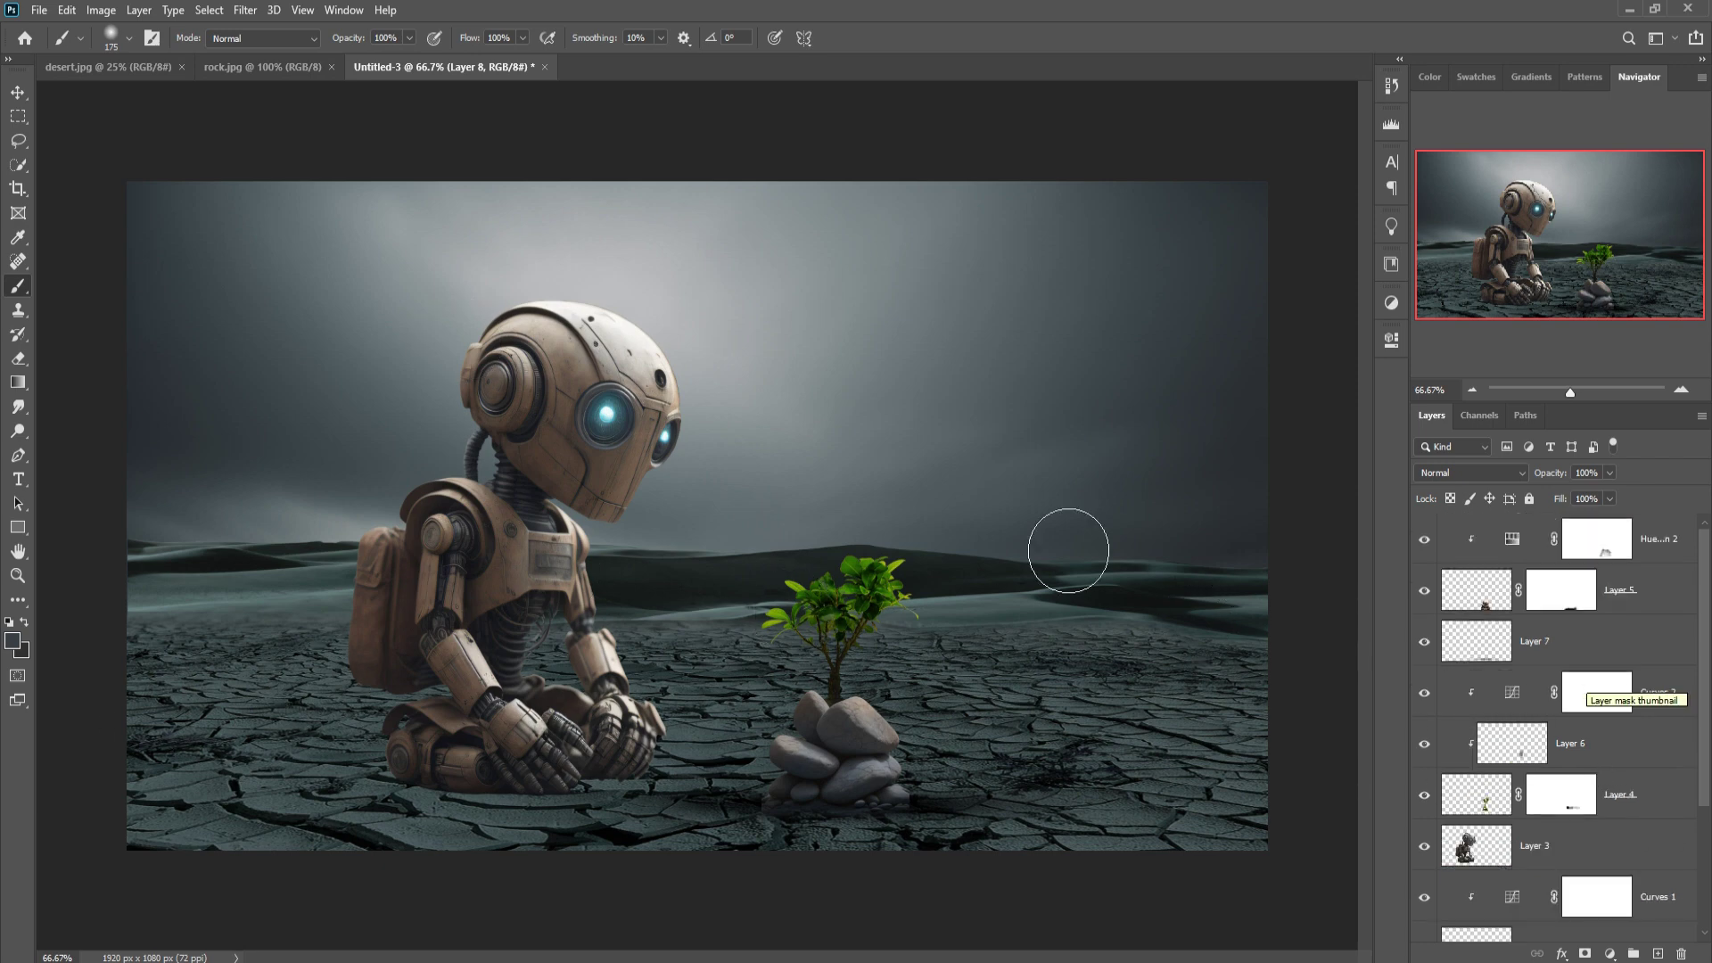
left_click(14, 94)
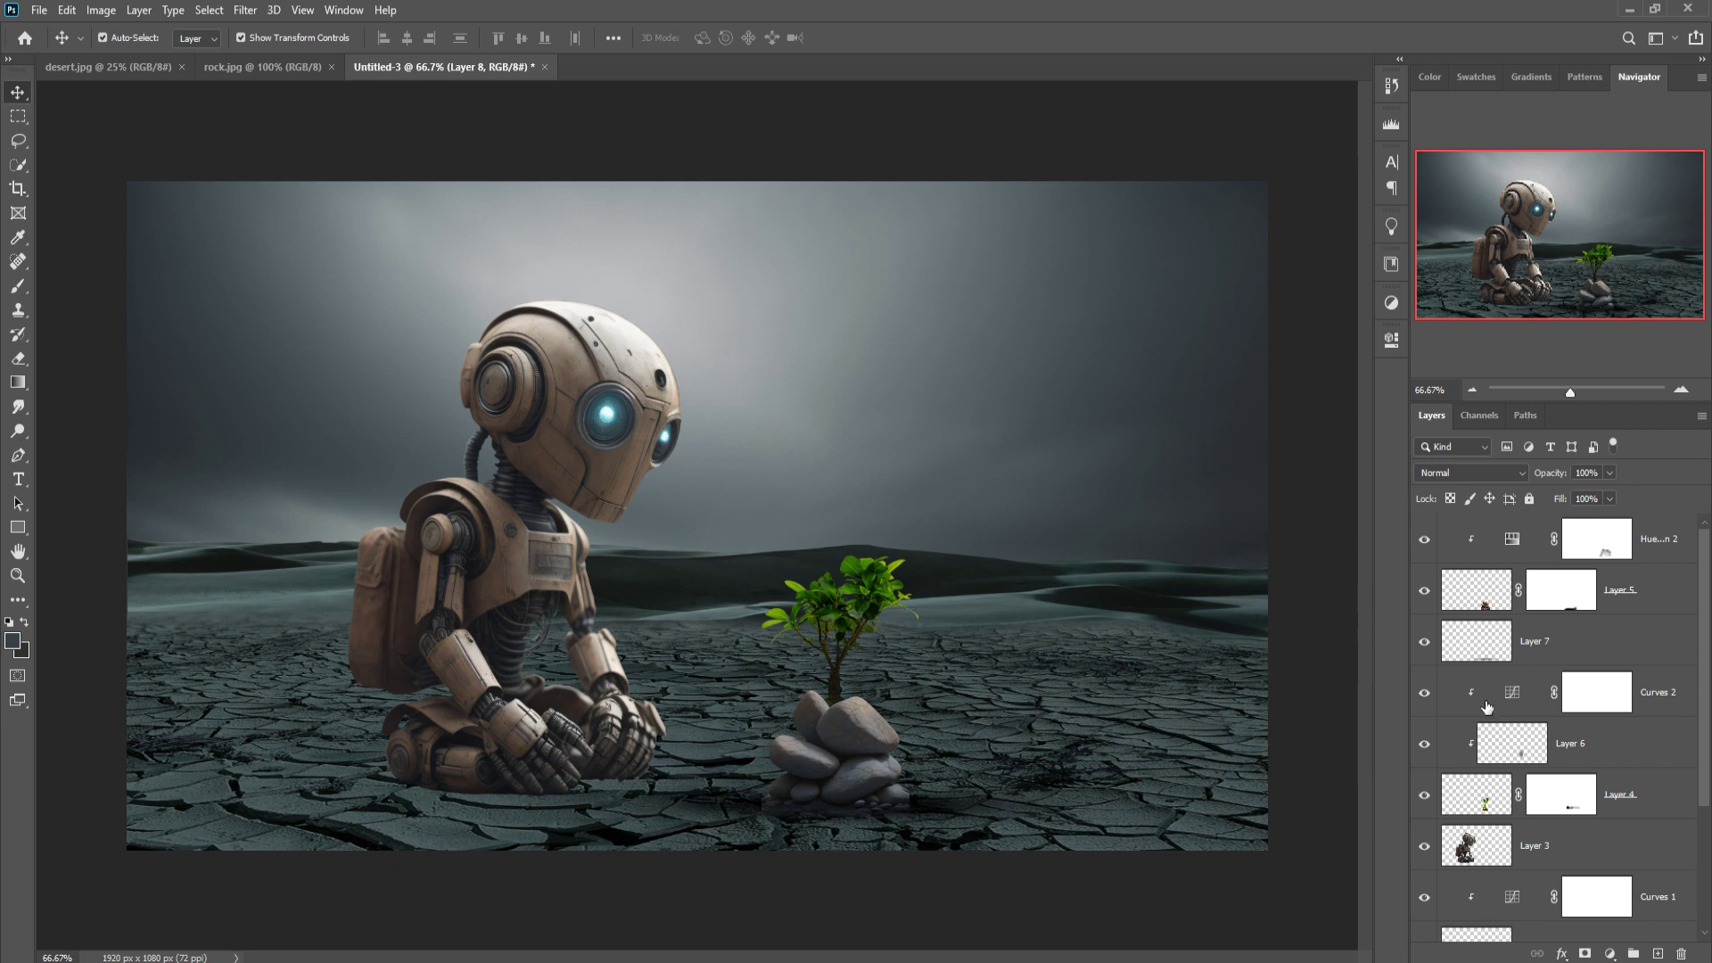
scroll(1487, 707, "down", 2)
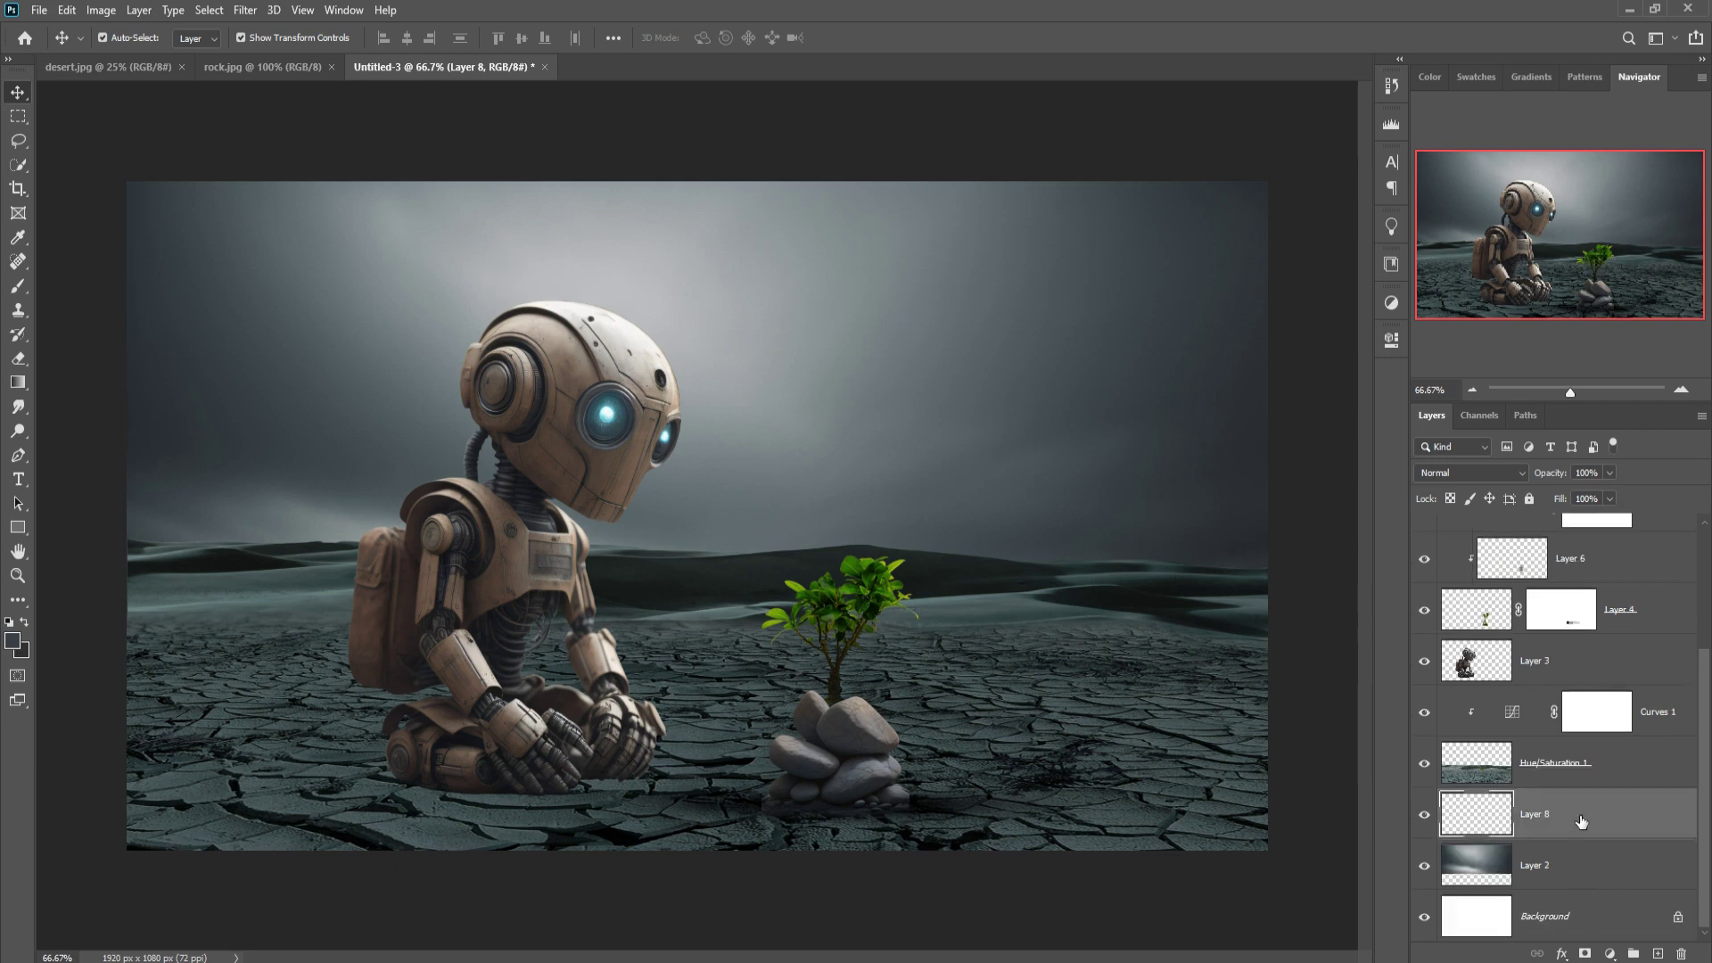
key("Delete")
Add a Curves adjustment clipped to the sky layer (Layer 2) and pull the curve's midtones down to darken the sky.
left_click(1610, 954)
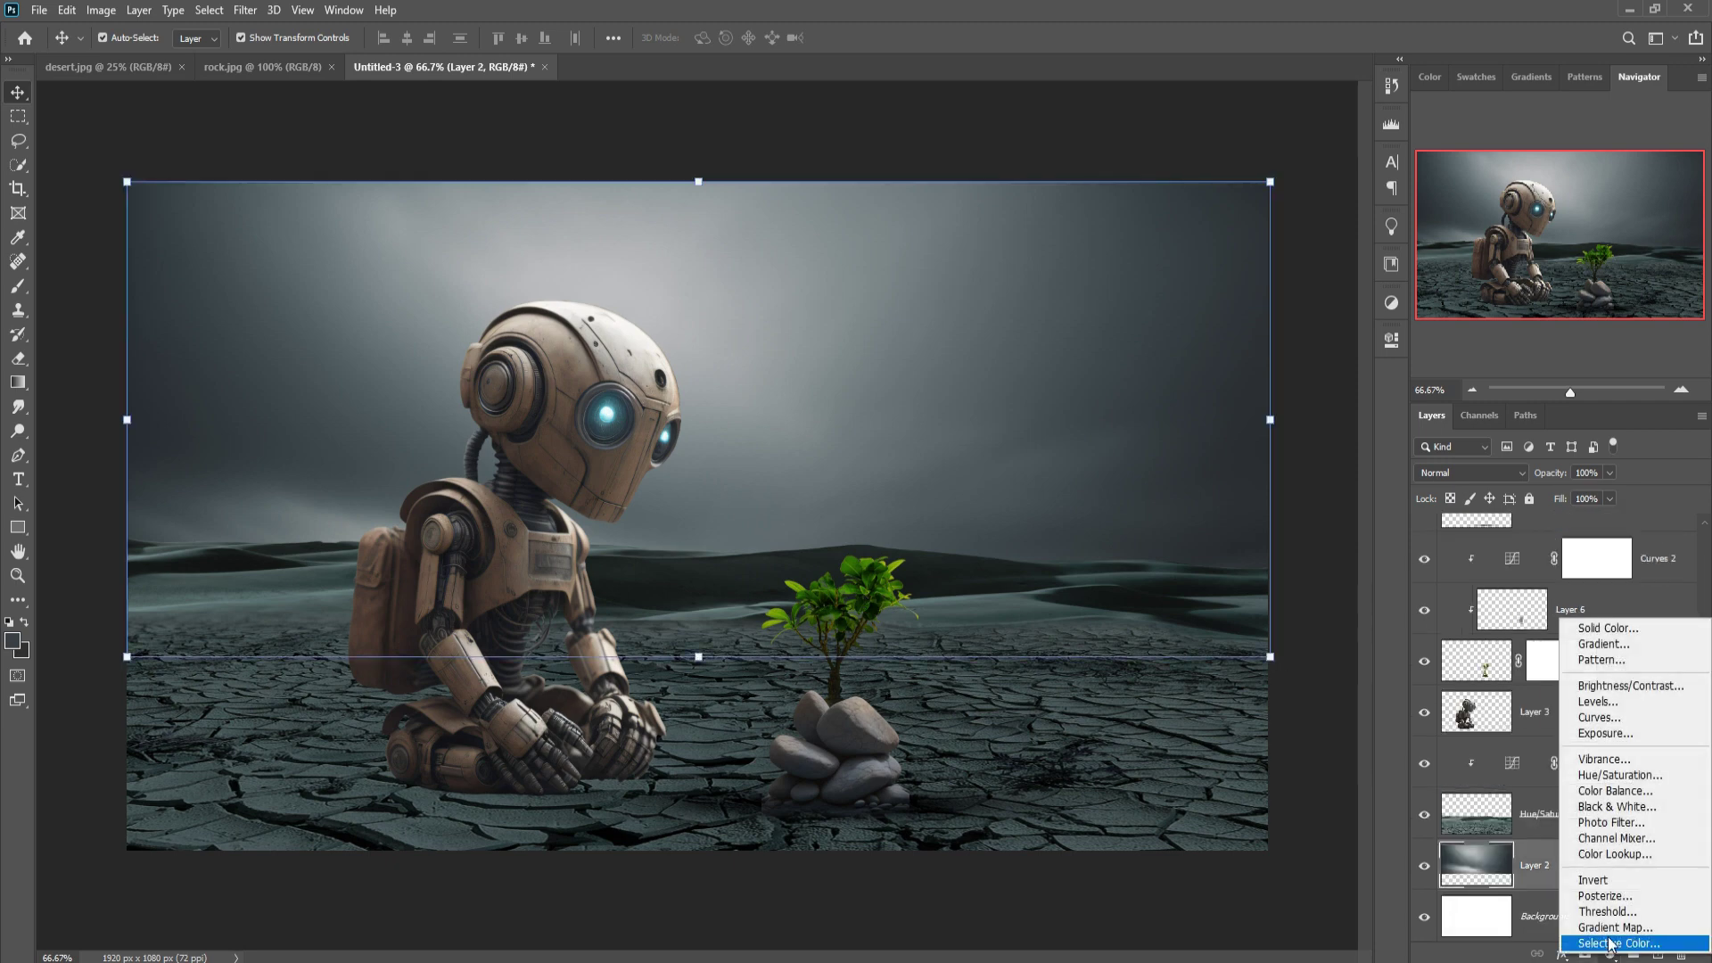
left_click(1547, 711)
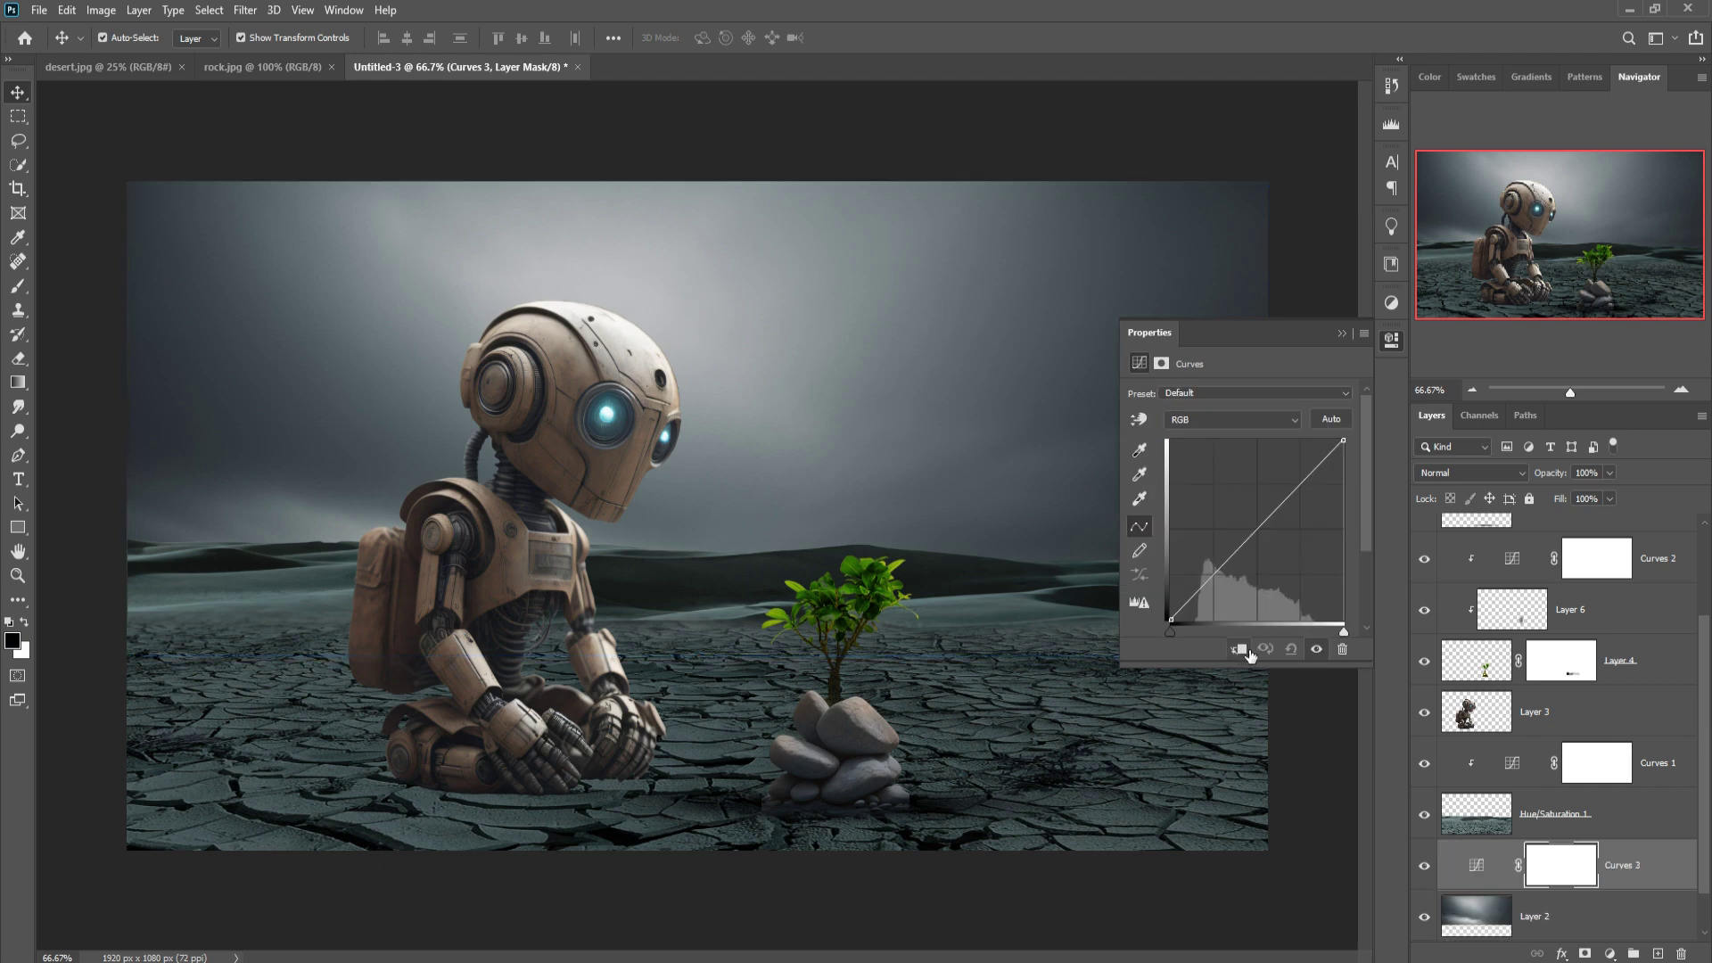
left_click(1241, 650)
left_click_drag(1266, 534, 1285, 544)
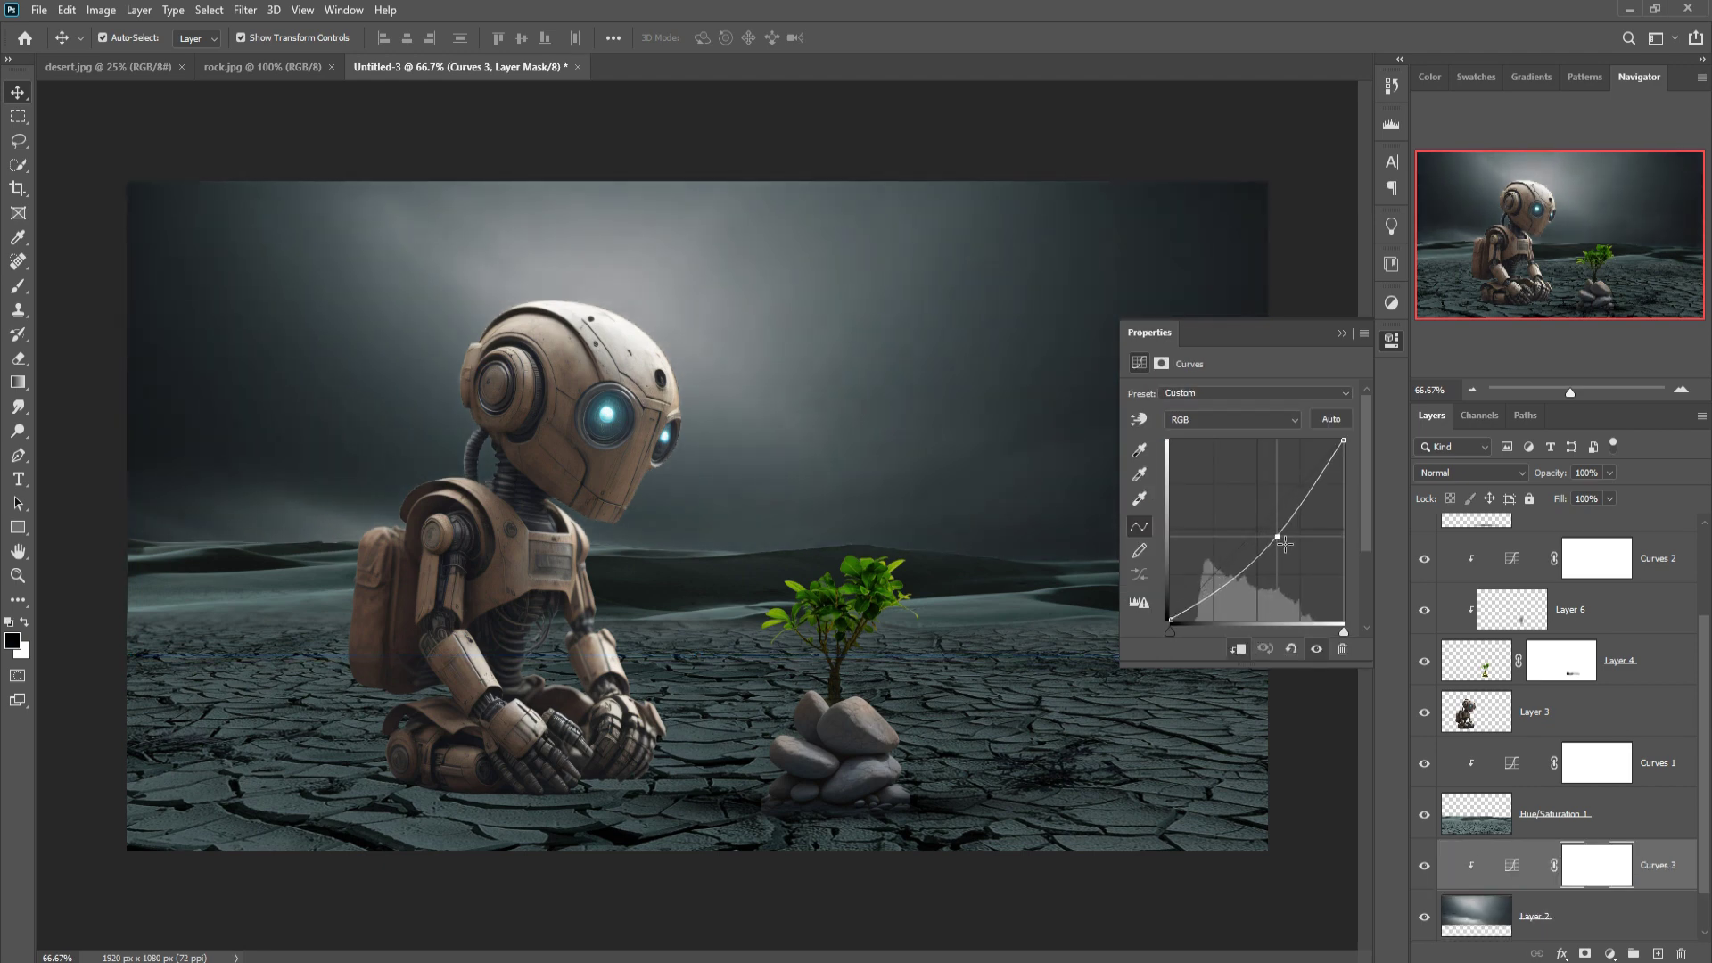
left_click(1344, 334)
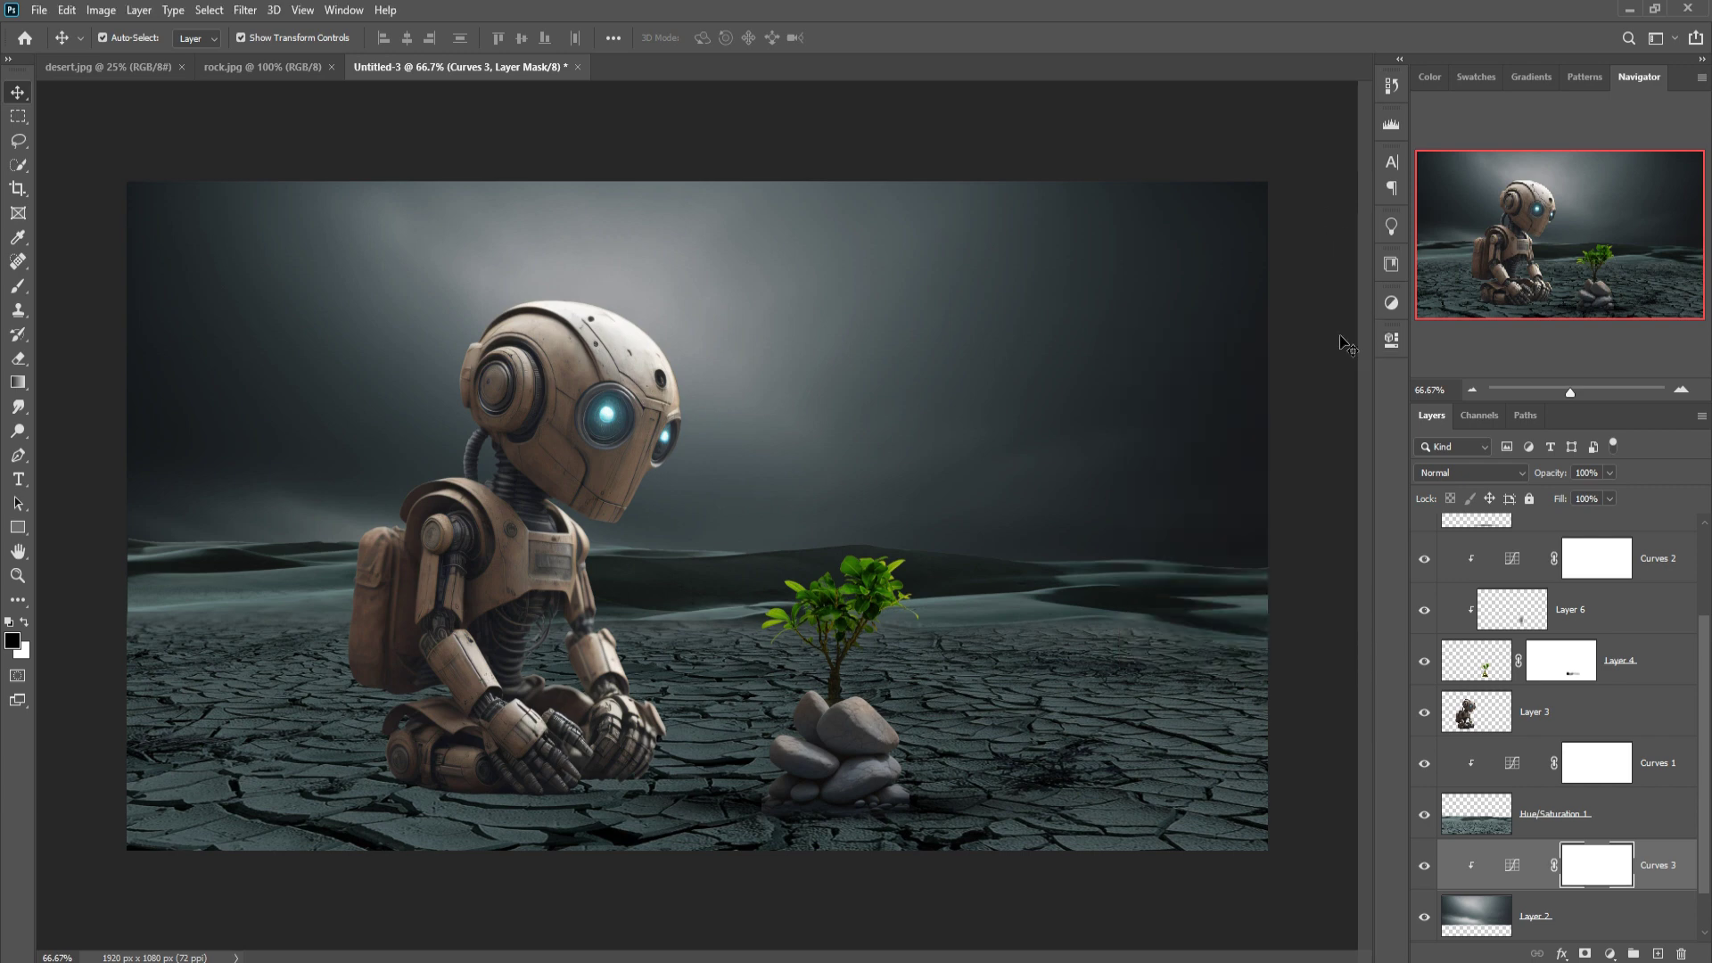
left_click(1682, 765)
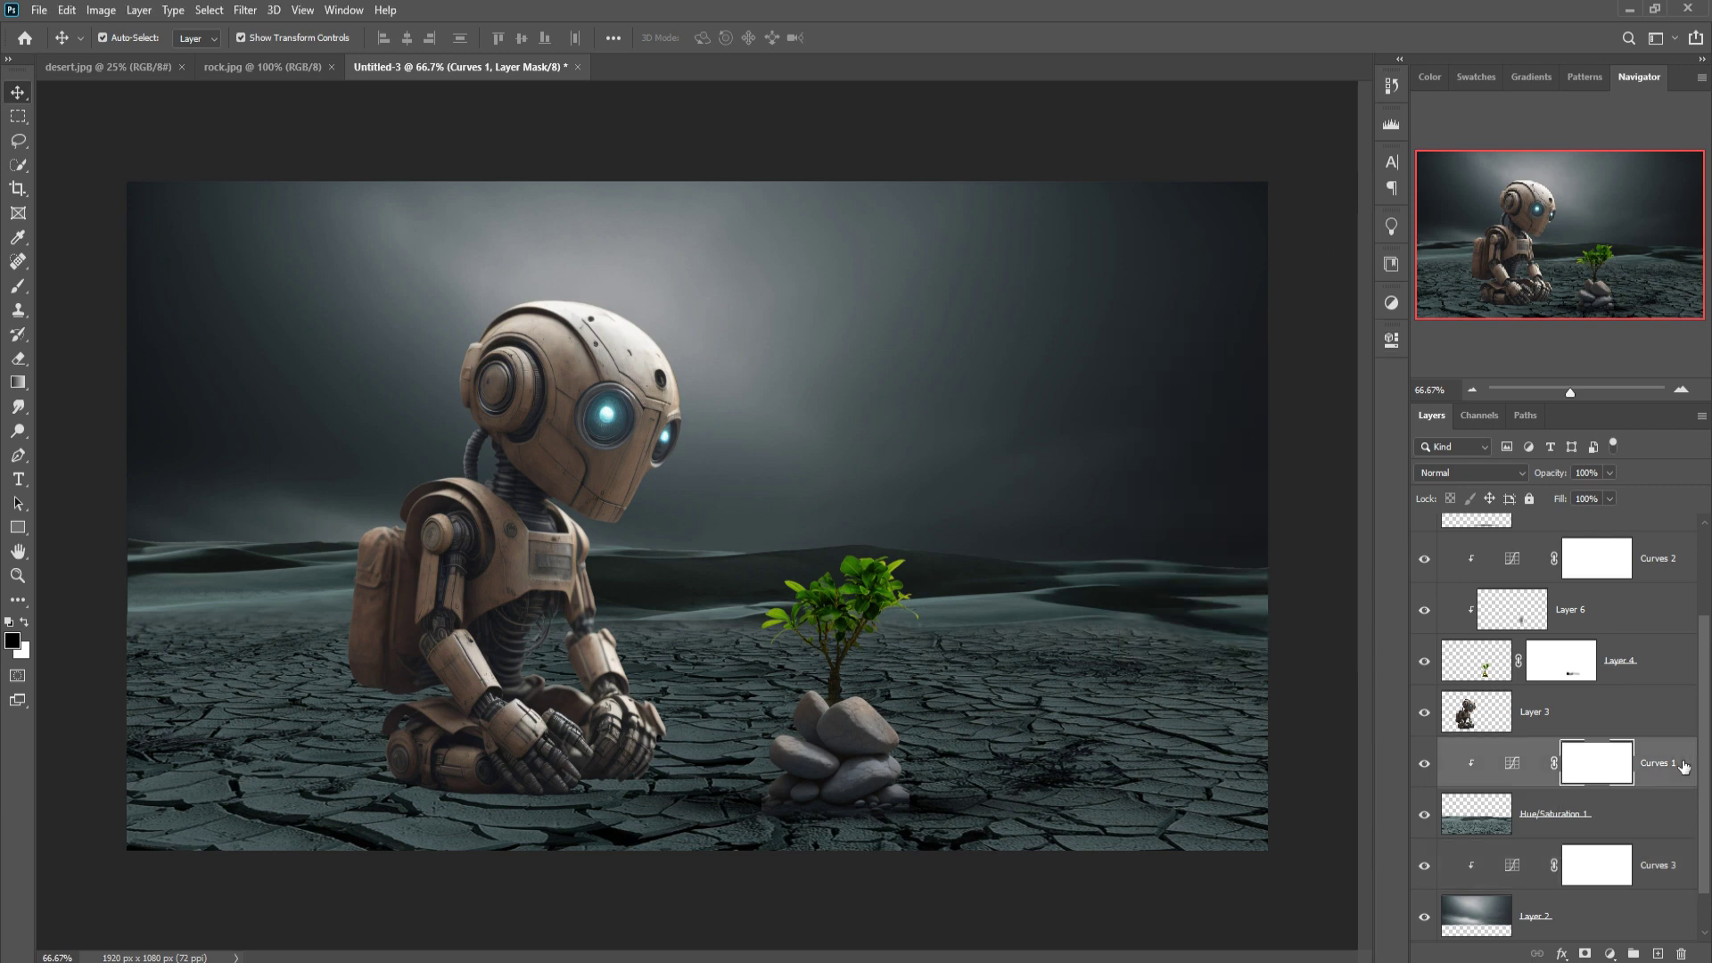
left_click(1660, 953)
left_click(18, 286)
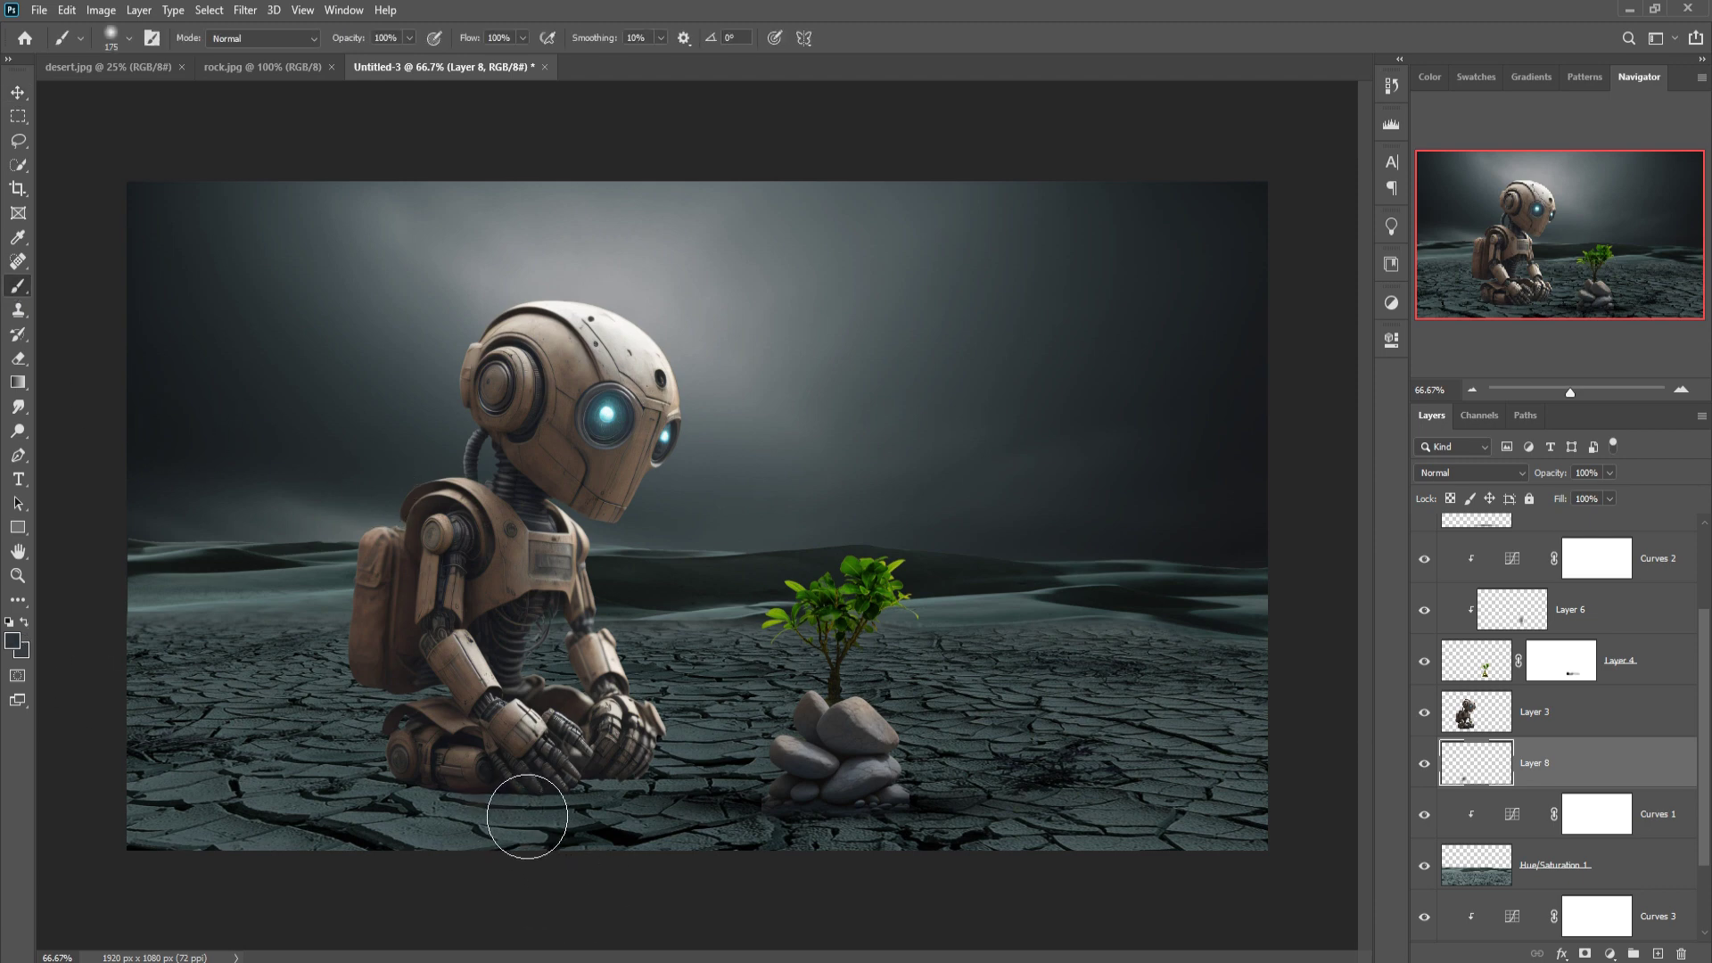
key("v")
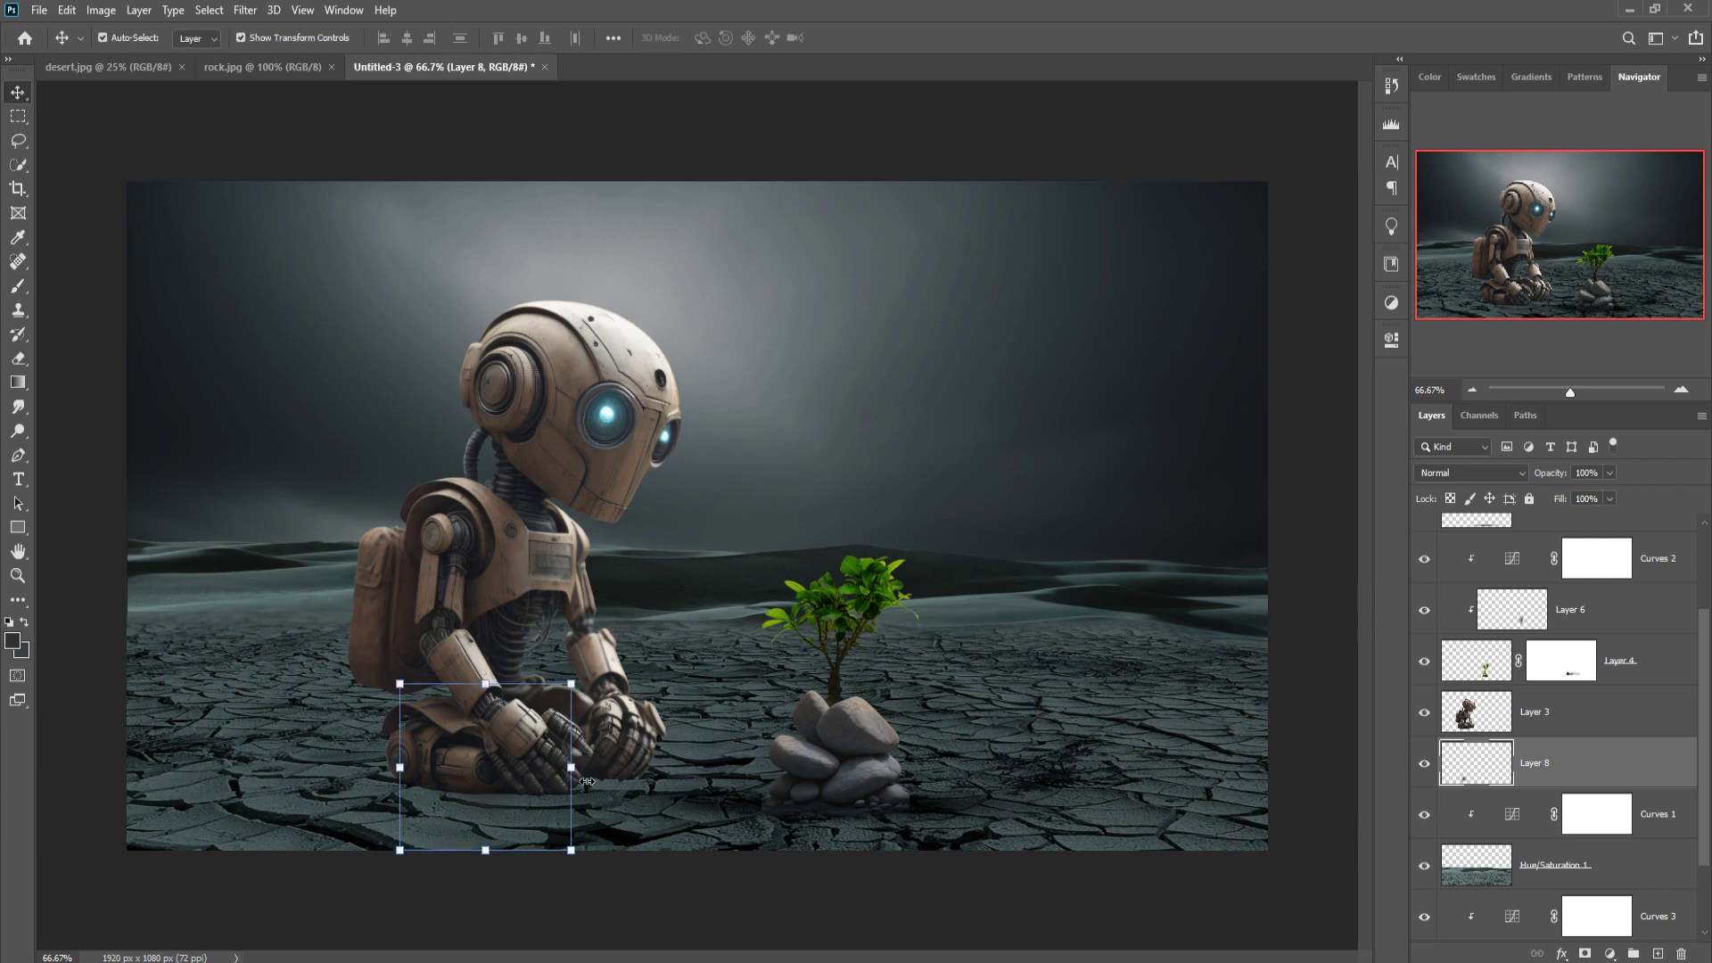
left_click_drag(587, 781, 869, 776)
key("ctrl+z")
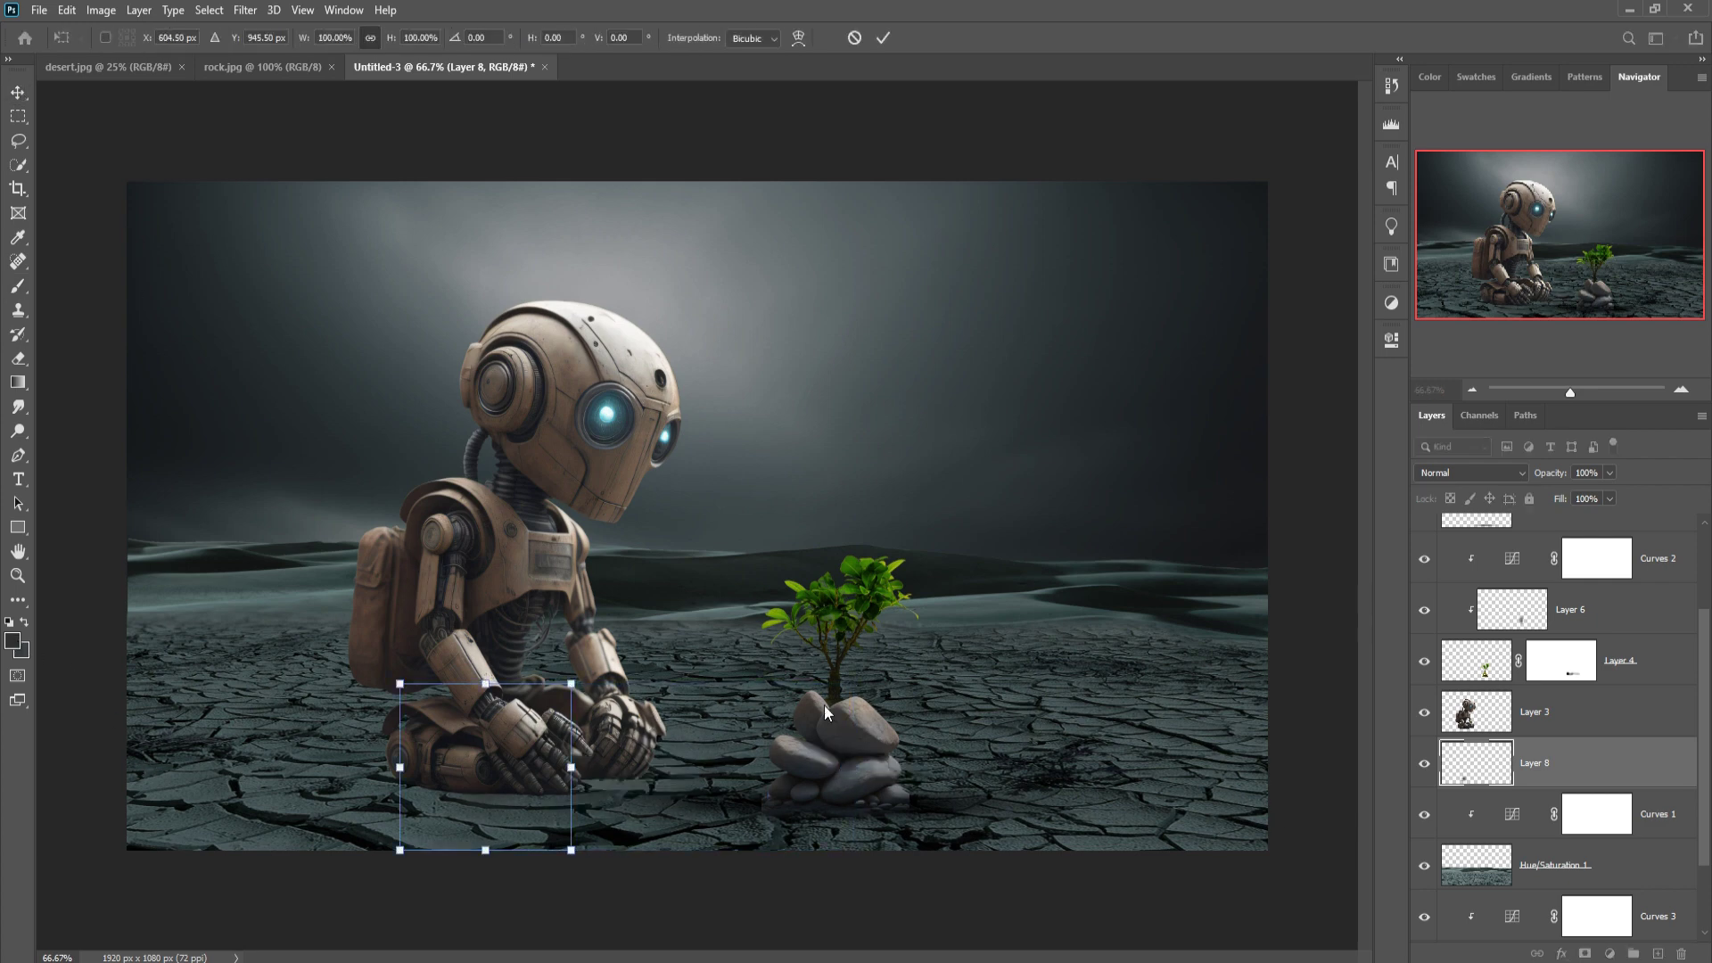
left_click(883, 37)
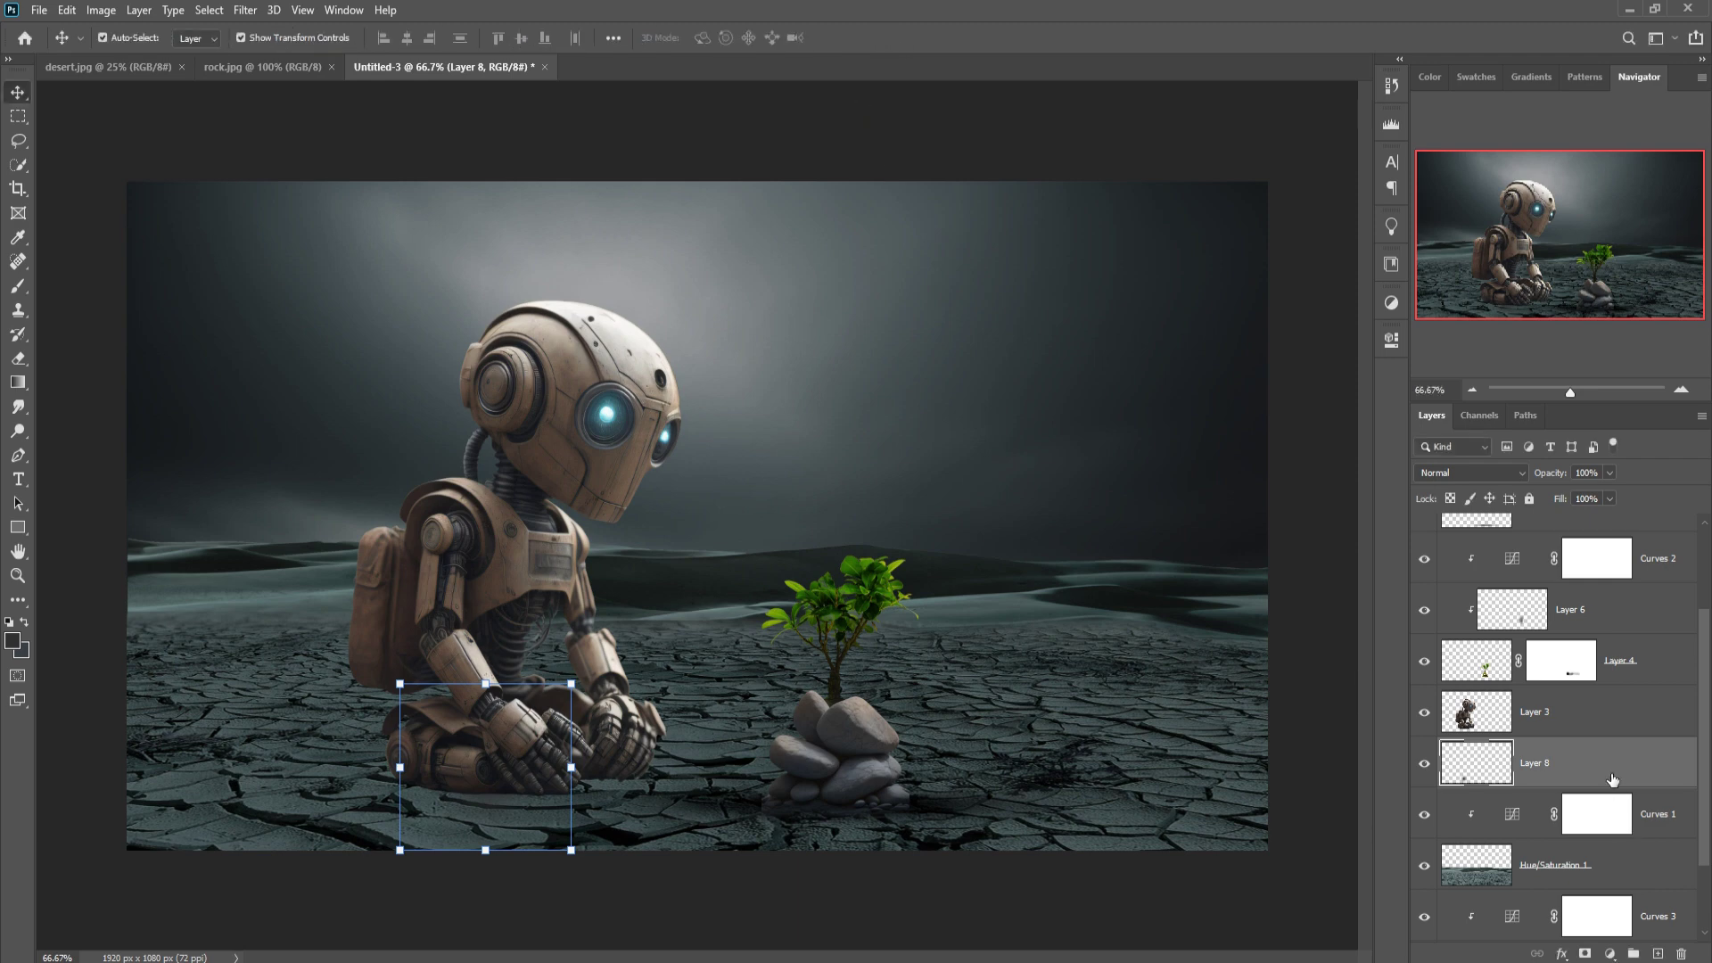
key("Delete")
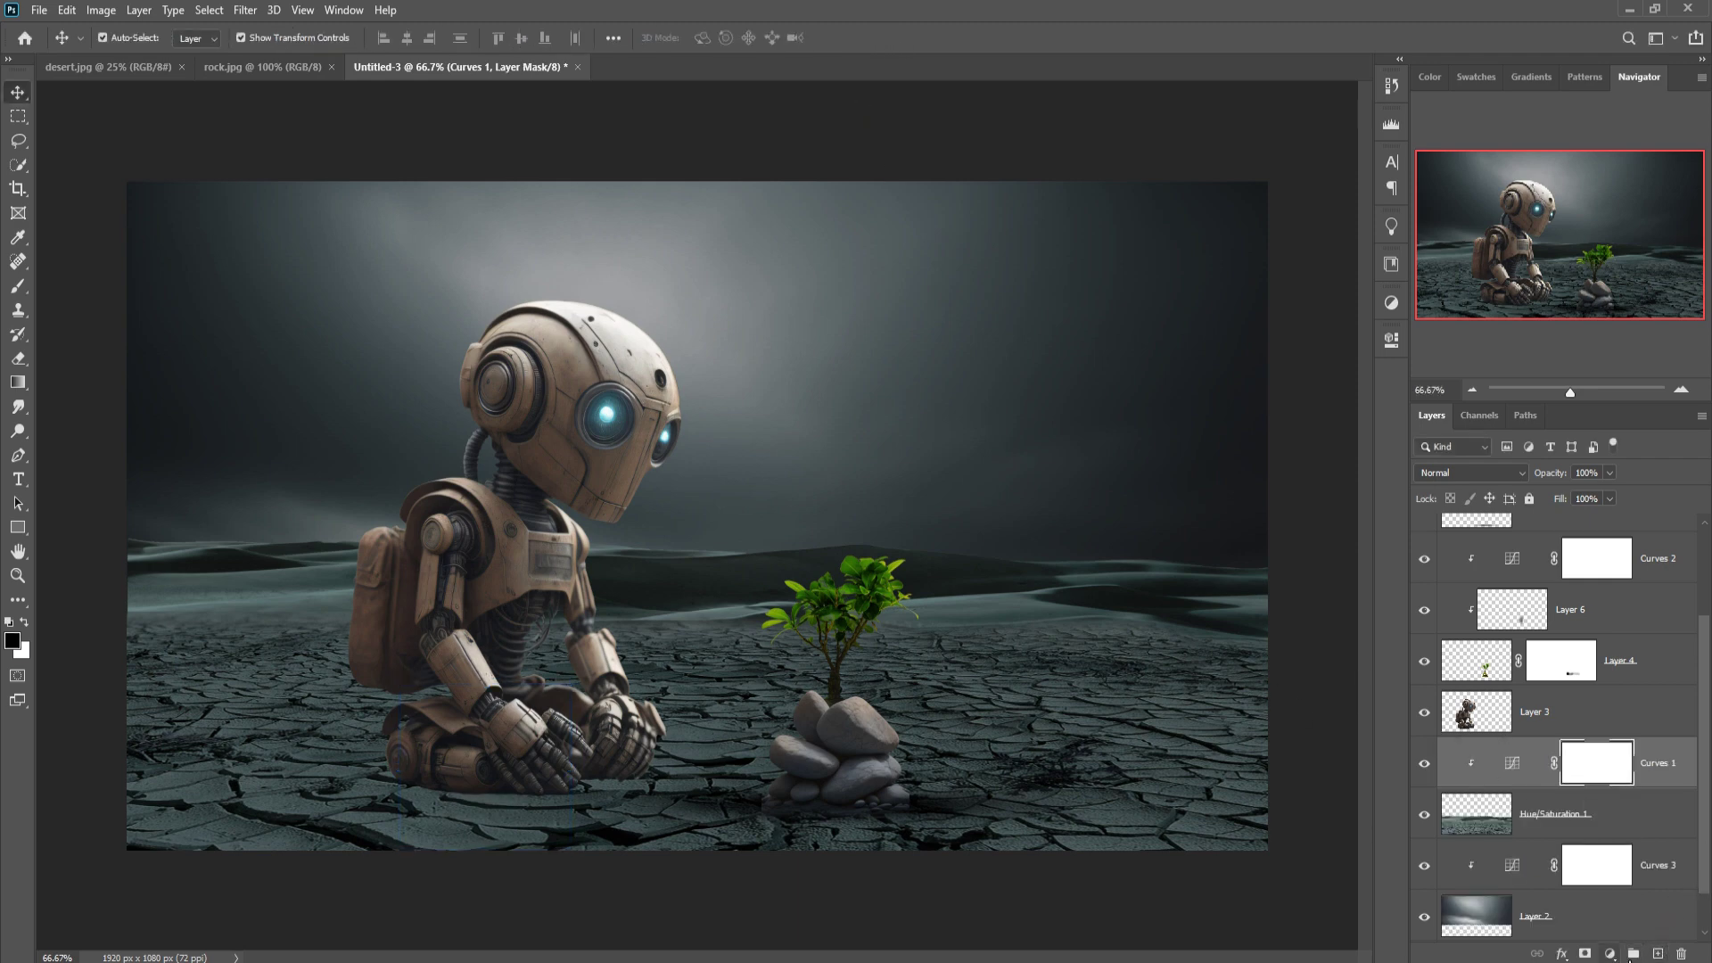
Create a new layer above Curves 1 and paint a soft 175 px spot on the ground in near-black 010202.
left_click(1659, 953)
left_click(14, 640)
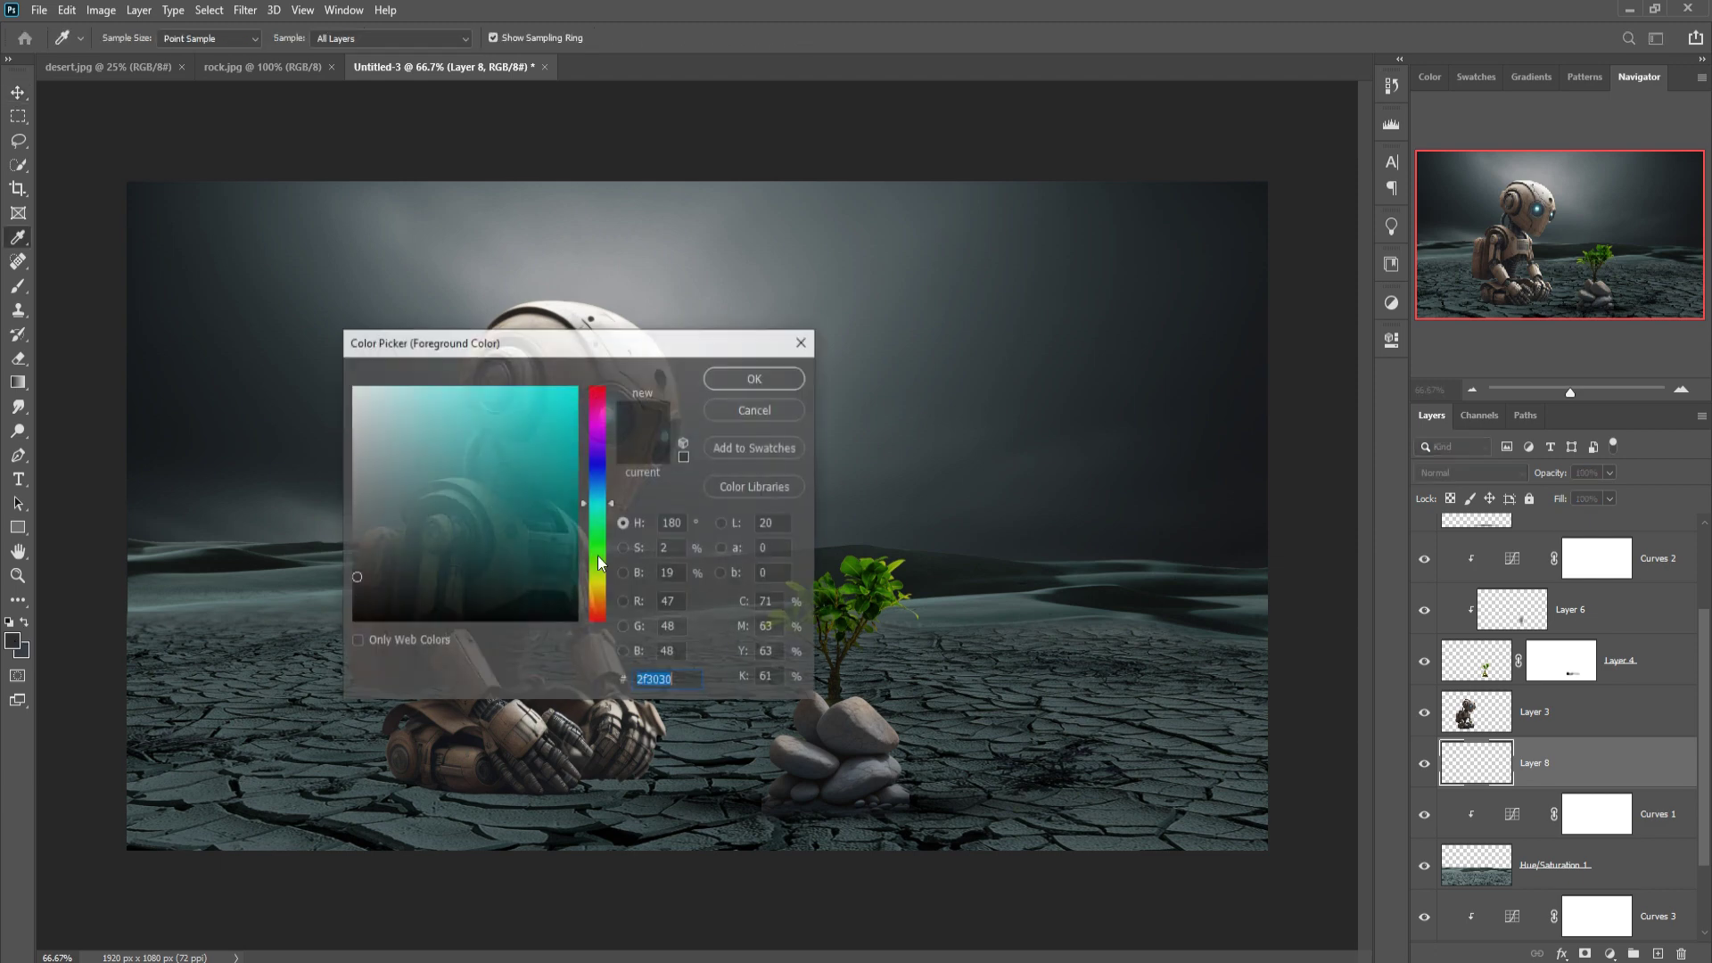
left_click(756, 378)
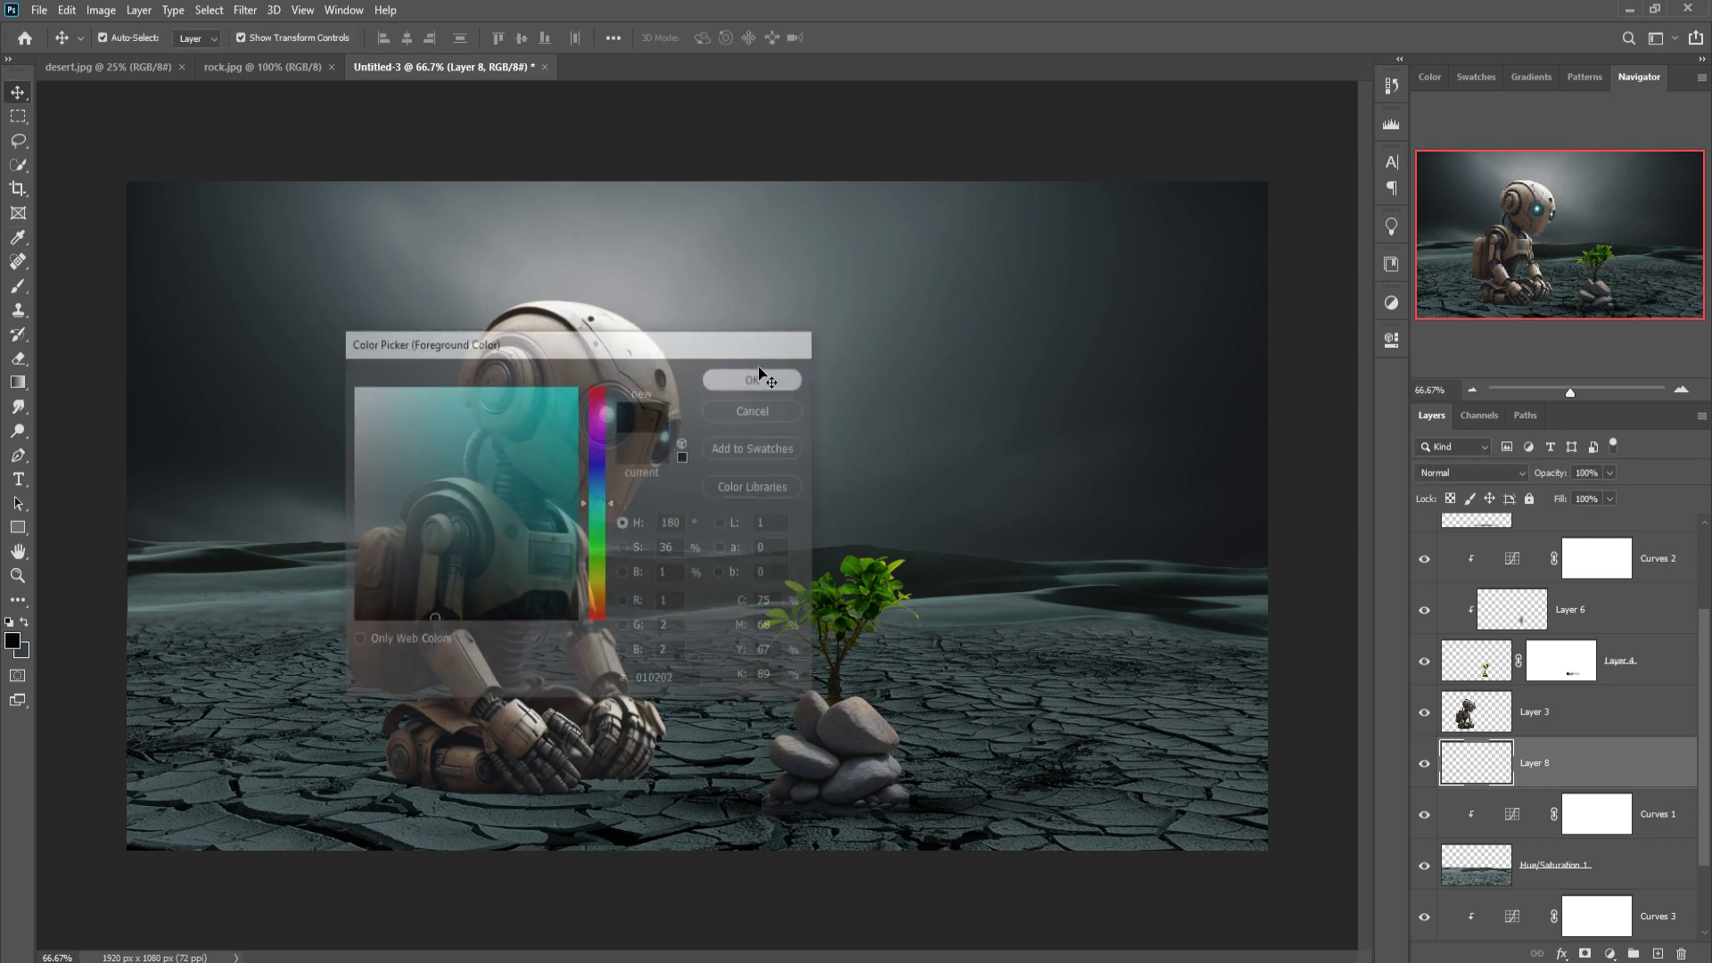
left_click(19, 286)
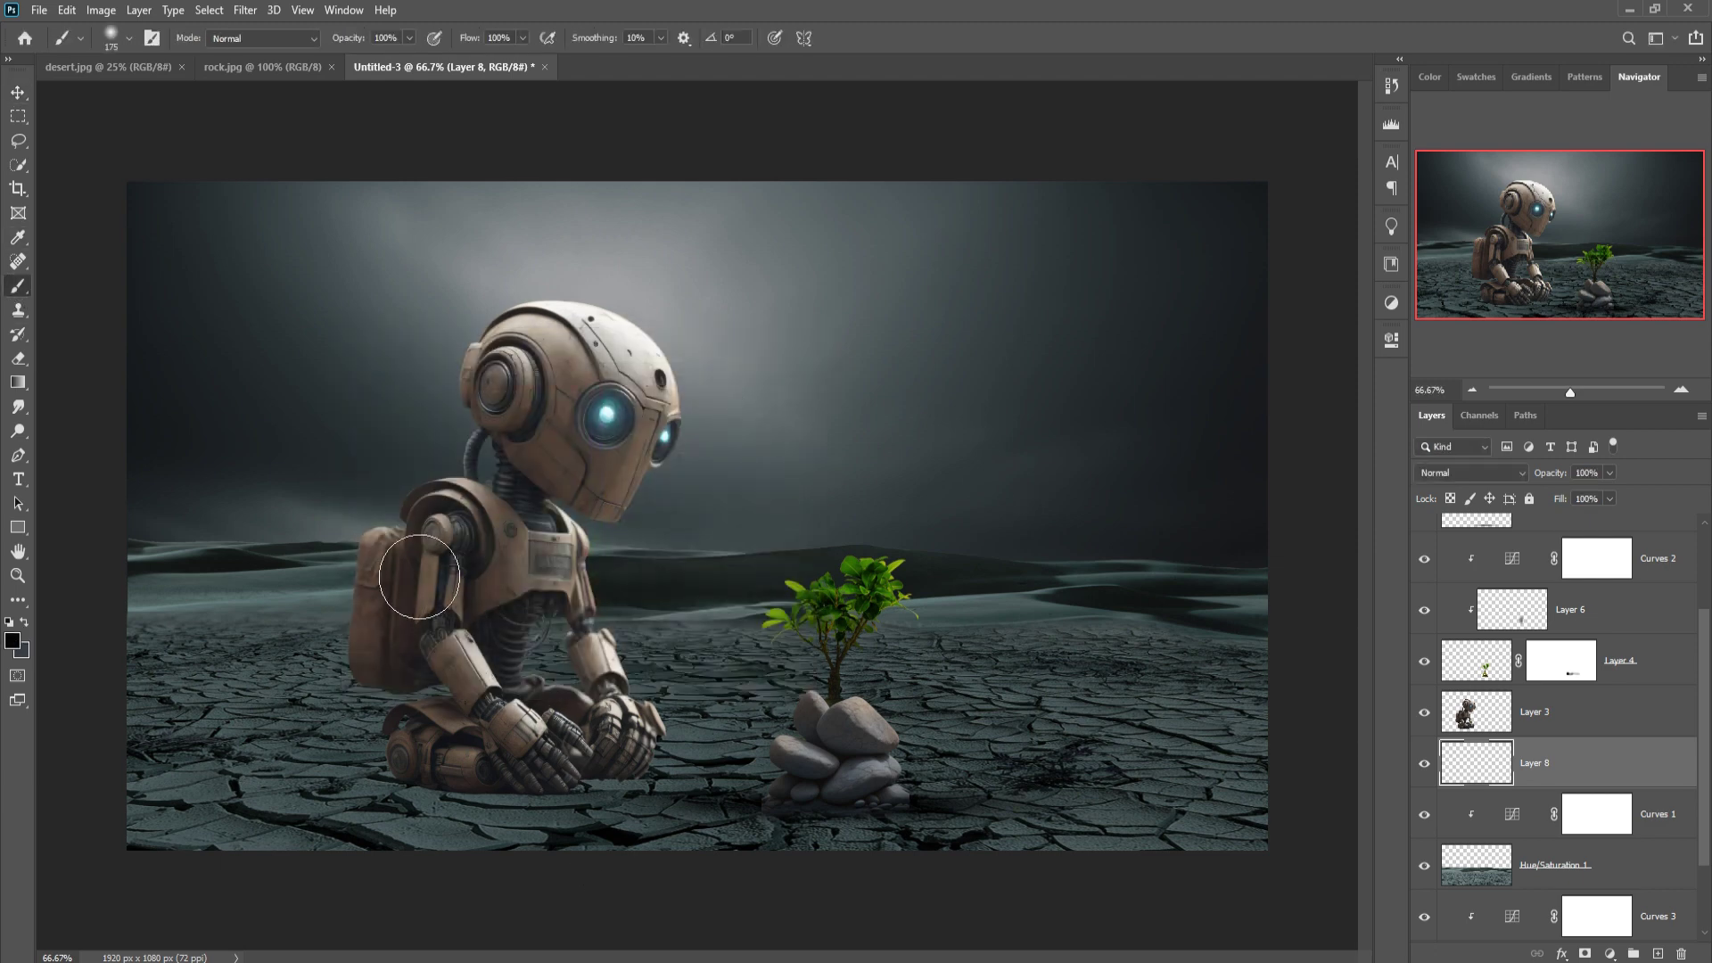
left_click_drag(639, 821, 996, 773)
Flatten the painted spot to about 30% height, stretch it to about 359% width, and place it as a shadow beneath the robot.
left_click(18, 92)
left_click_drag(763, 705, 600, 789)
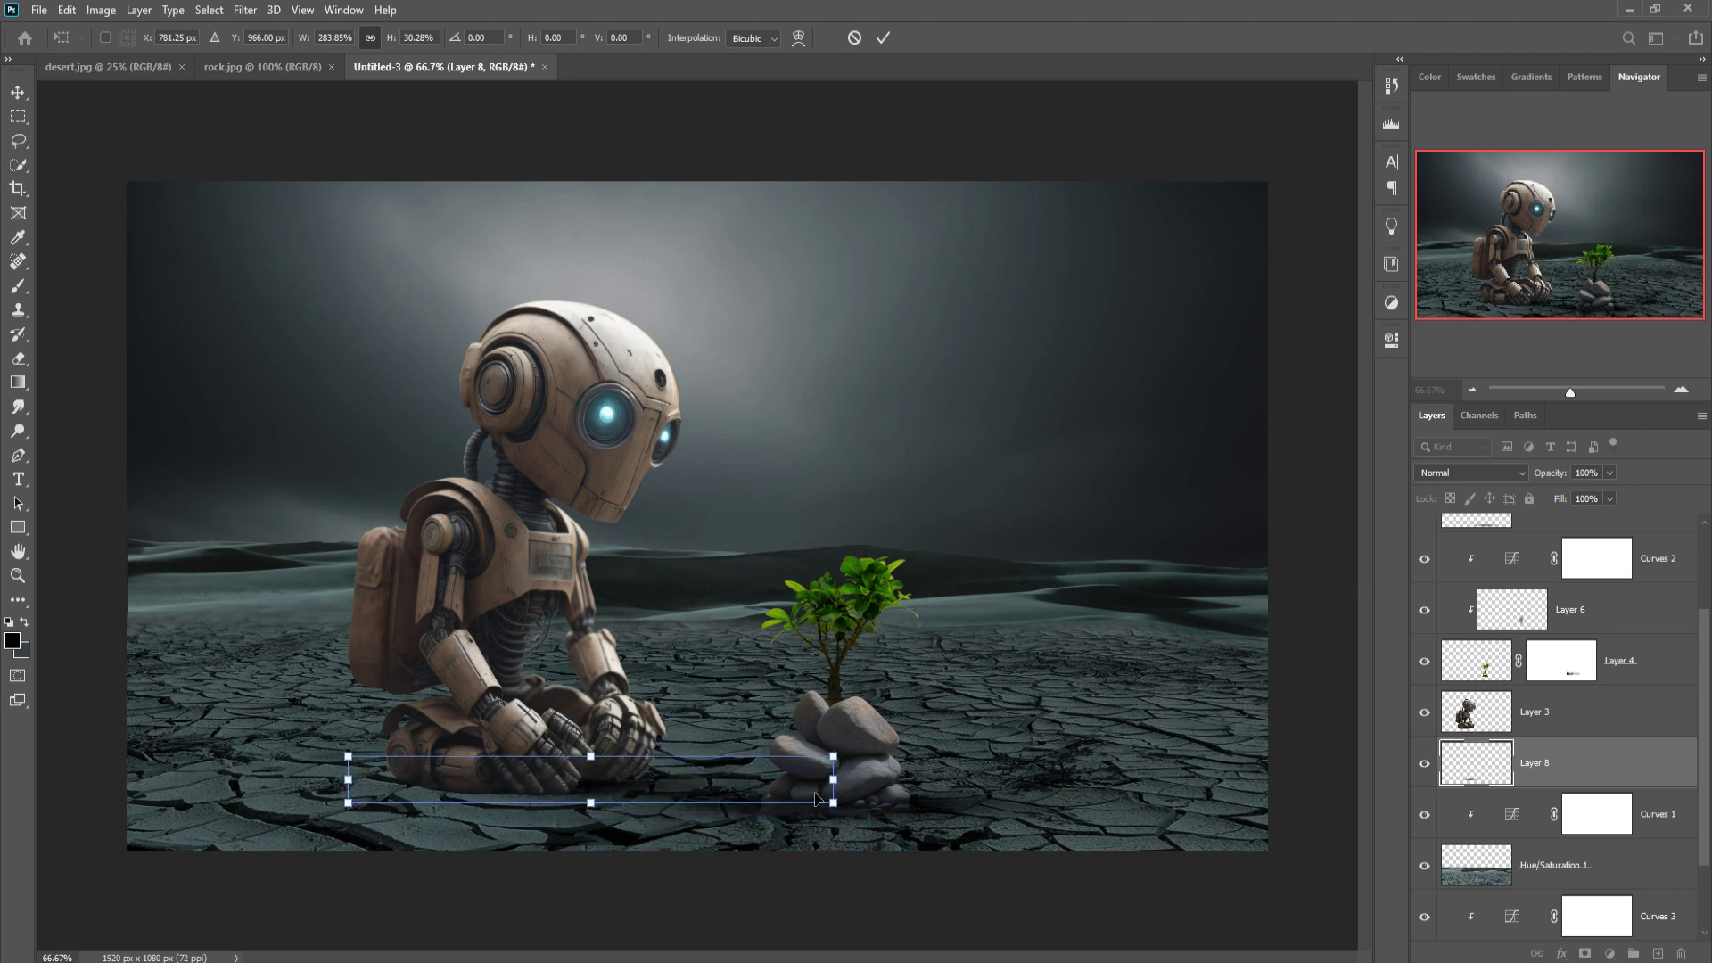
left_click_drag(847, 790, 859, 790)
left_click_drag(359, 791, 295, 791)
left_click_drag(859, 789, 898, 790)
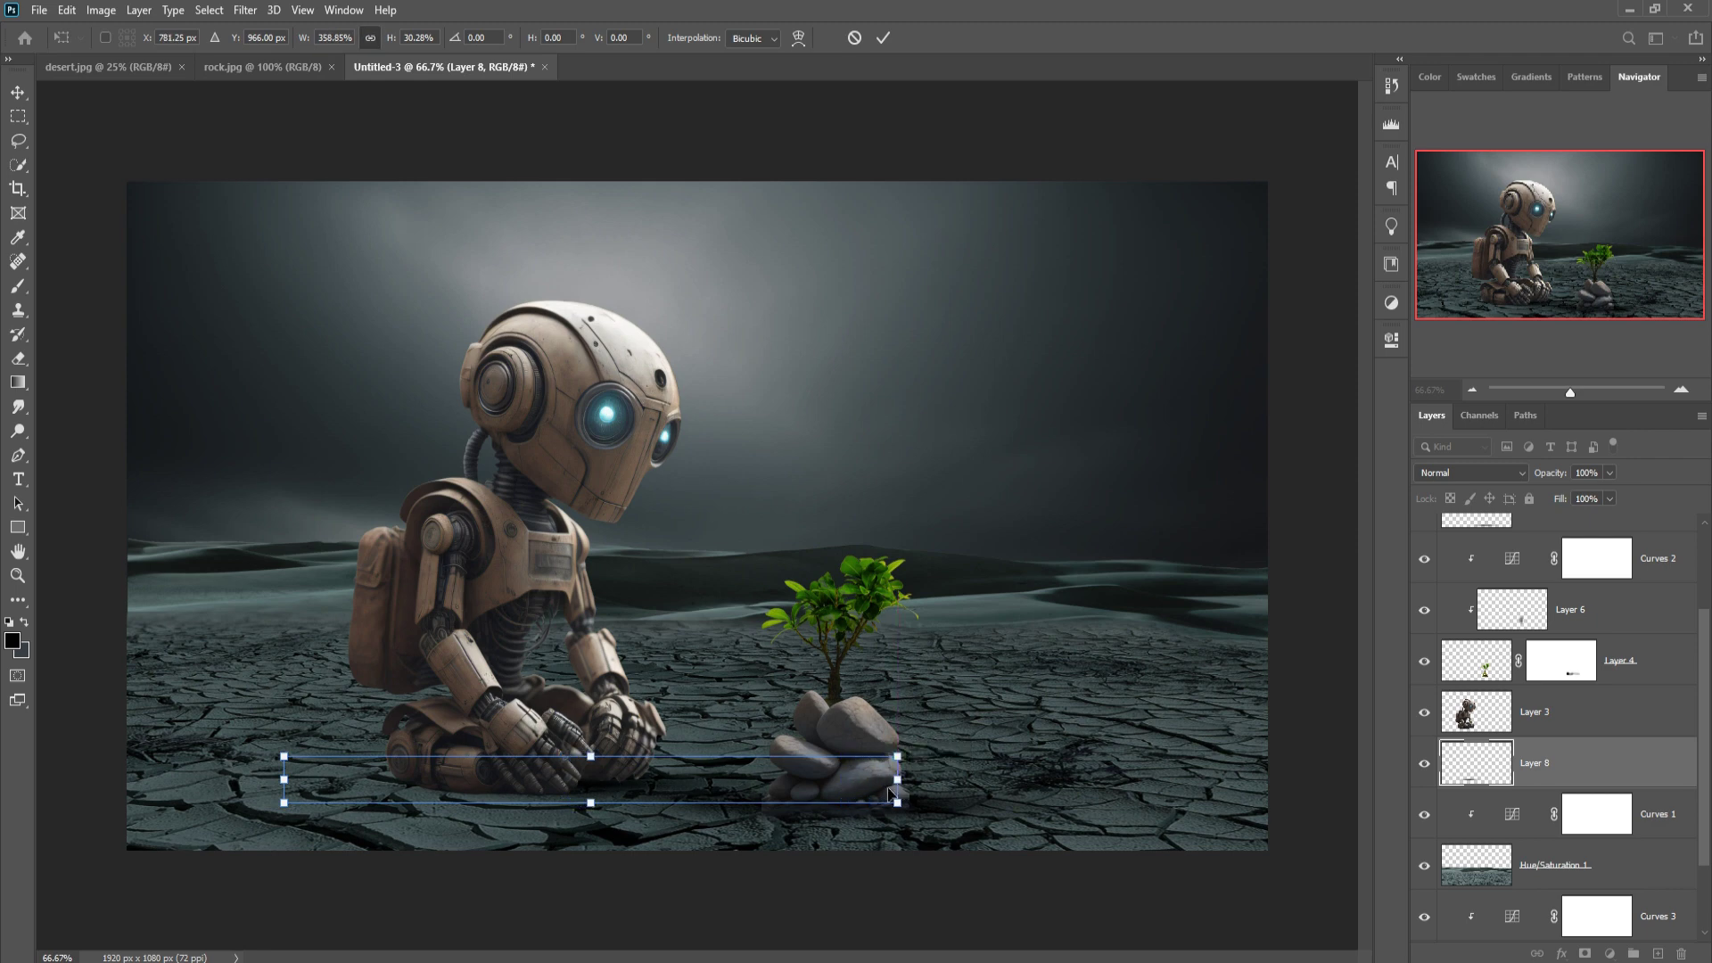
left_click(884, 39)
Duplicate the robot's shadow layer, shift the copy toward the robot's back, and scale it to about 110% width and 163% height.
right_click(1624, 758)
left_click(1418, 290)
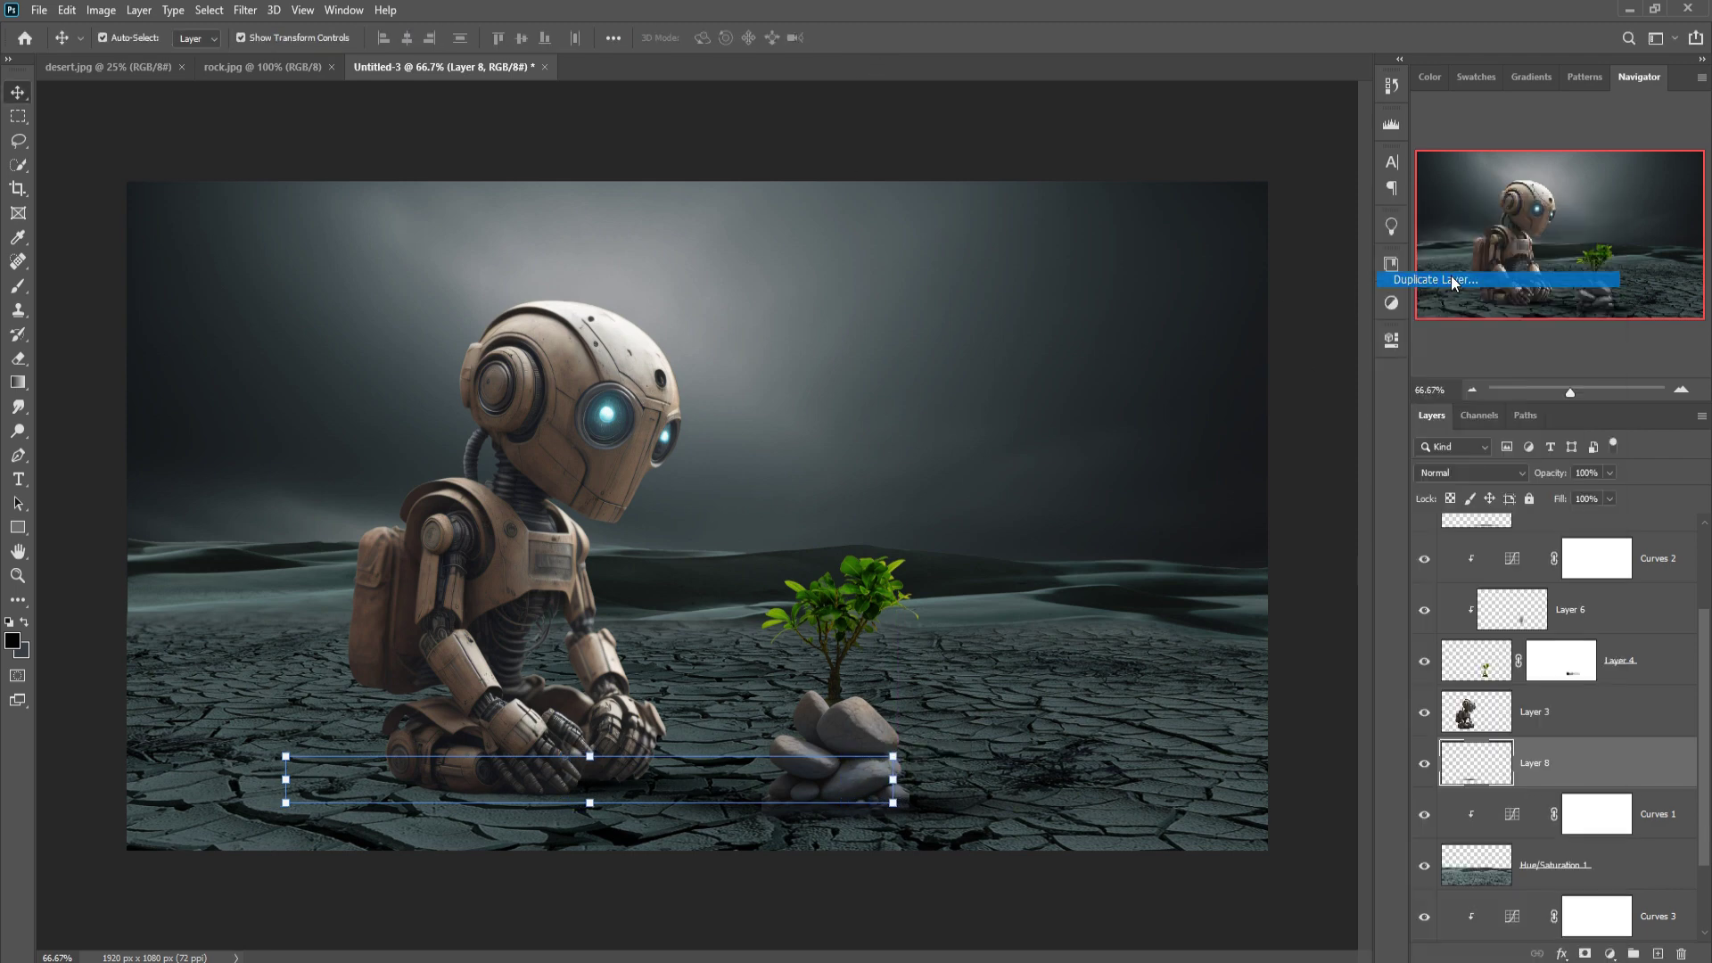
left_click(997, 278)
left_click_drag(648, 784, 359, 782)
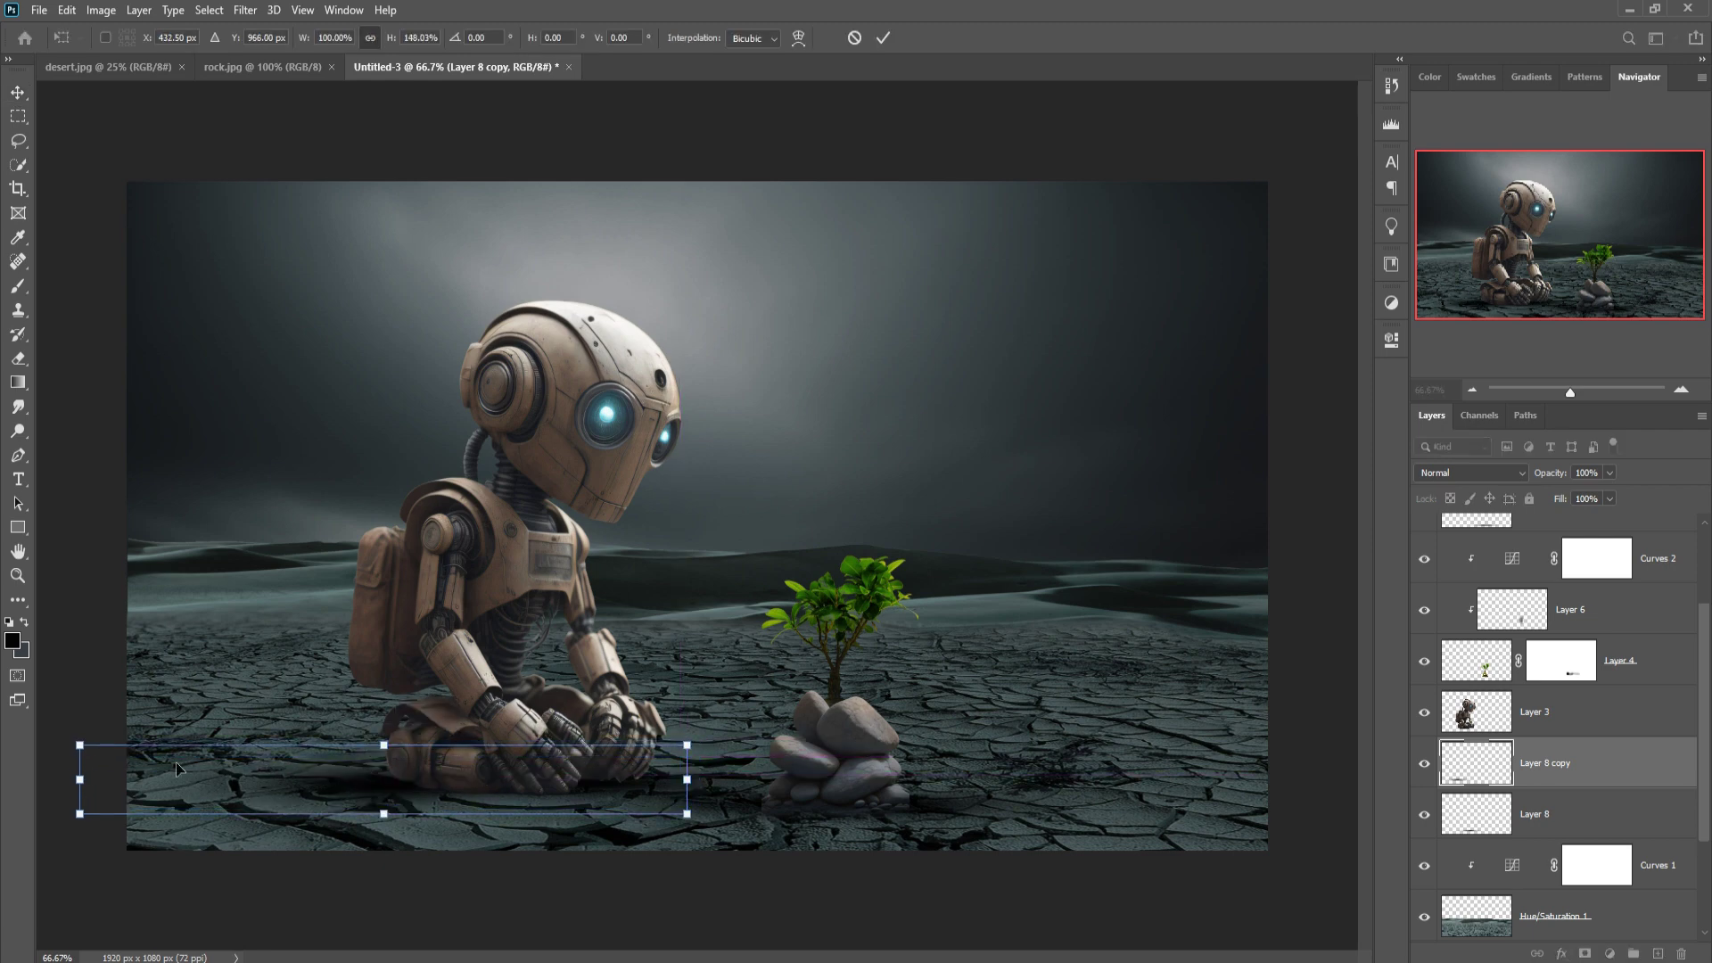
left_click_drag(74, 747, 28, 746)
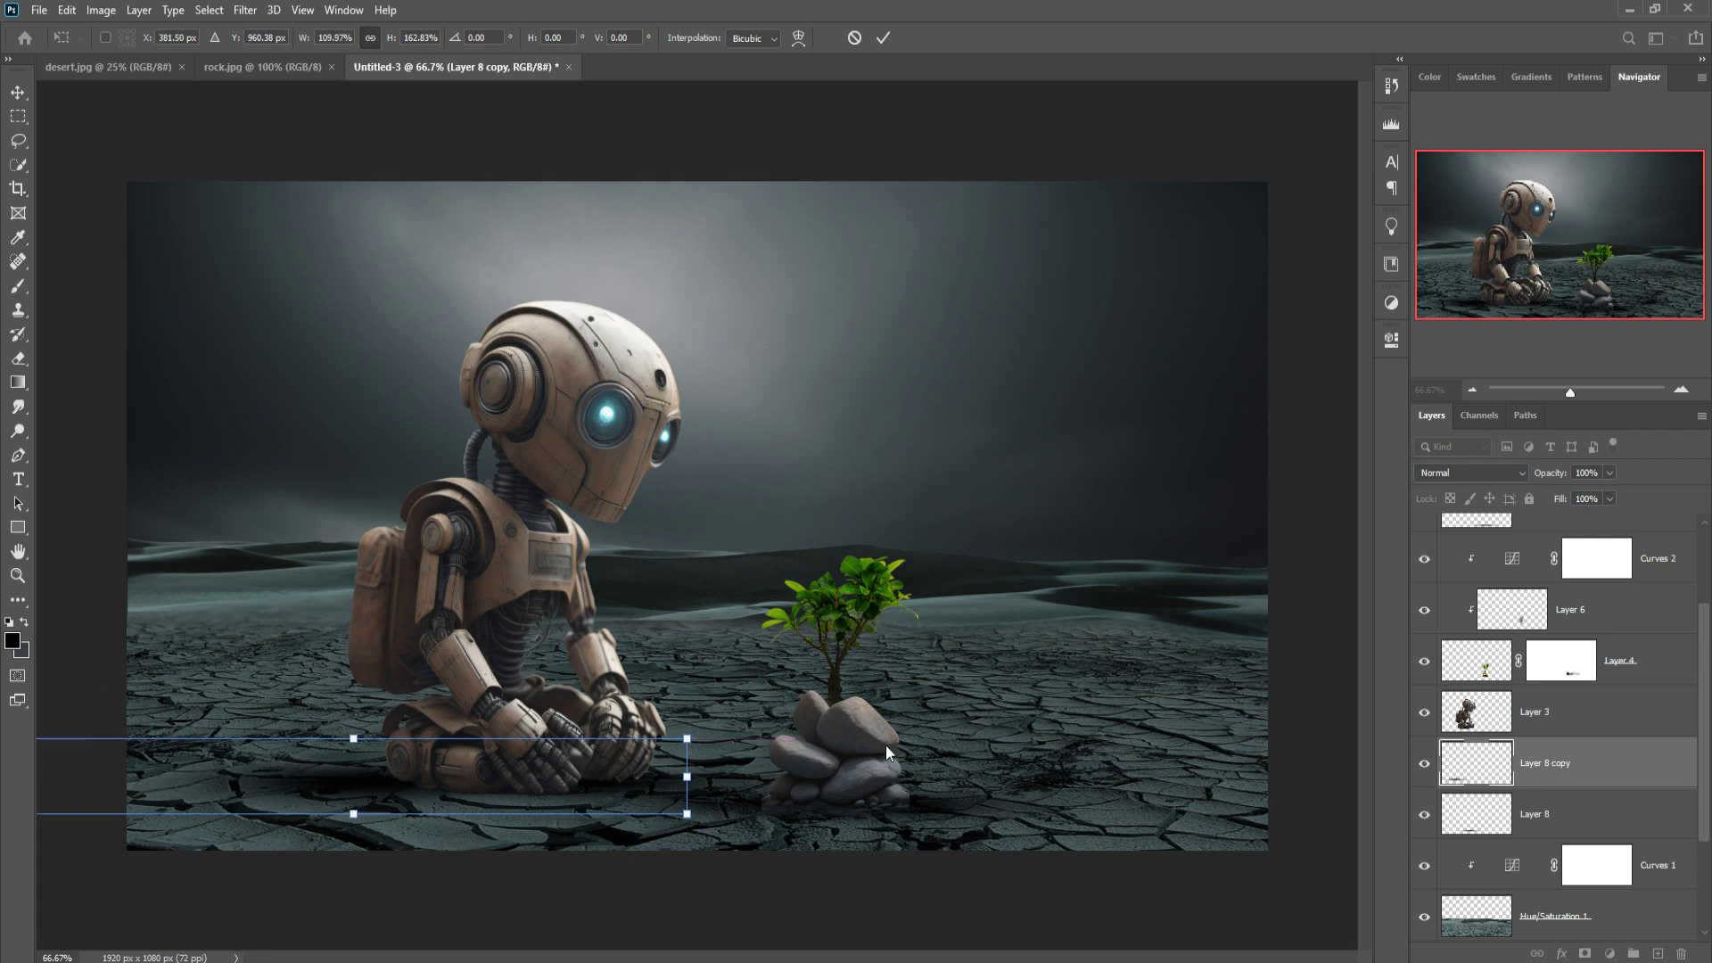
Nudge the duplicated shadow slightly down and to the right to align it with the robot's base.
key("Down")
key("Down")
key("Down")
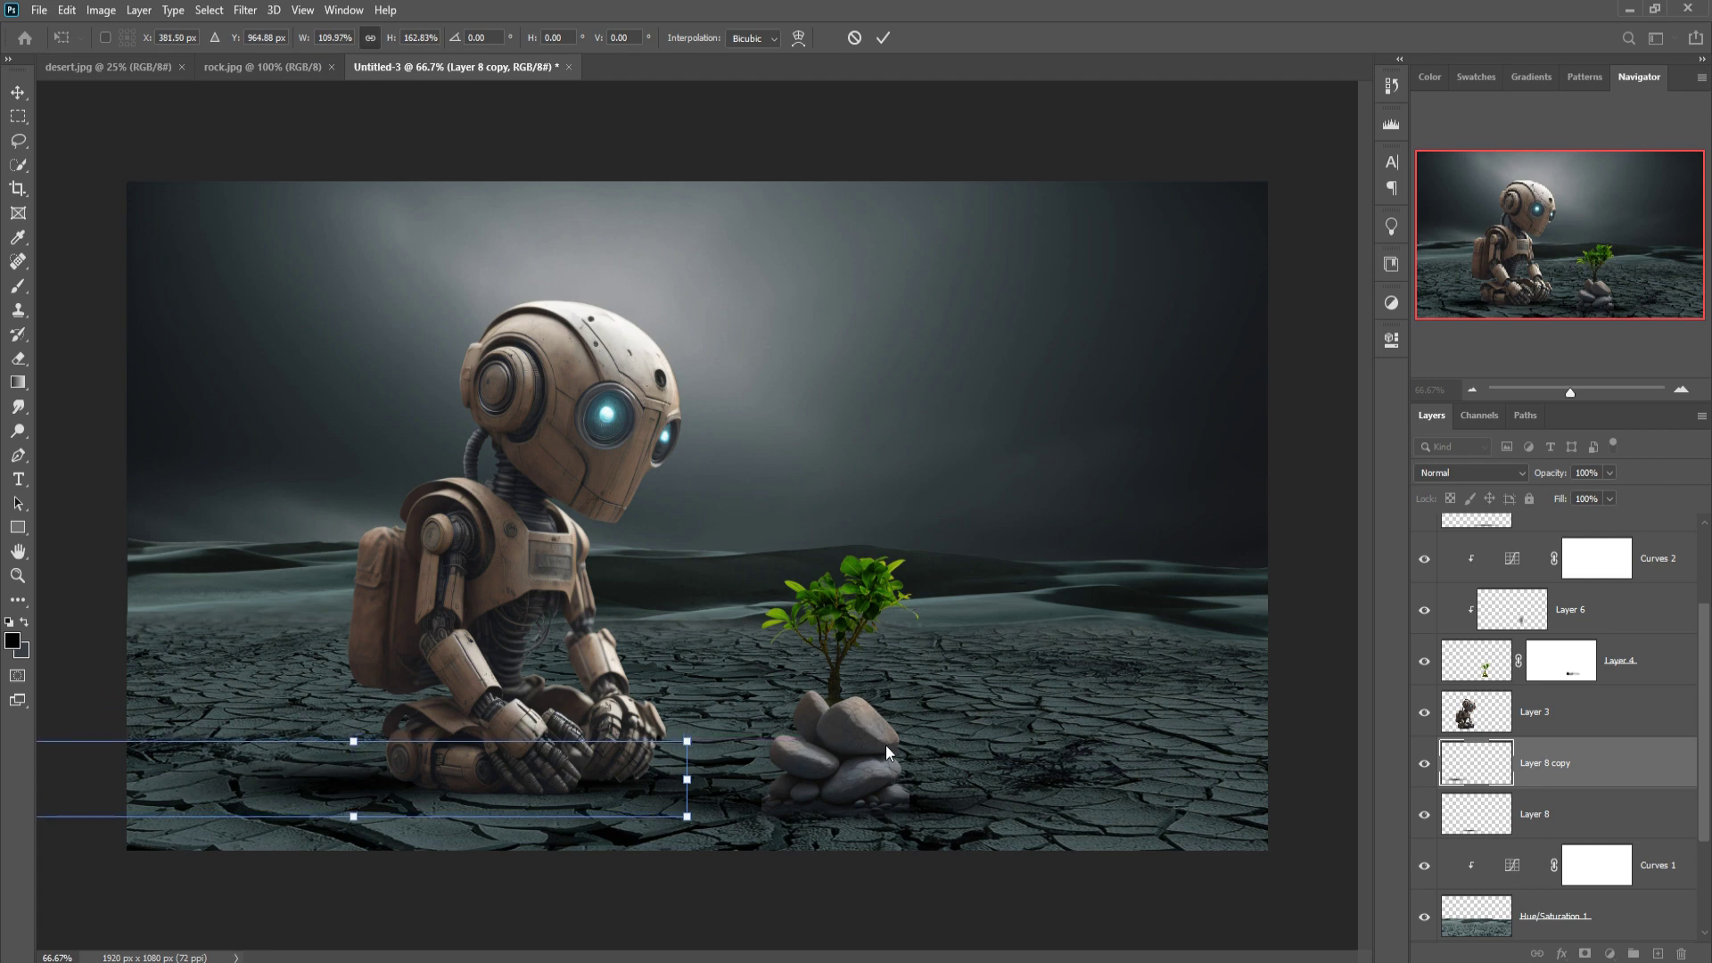
key("Right")
key("Right")
key("Right")
key("Right")
key("Right")
key("Right")
key("Right")
key("Right")
key("Down")
key("Down")
key("Down")
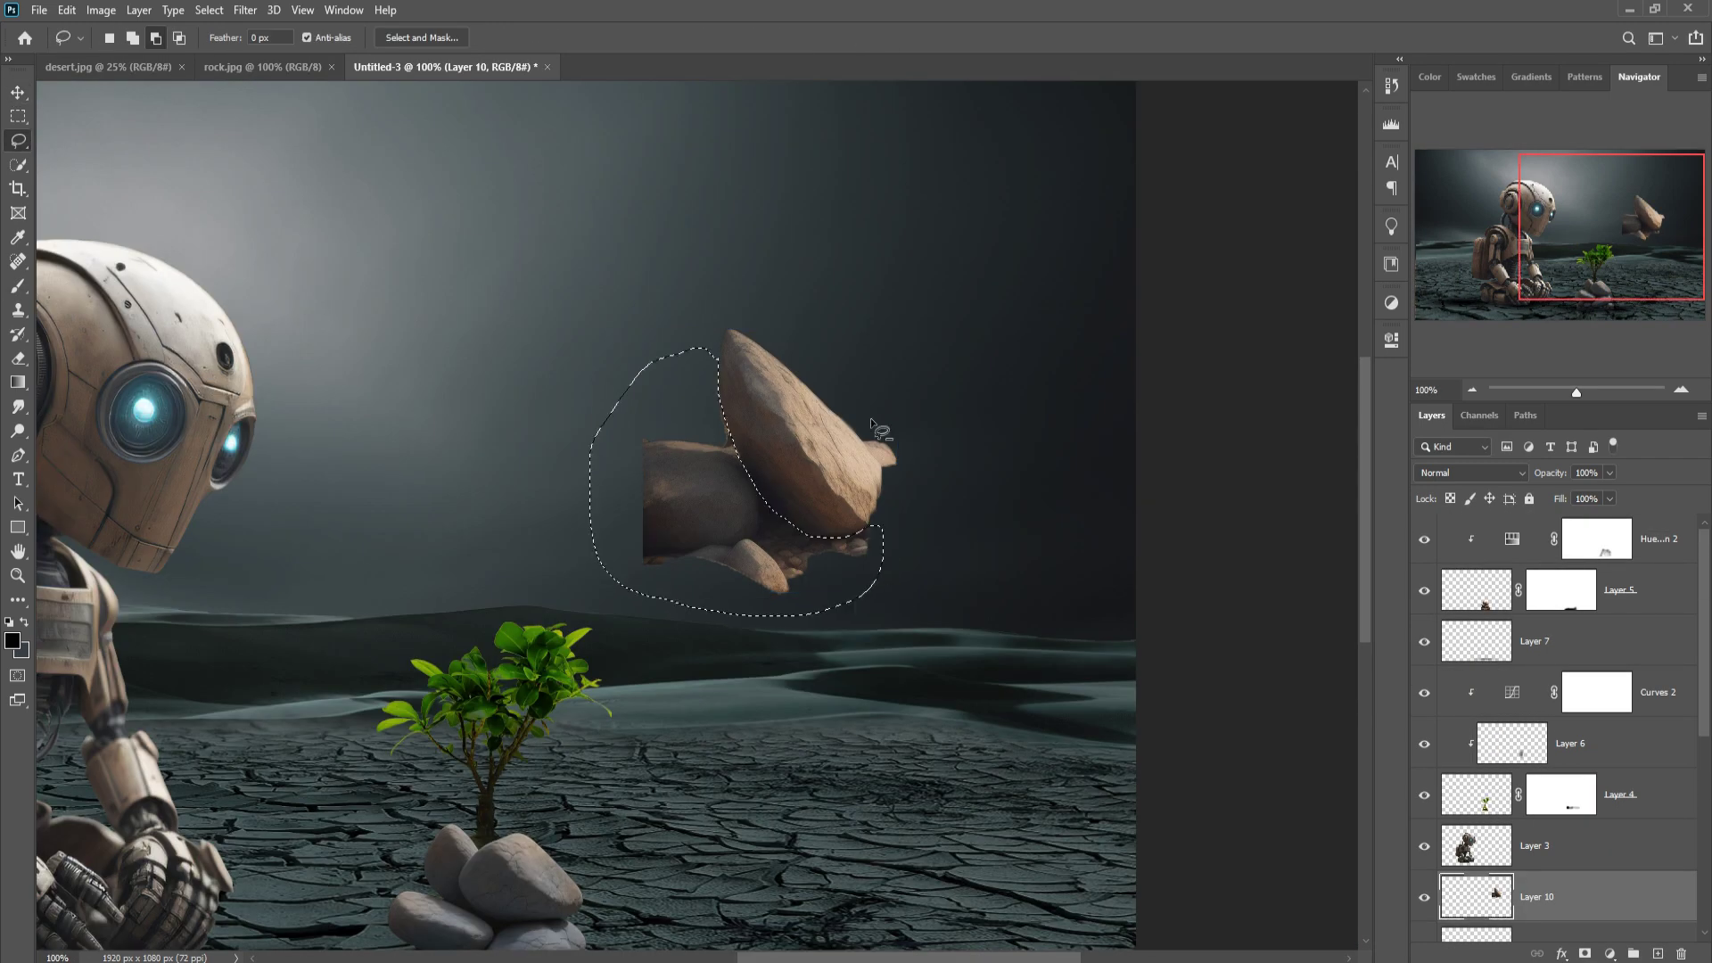
Delete the lassoed surplus rocks from Layer 10 and place the remaining boulder on the cracked ground to the right of the plant.
key("Delete")
key("ctrl+d")
key("v")
left_click_drag(821, 428, 918, 740)
Add a Hue/Saturation adjustment clipped to the boulder on Layer 10.
left_click(1610, 953)
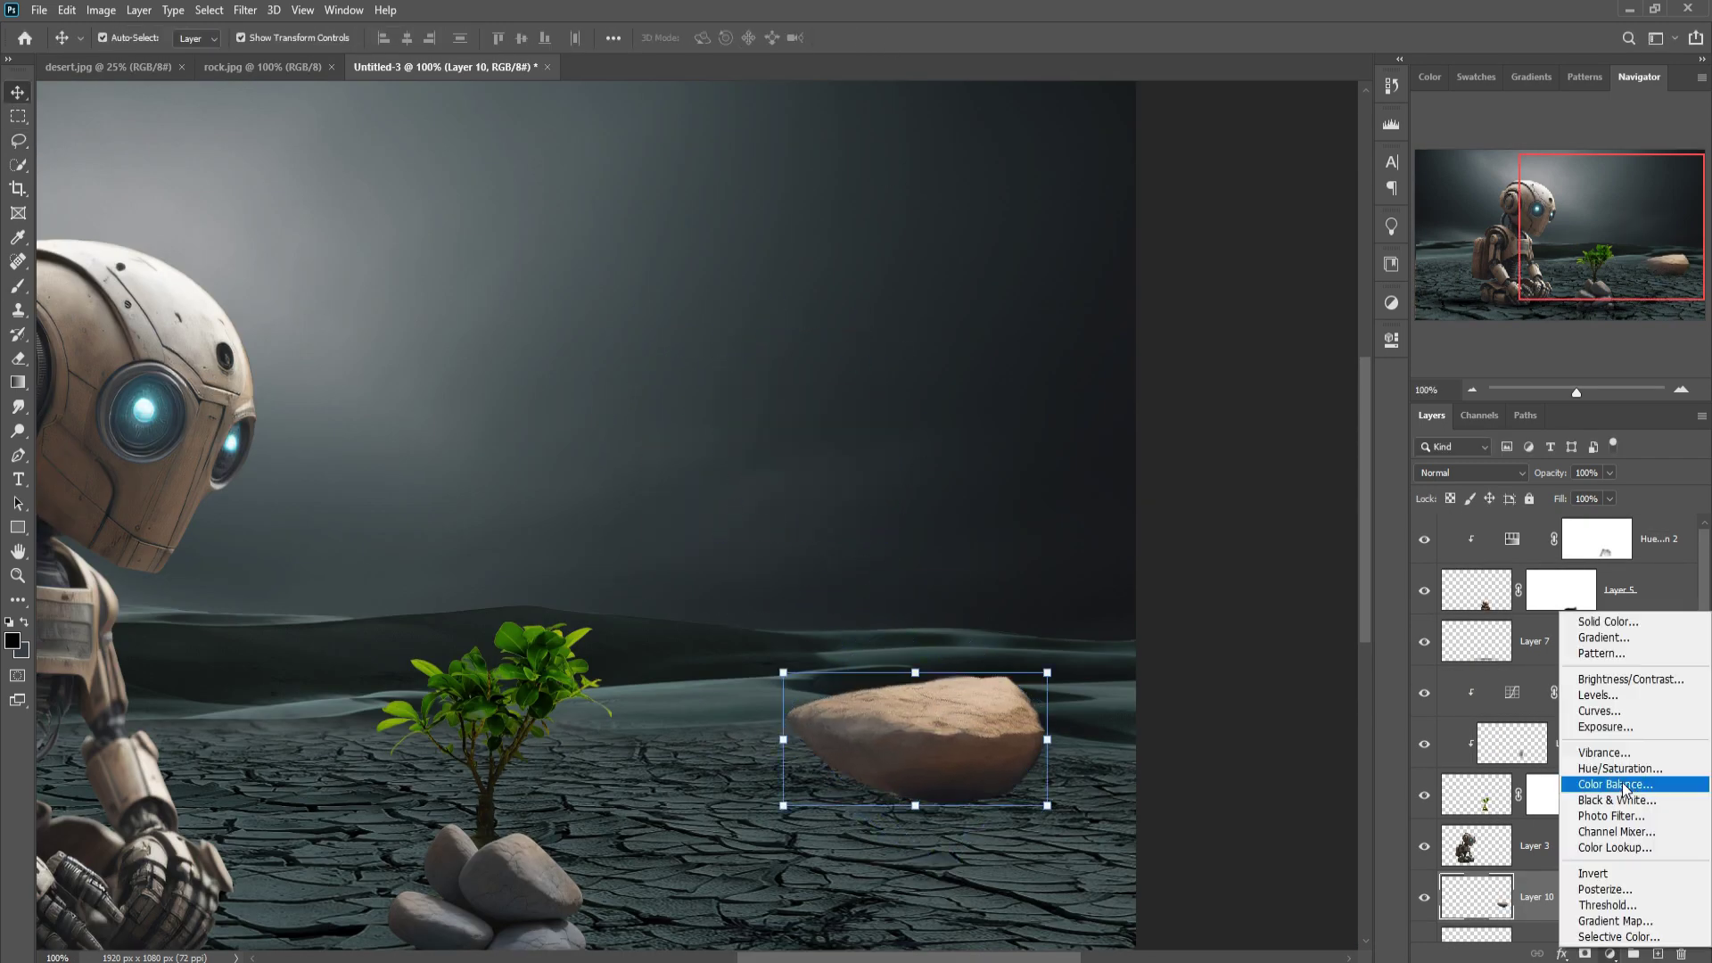
left_click(1596, 772)
left_click(1241, 819)
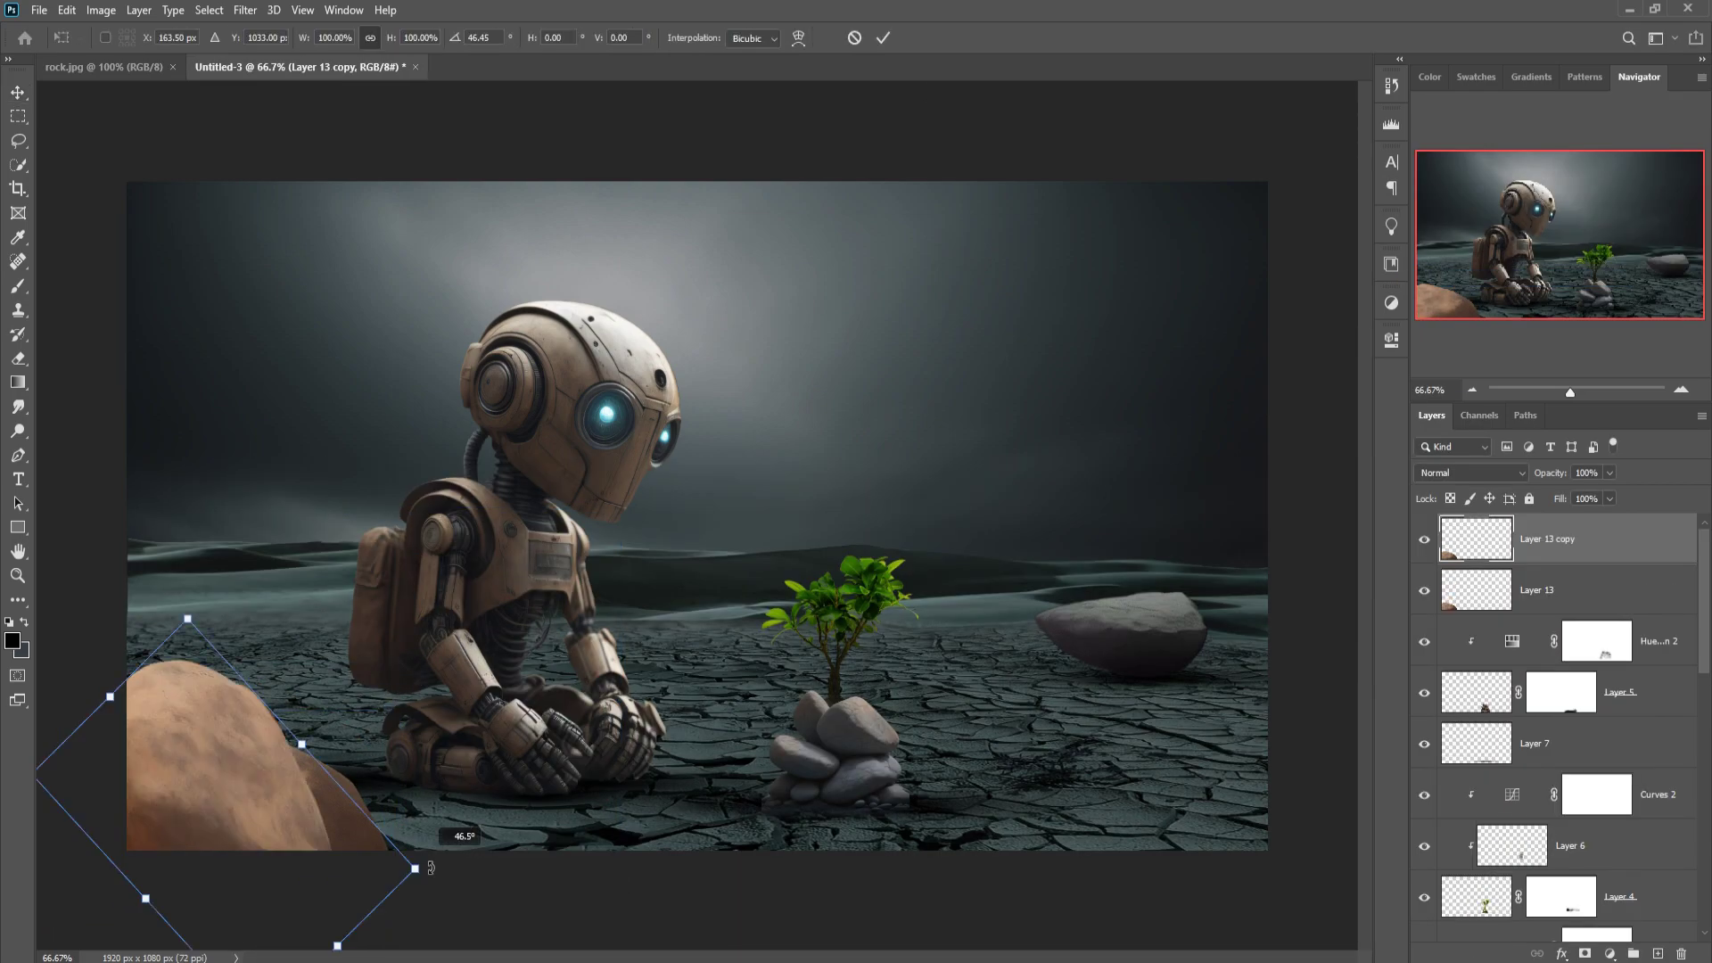
Rotate and reposition the duplicated foreground rock as a smaller rock on the ground behind the robot.
left_click_drag(382, 478, 742, 570)
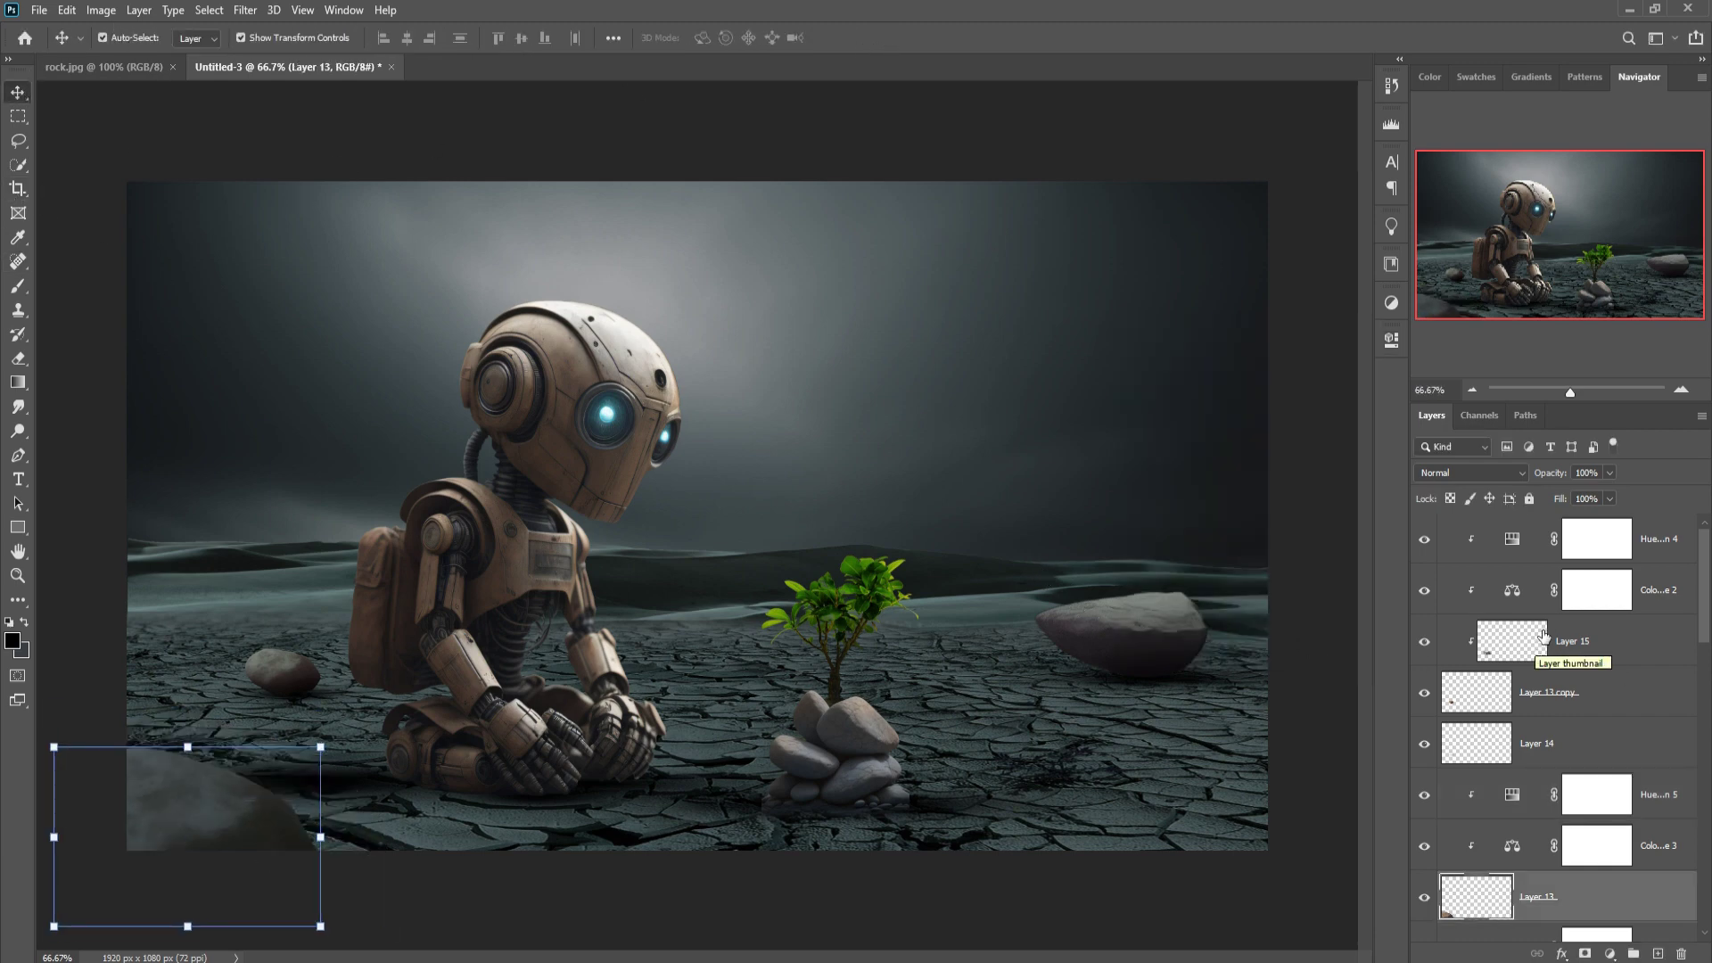
Create a new layer above the top Hue/Saturation adjustment and set its blend mode to Linear Dodge (Add).
left_click(1657, 543)
left_click(1658, 953)
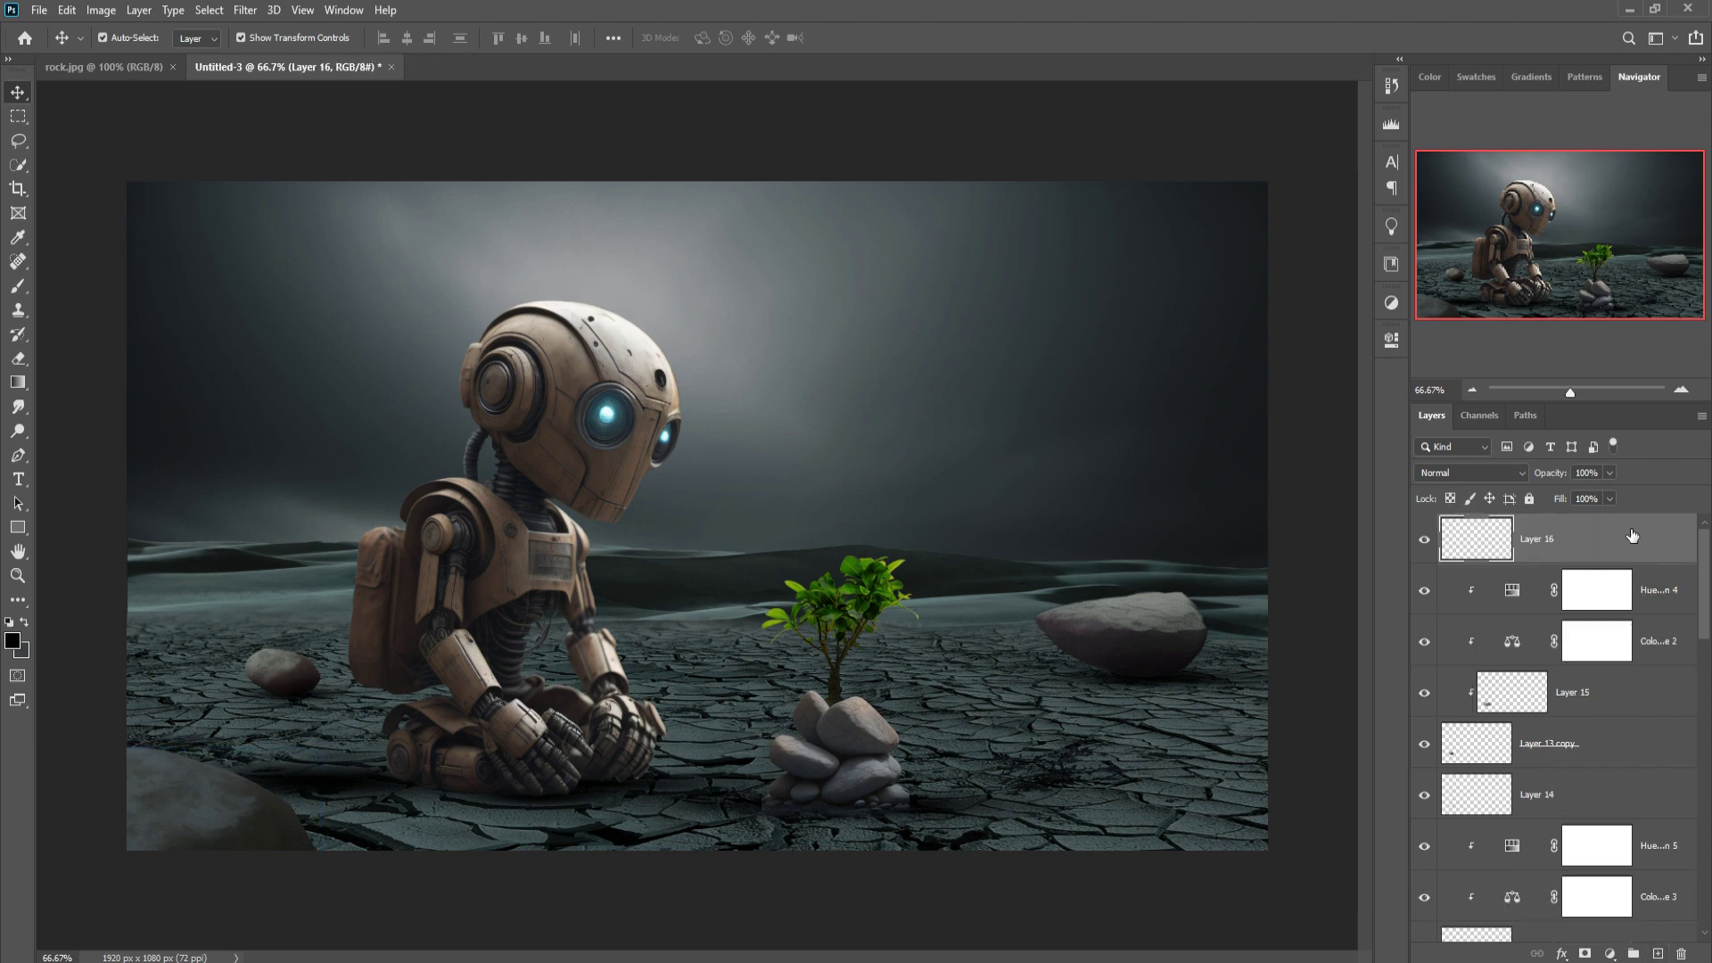
left_click(1523, 476)
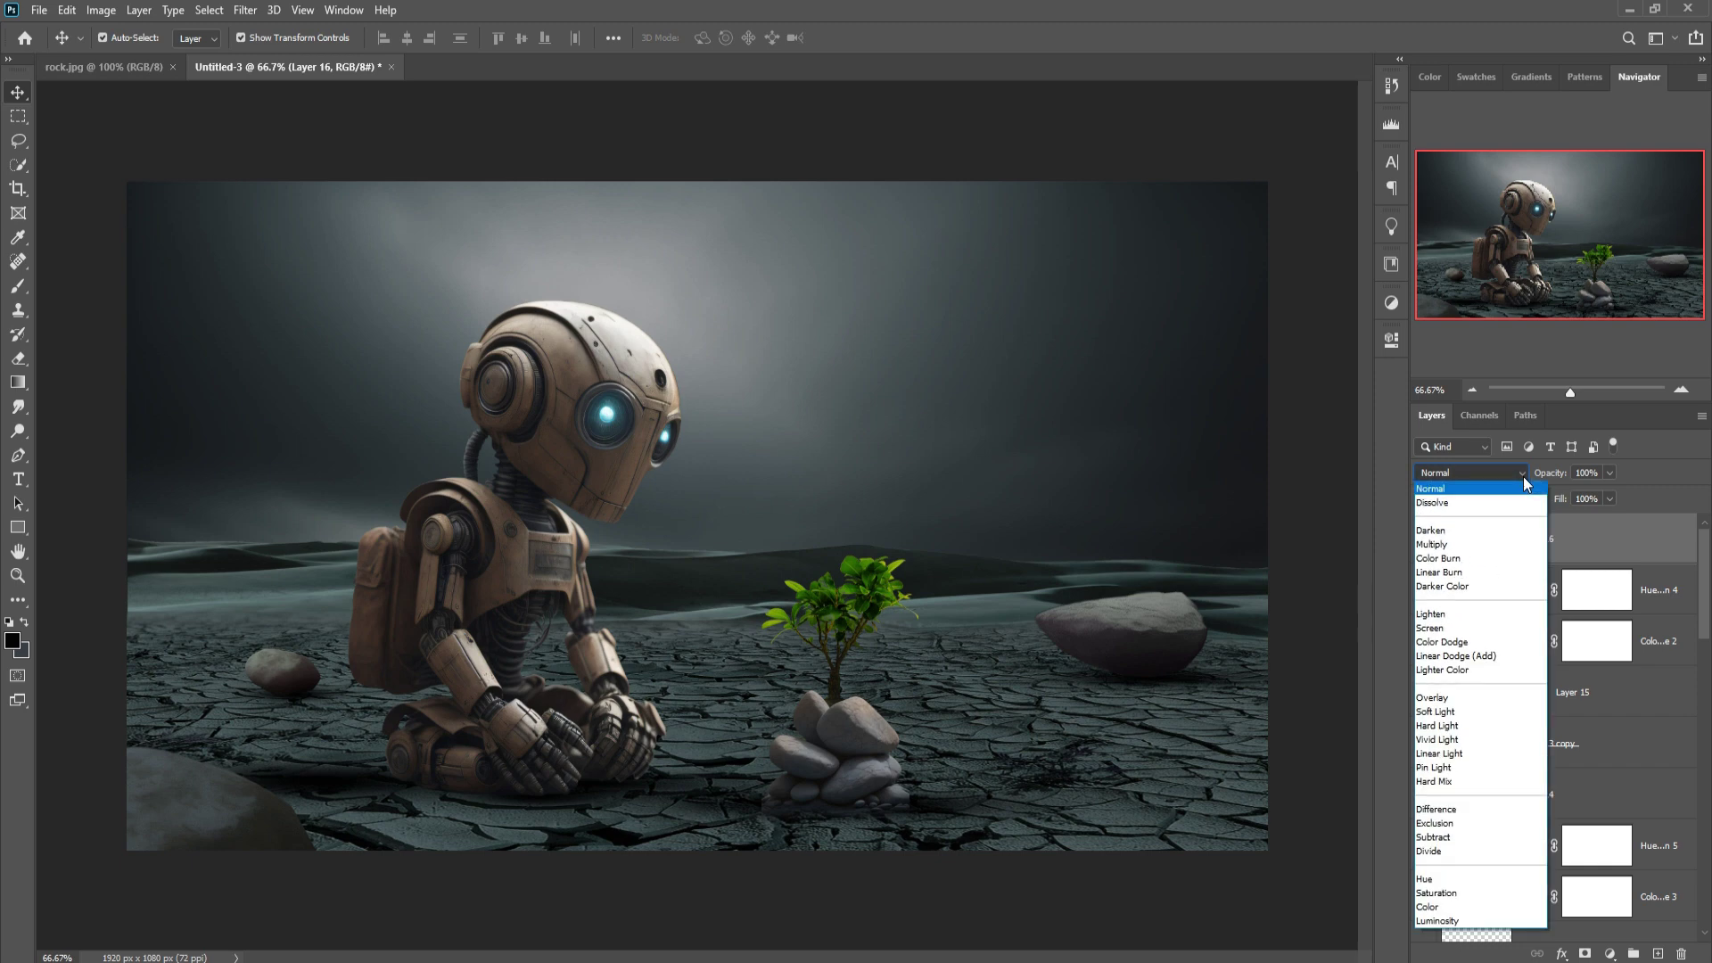
left_click(1490, 656)
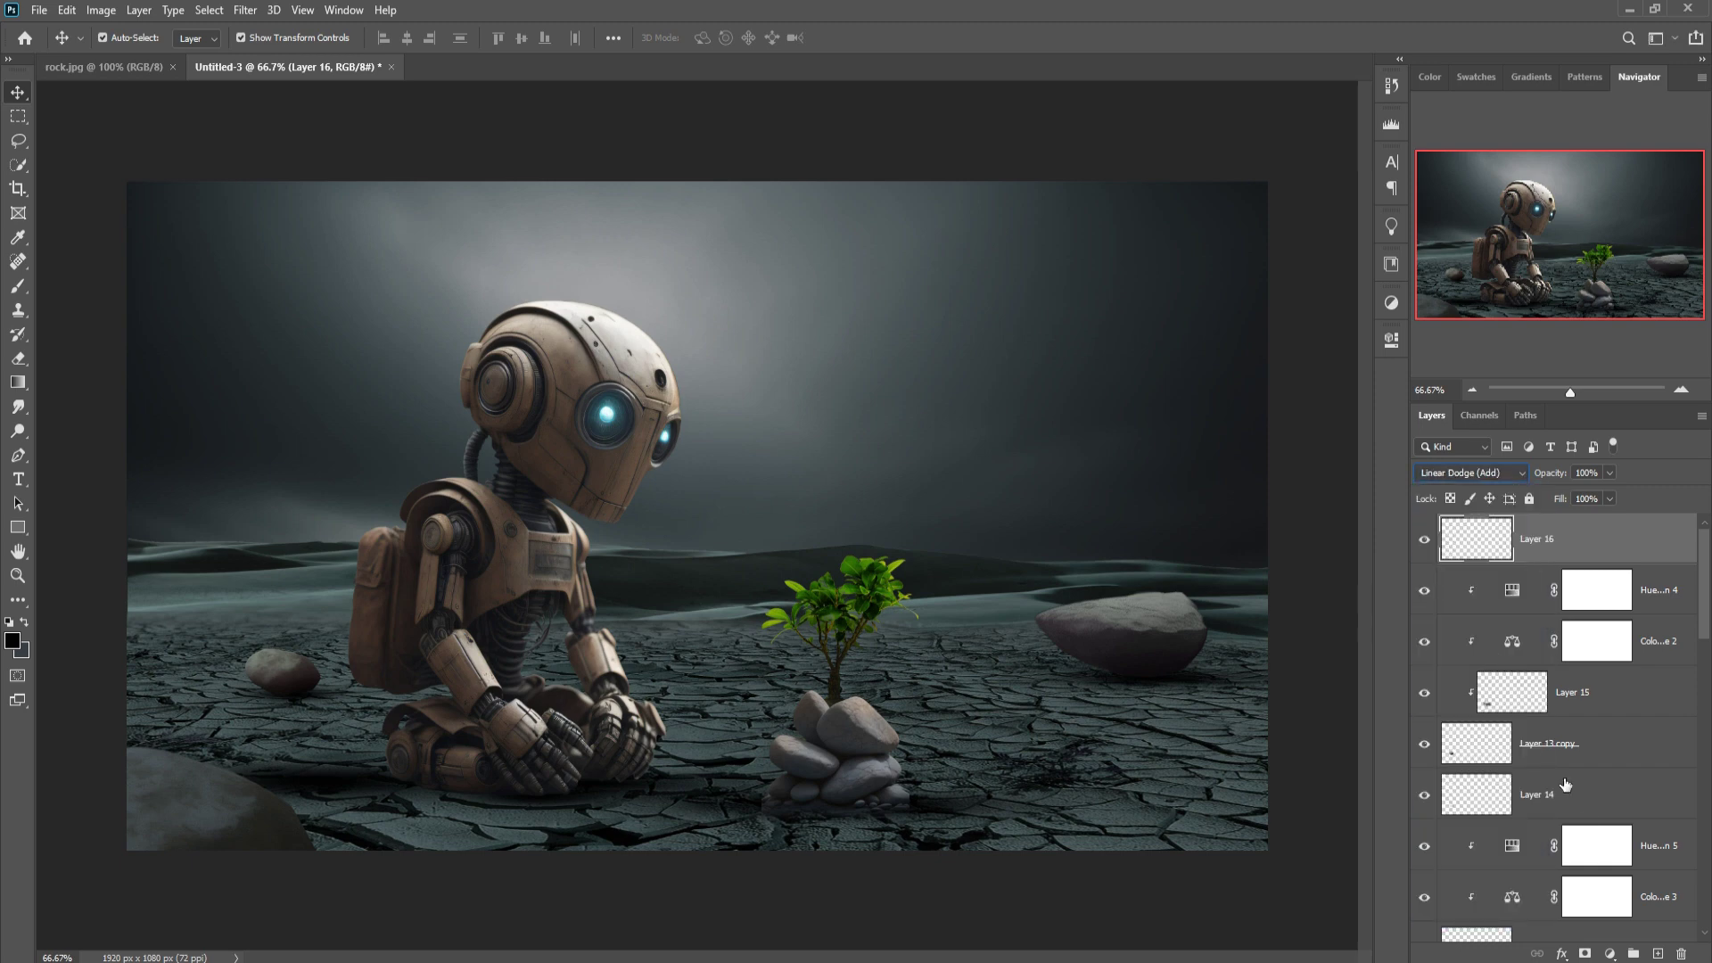
Add a bright cyan Solid Color fill (#01fbf8) at the top of the layer stack.
left_click(1607, 954)
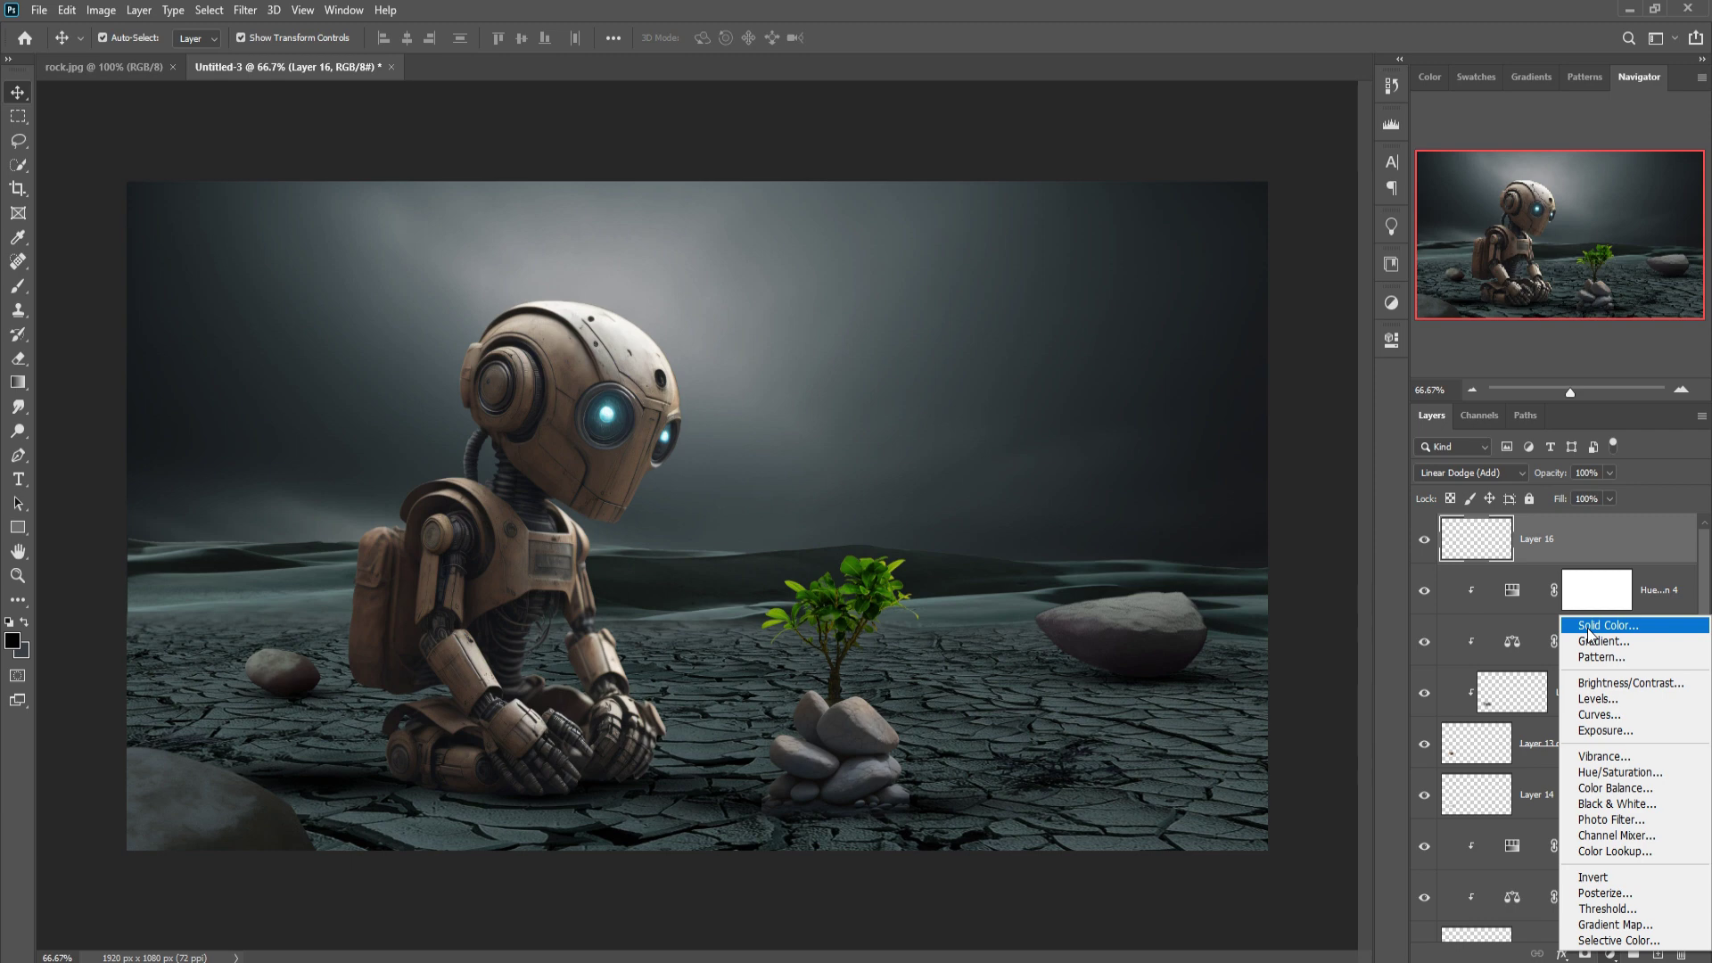
left_click(1590, 627)
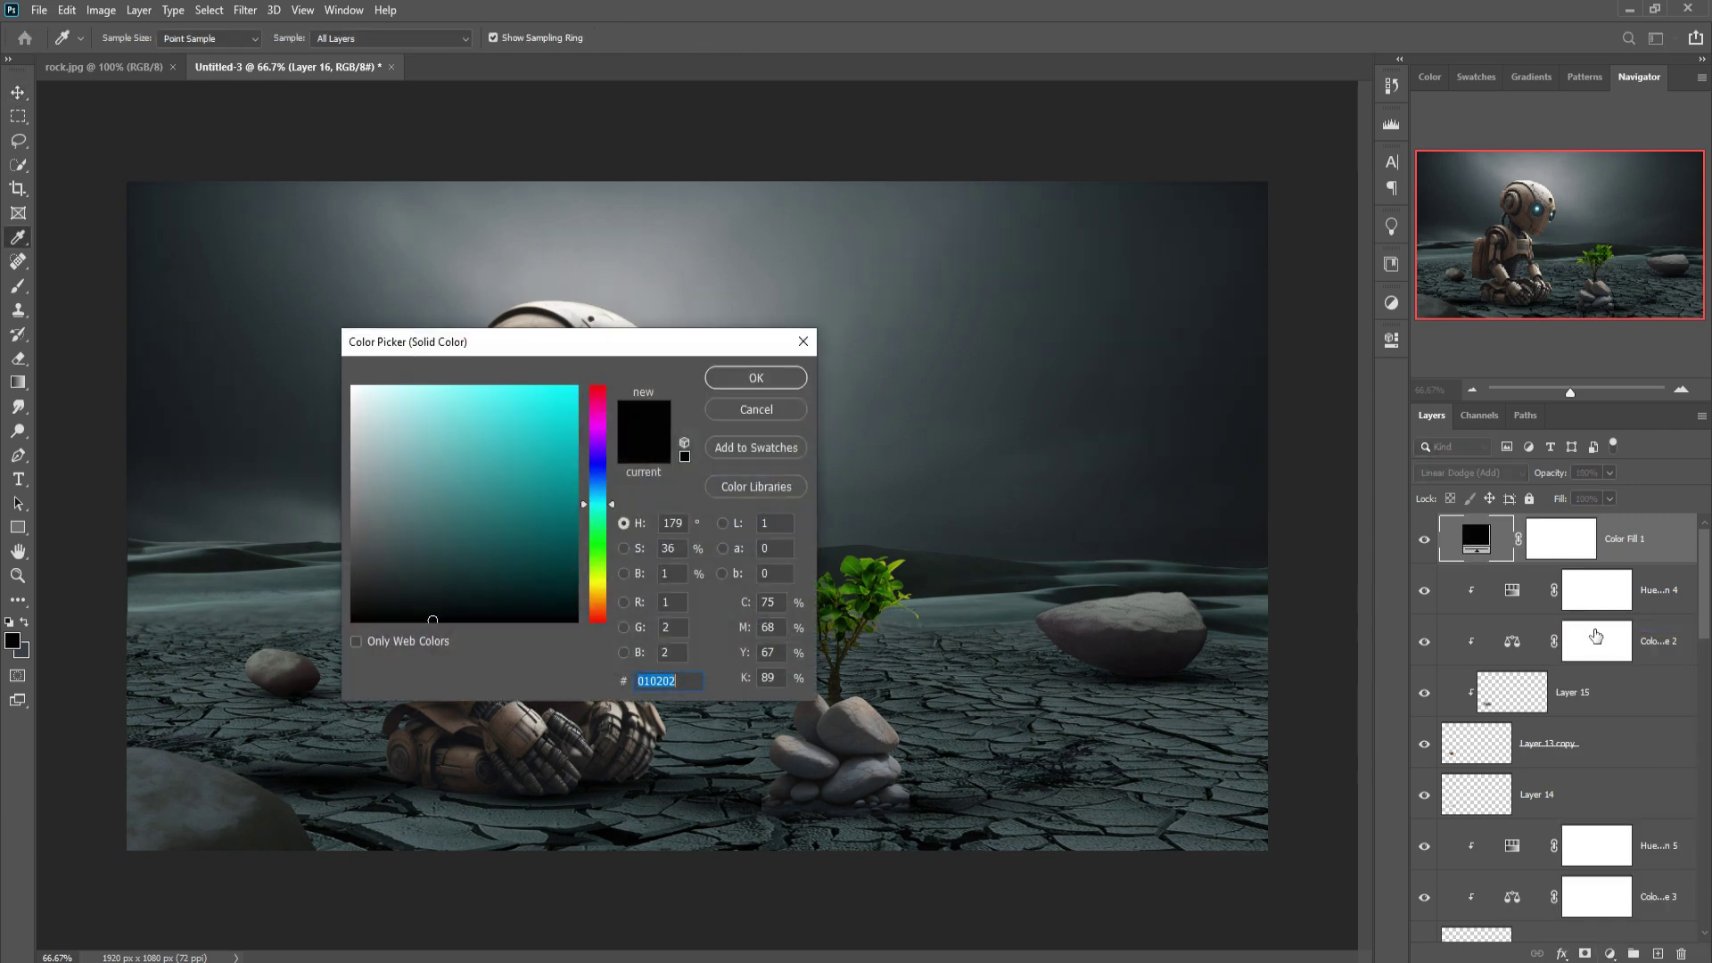
left_click(577, 390)
left_click_drag(624, 343, 1337, 437)
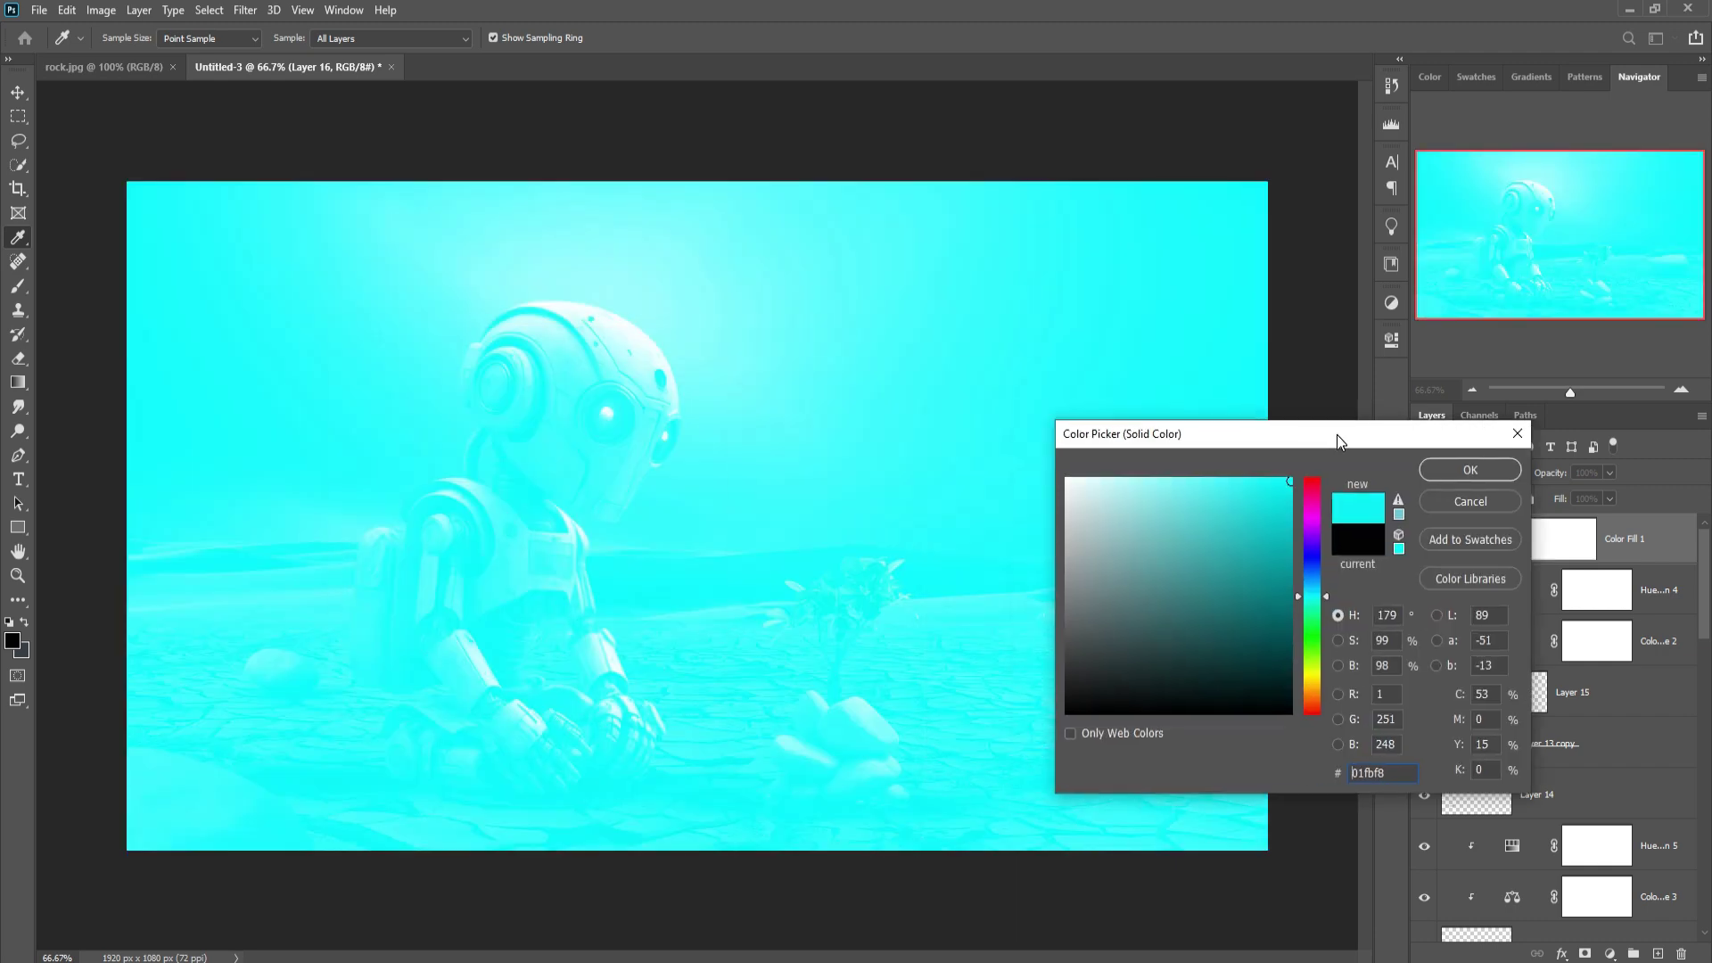
left_click(1470, 472)
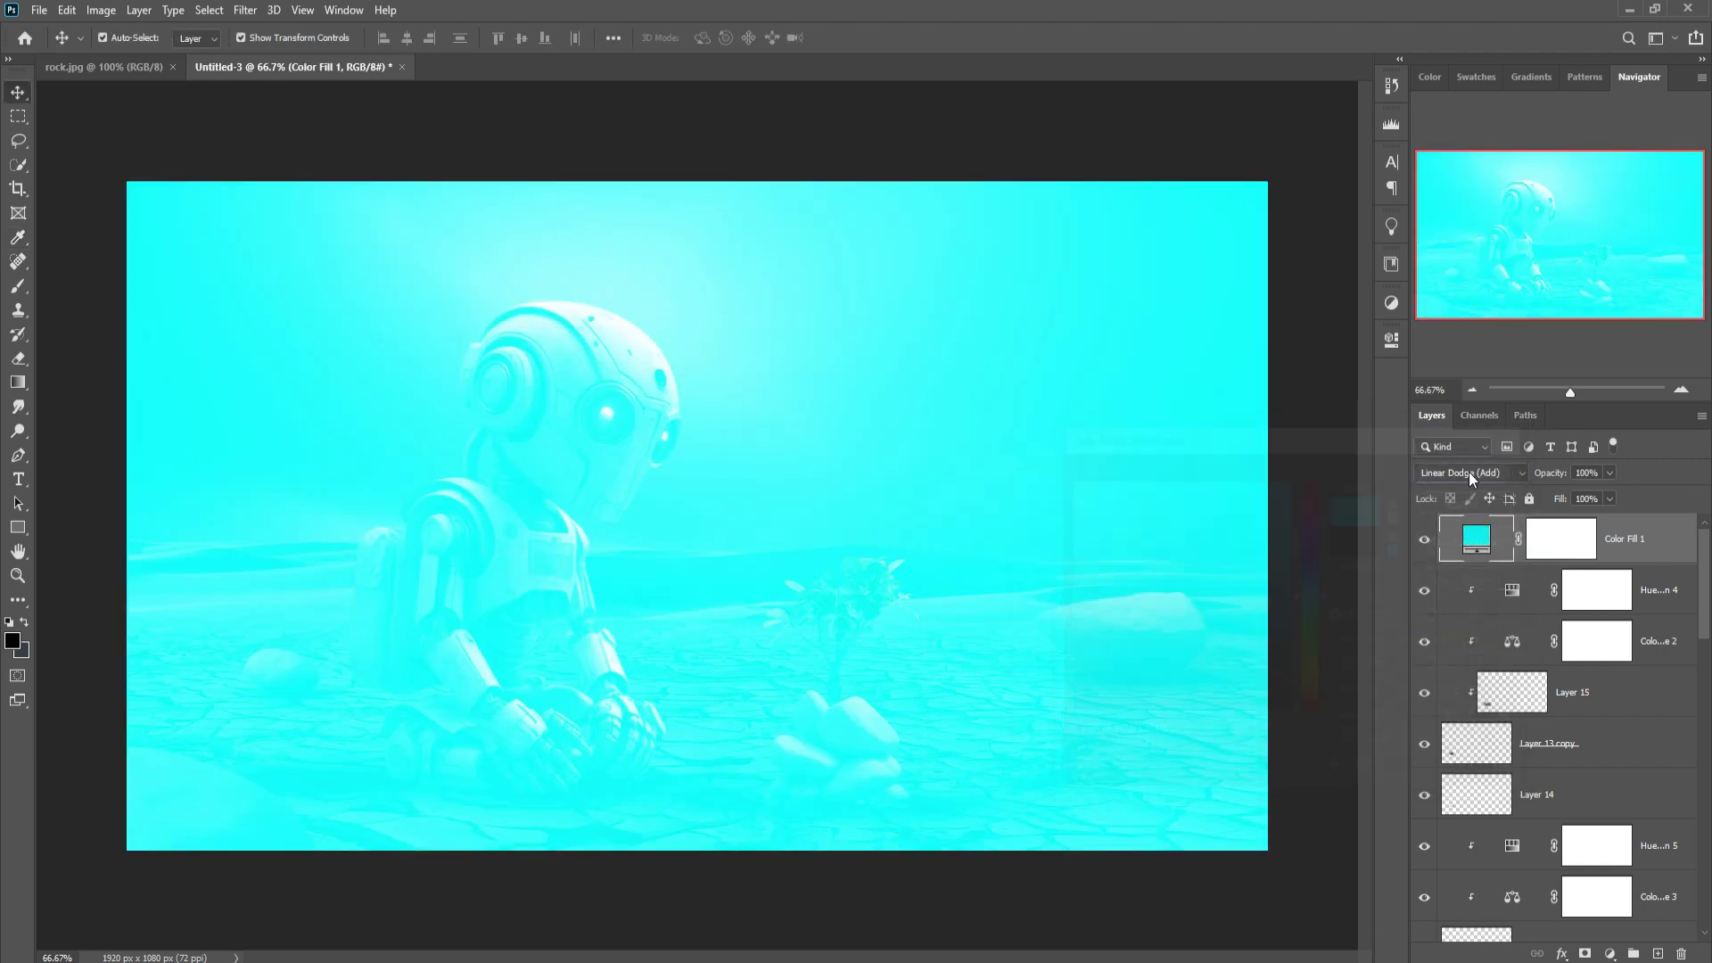
Split the cyan fill's Blend If underlying-layer black point to 0 / 51 and invert its layer mask to black.
right_click(1477, 540)
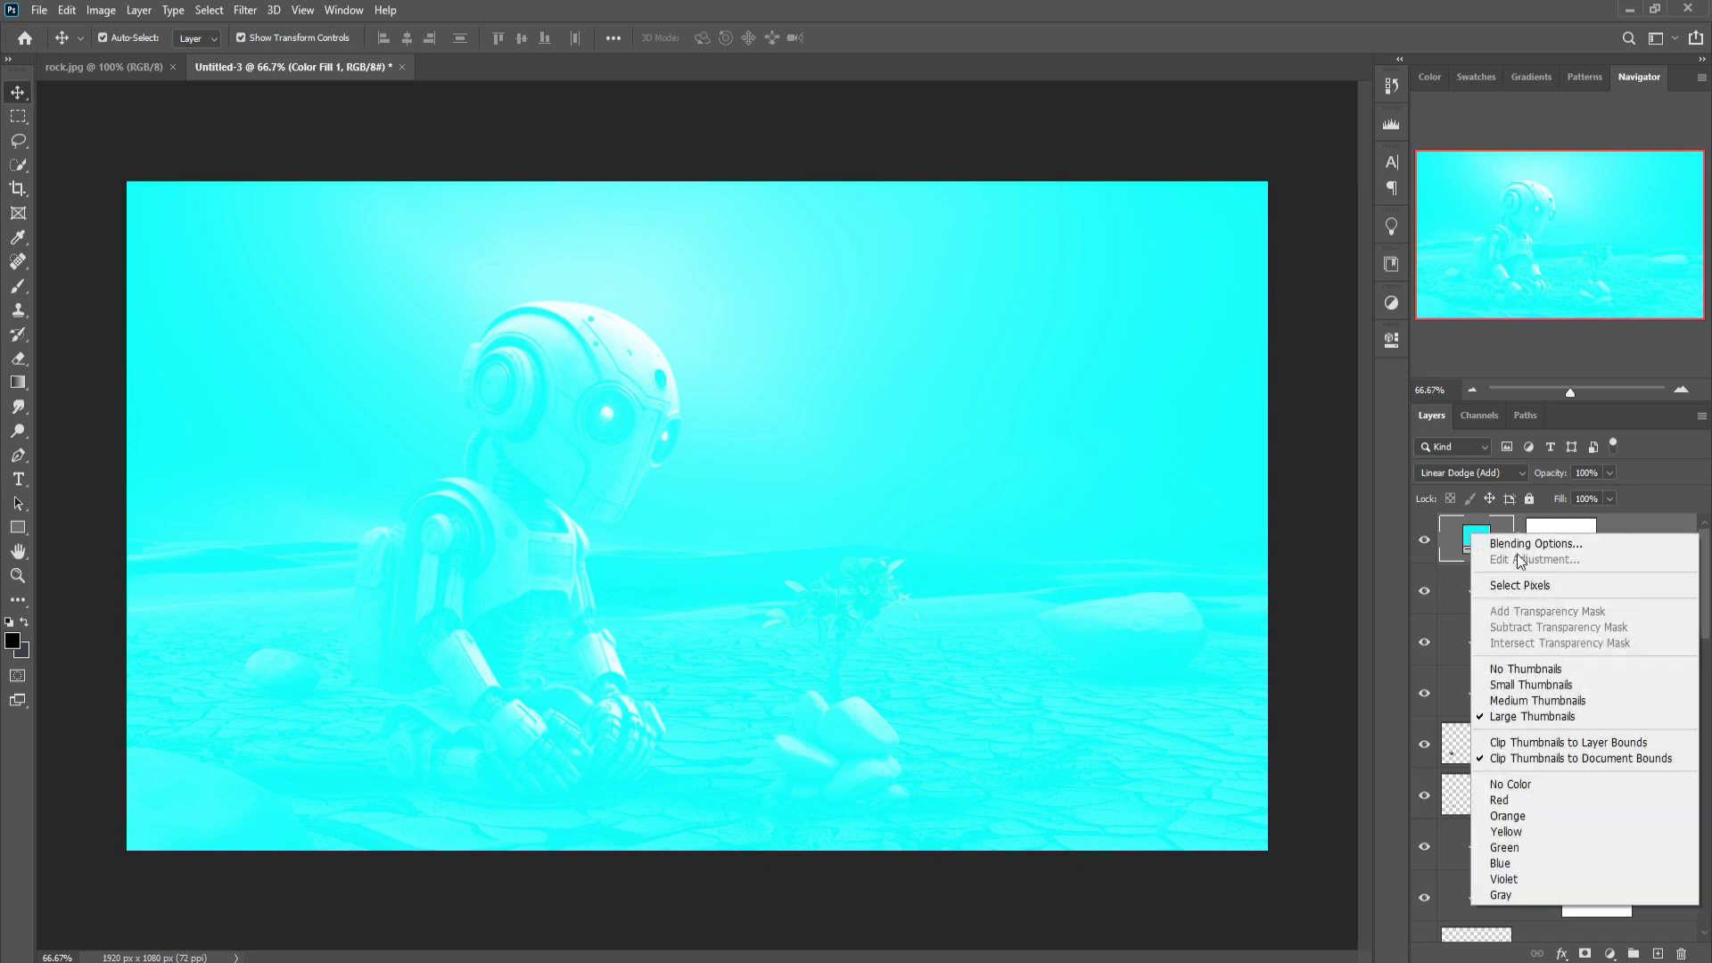
left_click(1525, 544)
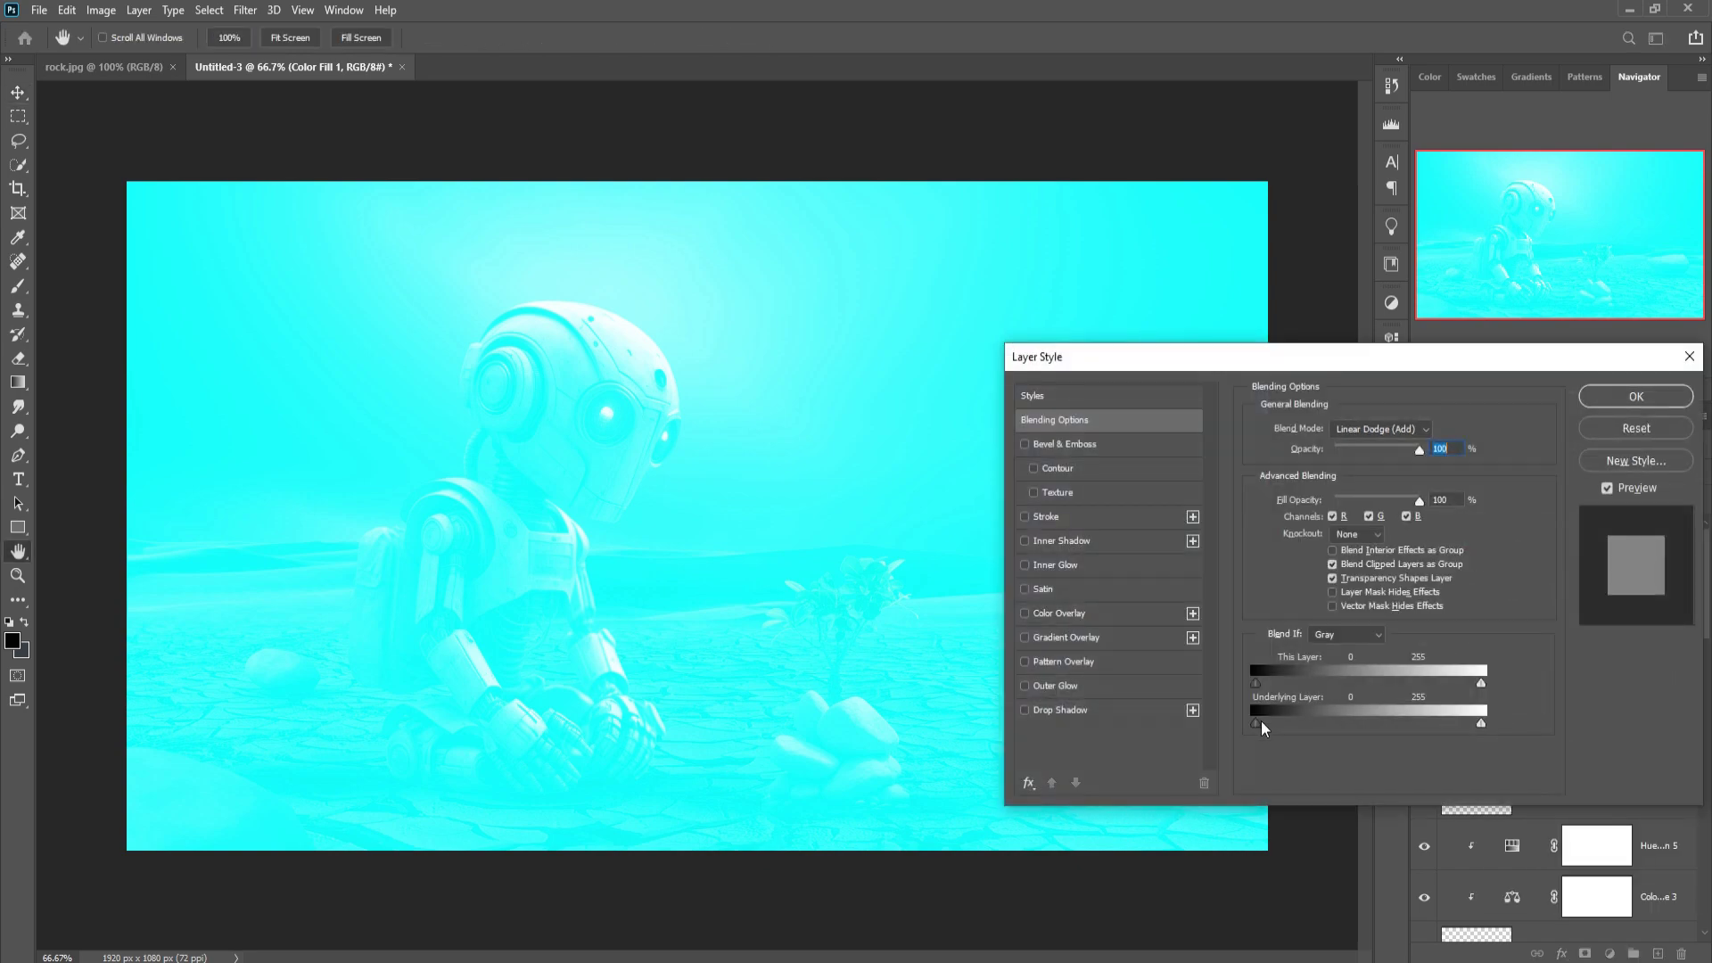
left_click_drag(1261, 720, 1301, 723)
left_click(1629, 396)
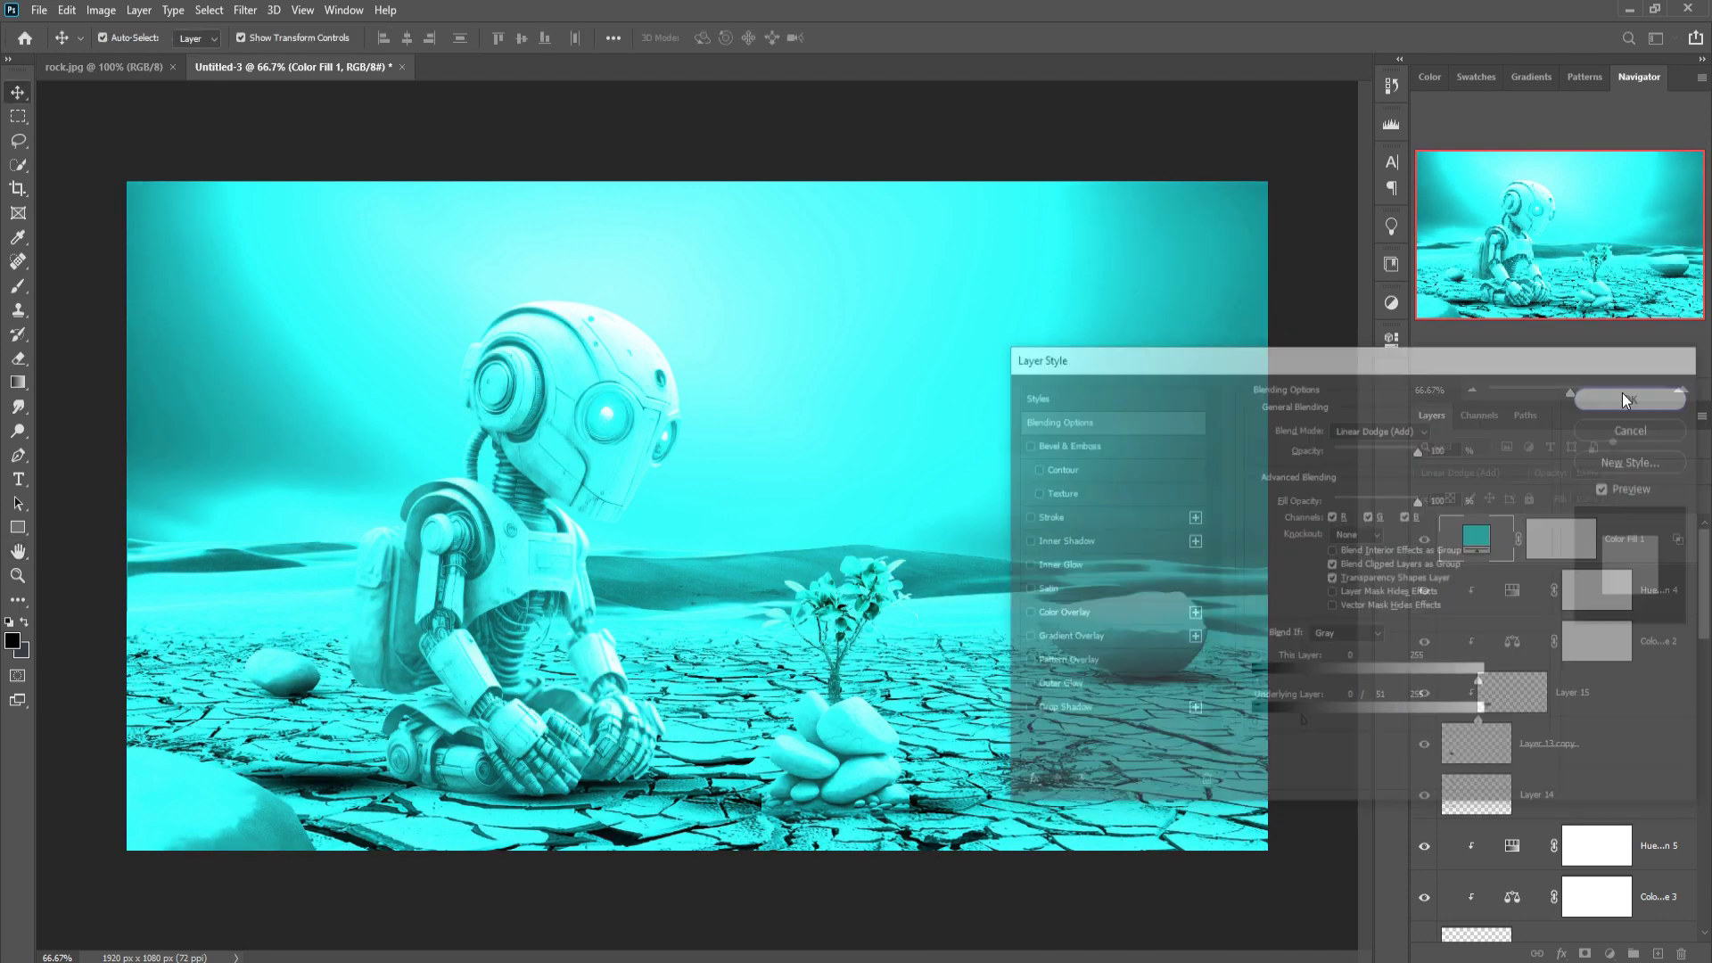
left_click(1565, 547)
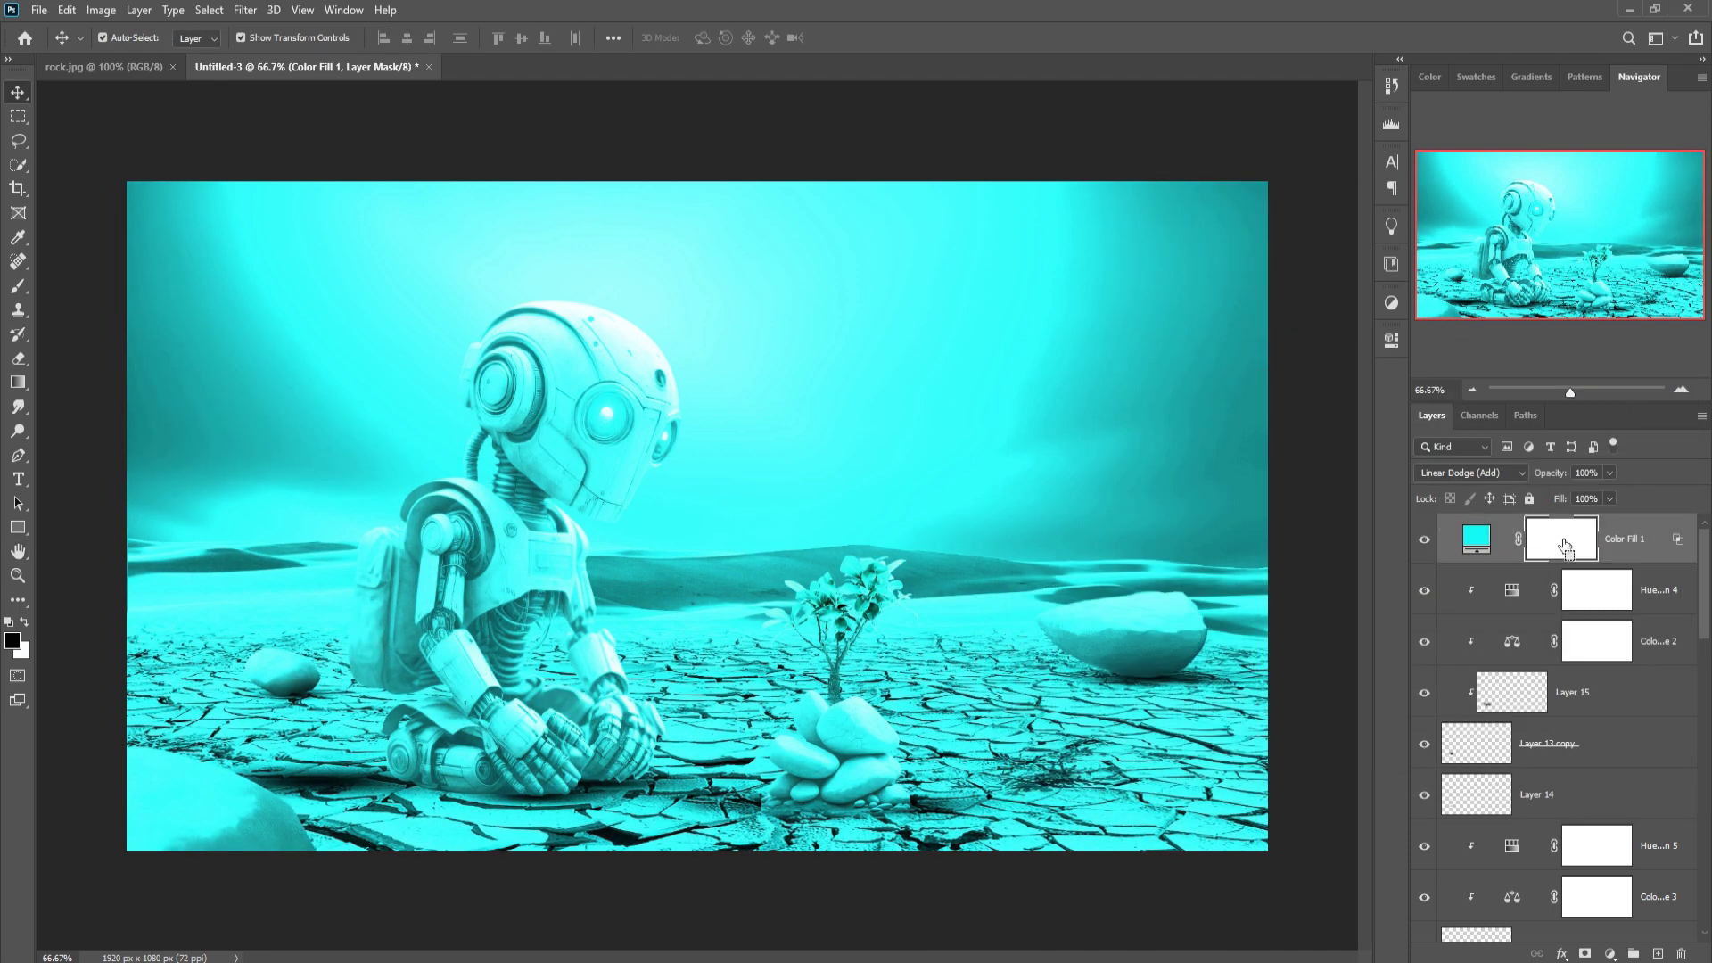
key("ctrl+i")
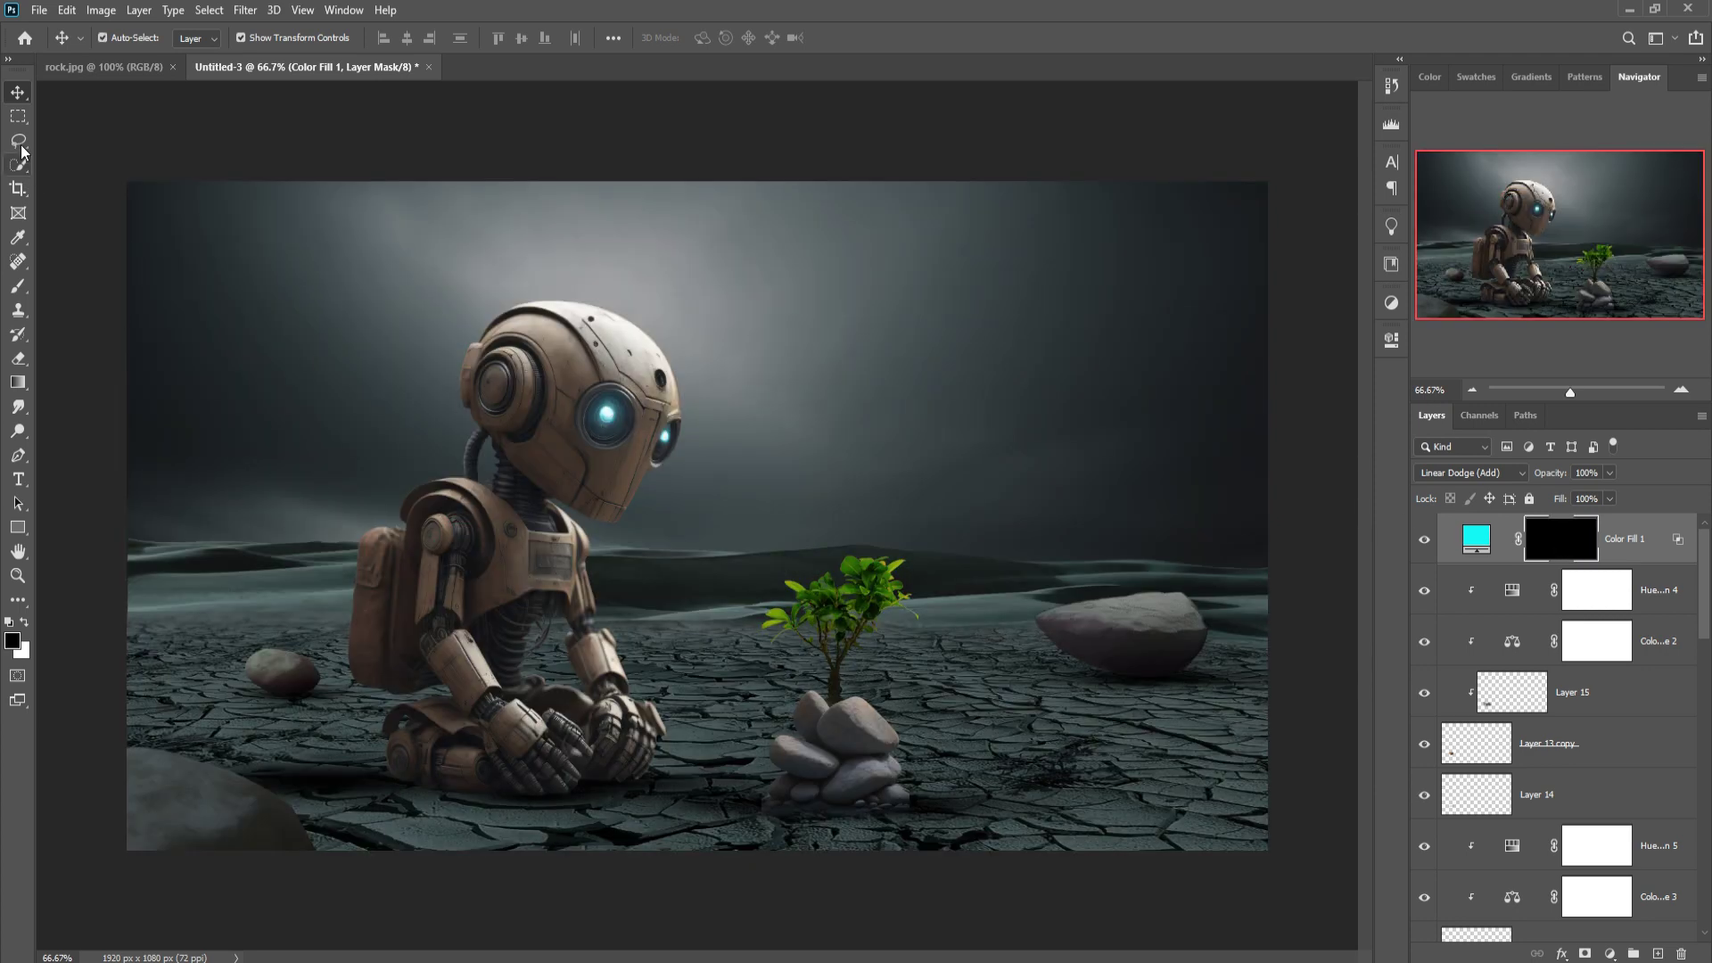
Paint a faint light beam on the cyan fill's mask from the robot's eyes to the plant's rocks, using a white 200 px brush at 9% opacity.
left_click(14, 286)
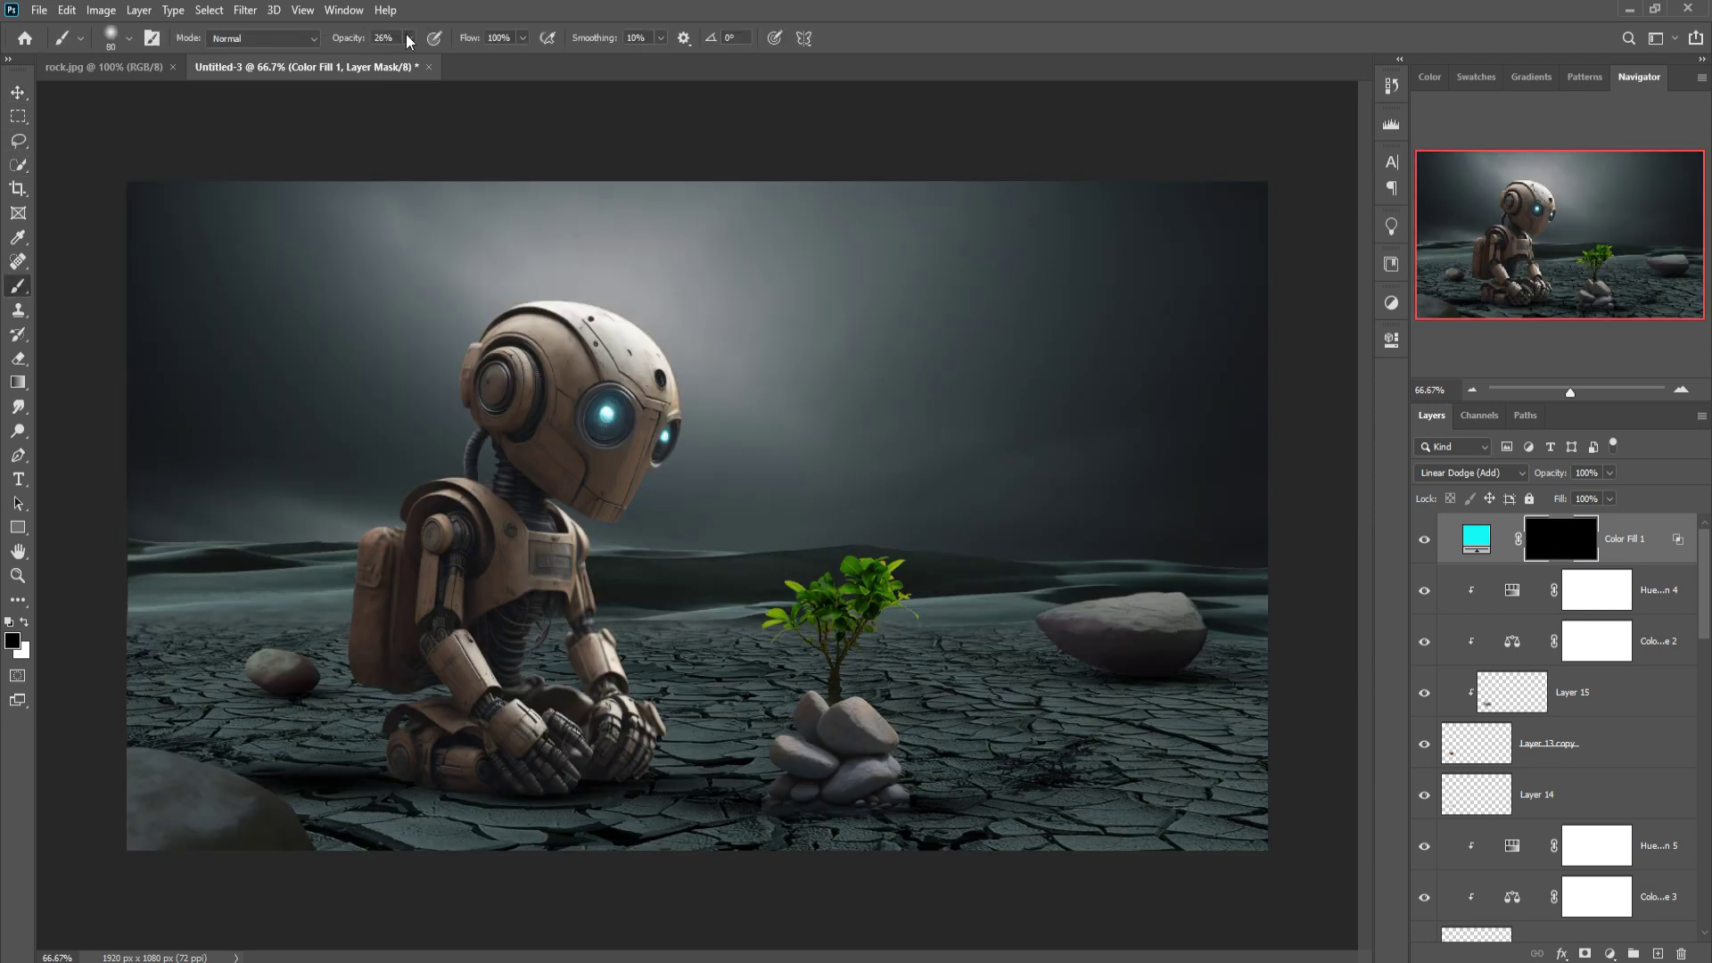
key("bracketright")
key("bracketright")
key("bracketright")
key("bracketright")
key("bracketright")
key("bracketright")
left_click(24, 622)
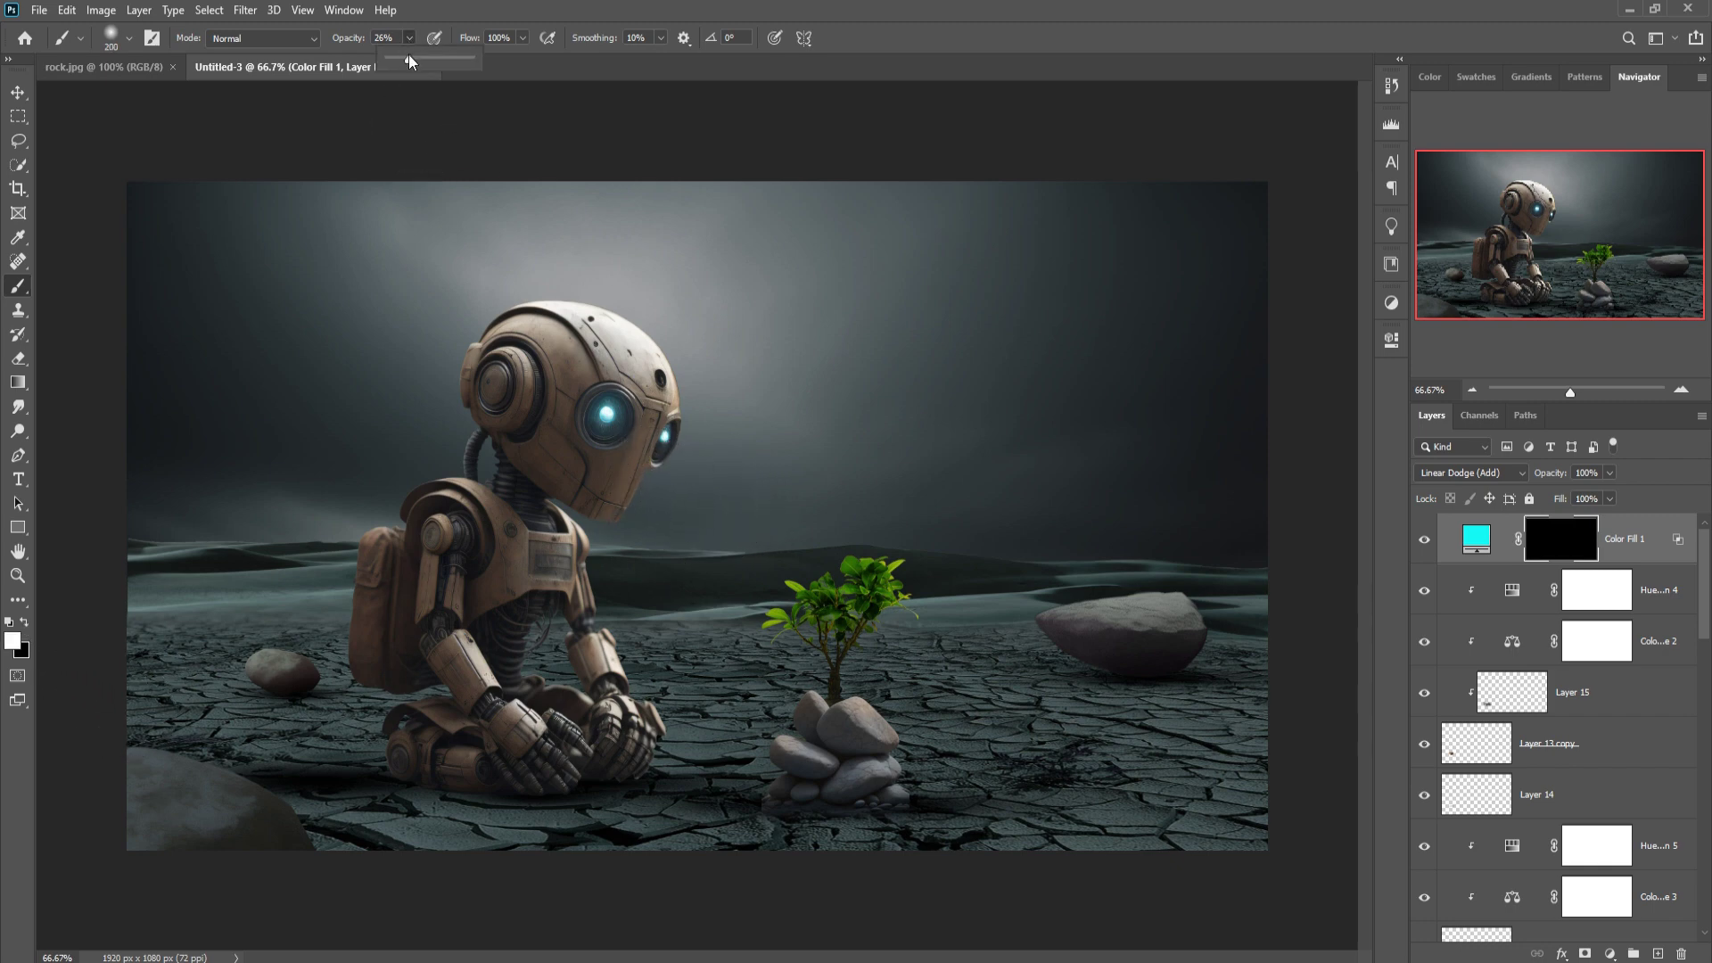
left_click_drag(397, 60, 393, 62)
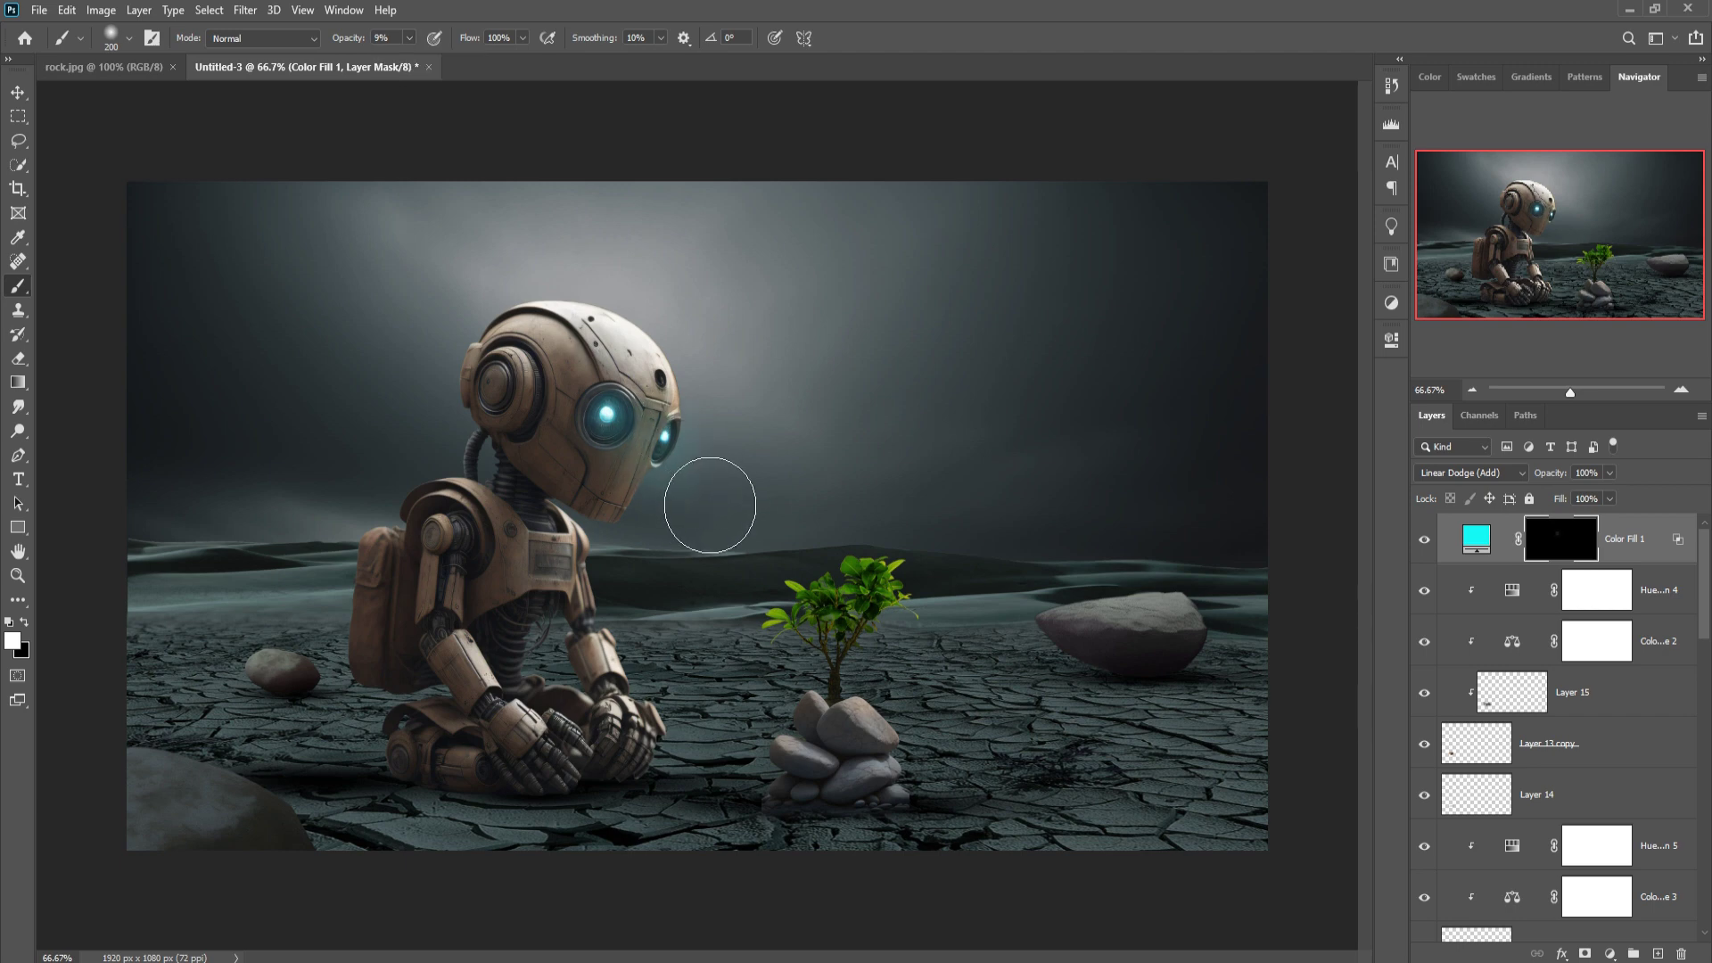
mouse_move(723, 541)
left_mouse_down()
mouse_move(822, 634)
mouse_move(764, 565)
left_mouse_up()
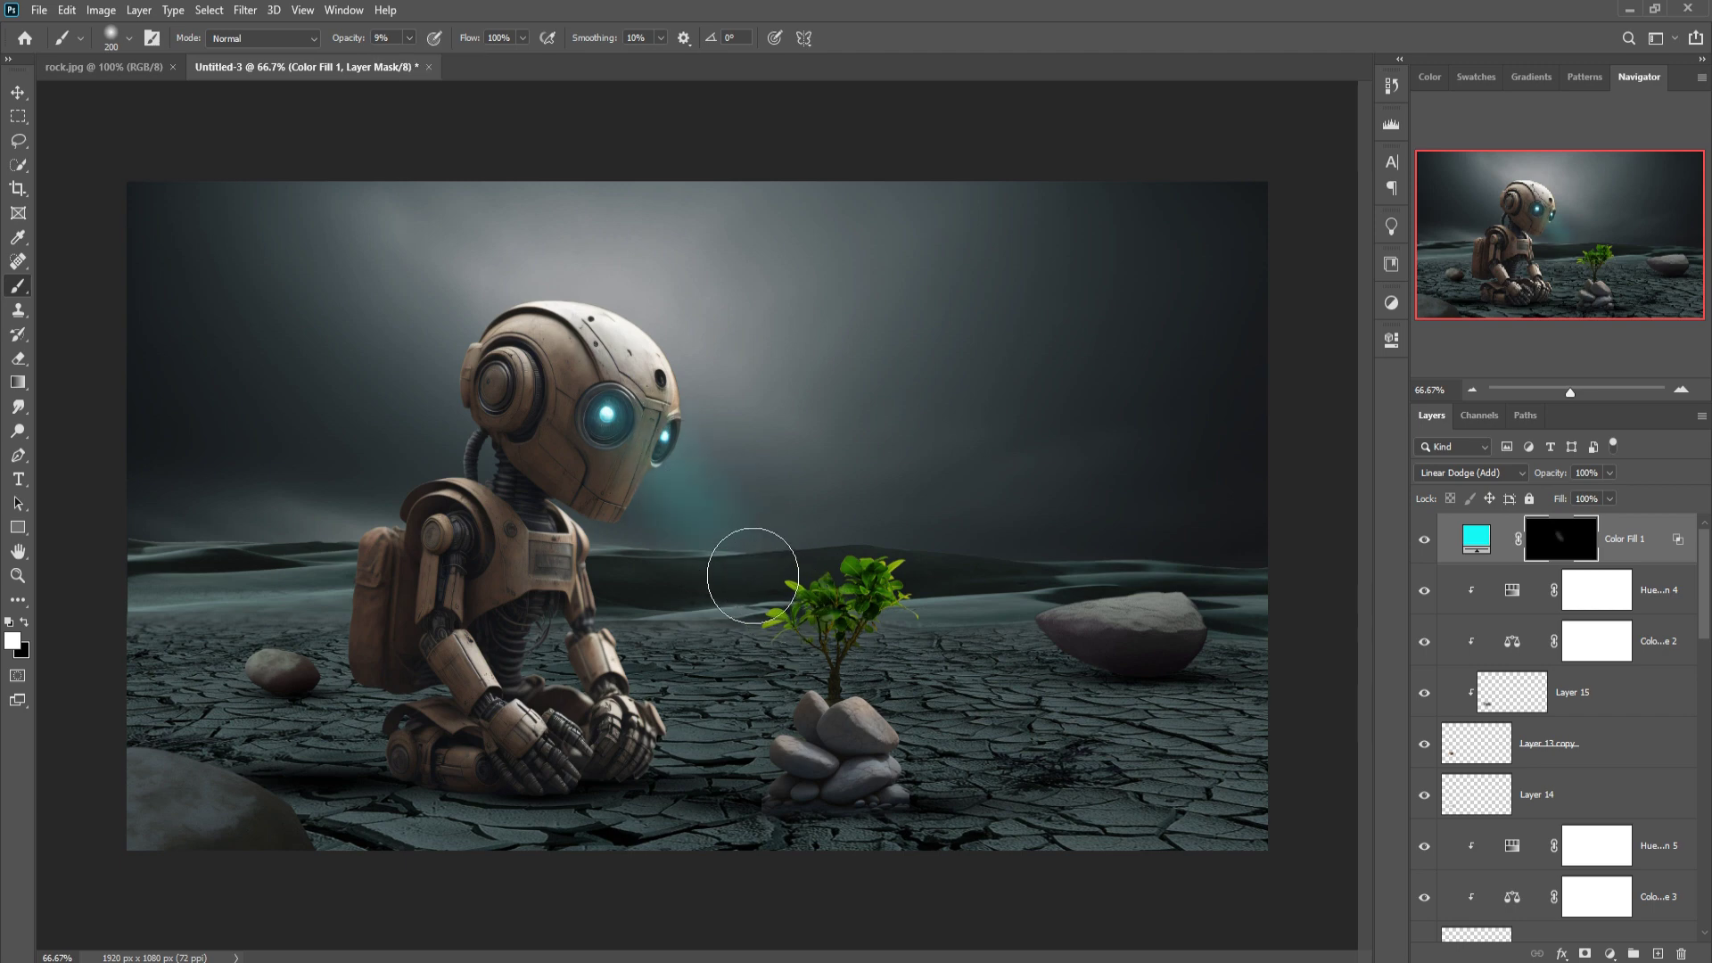
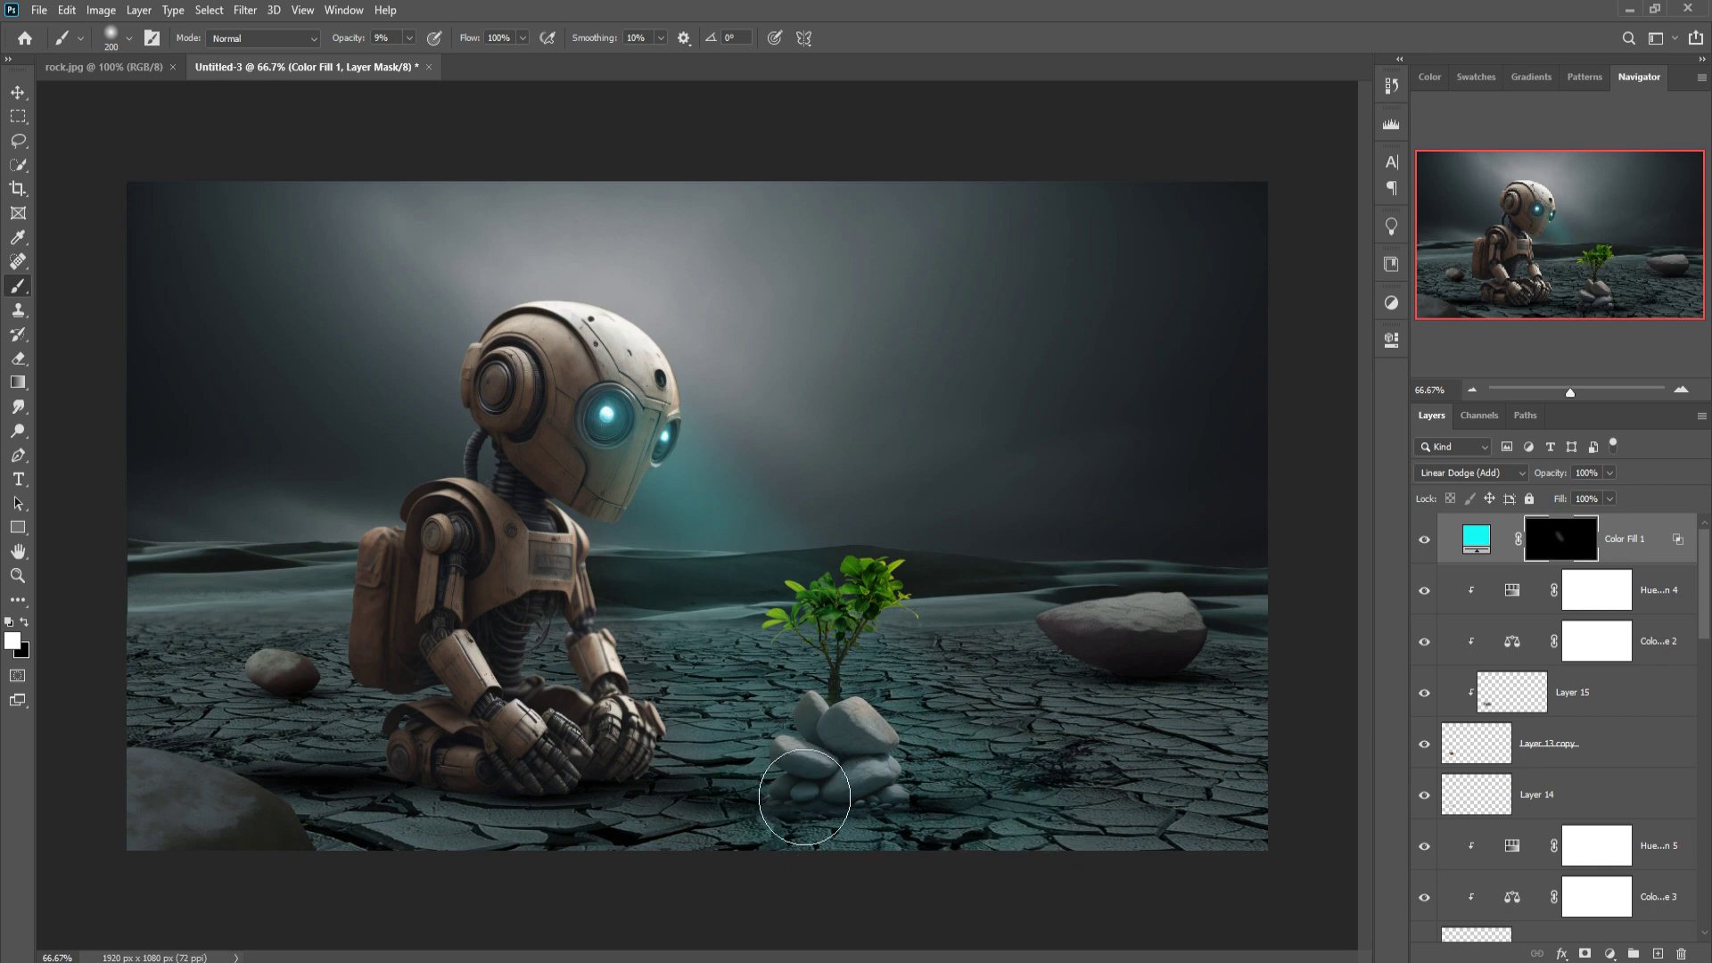
mouse_move(802, 840)
left_mouse_down()
mouse_move(901, 791)
mouse_move(838, 678)
left_mouse_up()
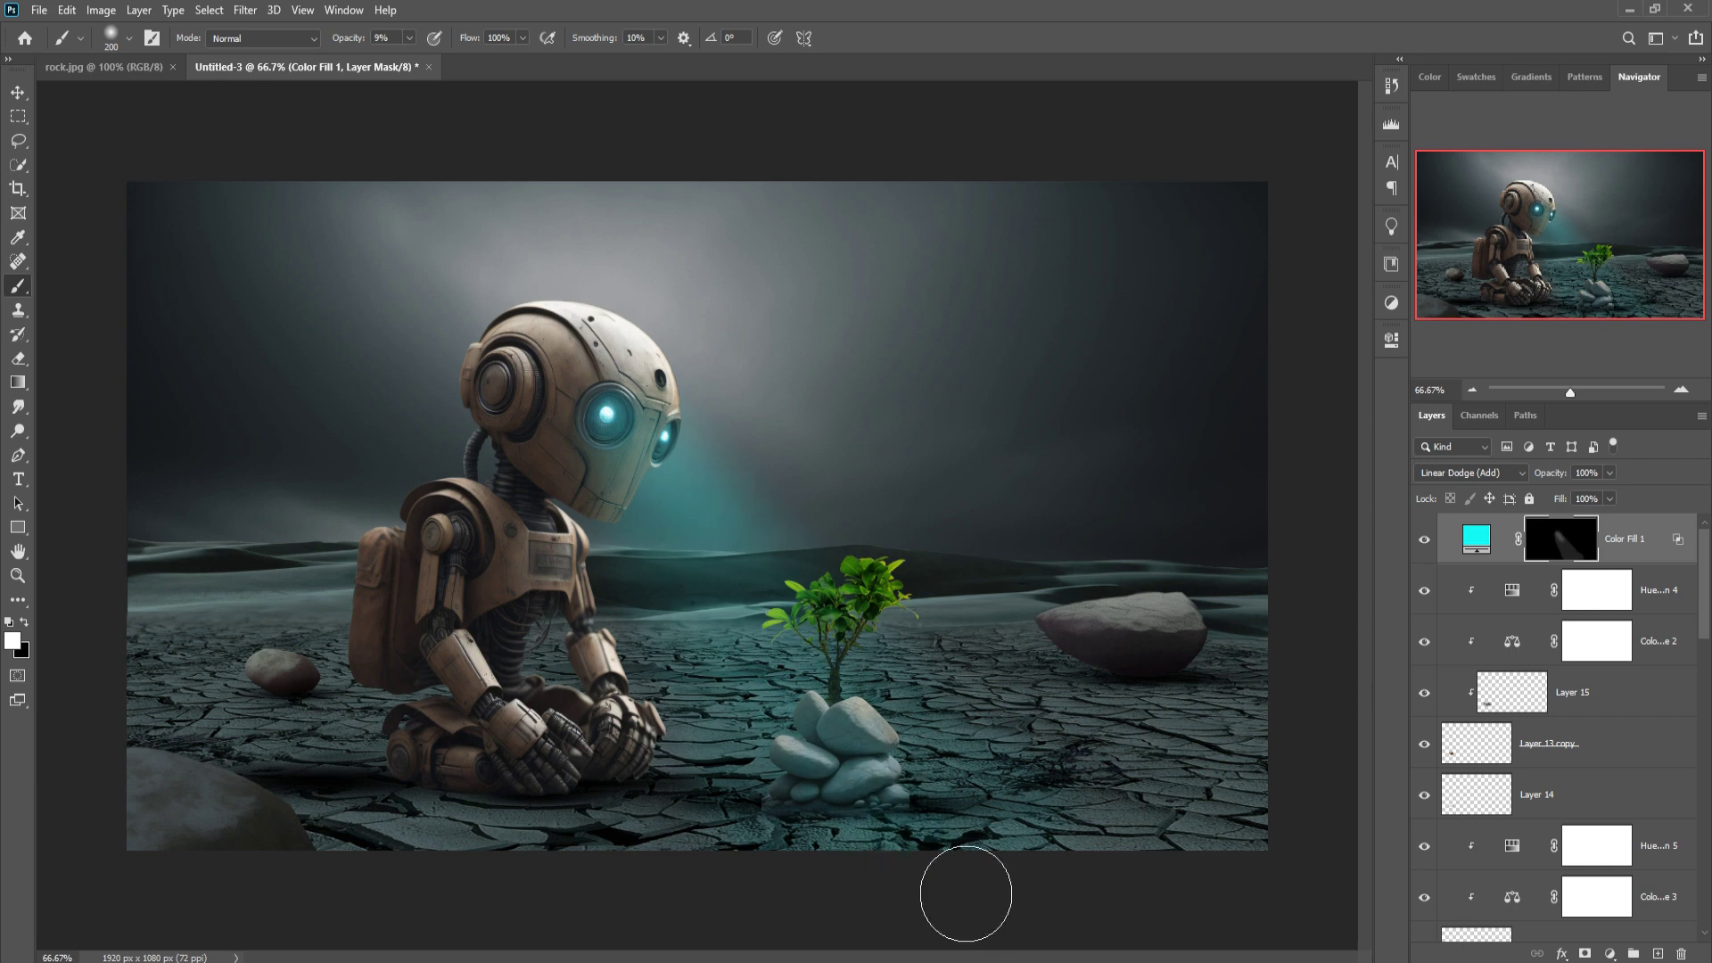
Build up the cyan glow just below the robot's eyes and along the beam toward the plant with more white strokes.
left_click_drag(683, 490, 829, 714)
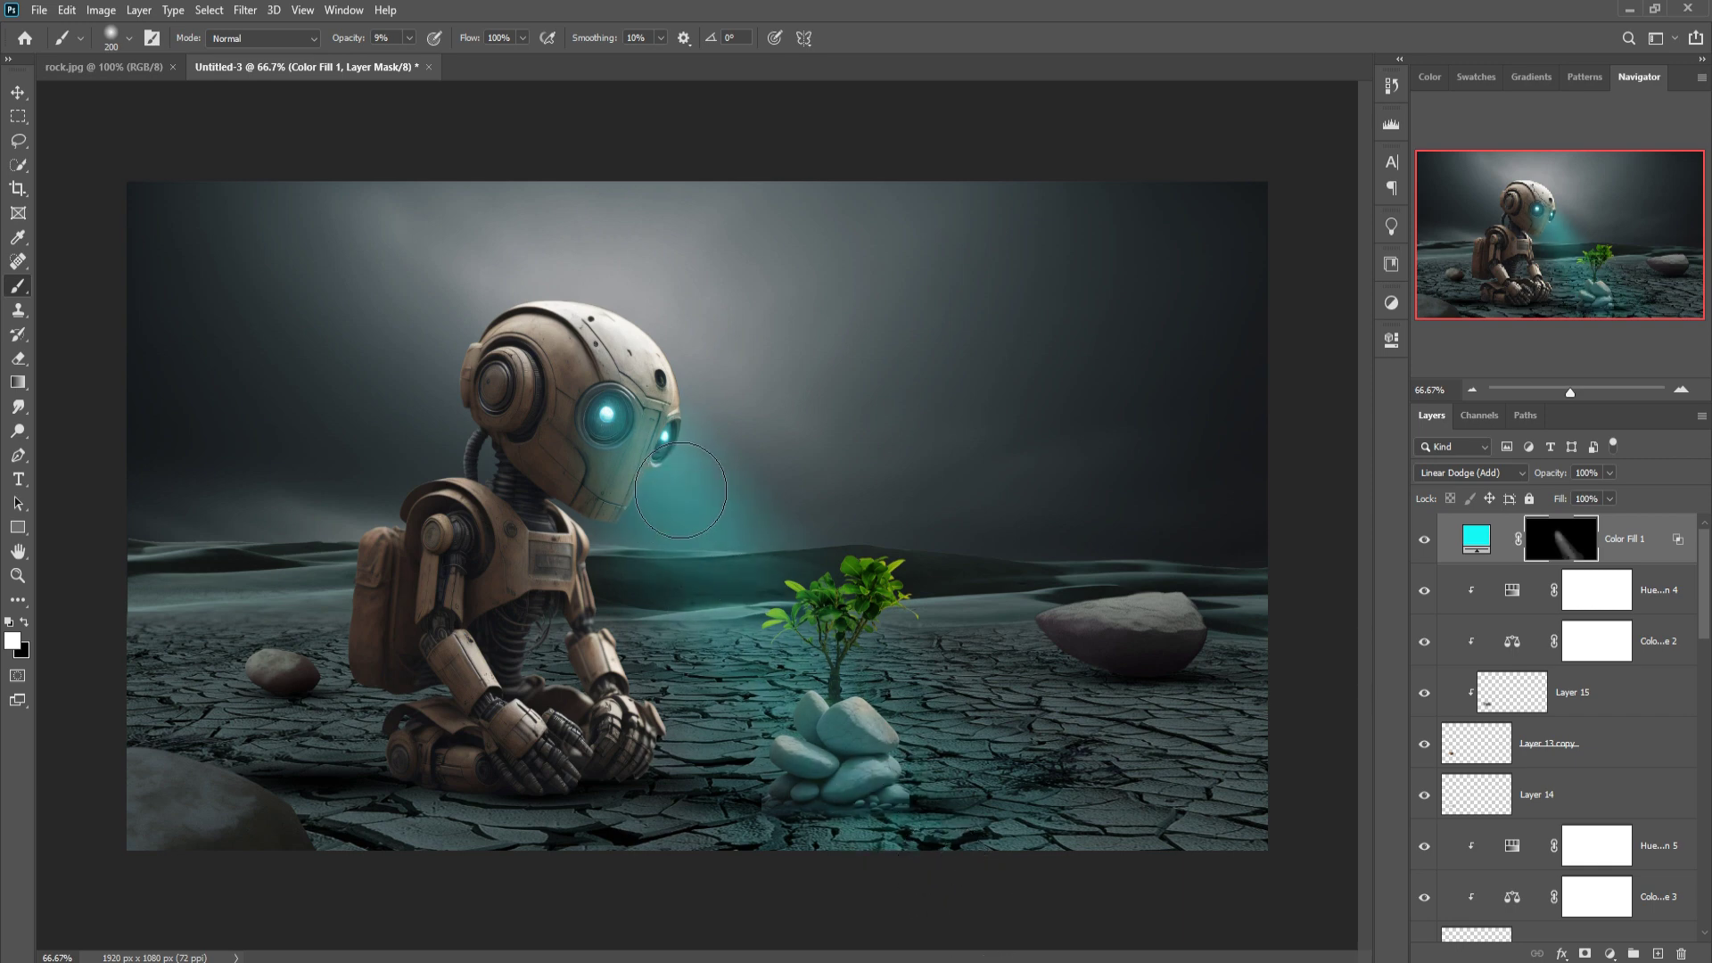
left_click_drag(657, 489, 696, 526)
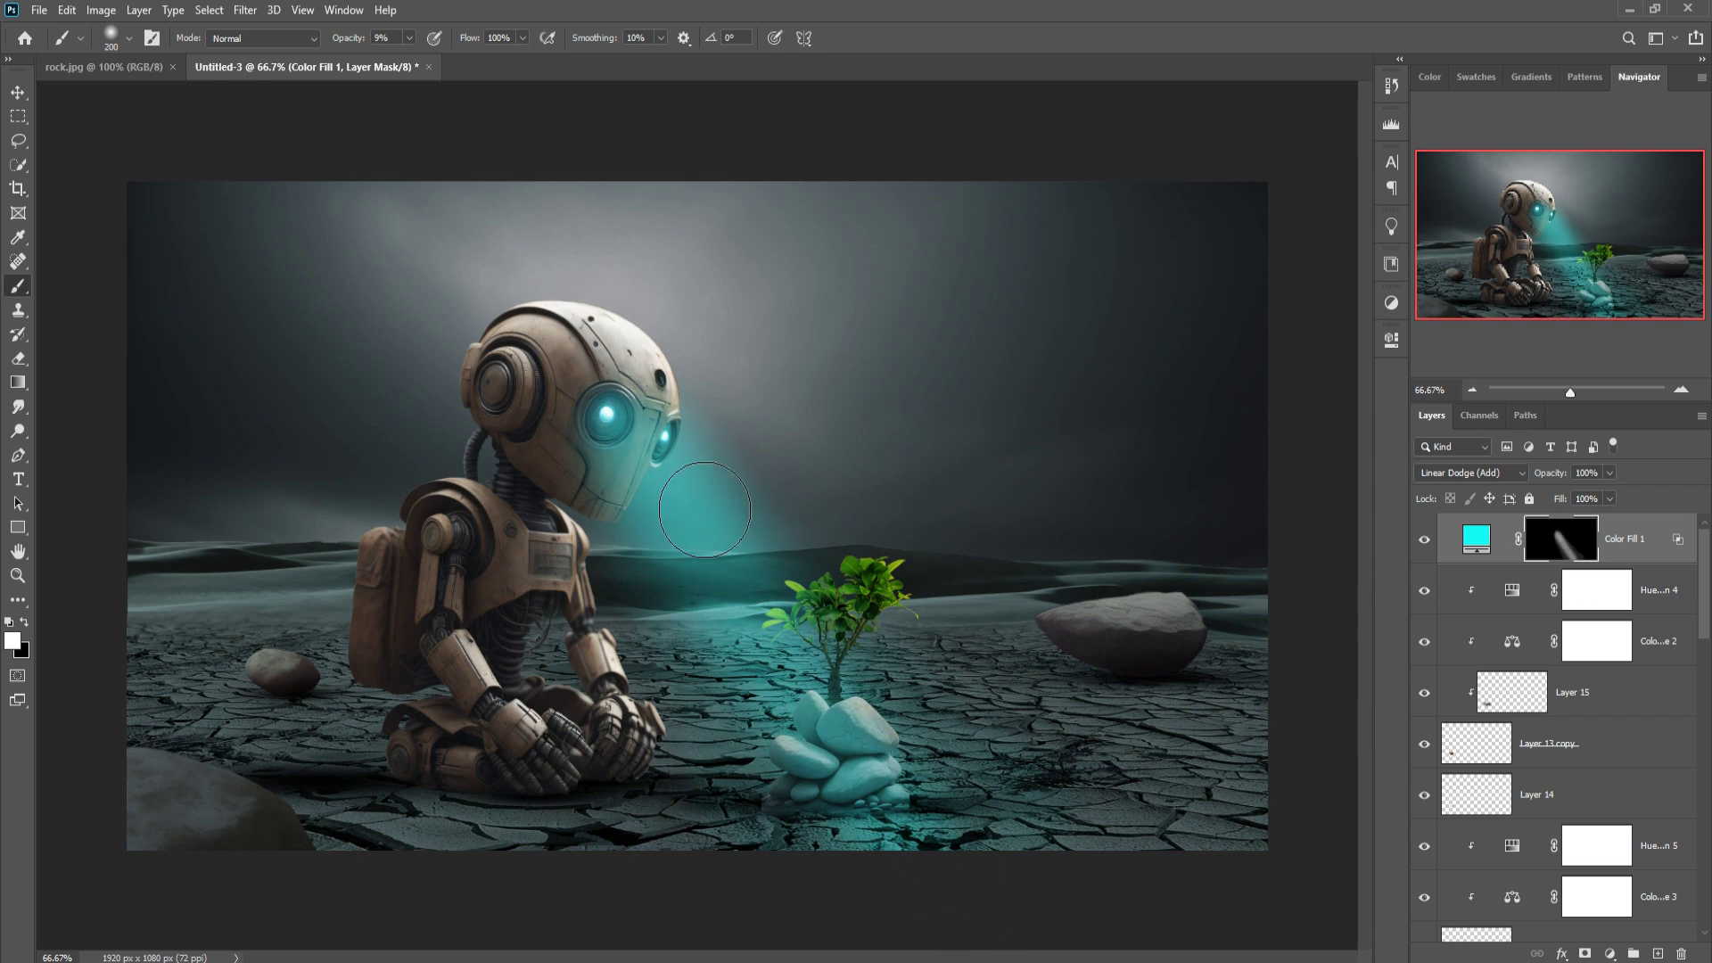
left_click_drag(691, 504, 772, 540)
left_click_drag(665, 500, 709, 513)
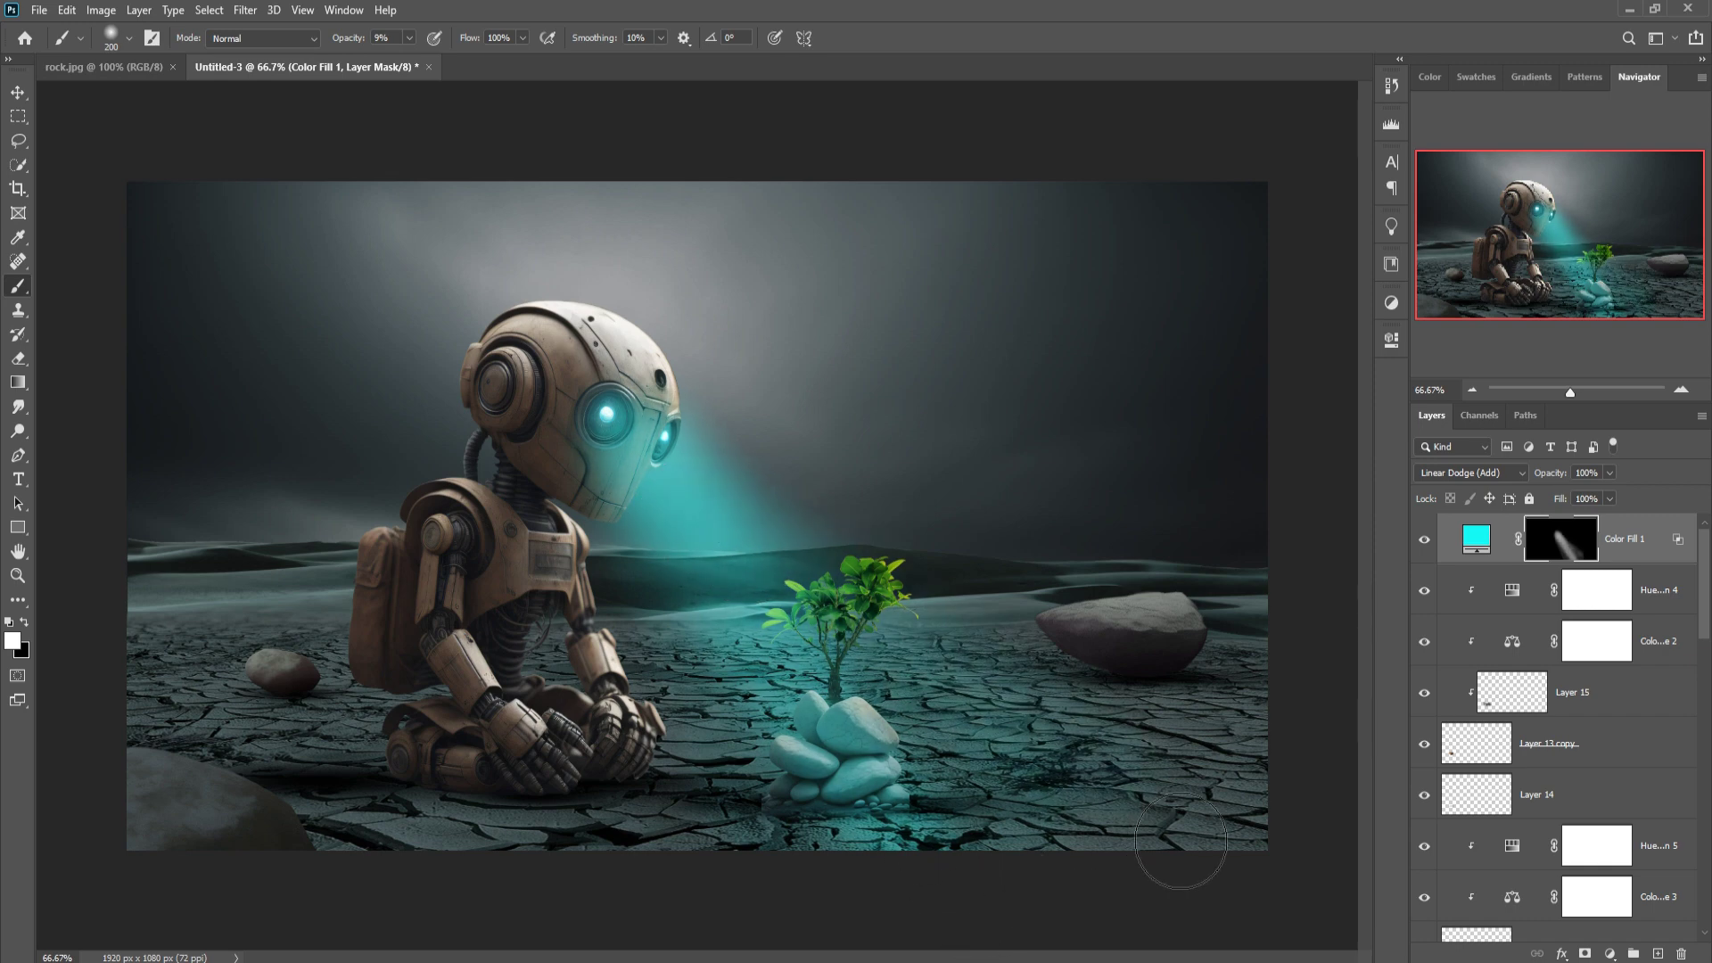
Widen the cyan light beam over the cracked ground to the right of the plant.
left_click_drag(774, 588, 1191, 817)
mouse_move(750, 551)
left_mouse_down()
mouse_move(1259, 879)
mouse_move(869, 693)
mouse_move(766, 579)
mouse_move(1229, 840)
mouse_move(922, 699)
mouse_move(1188, 878)
mouse_move(901, 723)
mouse_move(1152, 885)
mouse_move(988, 782)
left_mouse_up()
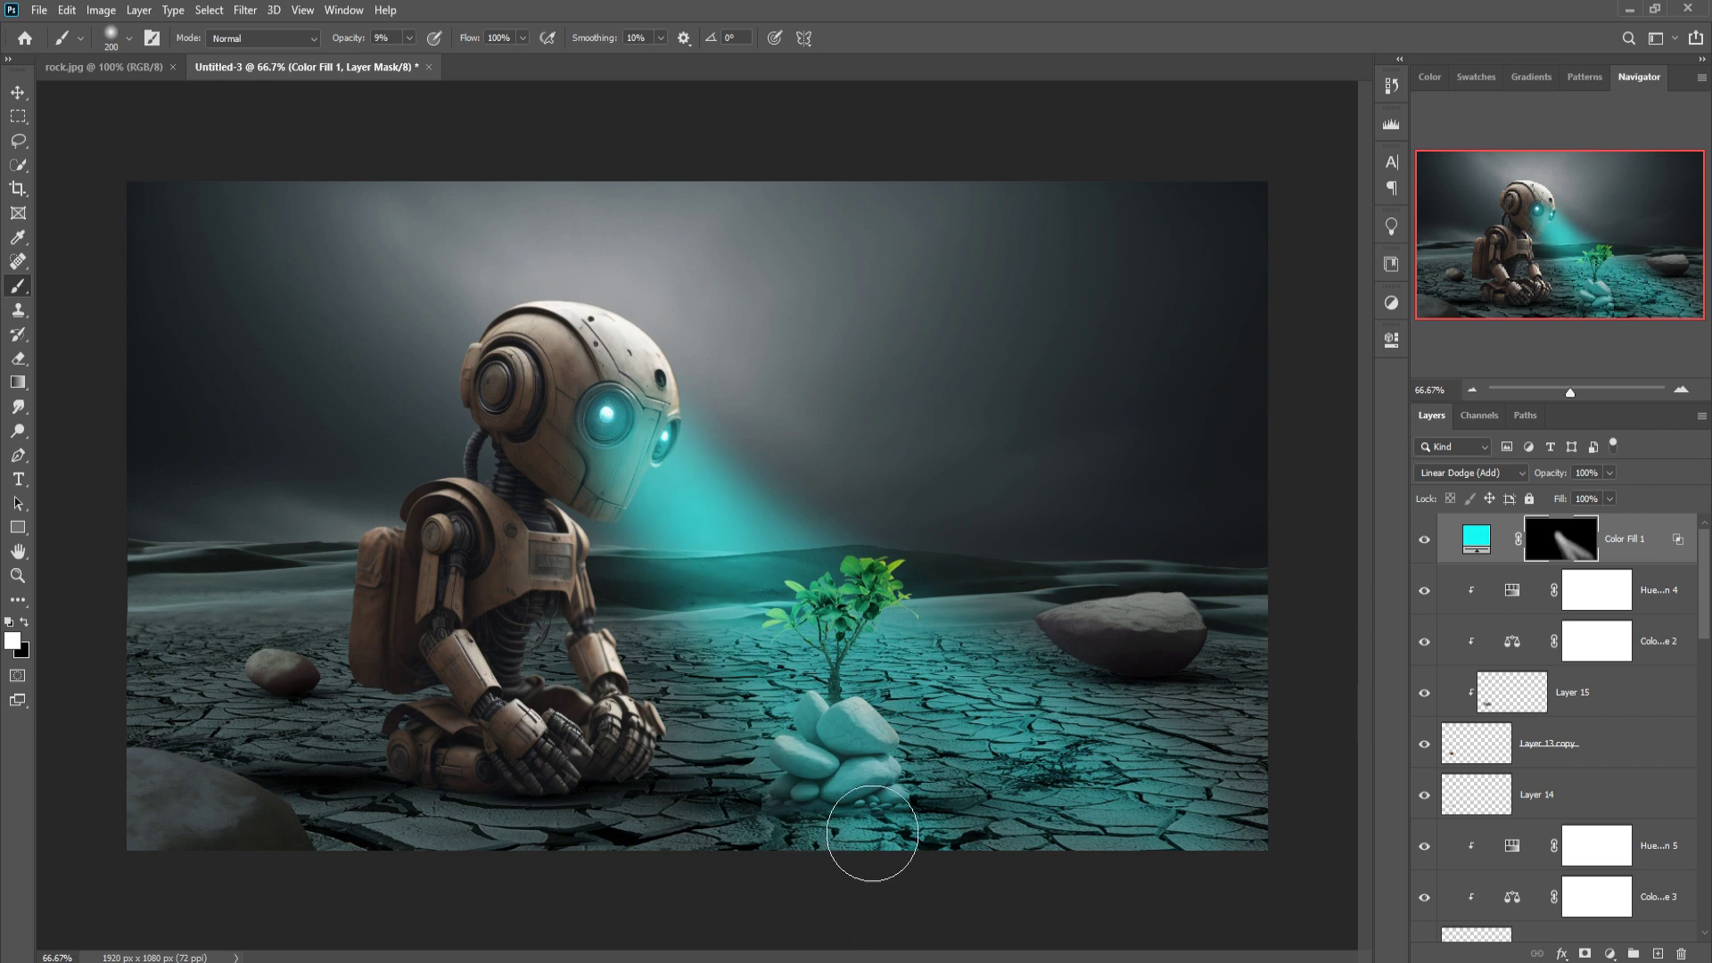
left_click(742, 568)
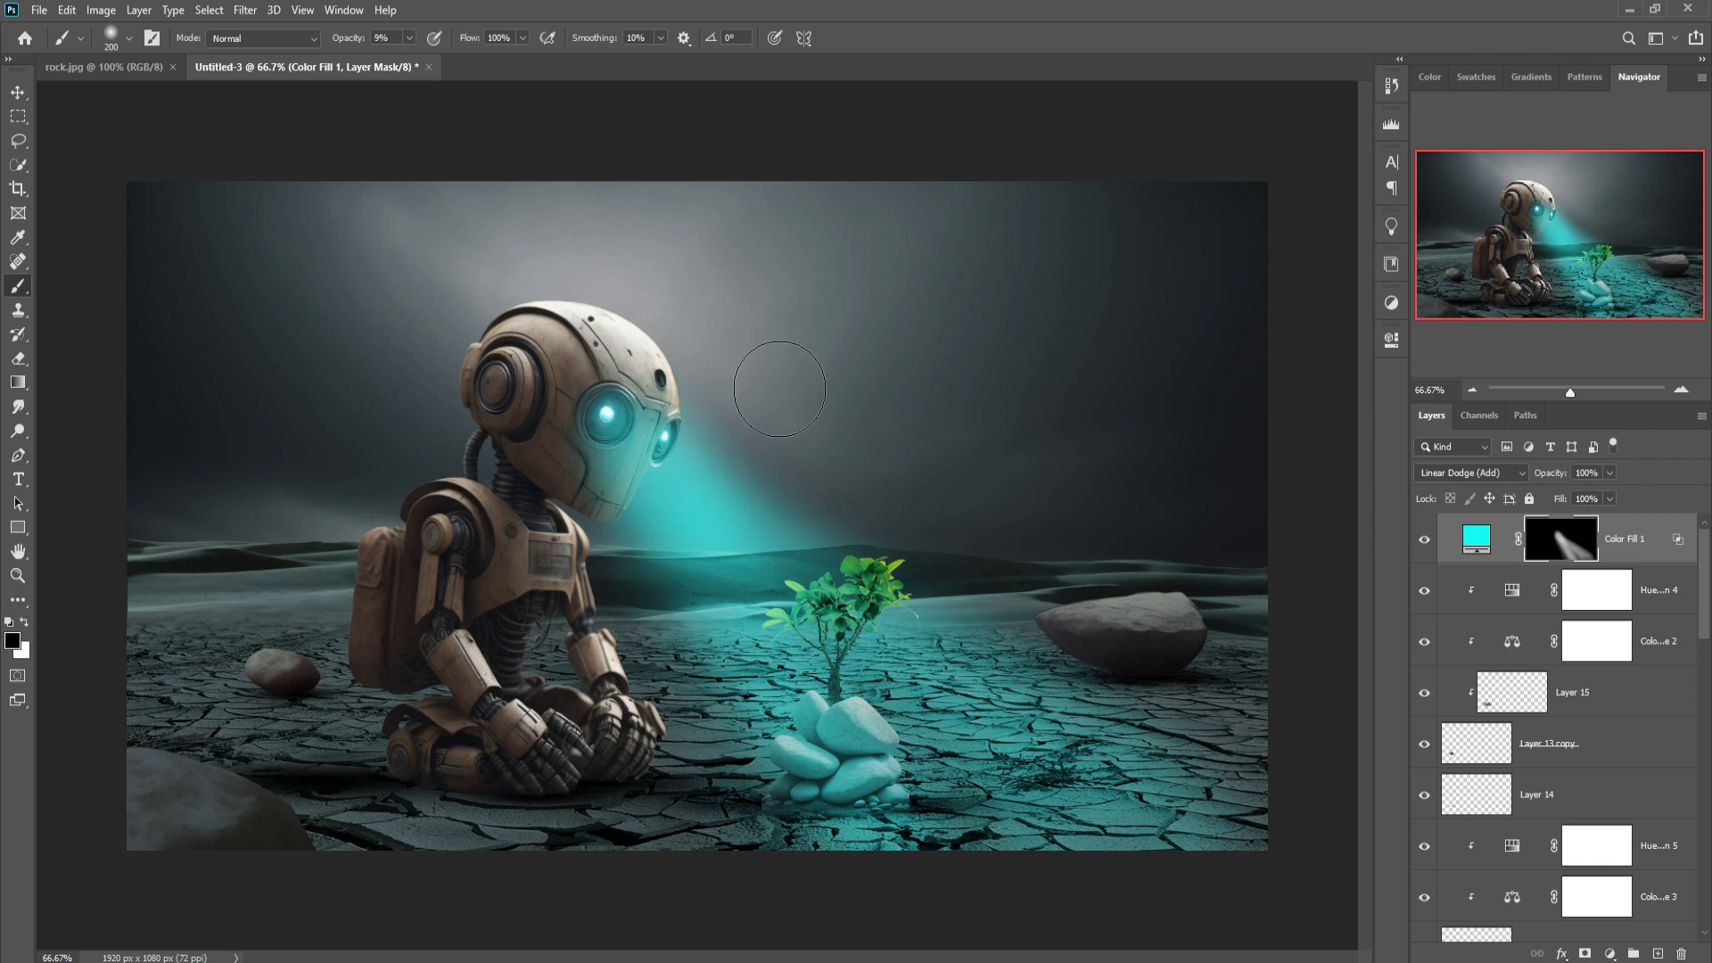
Trim the beam's right edge and the foreground glow on the mask with a black brush at 100% opacity.
left_click(410, 37)
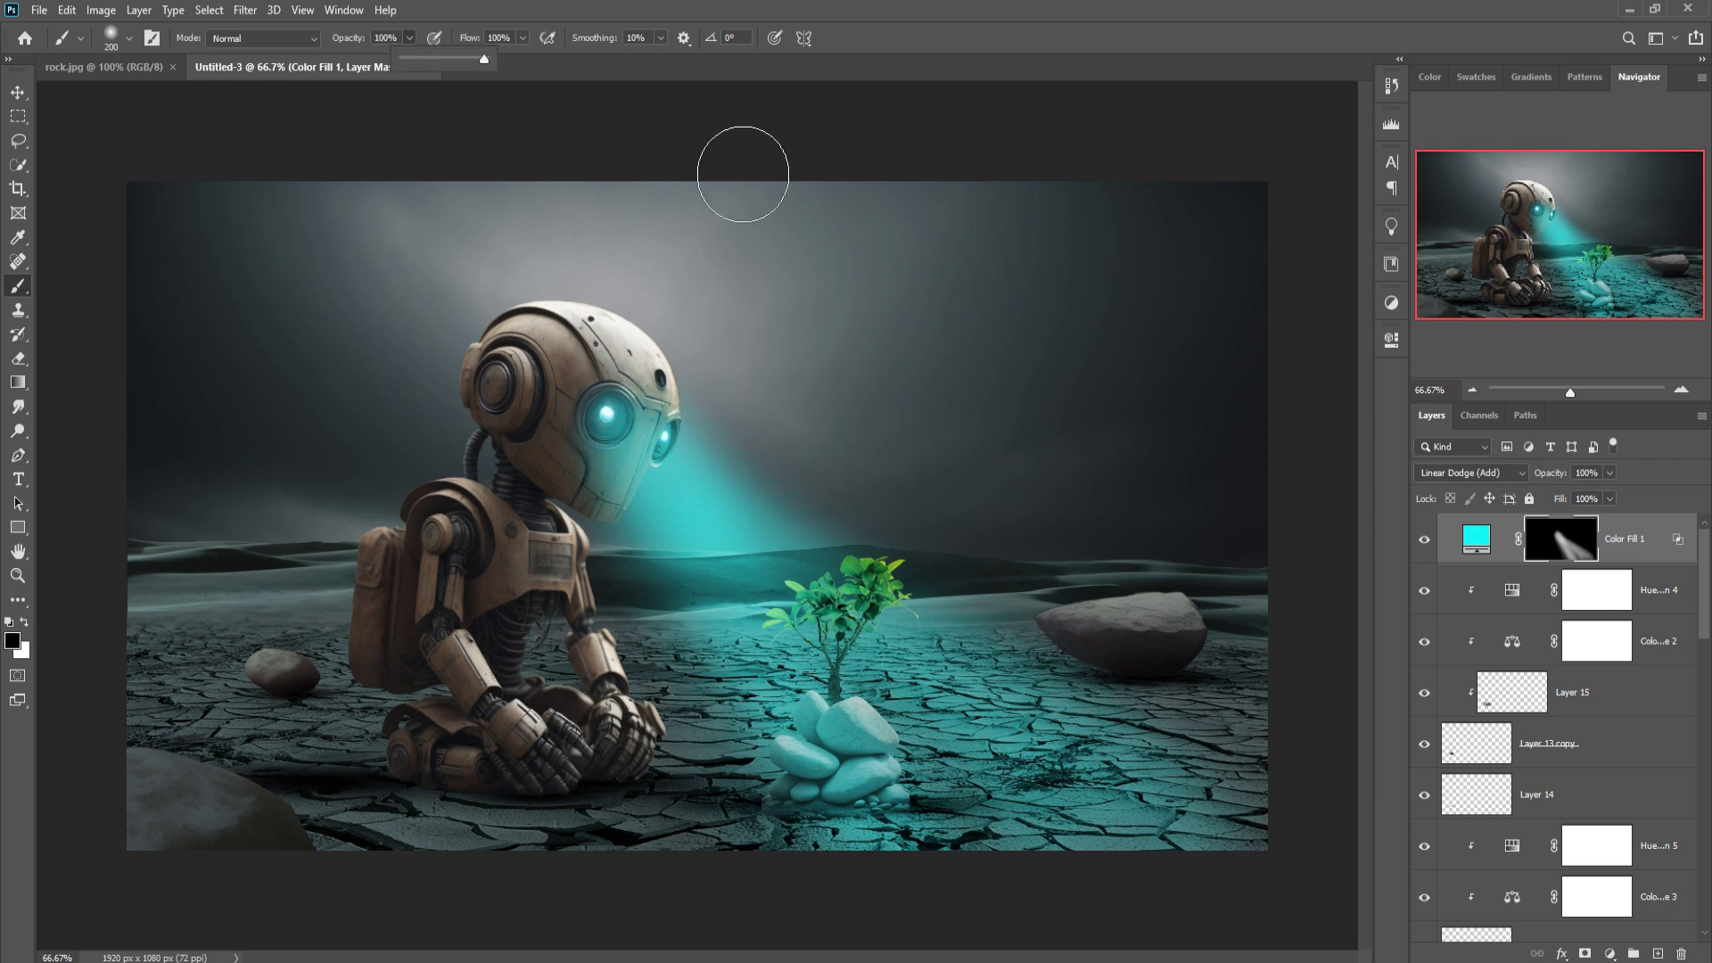
left_click(829, 393)
left_click_drag(1012, 661, 1208, 813)
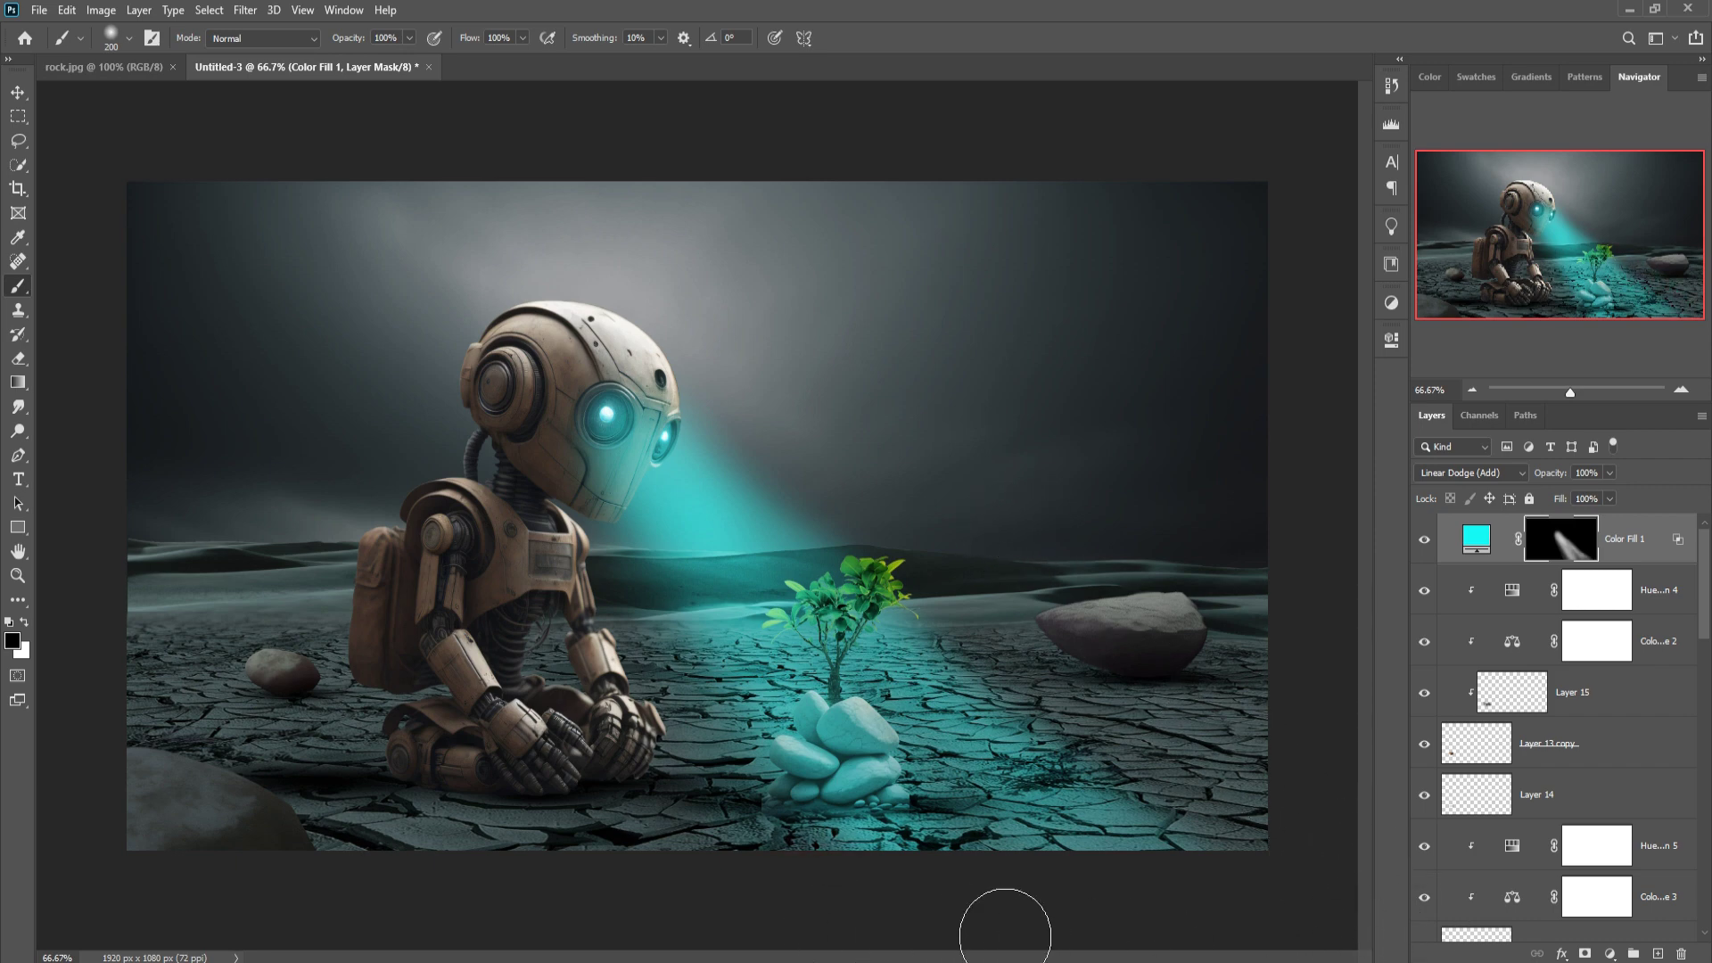
left_click_drag(794, 878, 1052, 870)
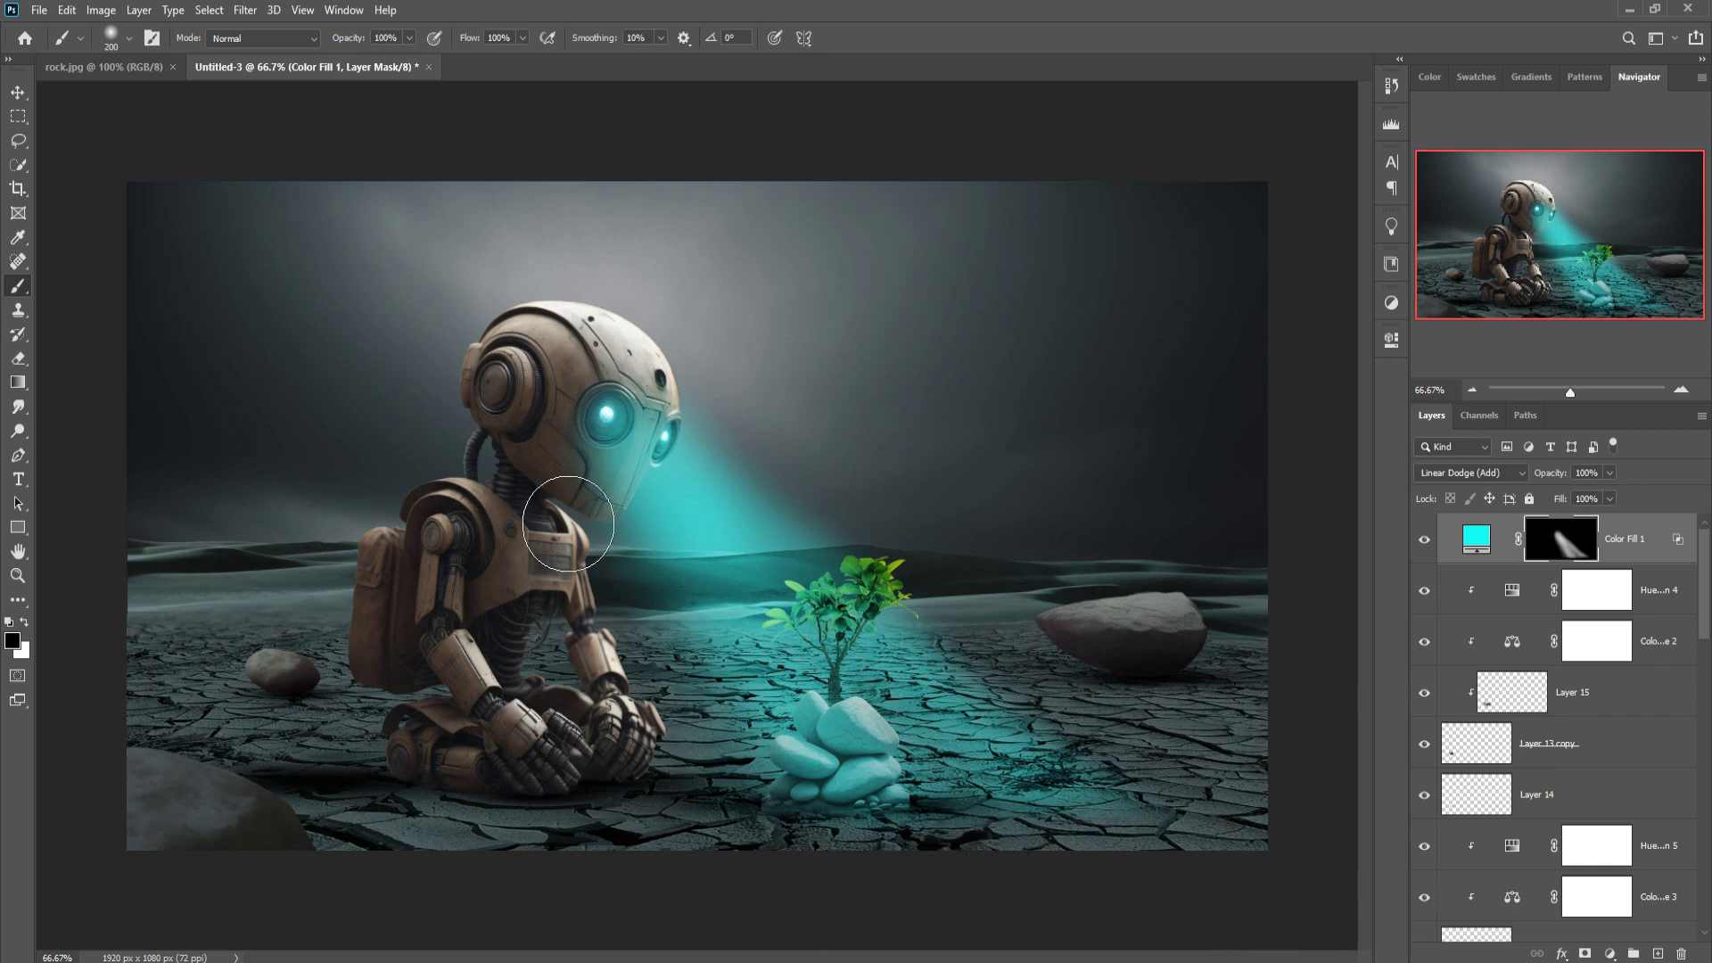
Soften the cyan light over the stacked rocks and the foreground ground on the mask with black at 22% brush opacity.
mouse_move(588, 535)
left_mouse_down()
mouse_move(852, 869)
mouse_move(954, 940)
left_mouse_up()
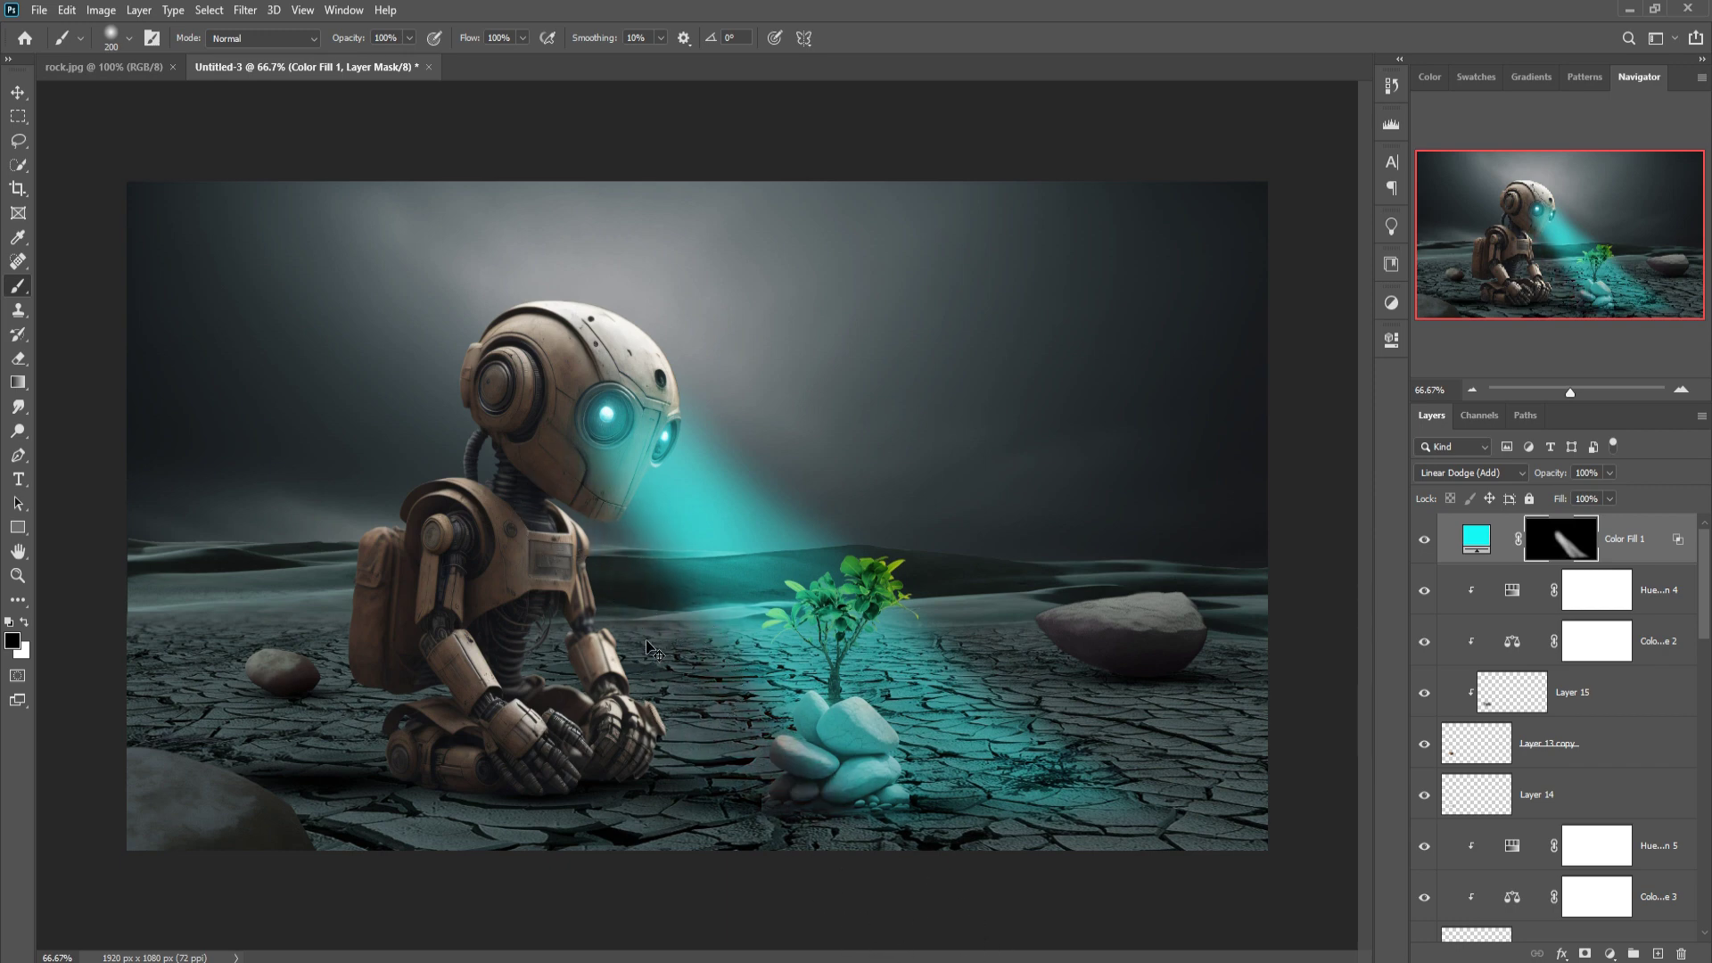
key("ctrl+z")
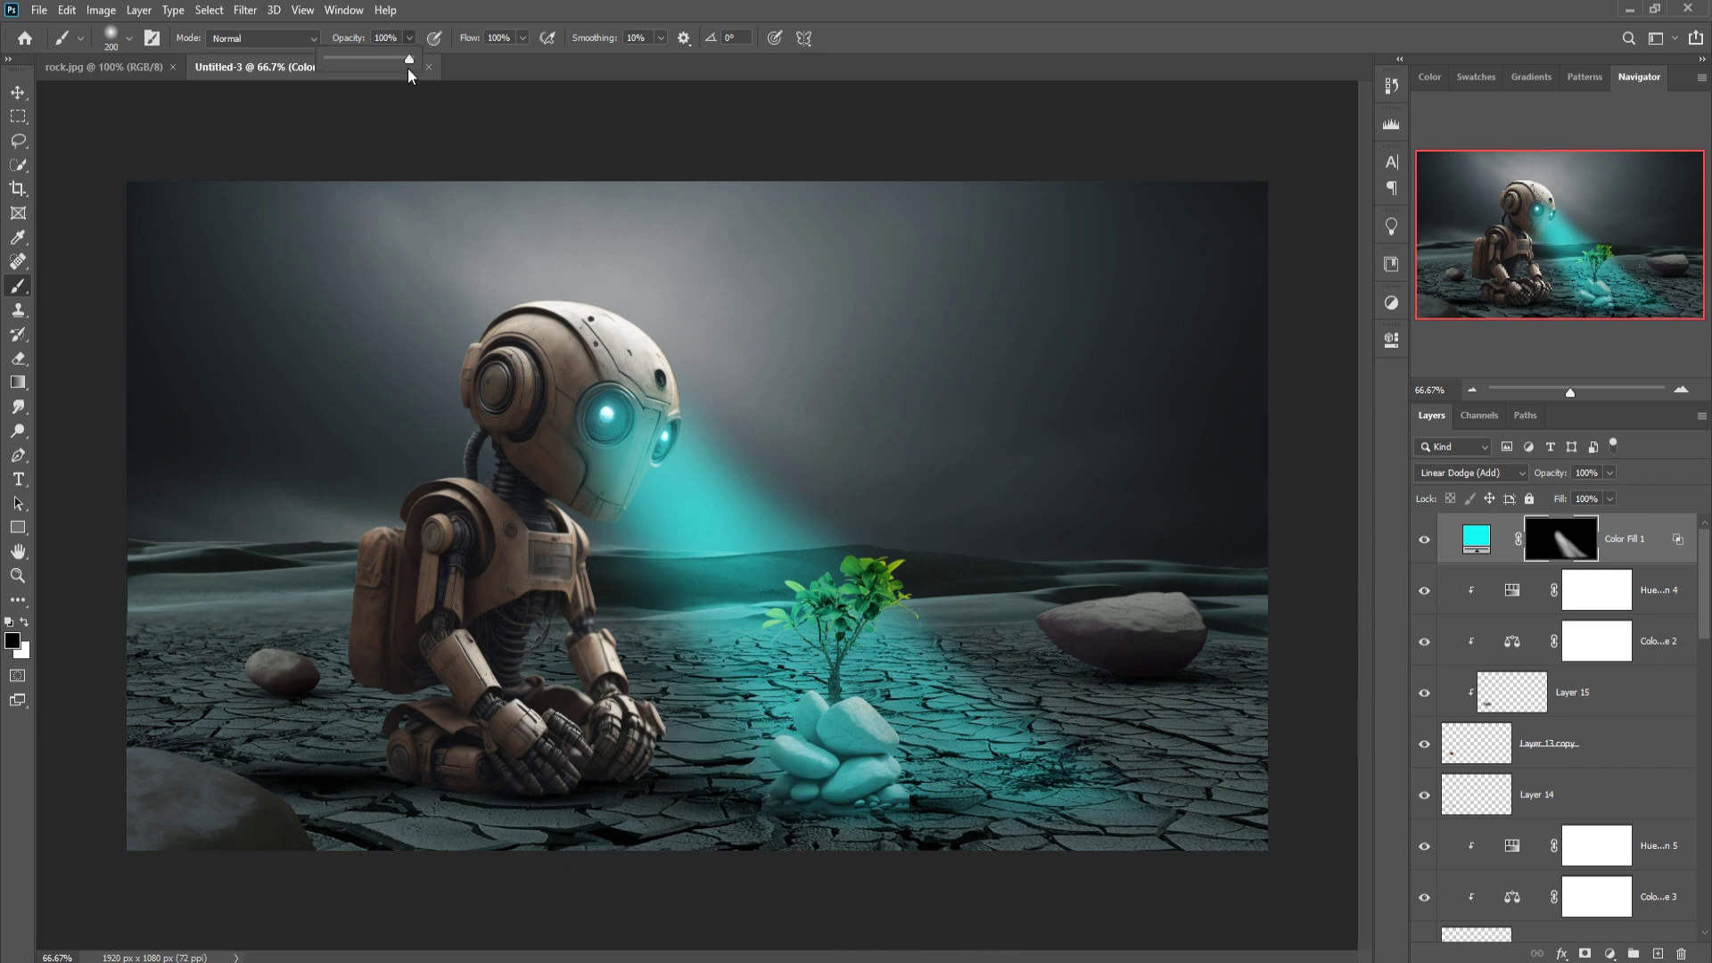
left_click_drag(353, 60, 345, 61)
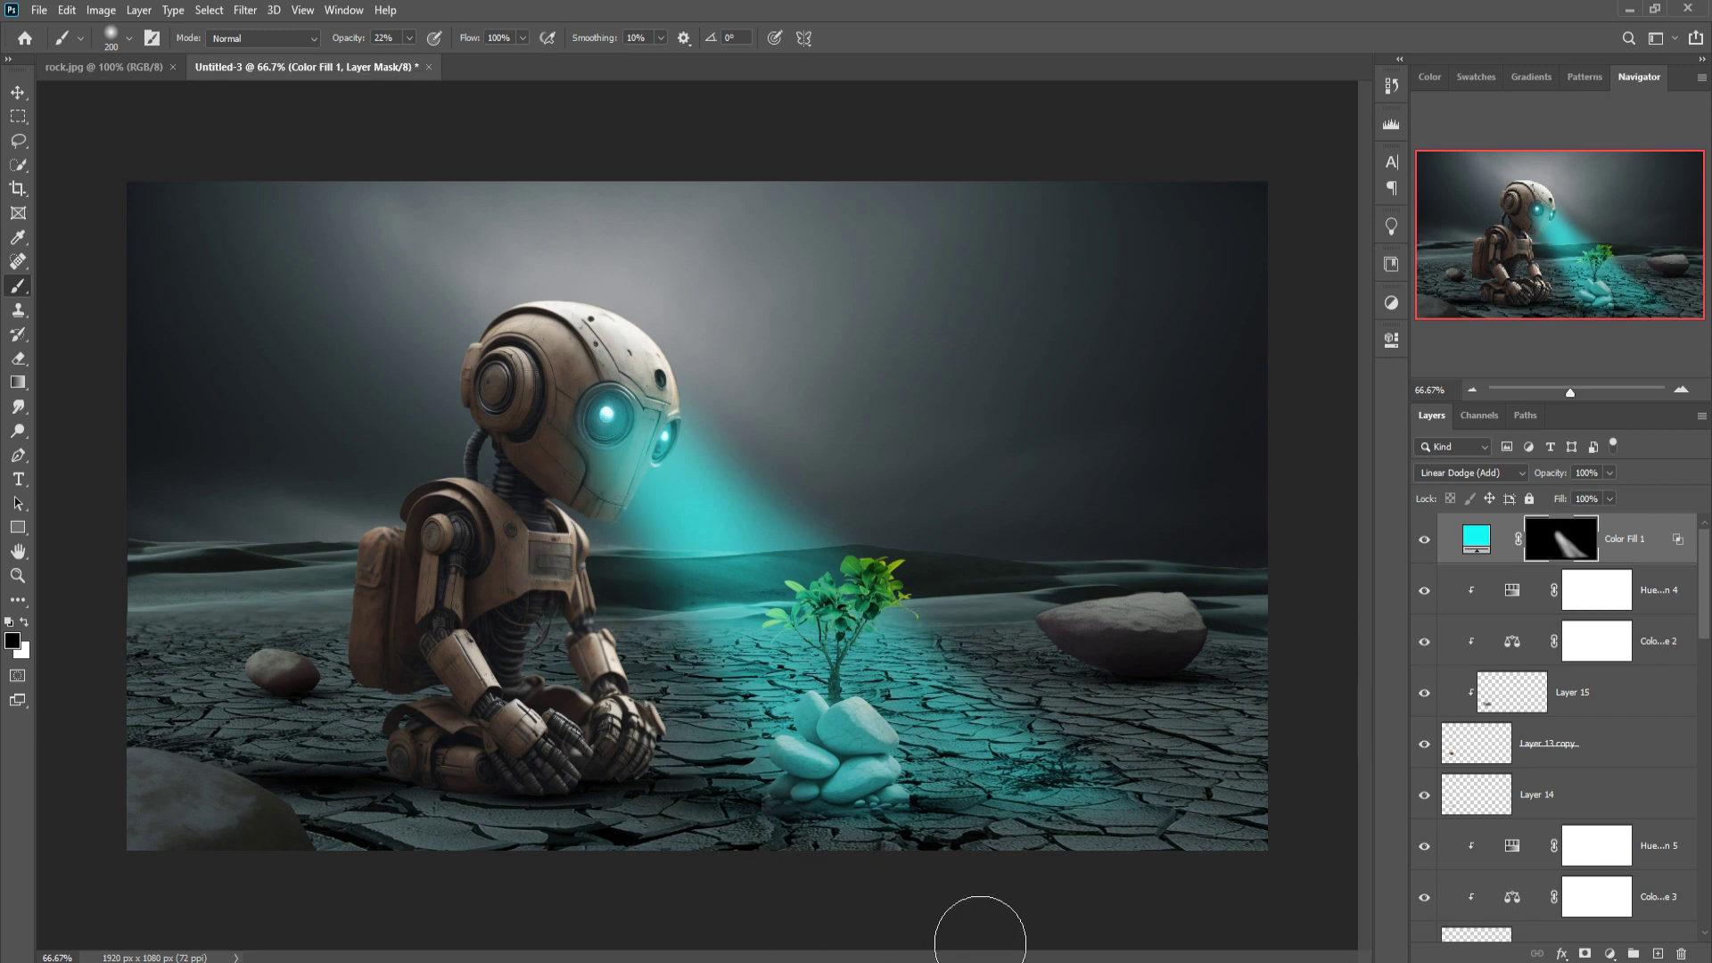
mouse_move(966, 925)
left_mouse_down()
mouse_move(889, 844)
mouse_move(875, 791)
mouse_move(848, 810)
mouse_move(855, 833)
left_mouse_up()
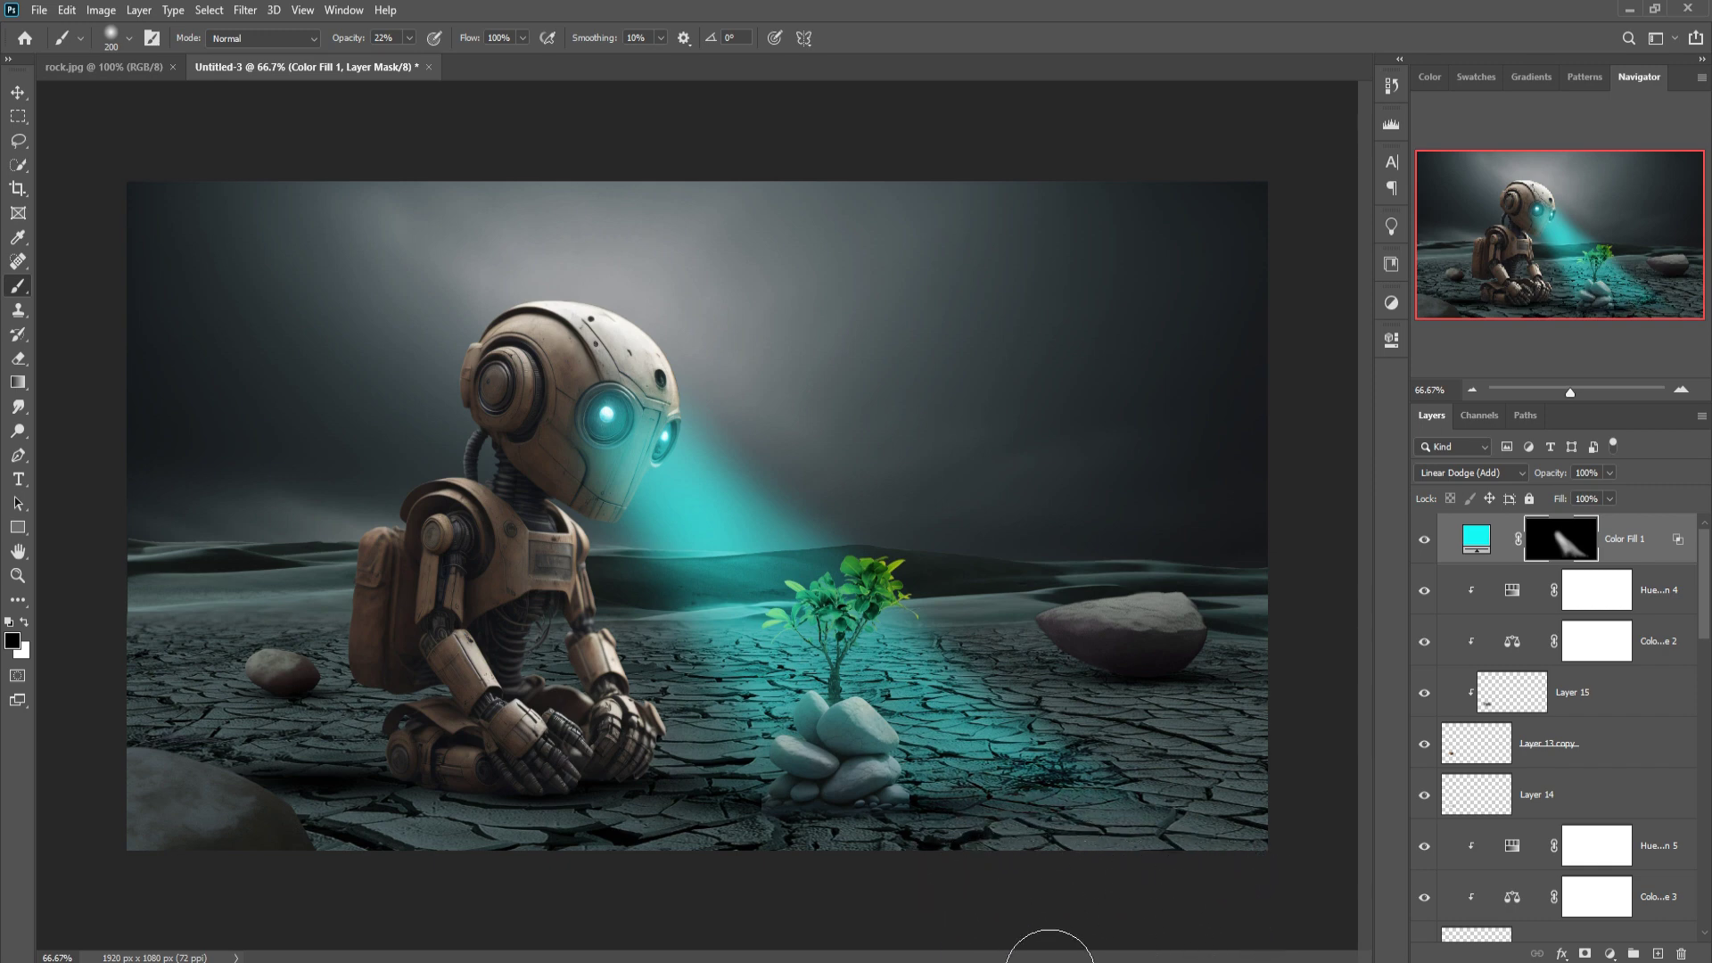
Create a new layer directly above Curves 1, over the ground, and set its blend mode to Linear Dodge (Add).
left_click(18, 92)
scroll(1560, 693, "down", 10)
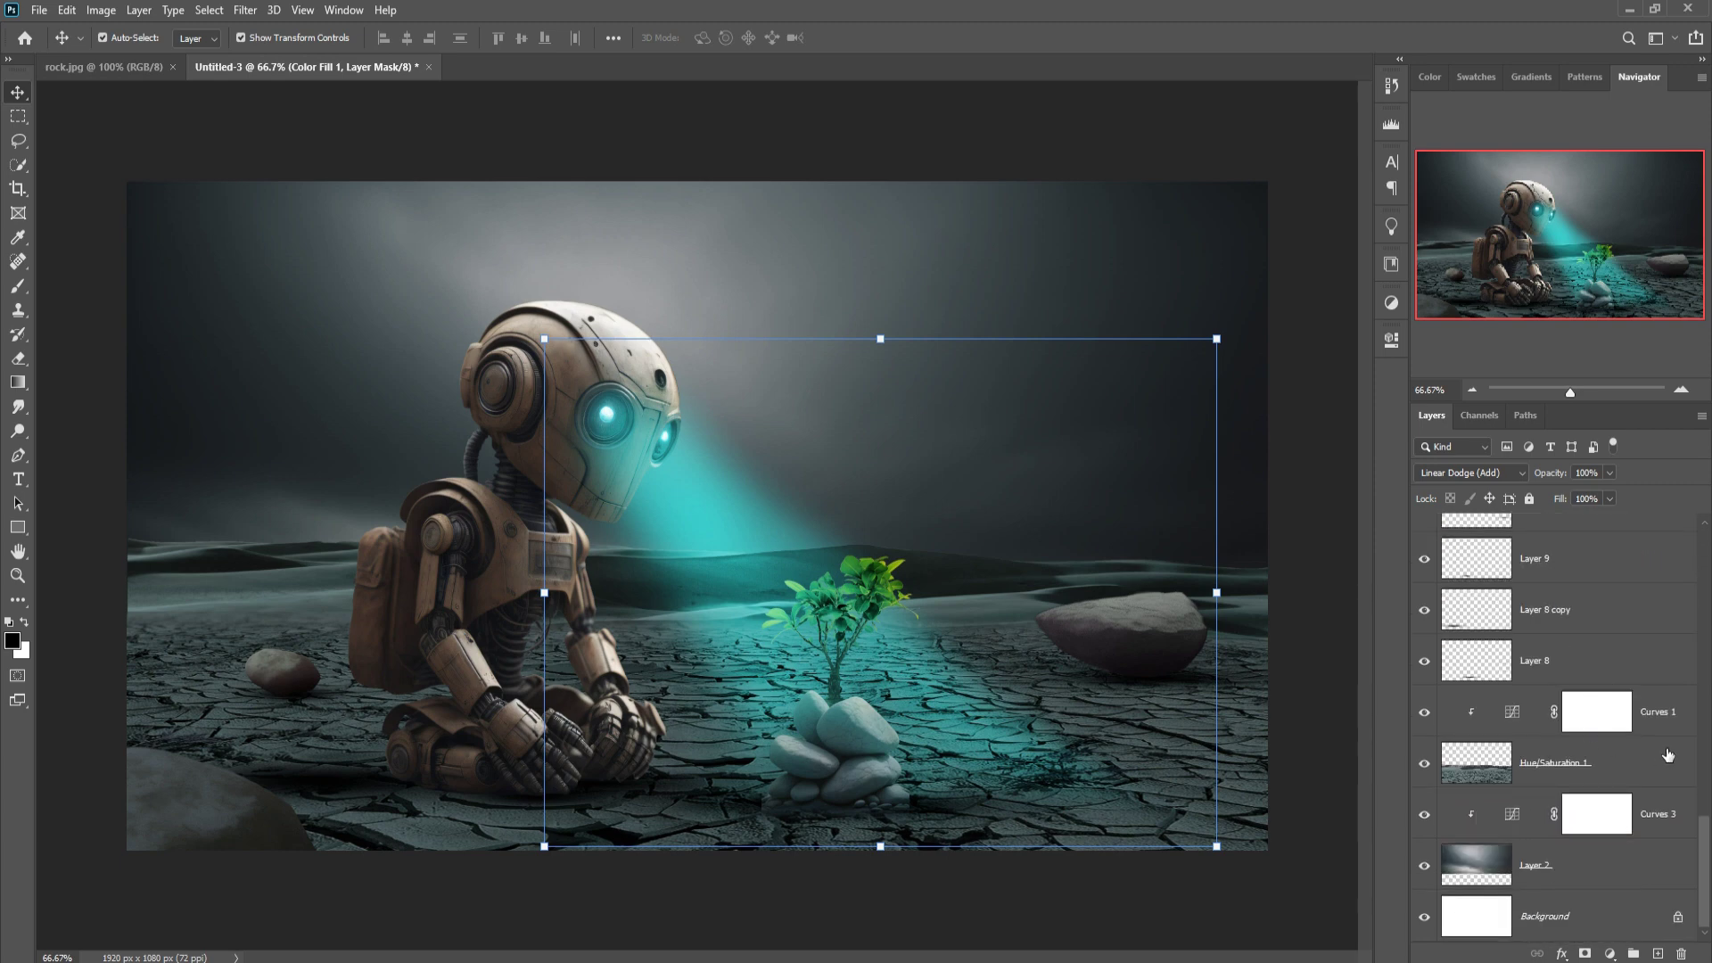
left_click(1666, 711)
left_click(1661, 952)
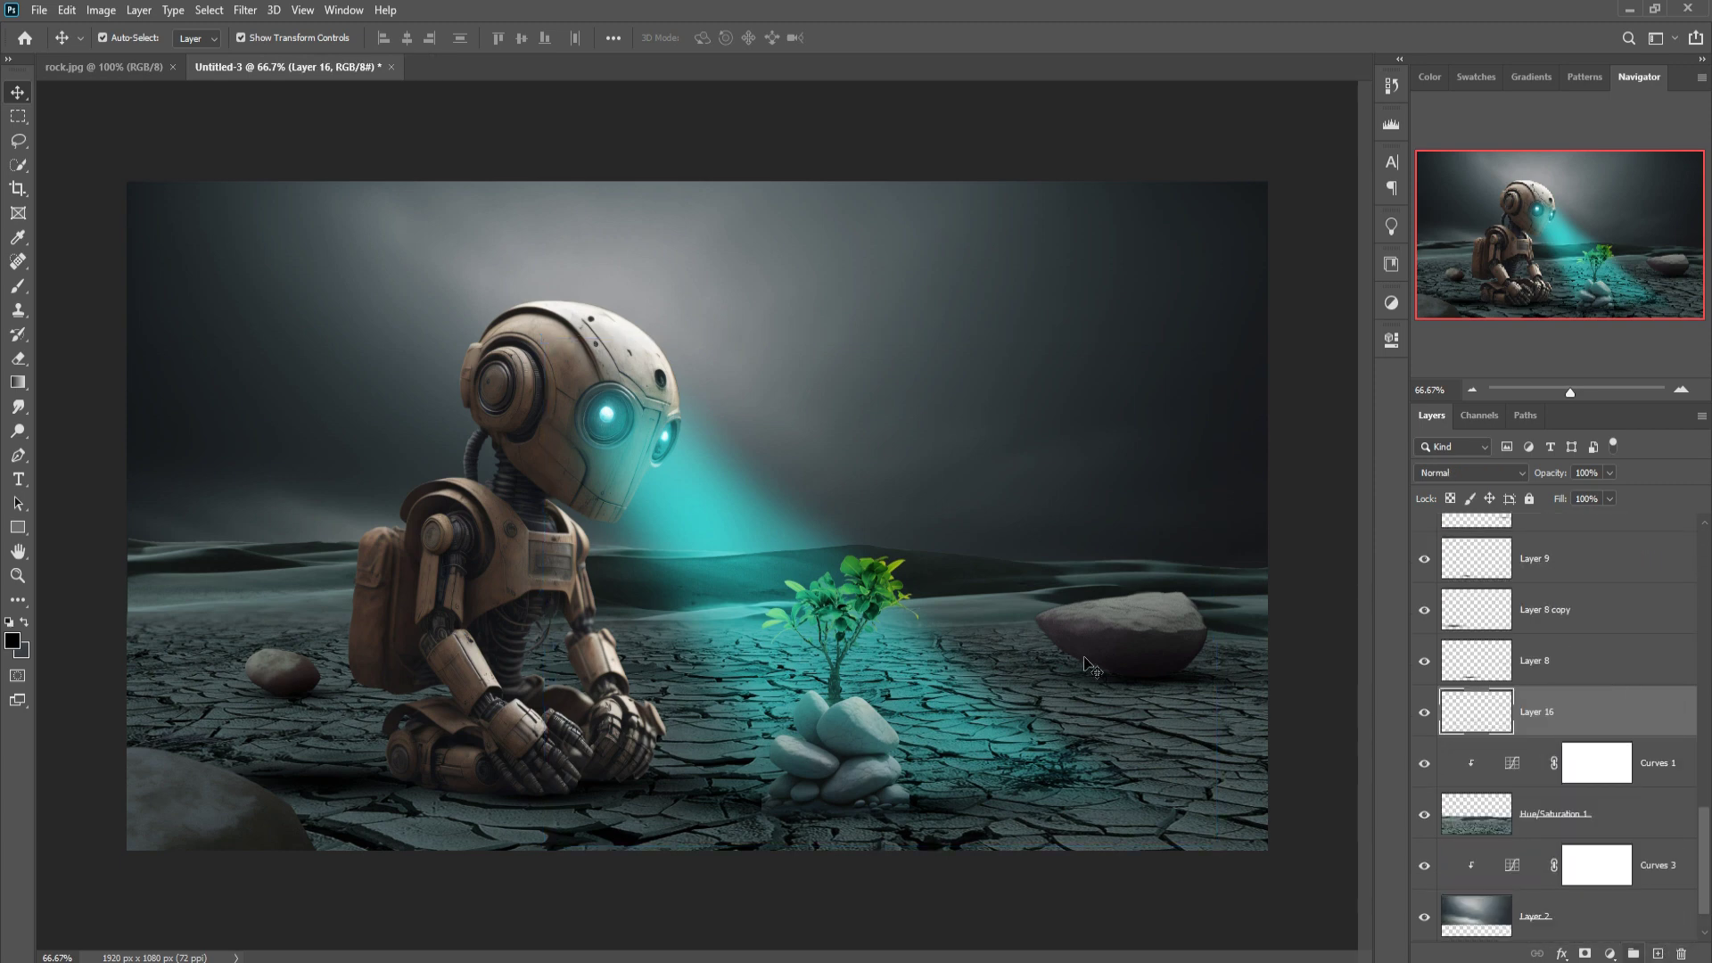
left_click(16, 287)
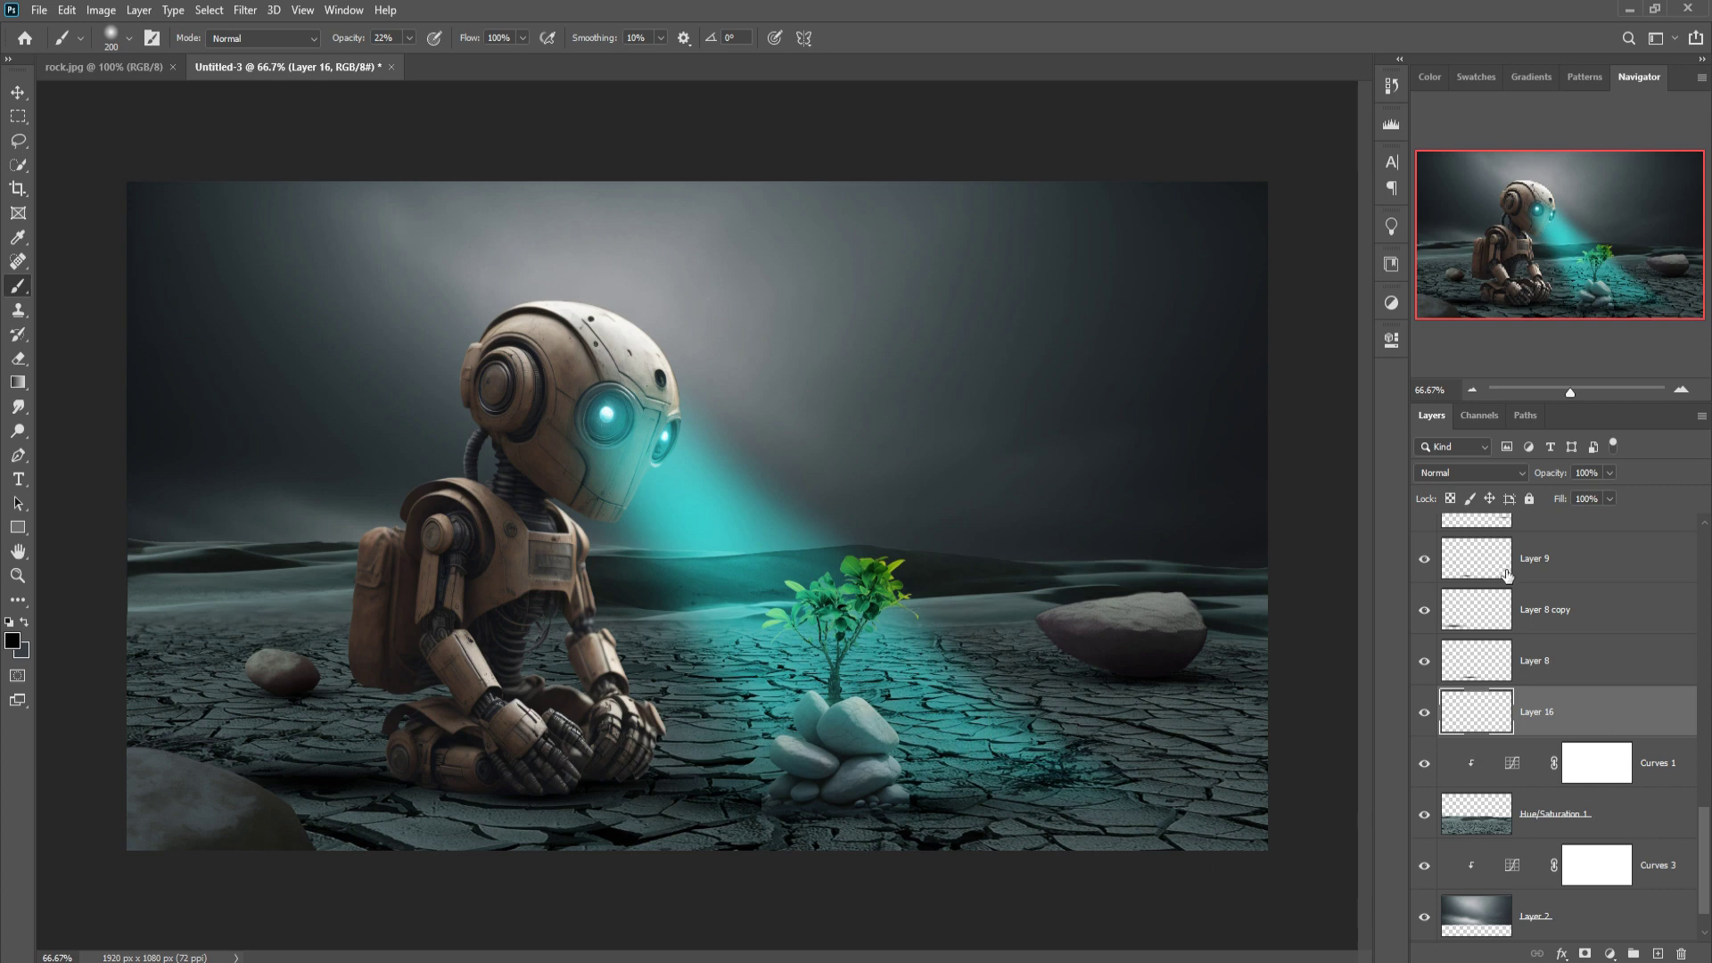
left_click(1514, 467)
left_click(1457, 697)
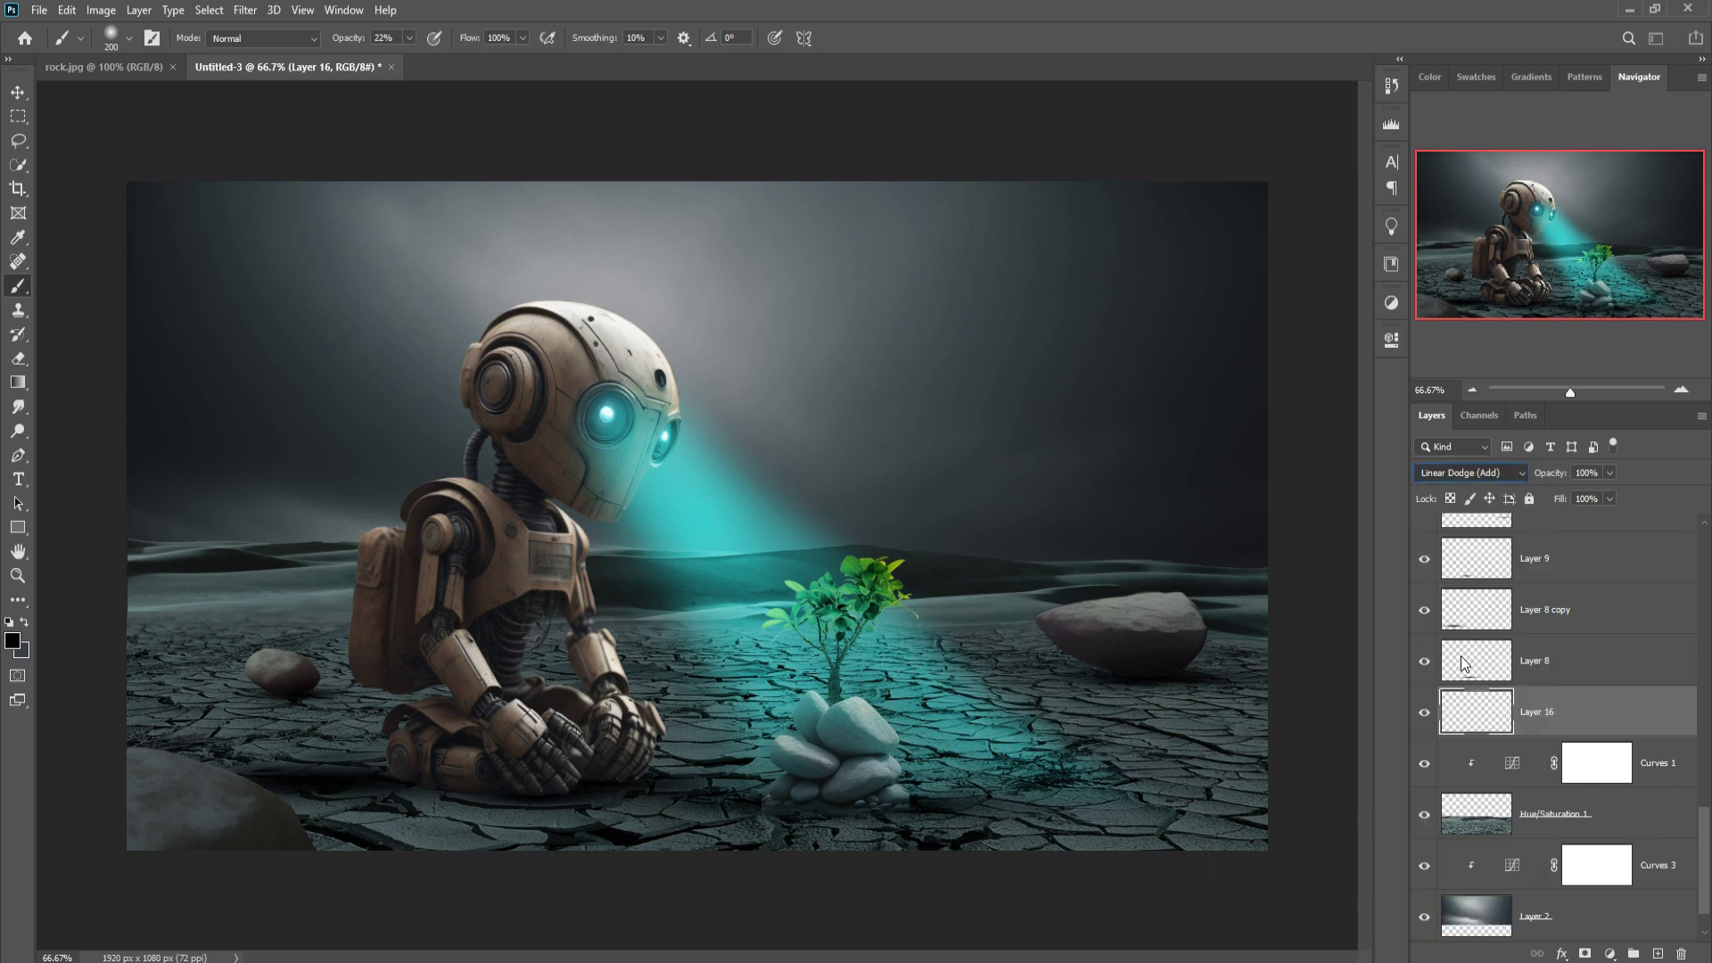
Add a Solid Color fill layer in cyan #02fcfc over the ground, directly above Curves 1.
left_click(1611, 953)
left_click(1614, 631)
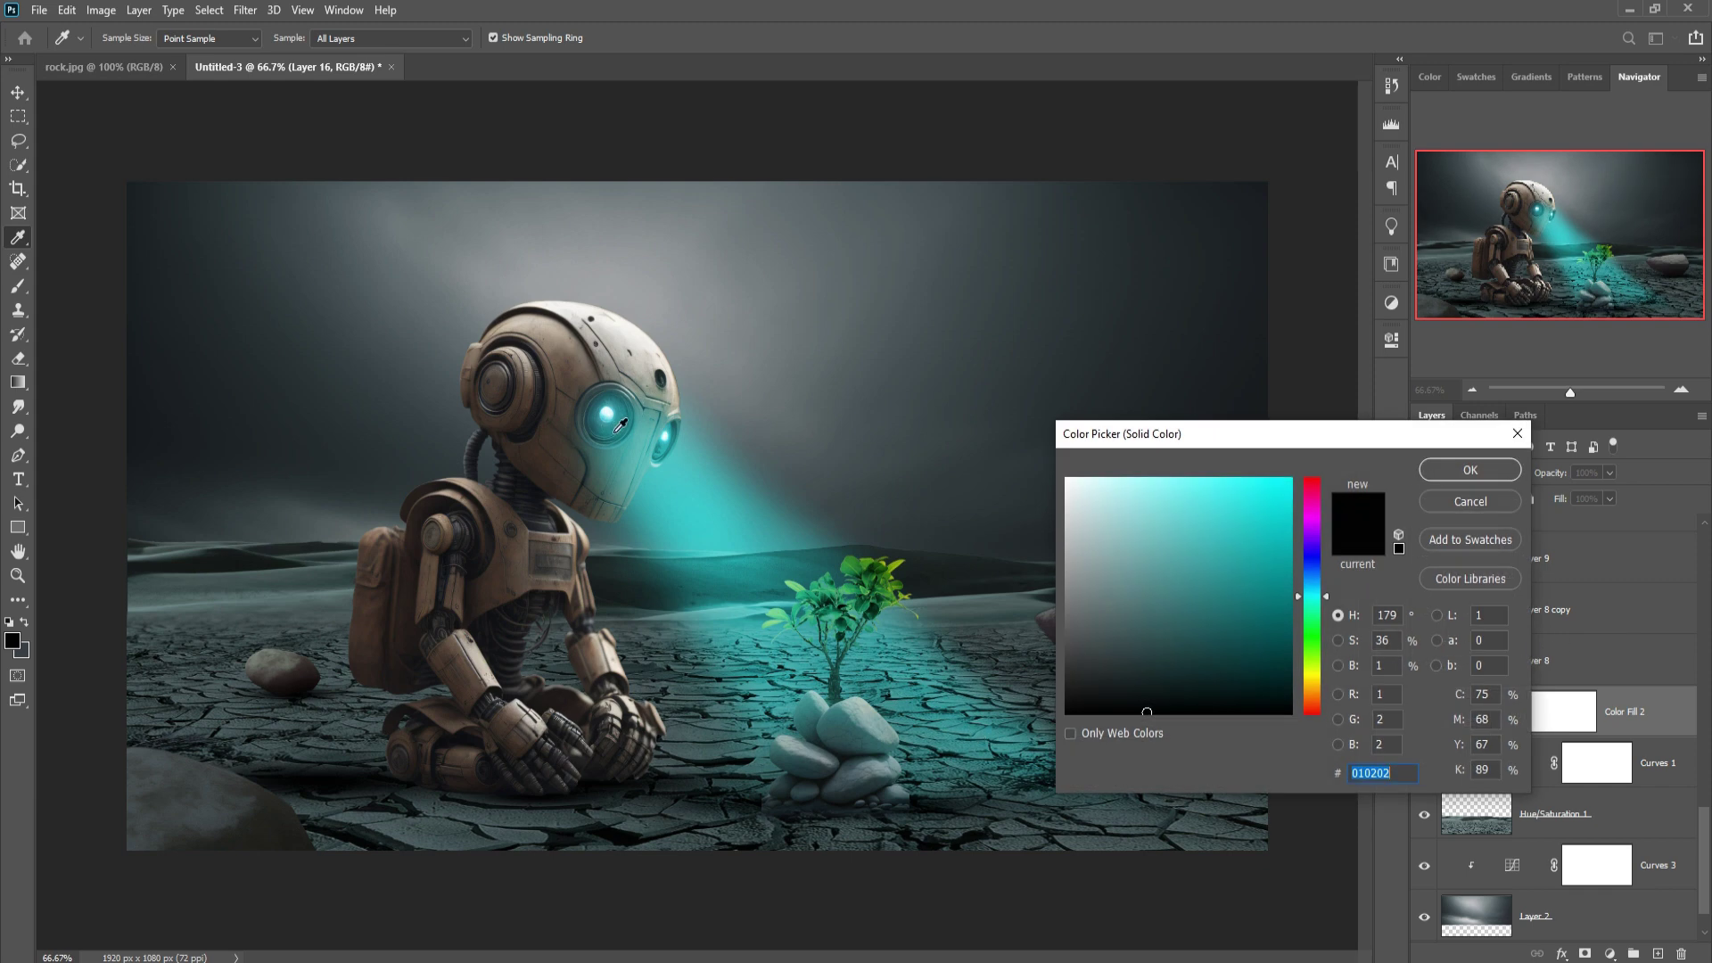
left_click(696, 507)
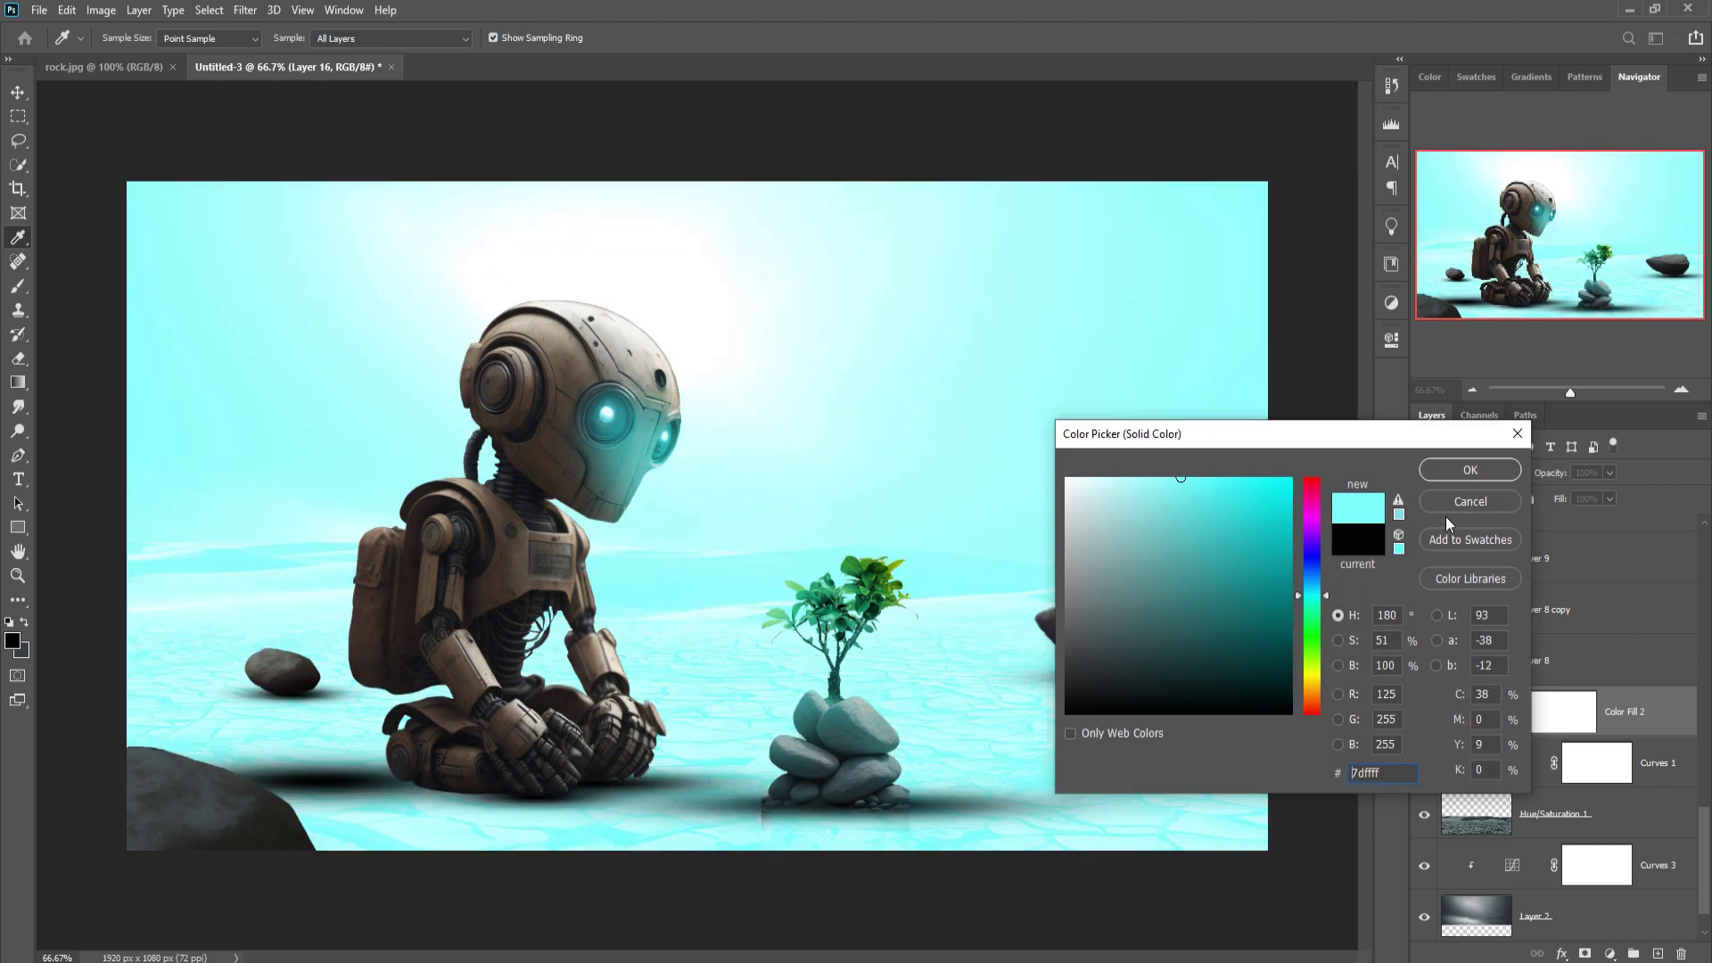
left_click(1290, 480)
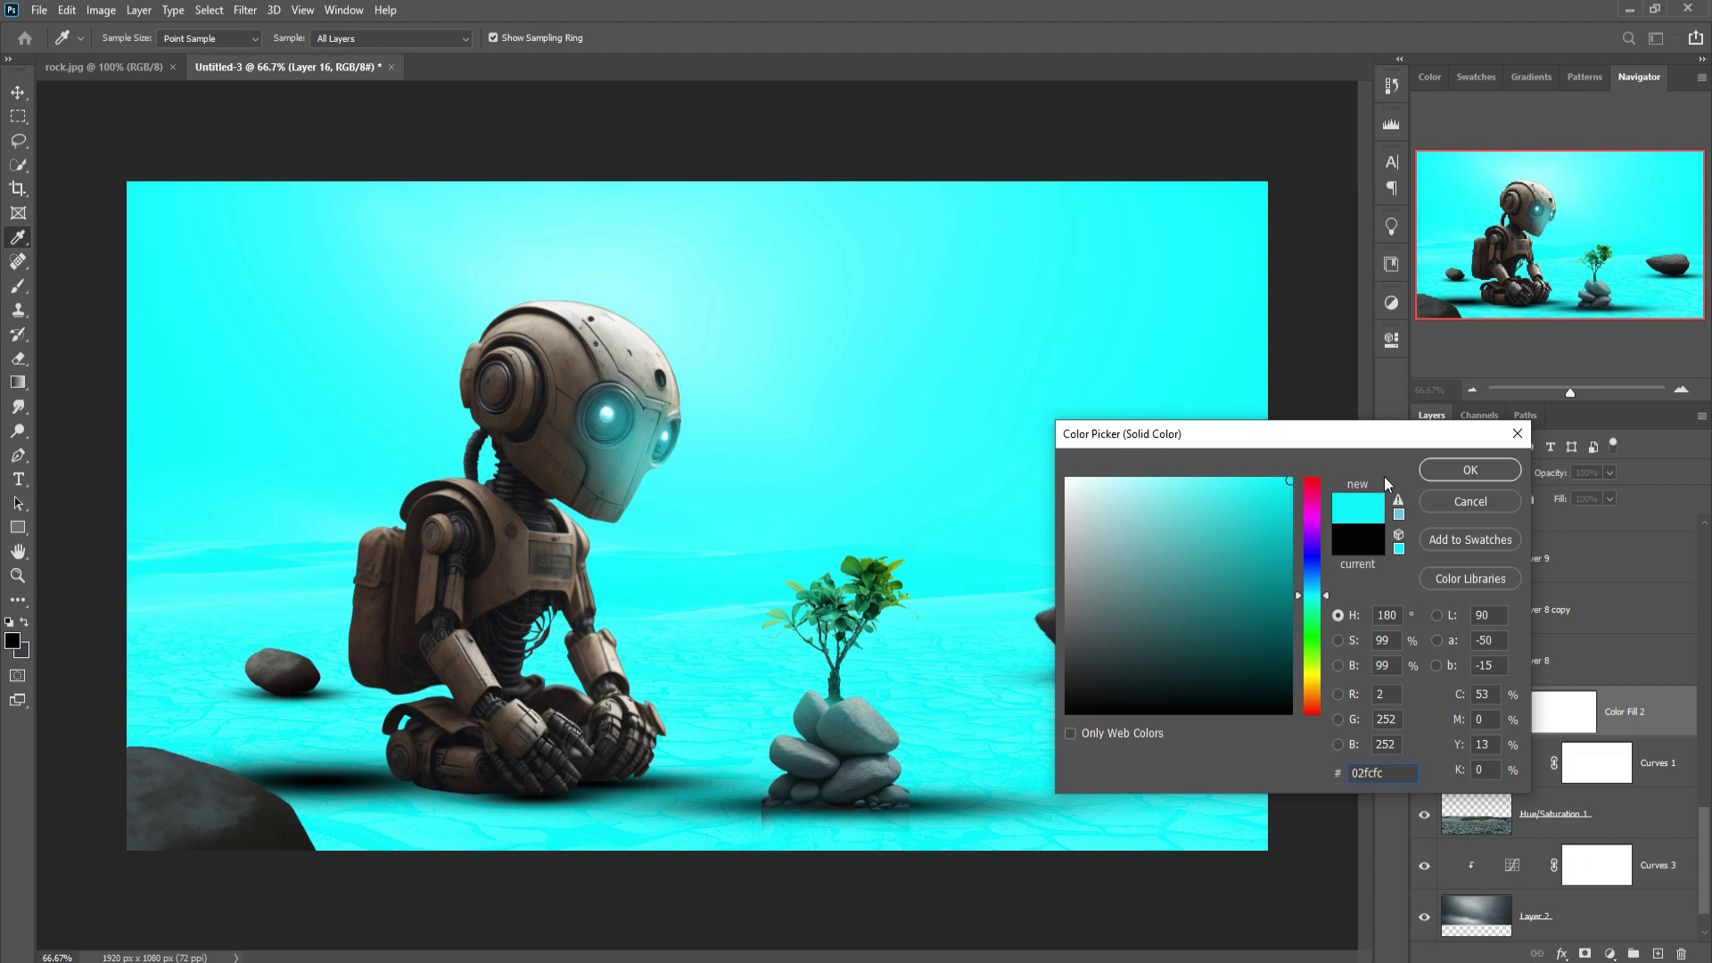
left_click(1445, 471)
In Color Fill 2's blending options, split the Underlying Layer black Blend If slider to 0 / 92.
right_click(1476, 713)
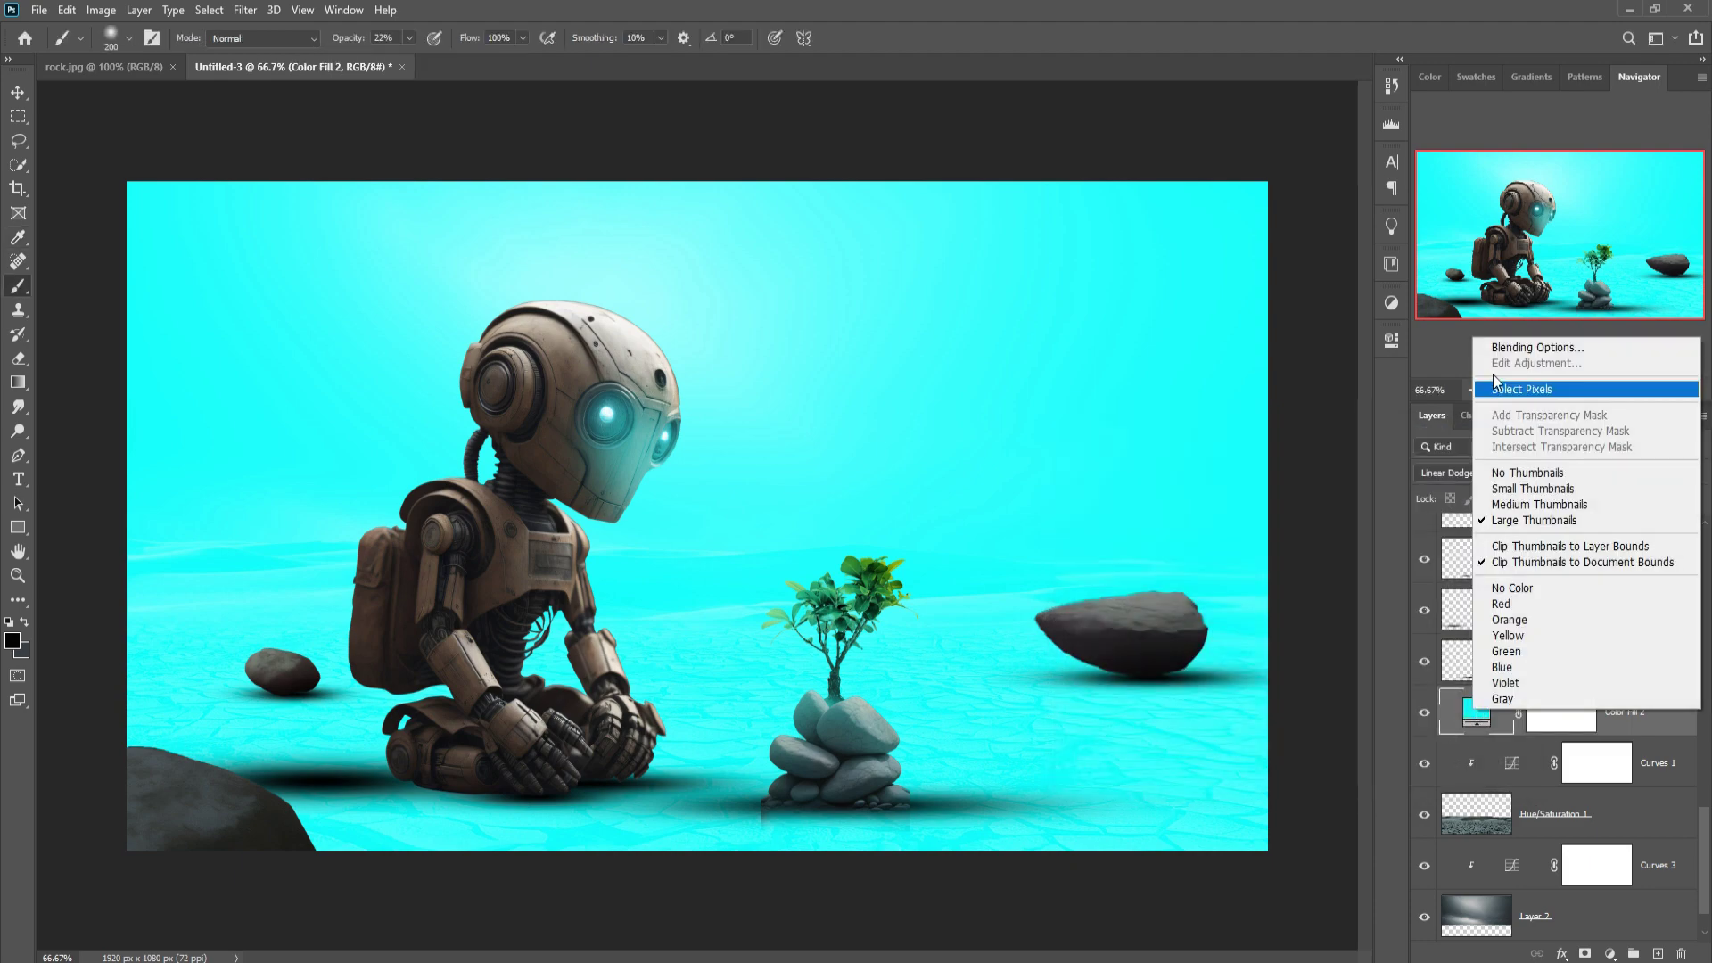
left_click(1507, 348)
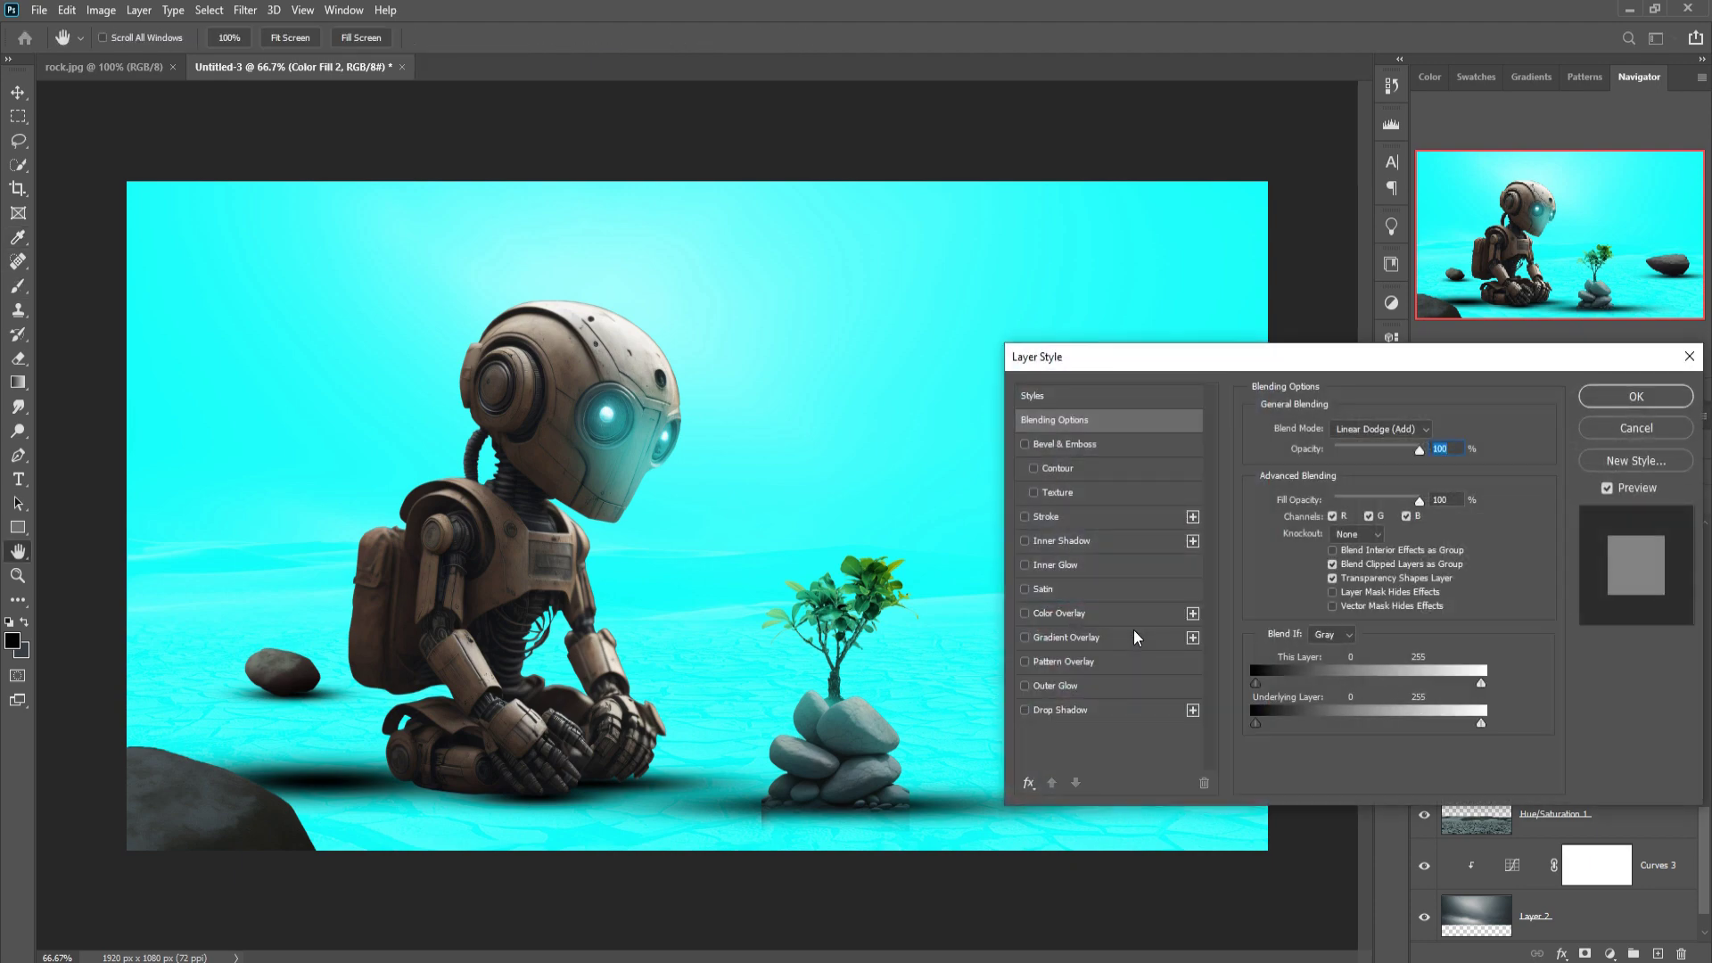
key("alt")
left_click_drag(1263, 726, 1332, 726)
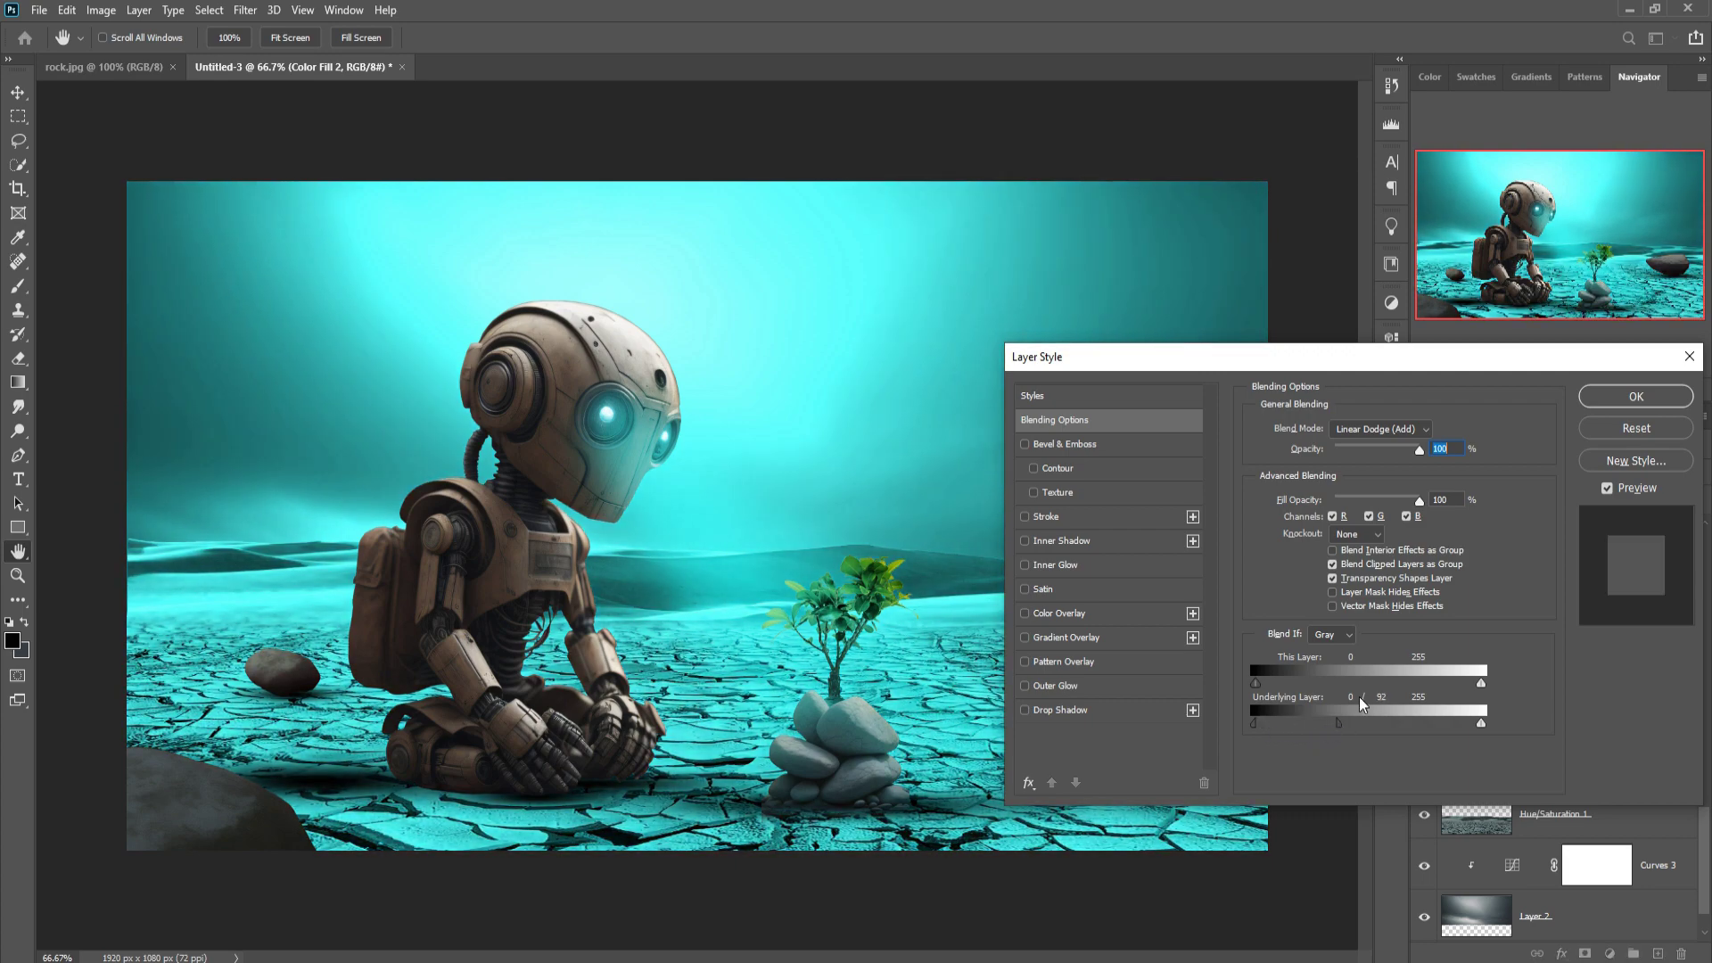
left_click(1623, 396)
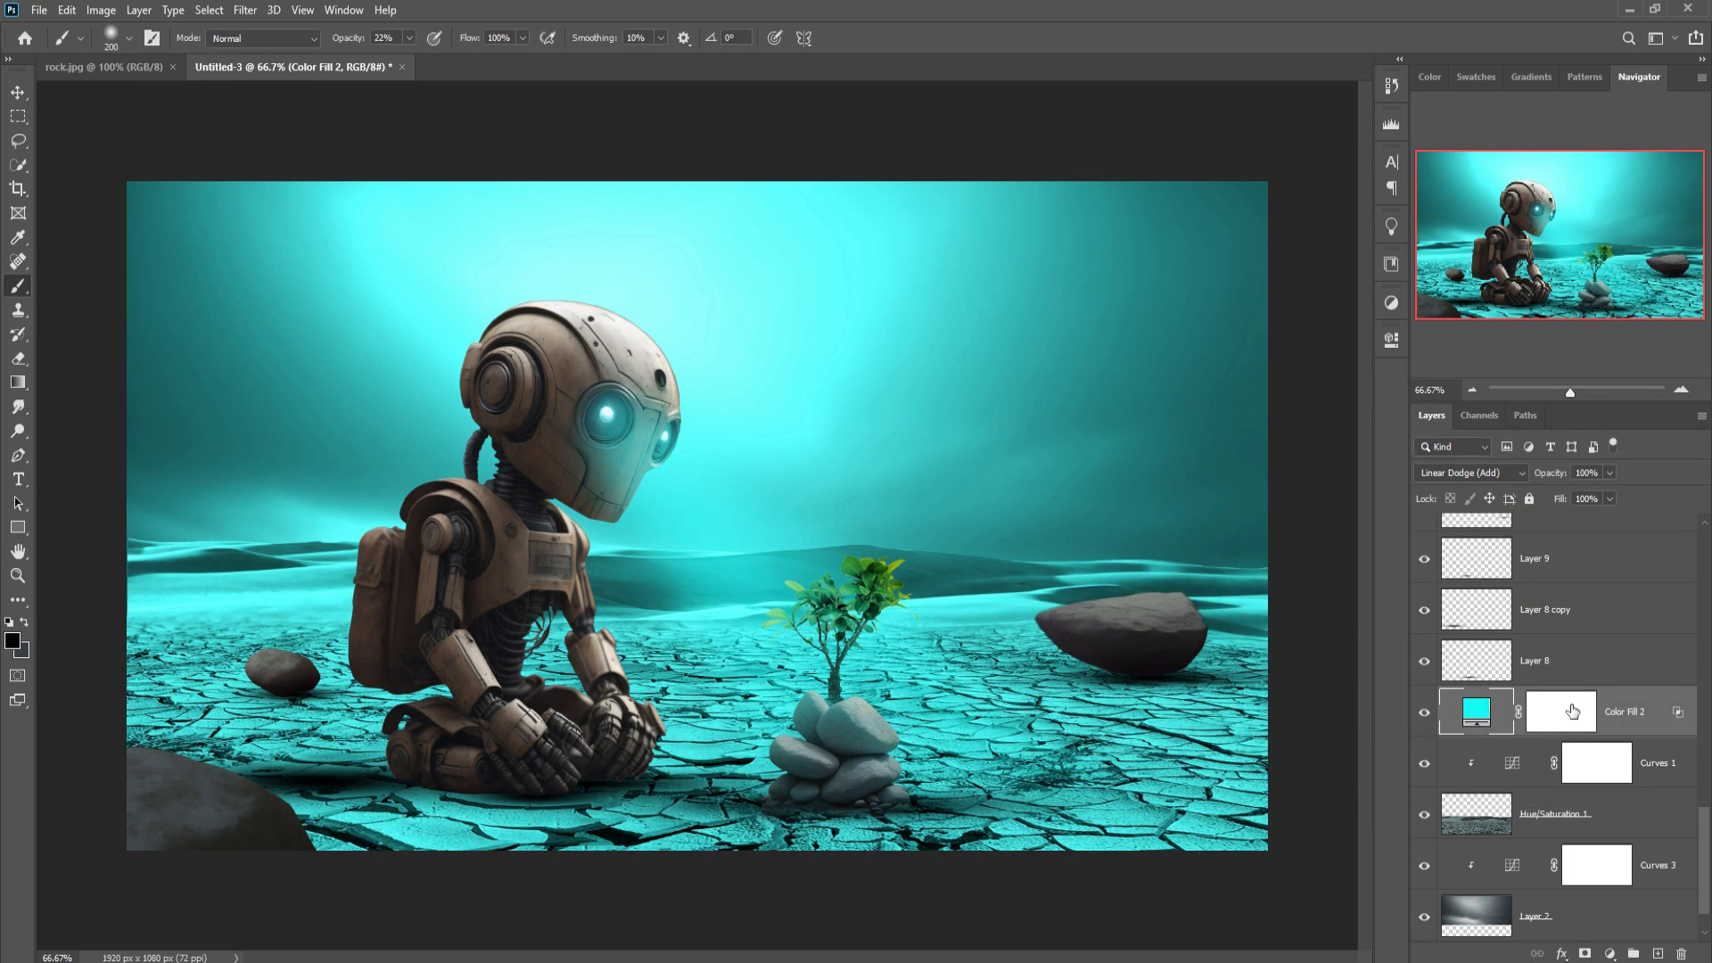
Clip Color Fill 2 to the ground layer and invert its mask to black.
right_click(1670, 700)
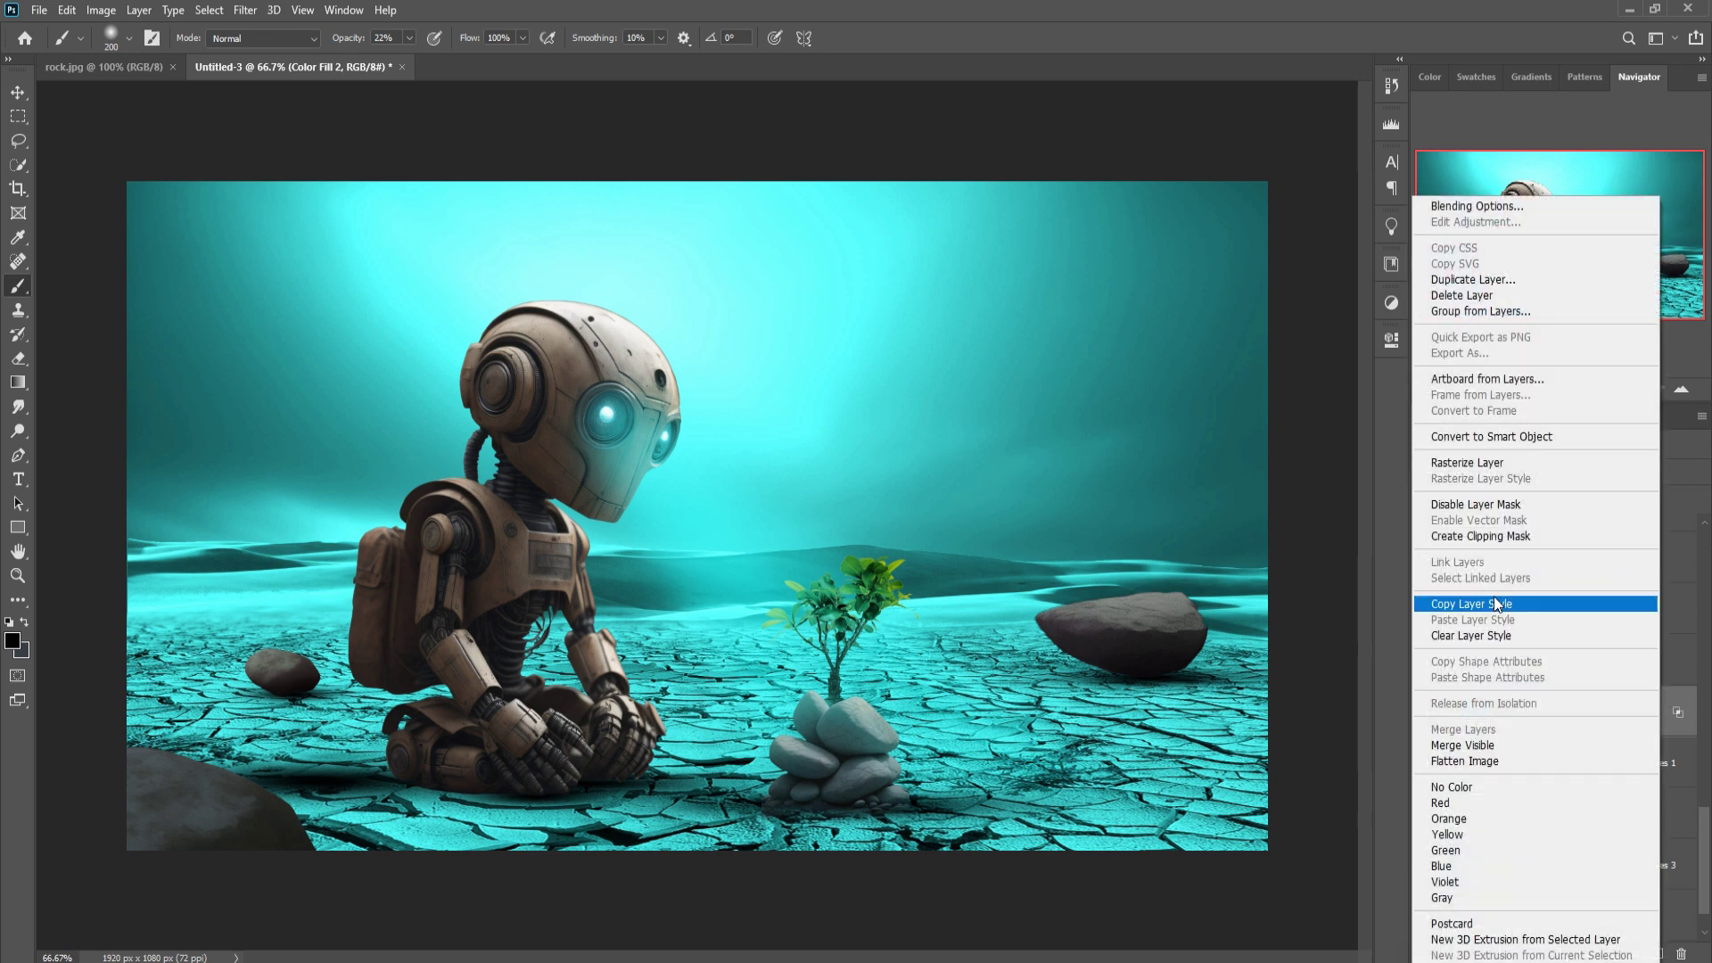
left_click(1478, 536)
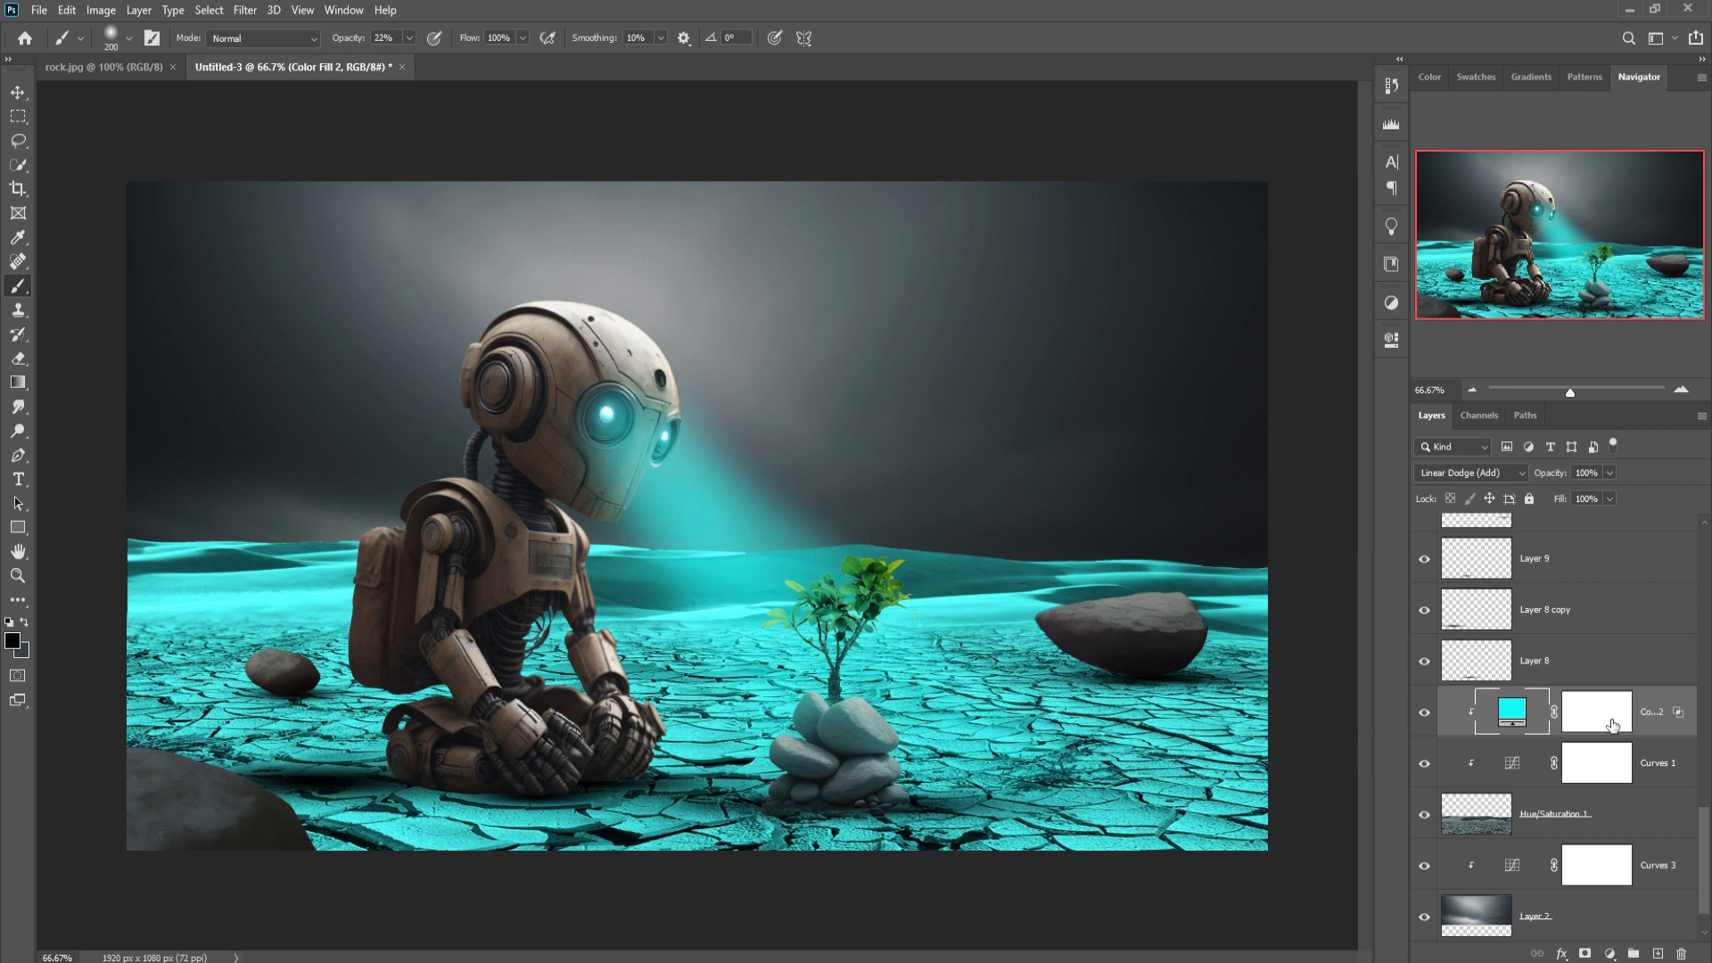
left_click(1613, 725)
key("ctrl+i")
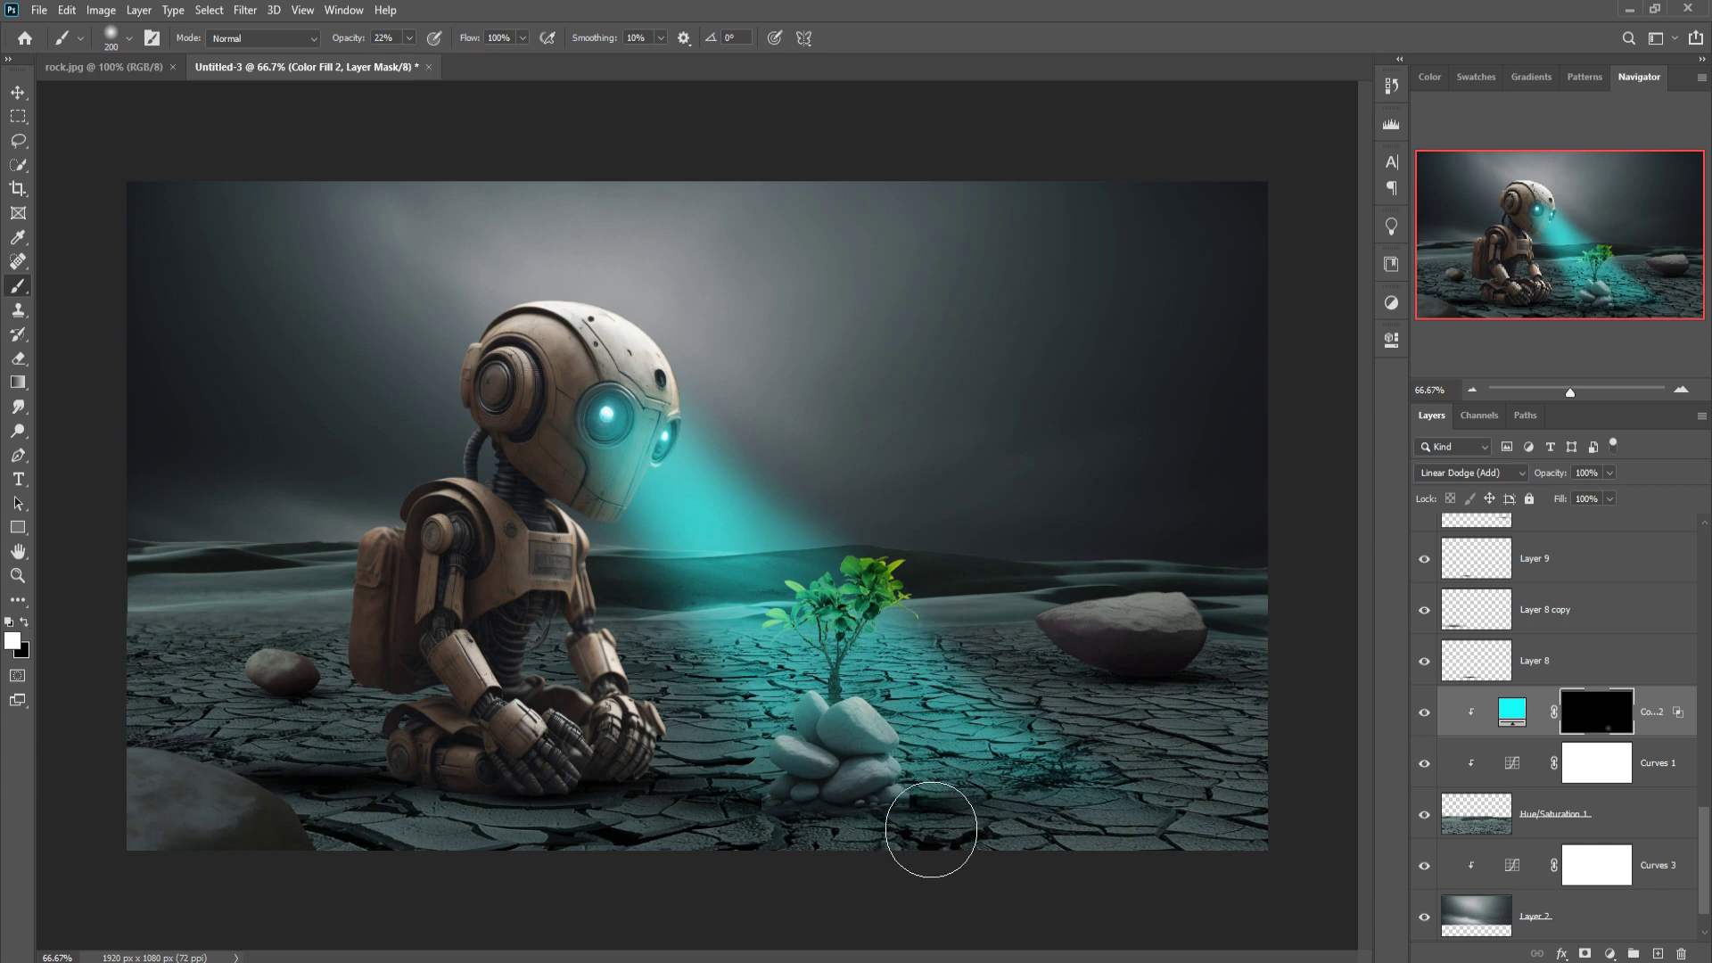
Dab white at 100% opacity on the mask beside the rock pile, then transform it into a strip about 469% wide and 43% high.
key("0")
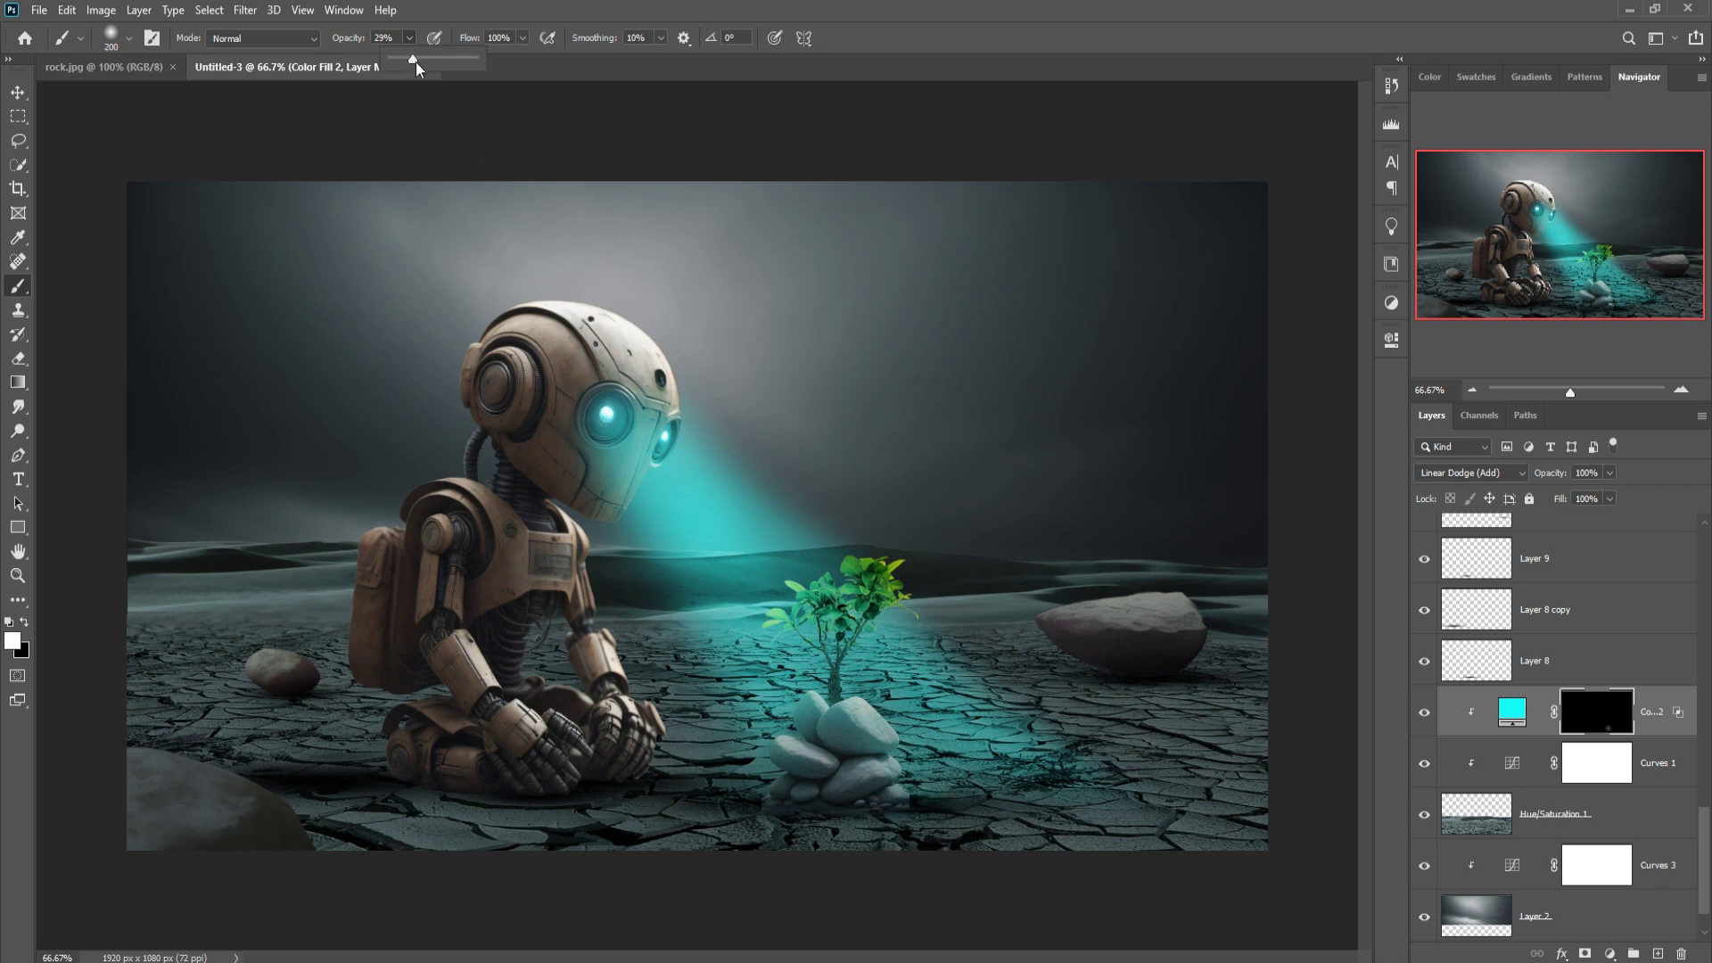
left_click(928, 832)
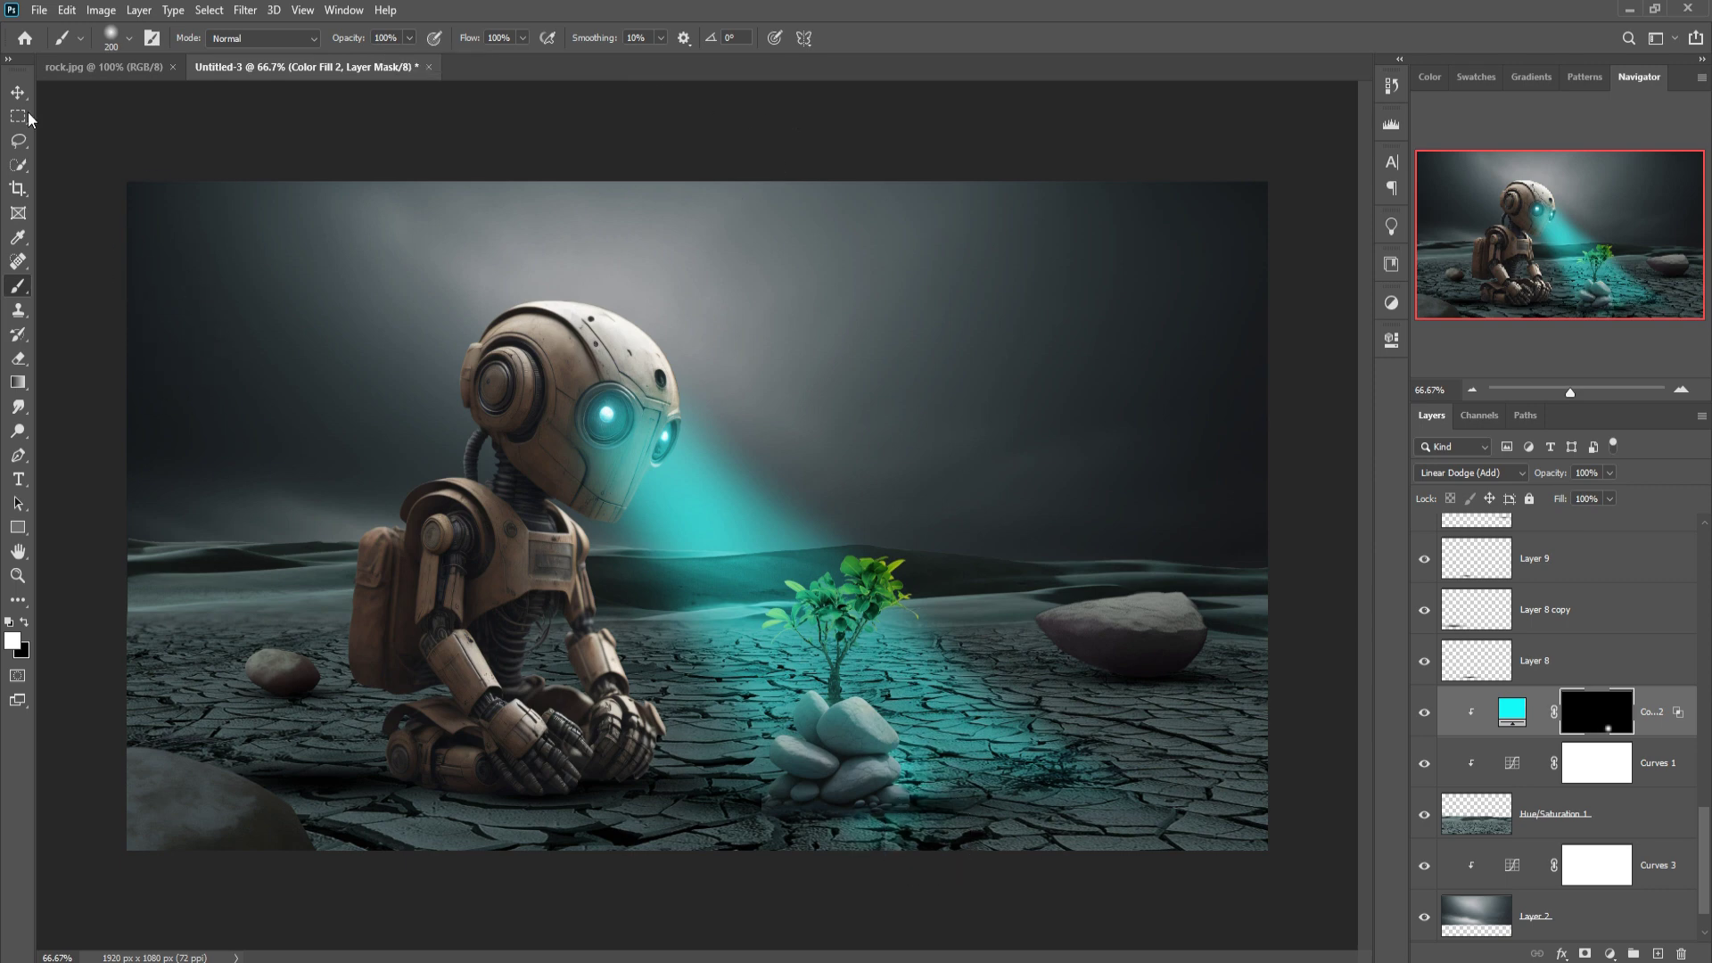
key("v")
left_click_drag(992, 780, 1200, 776)
mouse_move(1006, 752)
left_mouse_down()
mouse_move(1012, 813)
mouse_move(1008, 770)
left_mouse_up()
left_click_drag(786, 810, 515, 826)
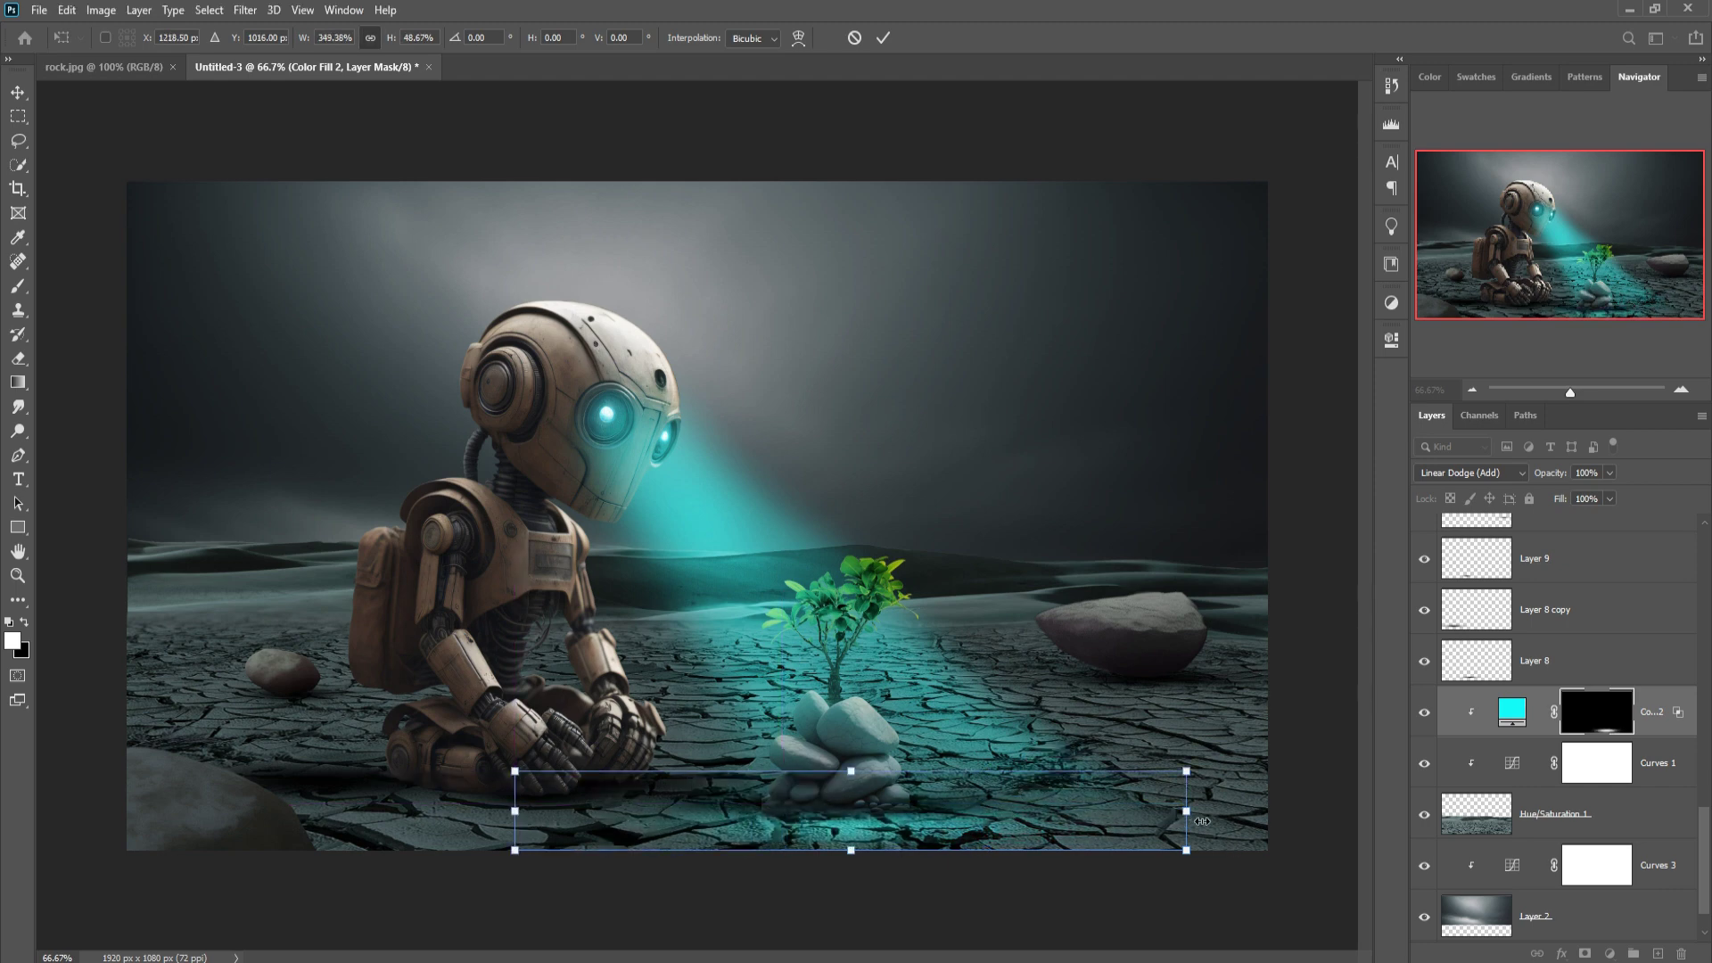
left_click_drag(1202, 821, 1395, 820)
left_click_drag(1026, 822, 1026, 808)
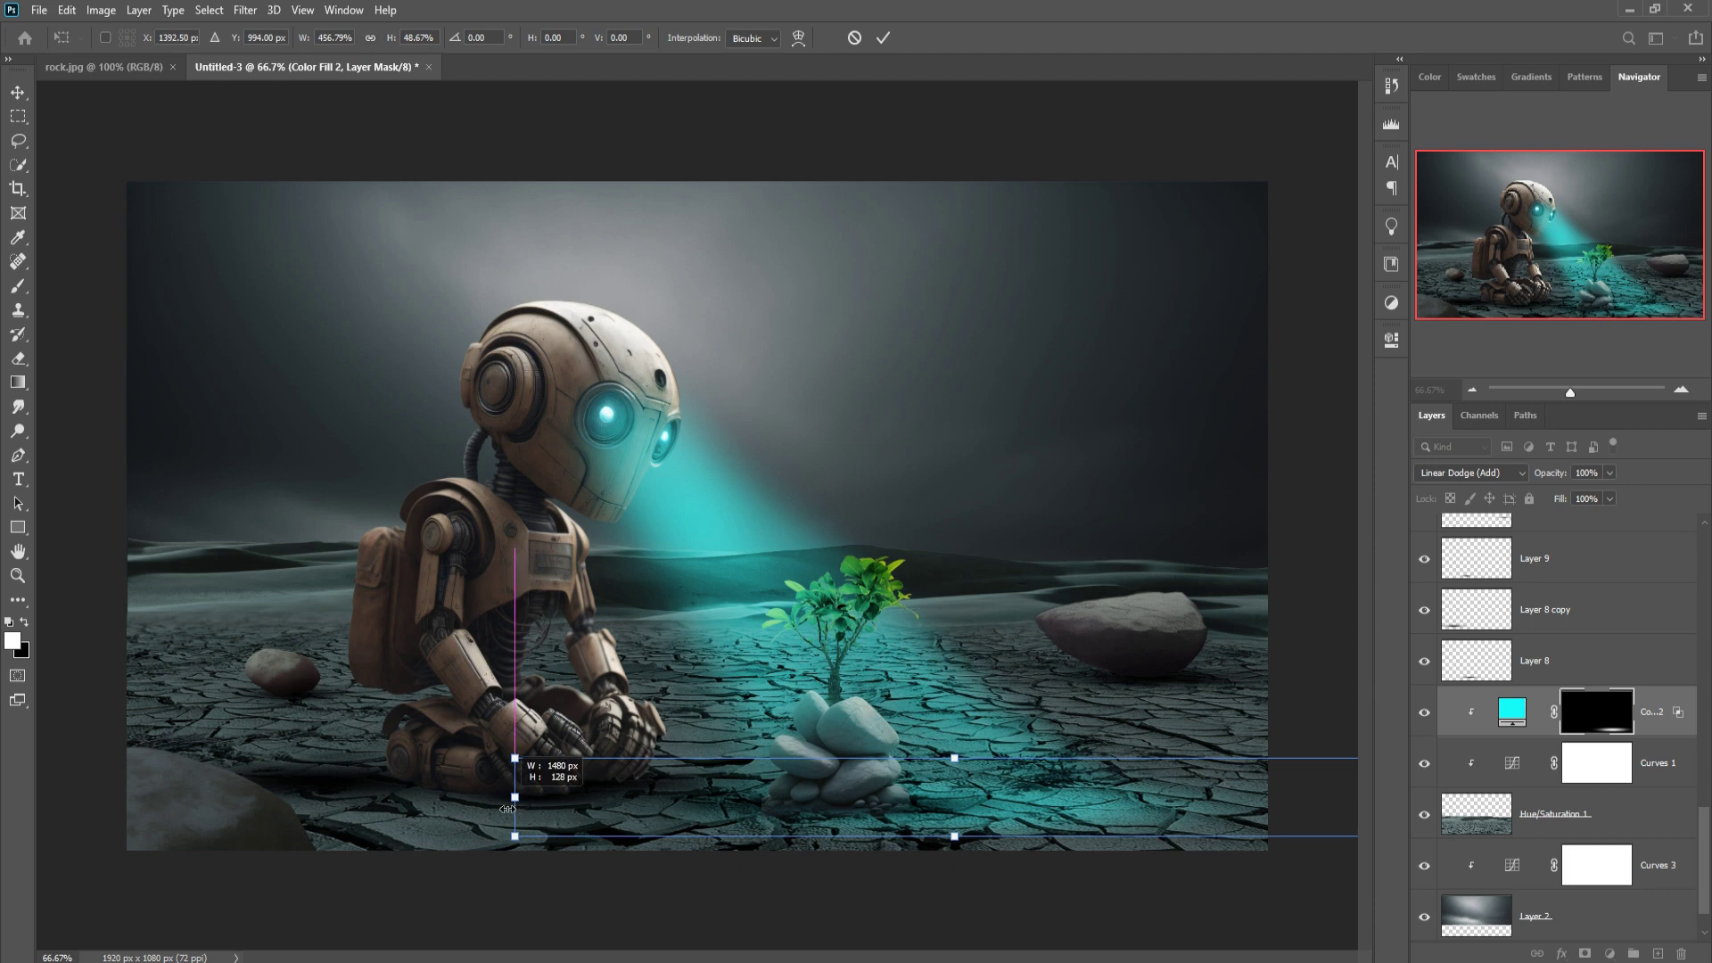
left_click_drag(516, 809, 490, 809)
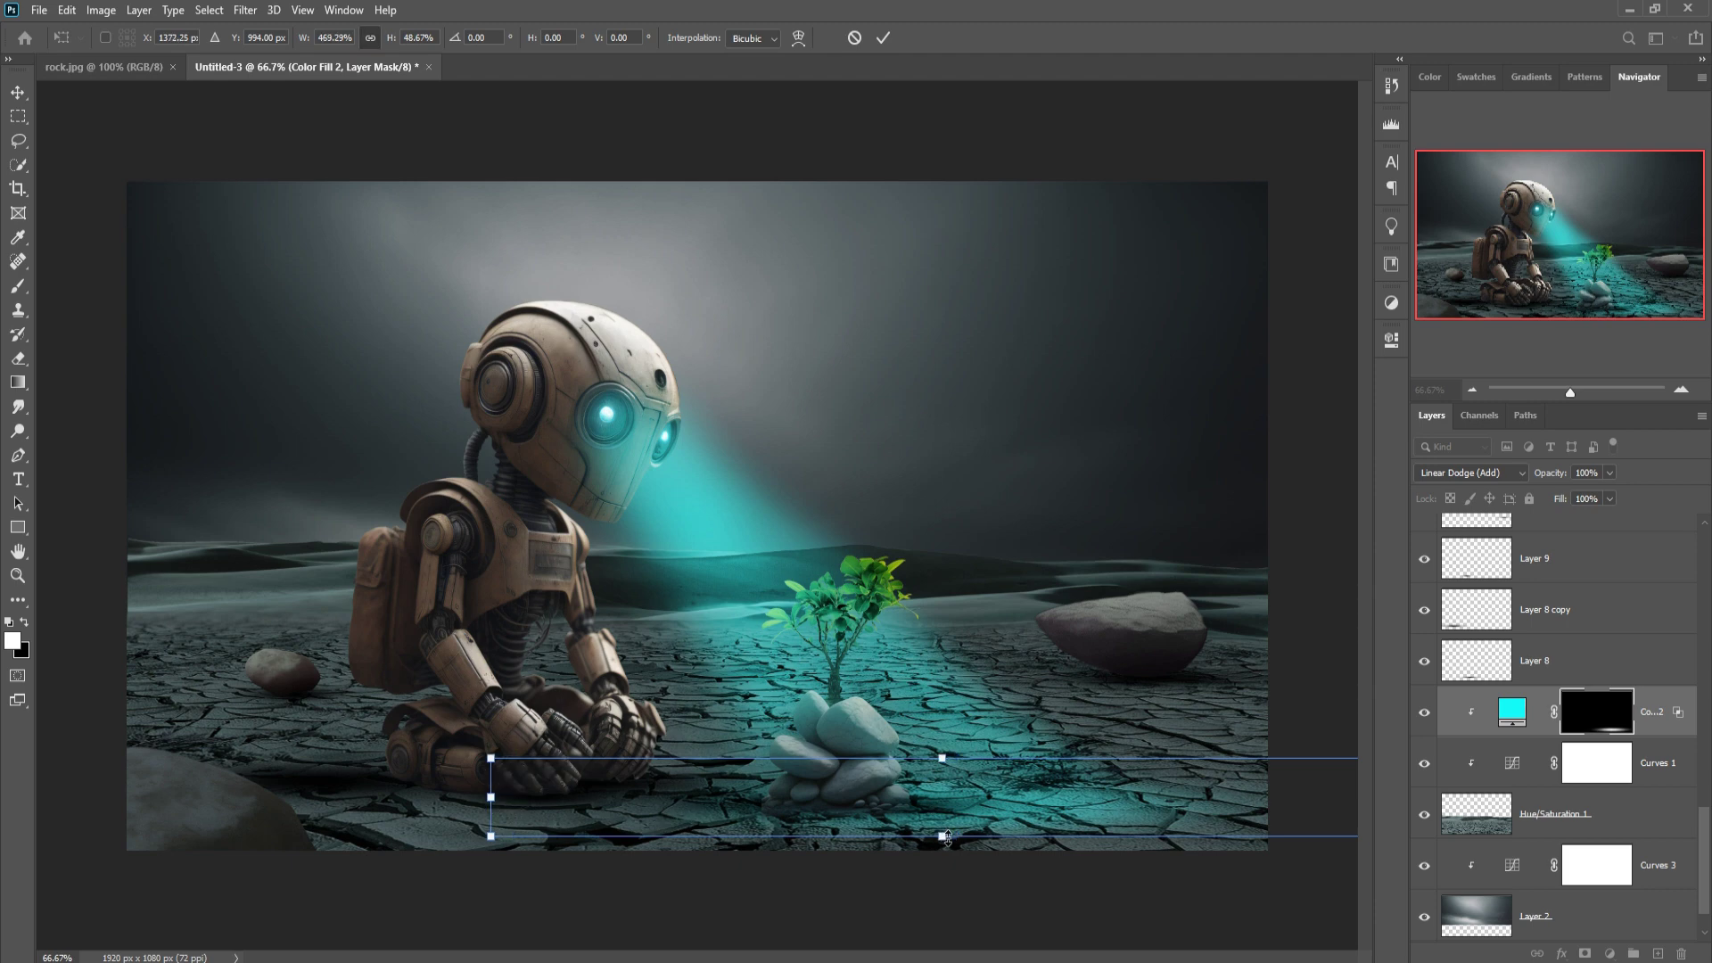
left_click_drag(946, 837, 942, 829)
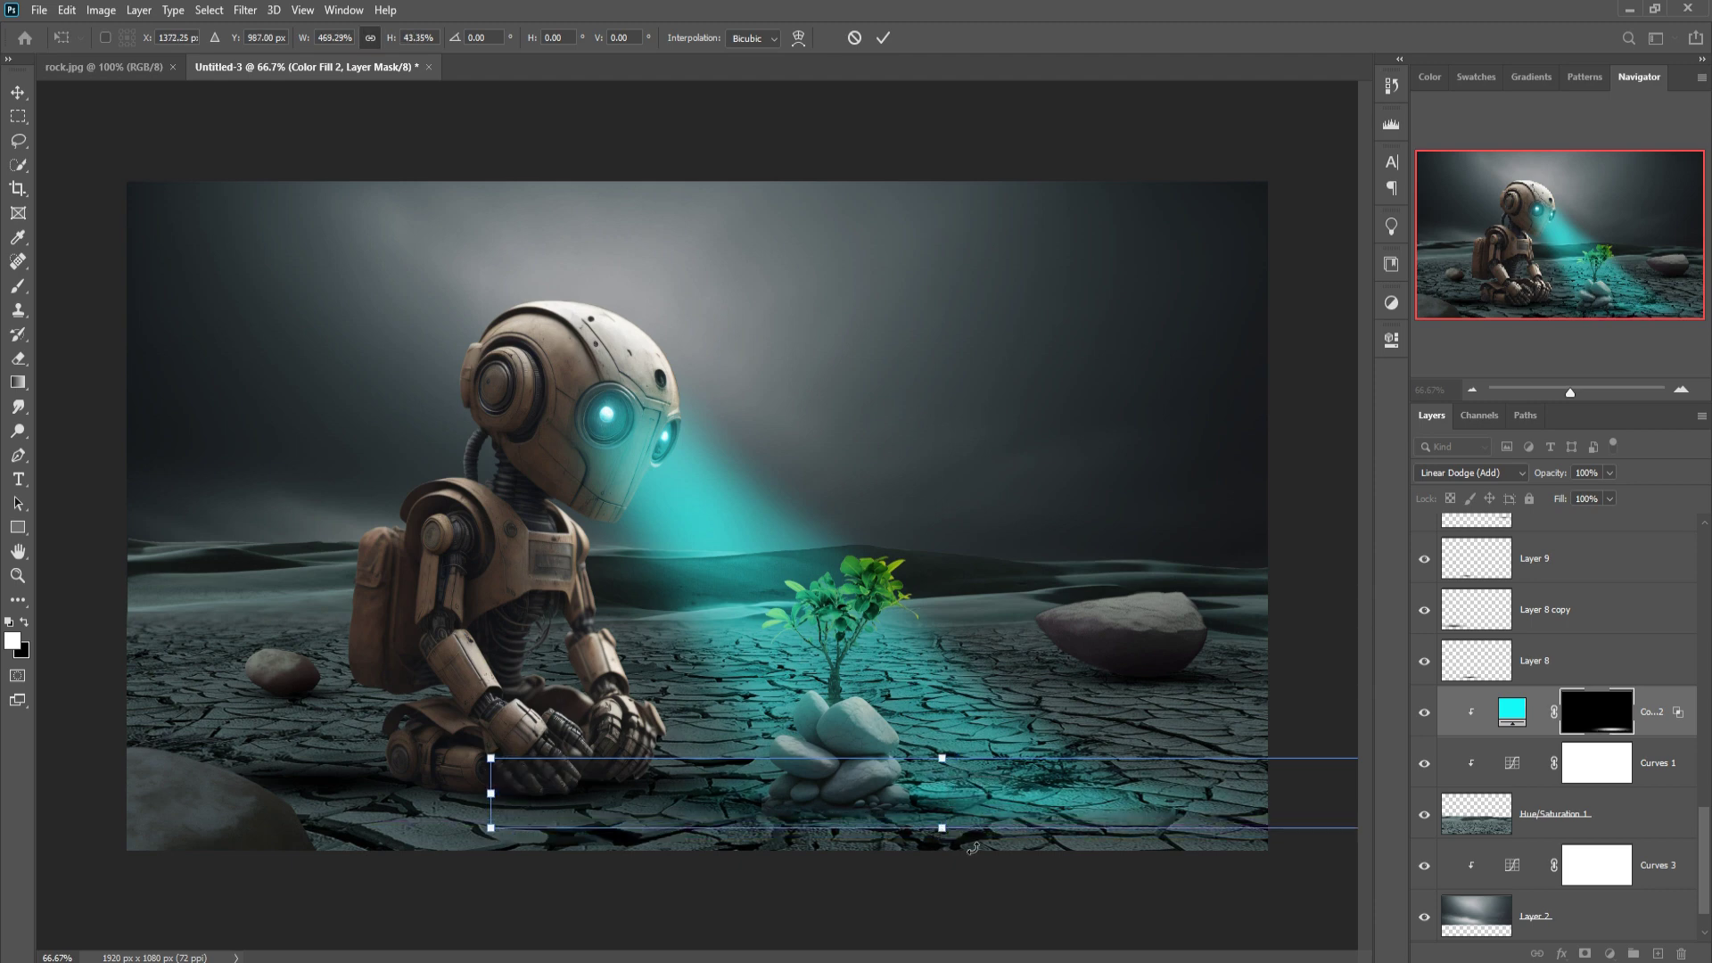
left_click(881, 39)
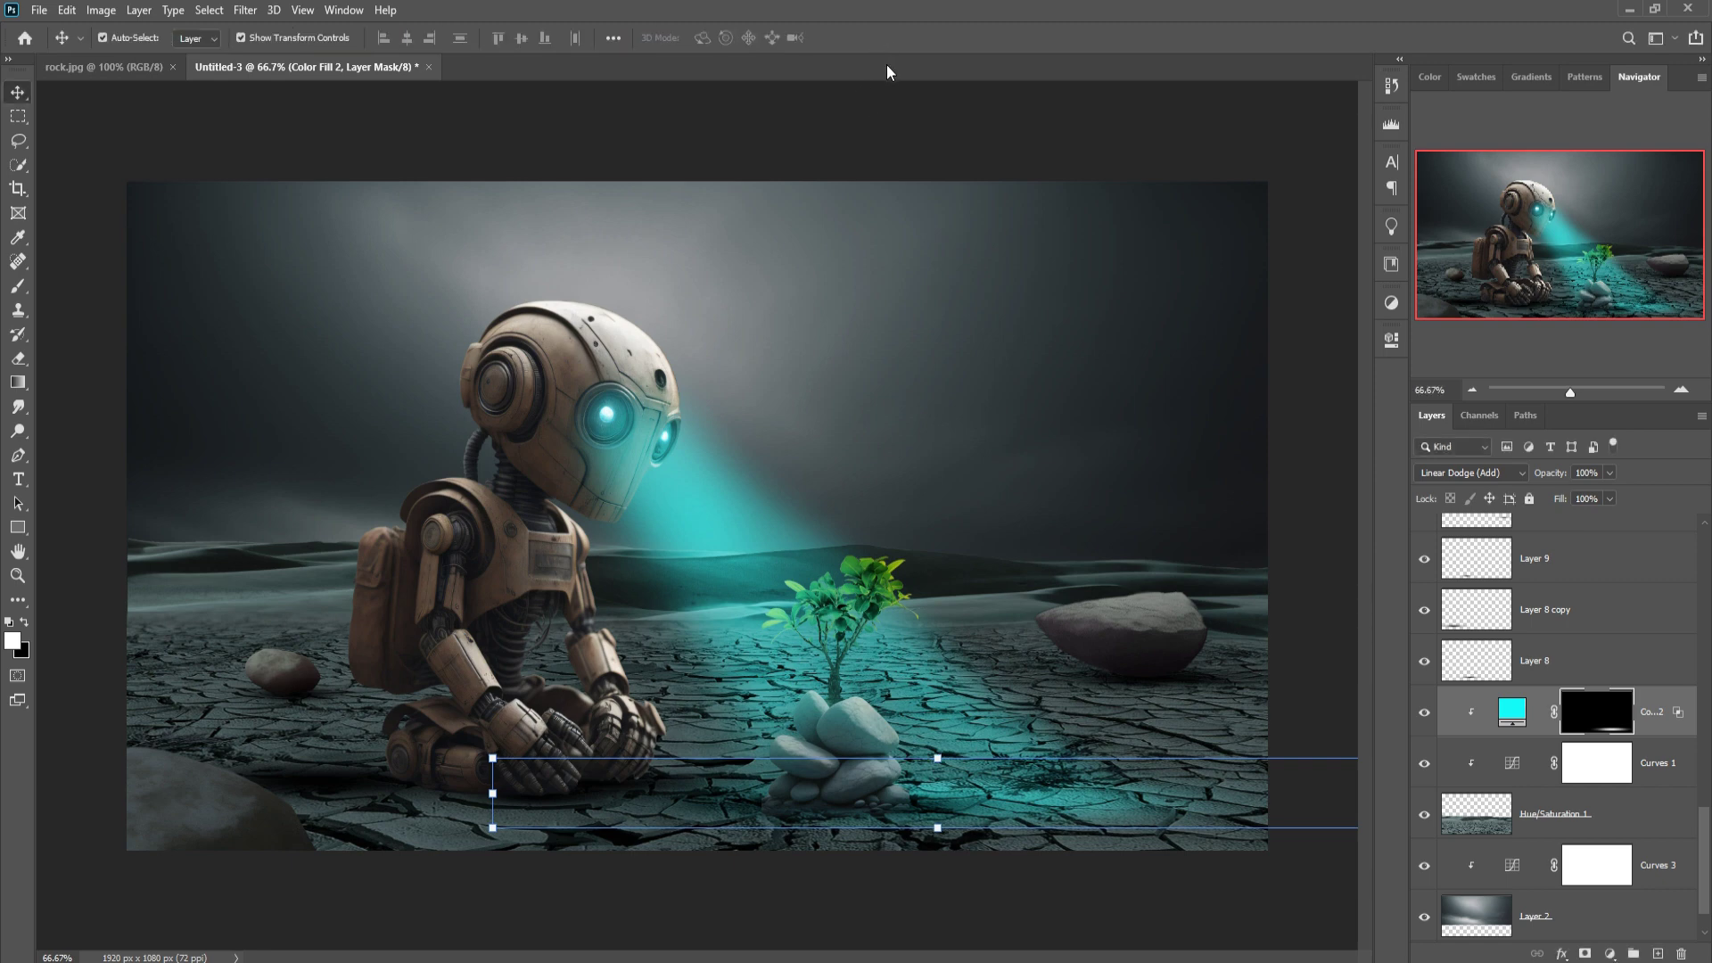
Duplicate the clipped Color Fill 2 layer to intensify the cyan glow on the ground.
right_click(1660, 702)
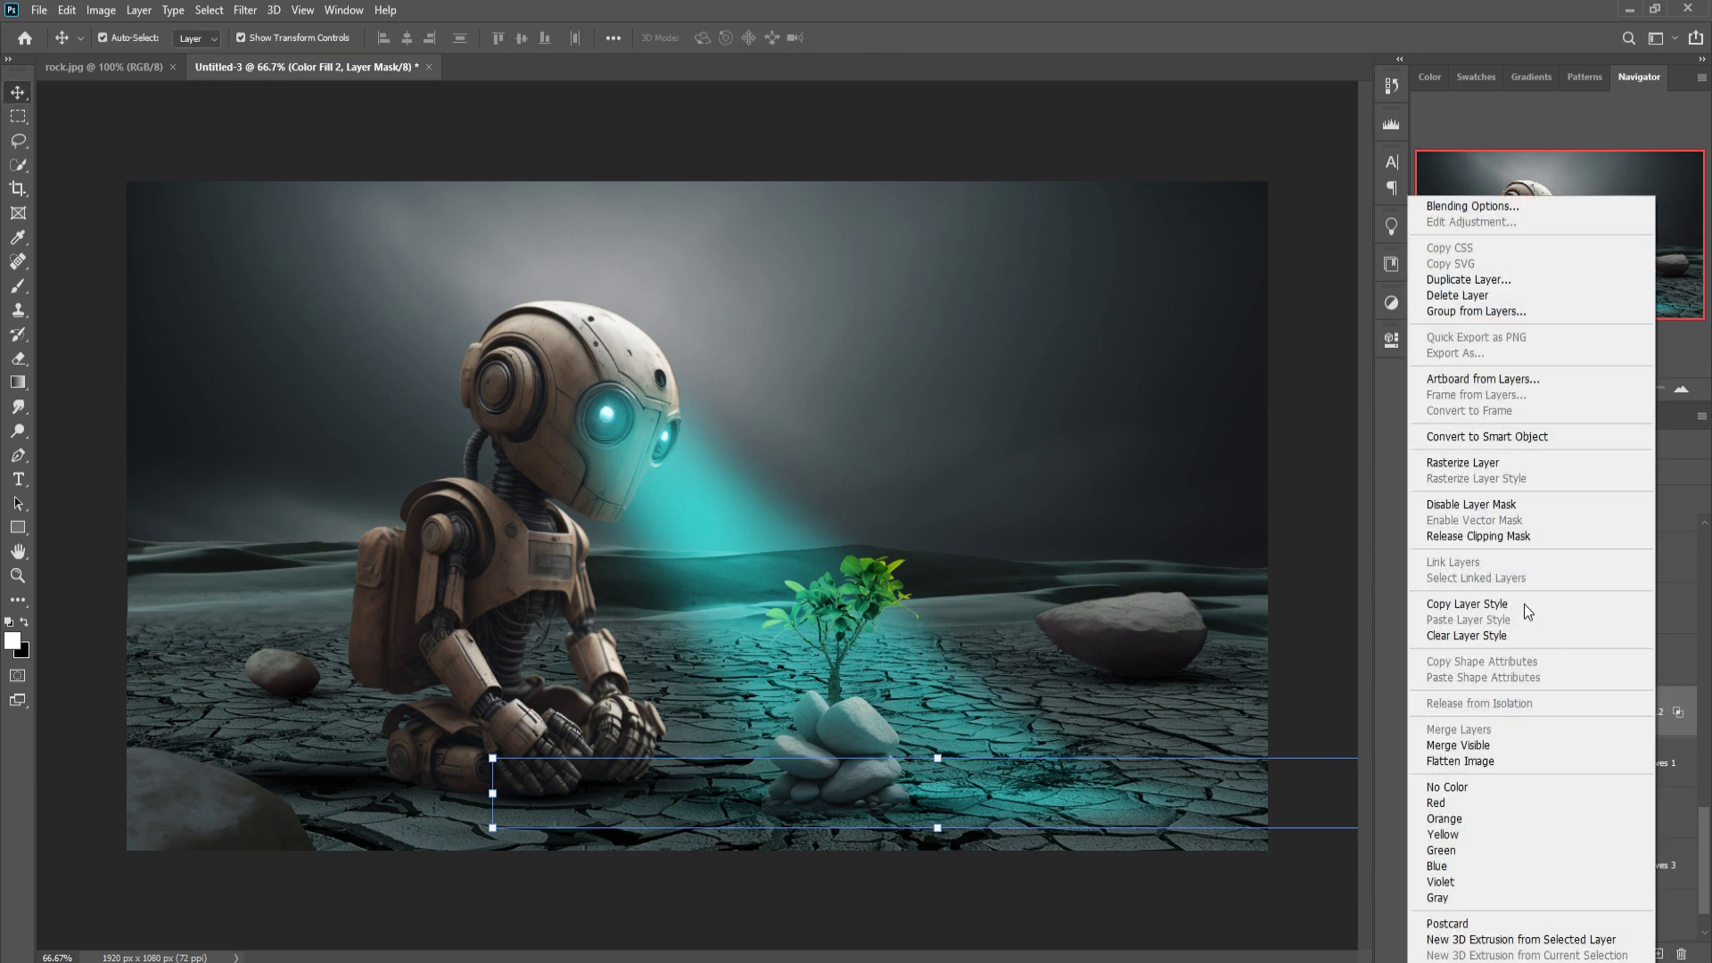
left_click(1463, 298)
left_click(1002, 273)
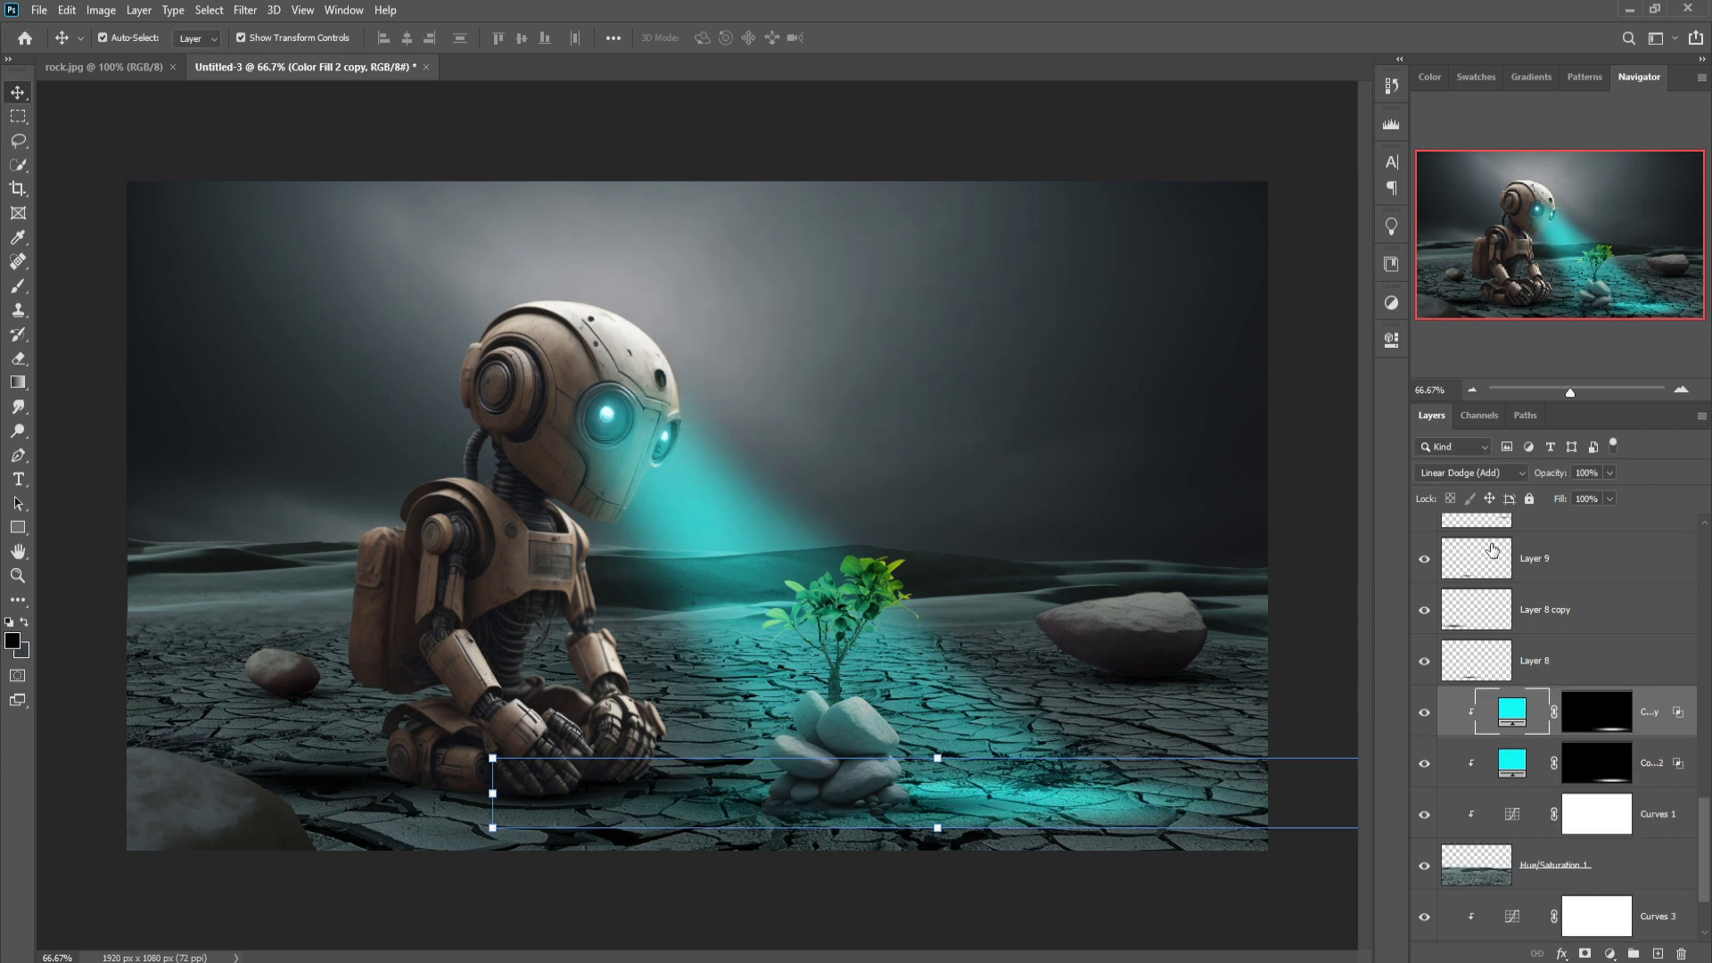
left_click(241, 39)
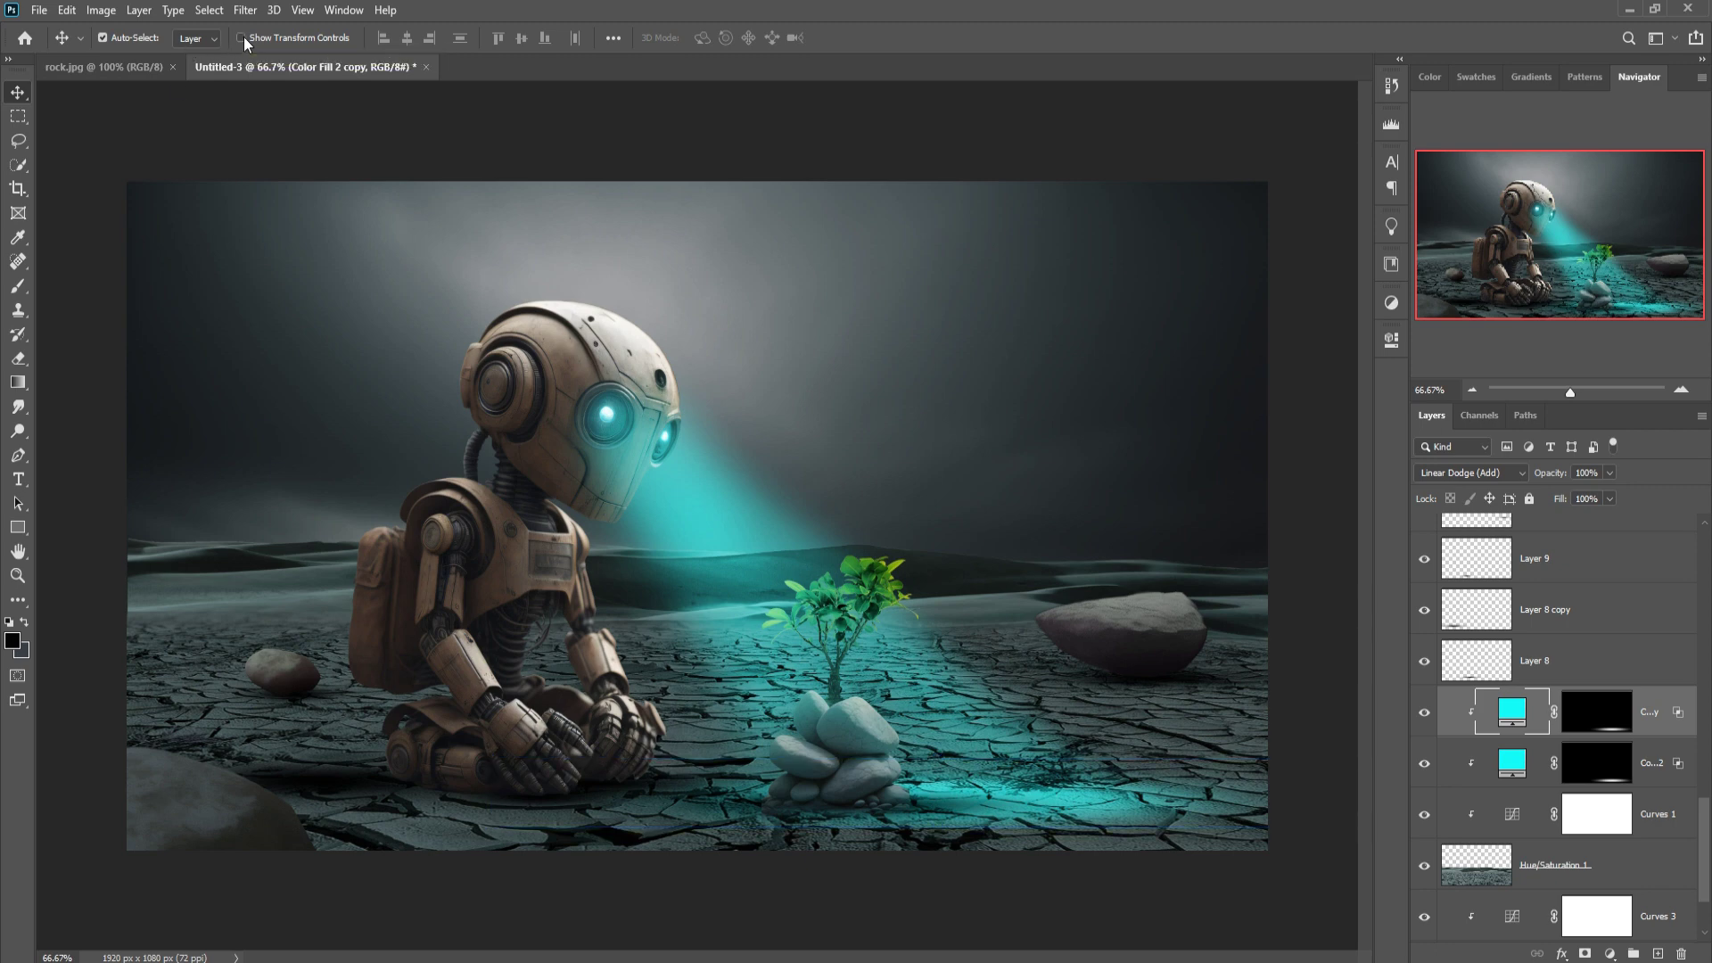
left_click(243, 36)
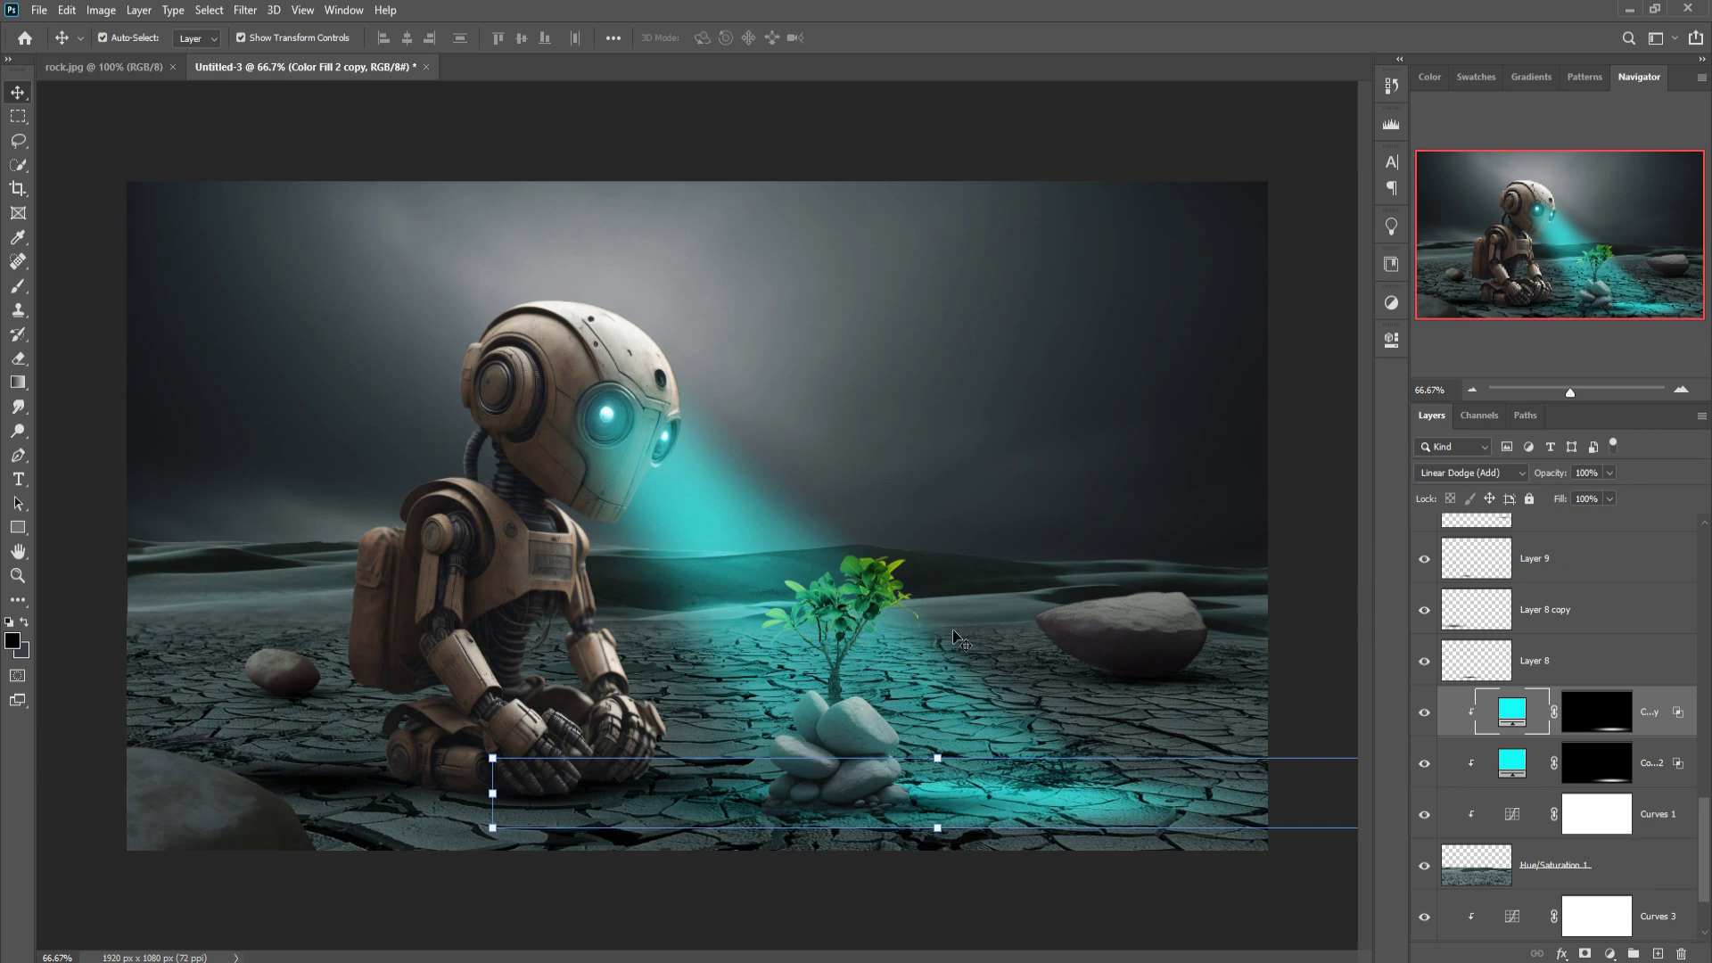
Create a new layer above Curves 4, clipped to the robot, and set its blend mode to Linear Dodge (Add).
scroll(1579, 610, "down", 5)
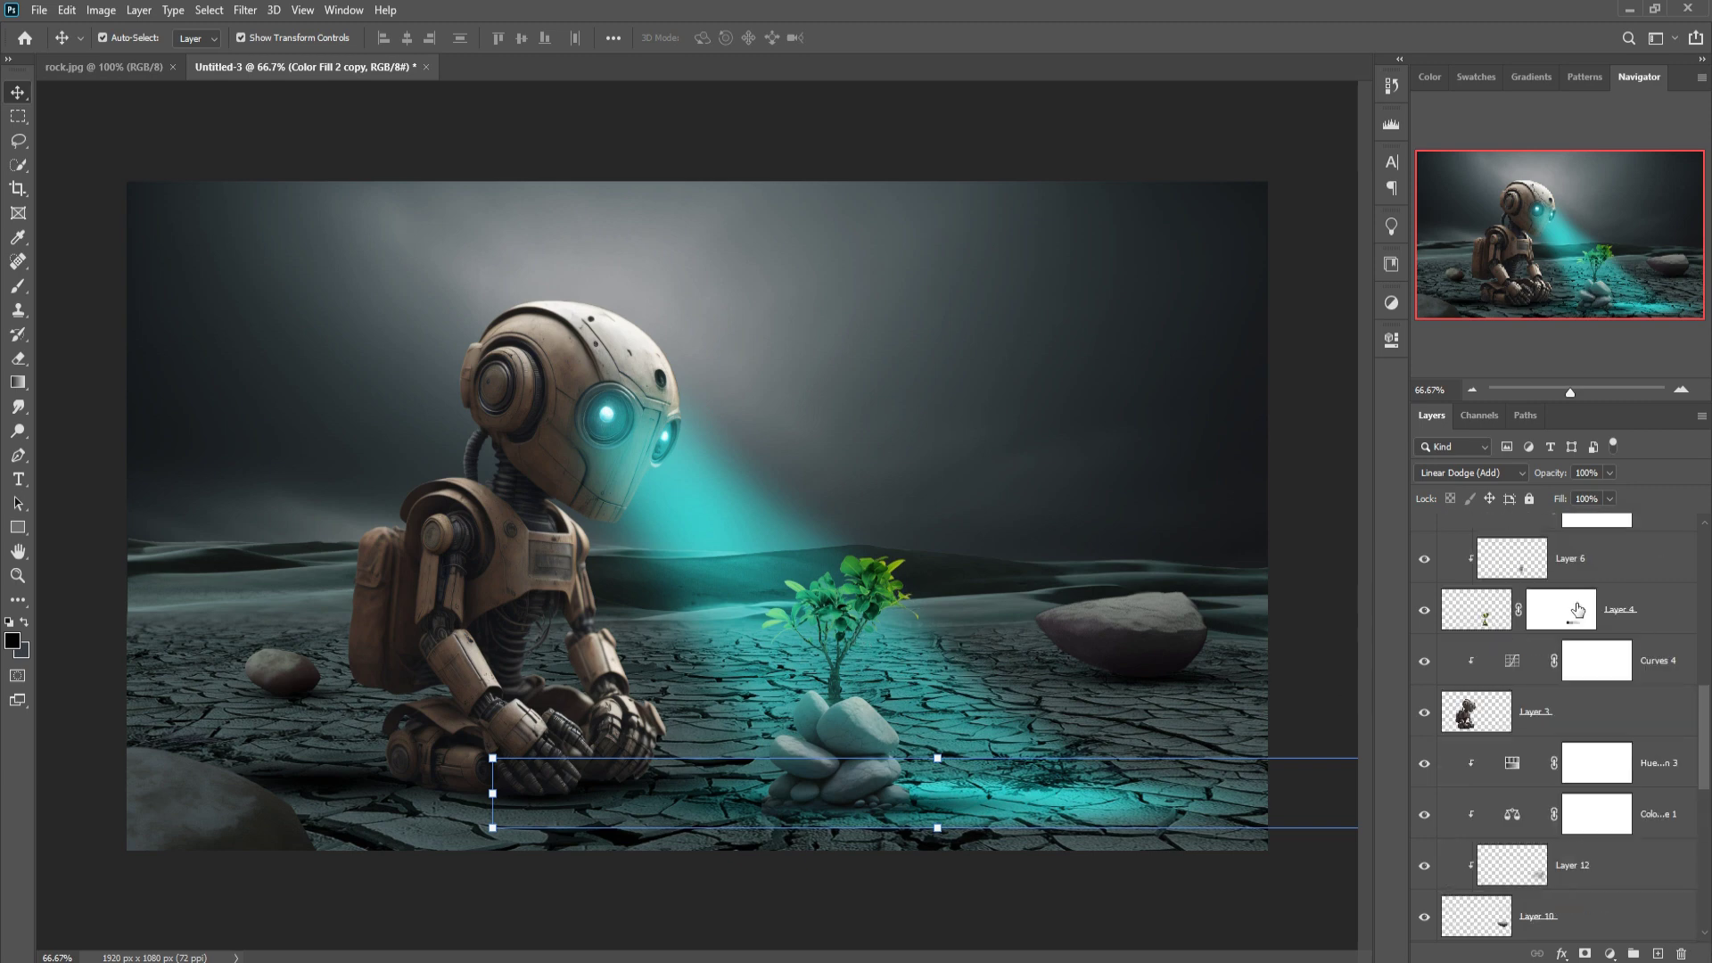
scroll(1578, 610, "up", 5)
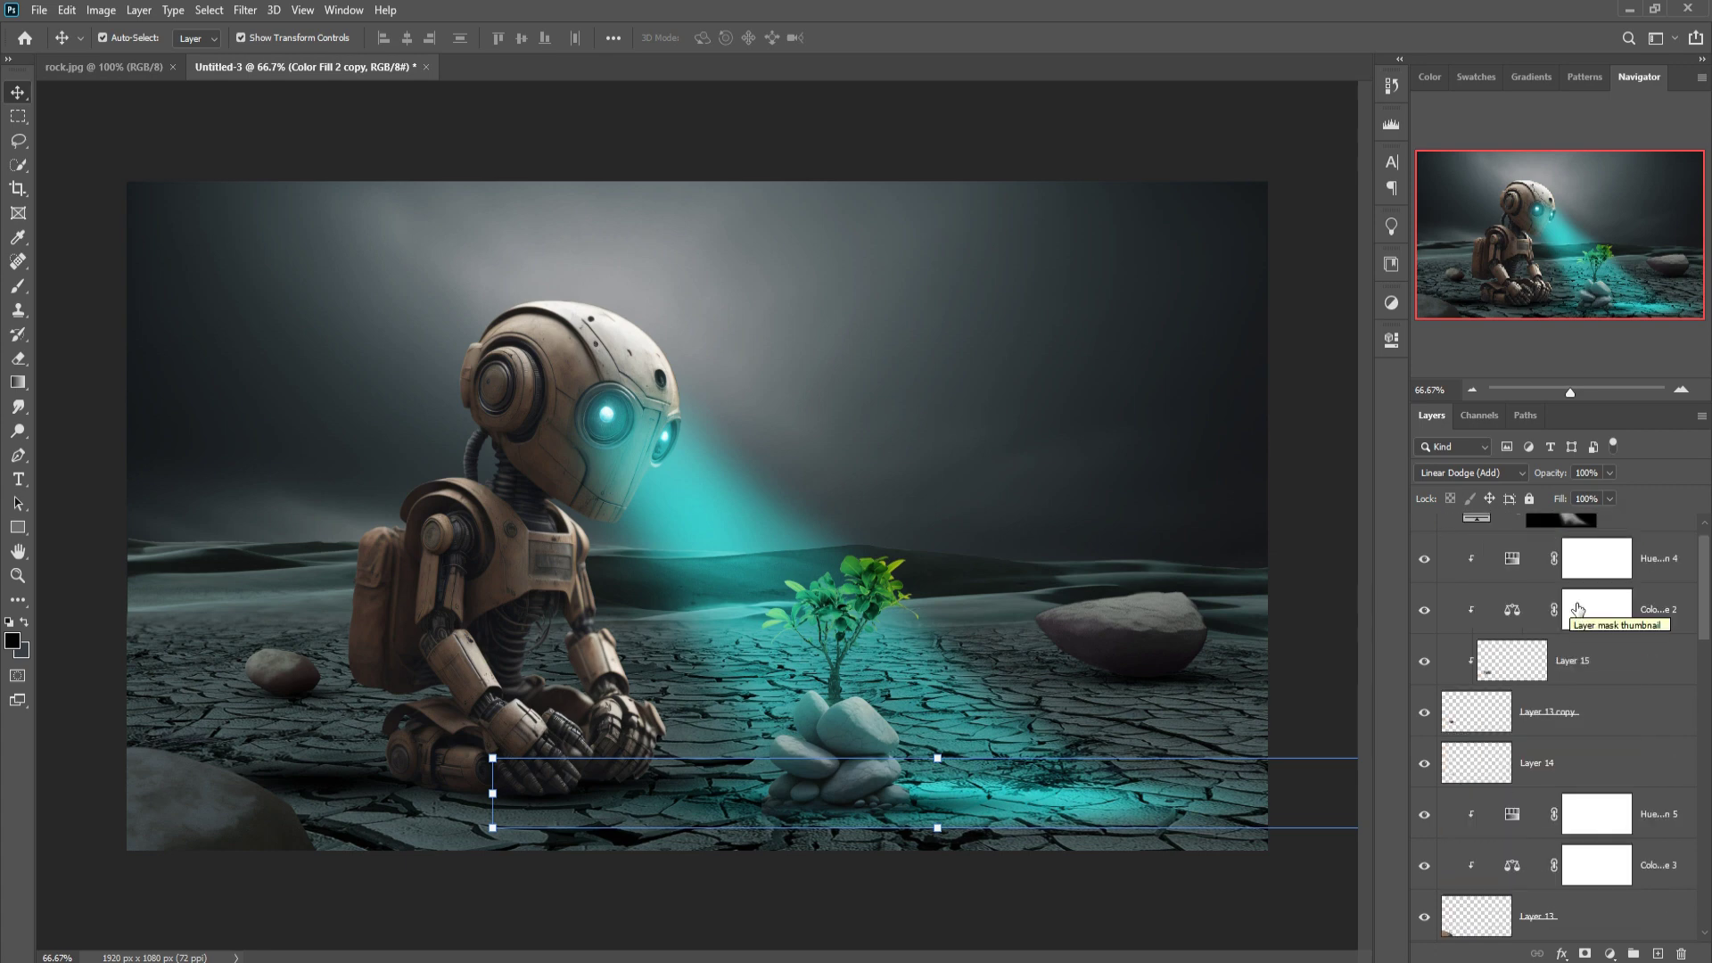
left_click(504, 579)
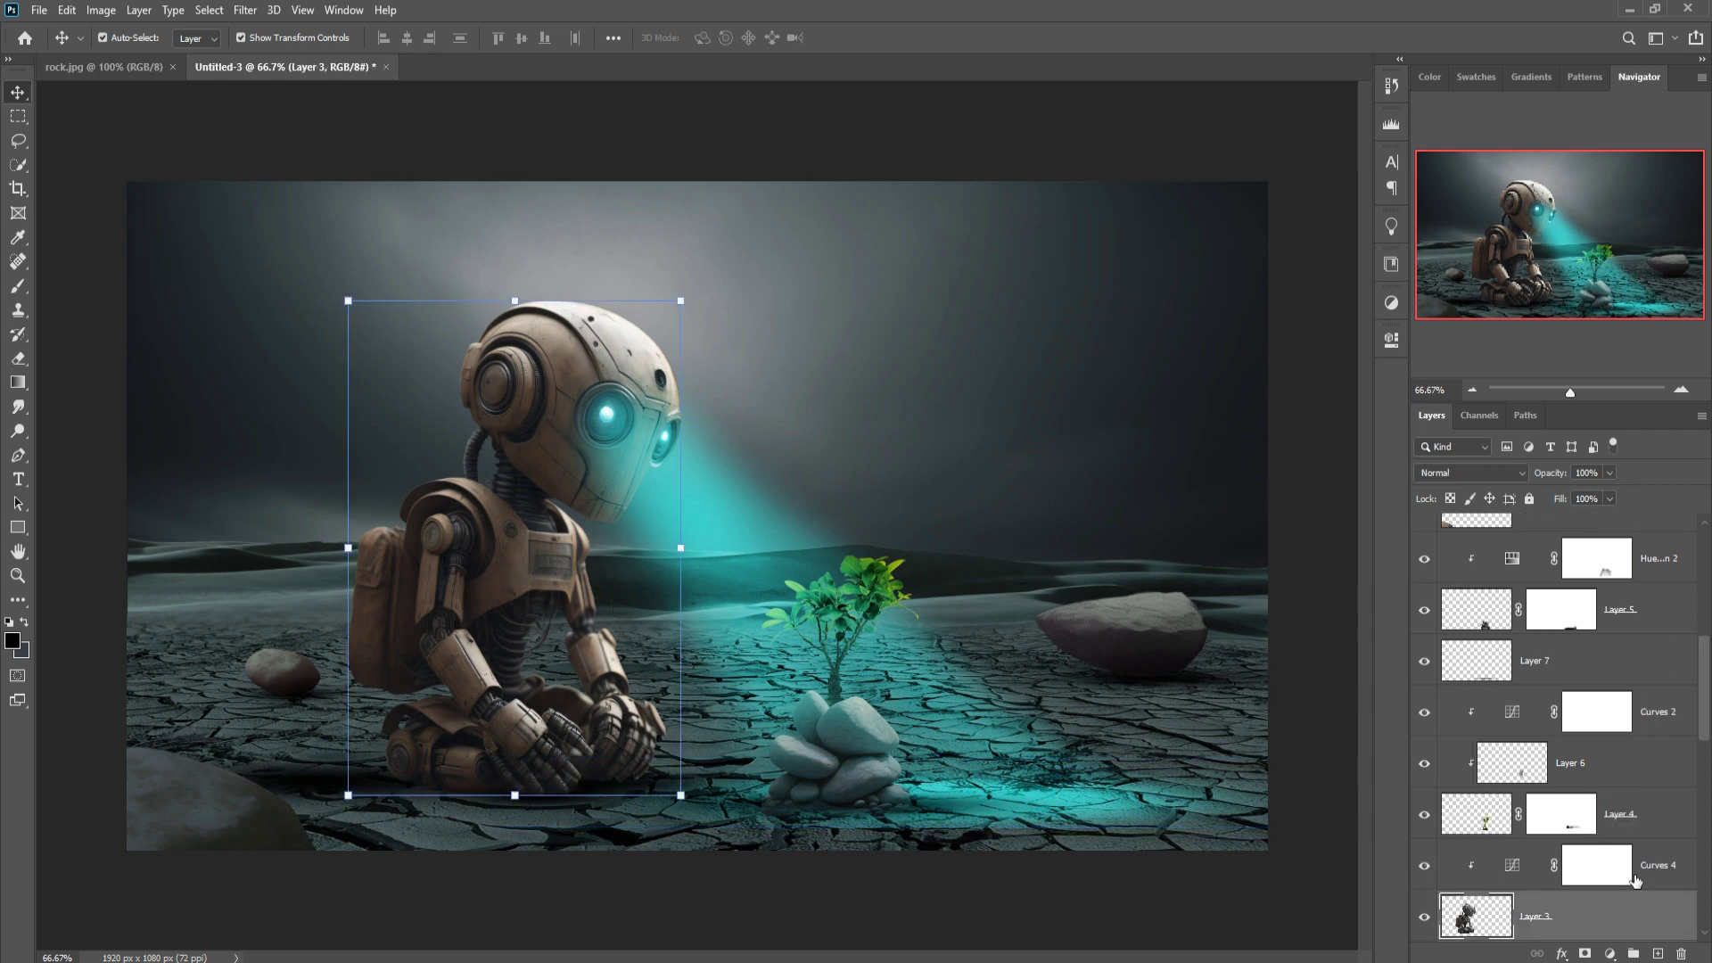
left_click(1679, 861)
left_click(1658, 953)
right_click(1641, 881)
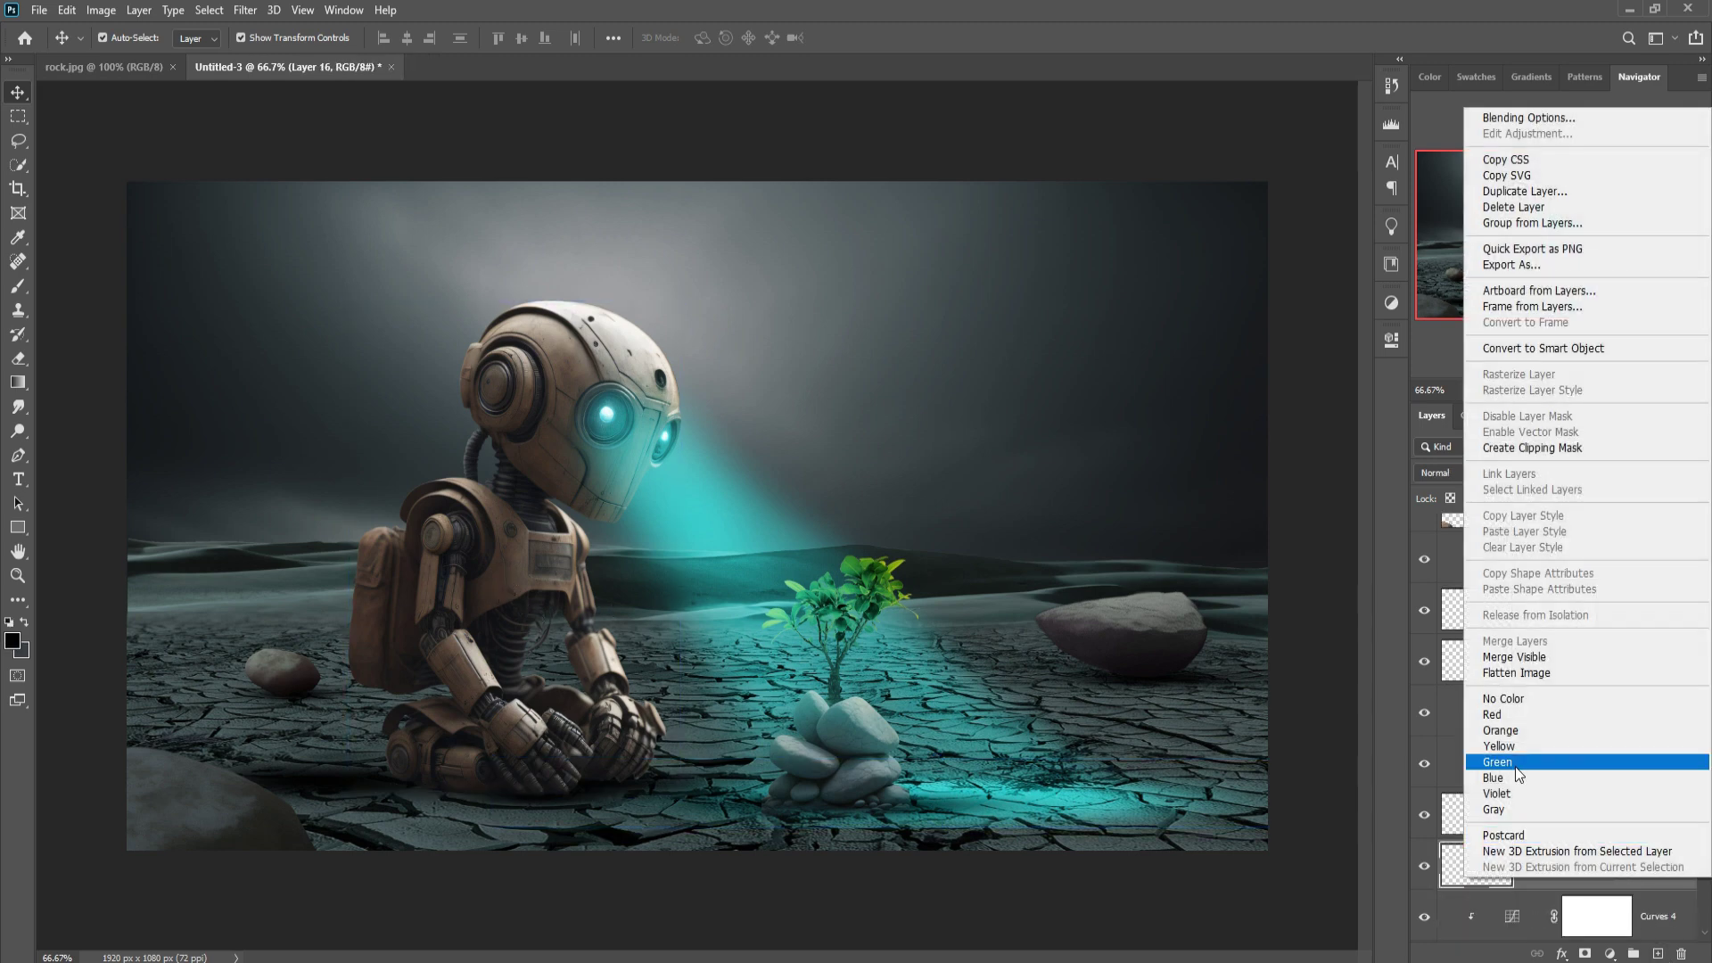
left_click(1507, 475)
left_click(1502, 476)
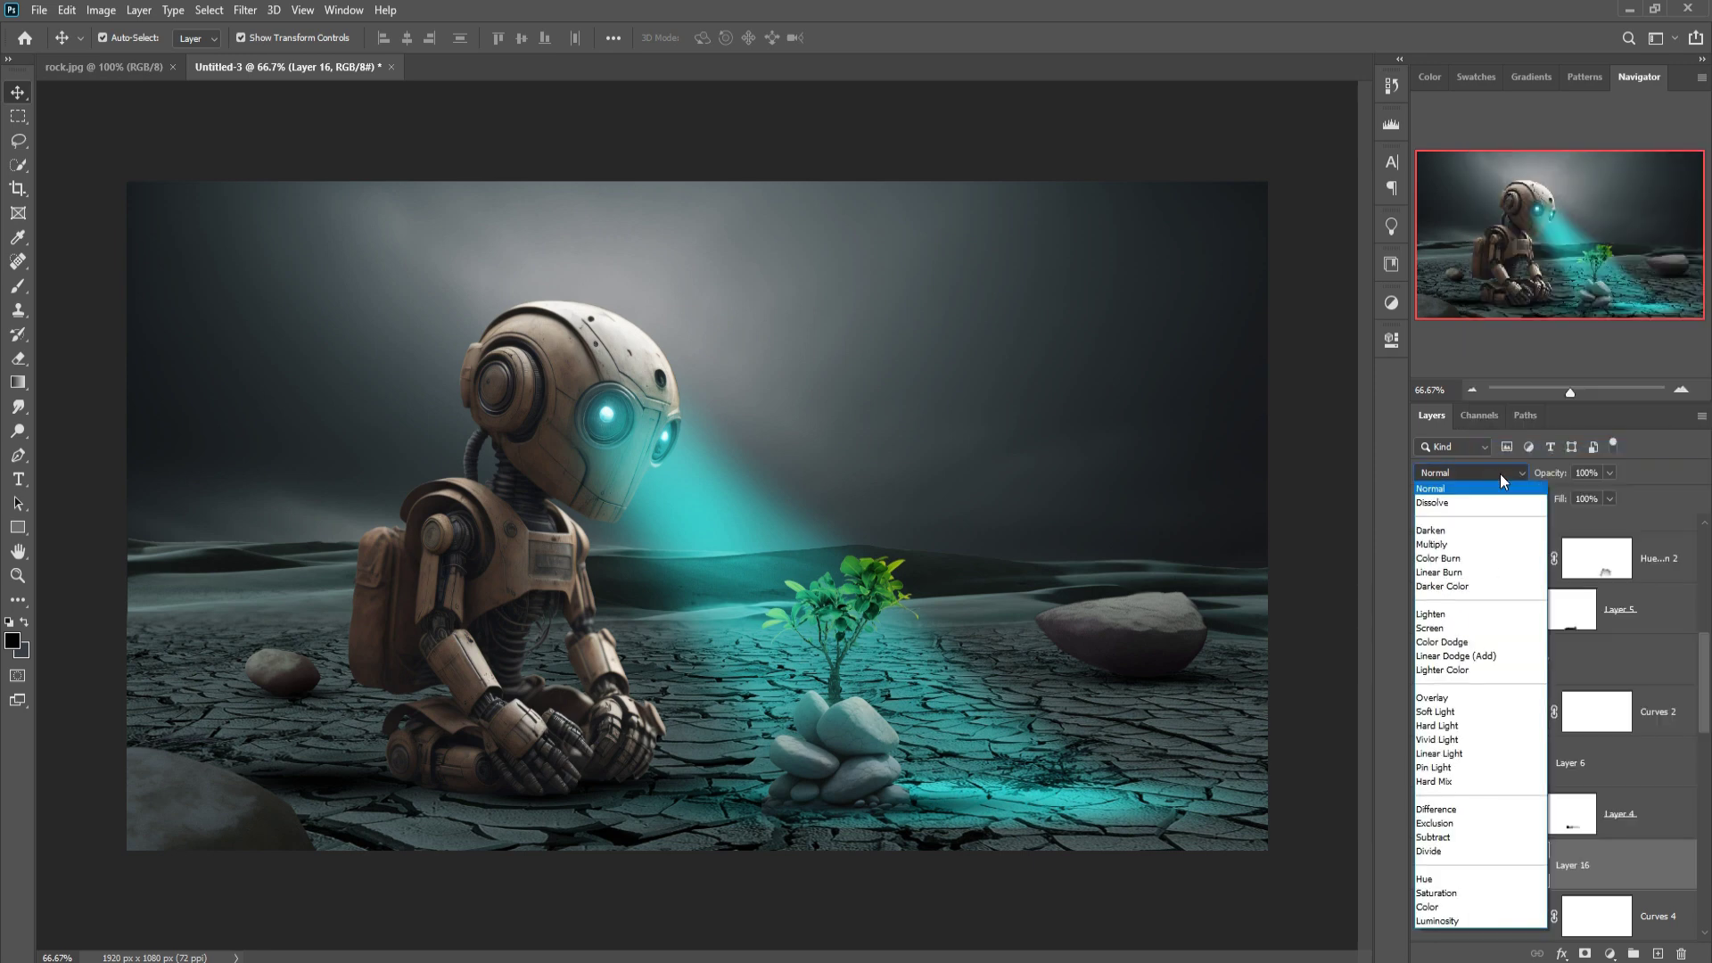
left_click(1467, 661)
Add a cyan #01fcf9 Solid Color fill layer clipped to the robot.
left_click(1610, 953)
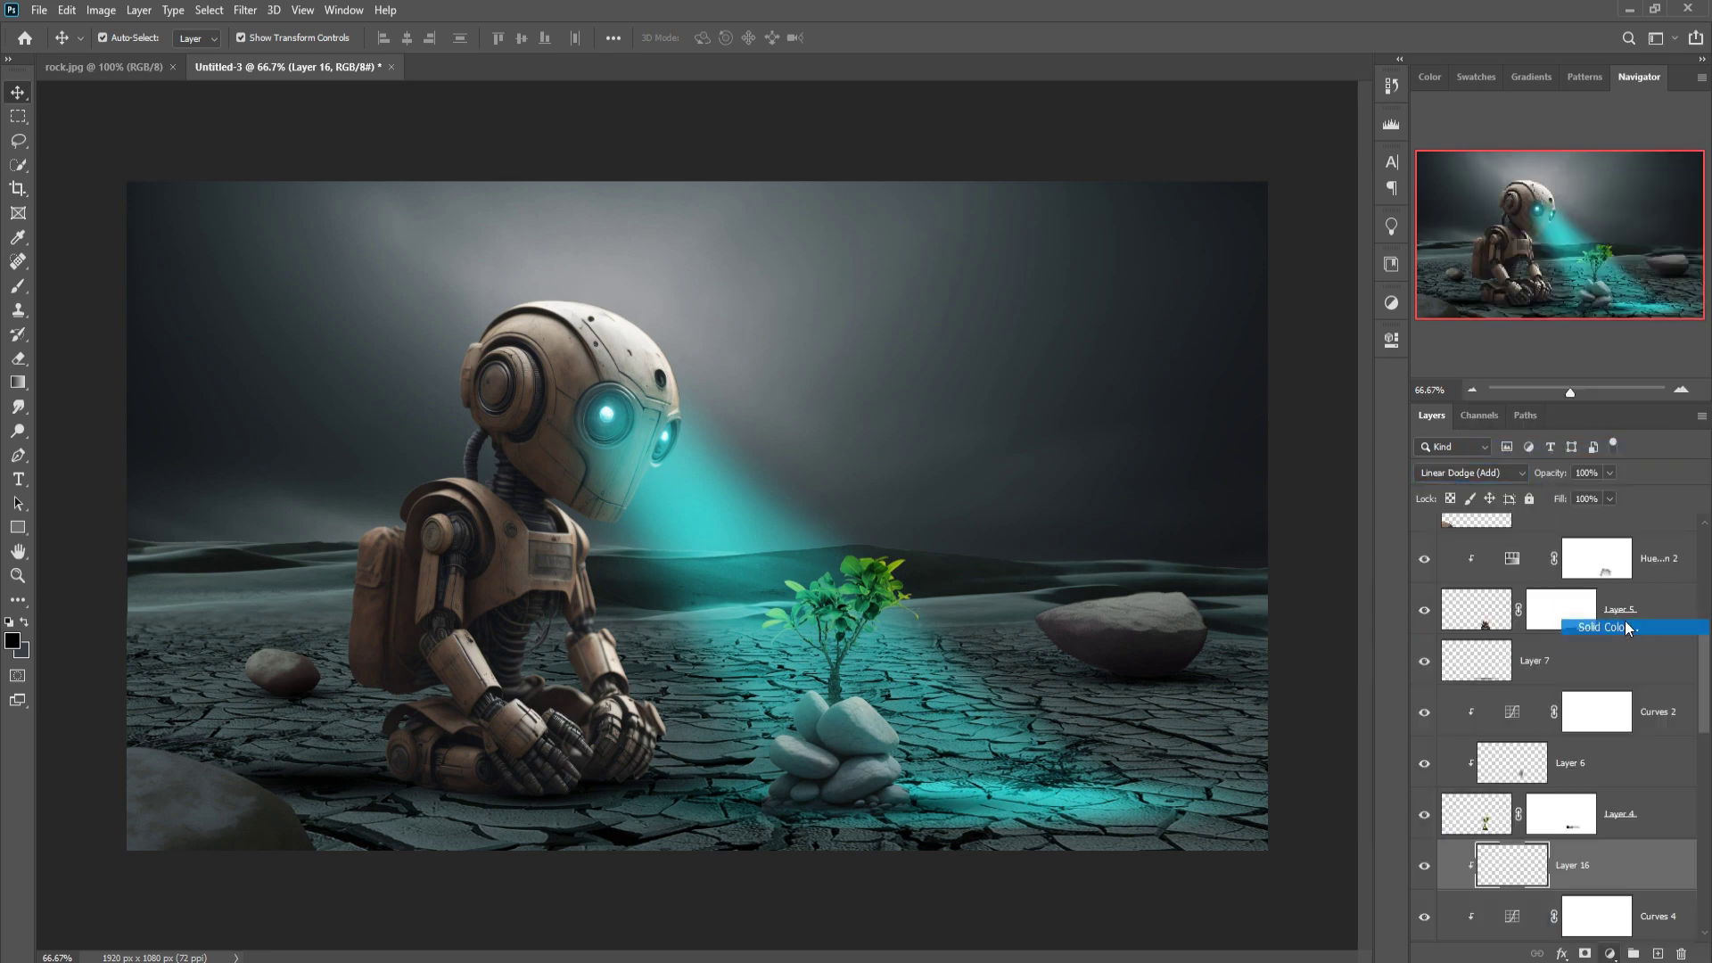
left_click(1583, 642)
type("01fcf9")
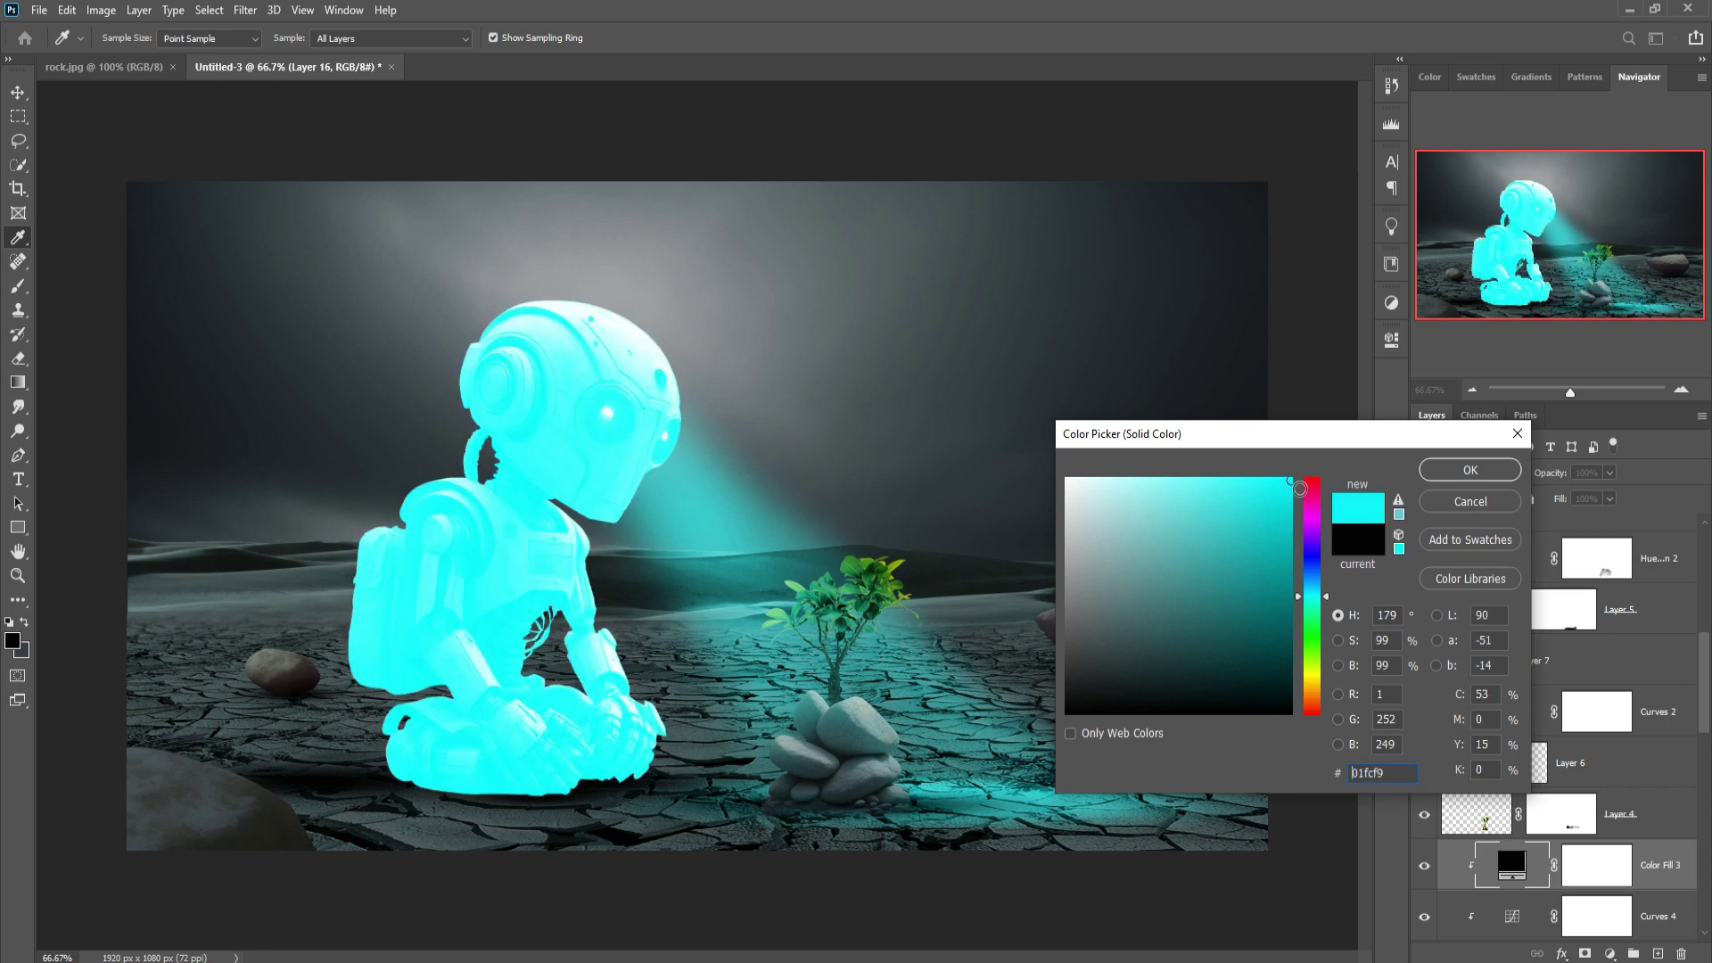
left_click(1423, 478)
In Color Fill 3's blending options, split the Underlying Layer black Blend If slider to 0 / 123.
right_click(1484, 864)
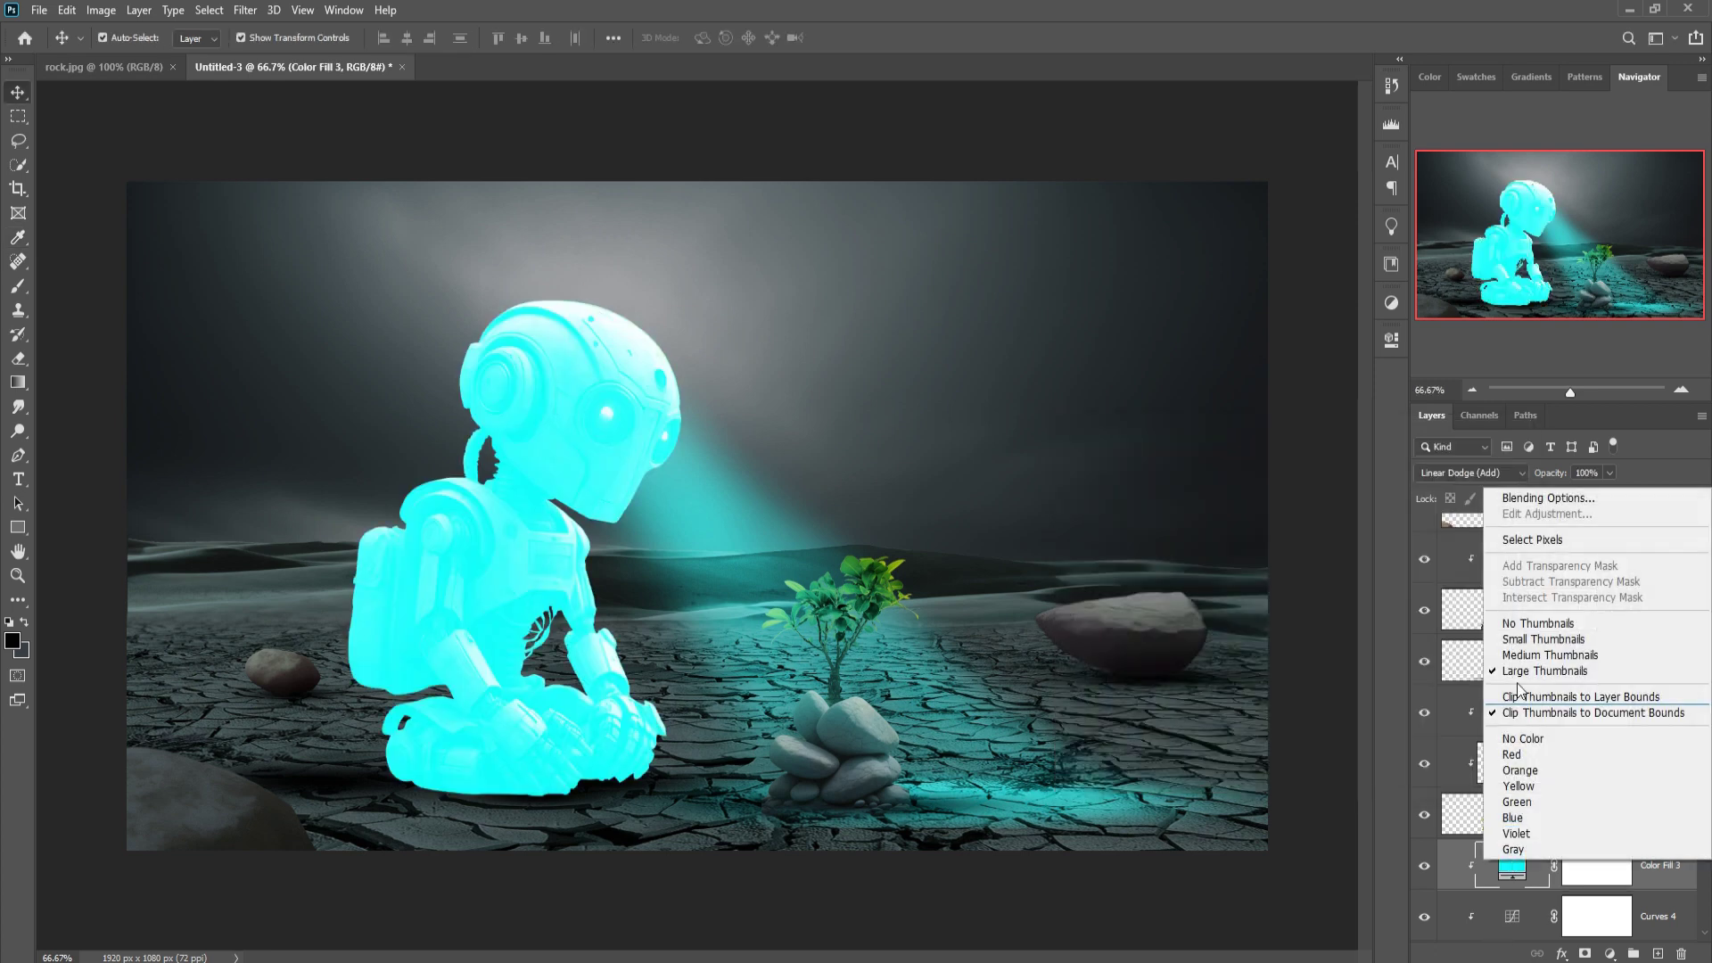
left_click(1523, 501)
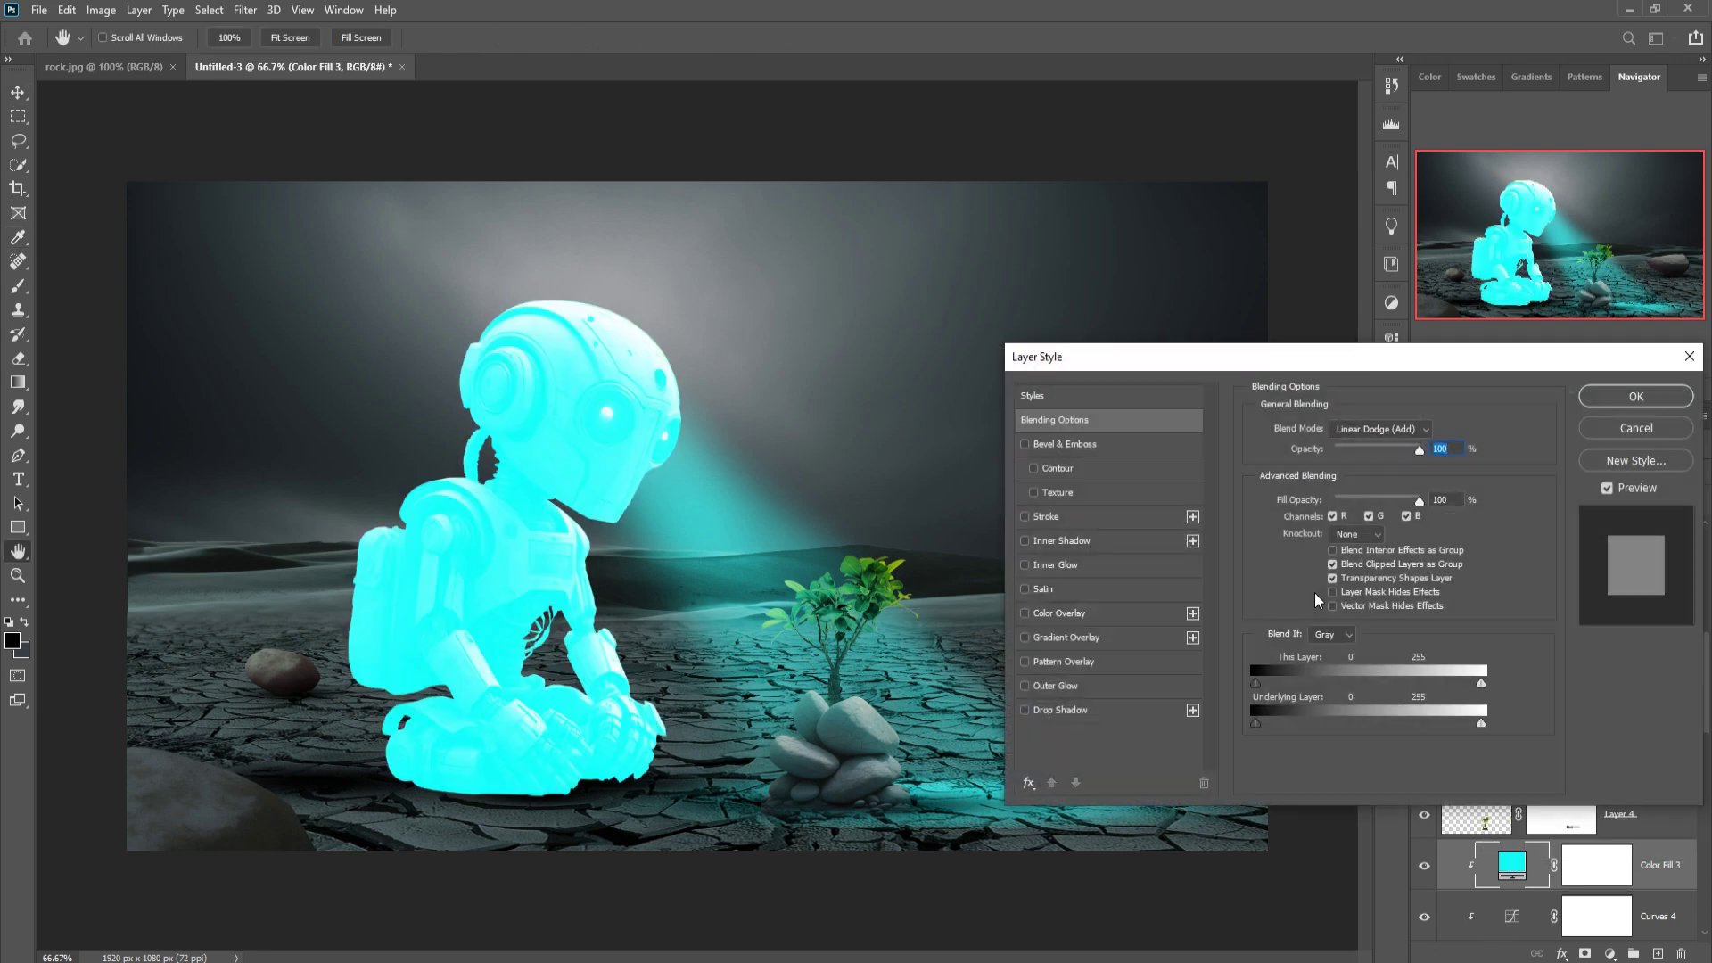
left_click_drag(1257, 724, 1366, 724)
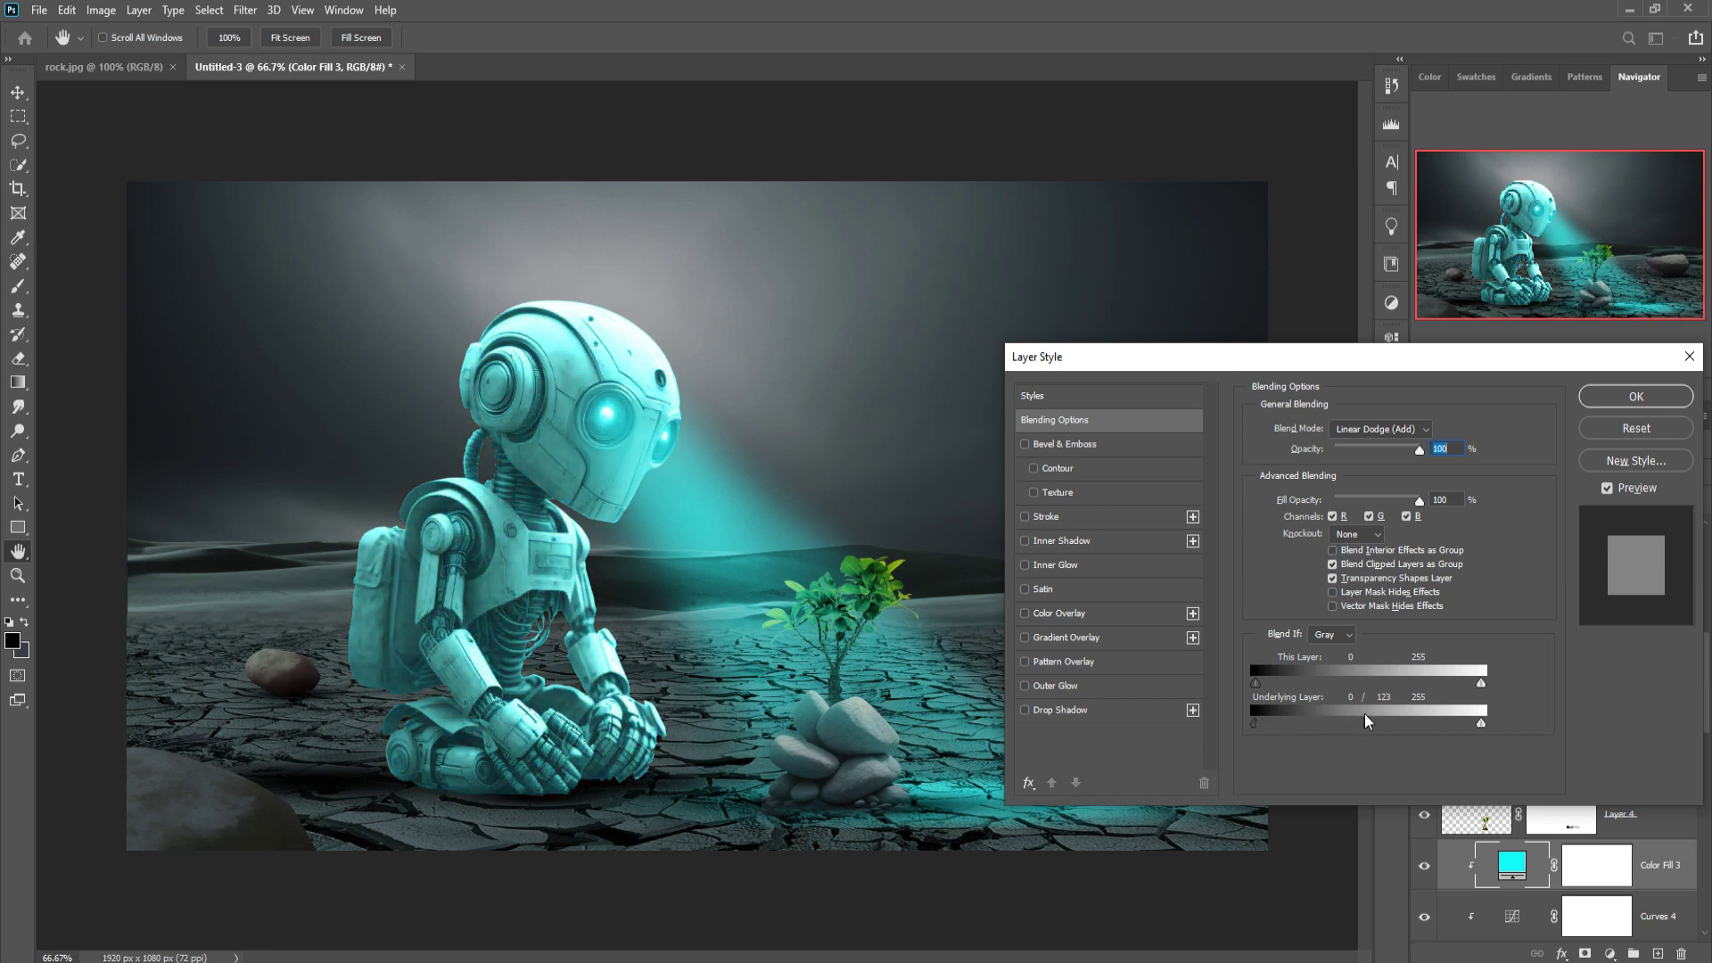
left_click(1618, 406)
Invert Color Fill 3's mask and paint cyan light onto the robot's face, chest and hands with a white brush at 29% opacity.
left_click(1600, 869)
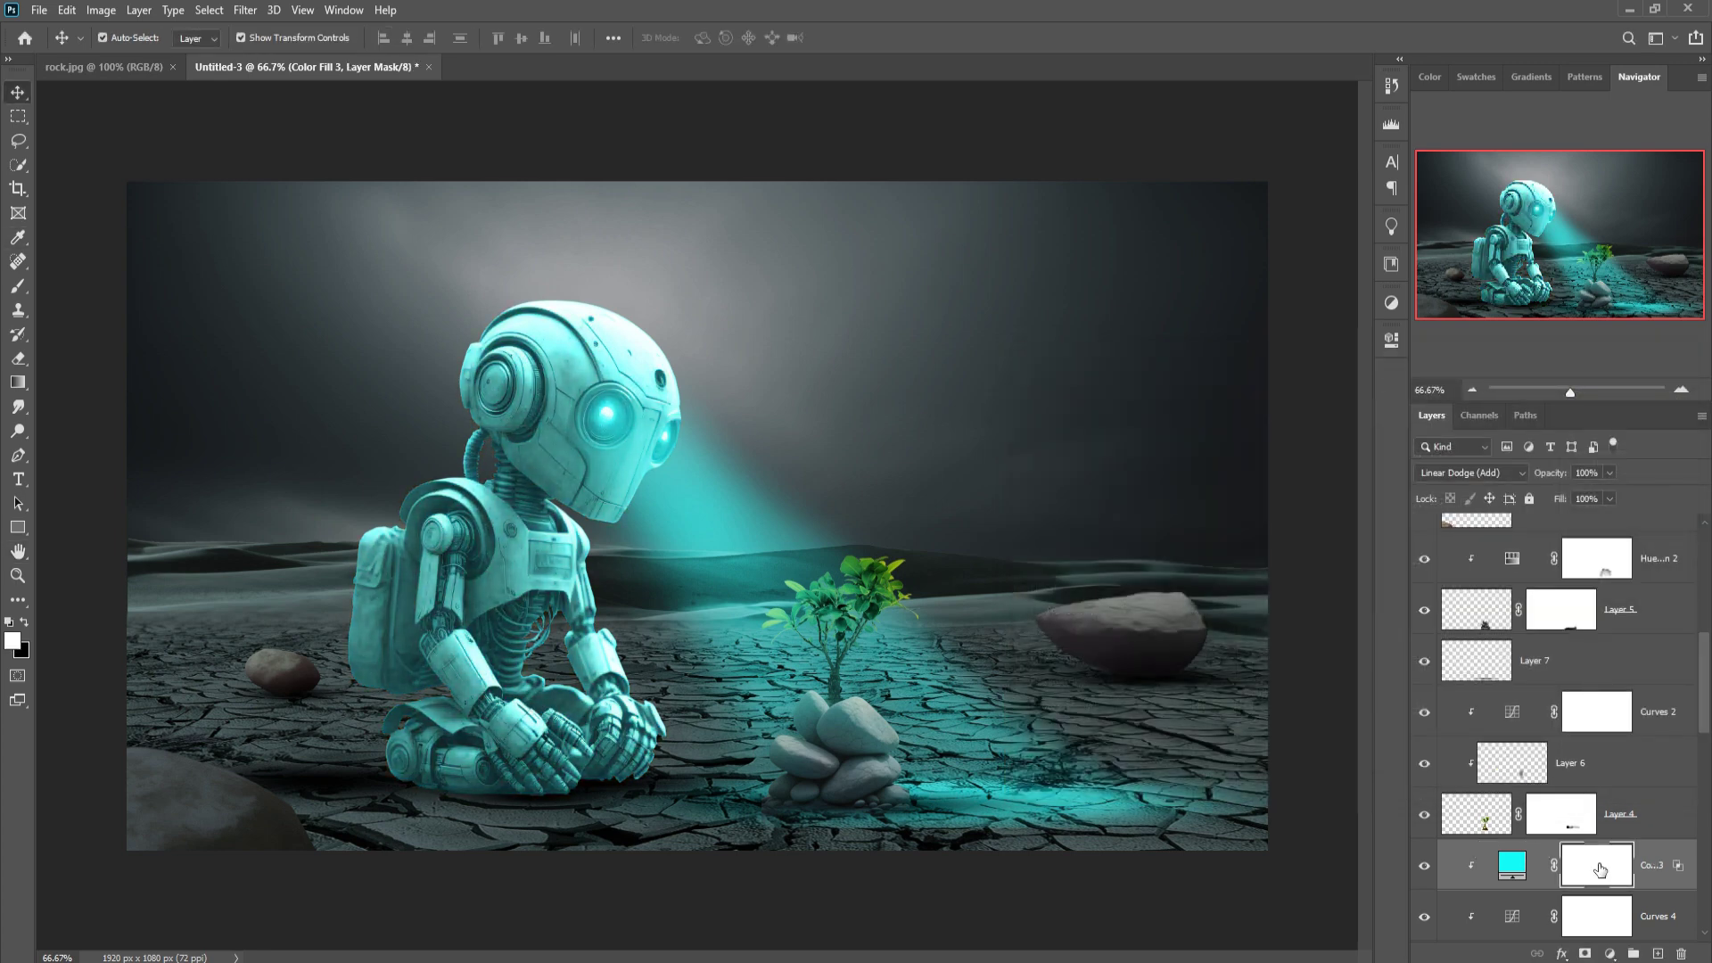
key("ctrl+i")
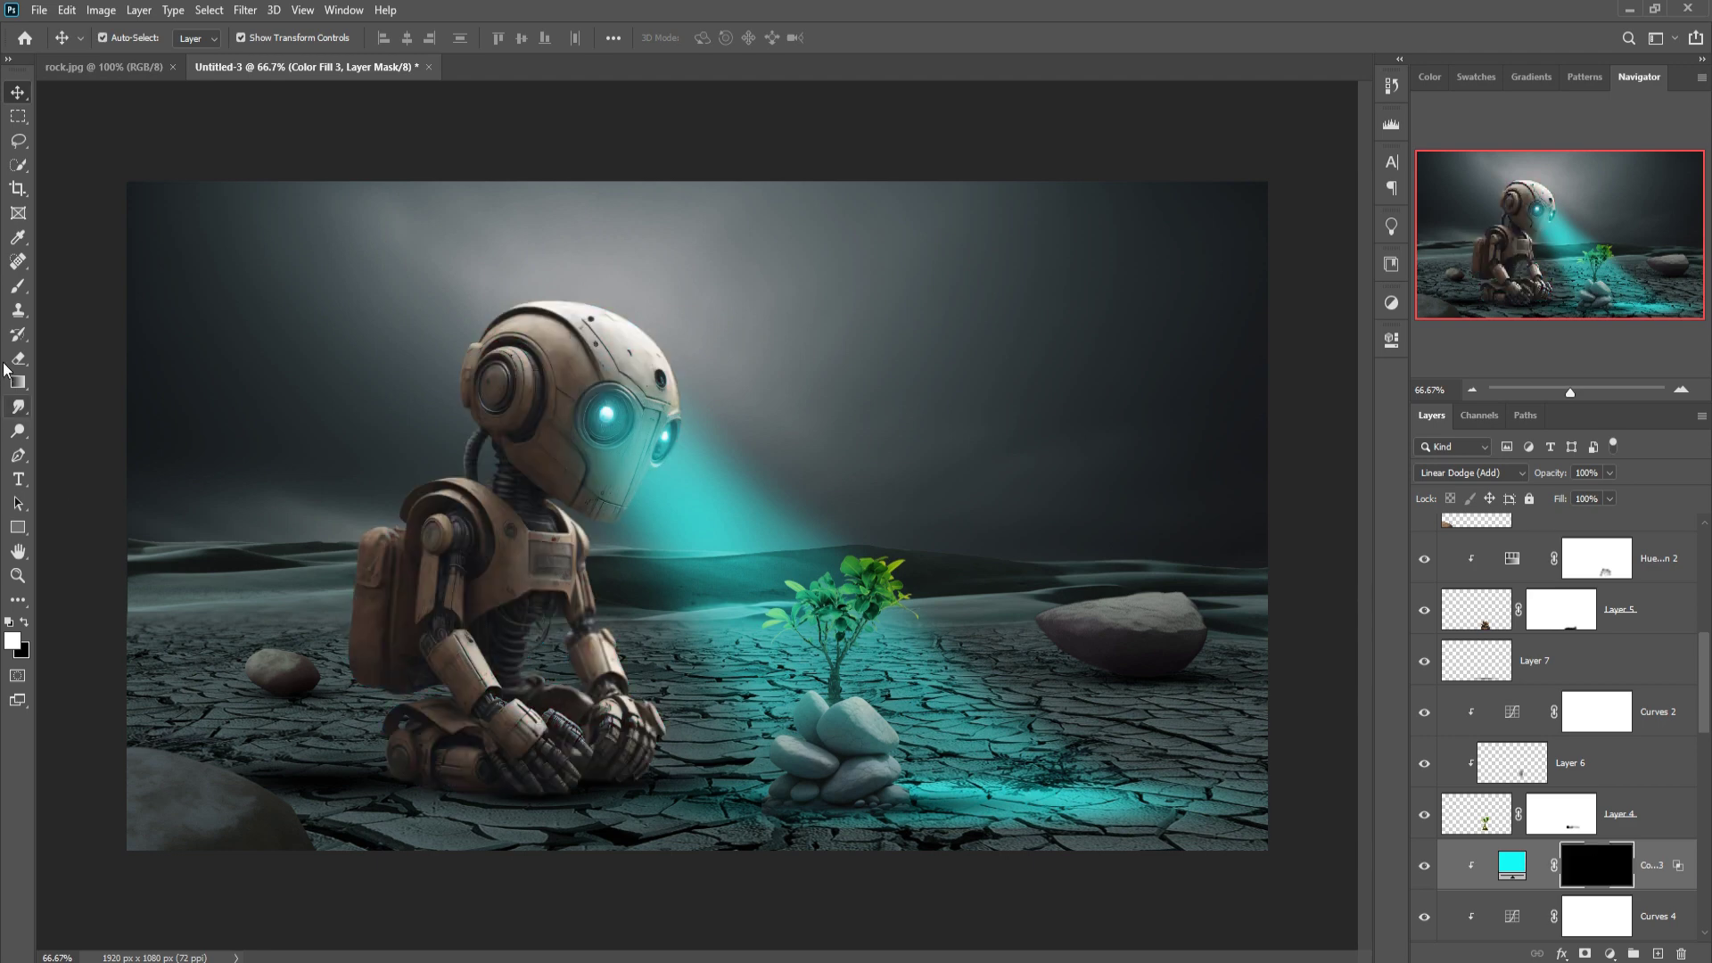
left_click(19, 285)
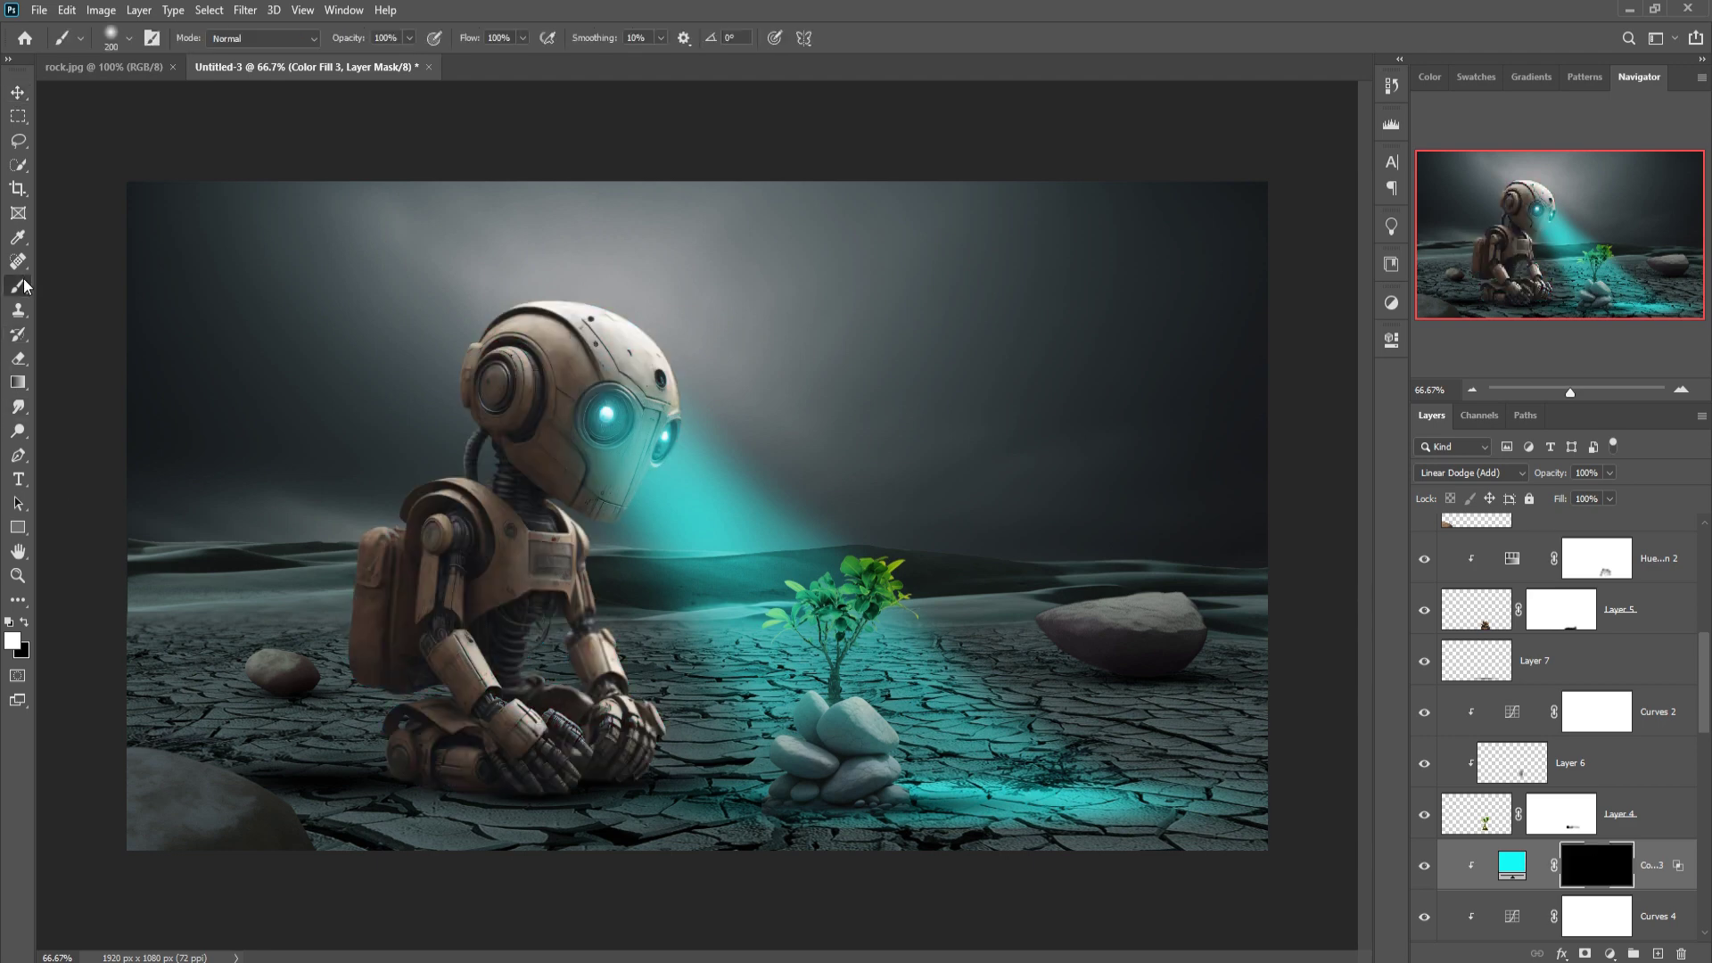
left_click(410, 39)
left_click(635, 468)
left_click_drag(696, 540, 707, 551)
mouse_move(684, 624)
left_mouse_down()
mouse_move(715, 580)
mouse_move(656, 665)
mouse_move(684, 705)
mouse_move(535, 570)
mouse_move(562, 731)
mouse_move(557, 633)
mouse_move(627, 640)
mouse_move(503, 678)
mouse_move(557, 740)
left_mouse_up()
Refine the cyan light around the robot's inner torso on the mask with a black 20 px brush at 29% opacity.
key("bracketleft")
key("bracketleft")
key("bracketleft")
key("bracketleft")
key("bracketleft")
key("bracketleft")
key("bracketleft")
key("bracketleft")
key("bracketleft")
key("bracketleft")
key("bracketleft")
key("bracketleft")
left_click_drag(535, 642, 545, 596)
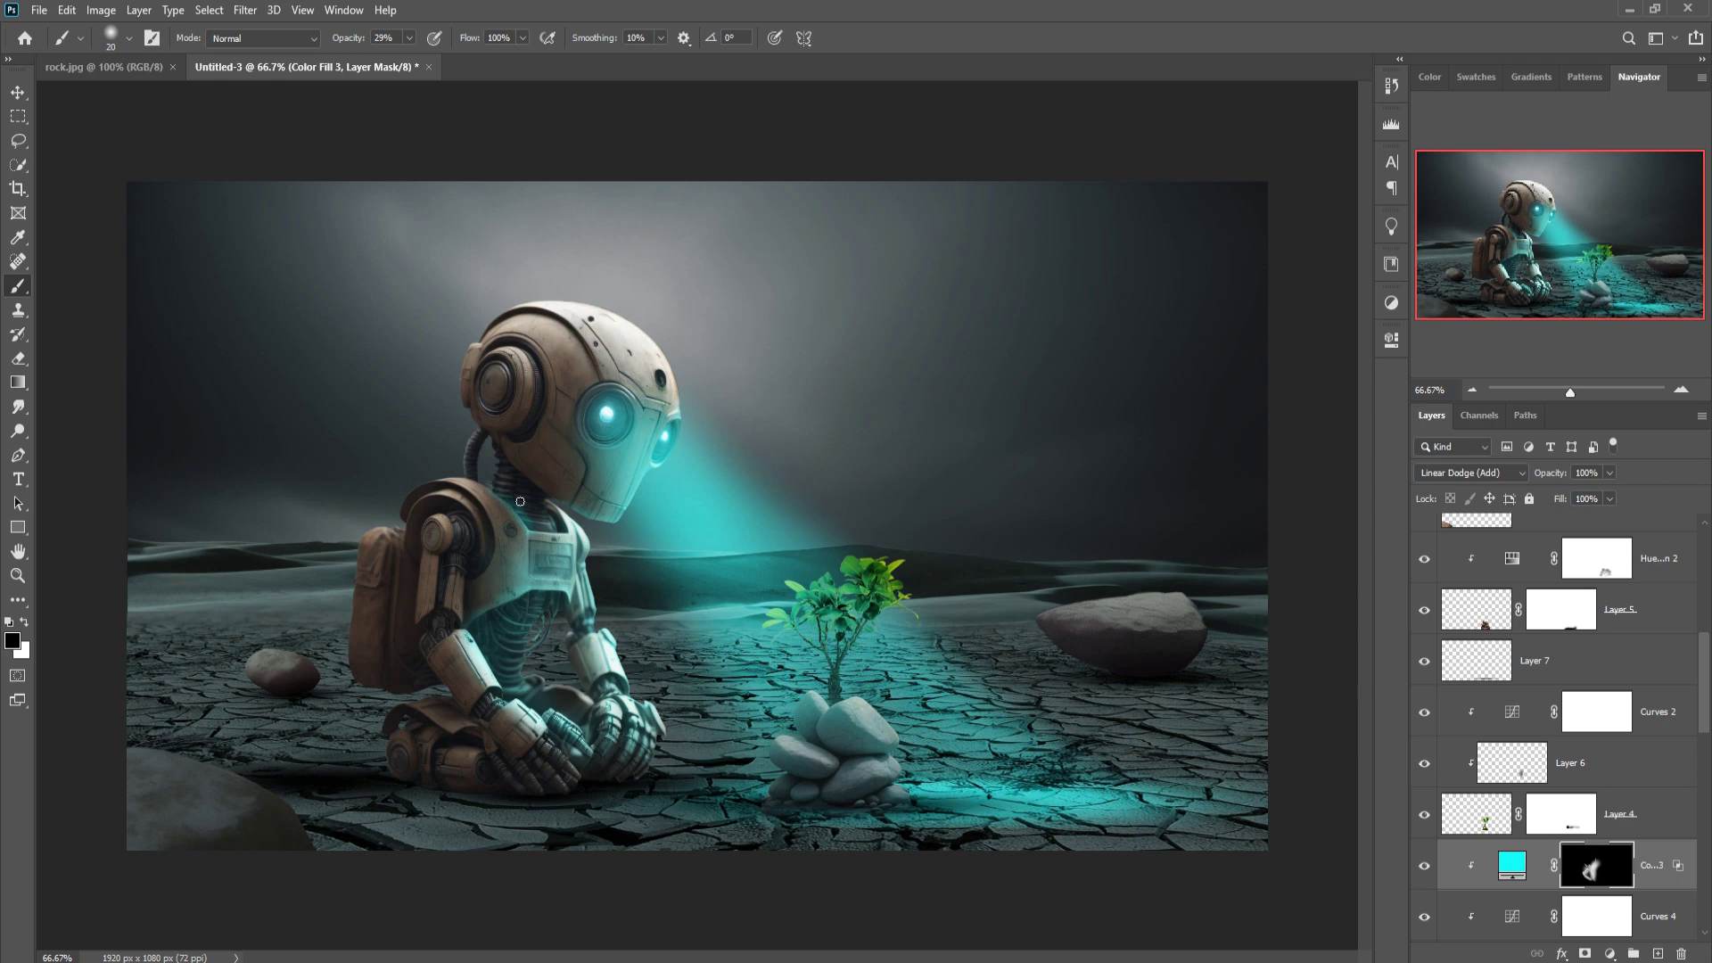
Add a cyan Solid Color fill layer above Curves 2, clipped to the plant, with Linear Dodge (Add) blending.
key("v")
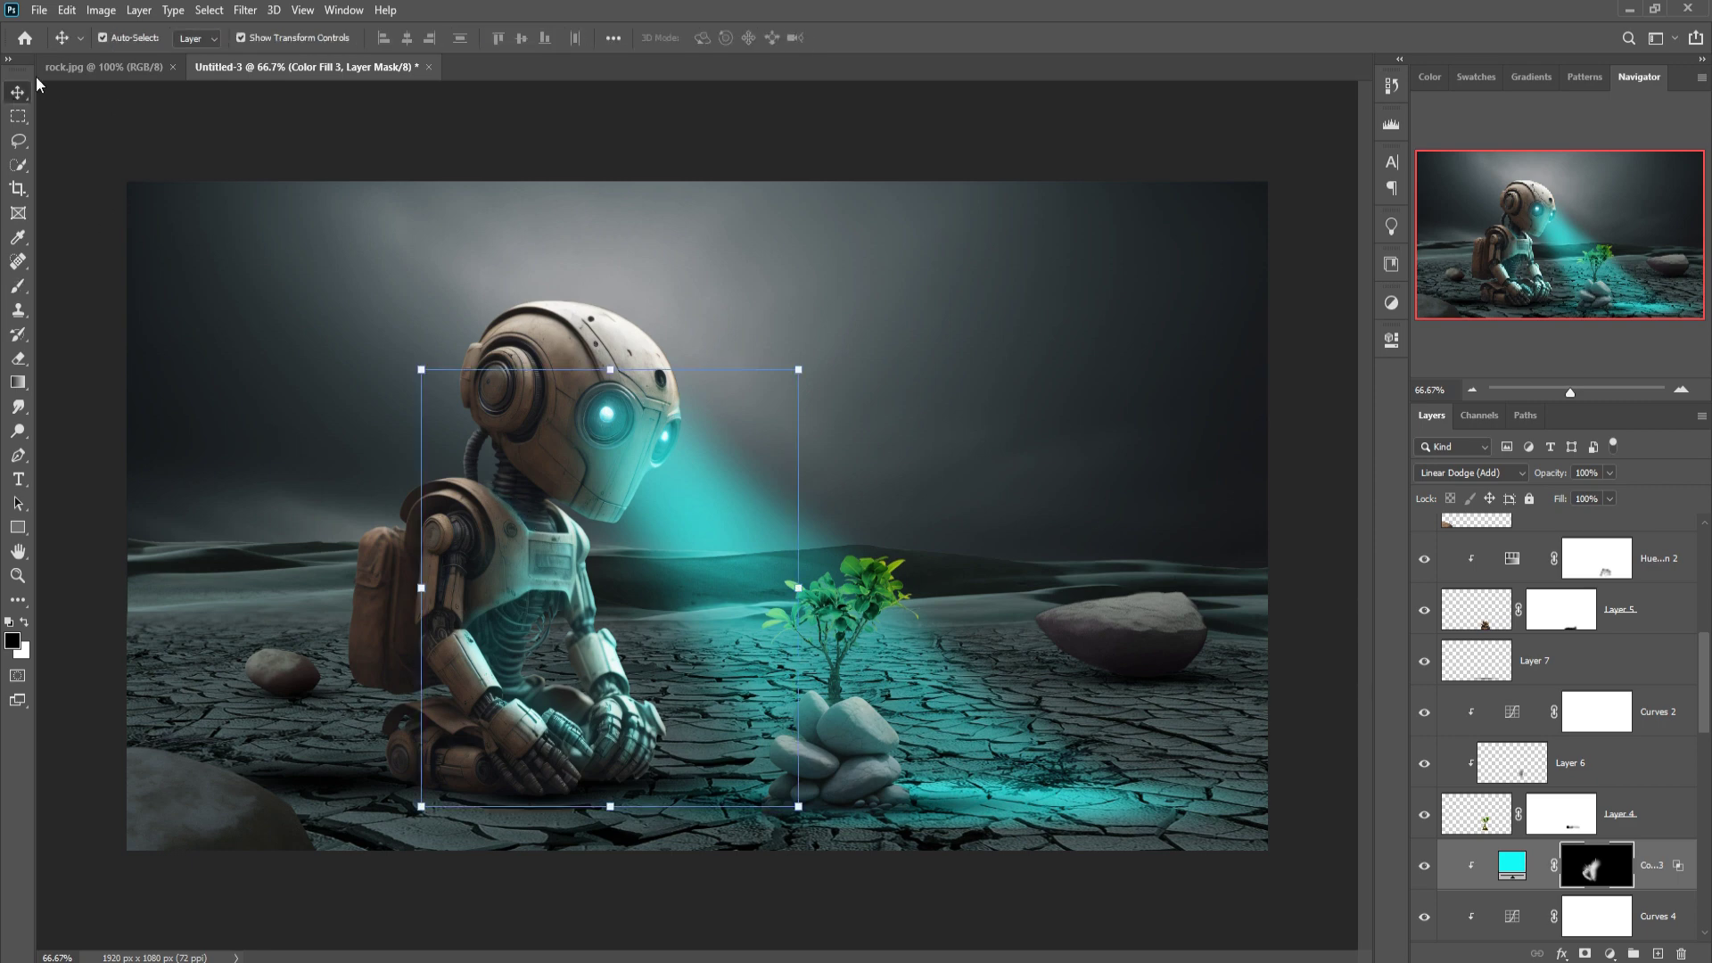
right_click(1603, 704)
key("Escape")
left_click(1610, 953)
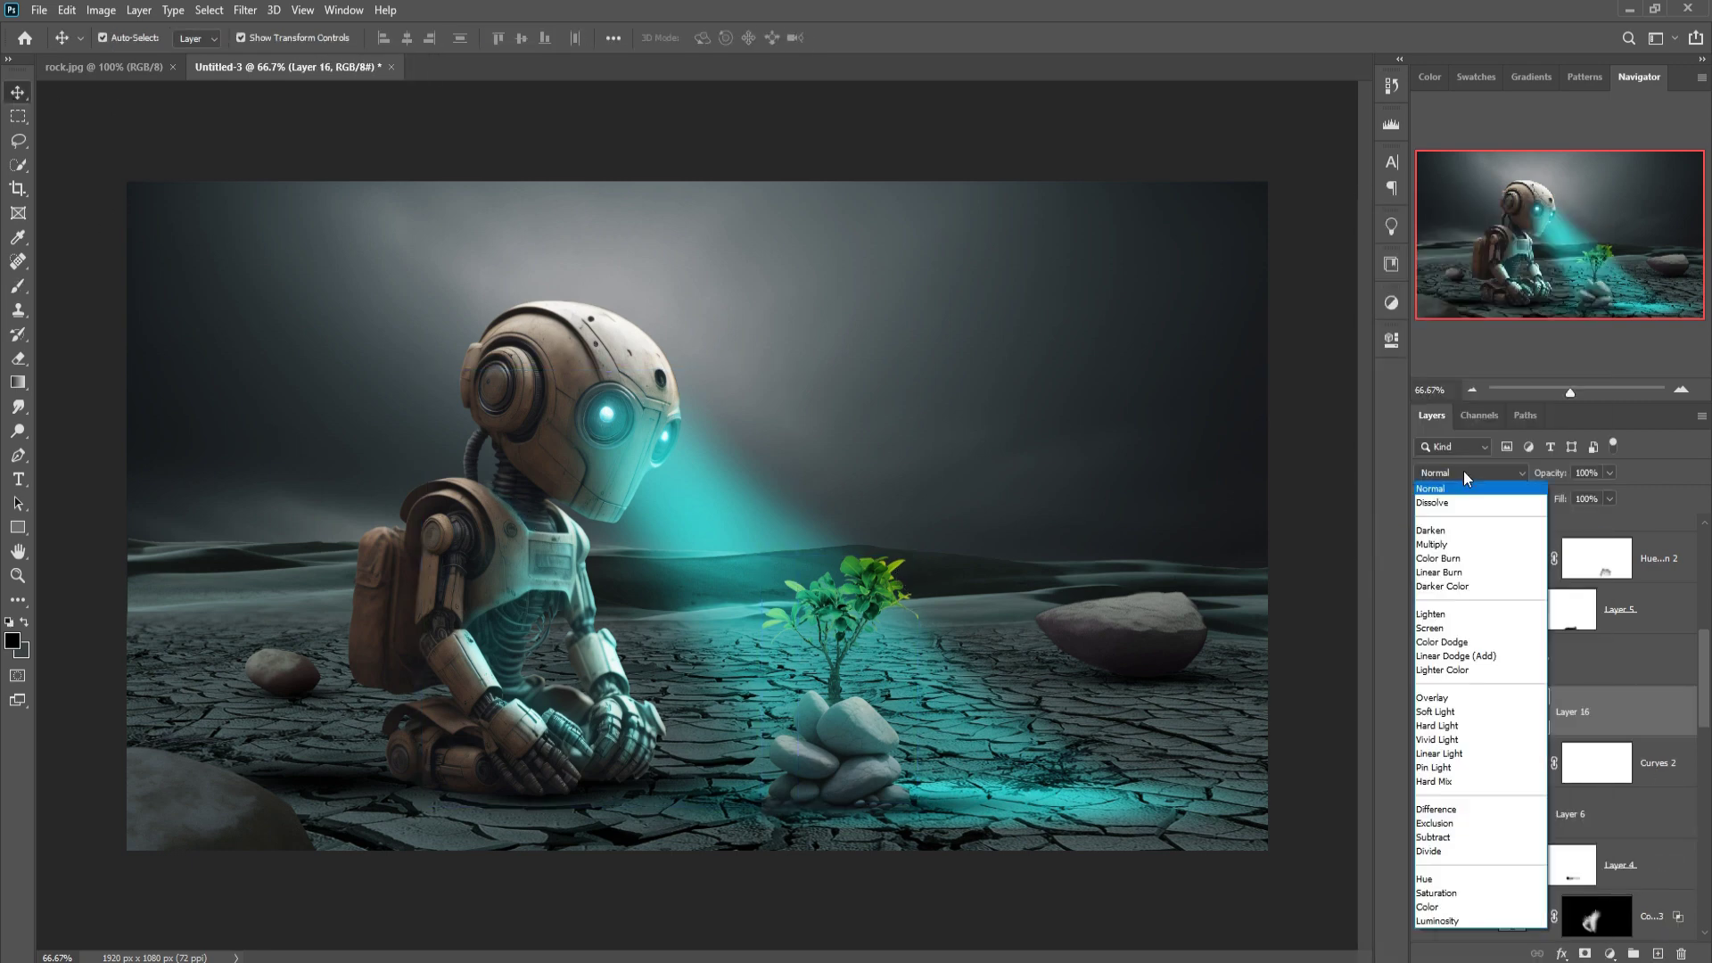
left_click(1436, 486)
left_click(1289, 483)
left_click(1469, 470)
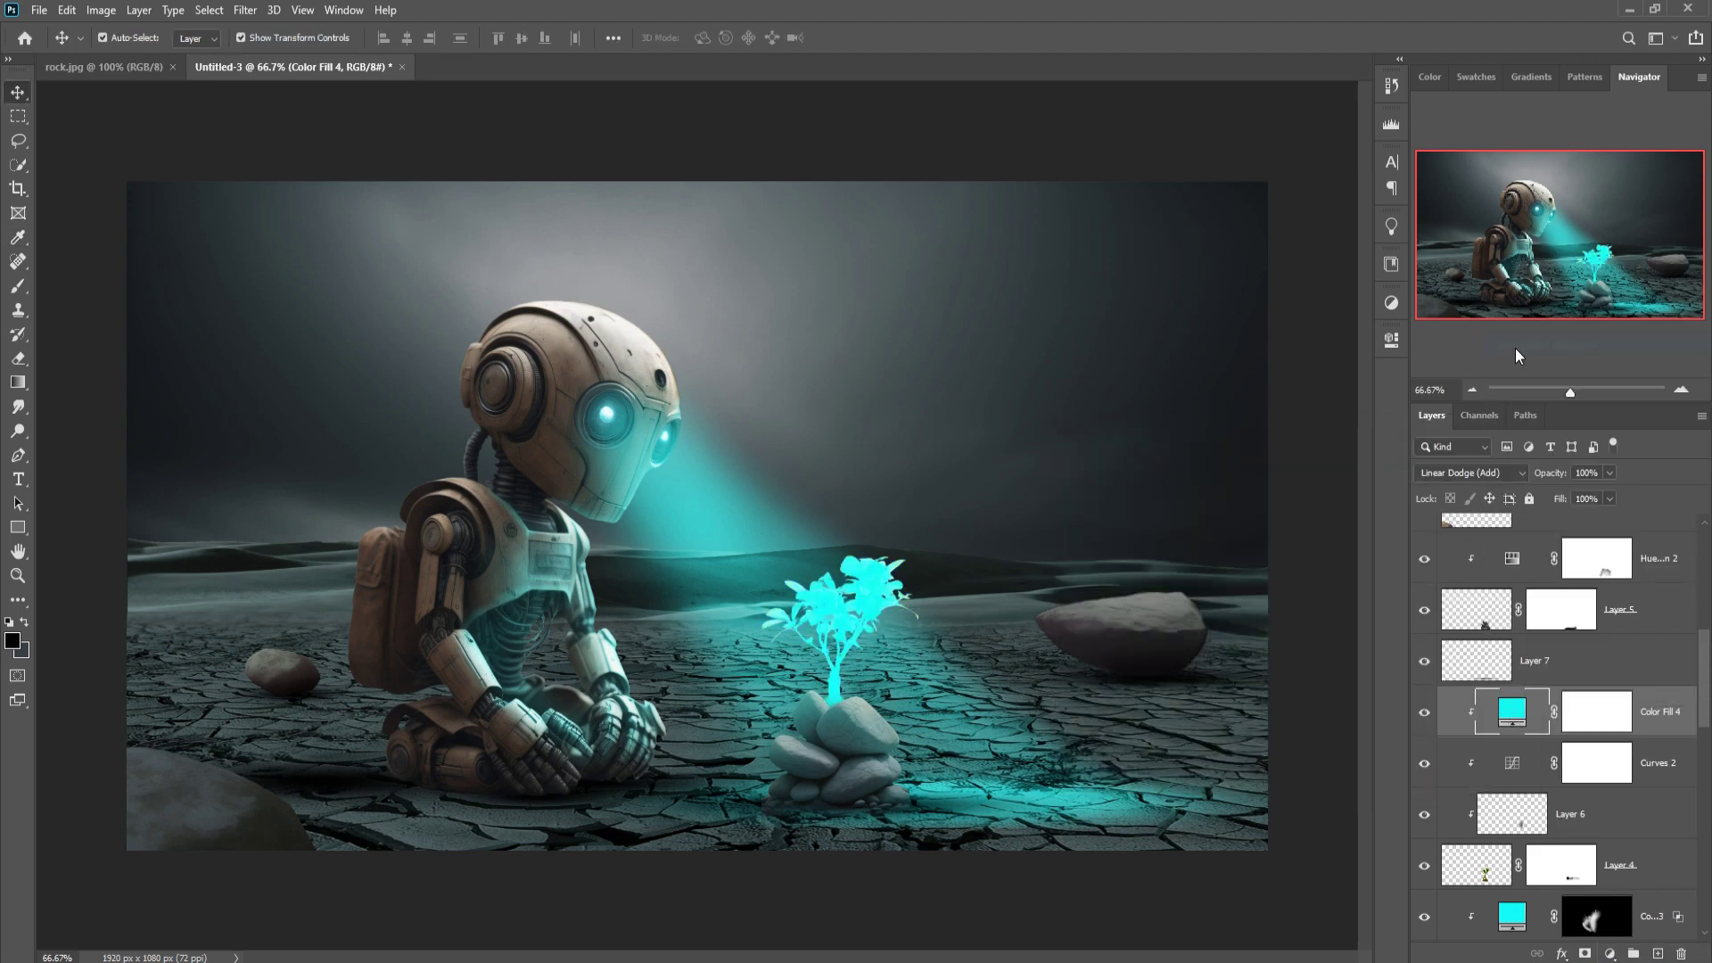
Adjust Color Fill 4's Underlying Layer Blend If in its blending options and invert its mask to black.
double_click(1449, 712)
key("shift+alt+a")
left_click(1635, 390)
left_click(1597, 712)
key("ctrl+i")
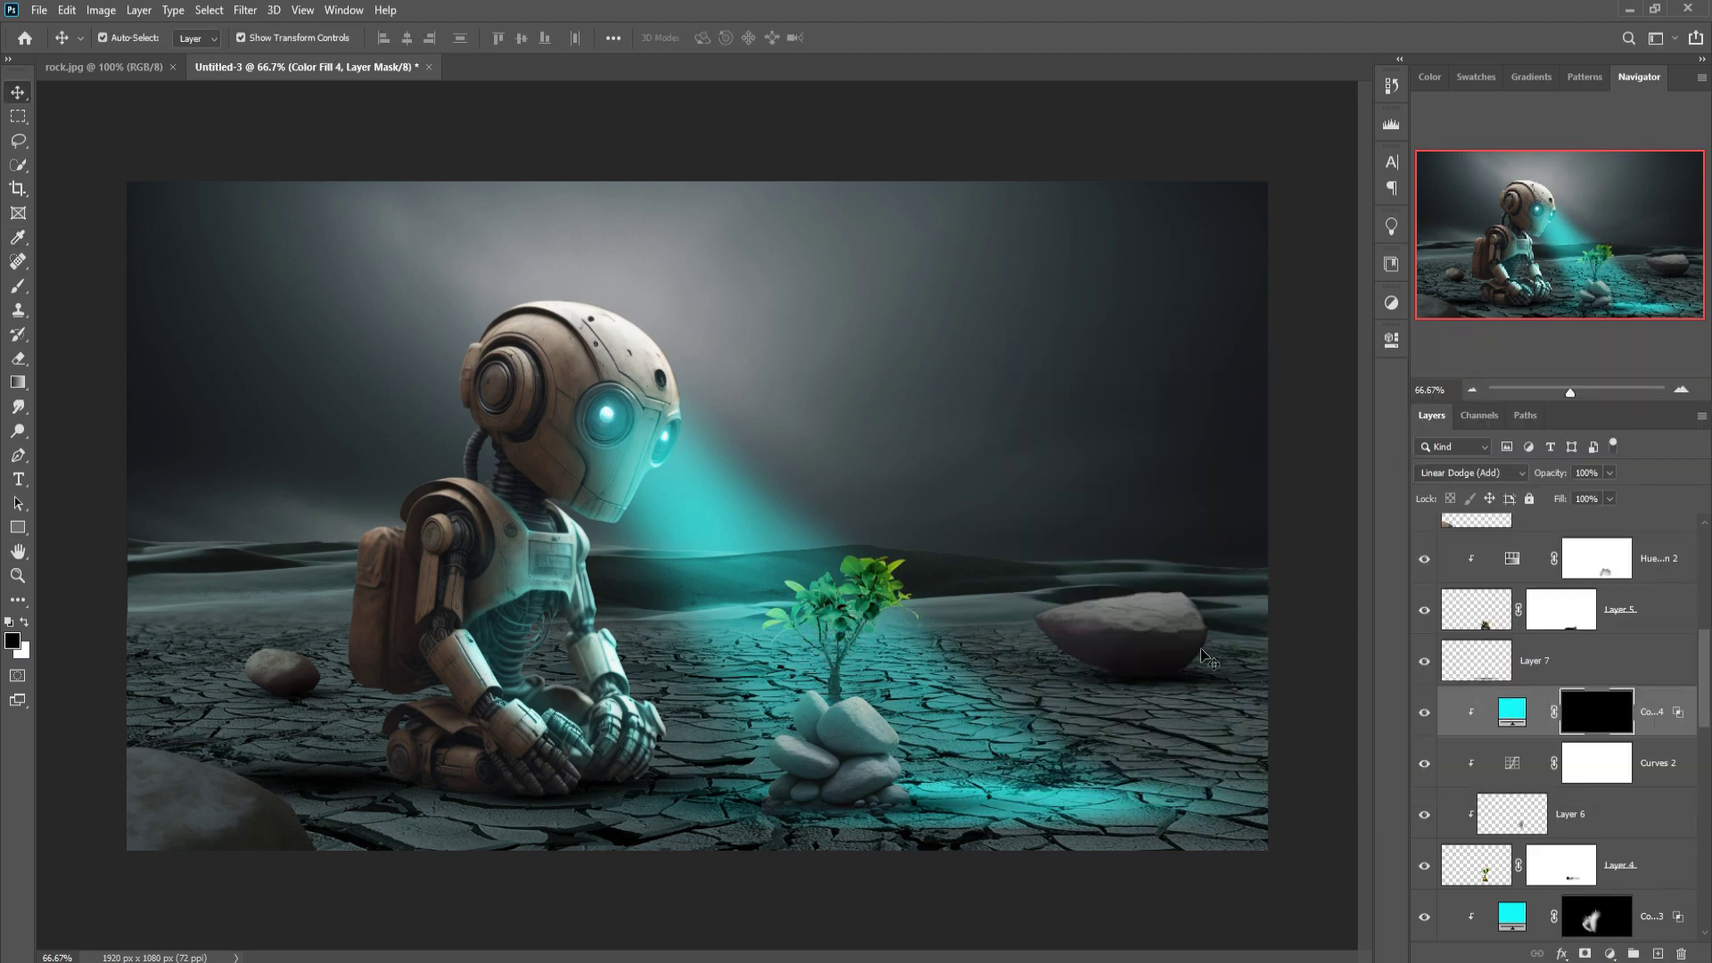
Paint cyan light onto the plant's leaves, branches and trunk on Color Fill 4's mask with a white 20 px brush at 29% opacity.
key("b")
scroll(708, 534, "up", 5)
left_click(24, 621)
mouse_move(1083, 331)
left_mouse_down()
mouse_move(831, 334)
mouse_move(834, 442)
left_mouse_up()
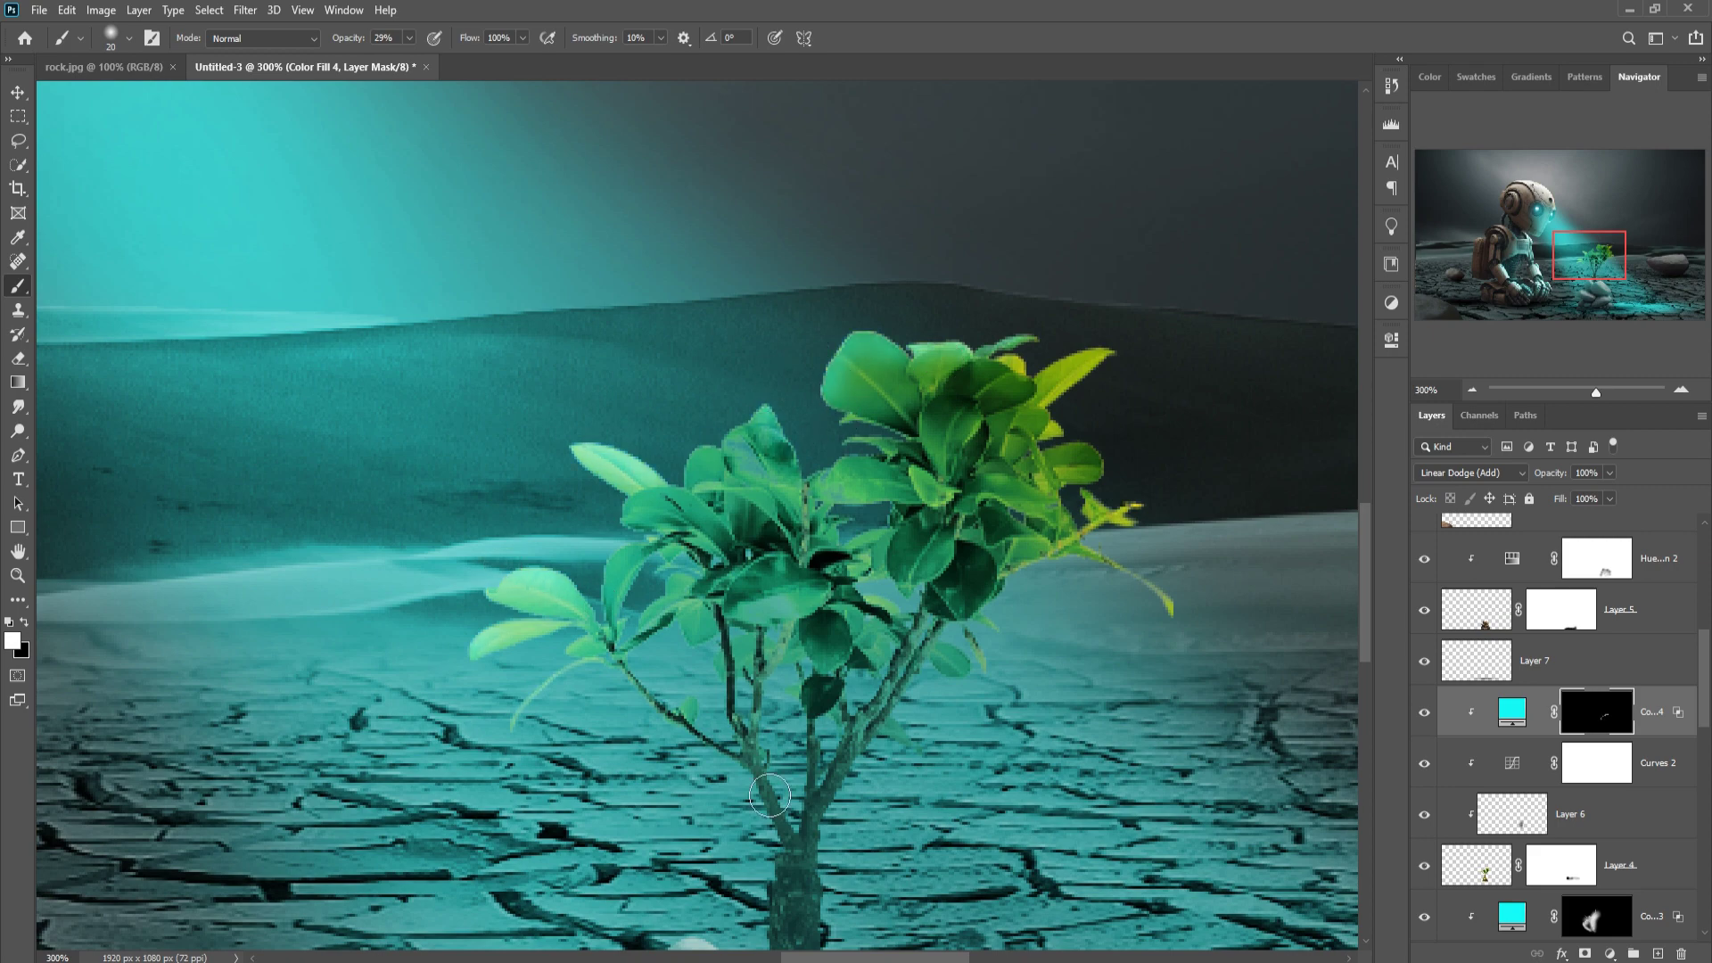
scroll(768, 794, "down", 5)
mouse_move(785, 580)
left_mouse_down()
mouse_move(781, 686)
mouse_move(745, 499)
left_mouse_up()
scroll(745, 500, "up", 2)
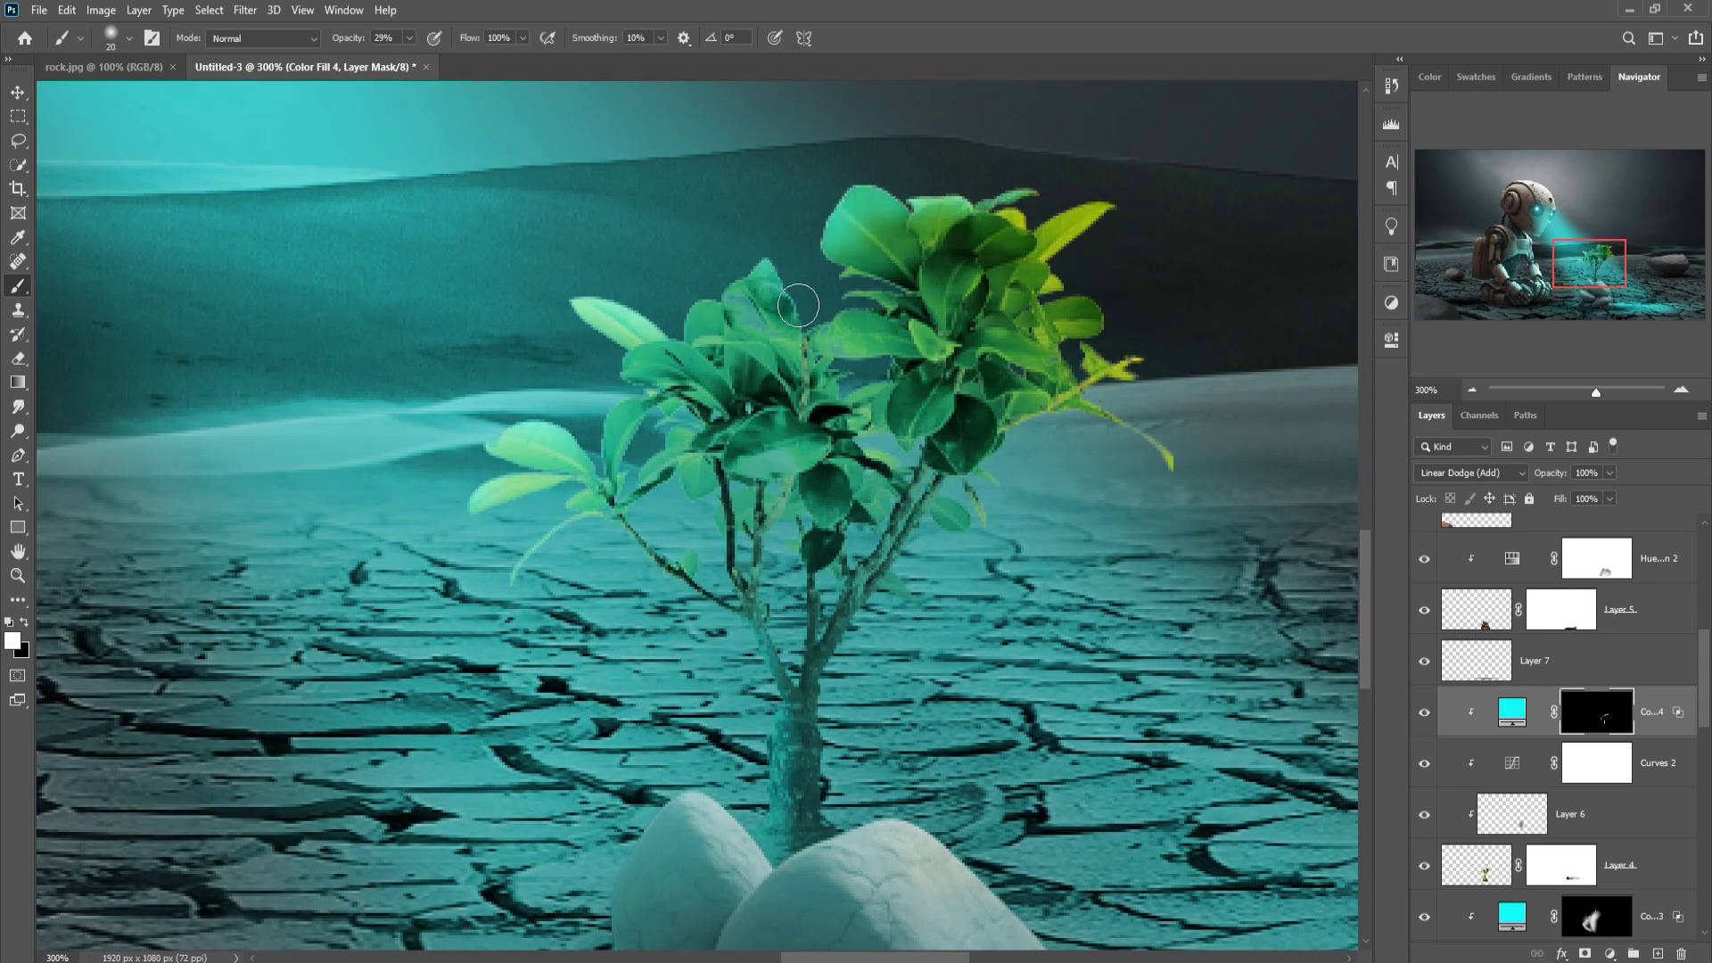
mouse_move(798, 306)
left_mouse_down()
mouse_move(721, 344)
mouse_move(651, 370)
left_mouse_up()
key("v")
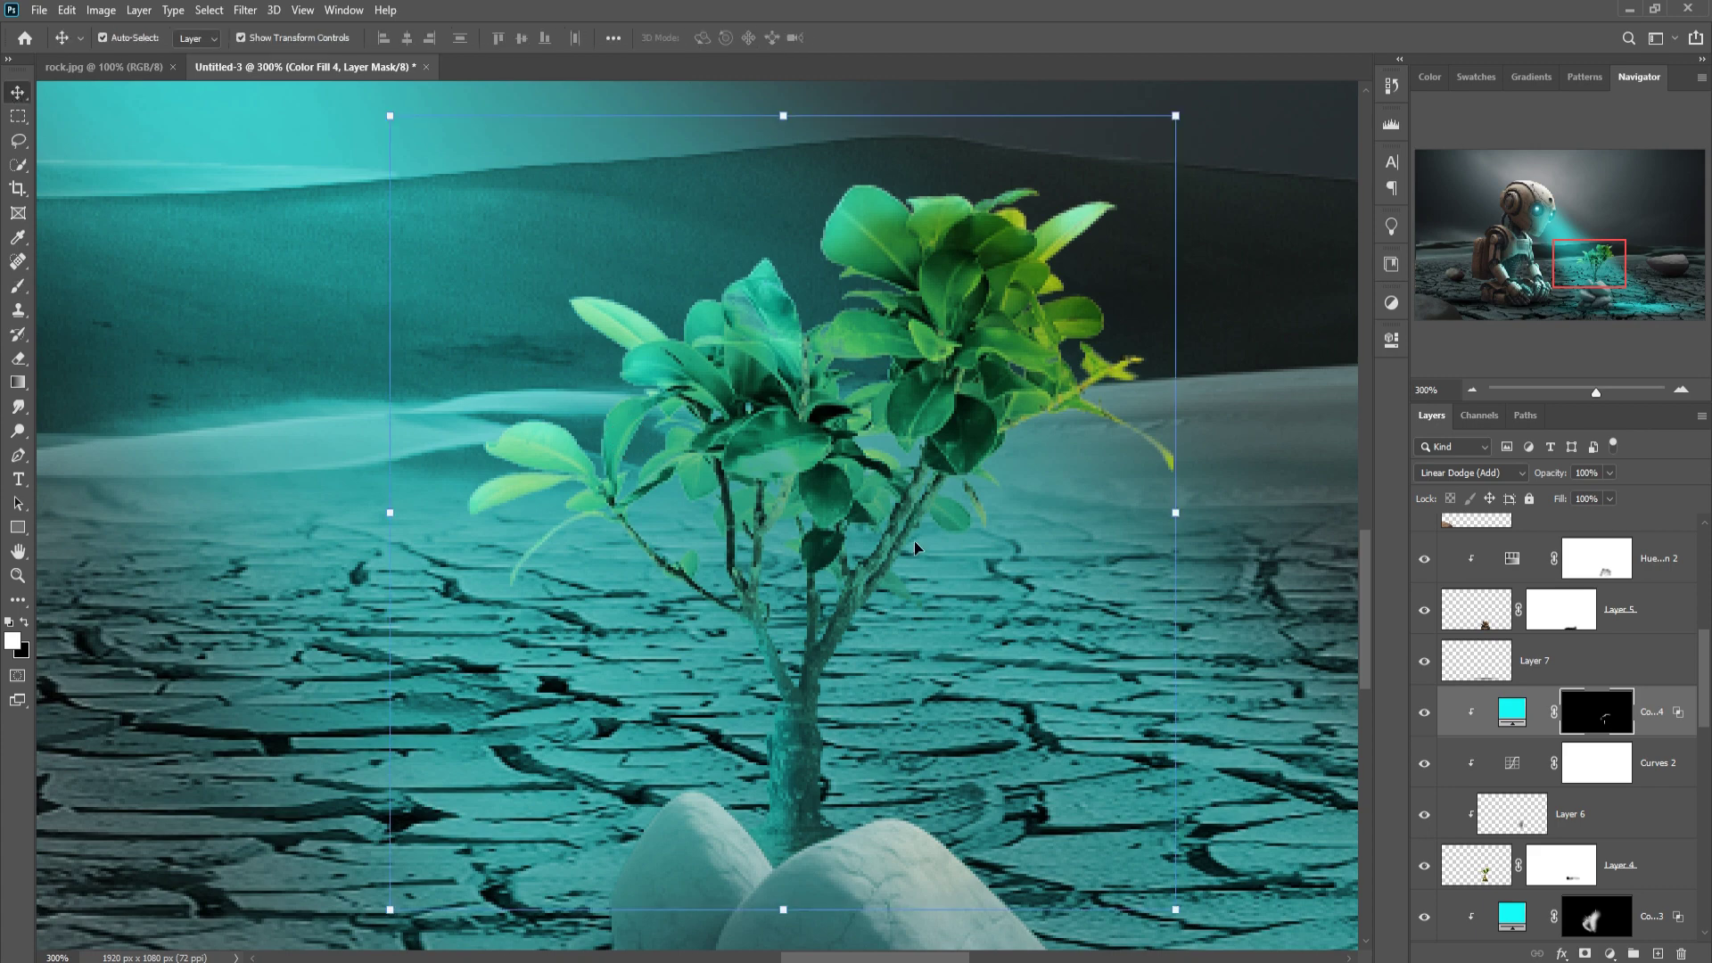
Add a new empty layer clipped to the sky background, beneath Curves 3.
key("ctrl+minus")
key("ctrl+minus")
key("ctrl+minus")
key("ctrl+minus")
left_click(415, 343)
key("ctrl+shift+alt+n")
key("b")
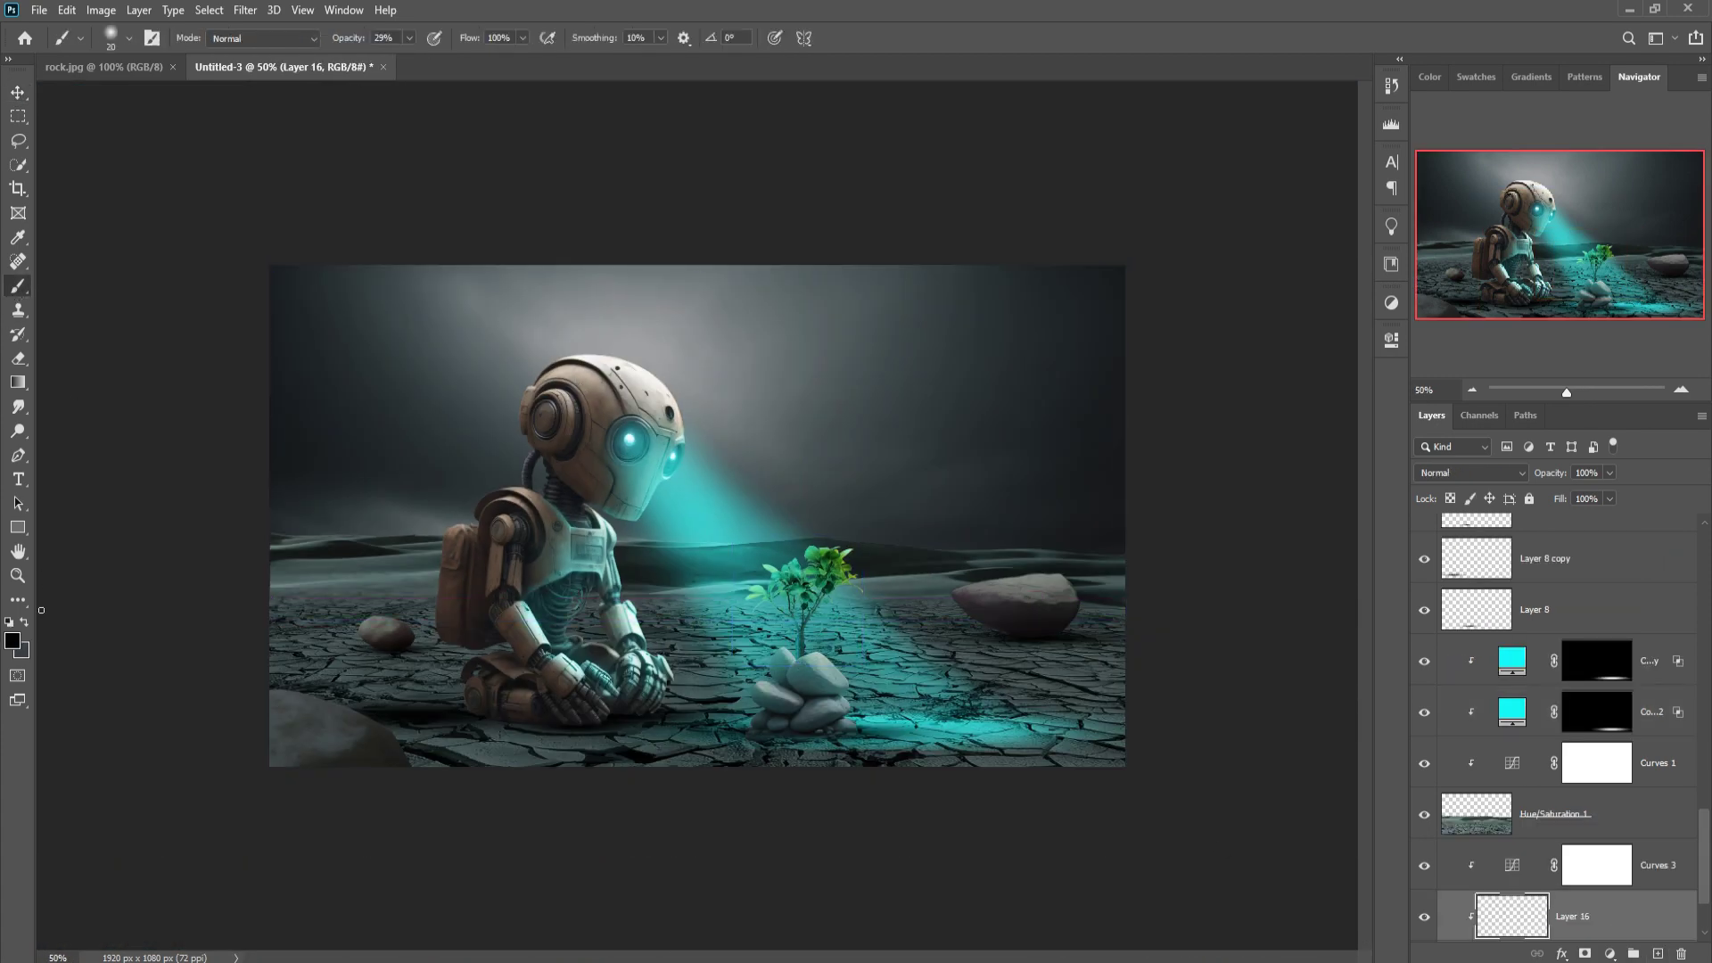
Darken the sky on Layer 16 with a large soft dark brush at 8% opacity.
key("bracketright")
key("bracketright")
key("bracketright")
key("bracketright")
key("bracketright")
key("bracketright")
key("bracketright")
key("bracketright")
key("bracketright")
key("0")
key("8")
mouse_move(500, 292)
left_mouse_down()
mouse_move(592, 356)
mouse_move(1116, 467)
mouse_move(951, 551)
left_mouse_up()
key("v")
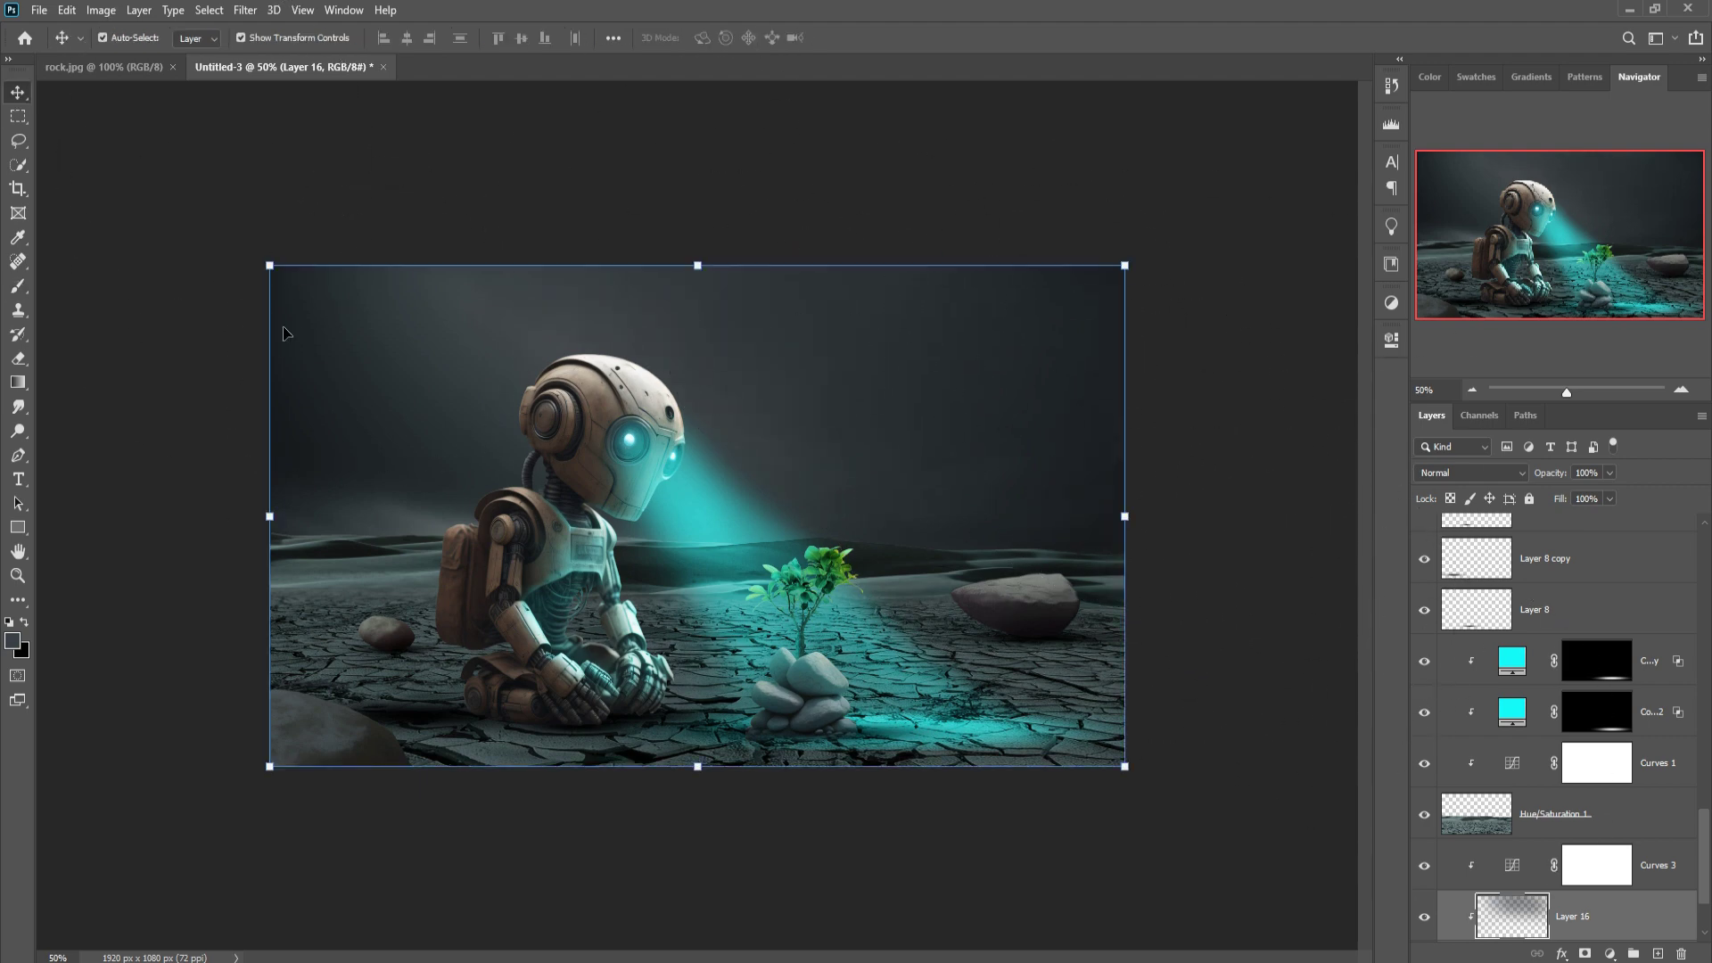
Add a new layer clipped to the cracked ground and darken the ground and horizon with a dark 500 px brush at 8% opacity.
left_click(1618, 818)
key("ctrl+shift+alt+n")
key("bracketleft")
key("bracketleft")
key("bracketleft")
key("bracketleft")
mouse_move(449, 647)
left_mouse_down()
mouse_move(497, 687)
mouse_move(705, 637)
left_mouse_up()
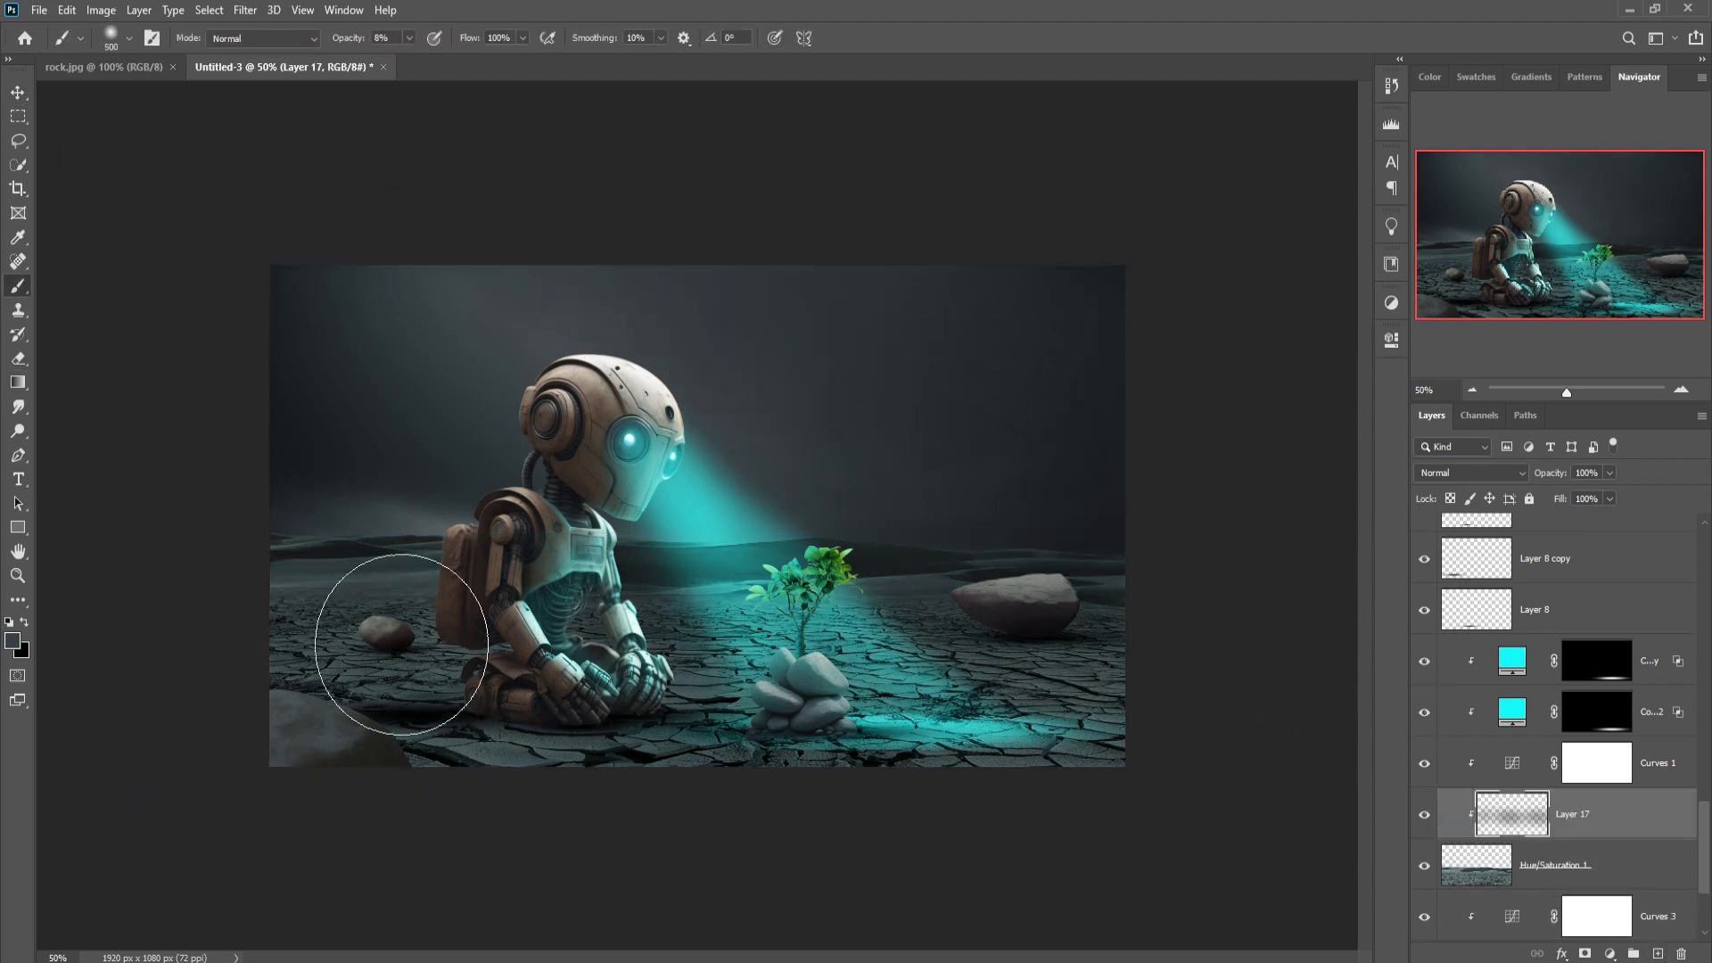
mouse_move(382, 642)
left_mouse_down()
mouse_move(329, 794)
mouse_move(1164, 686)
left_mouse_up()
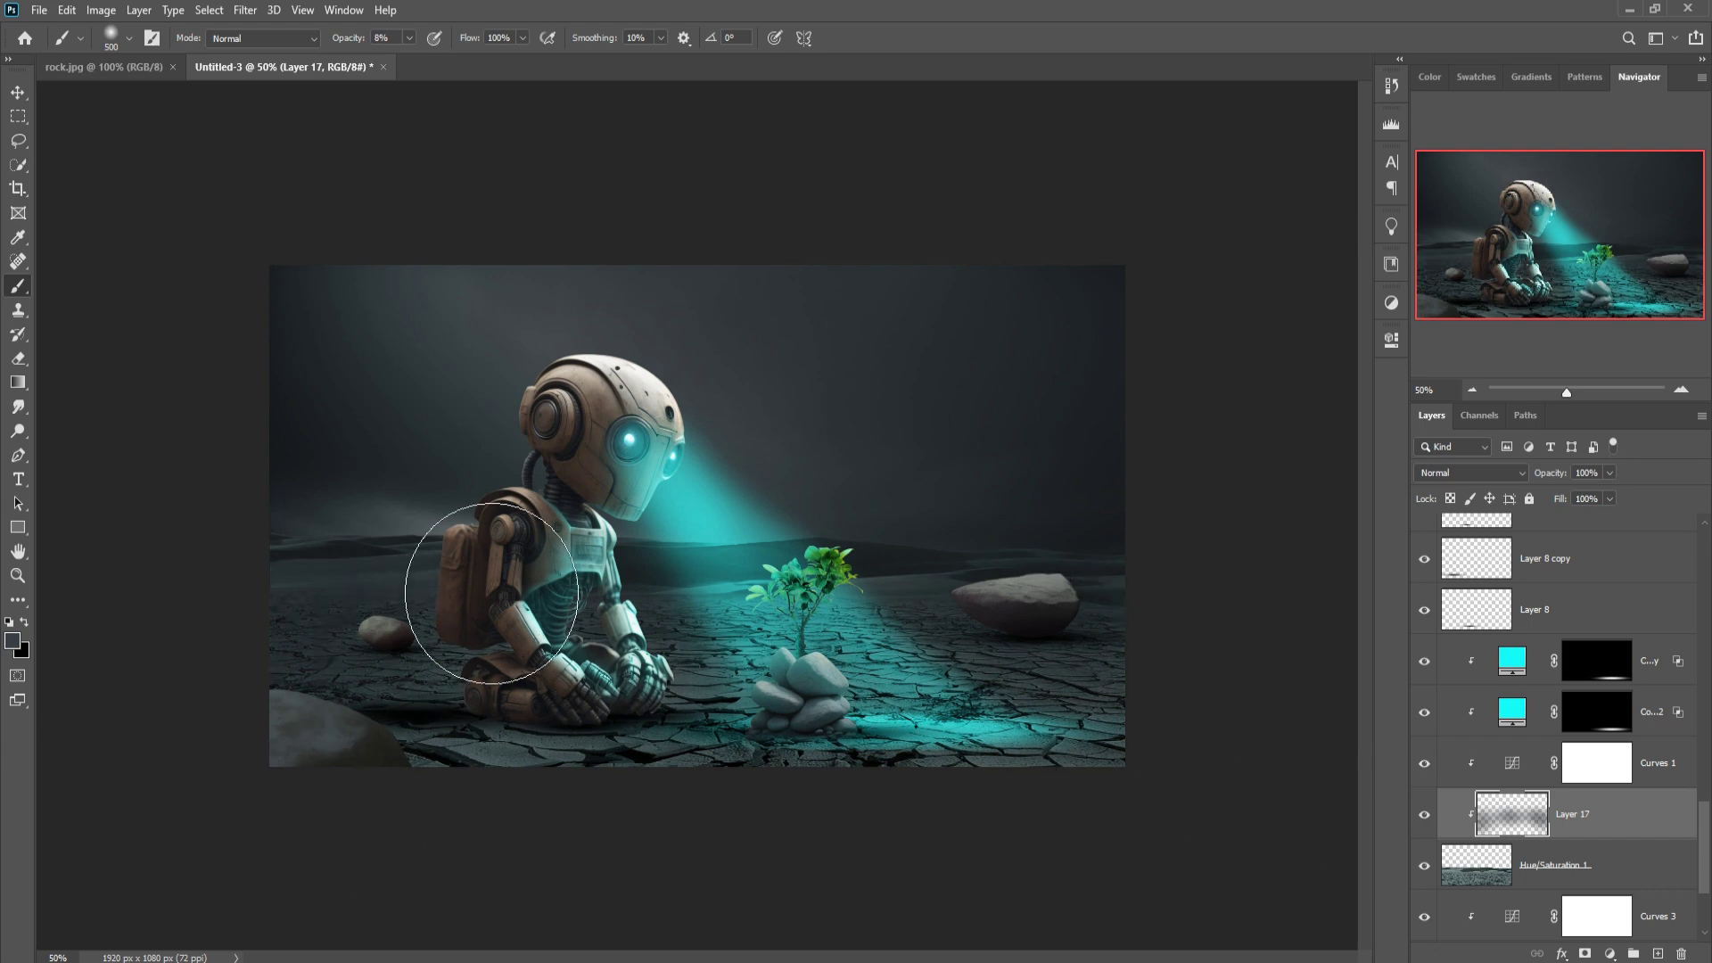
Strengthen the cyan glow around the robot's eyes on Color Fill 3's mask with a white brush at 71% opacity.
left_click(18, 92)
left_click(598, 393)
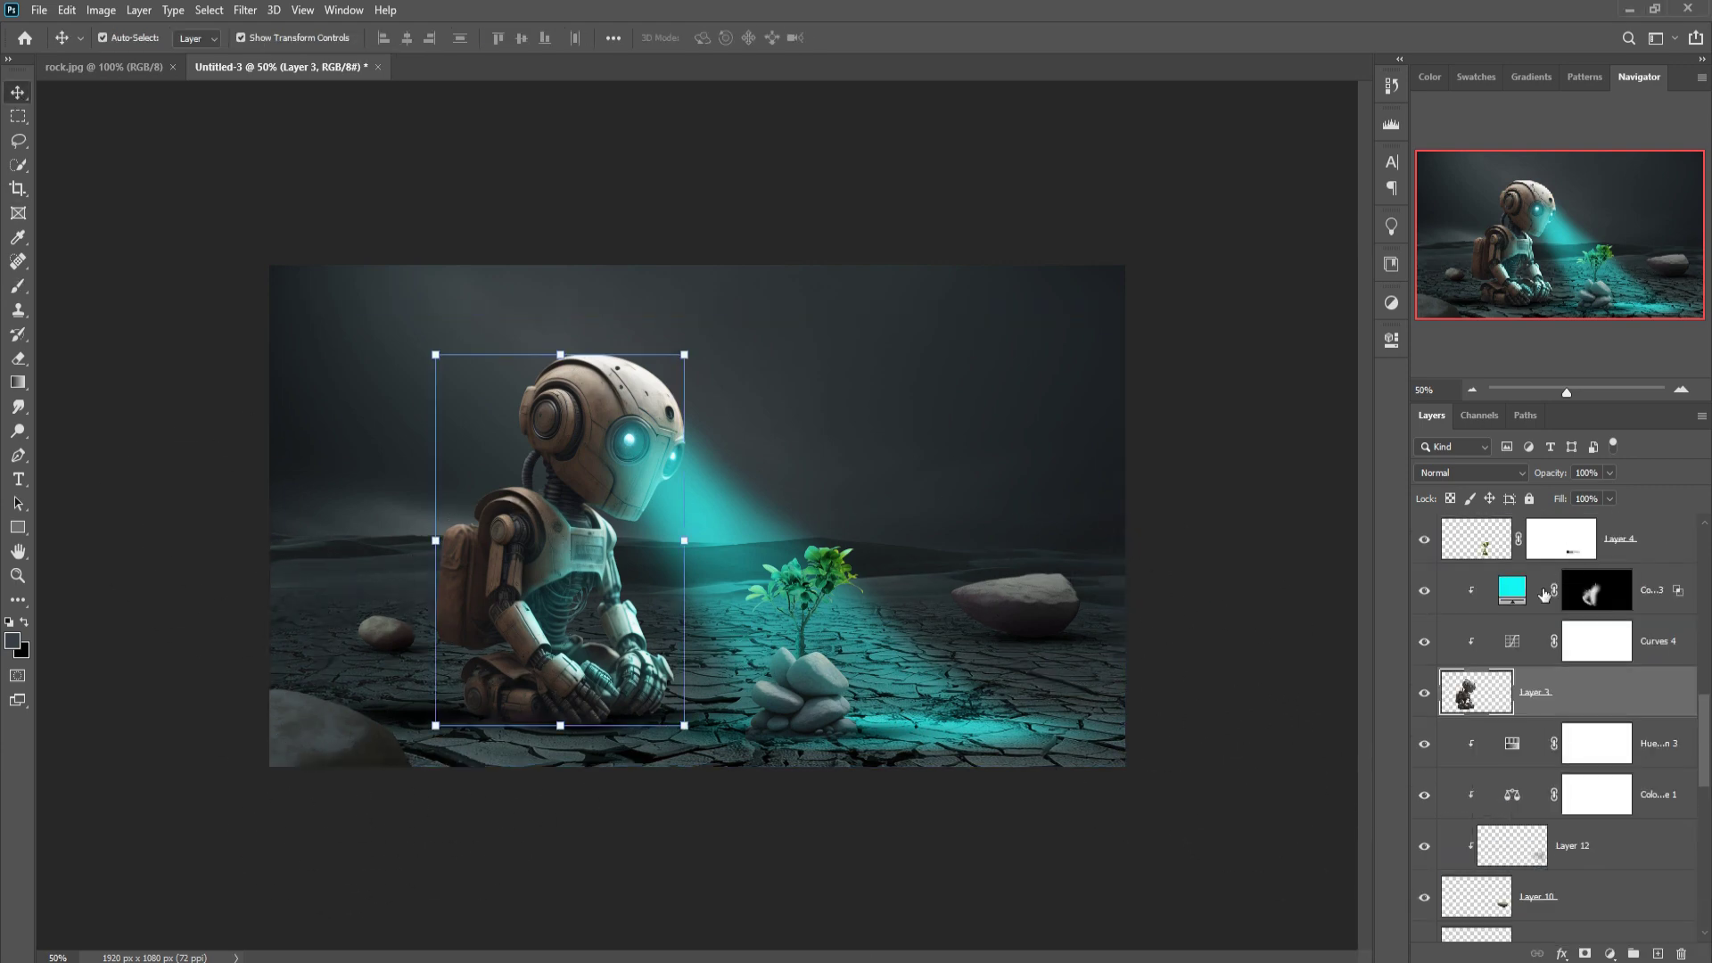
left_click(745, 497)
key("b")
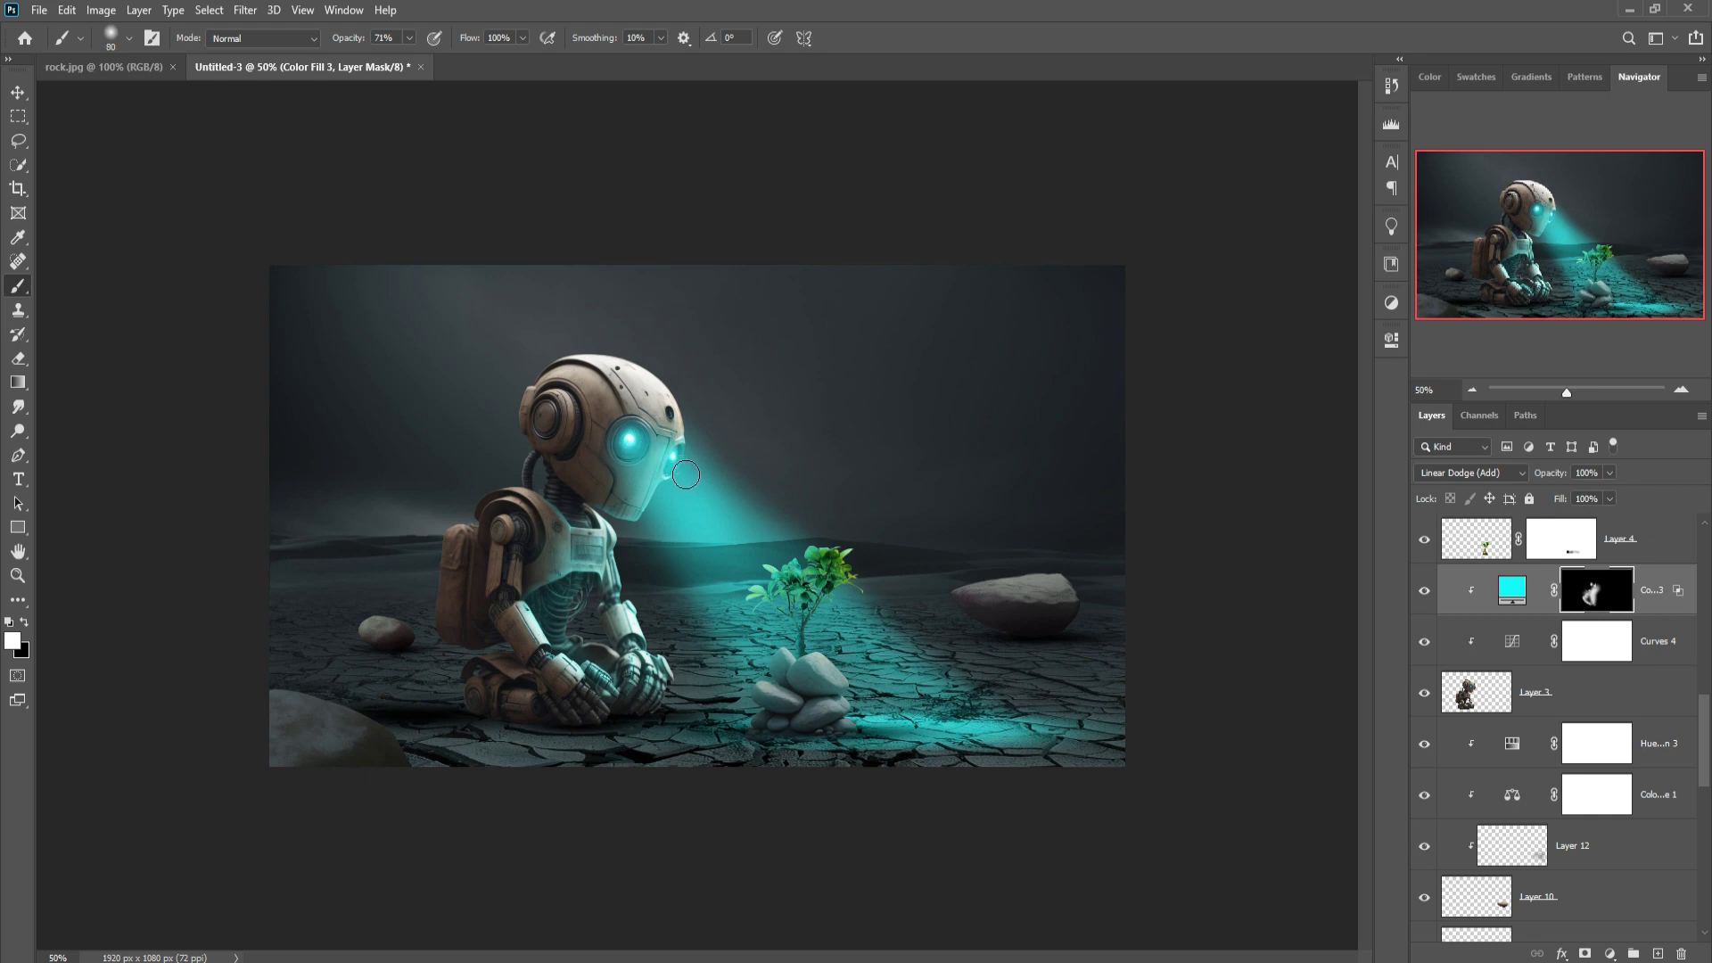
key("v")
Stamp all visible layers into a new layer above Color Fill 1 and convert it to a smart object.
scroll(1650, 553, "up", 5)
left_click(1650, 552)
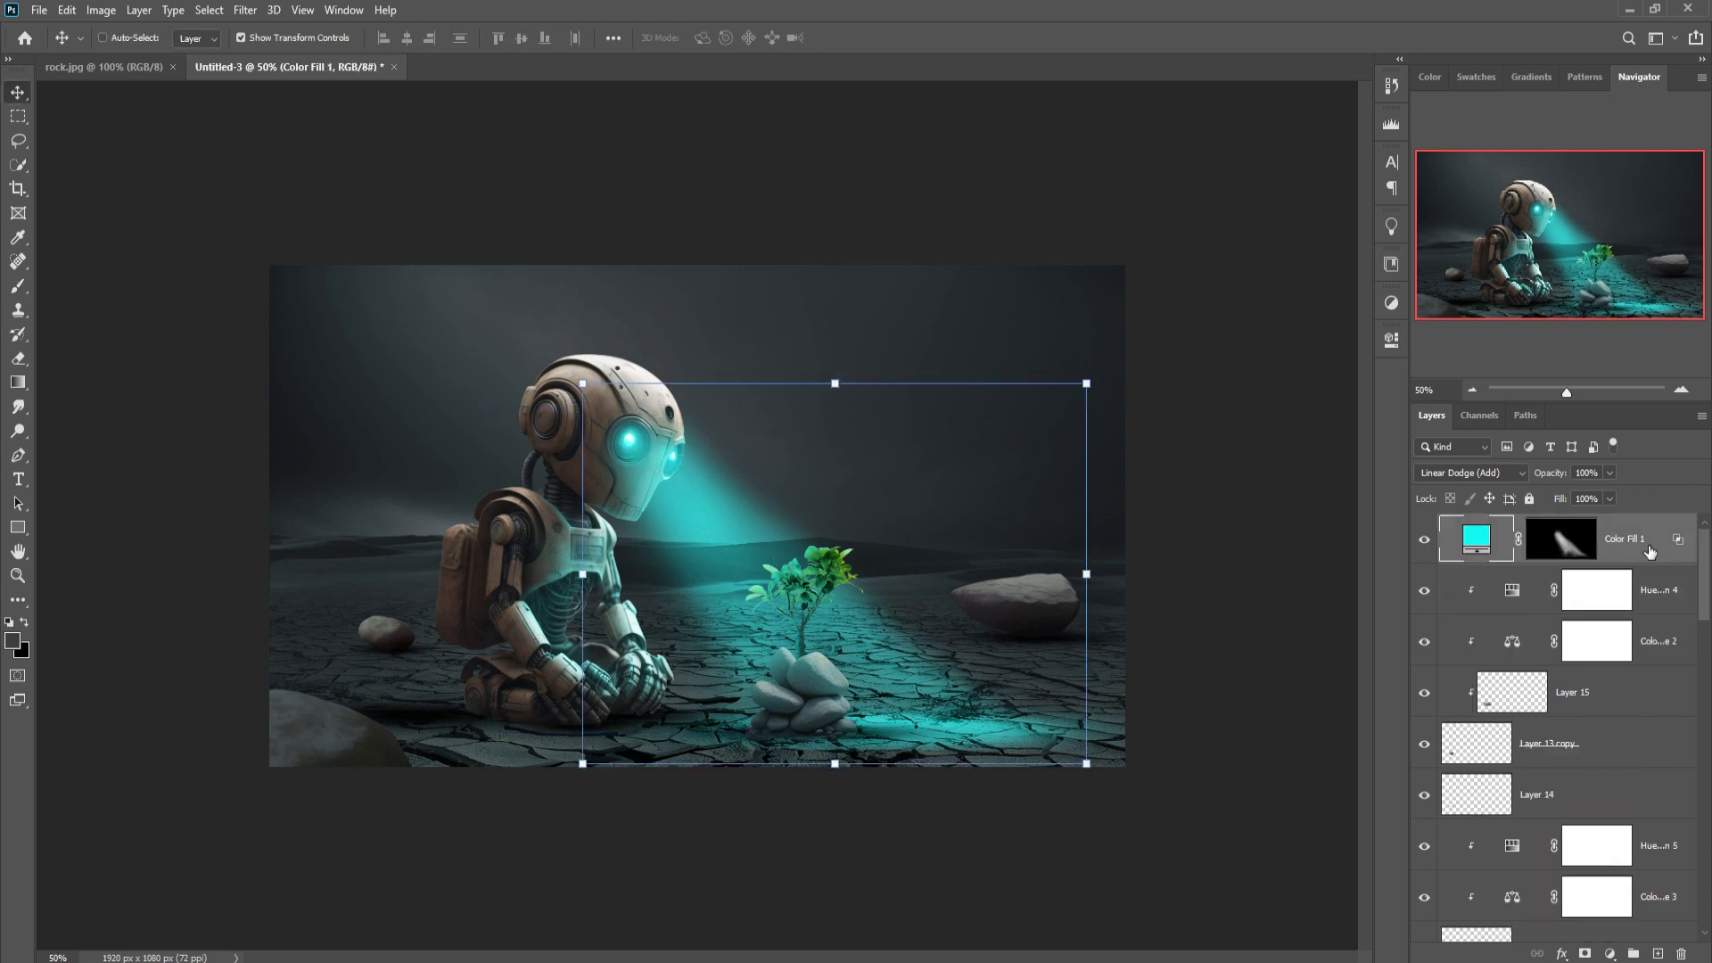
key("shift+ctrl+alt+e")
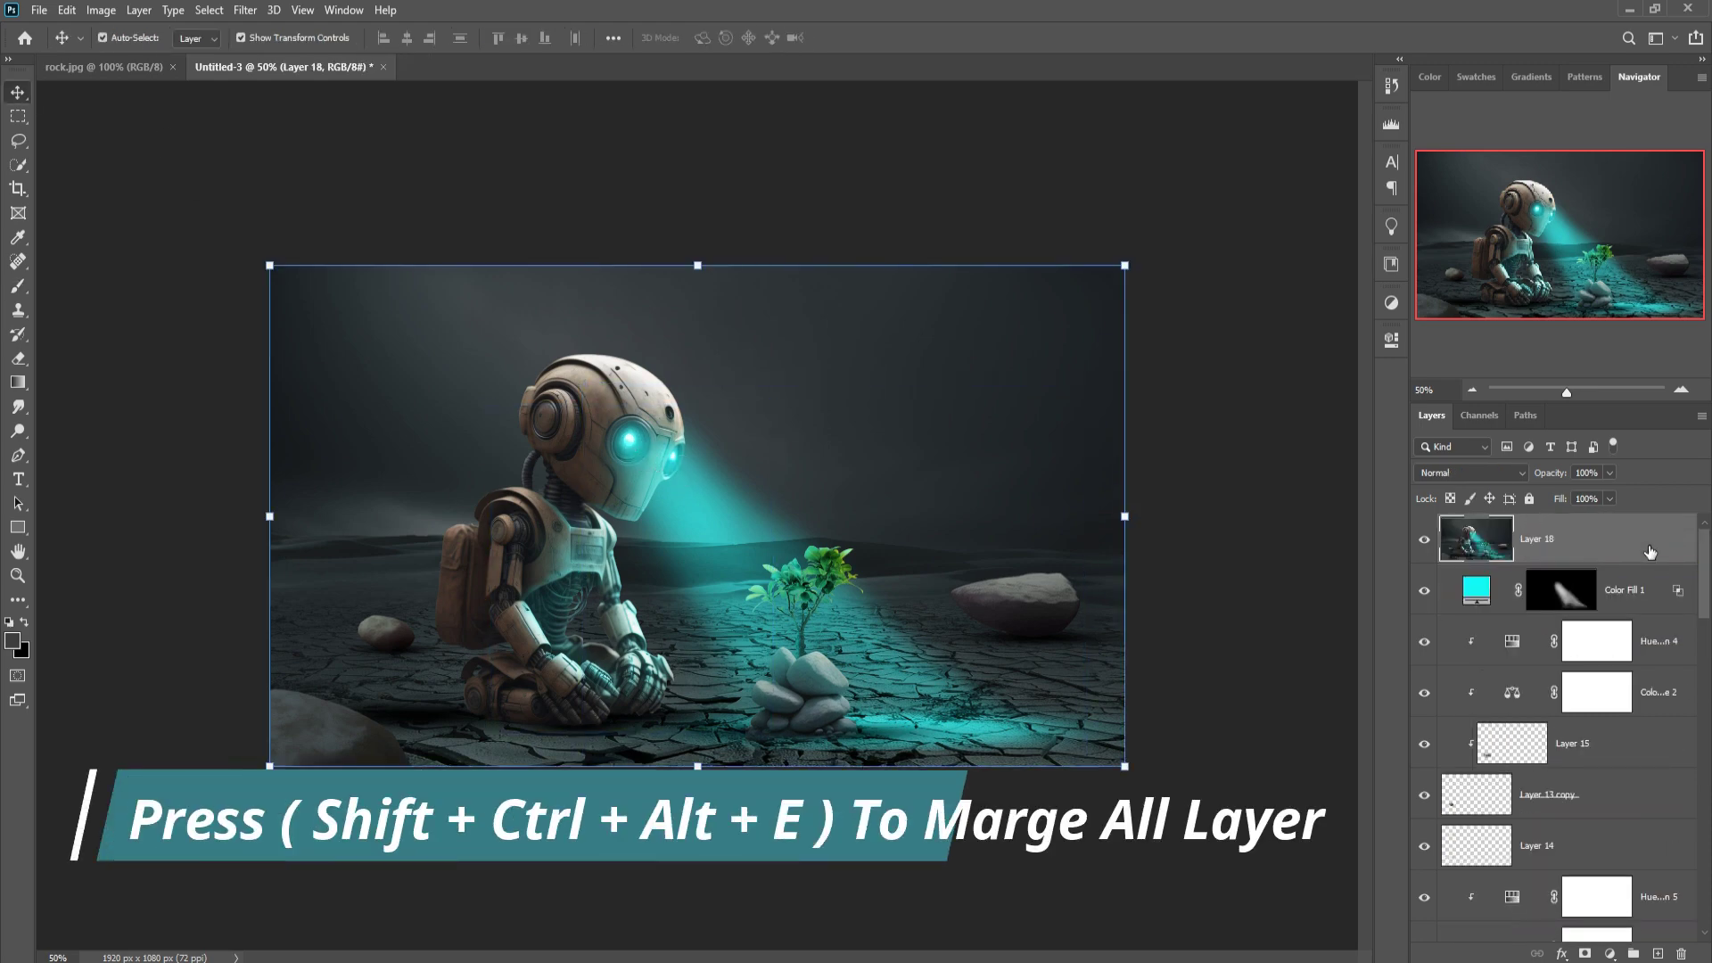
right_click(1614, 544)
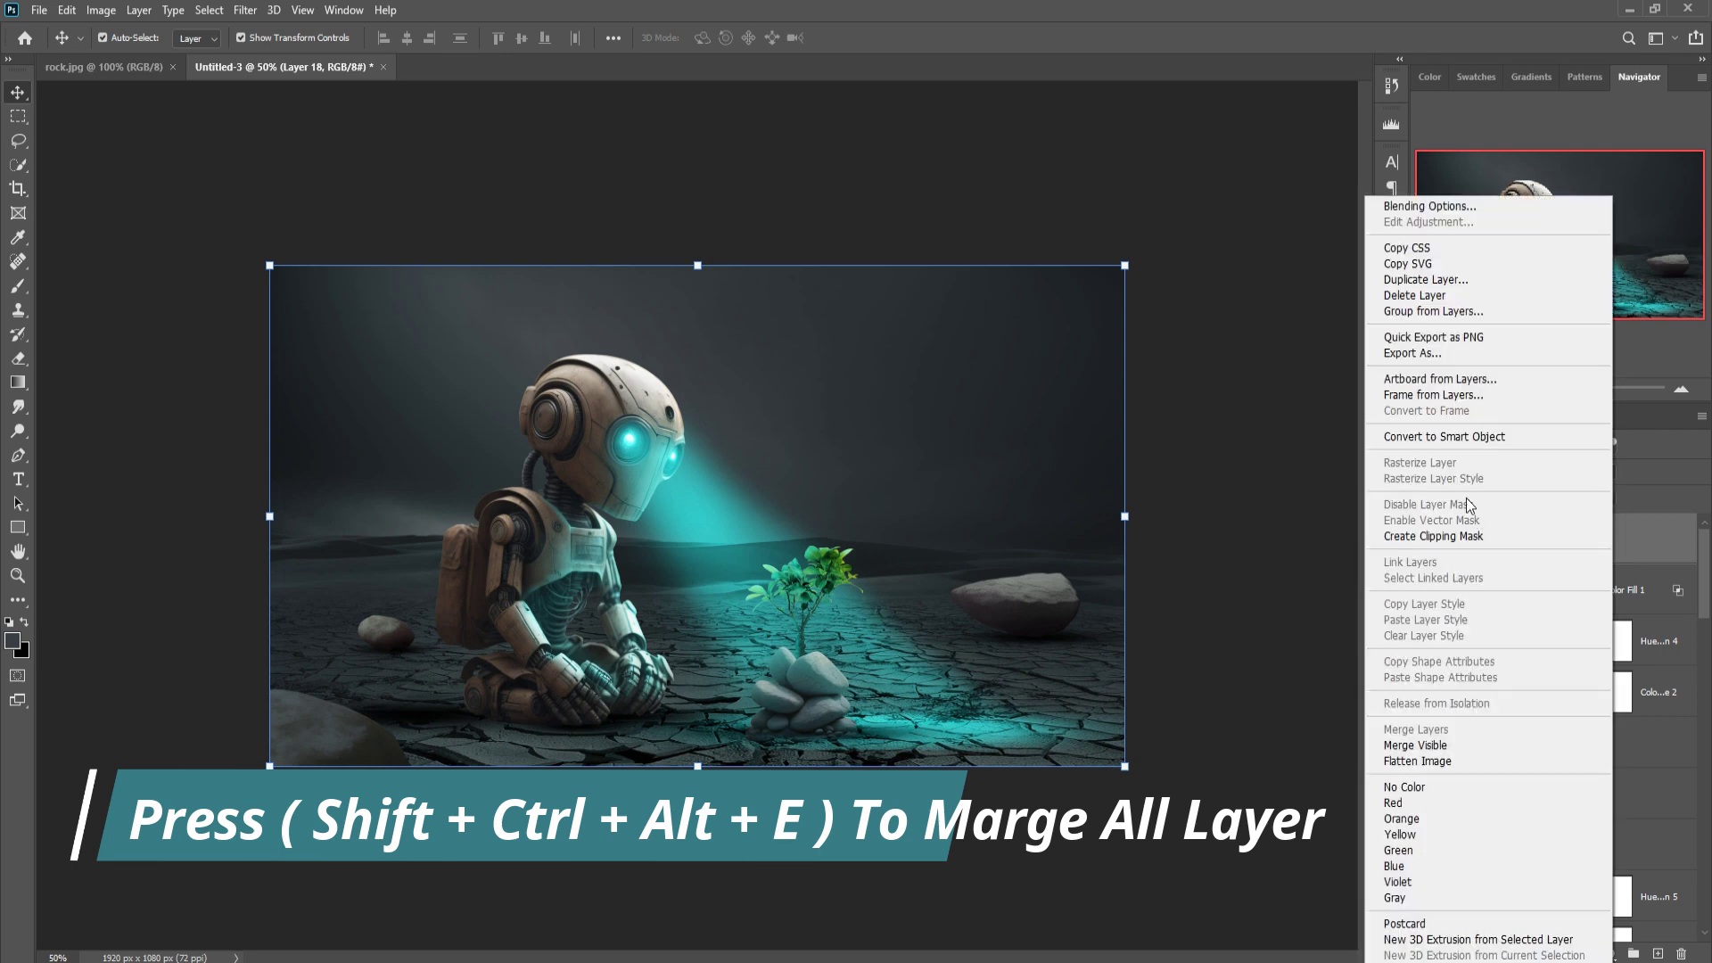
left_click(1498, 442)
In the Camera Raw Filter, set Saturation to +14 and the parametric tone curve to Highlights +11, Lights +22, Darks -20, Shadows +28.
left_click(245, 10)
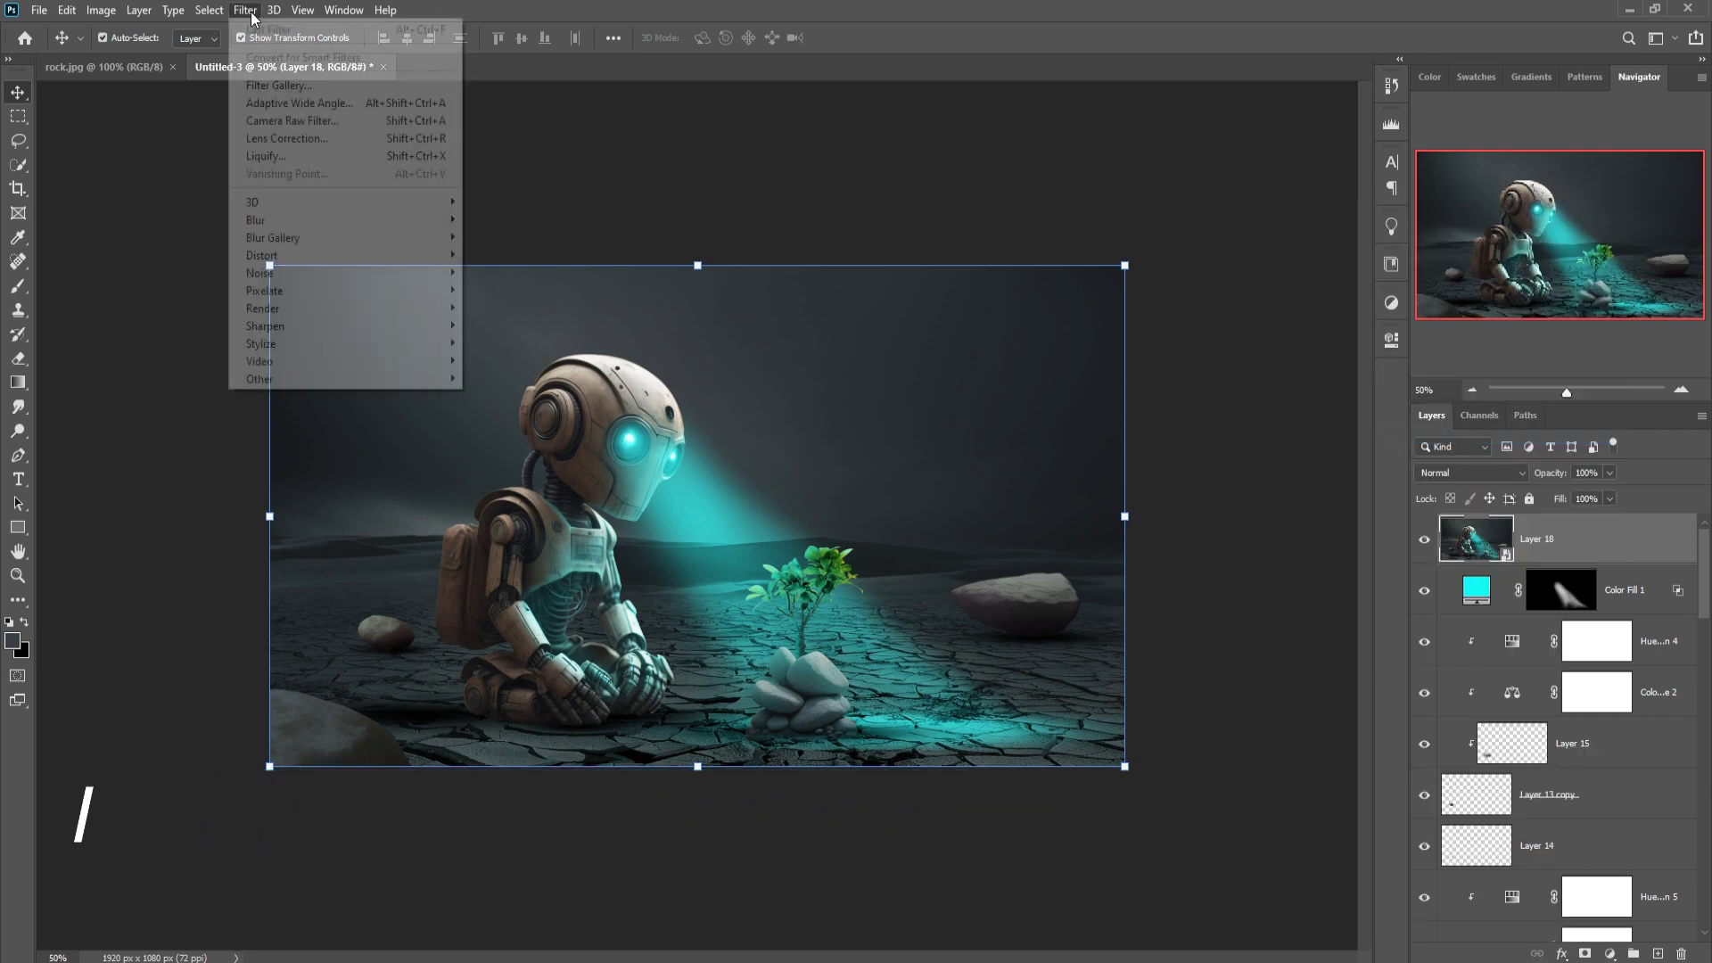
left_click(267, 120)
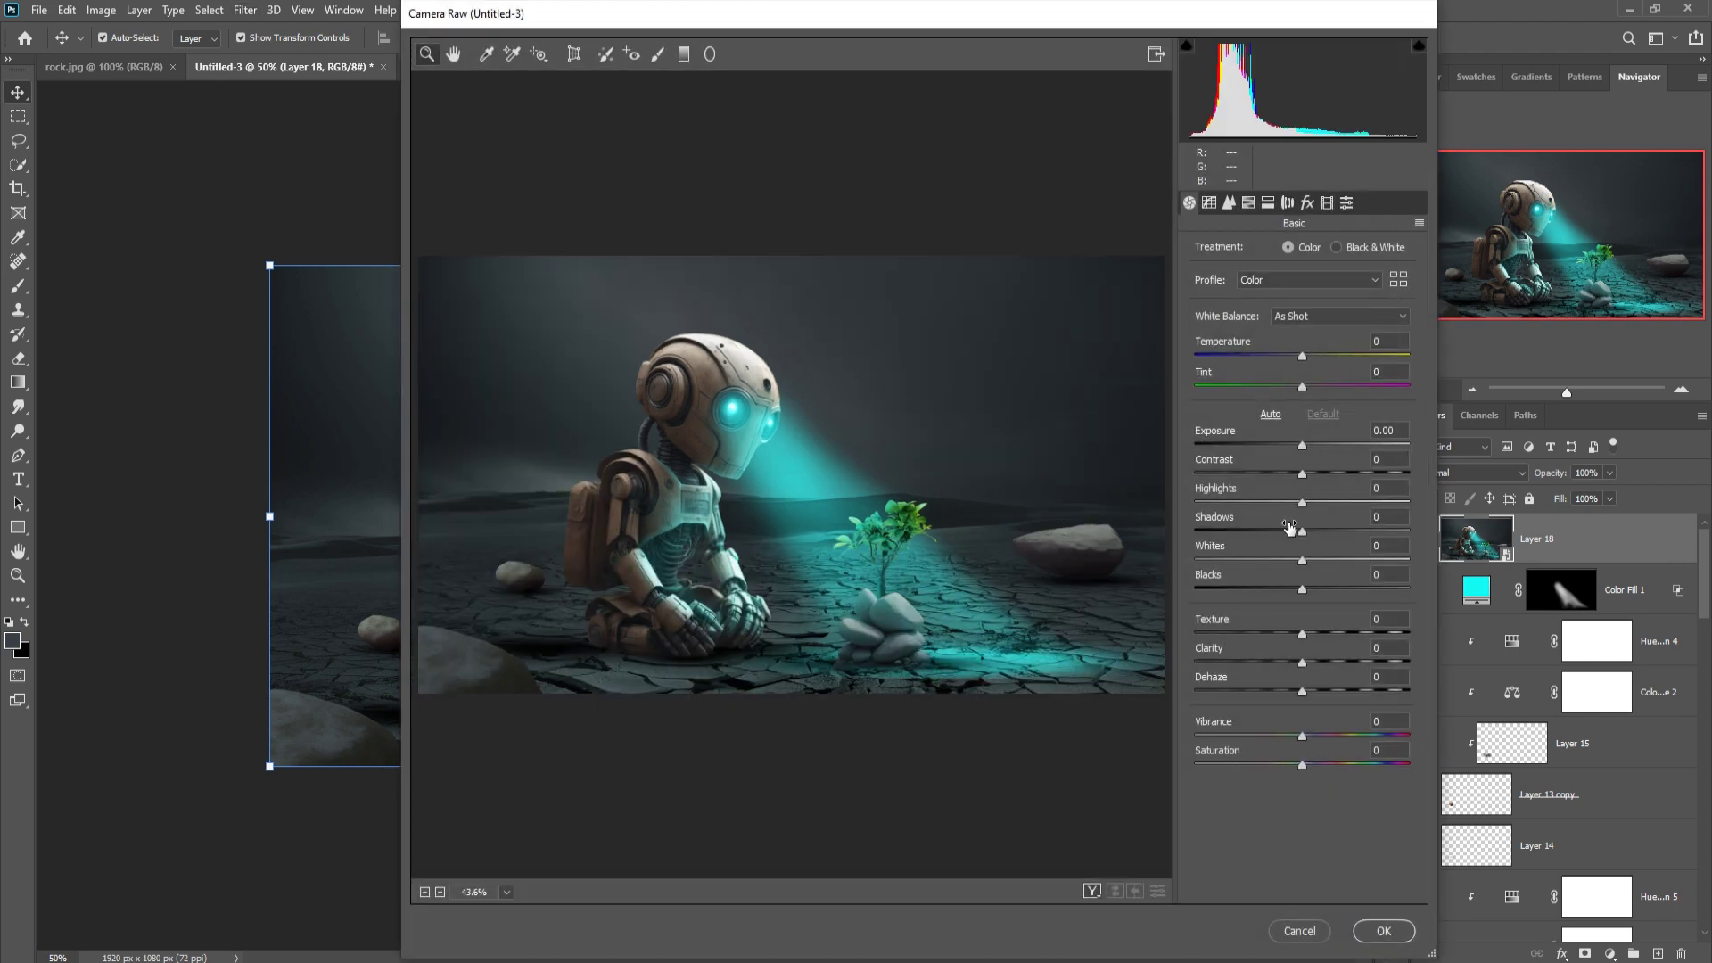
left_click_drag(1302, 768, 1318, 767)
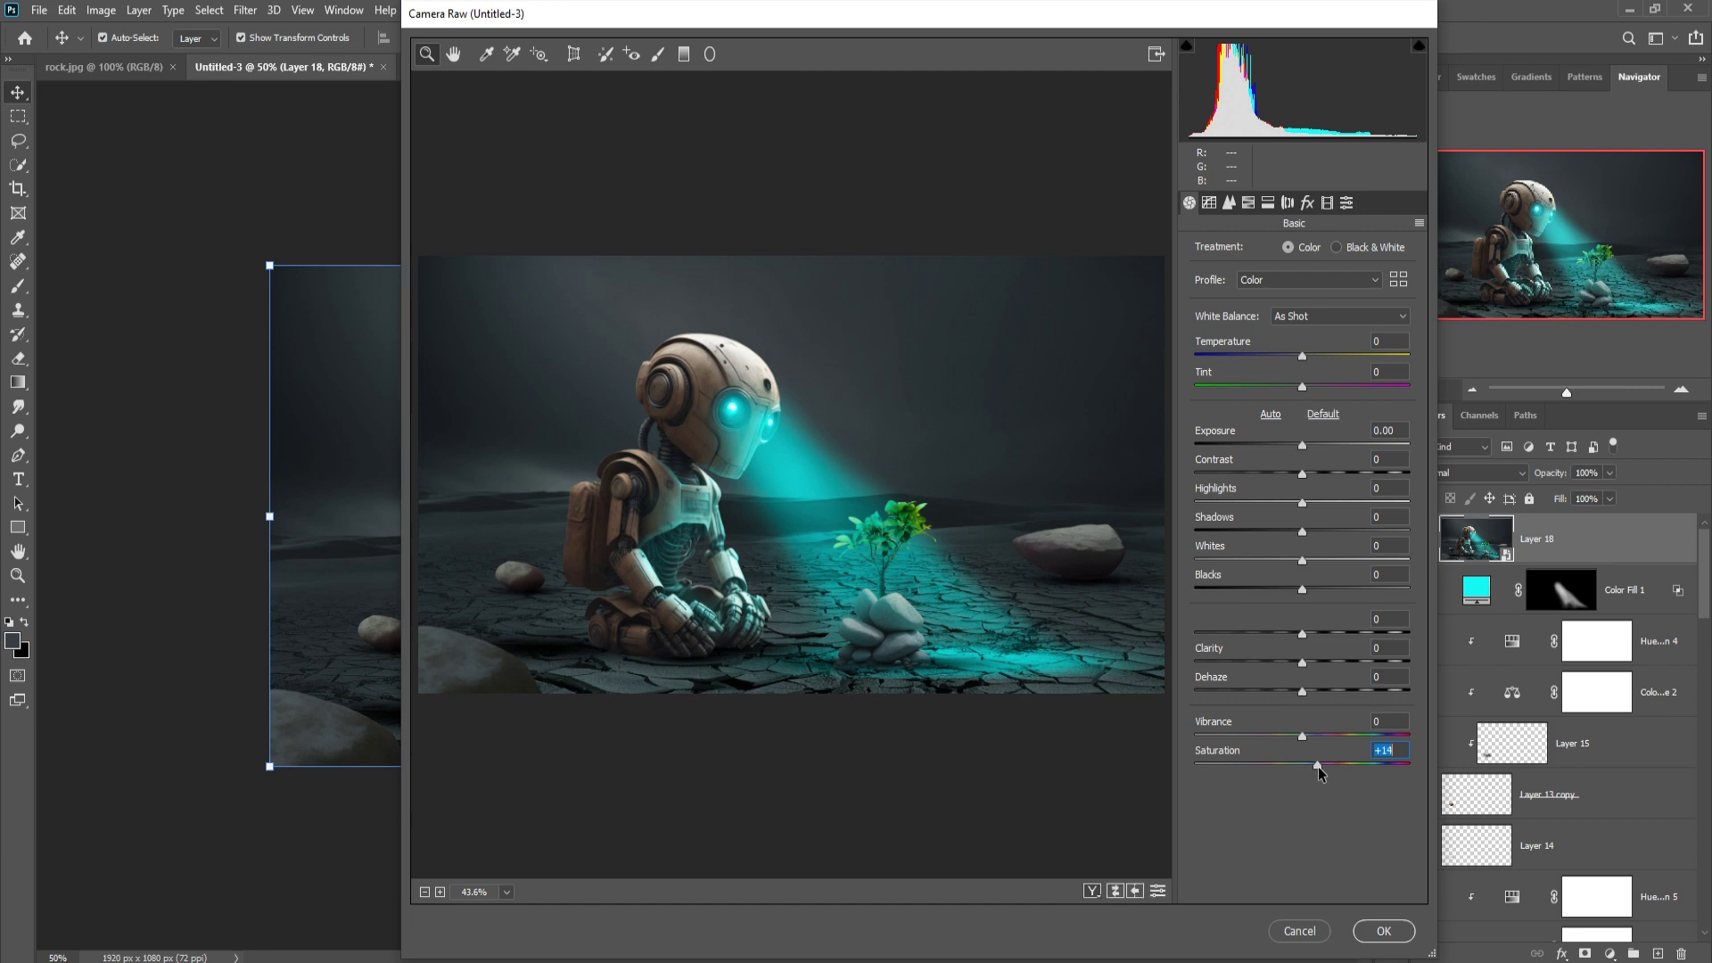
left_click(1209, 203)
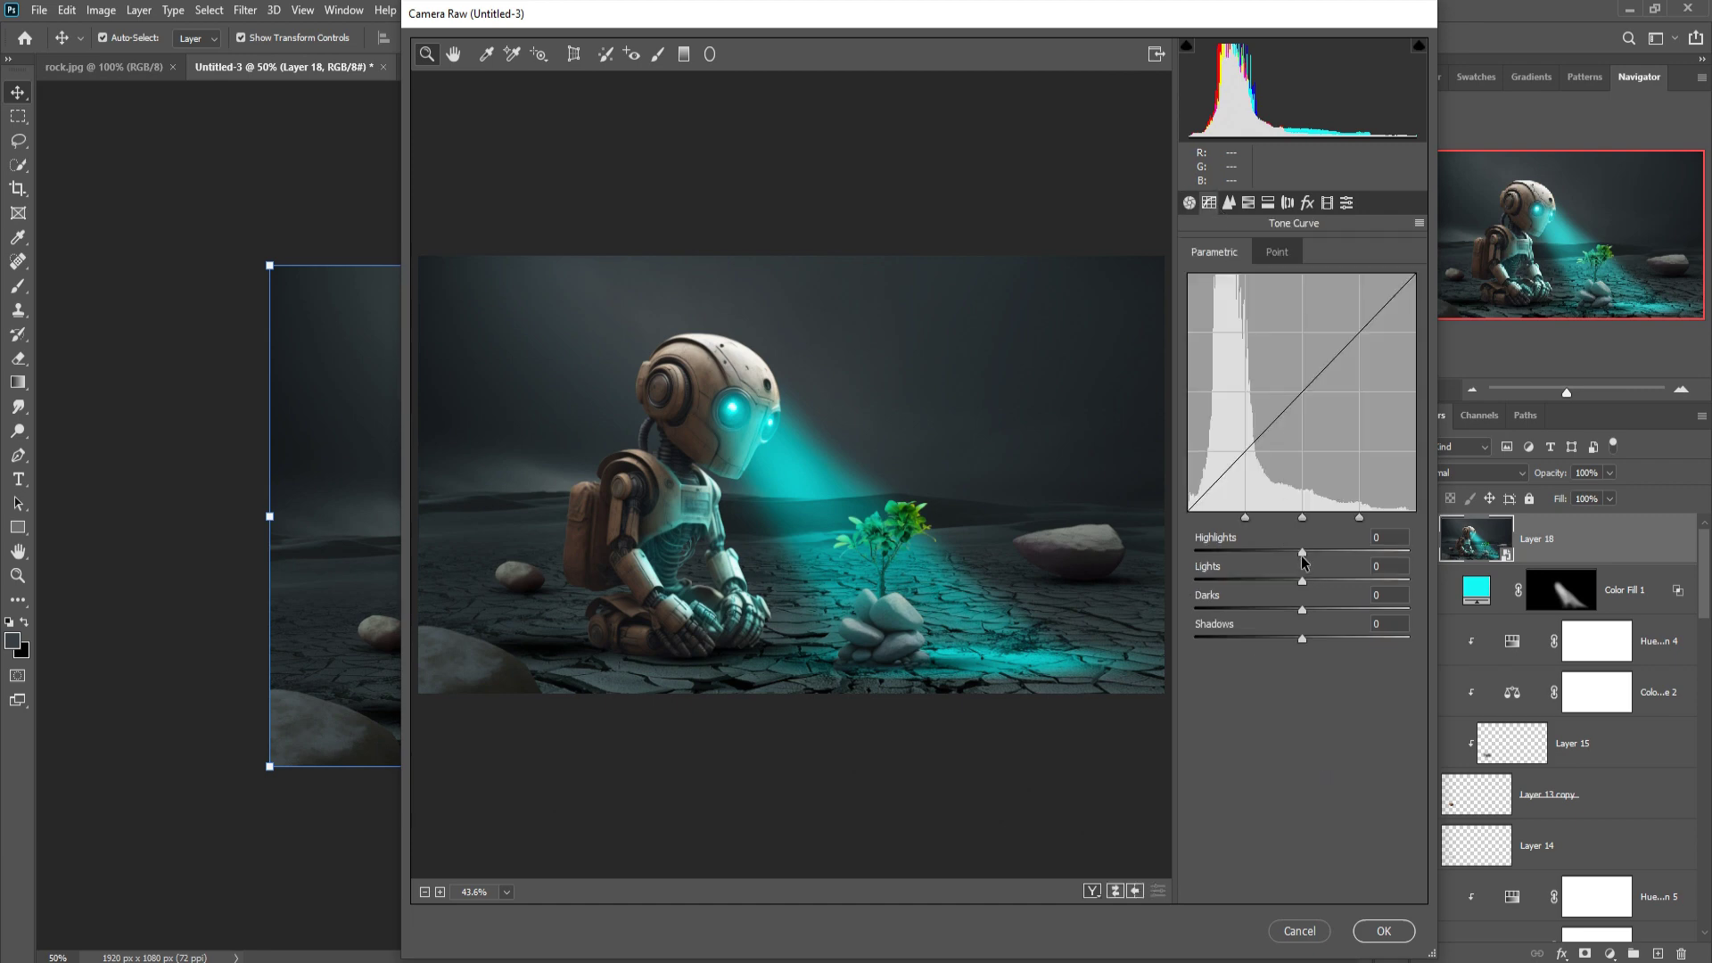
left_click_drag(1305, 559, 1332, 638)
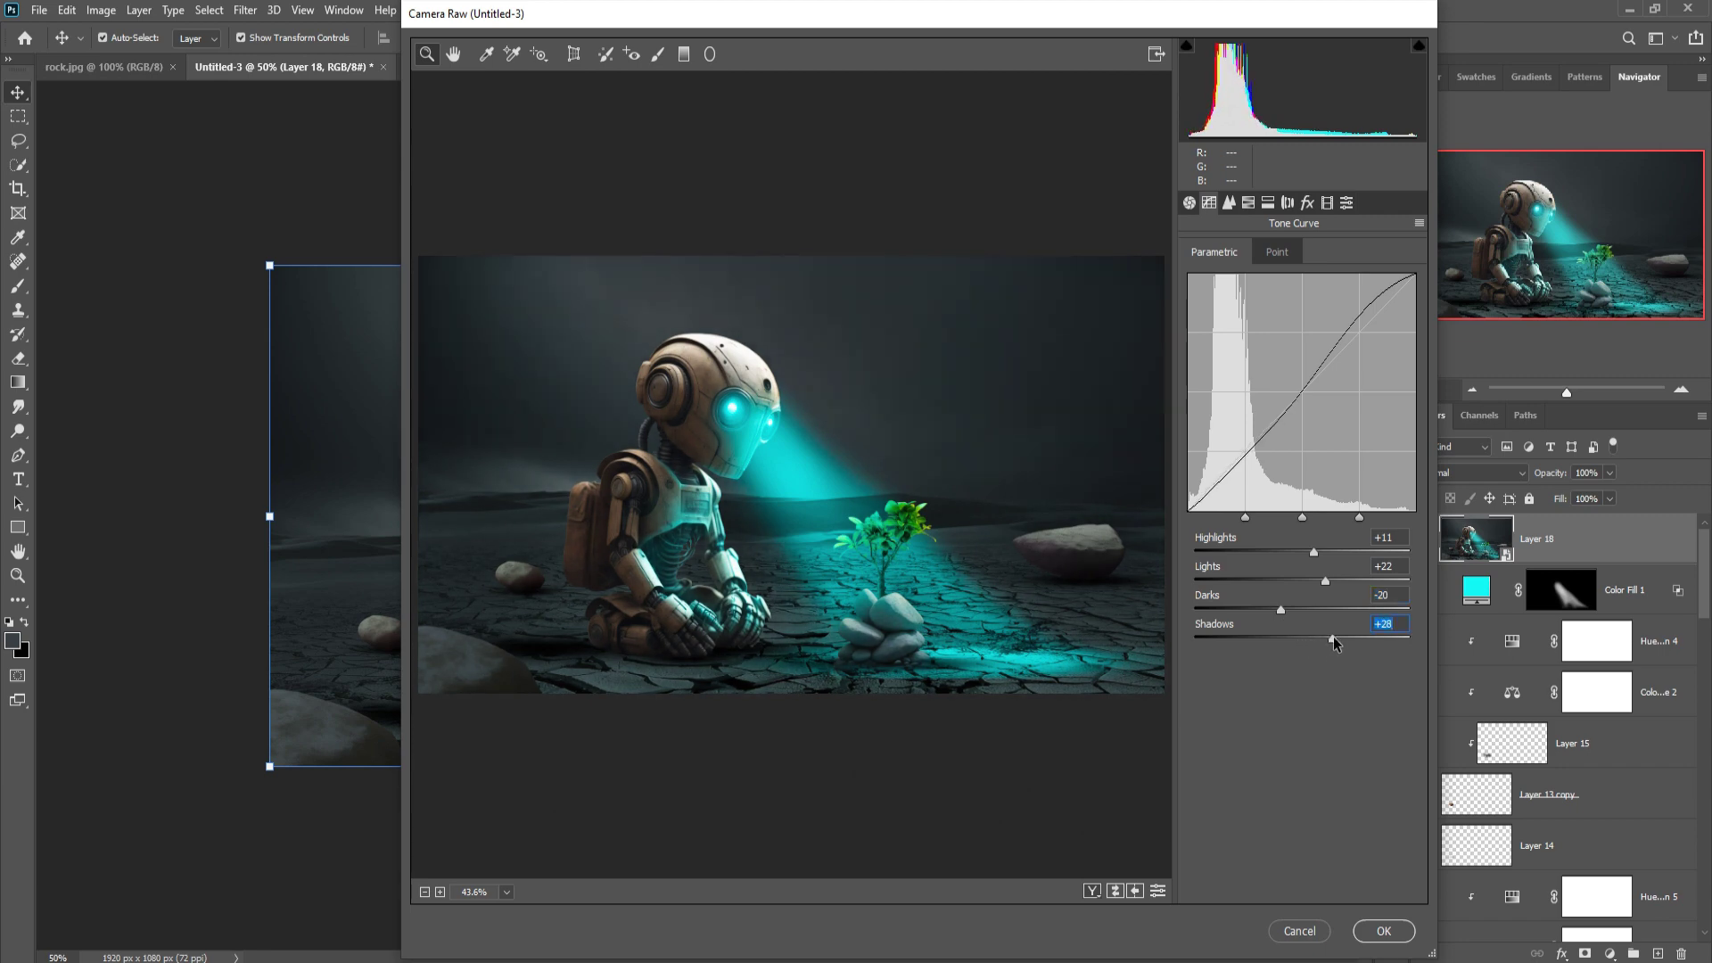
Raise the Camera Raw sharpening amount and set the Post Crop Vignetting amount to -19.
left_click(1229, 203)
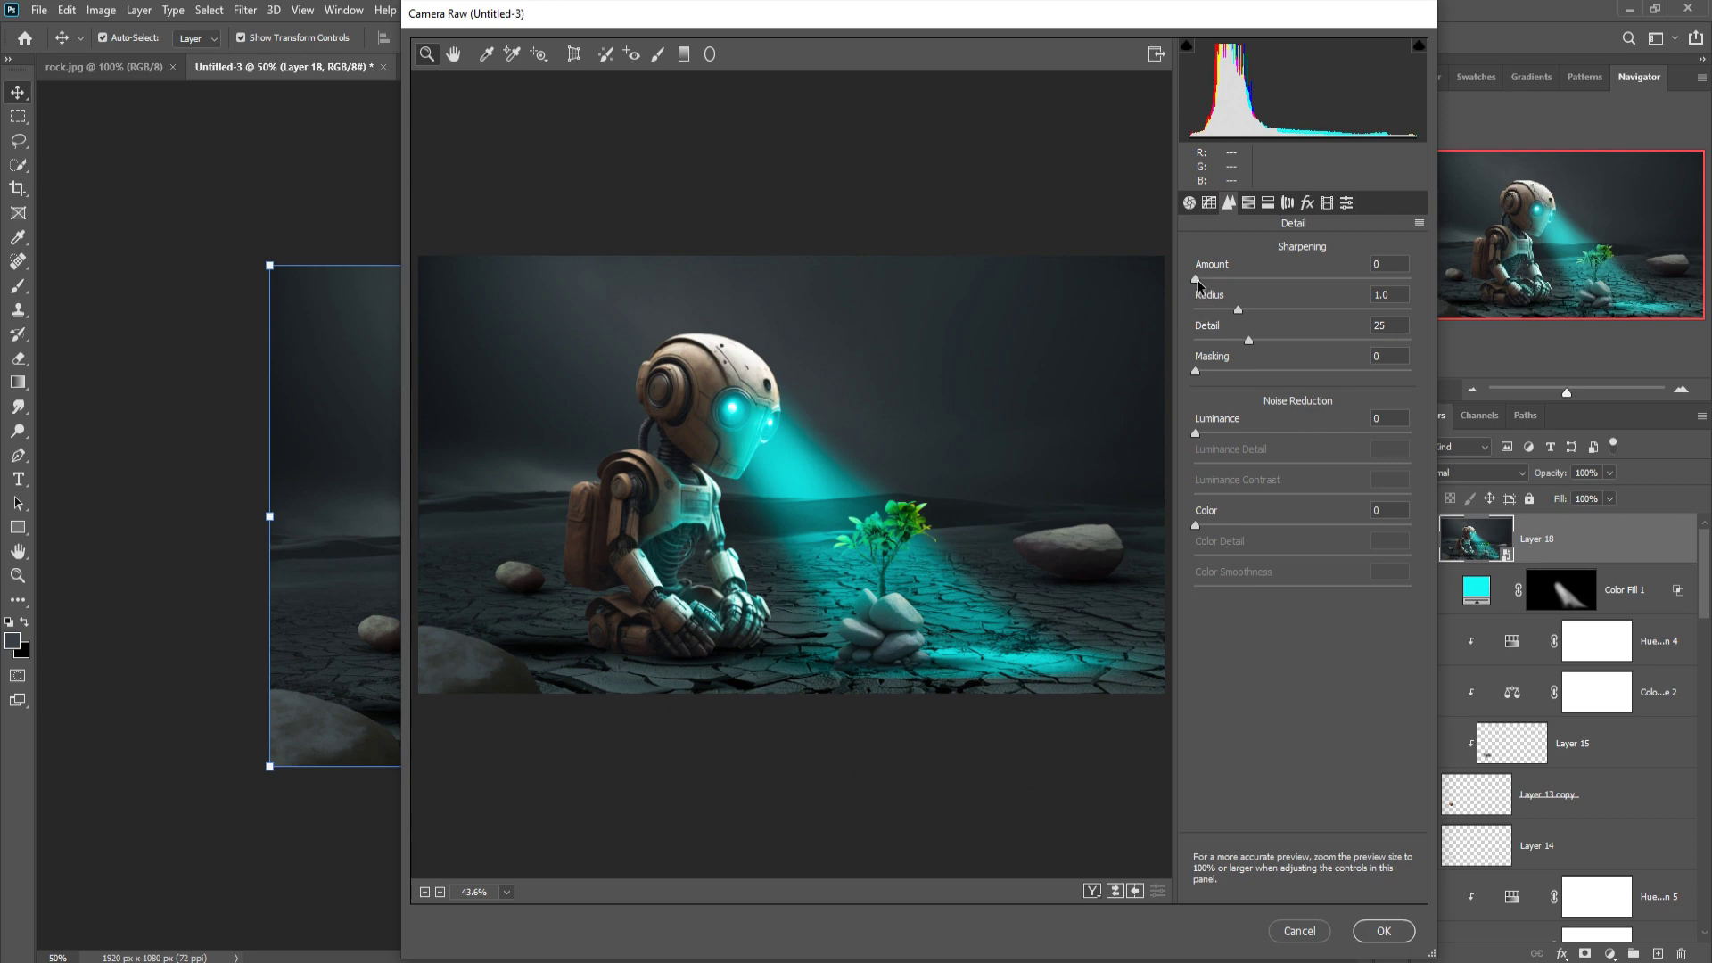
left_click_drag(1197, 280, 1255, 281)
left_click(1308, 204)
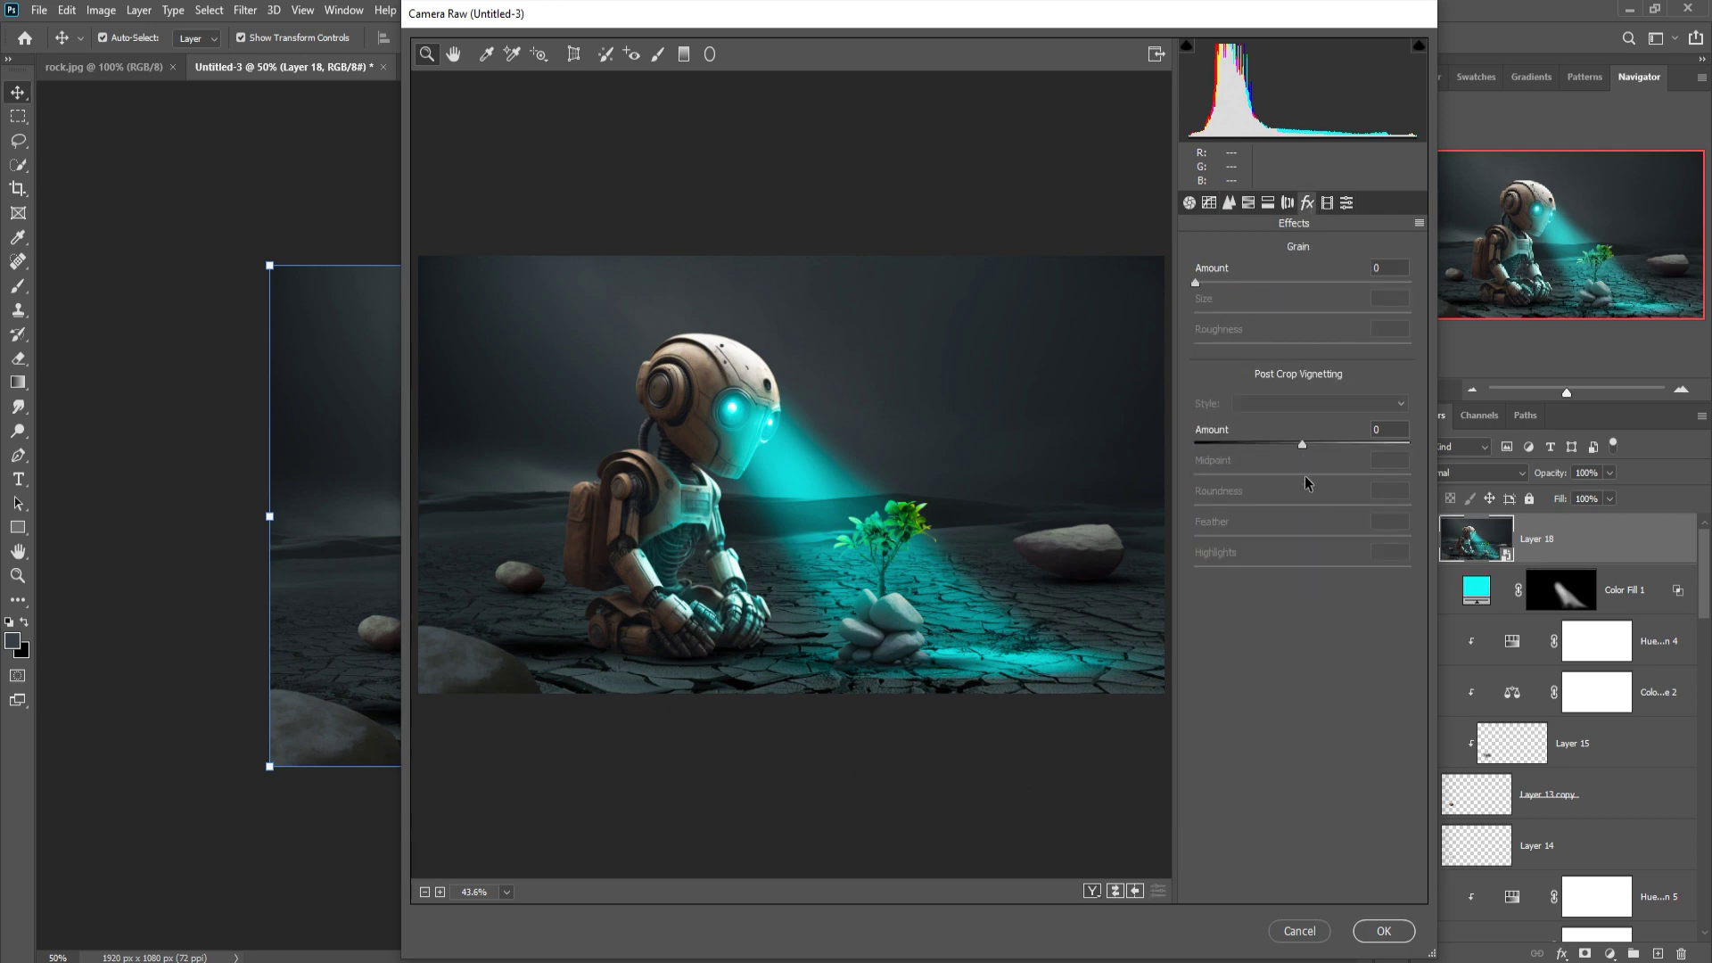
left_click_drag(1302, 448, 1281, 448)
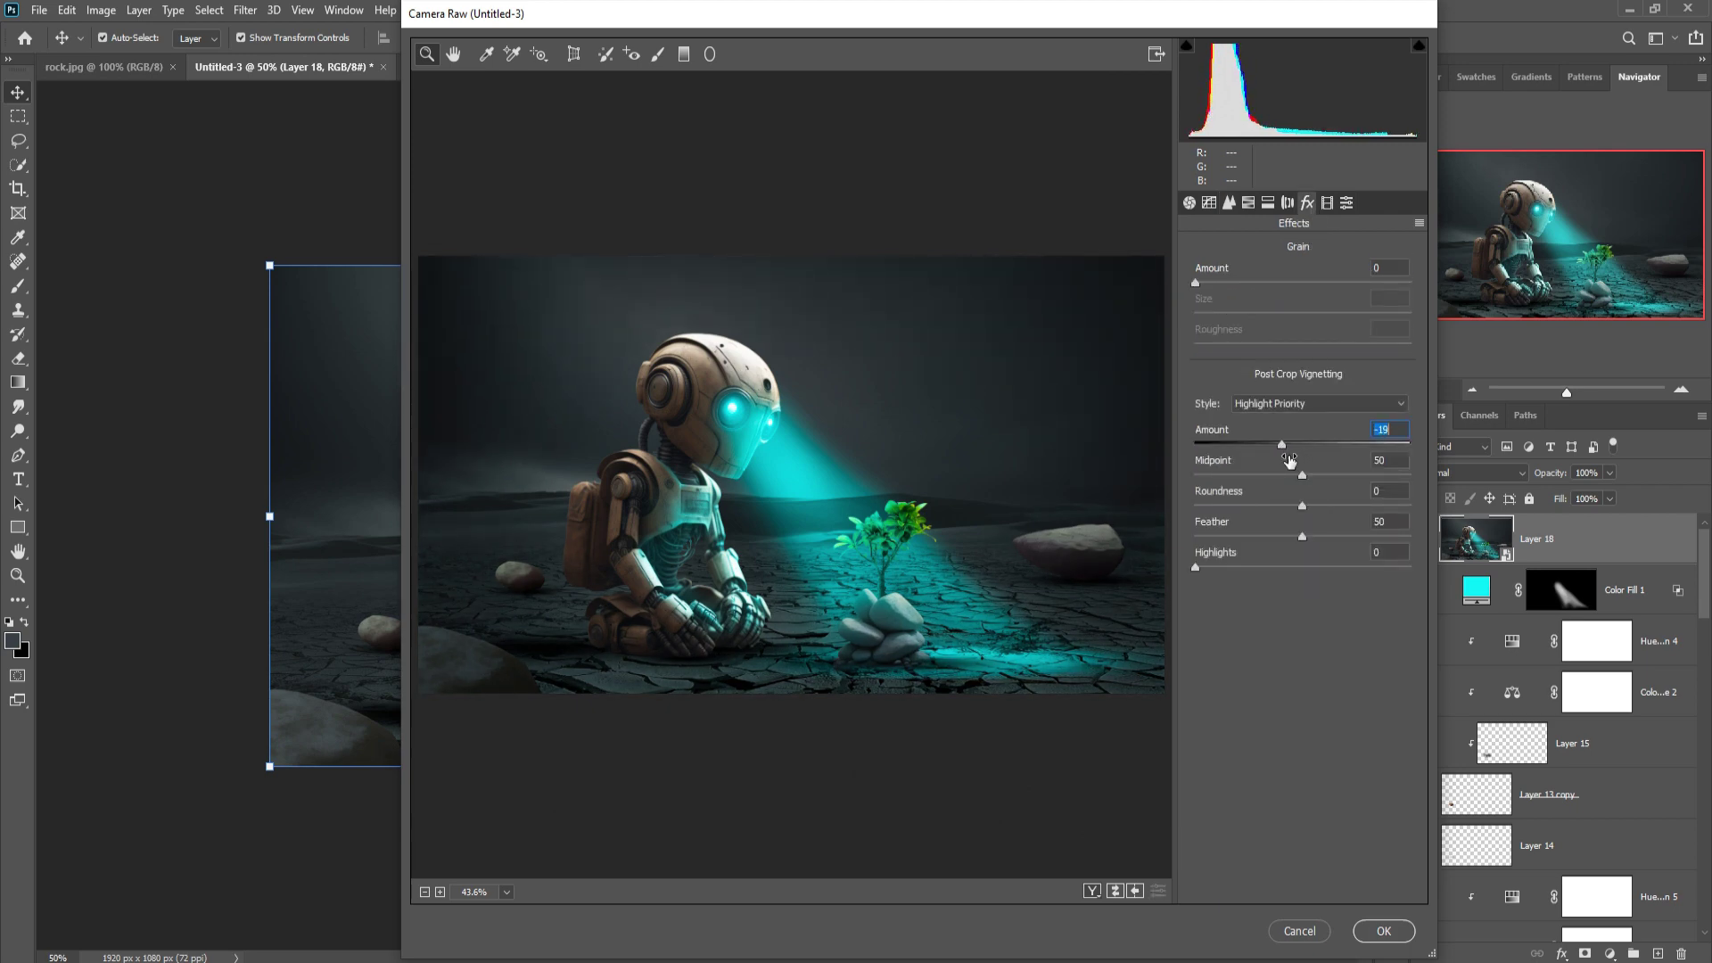
Set split toning to Hue 47, Saturation 9 for highlights and Hue 221, Saturation 10 for shadows, and apply the Camera Raw Filter.
left_click(1267, 204)
left_click_drag(1198, 278, 1223, 276)
left_click(1196, 309)
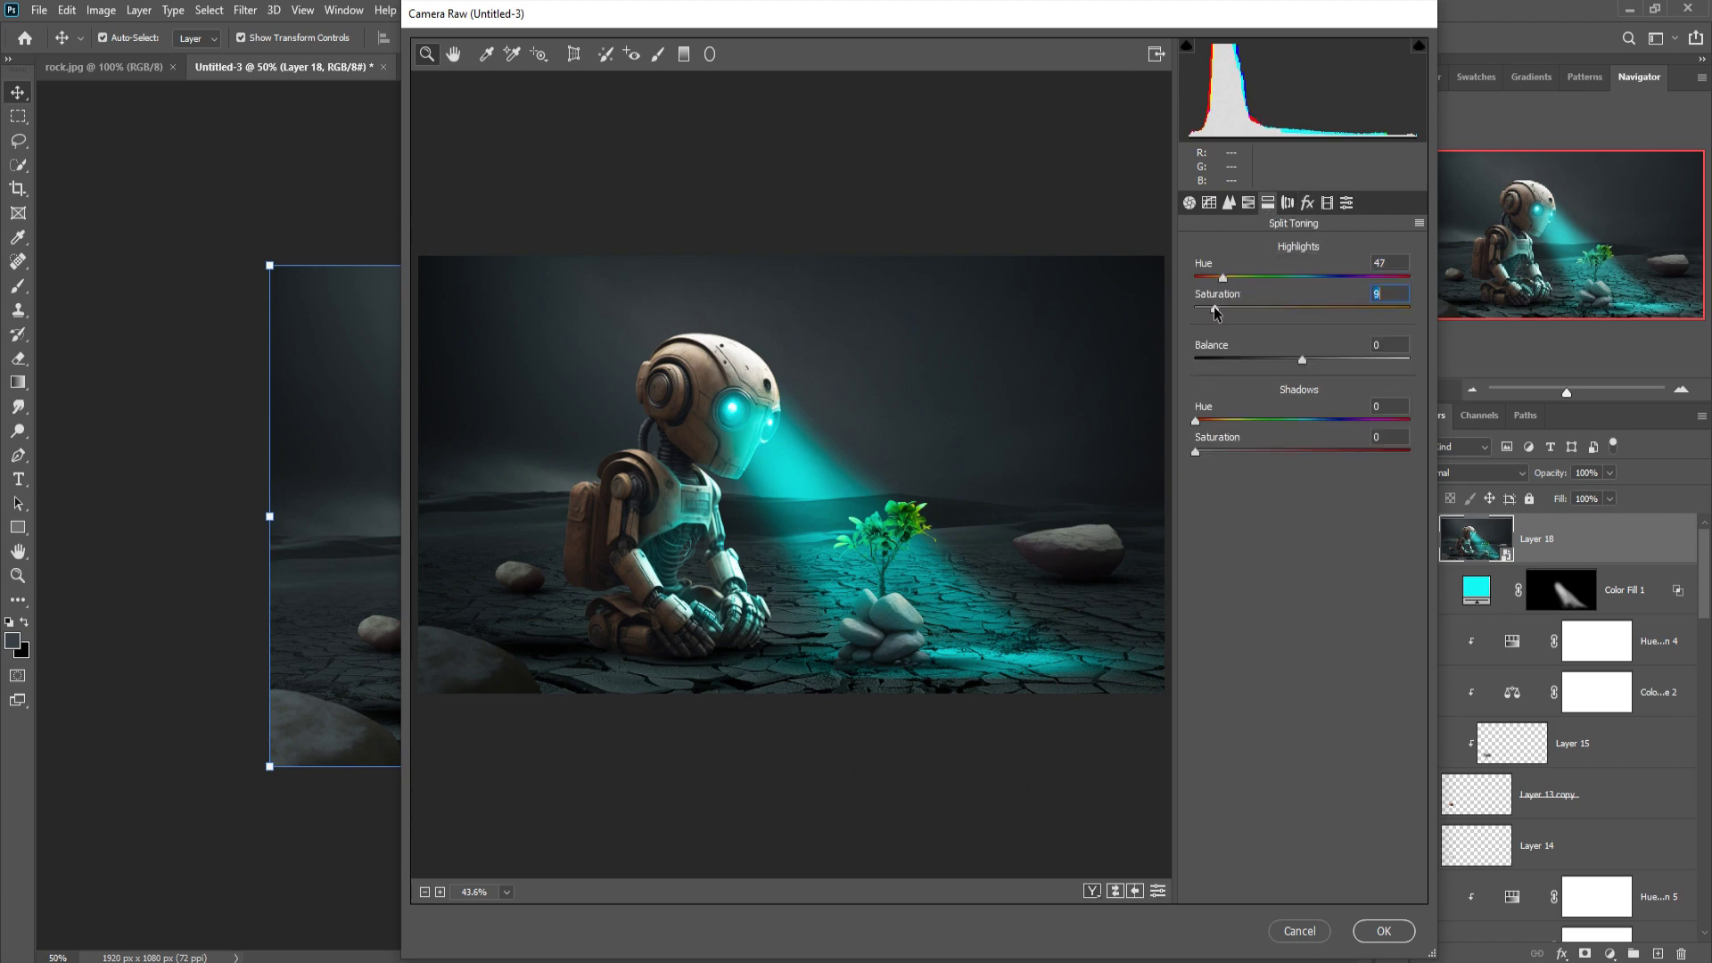
left_click_drag(1196, 420, 1327, 421)
left_click_drag(1196, 451, 1217, 450)
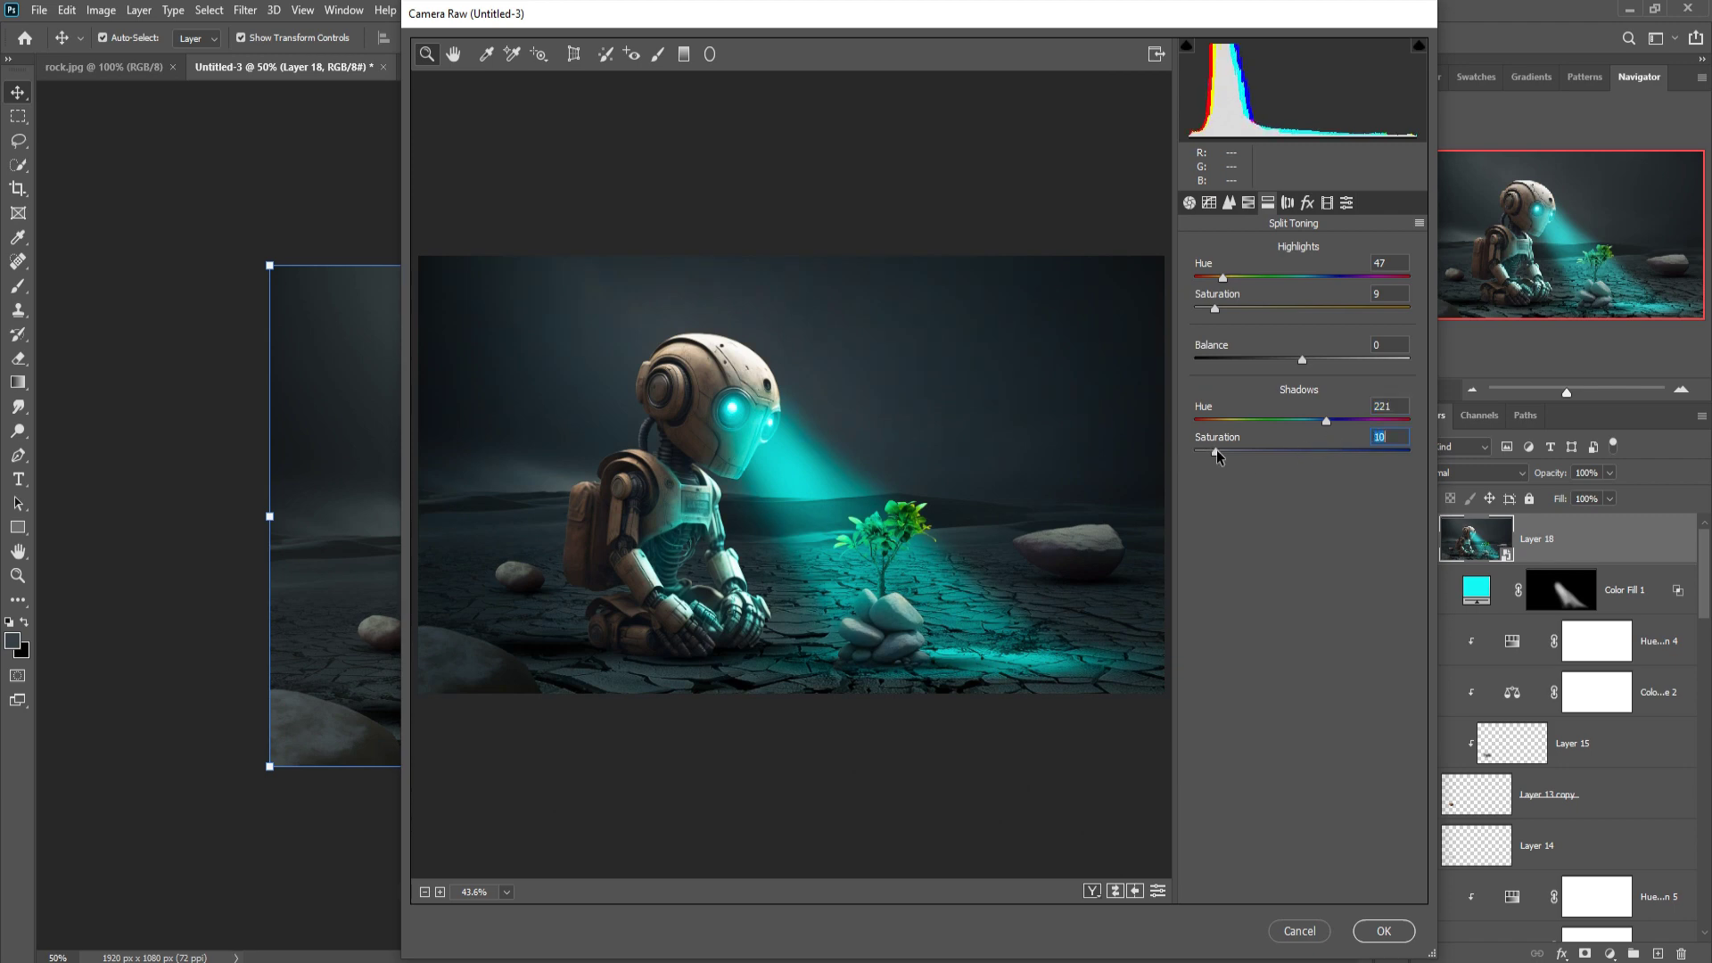
left_click(1384, 931)
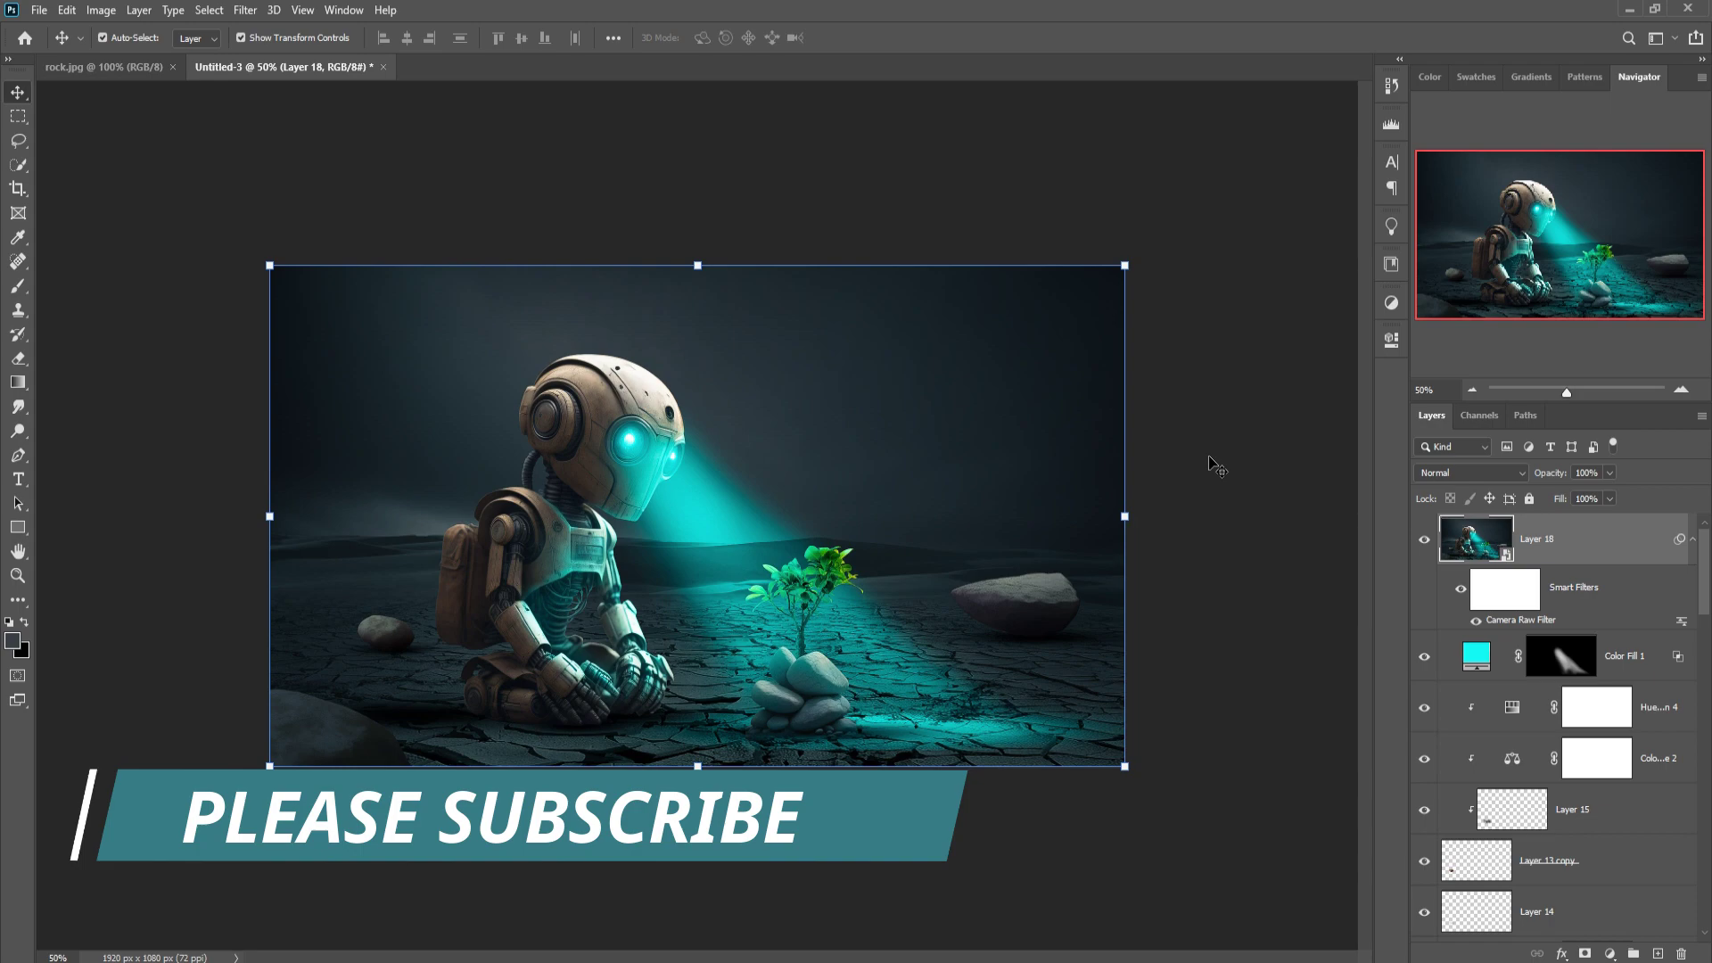